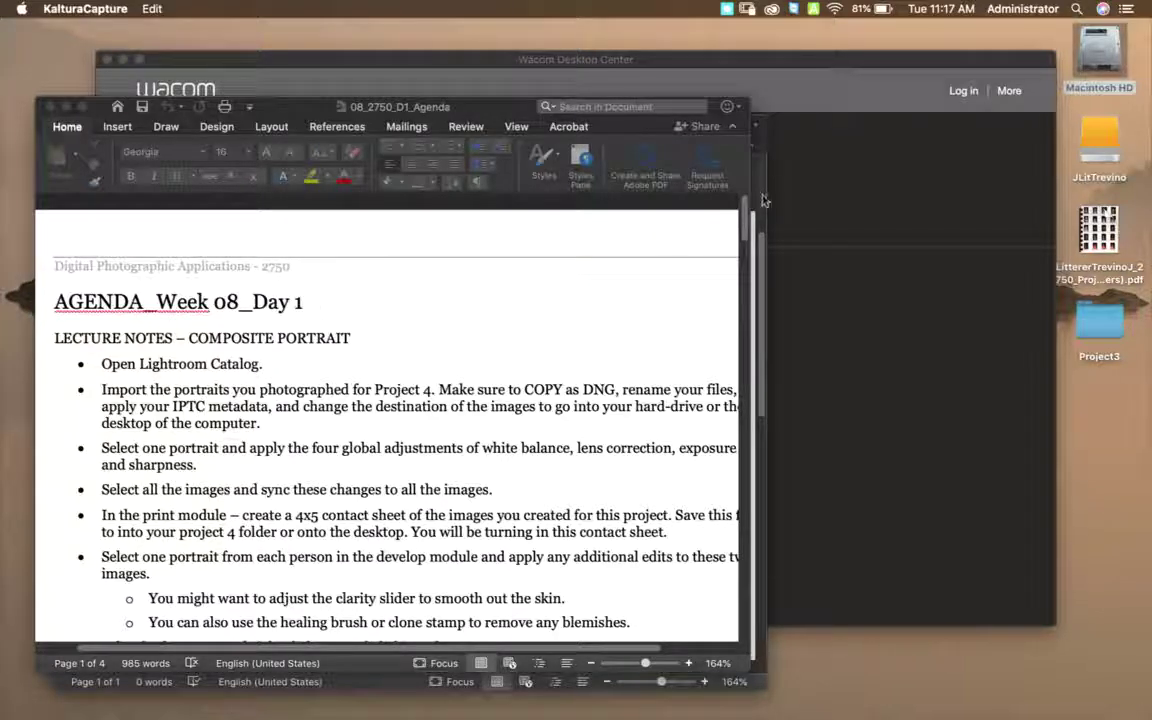
Put away the Word agenda document and switch to Lightroom Classic to show the previously imported portraits in the Library grid.
{"action": "mouse_move", "coordinate": [744, 216]}
{"action": "left_mouse_down"}
{"action": "mouse_move", "coordinate": [756, 279]}
{"action": "mouse_move", "coordinate": [756, 229]}
{"action": "left_mouse_up"}
{"action": "left_click", "coordinate": [50, 106]}
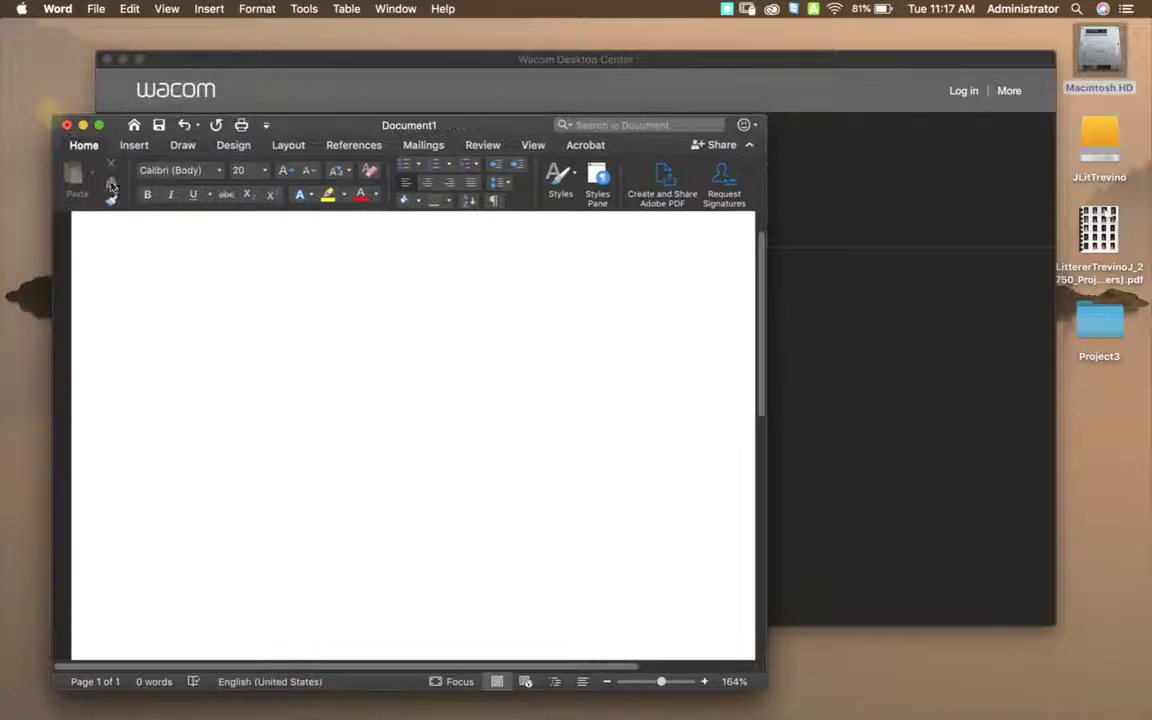
{"action": "left_click", "coordinate": [344, 690]}
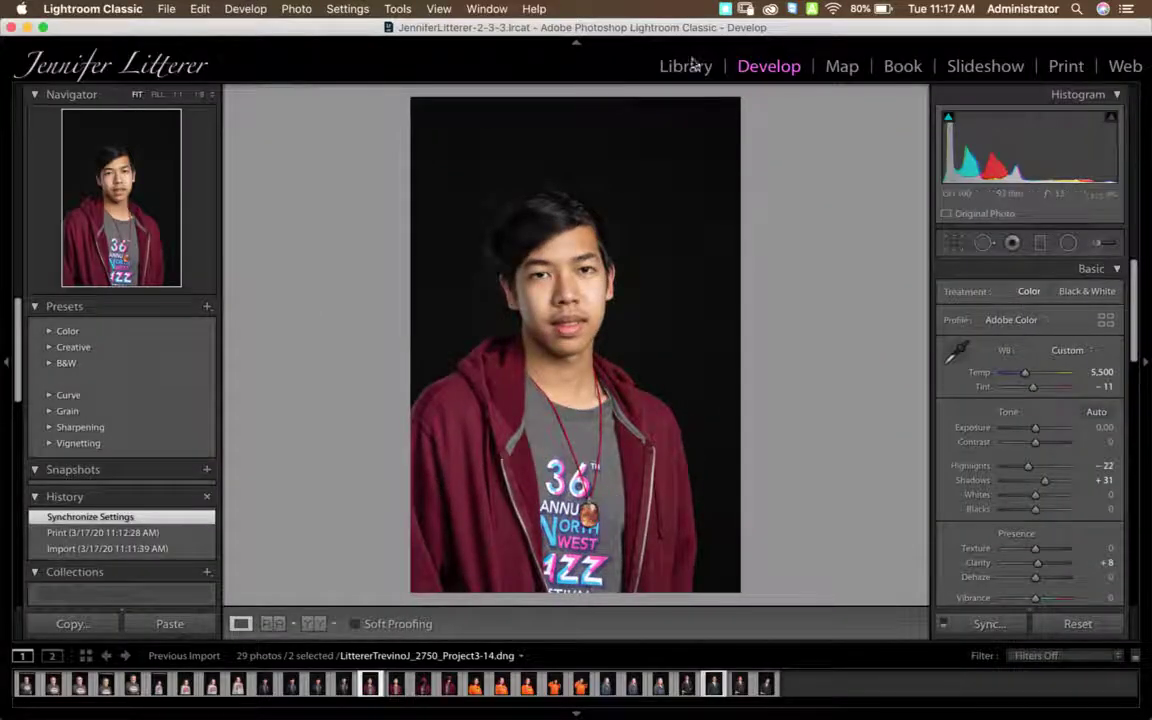
{"action": "left_click", "coordinate": [688, 66]}
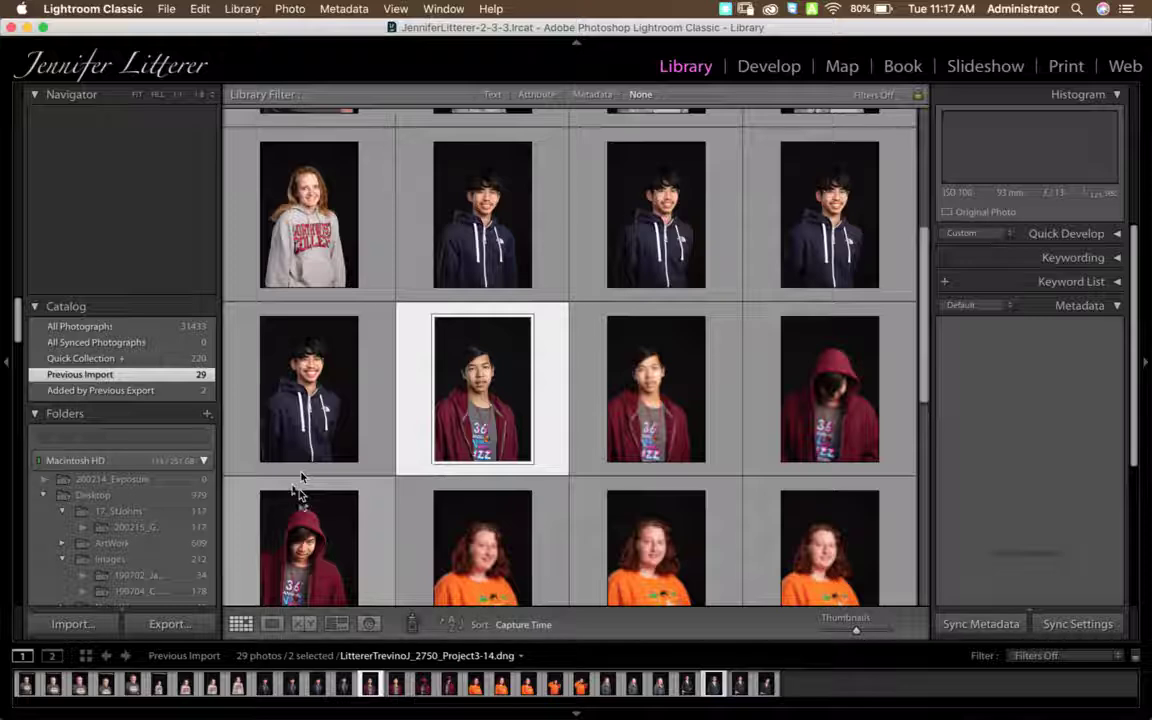
{"action": "left_click_drag", "start_coordinate": [921, 255], "coordinate": [926, 298]}
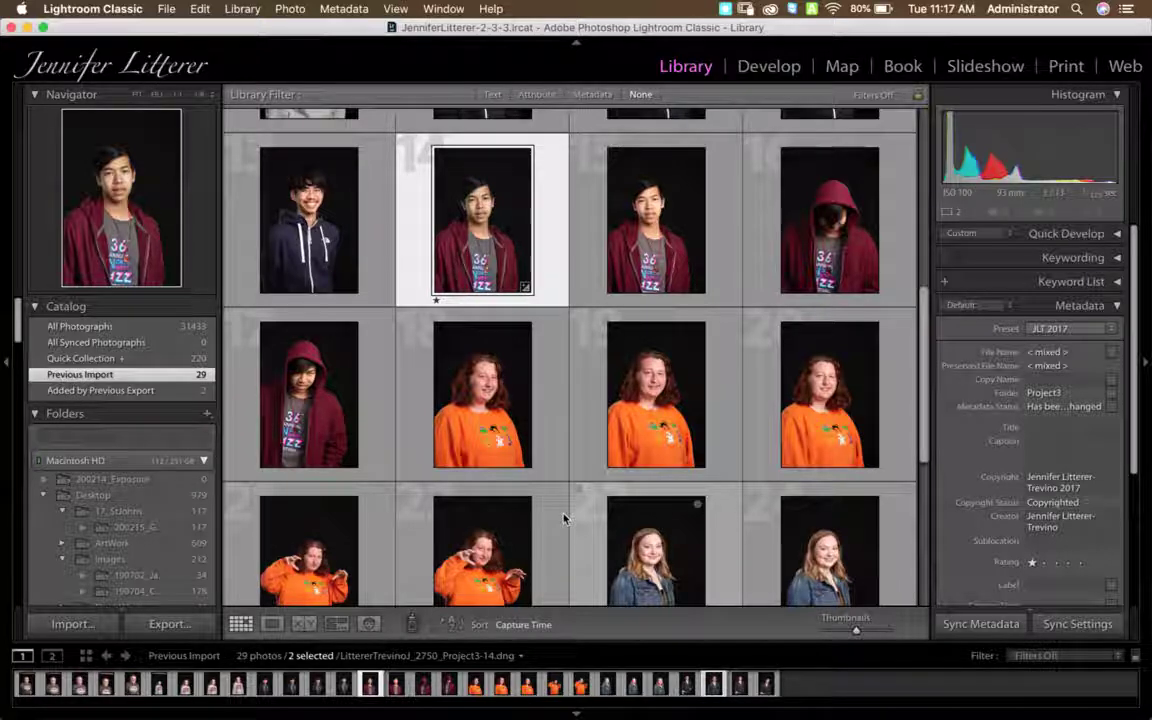
Open the smiling navy-hoodie portrait (Project3-13) in Develop and set its white balance by sampling the hoodie's white drawstring.
{"action": "left_click", "coordinate": [769, 66]}
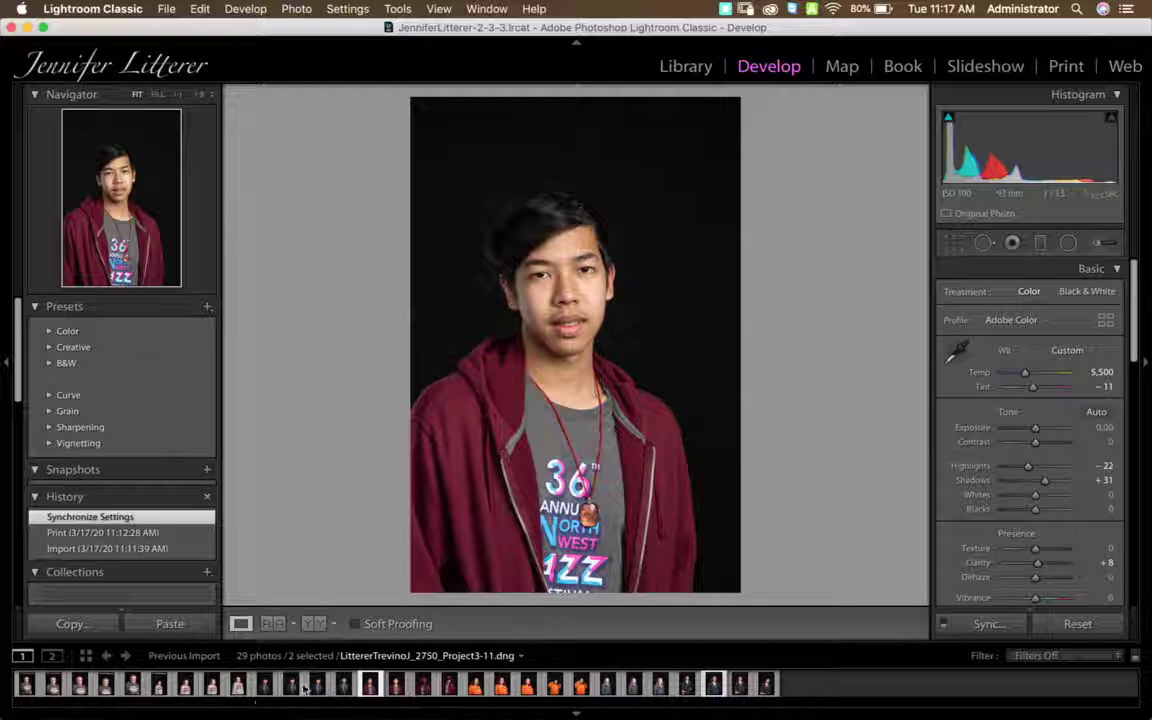
{"action": "left_click", "coordinate": [343, 684]}
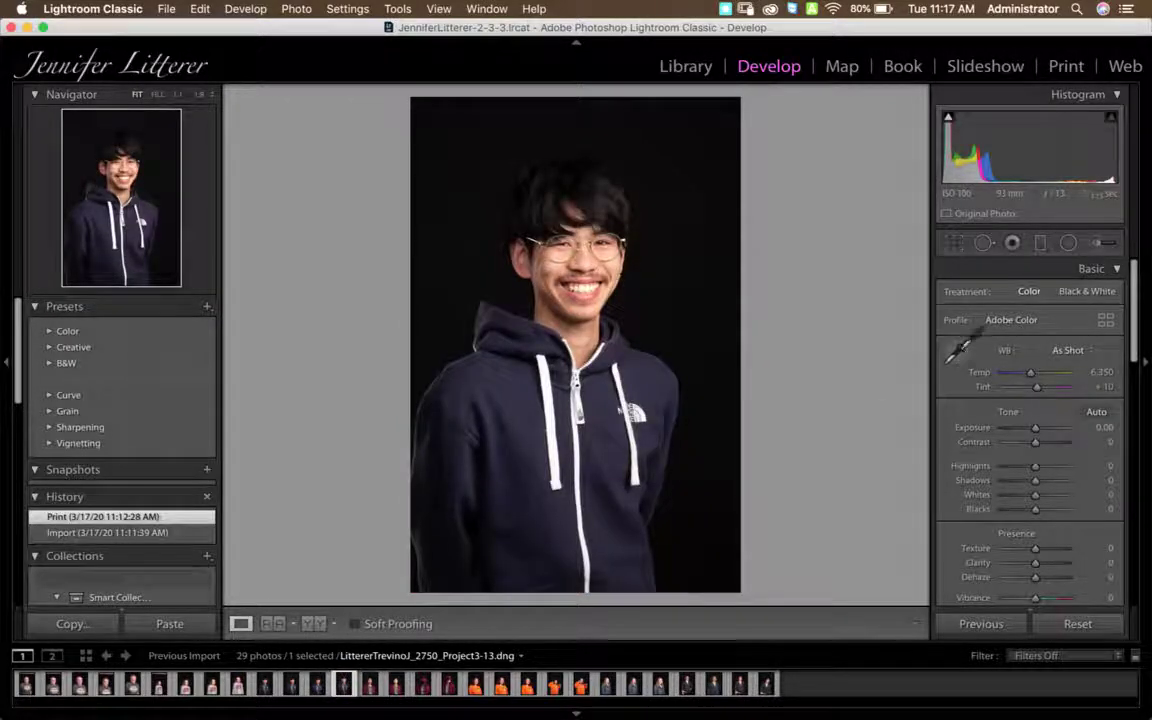
{"action": "left_click", "coordinate": [958, 353]}
{"action": "left_click", "coordinate": [546, 382]}
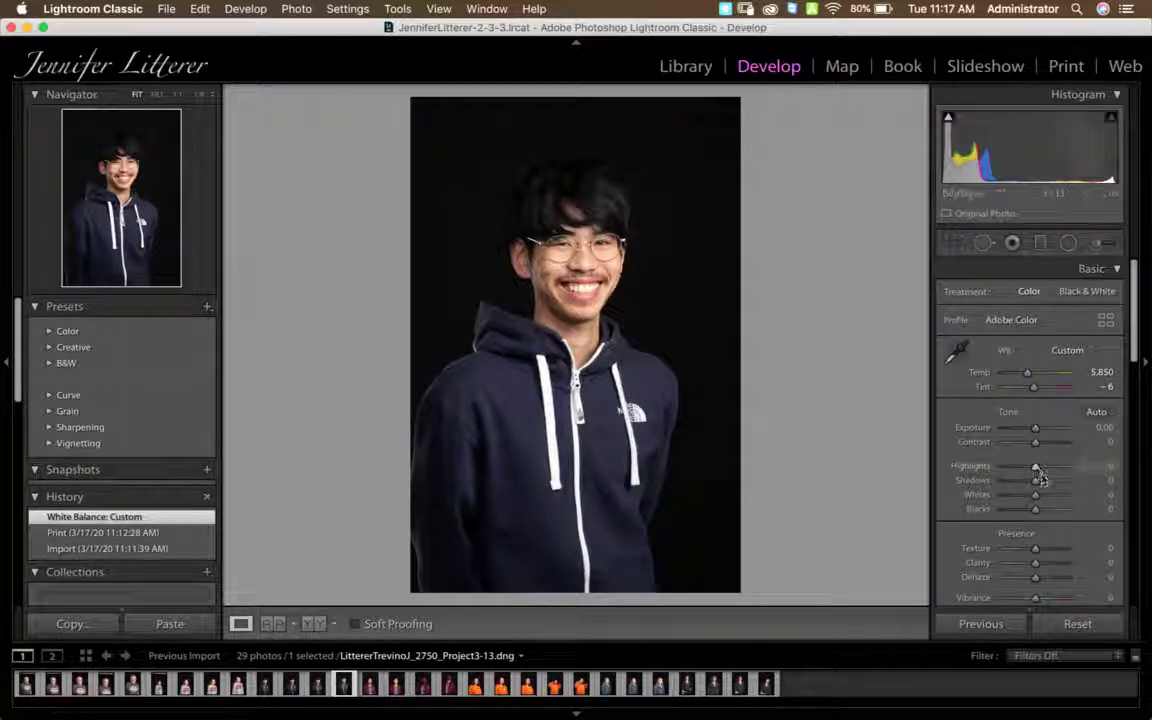
Set the portrait's Highlights to -11, Shadows to +12, Clarity to +16, Sharpening to 76 and Edge Masking to 21.
{"action": "left_click_drag", "start_coordinate": [1035, 466], "coordinate": [1039, 480]}
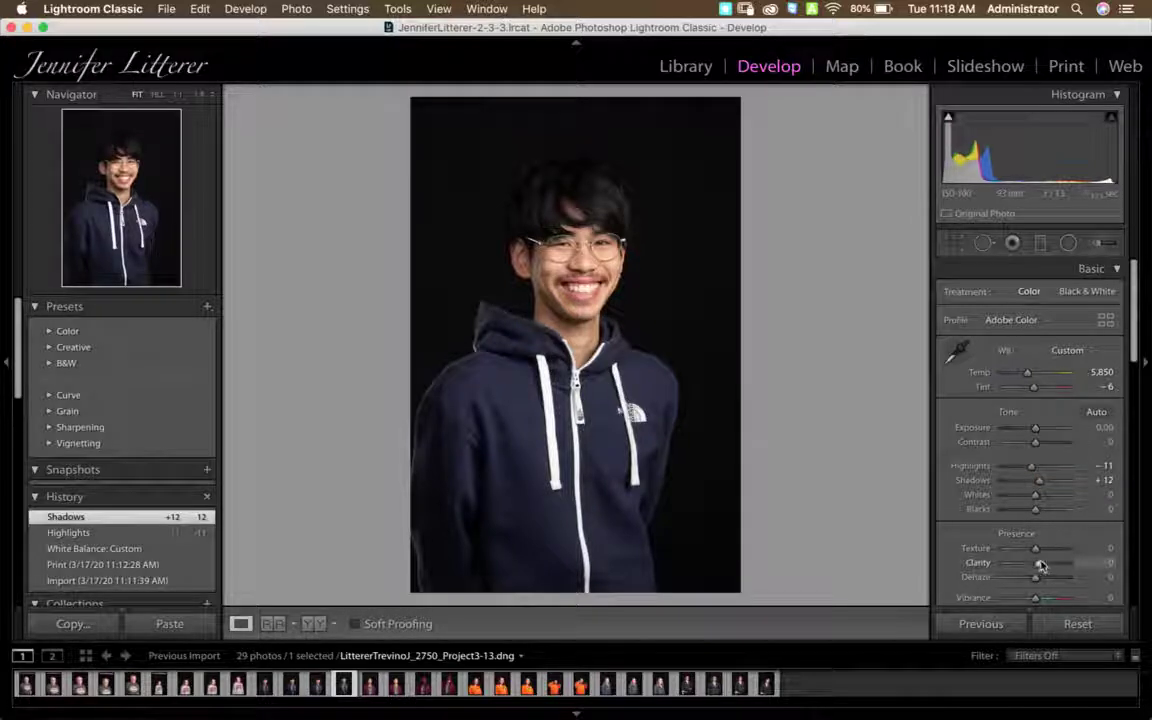
{"action": "left_click_drag", "start_coordinate": [1036, 567], "coordinate": [1040, 567]}
{"action": "left_click_drag", "start_coordinate": [1136, 344], "coordinate": [1134, 437]}
{"action": "left_click", "coordinate": [1035, 540]}
{"action": "left_click", "coordinate": [1017, 583]}
Enable Remove Chromatic Aberration and Profile Corrections for the navy-hoodie portrait.
{"action": "scroll", "coordinate": [1120, 533], "scroll_direction": "down", "scroll_amount": 5}
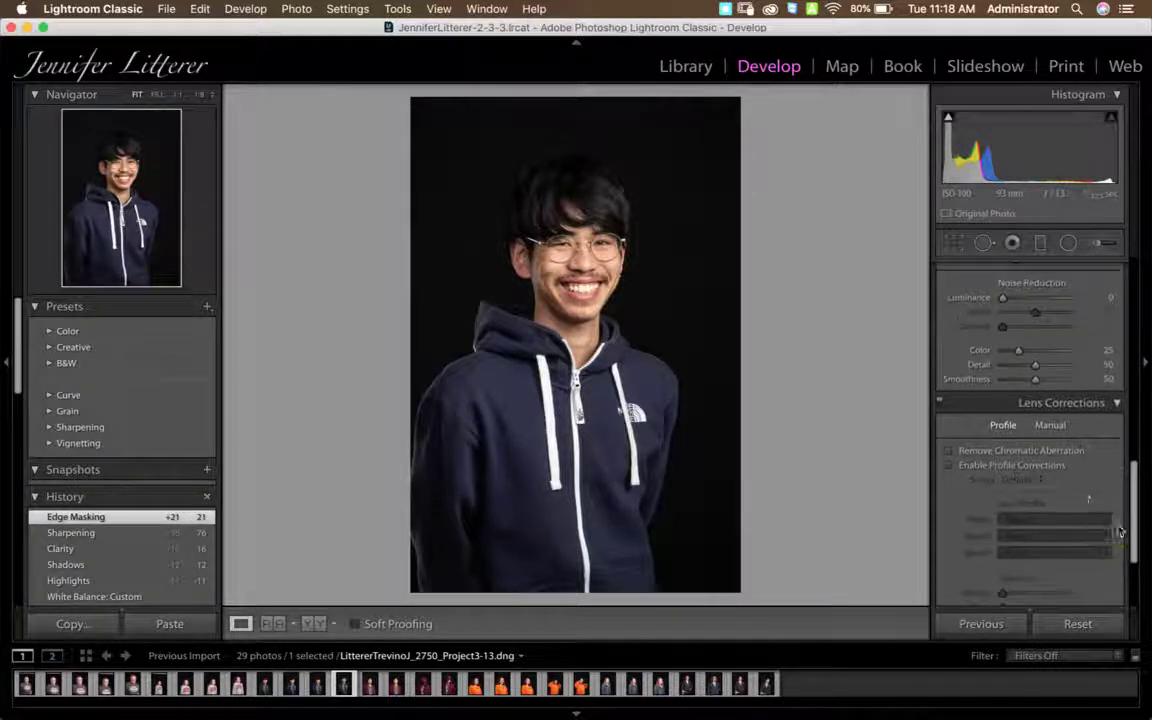
{"action": "left_click", "coordinate": [1025, 453]}
{"action": "left_click", "coordinate": [1026, 467]}
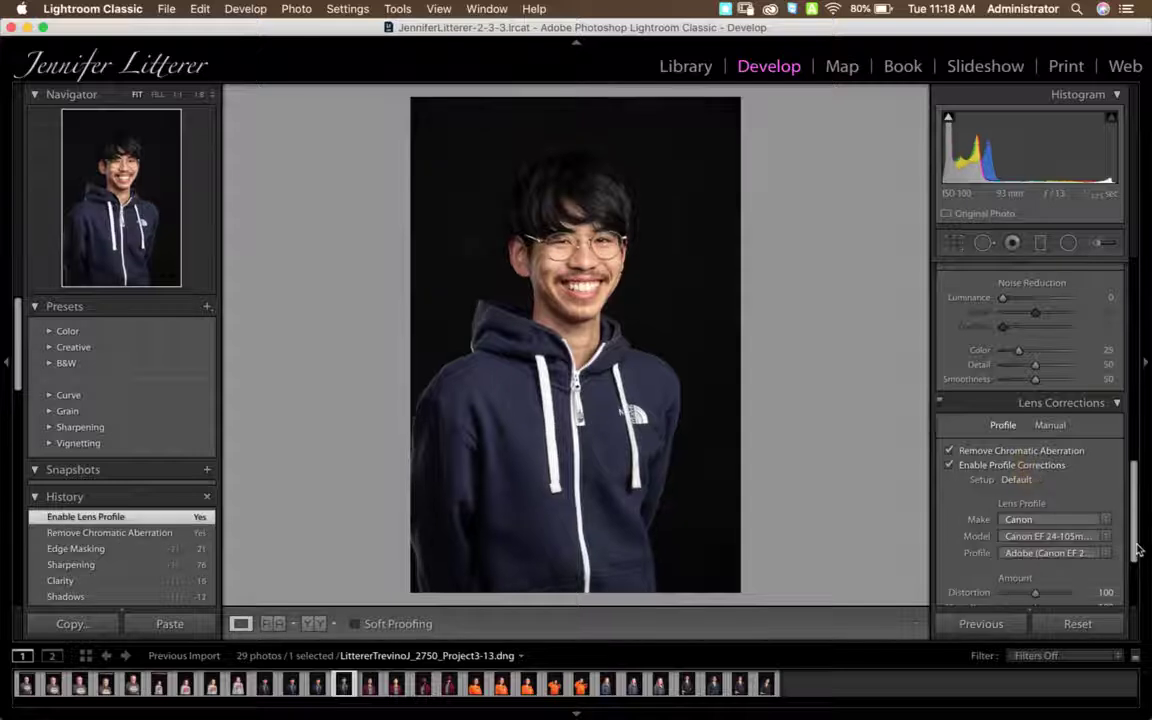
{"action": "scroll", "coordinate": [1137, 549], "scroll_direction": "up", "scroll_amount": 10}
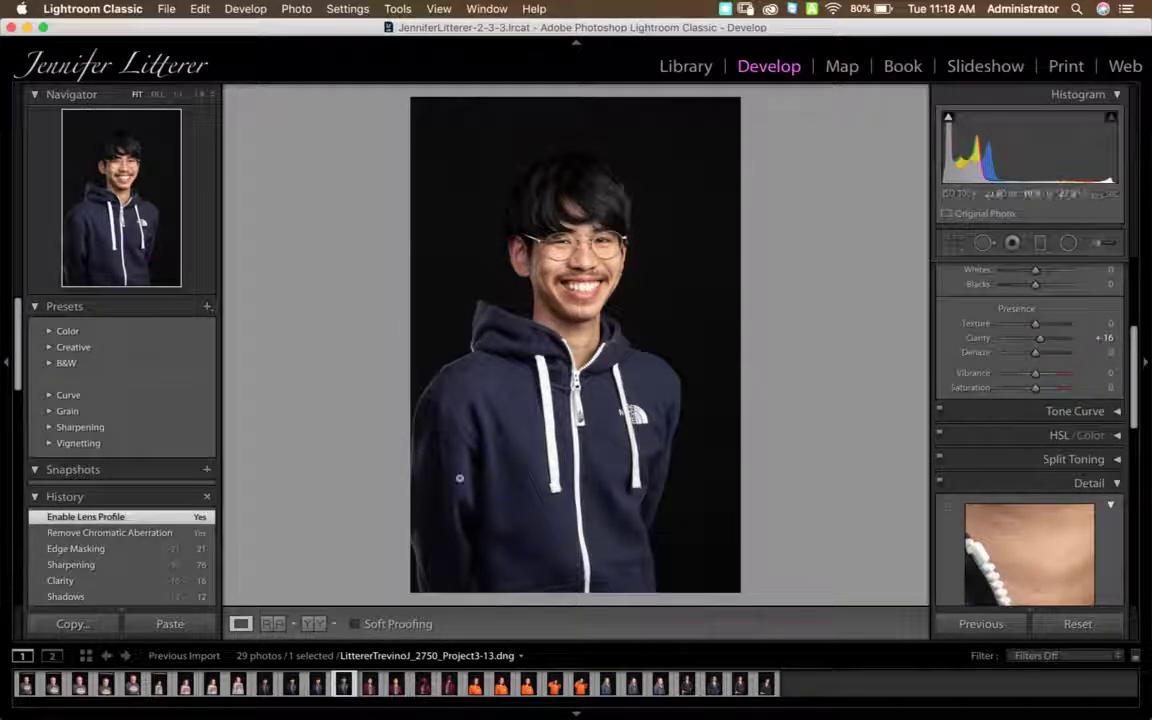
Select all the imported photos and lay them out in the Print module with the 4x5 Contact Sheet template.
{"action": "left_click", "coordinate": [686, 66]}
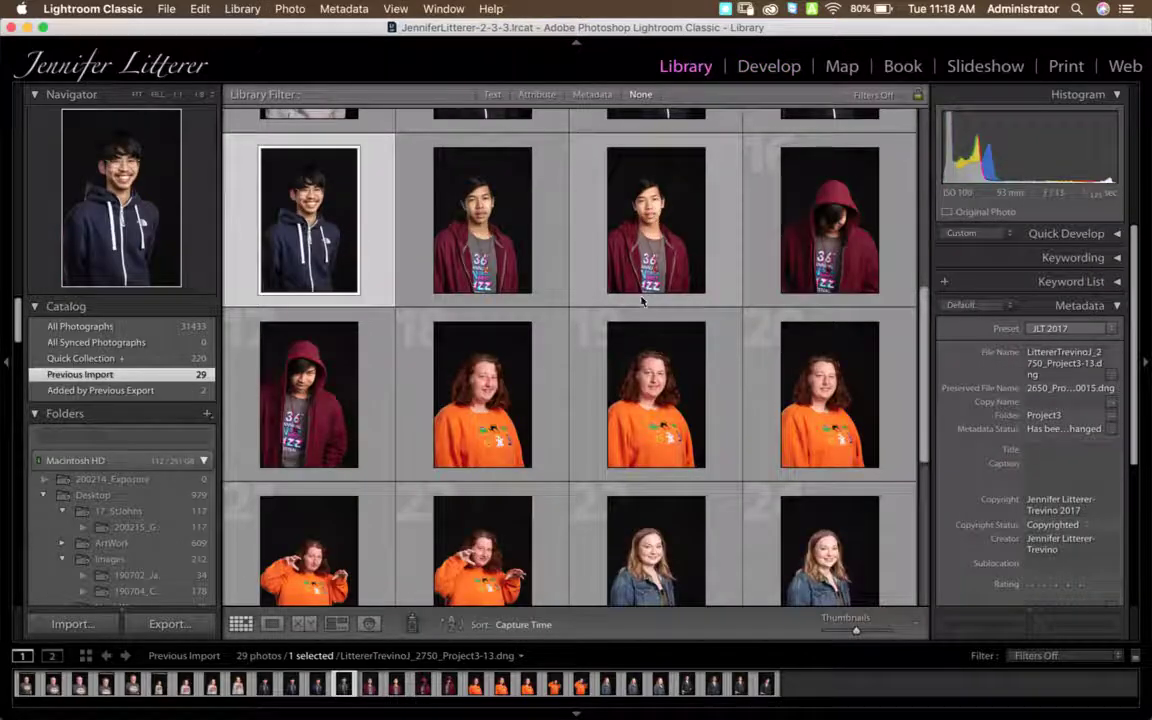
{"action": "scroll", "coordinate": [870, 240], "scroll_direction": "up", "scroll_amount": 5}
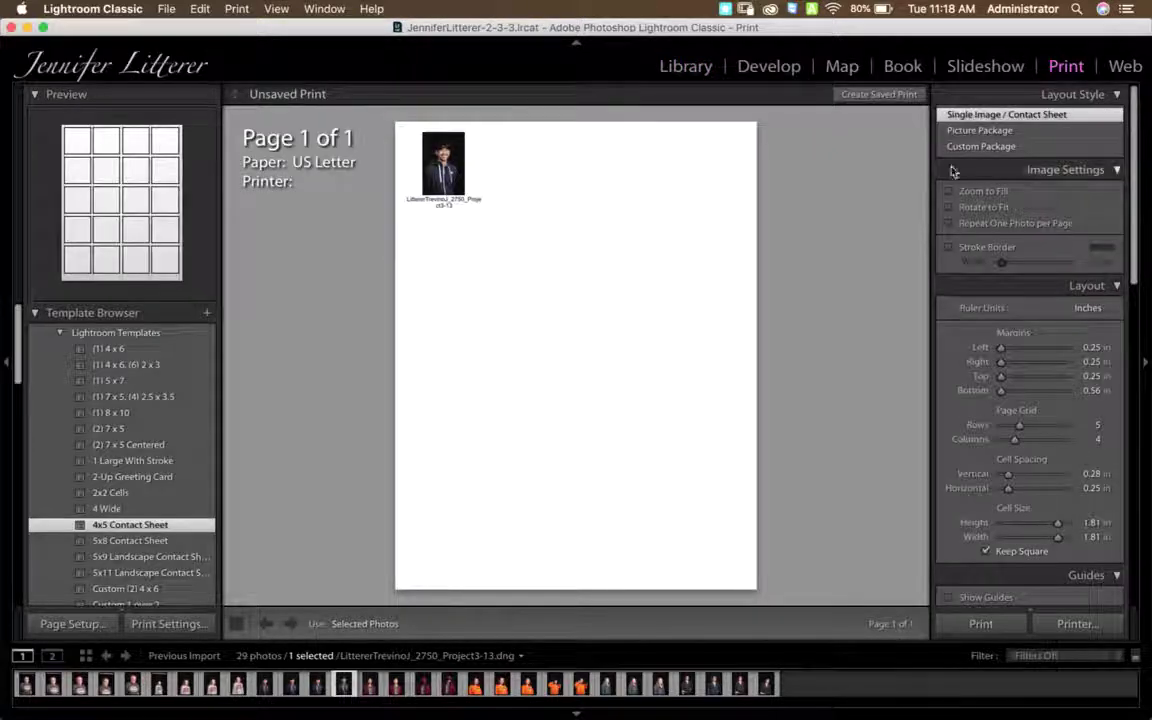
{"action": "key", "text": "super+a"}
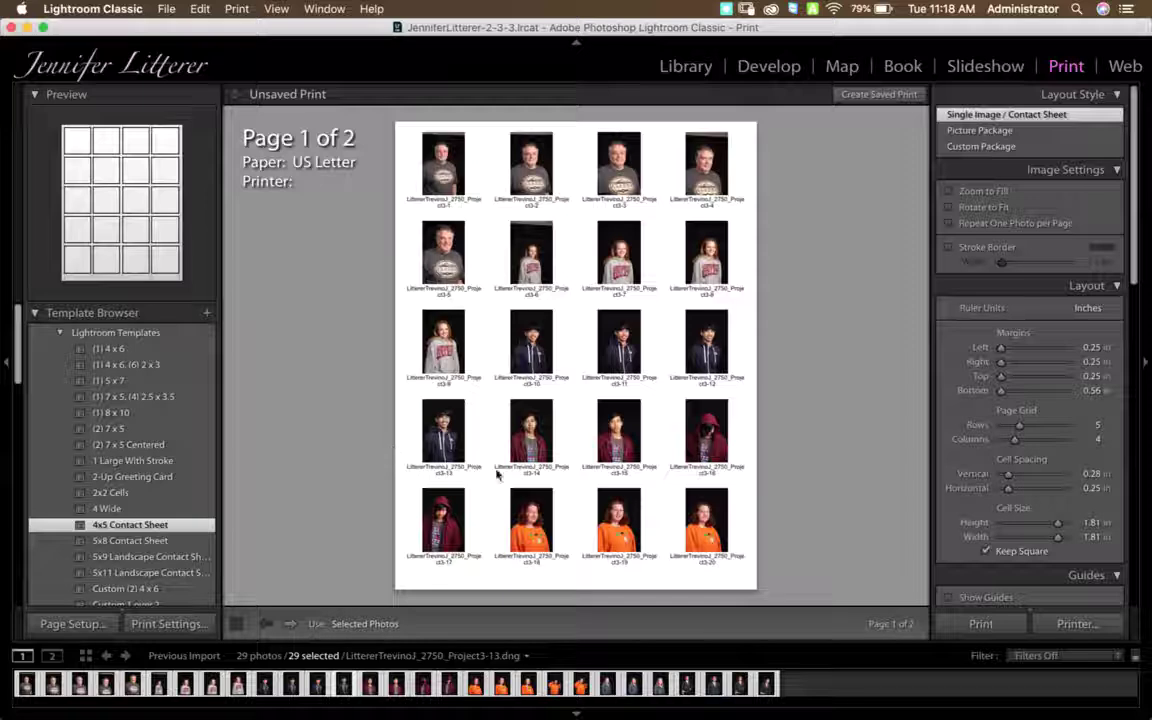
{"action": "left_click", "coordinate": [61, 334]}
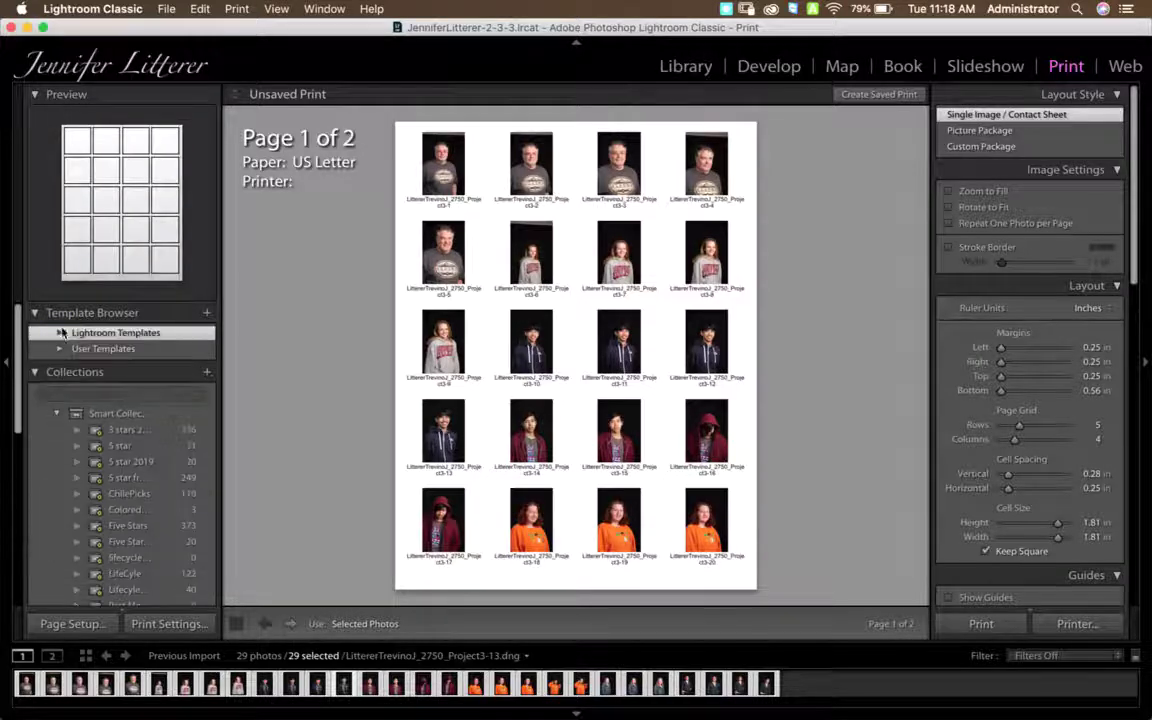
{"action": "left_click", "coordinate": [61, 333]}
{"action": "left_click", "coordinate": [115, 524]}
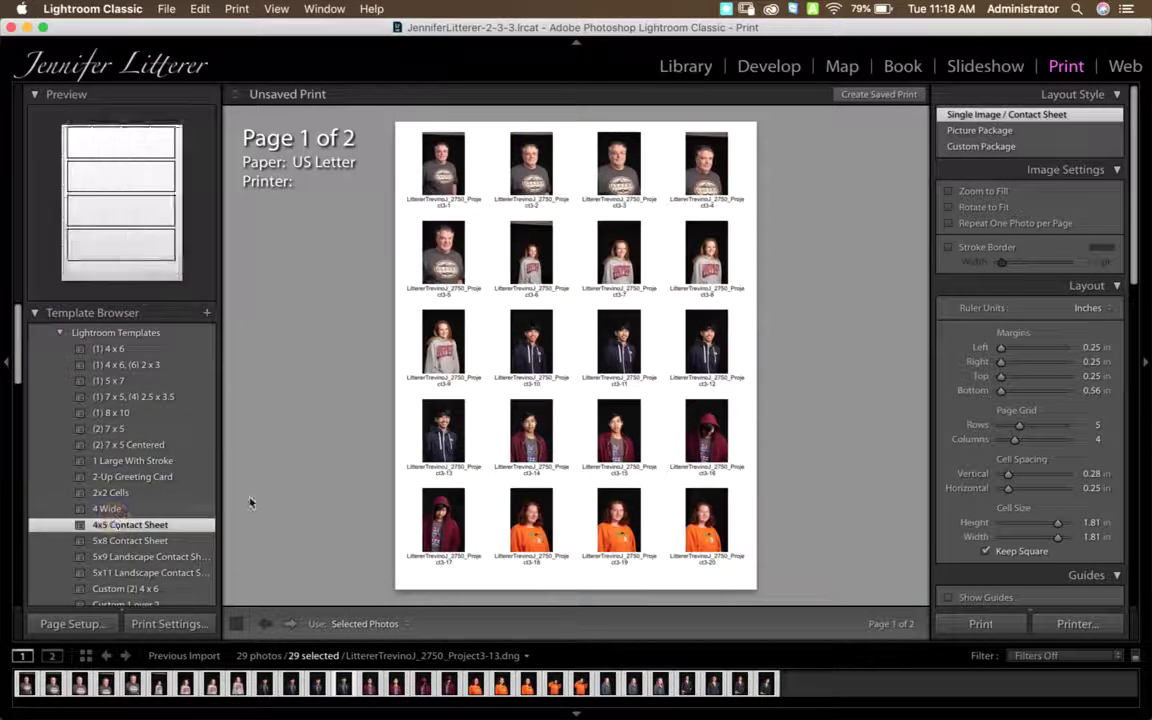
{"action": "left_click", "coordinate": [962, 598]}
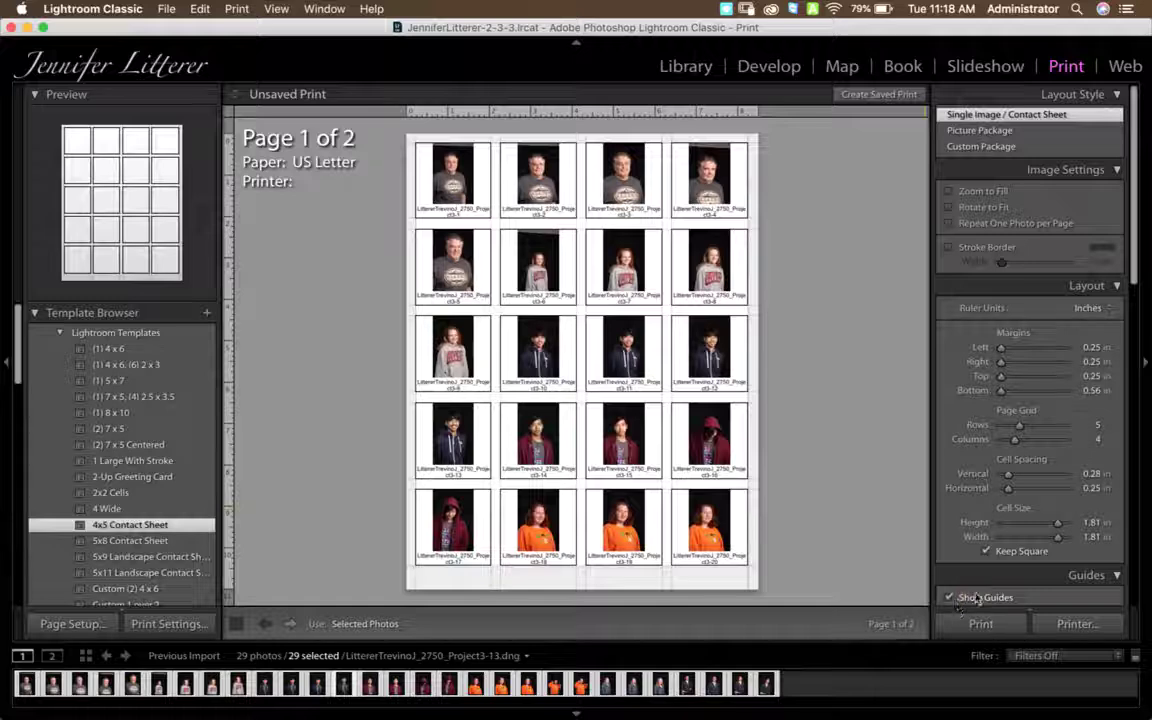
{"action": "left_click", "coordinate": [982, 596]}
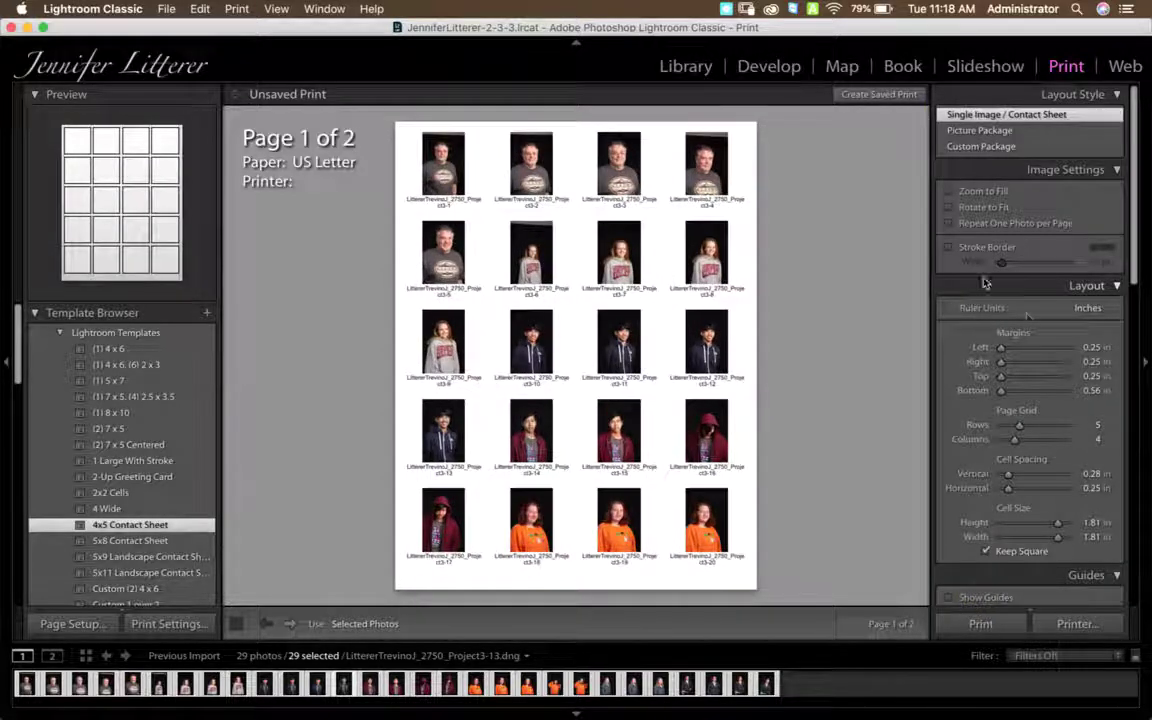
Save the contact sheet as a PDF on the Desktop, removing the "Lightroom (" prefix from its name and replacing the existing file.
{"action": "left_click", "coordinate": [1076, 624]}
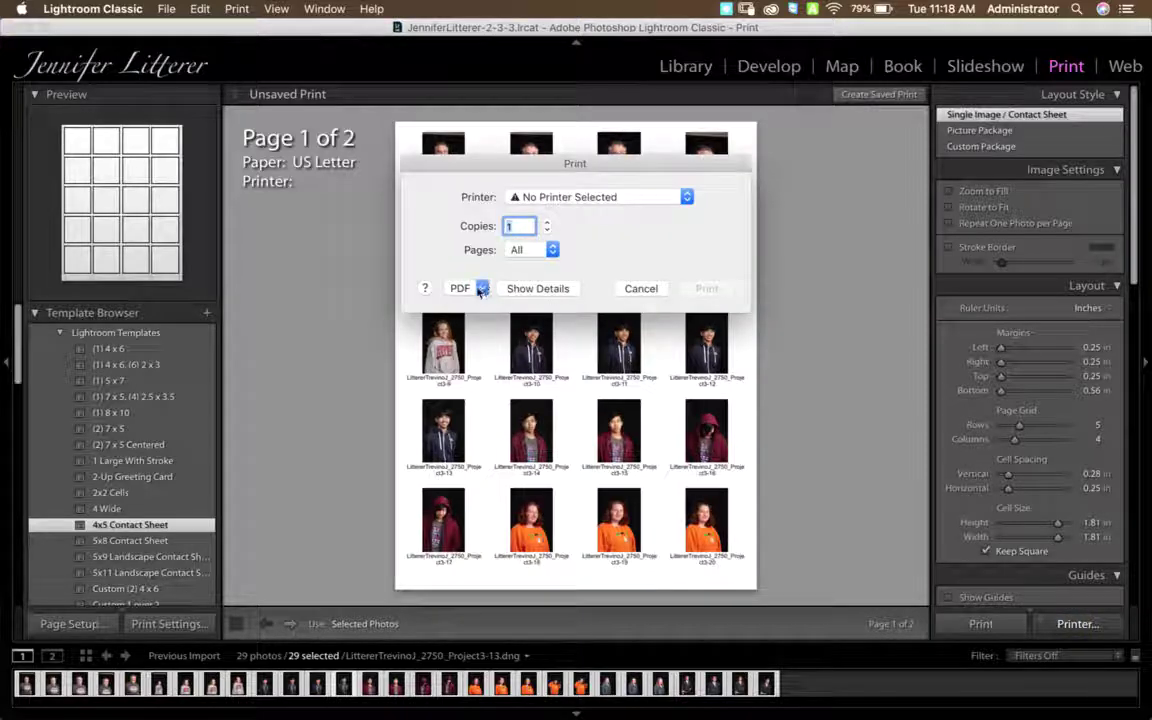
{"action": "left_click", "coordinate": [481, 289]}
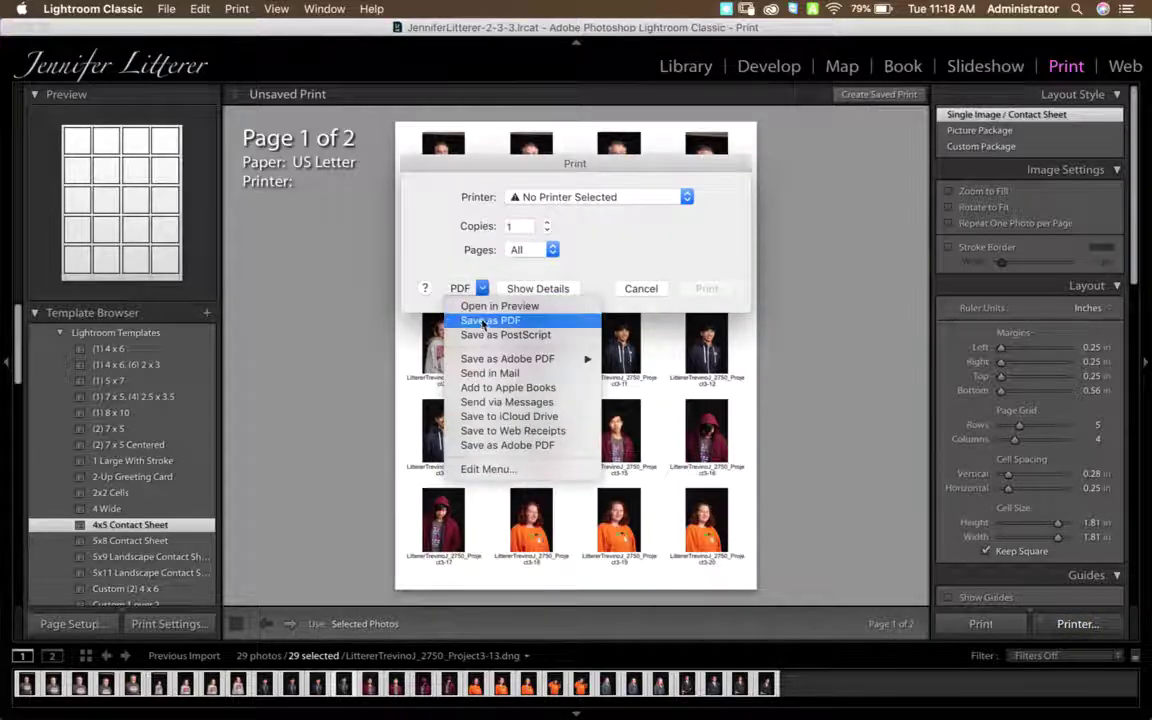
{"action": "left_click", "coordinate": [483, 321]}
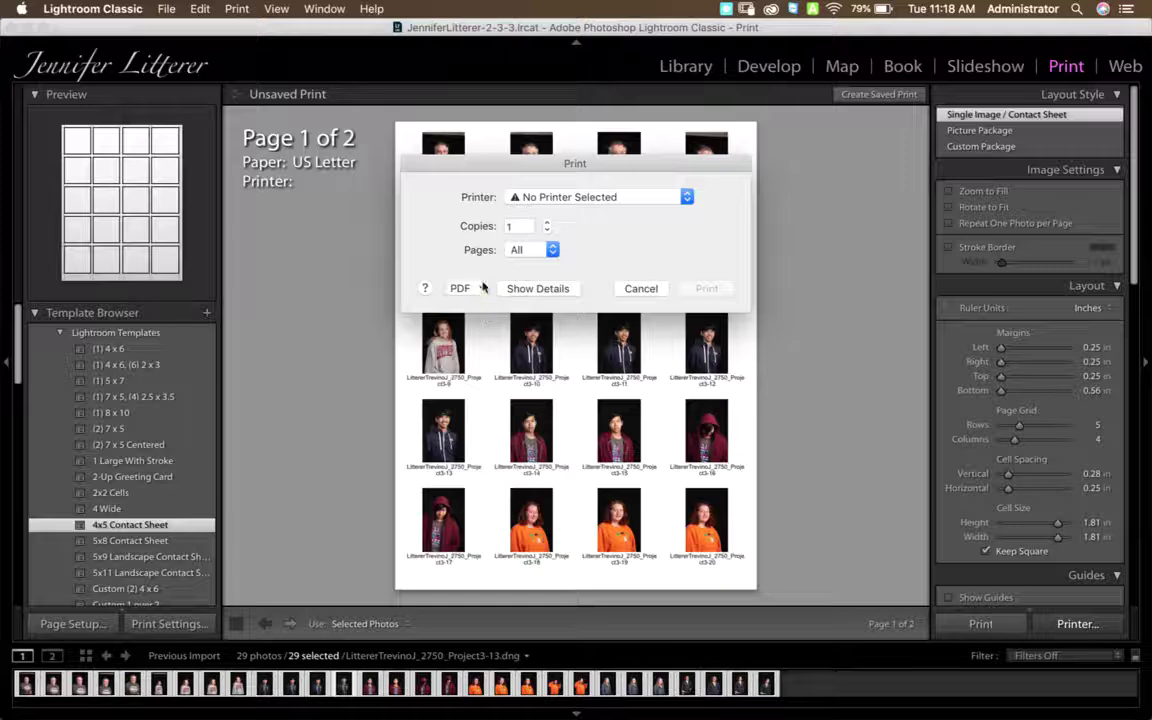
{"action": "left_click", "coordinate": [551, 194]}
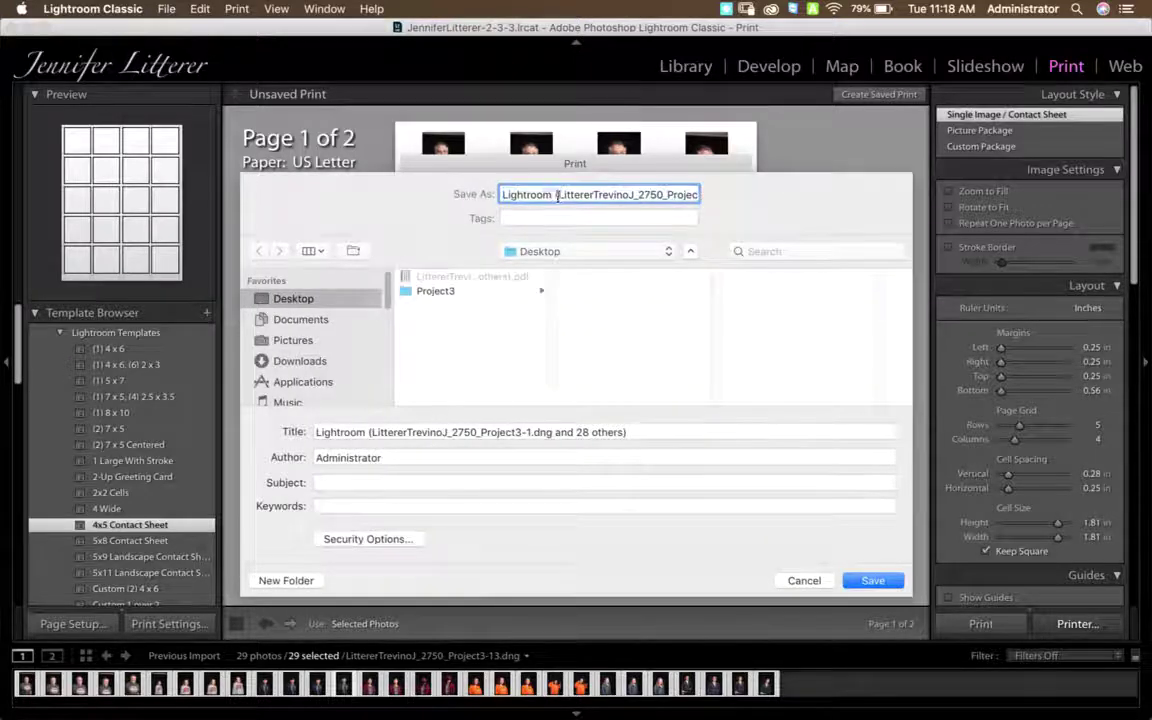
{"action": "left_click_drag", "start_coordinate": [557, 195], "coordinate": [487, 203]}
{"action": "key", "text": "BackSpace"}
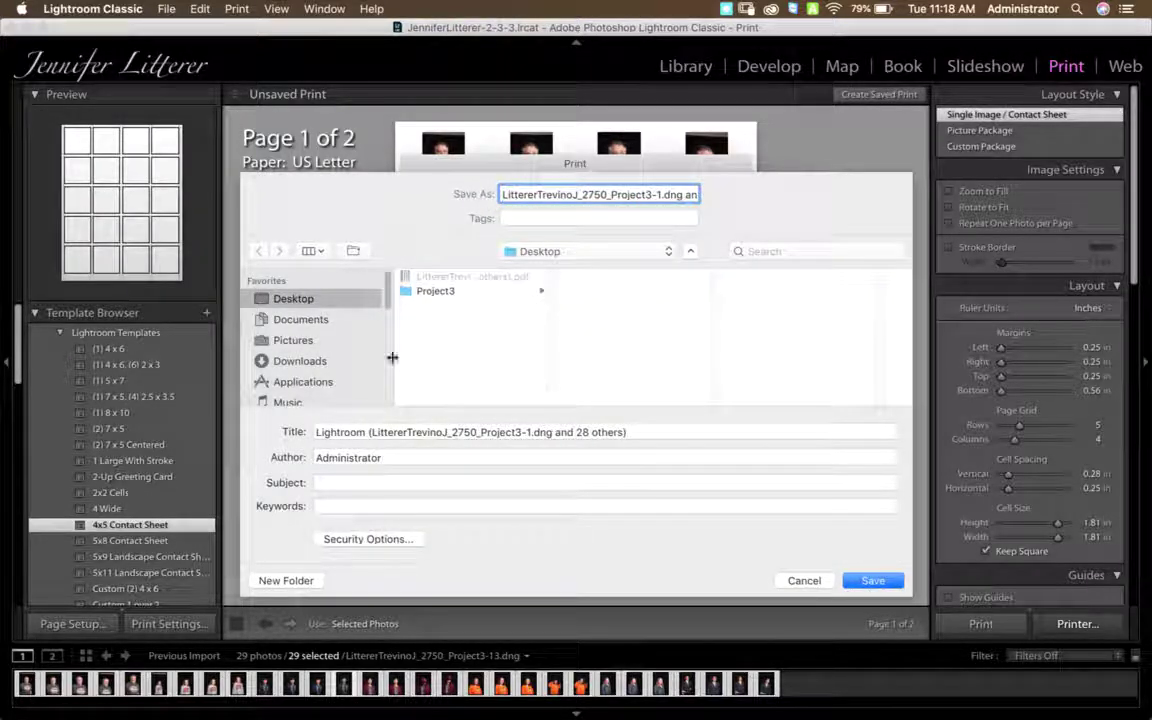
{"action": "left_click", "coordinate": [885, 580]}
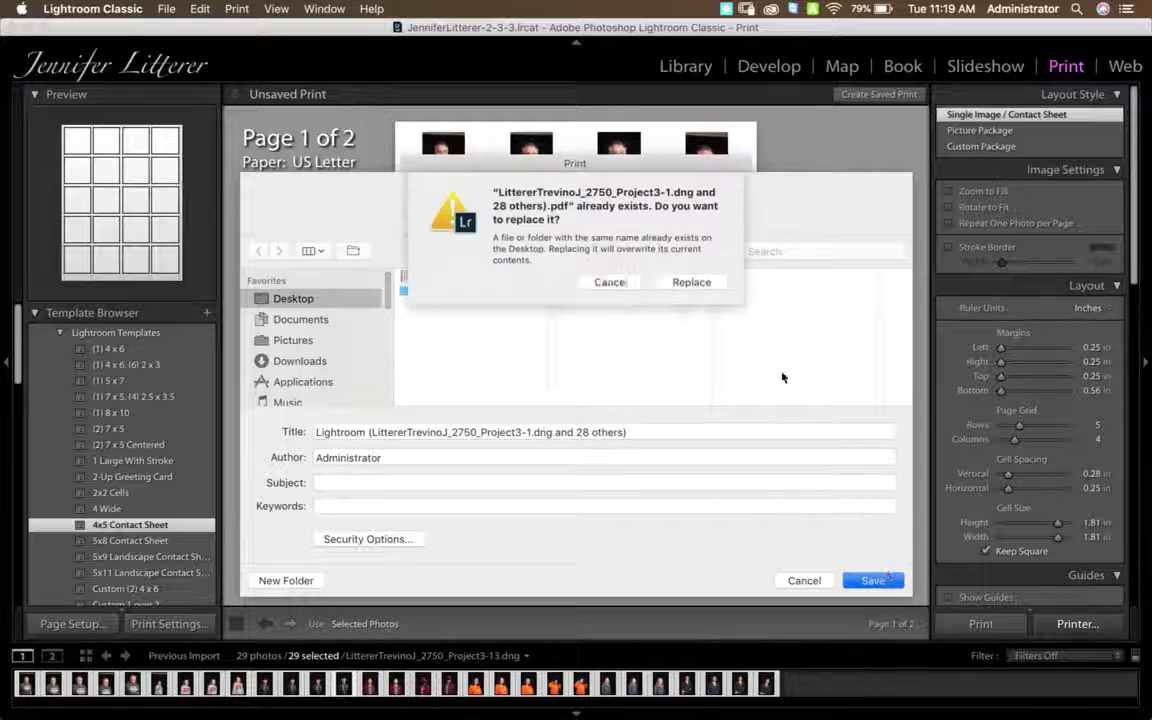
{"action": "left_click", "coordinate": [705, 285]}
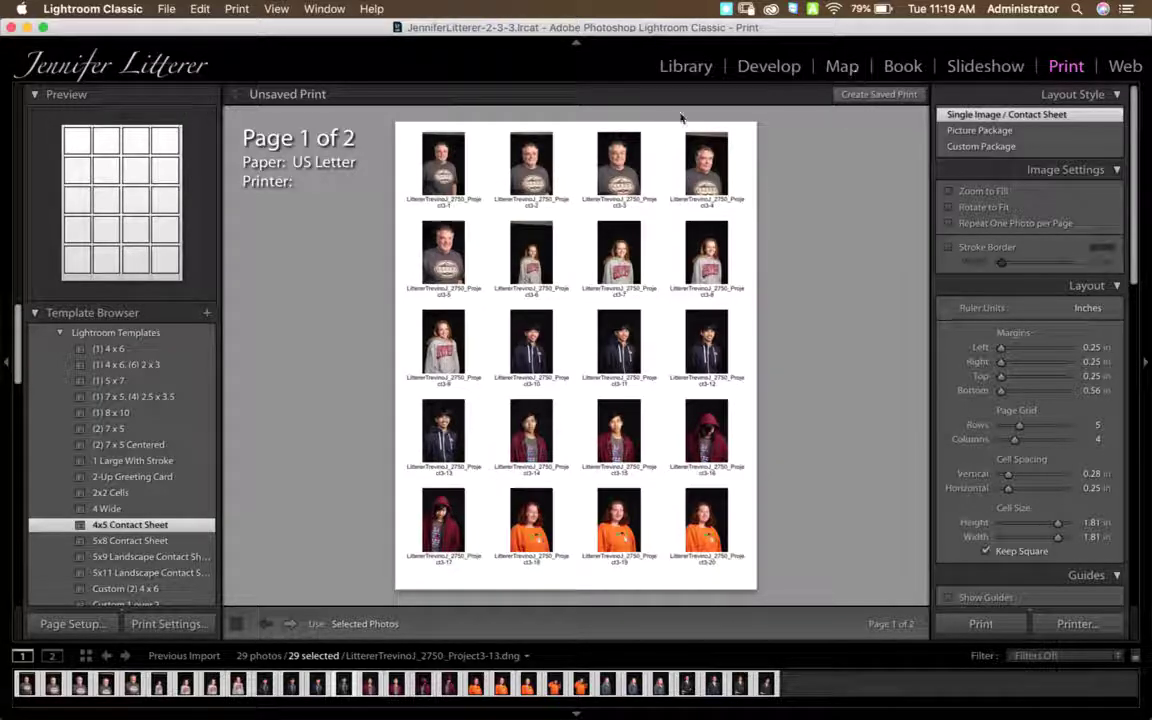
Synchronize the navy-hoodie portrait's Develop settings across all the selected photos.
{"action": "left_click", "coordinate": [767, 68]}
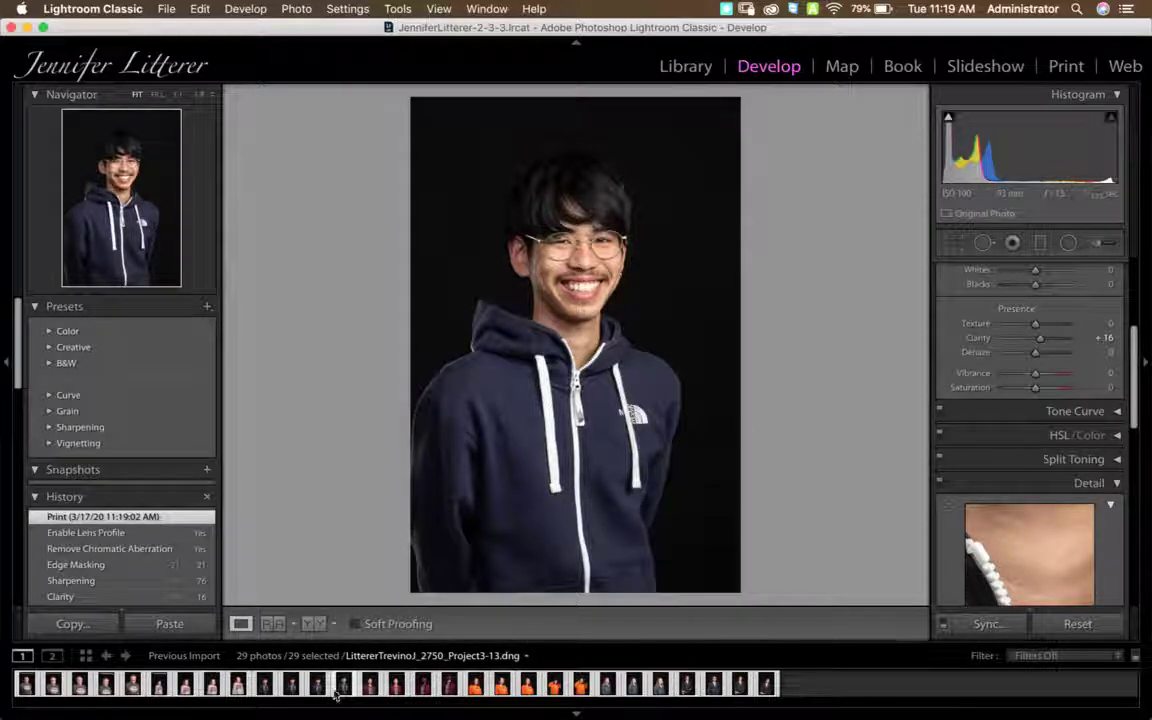
{"action": "left_click", "coordinate": [226, 687]}
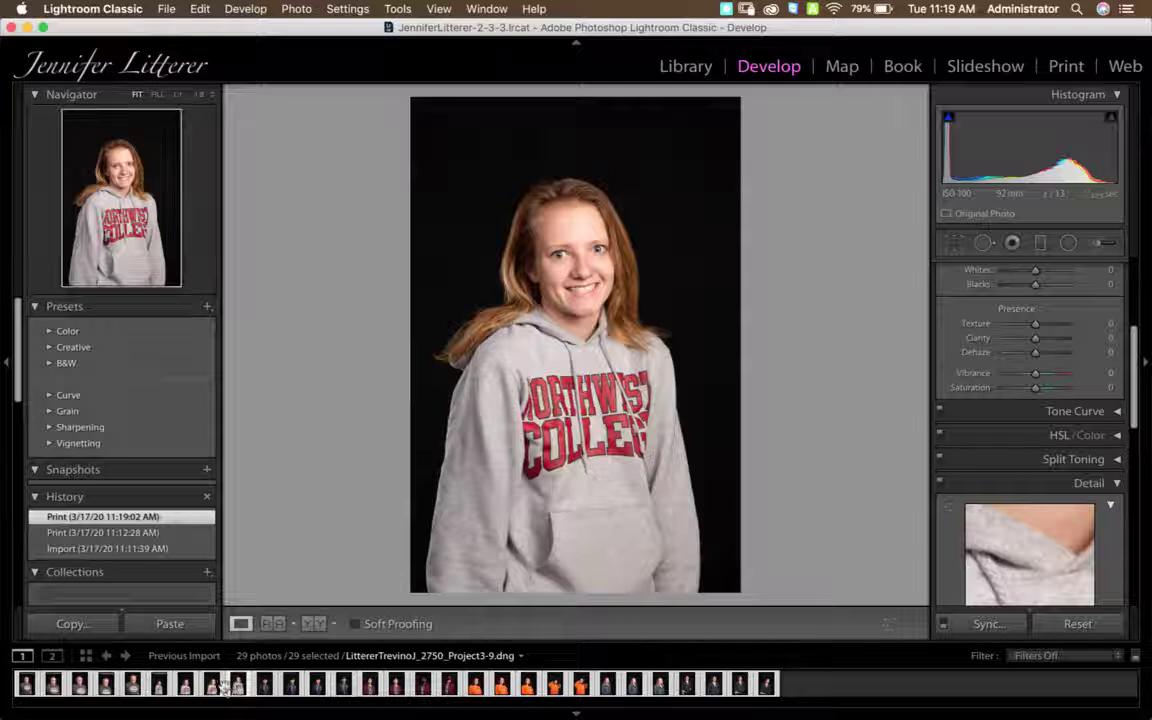
{"action": "left_click", "coordinate": [299, 687]}
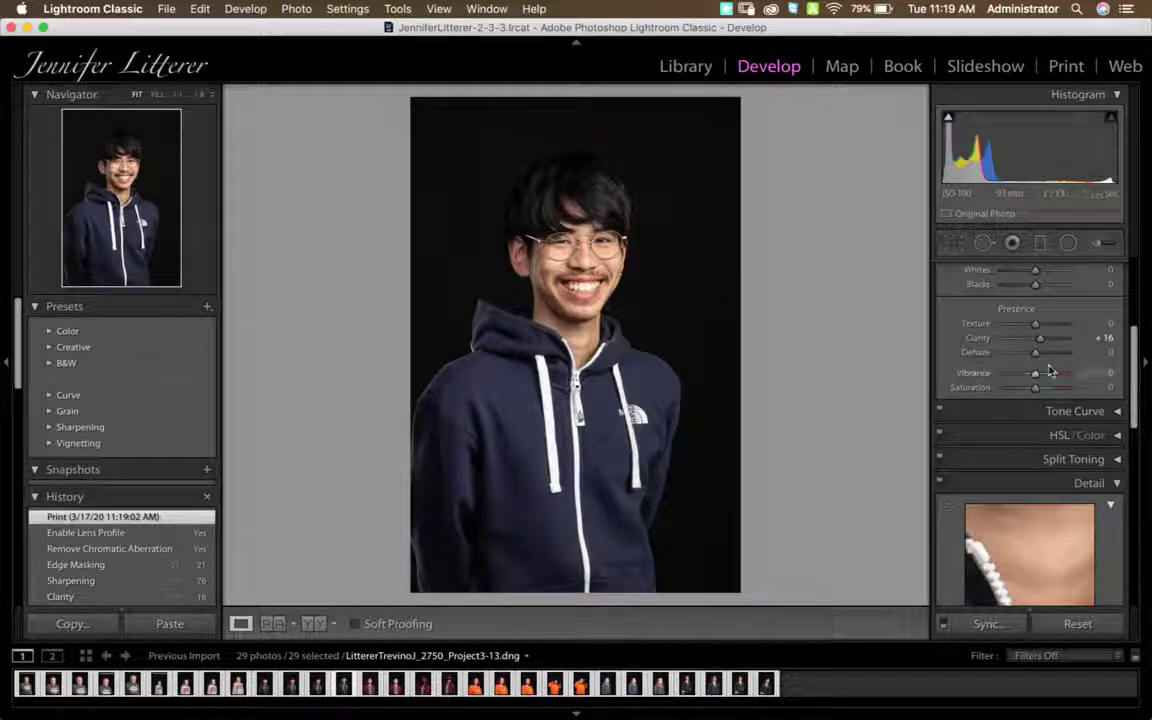
{"action": "left_click", "coordinate": [980, 623]}
{"action": "left_click", "coordinate": [845, 451]}
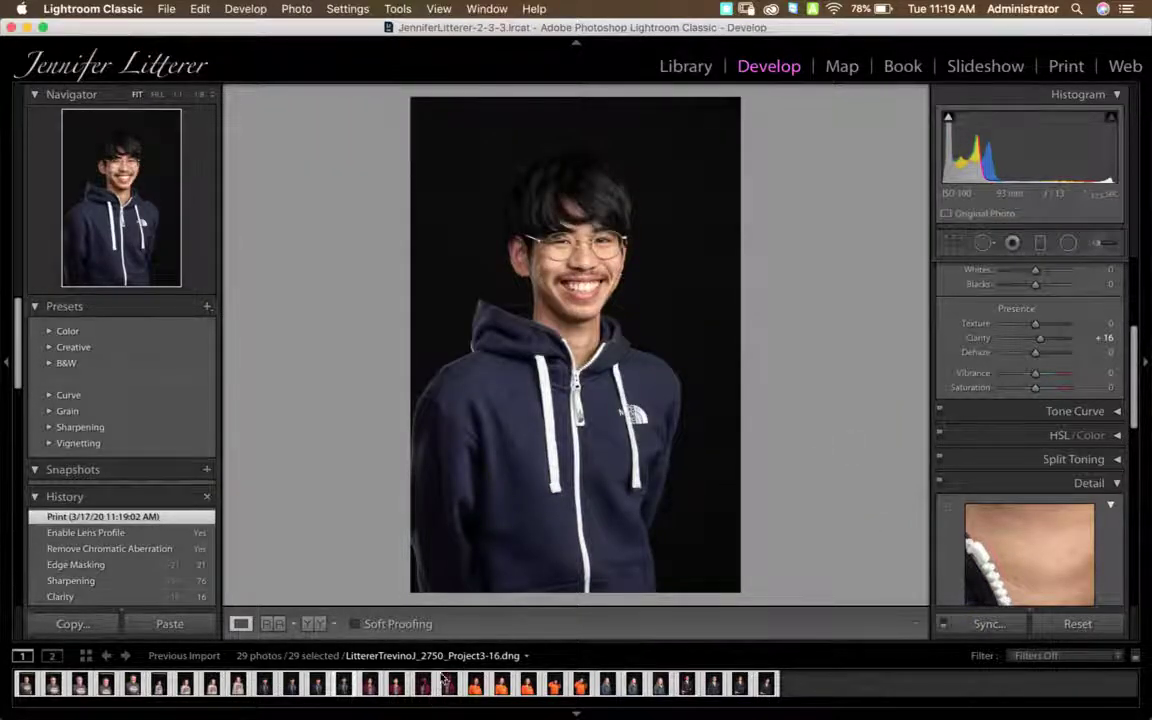
Open only the navy-hoodie portrait as a Smart Object in Photoshop and switch to Photoshop.
{"action": "left_click", "coordinate": [802, 685]}
{"action": "left_click", "coordinate": [344, 685]}
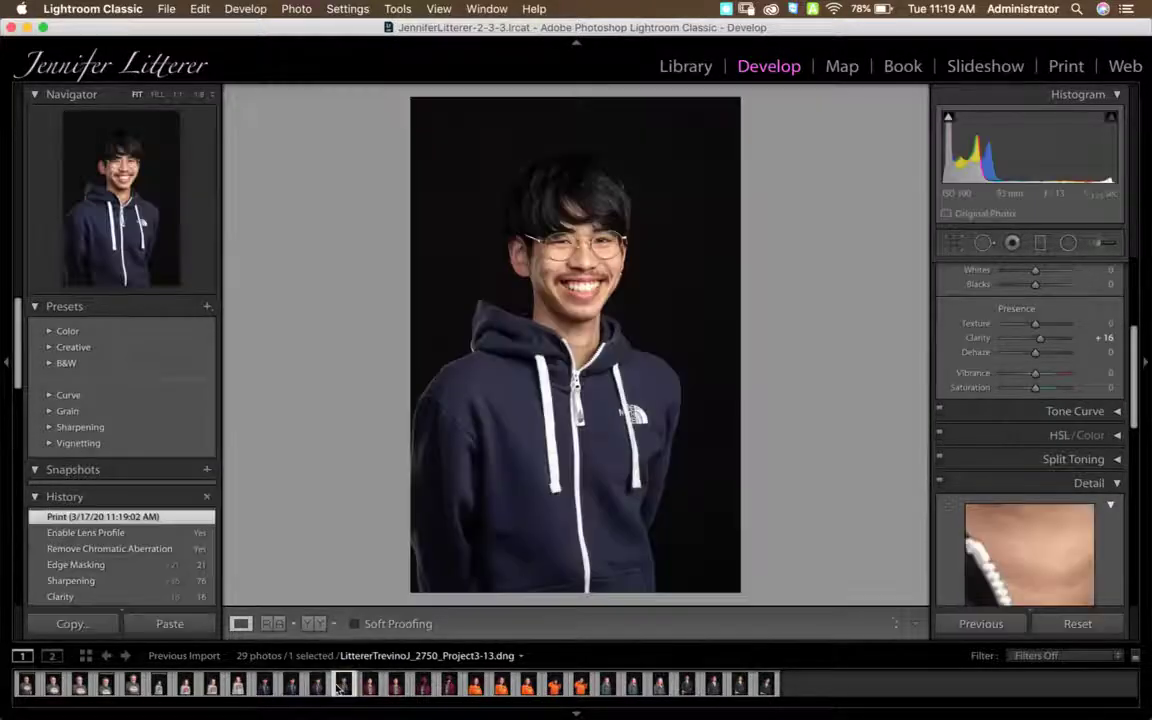
{"action": "right_click", "coordinate": [336, 686]}
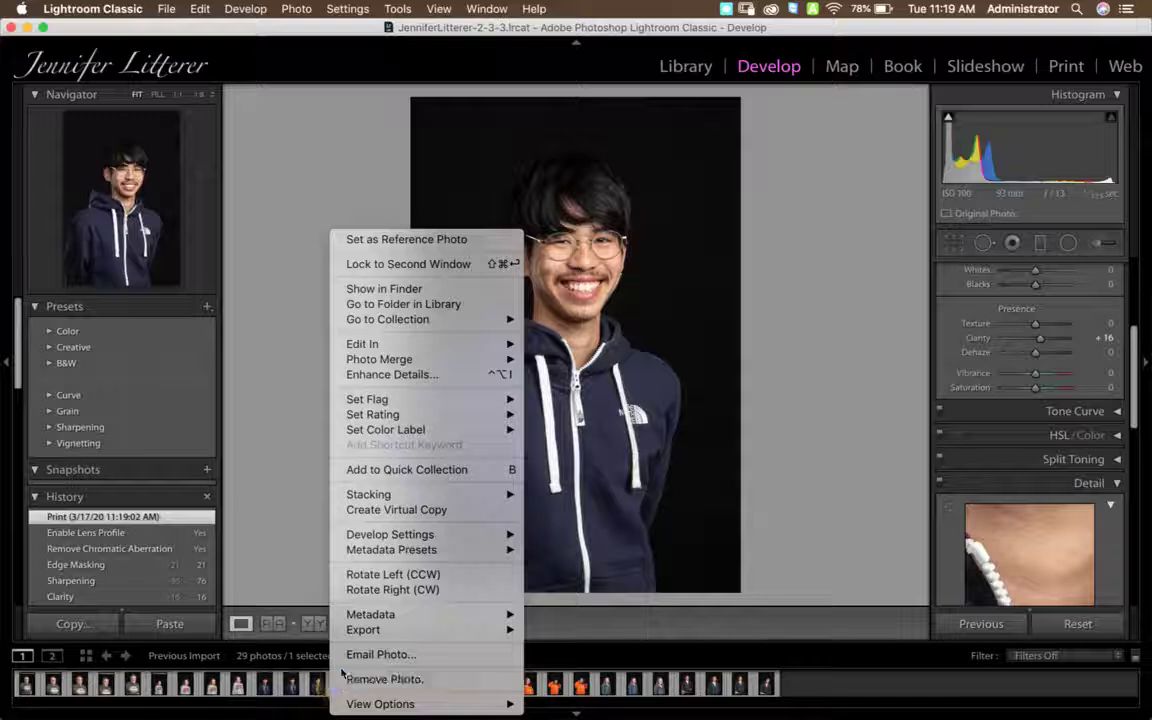
{"action": "mouse_move", "coordinate": [362, 344]}
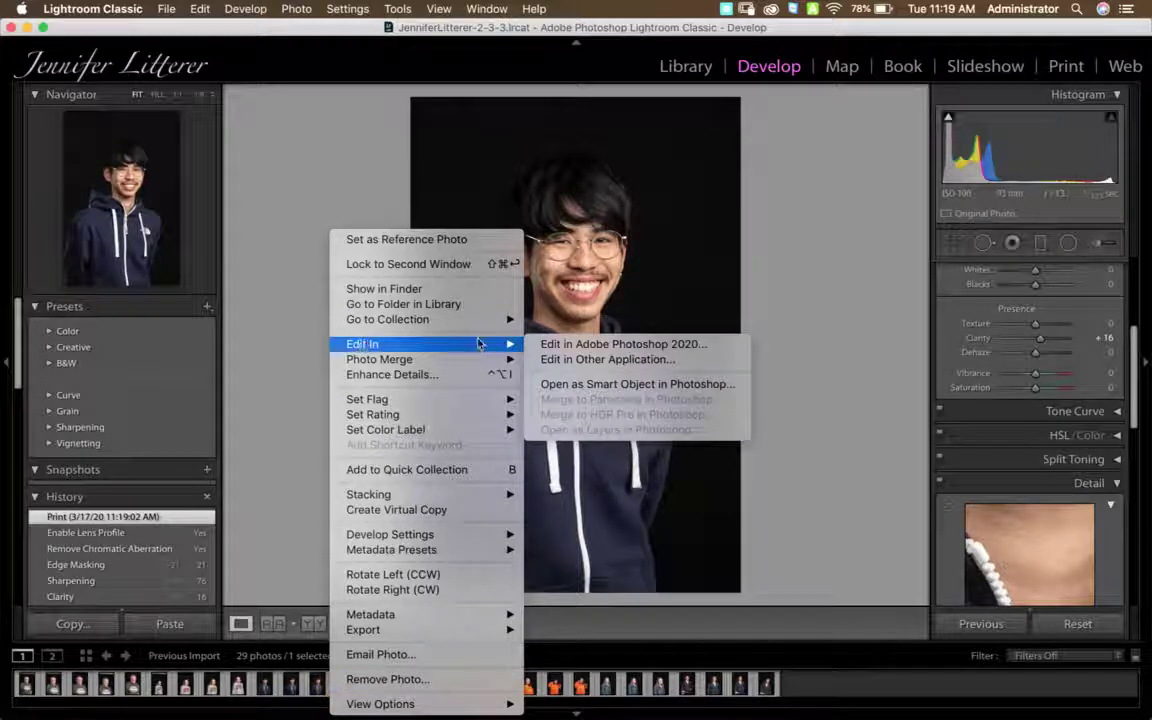
{"action": "left_click", "coordinate": [627, 388]}
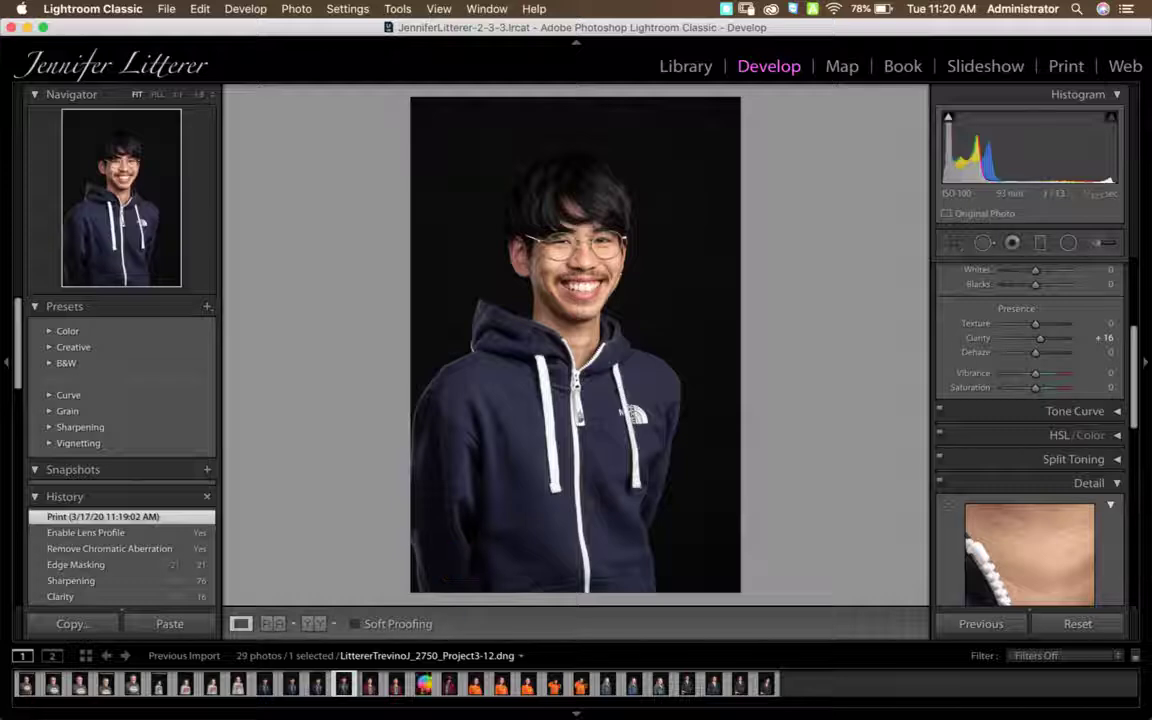
{"action": "left_click", "coordinate": [385, 717]}
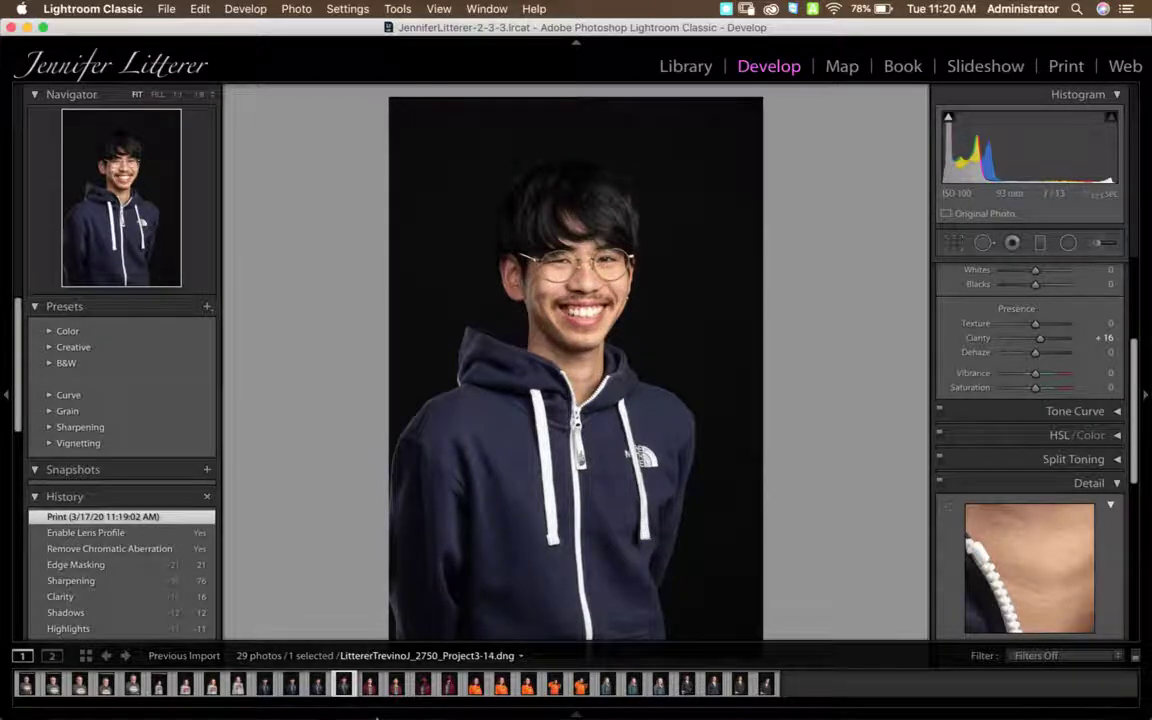
{"action": "mouse_move", "coordinate": [365, 714]}
{"action": "left_click", "coordinate": [419, 701]}
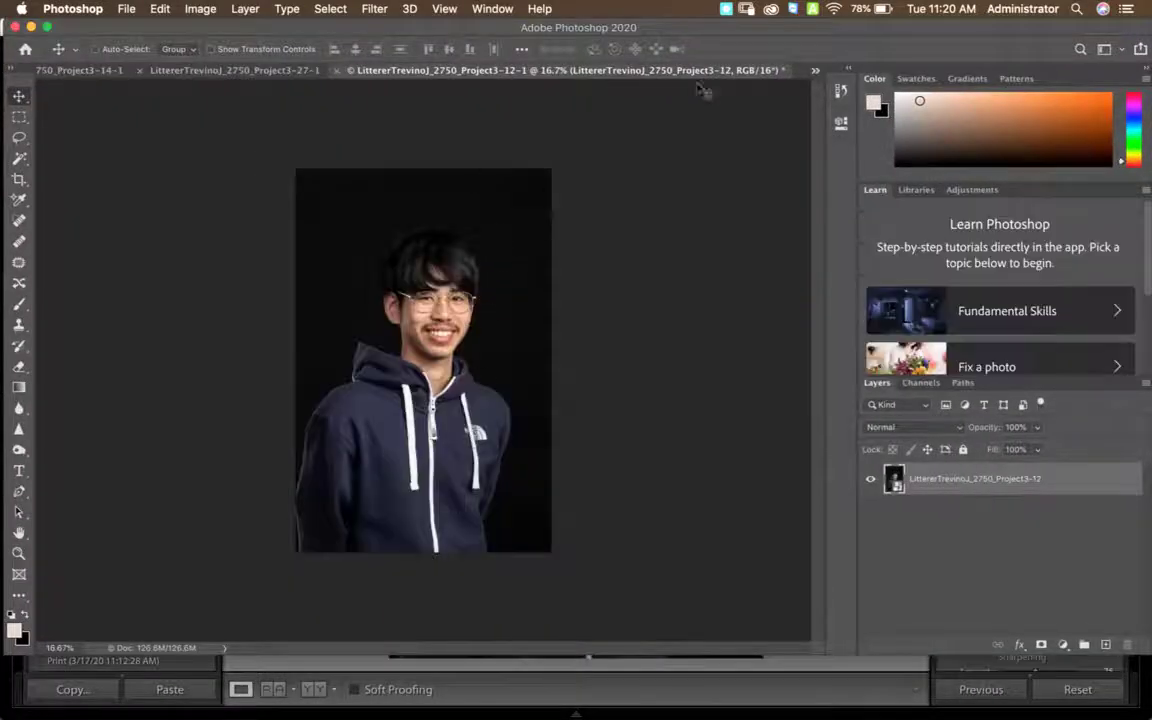
Close the navy-hoodie portrait document without saving its changes.
{"action": "left_click", "coordinate": [255, 71]}
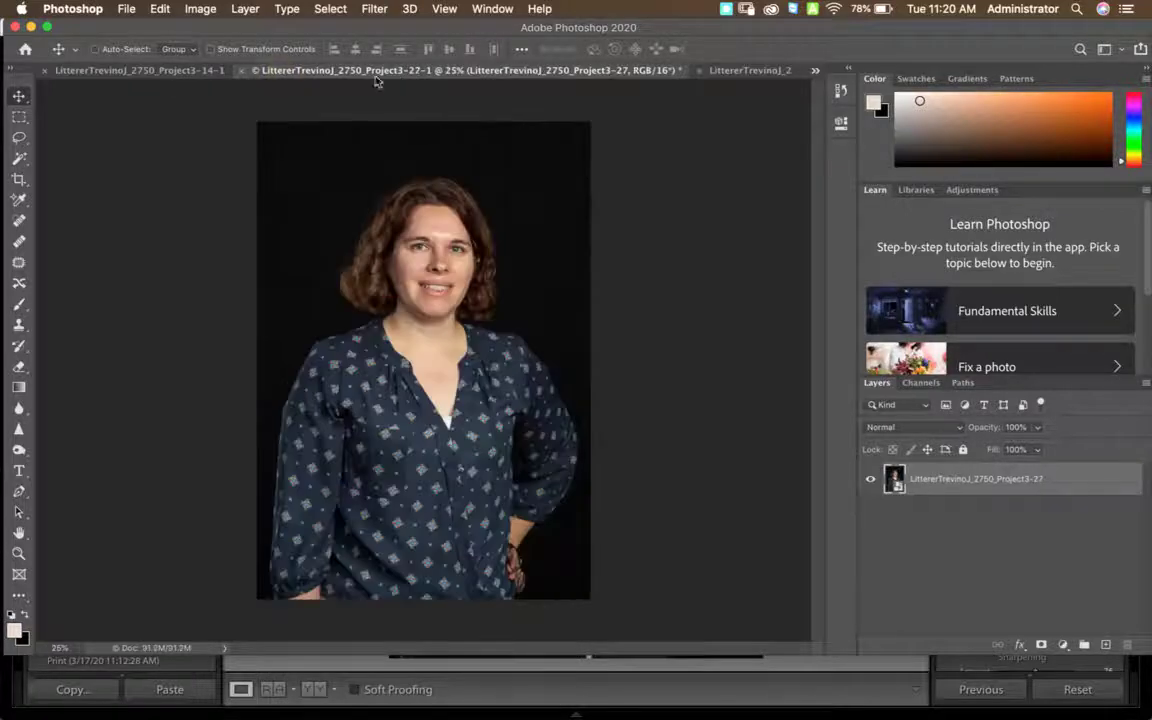
{"action": "left_click", "coordinate": [699, 70]}
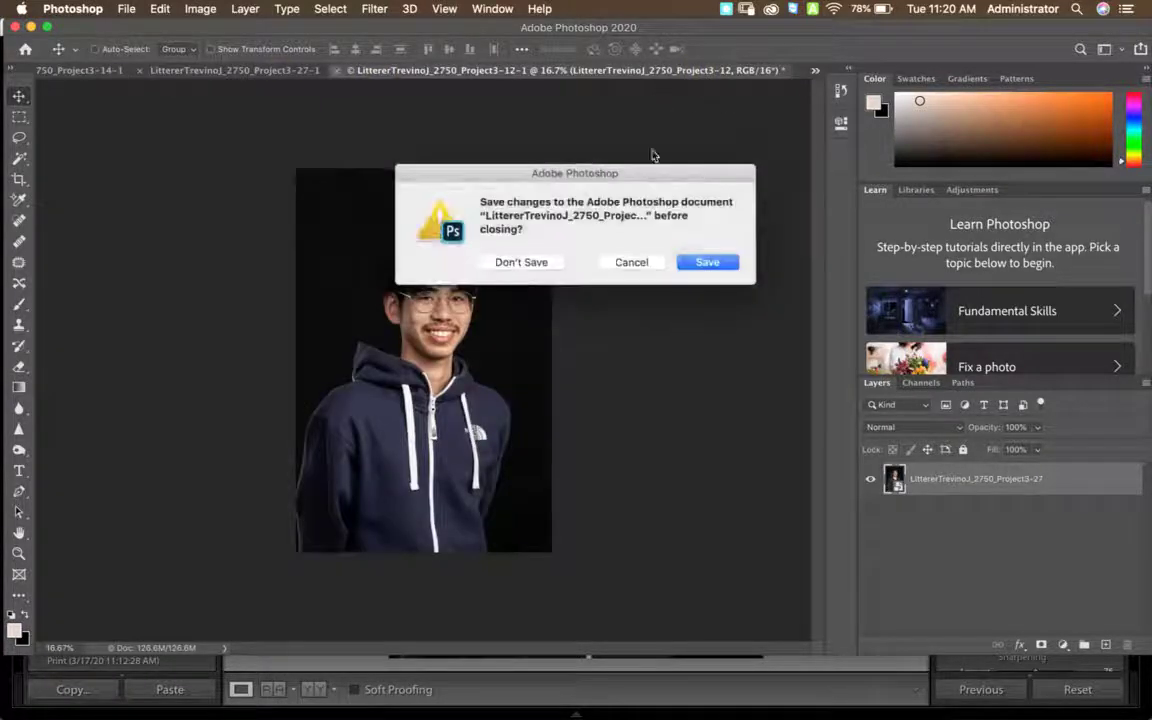
{"action": "left_click", "coordinate": [521, 262]}
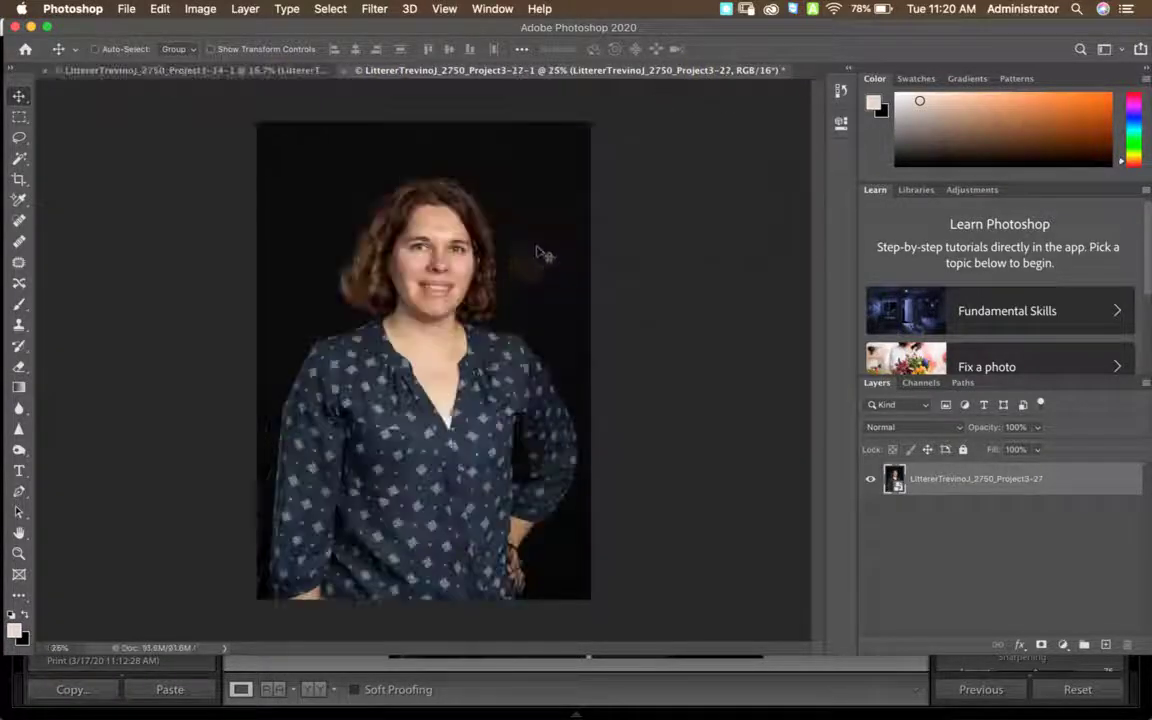
Copy the patterned-blouse portrait layer into the maroon-hoodie document and position it over the other person.
{"action": "left_click", "coordinate": [257, 73]}
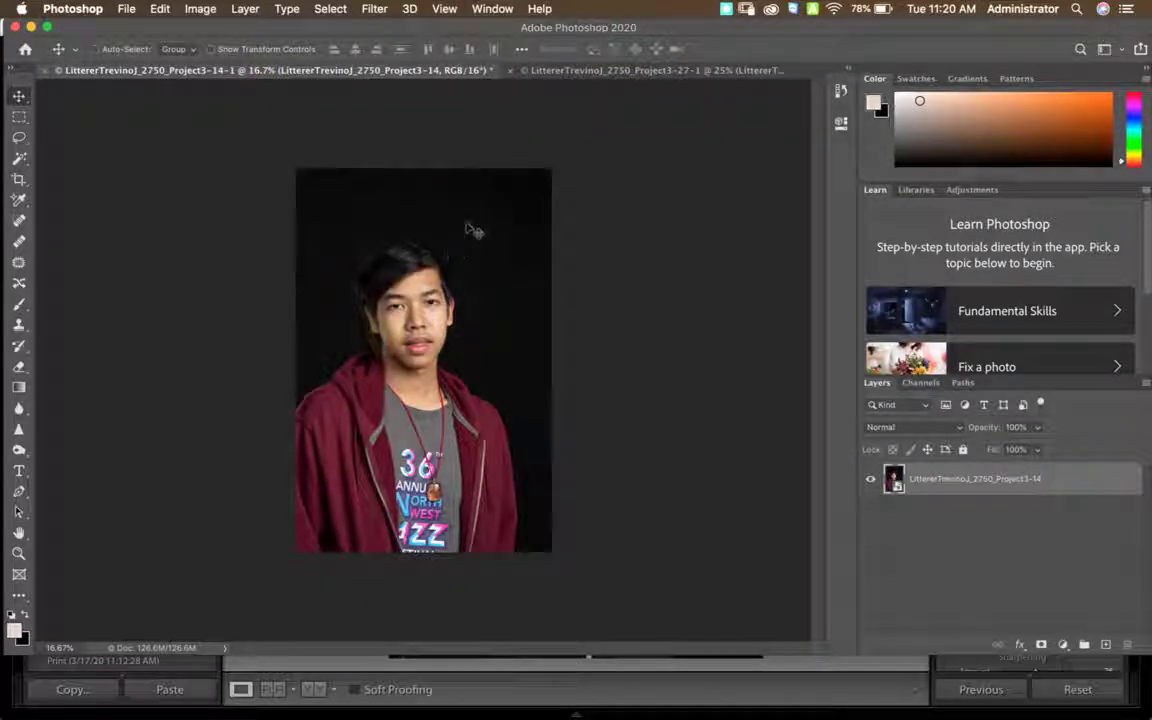
{"action": "left_click", "coordinate": [591, 76]}
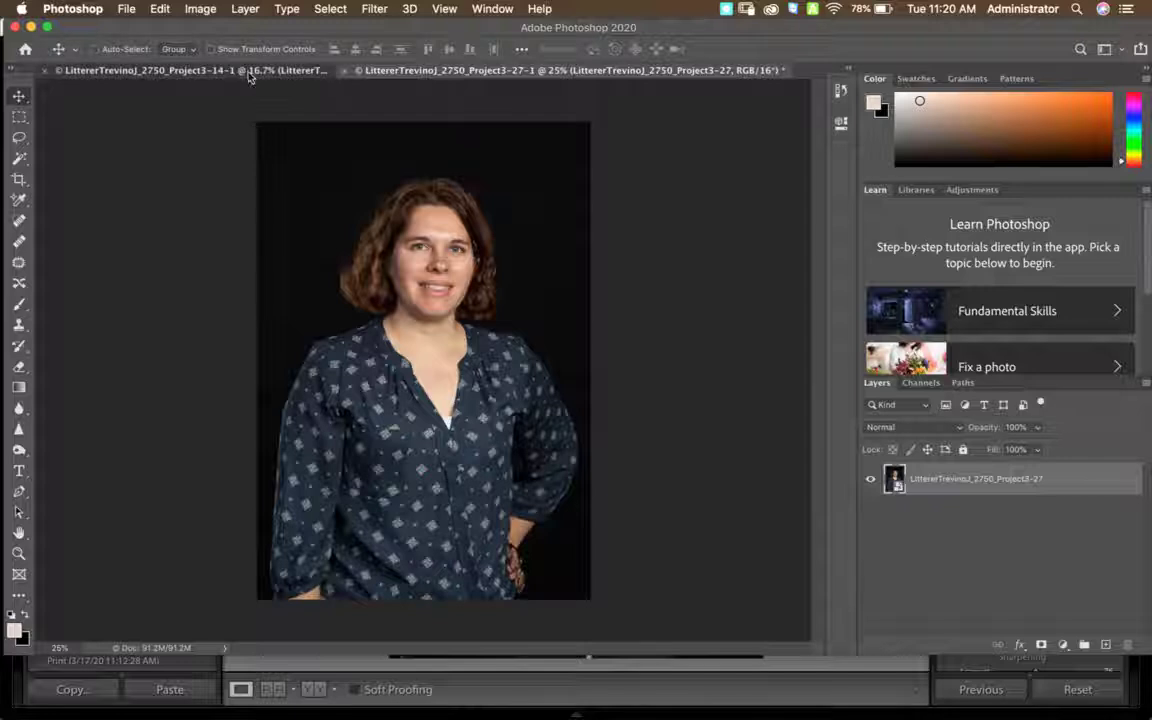
{"action": "left_click", "coordinate": [250, 71]}
{"action": "left_click", "coordinate": [566, 71]}
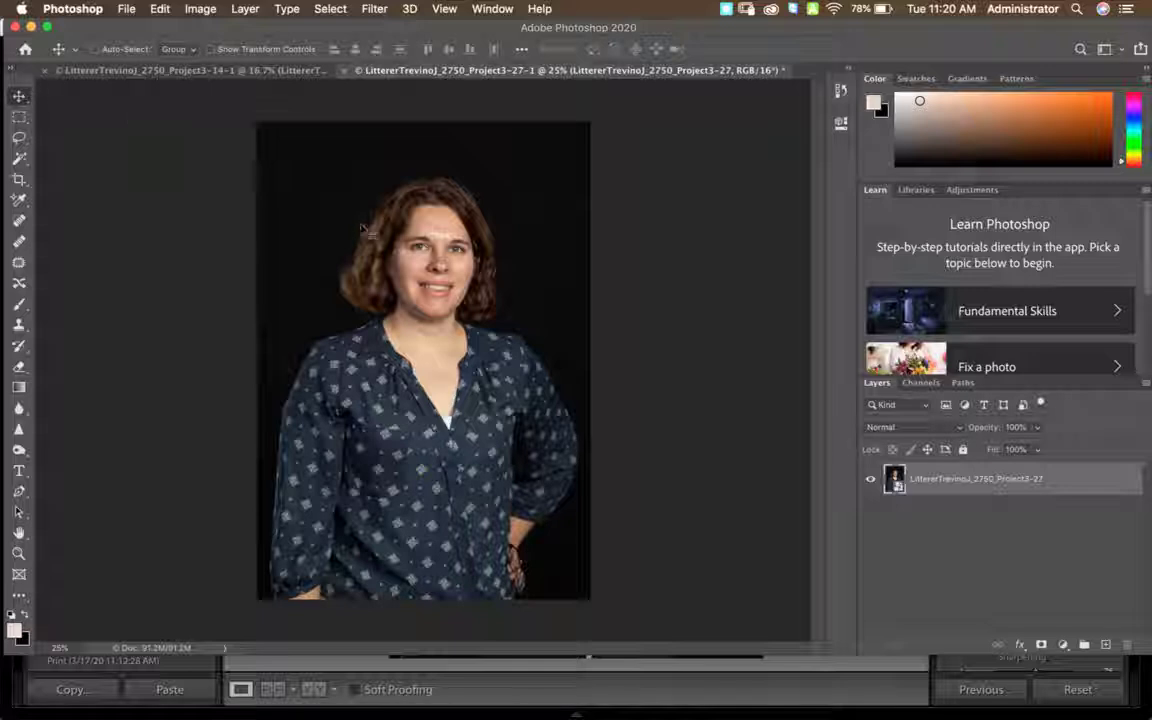
{"action": "left_click_drag", "start_coordinate": [951, 477], "coordinate": [429, 354]}
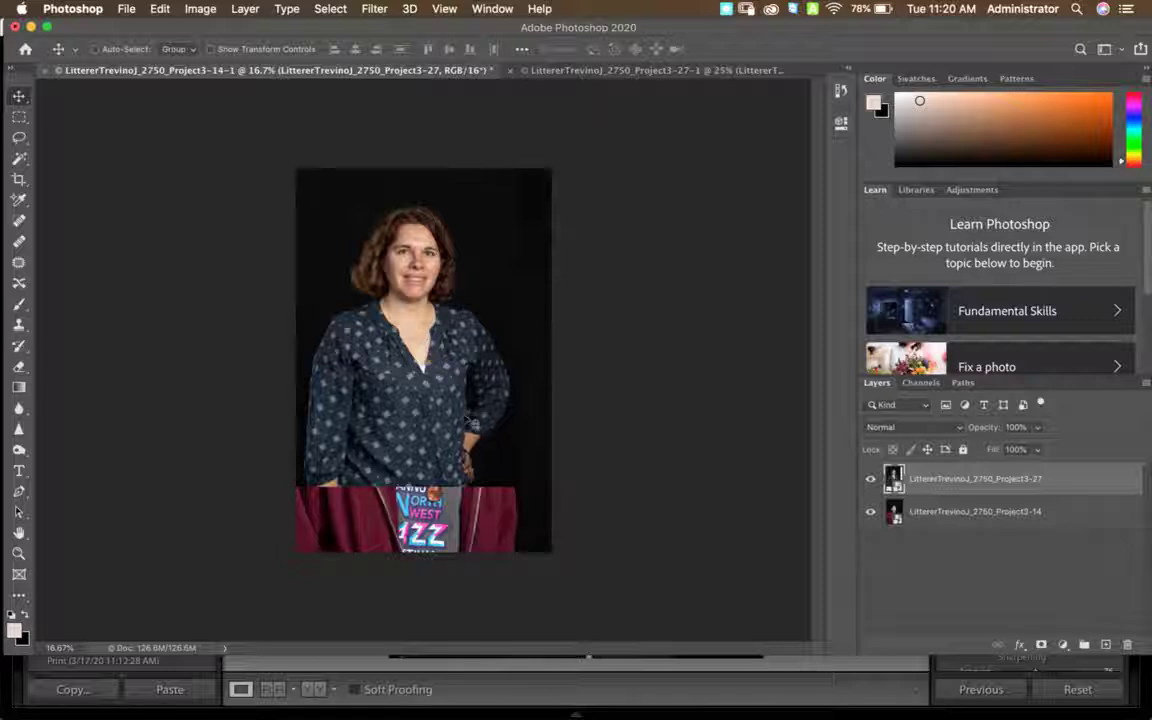
{"action": "left_click_drag", "start_coordinate": [405, 292], "coordinate": [420, 322]}
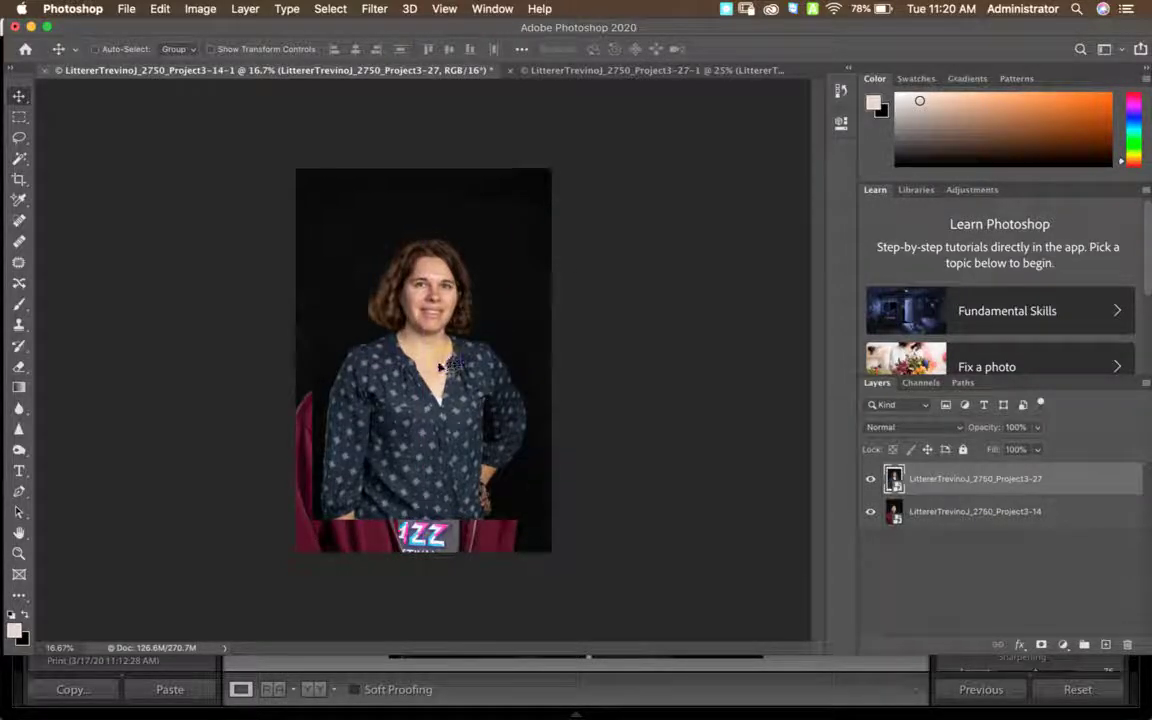
Lower the blouse portrait layer's opacity to 67% and shift the layer so its face overlaps the one below.
{"action": "left_click", "coordinate": [1037, 427]}
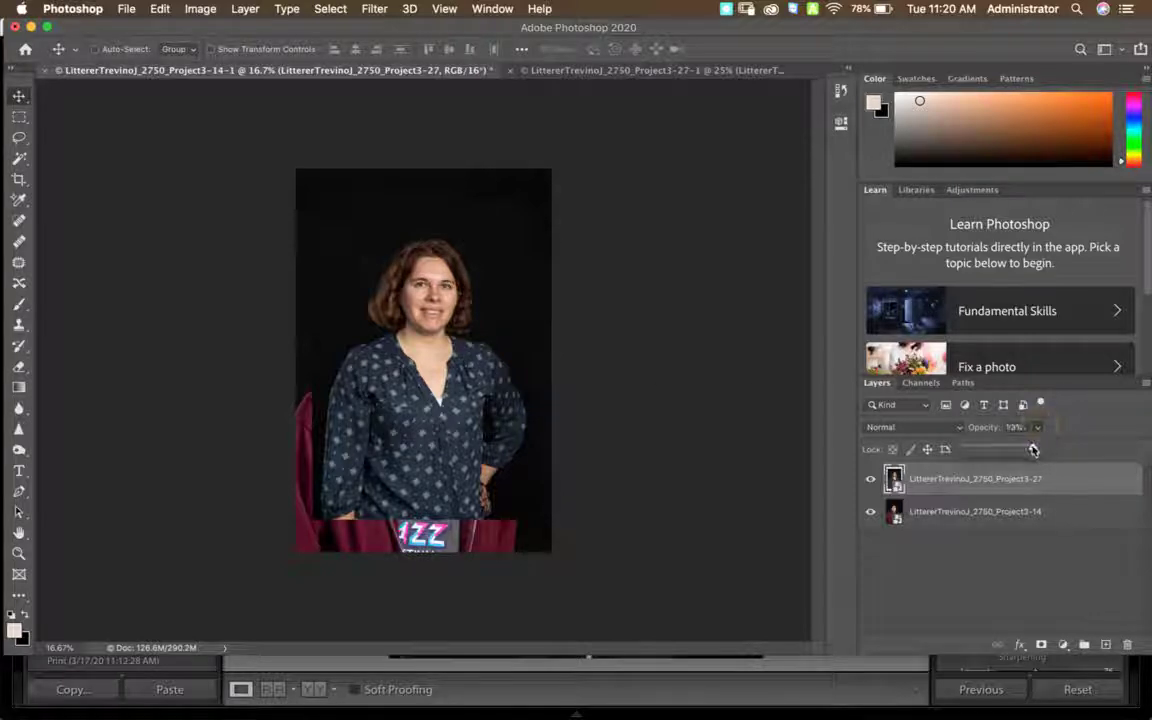
{"action": "left_click_drag", "start_coordinate": [1033, 449], "coordinate": [1014, 449]}
{"action": "mouse_move", "coordinate": [467, 401]}
{"action": "left_mouse_down"}
{"action": "mouse_move", "coordinate": [451, 421]}
{"action": "mouse_move", "coordinate": [457, 412]}
{"action": "left_mouse_up"}
{"action": "left_click", "coordinate": [1037, 427]}
{"action": "mouse_move", "coordinate": [1037, 445]}
{"action": "left_mouse_down"}
{"action": "mouse_move", "coordinate": [1020, 446]}
{"action": "mouse_move", "coordinate": [1033, 448]}
{"action": "left_mouse_up"}
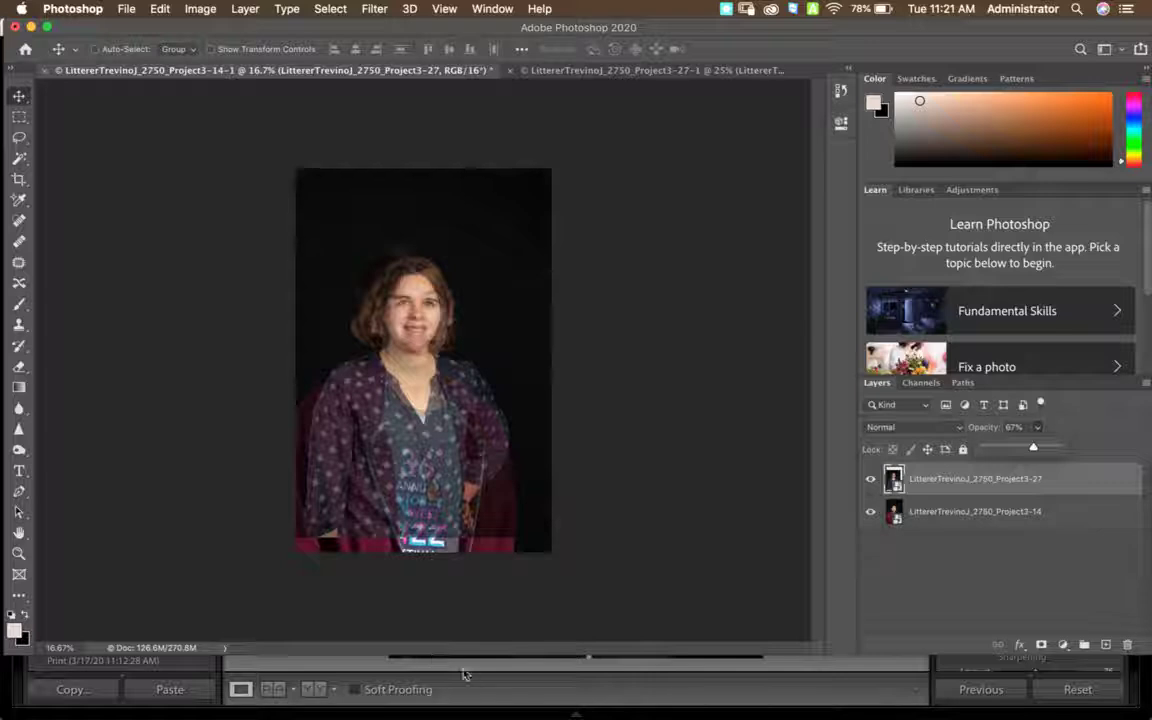
Switch to Word and write the note "Command T – Free transform" in the blank document.
{"action": "mouse_move", "coordinate": [451, 712]}
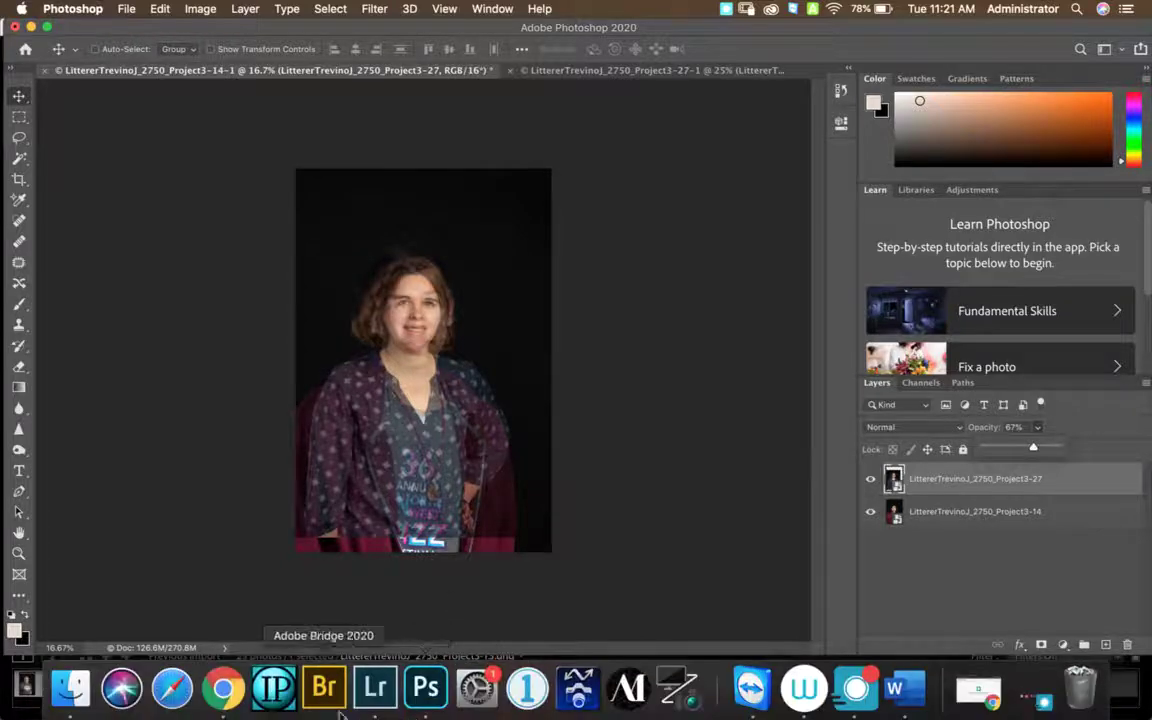
{"action": "left_click", "coordinate": [894, 688]}
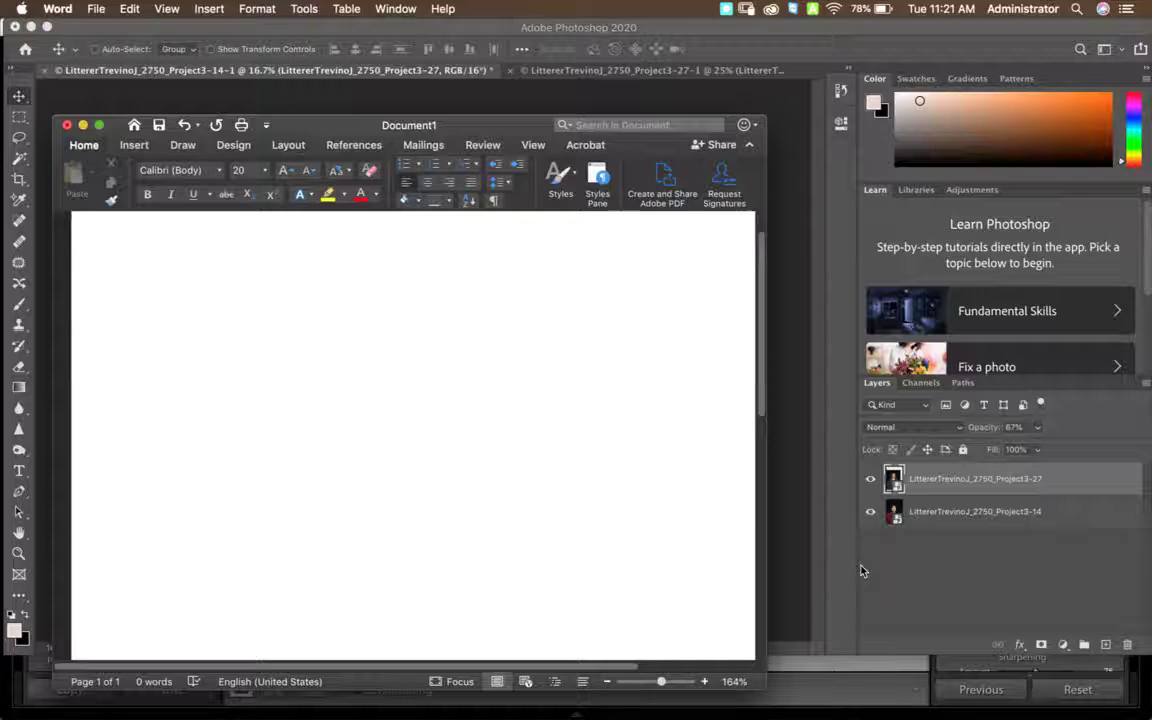
{"action": "type", "text": "Command T"}
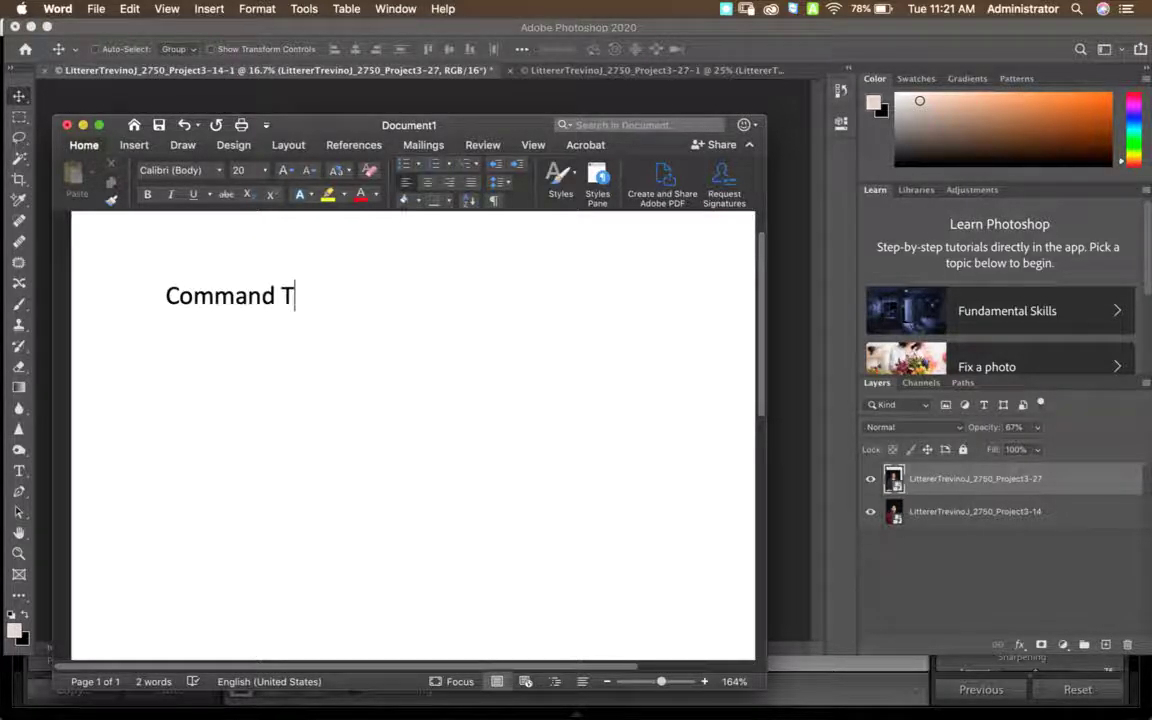
{"action": "type", "text": " - Free "}
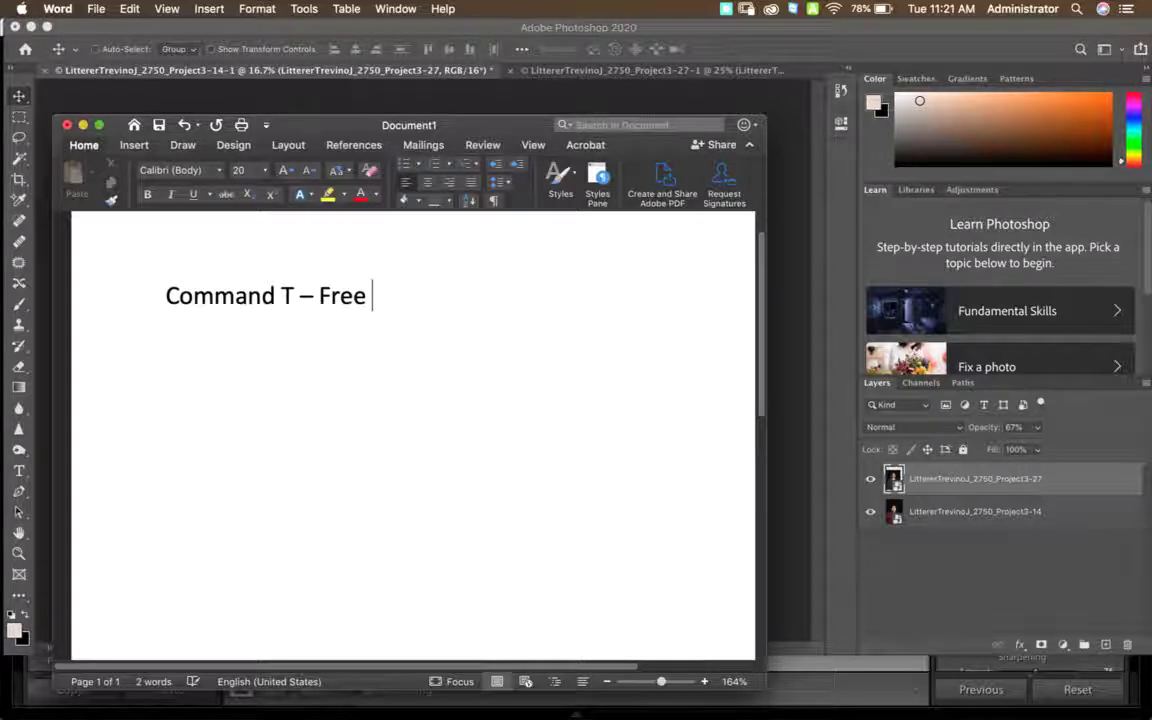
{"action": "type", "text": "transorm"}
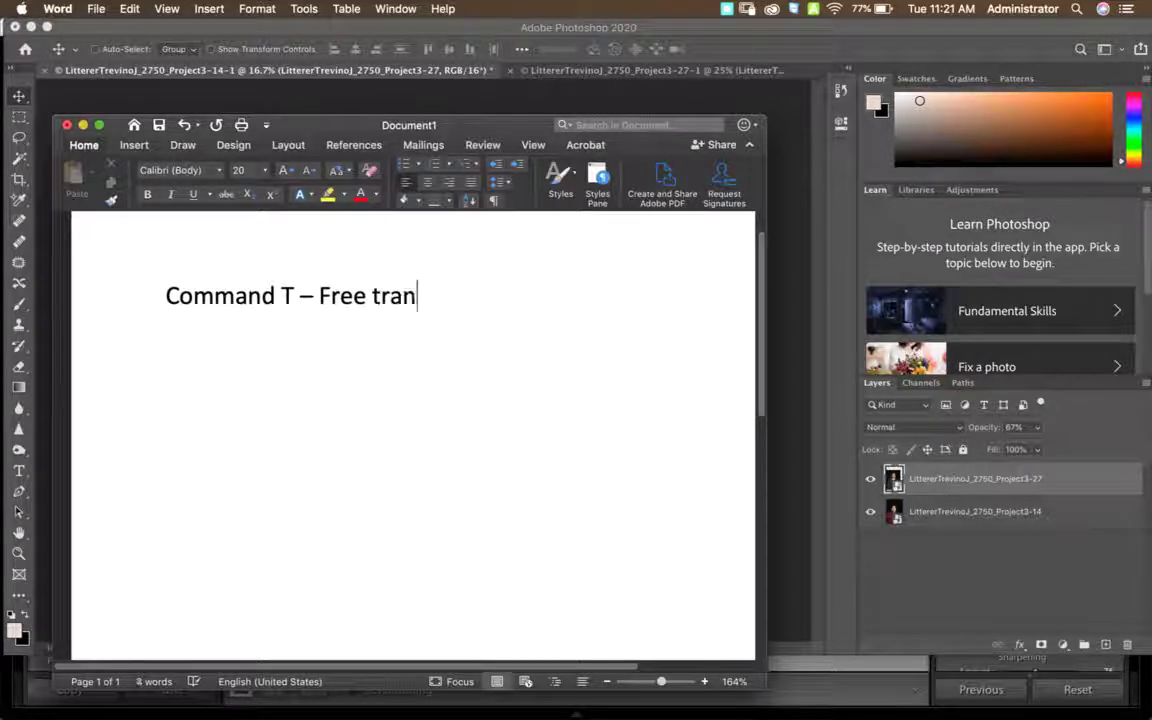
{"action": "key", "text": "BackSpace"}
{"action": "key", "text": "BackSpace"}
{"action": "key", "text": "BackSpace"}
{"action": "key", "text": "BackSpace"}
{"action": "type", "text": "form"}
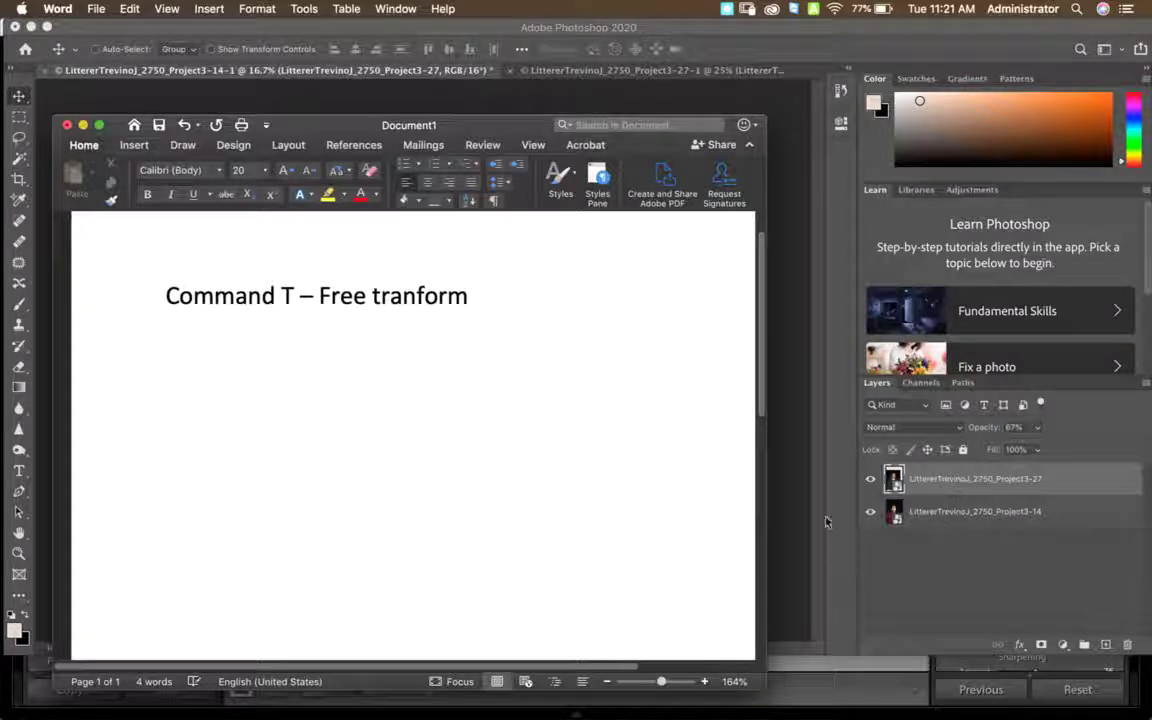
{"action": "type", "text": "s"}
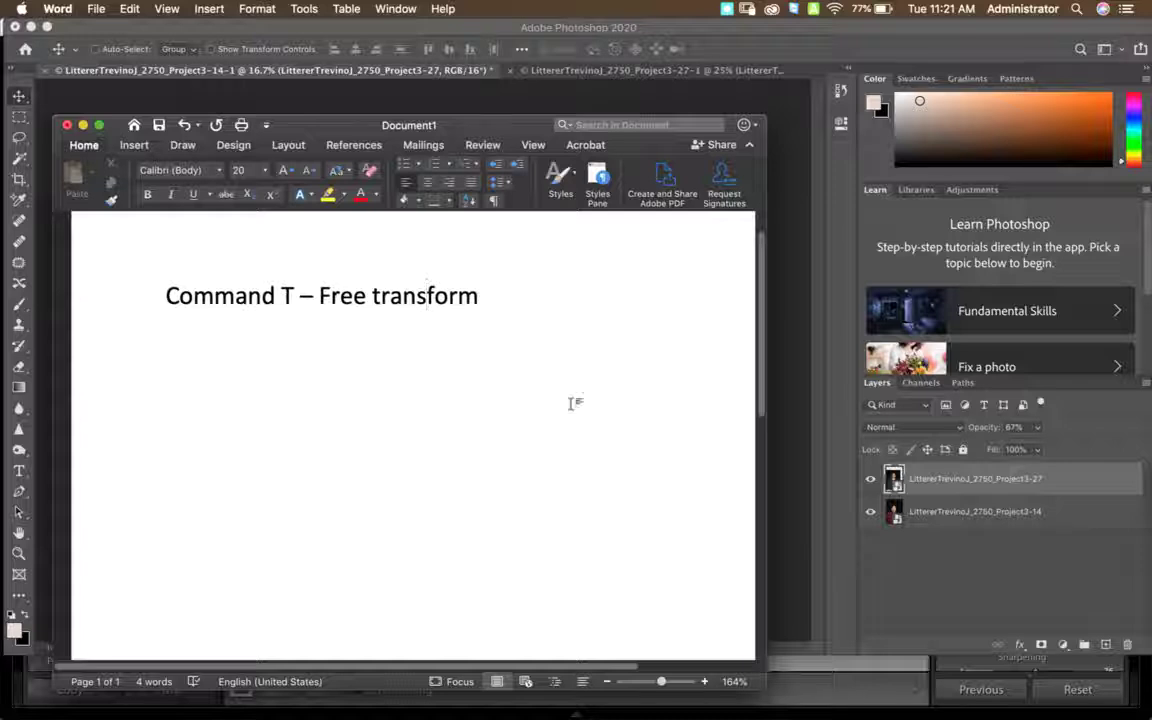
Back in Photoshop, Free Transform the blouse layer to about 134% and rotate it about 5.6° counterclockwise, aligning its face with the one below.
{"action": "left_click", "coordinate": [779, 375]}
{"action": "key", "text": "super+t"}
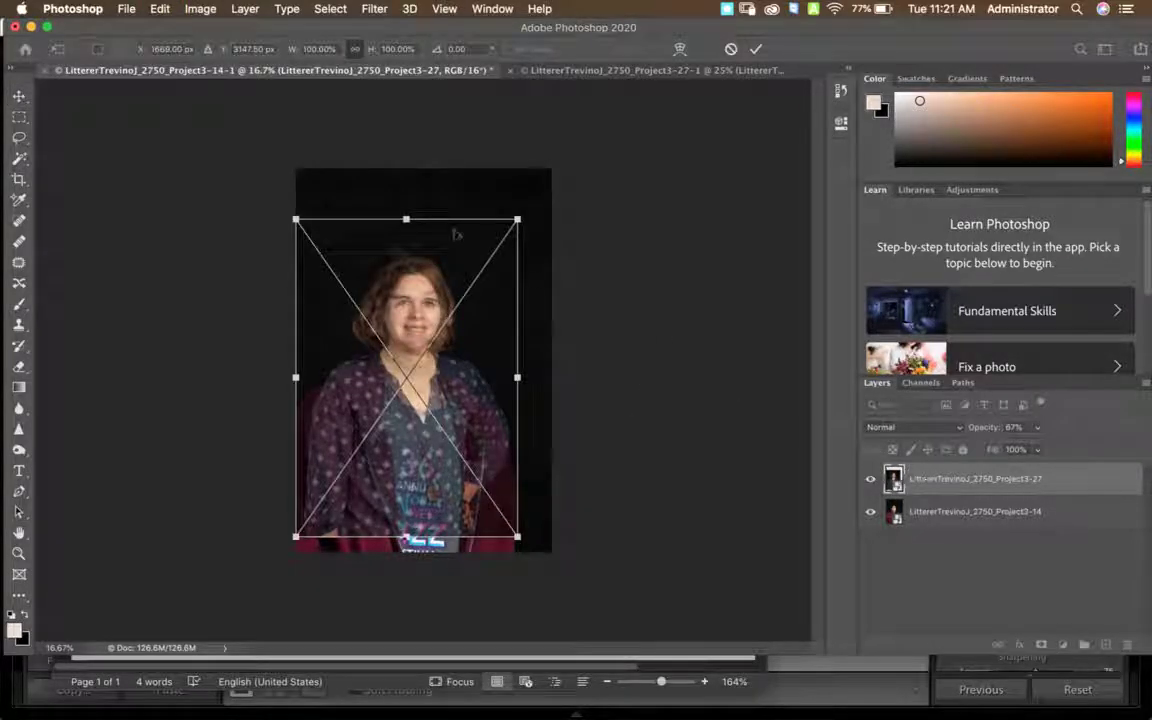
{"action": "key", "text": "super+equal"}
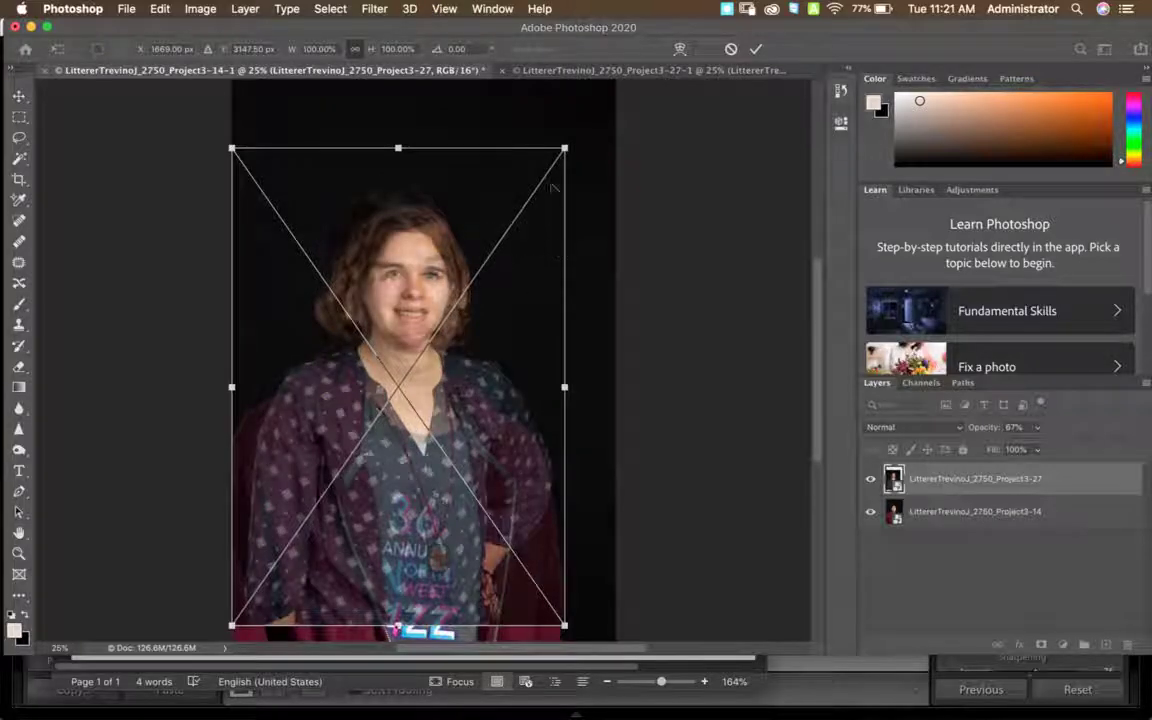
{"action": "left_click_drag", "start_coordinate": [565, 148], "coordinate": [645, 45]}
{"action": "left_click_drag", "start_coordinate": [527, 318], "coordinate": [485, 363]}
{"action": "left_click_drag", "start_coordinate": [590, 437], "coordinate": [681, 458]}
{"action": "mouse_move", "coordinate": [573, 104]}
{"action": "left_mouse_down"}
{"action": "mouse_move", "coordinate": [599, 103]}
{"action": "mouse_move", "coordinate": [589, 99]}
{"action": "left_mouse_up"}
{"action": "left_click_drag", "start_coordinate": [540, 345], "coordinate": [543, 355]}
{"action": "left_click_drag", "start_coordinate": [674, 427], "coordinate": [717, 419]}
{"action": "left_click_drag", "start_coordinate": [586, 101], "coordinate": [612, 84]}
{"action": "left_click_drag", "start_coordinate": [548, 380], "coordinate": [541, 392]}
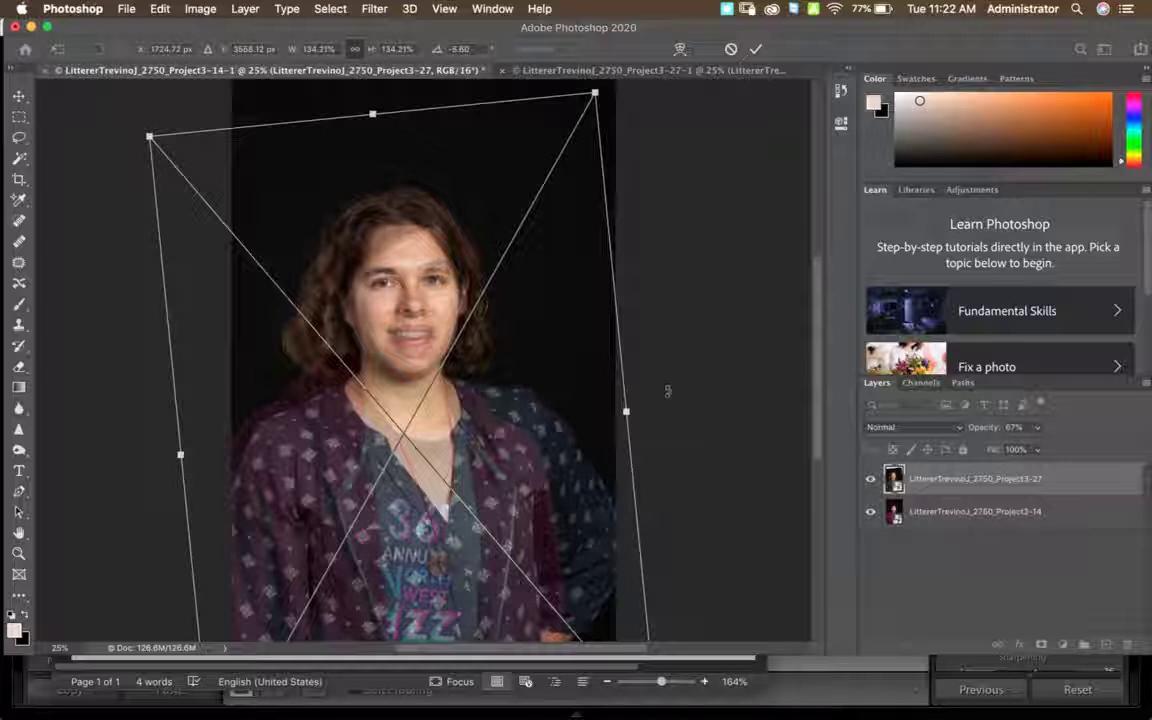
{"action": "key", "text": "Return"}
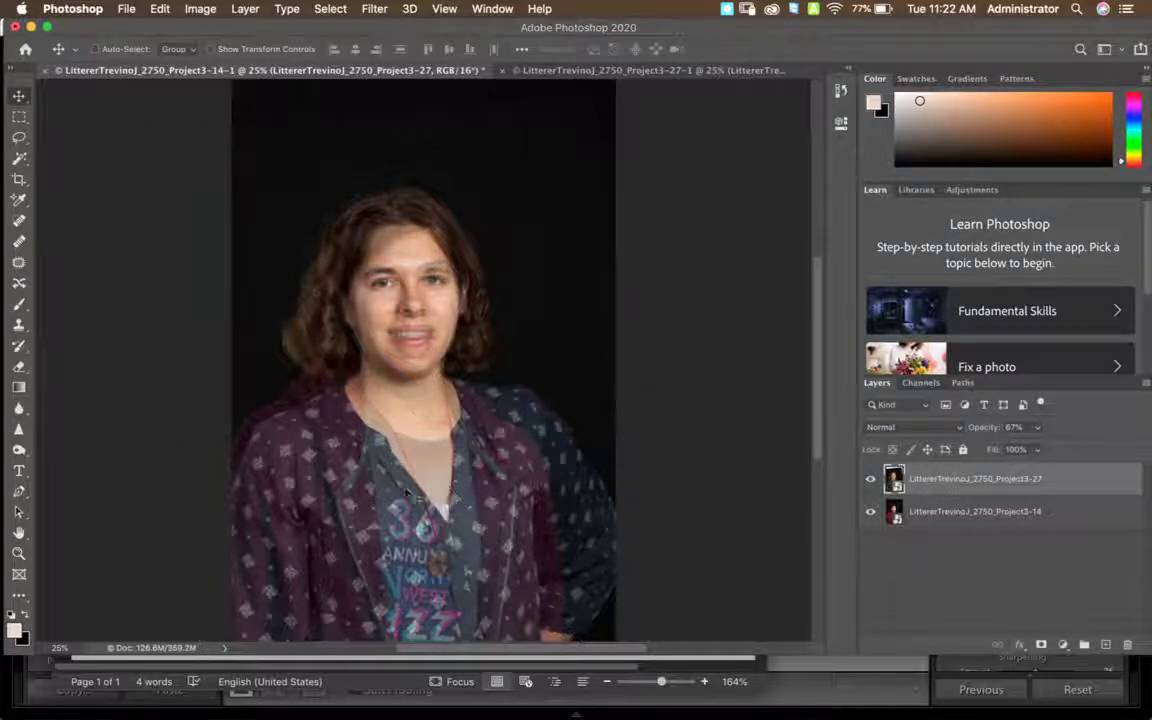
Set the blouse portrait layer's opacity to 100%.
{"action": "left_click", "coordinate": [1041, 428]}
{"action": "left_click_drag", "start_coordinate": [1037, 447], "coordinate": [1070, 456]}
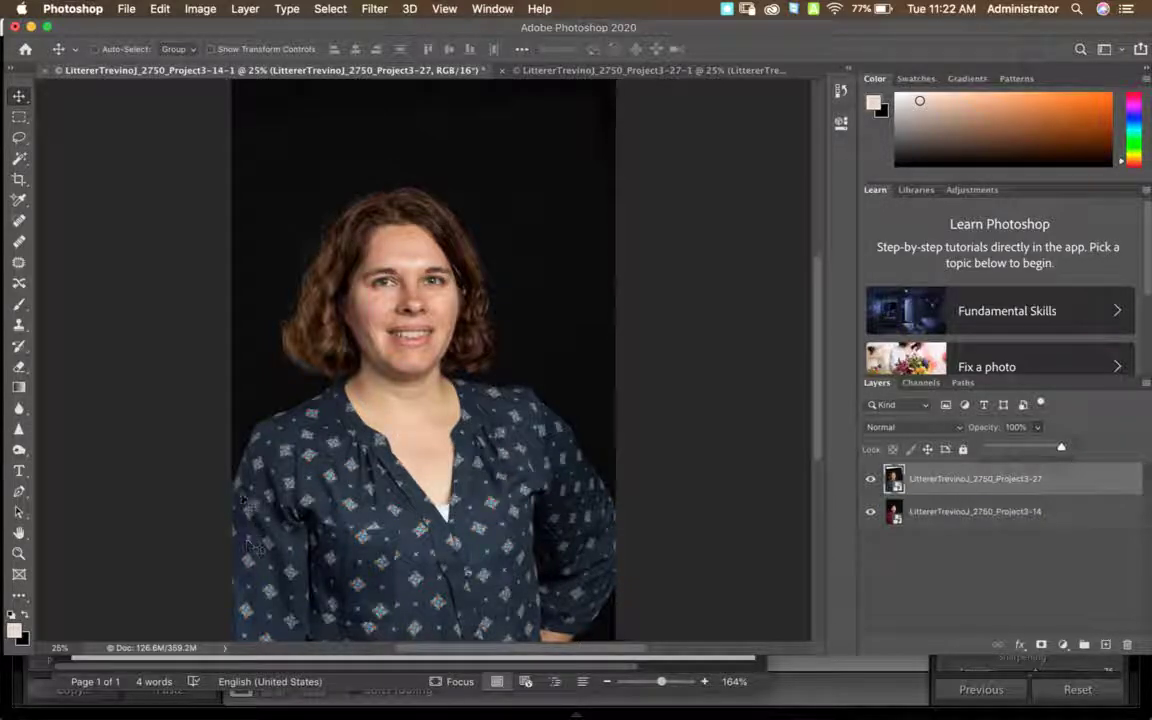
{"action": "scroll", "coordinate": [586, 380], "scroll_direction": "down", "scroll_amount": 1}
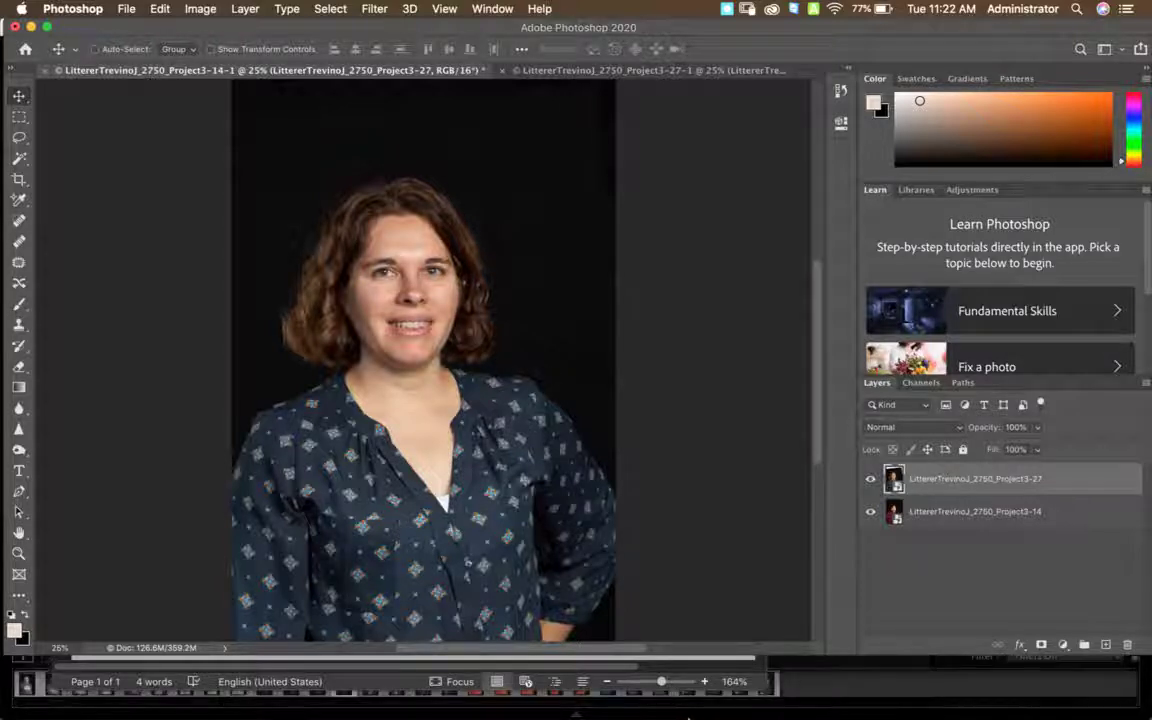
Switch to Word and add the note "Masking – hiding/showing part of layers that you are combining in Photoshop." below the Free transform line.
{"action": "mouse_move", "coordinate": [578, 698]}
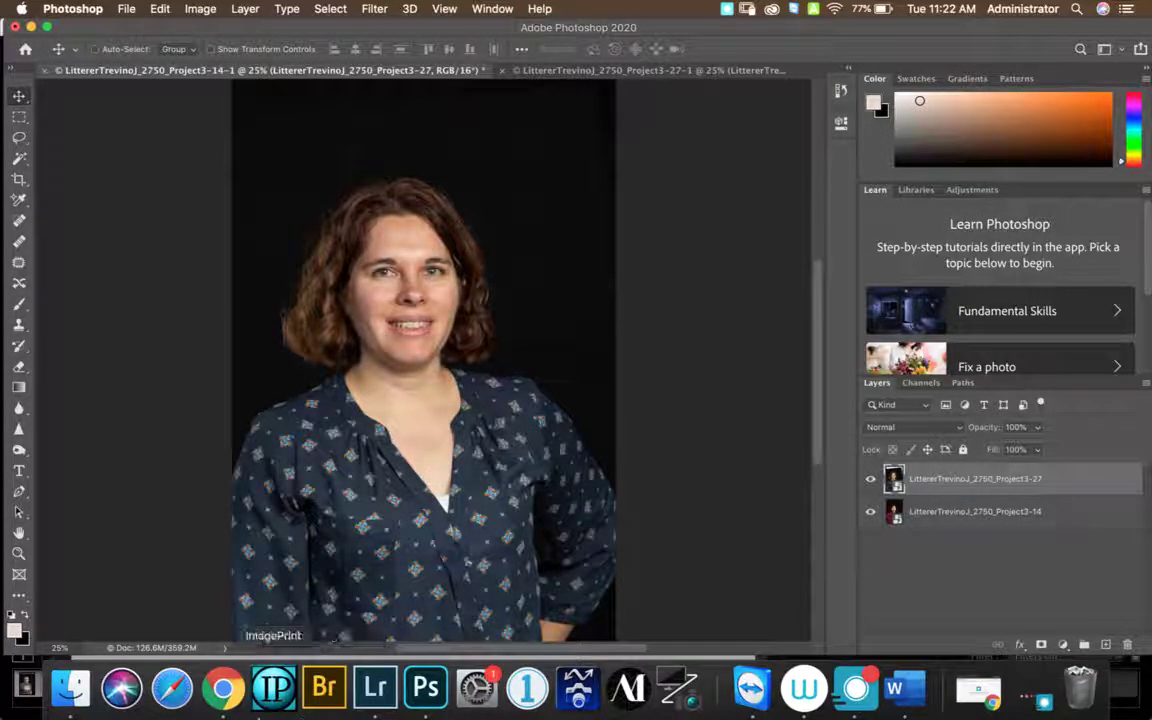
{"action": "left_click", "coordinate": [898, 688]}
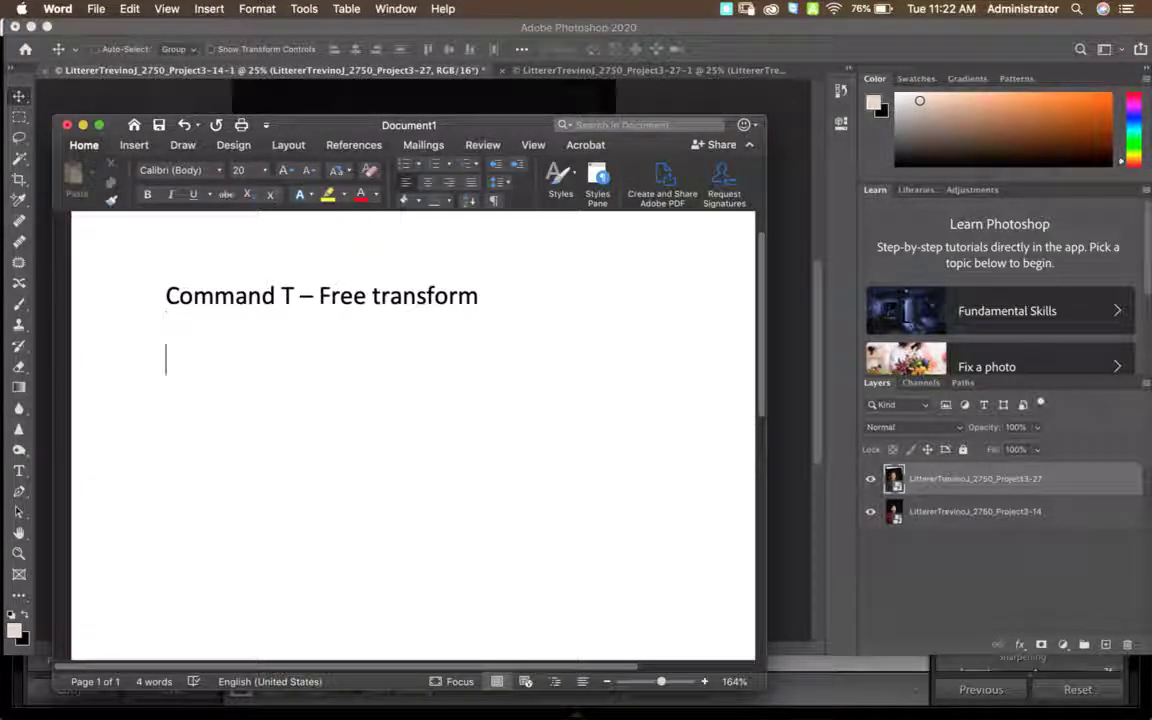
{"action": "type", "text": "Maskung"}
{"action": "key", "text": "BackSpace"}
{"action": "key", "text": "BackSpace"}
{"action": "key", "text": "BackSpace"}
{"action": "type", "text": "ing -"}
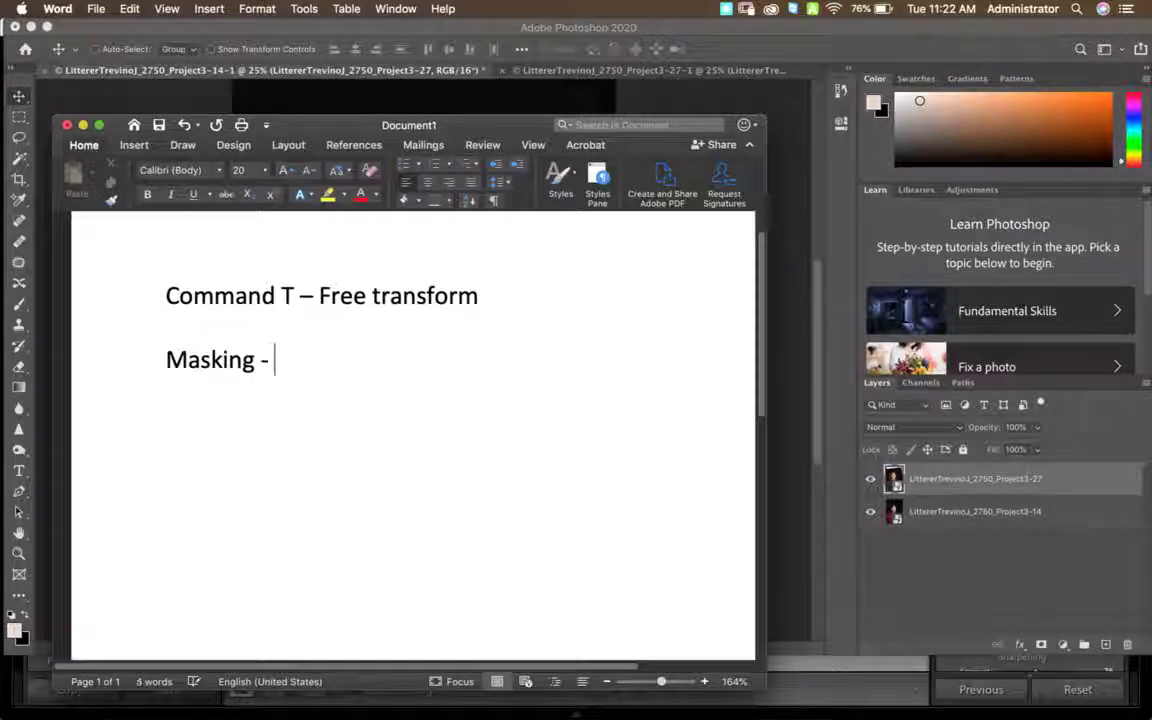
{"action": "type", "text": " hiding/"}
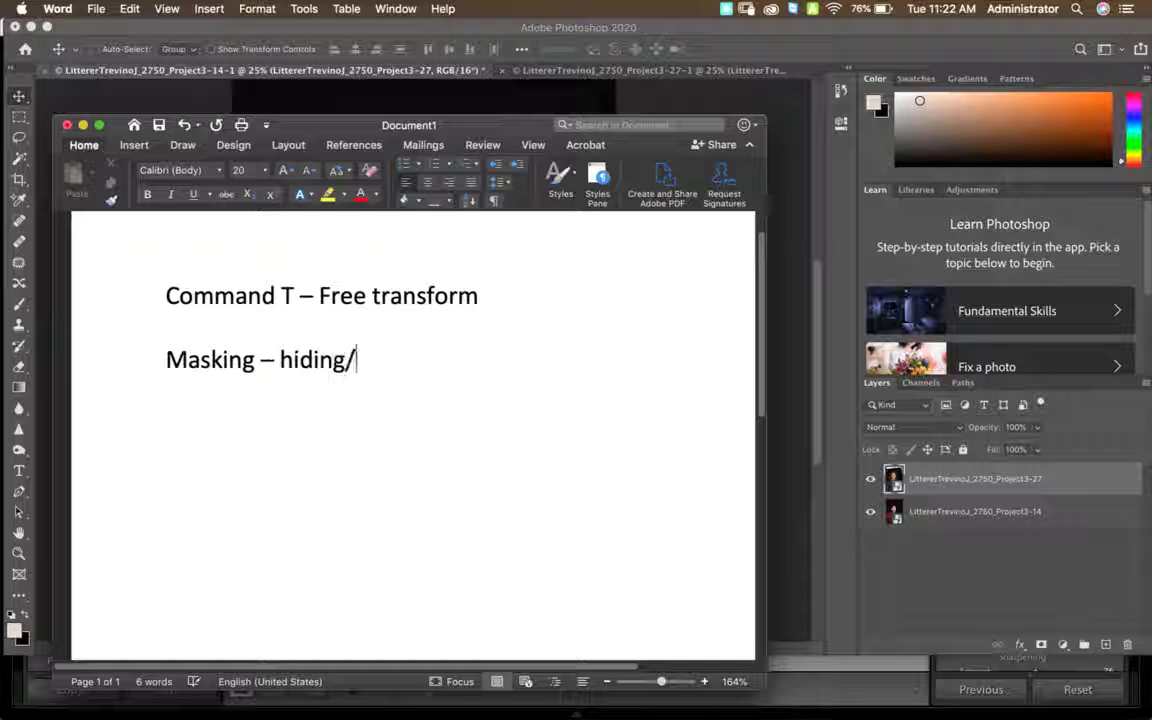
{"action": "type", "text": "showing part of alyer"}
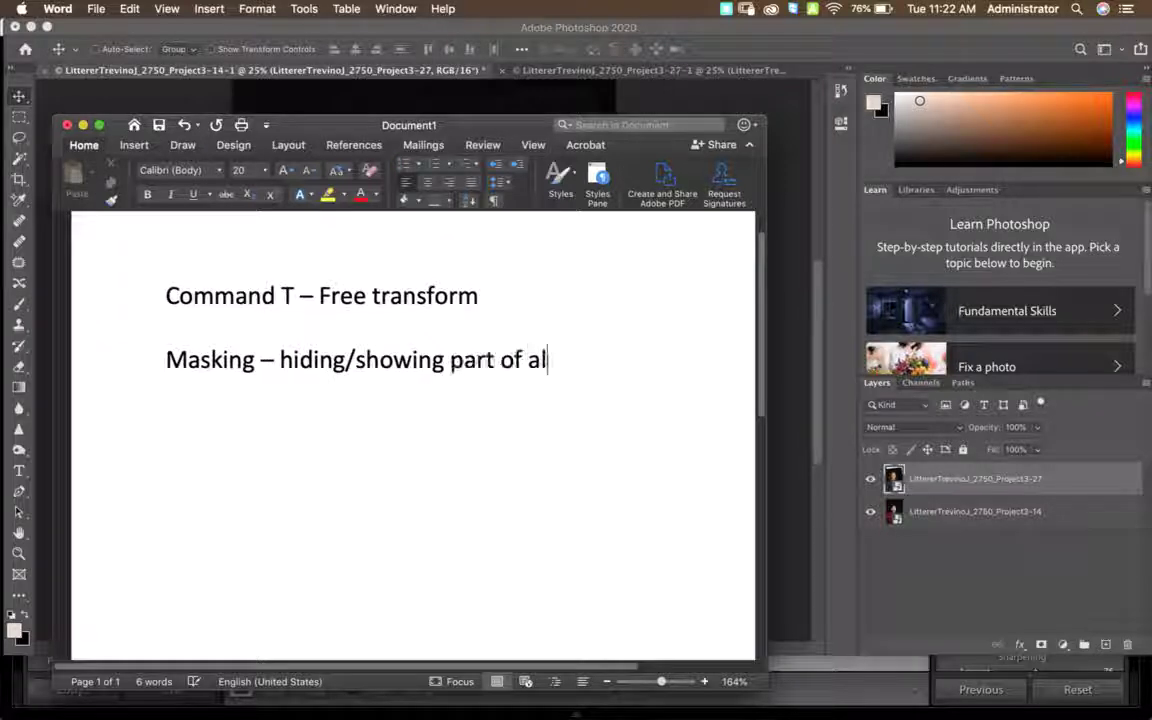
{"action": "key", "text": "BackSpace"}
{"action": "key", "text": "BackSpace"}
{"action": "key", "text": "BackSpace"}
{"action": "type", "text": "layer that"}
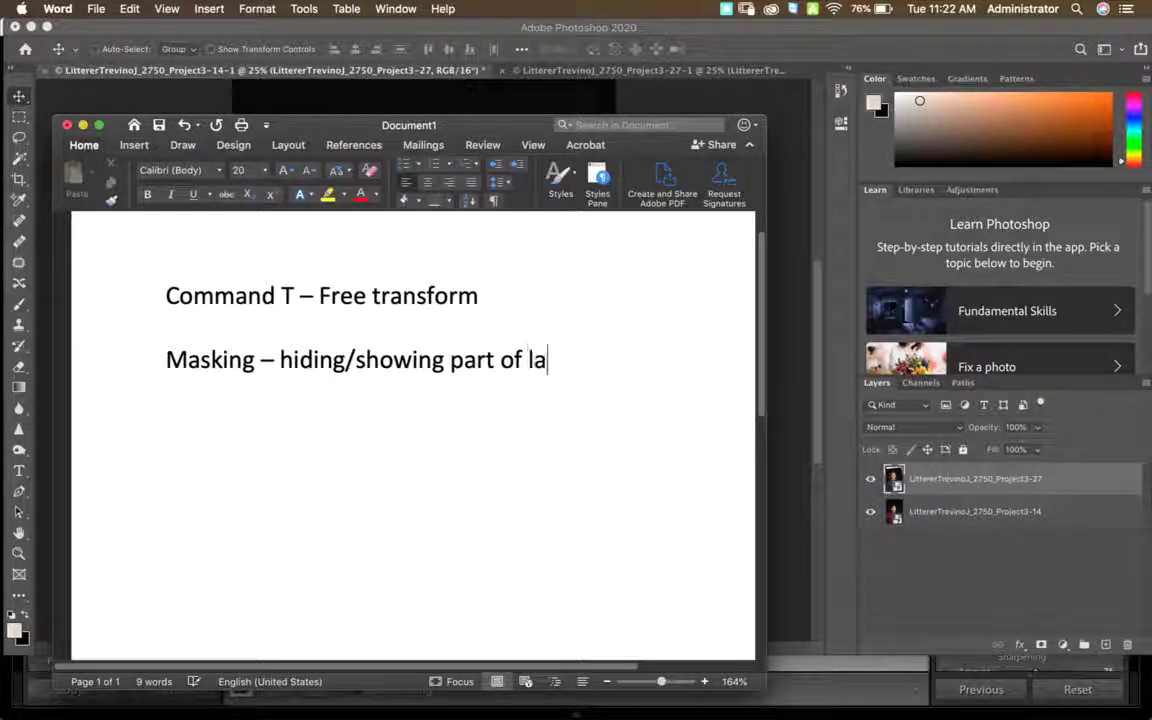
{"action": "key", "text": "BackSpace"}
{"action": "key", "text": "BackSpace"}
{"action": "key", "text": "BackSpace"}
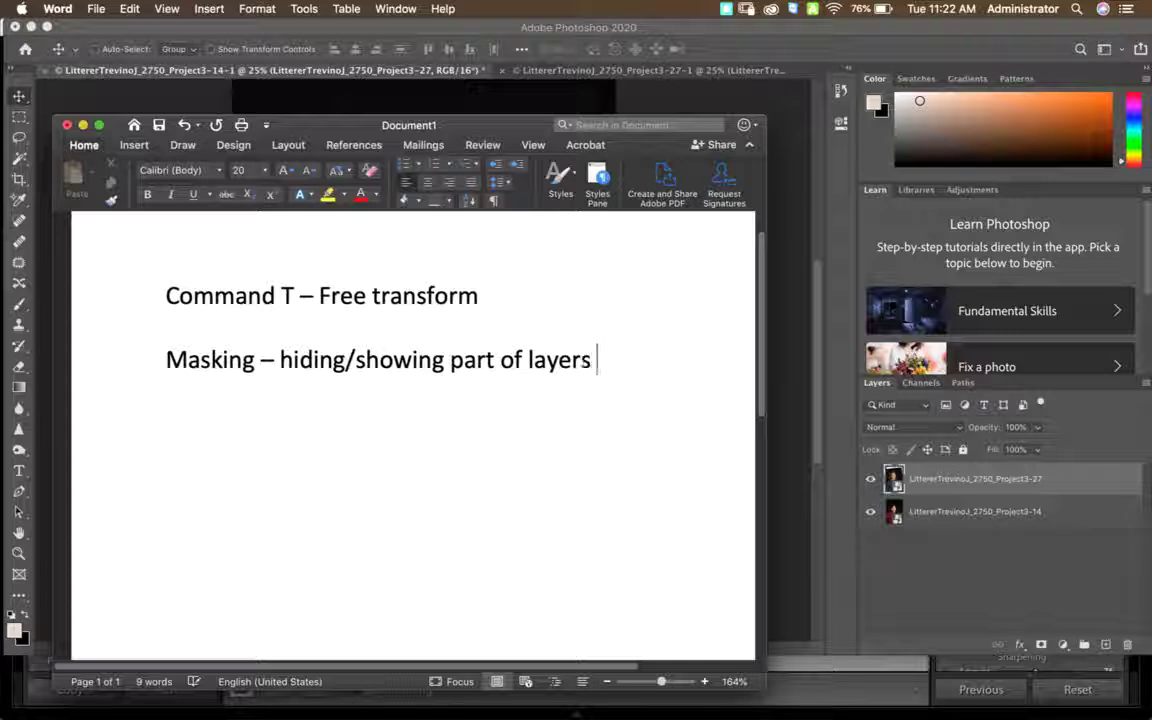
{"action": "type", "text": "that you are combining in Photoshop."}
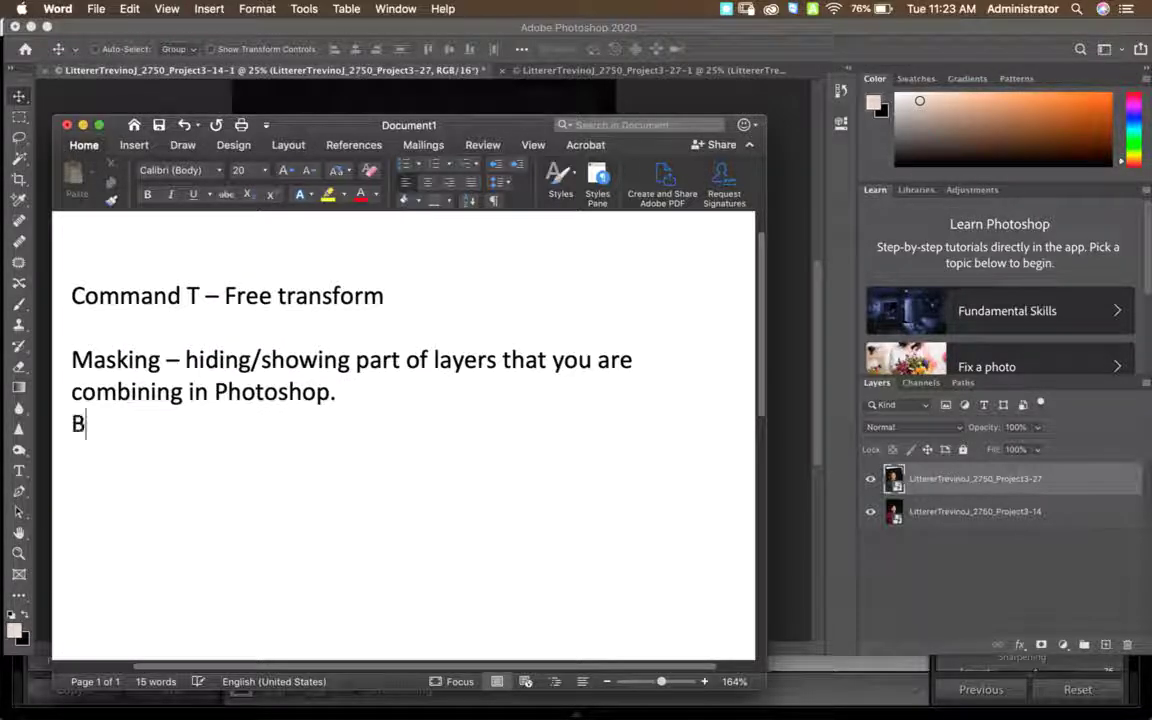
Add the lines "Black = hides" and "White = shows" below the masking definition in the notes.
{"action": "type", "text": "lack = hides"}
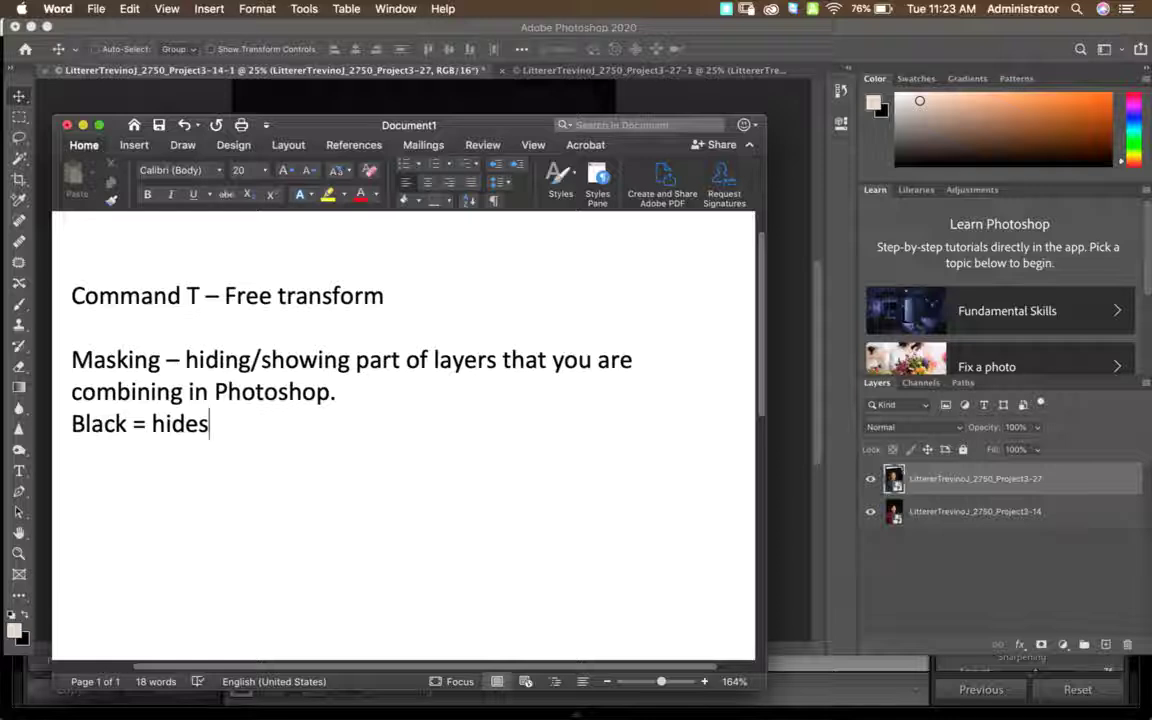
{"action": "key", "text": "Return"}
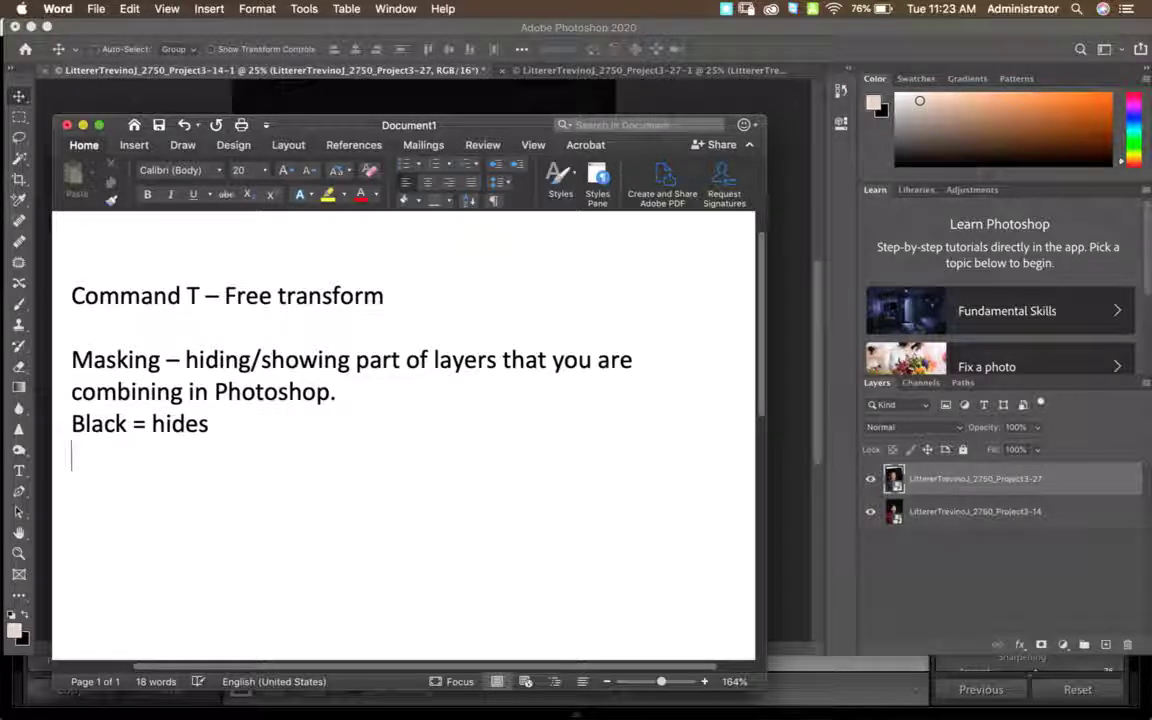
{"action": "type", "text": "White "}
{"action": "type", "text": "= sjpw"}
{"action": "key", "text": "BackSpace"}
{"action": "key", "text": "BackSpace"}
{"action": "key", "text": "BackSpace"}
{"action": "type", "text": "hows"}
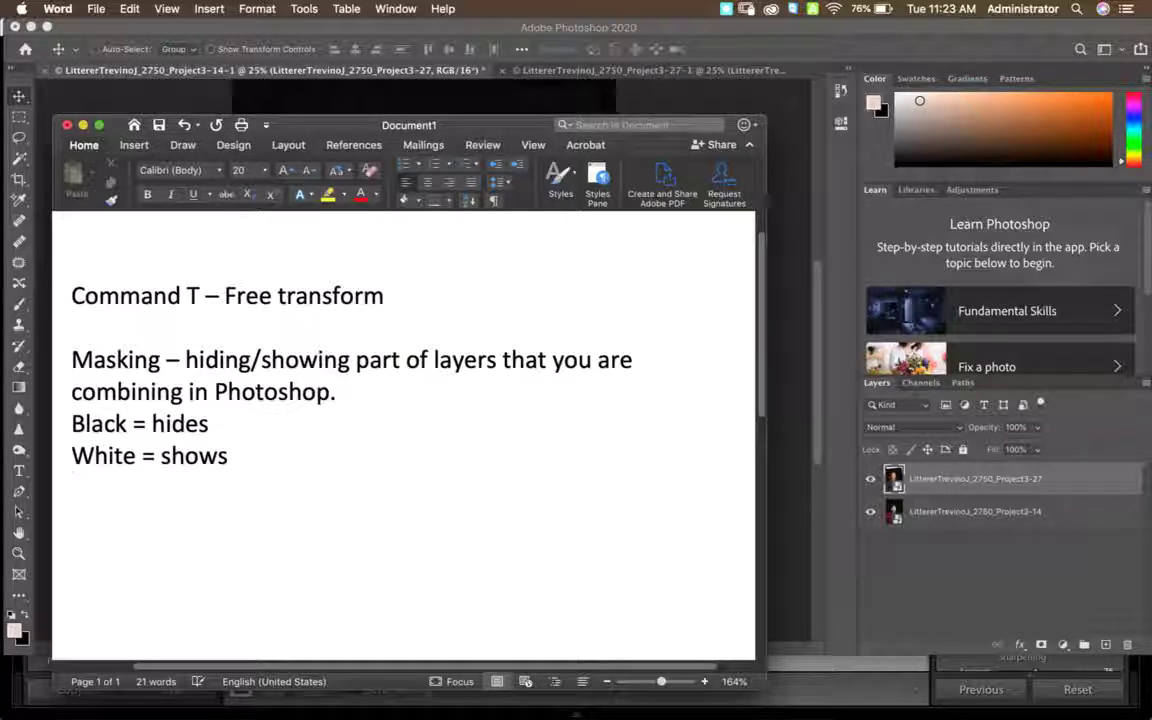
Add the lines "X" and "Option click" at the end of the Word notes.
{"action": "type", "text": "x"}
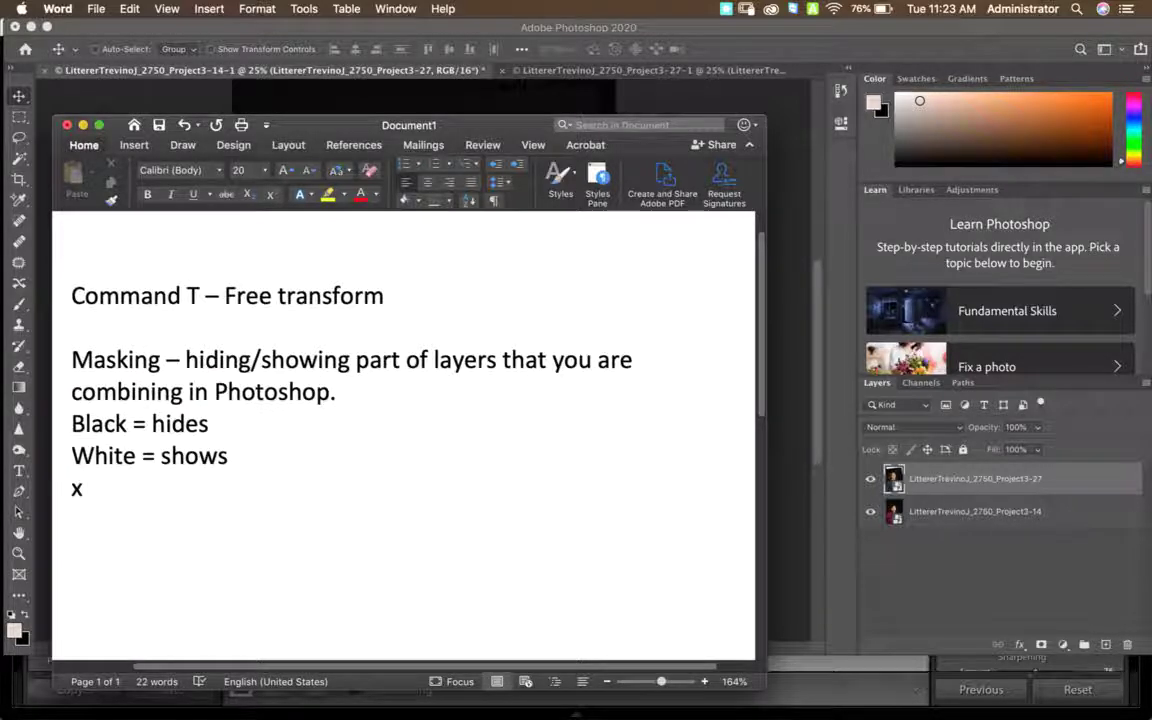
{"action": "left_click", "coordinate": [784, 470]}
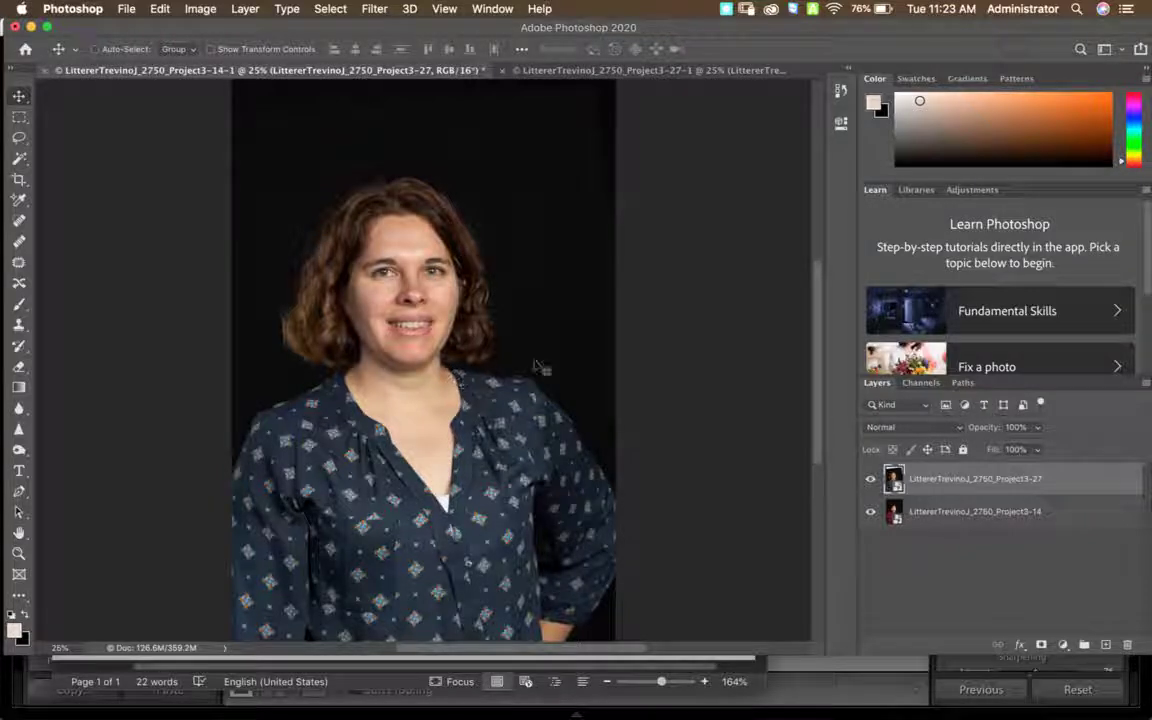
{"action": "mouse_move", "coordinate": [682, 718]}
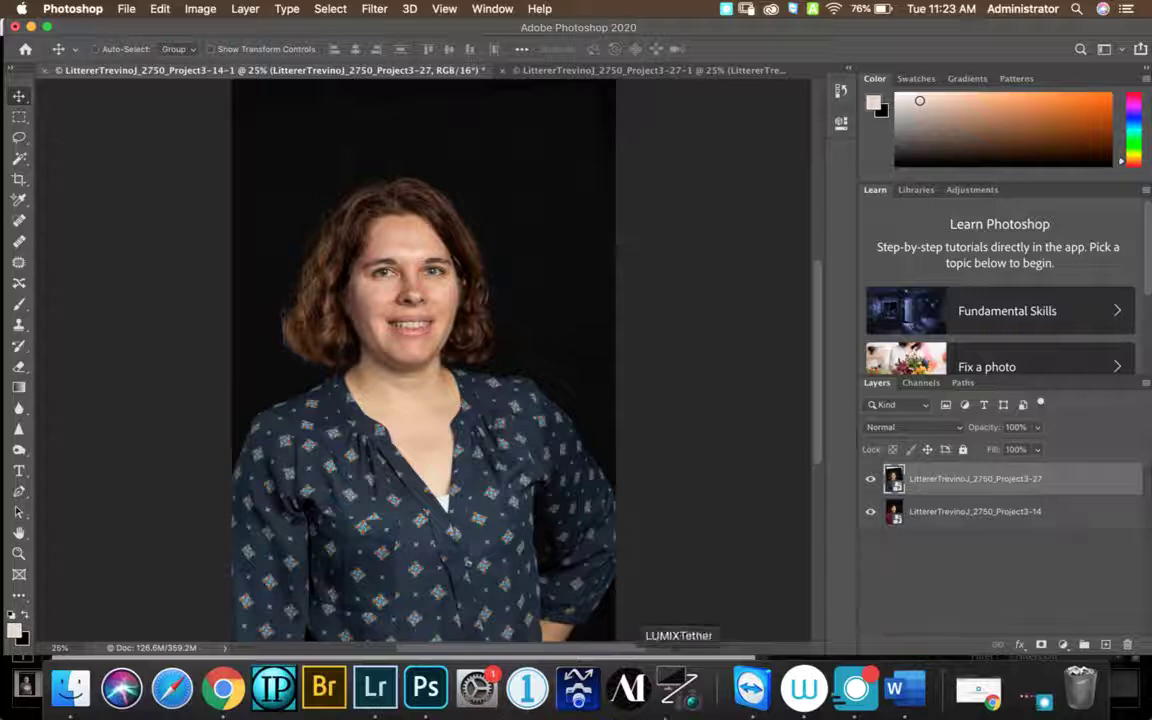
{"action": "left_click", "coordinate": [894, 688]}
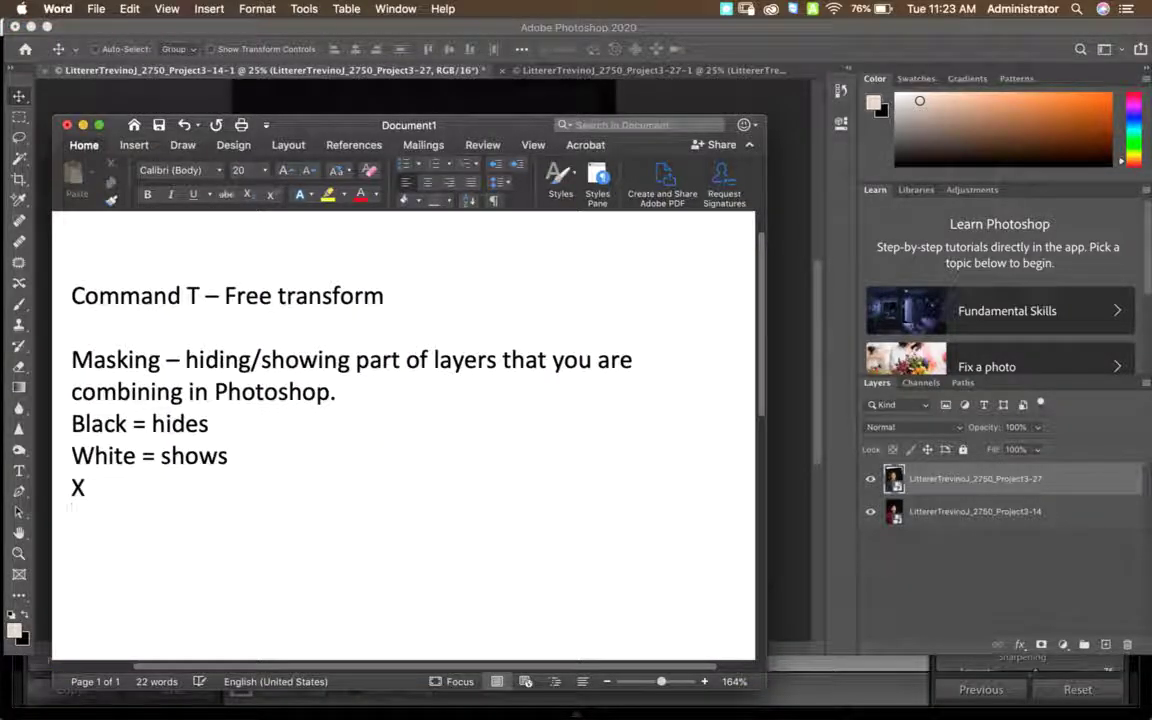
{"action": "type", "text": "Option clic"}
{"action": "type", "text": "k"}
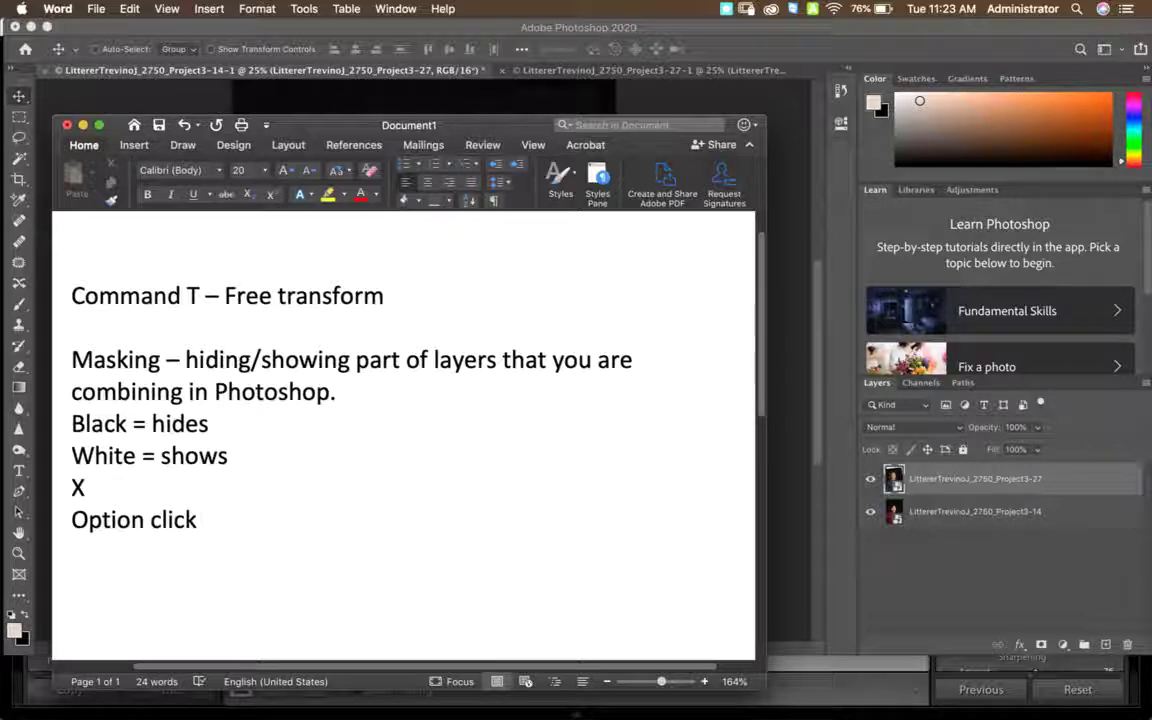
Switch to Photoshop and add a black layer mask to the blouse portrait layer, hiding it completely.
{"action": "left_click", "coordinate": [940, 582]}
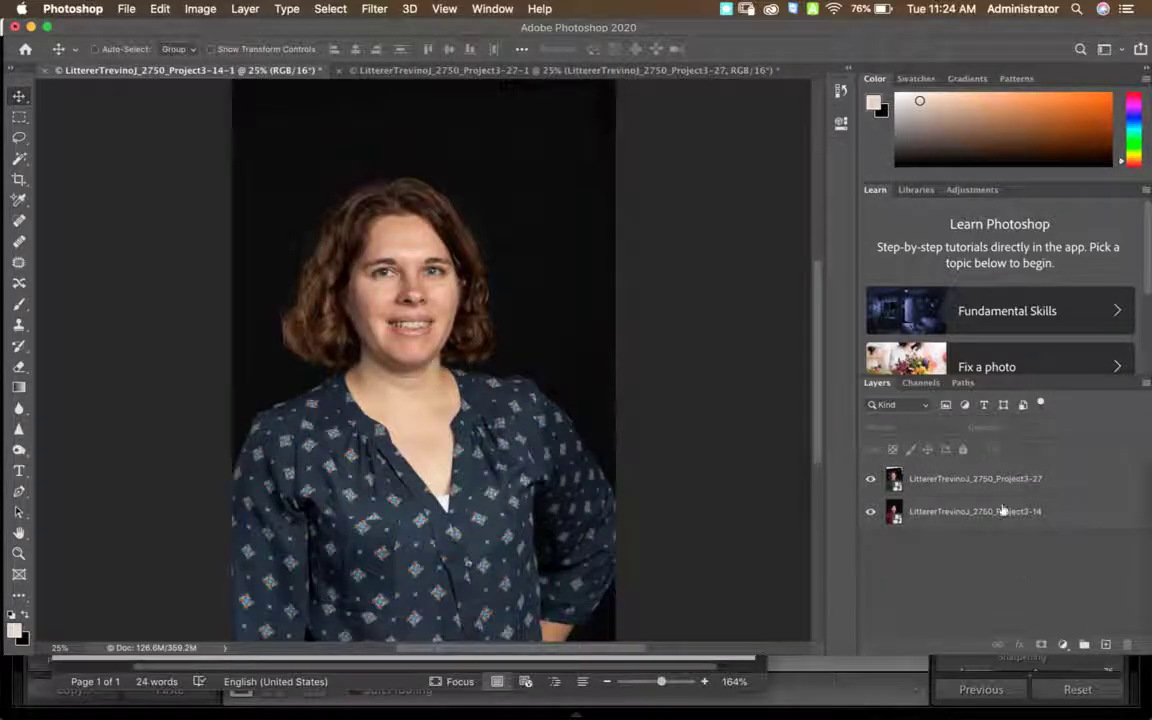
{"action": "left_click", "coordinate": [966, 480]}
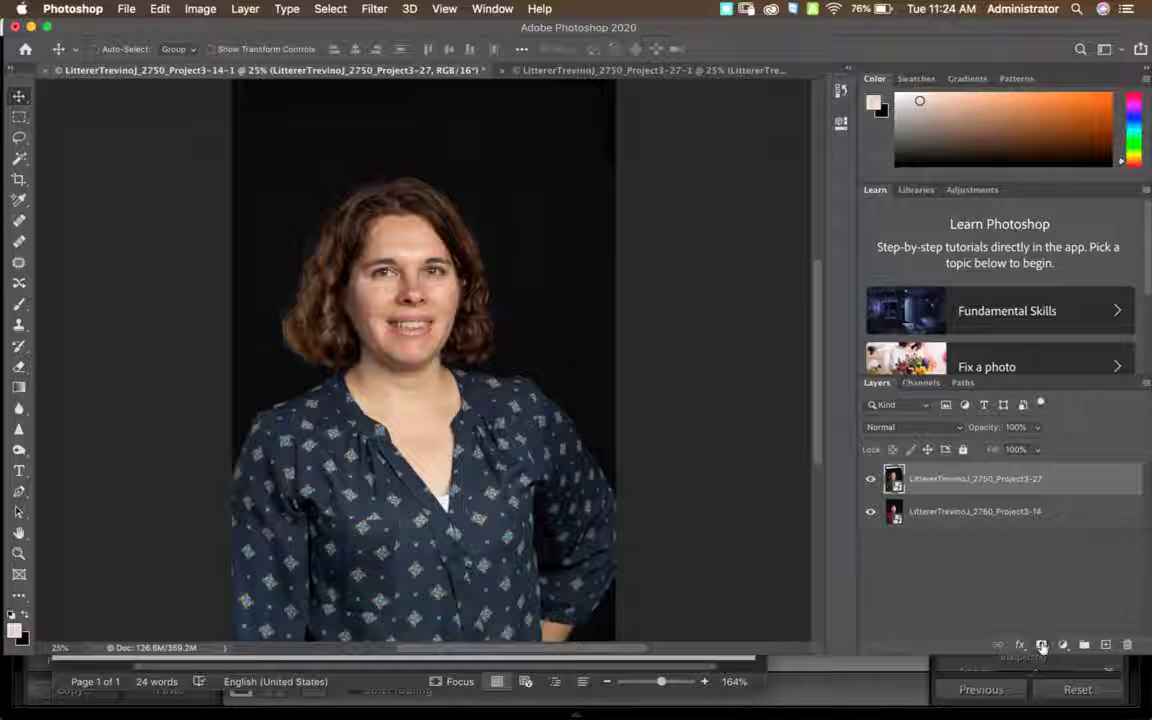
{"action": "left_click", "coordinate": [1041, 646], "text": "alt"}
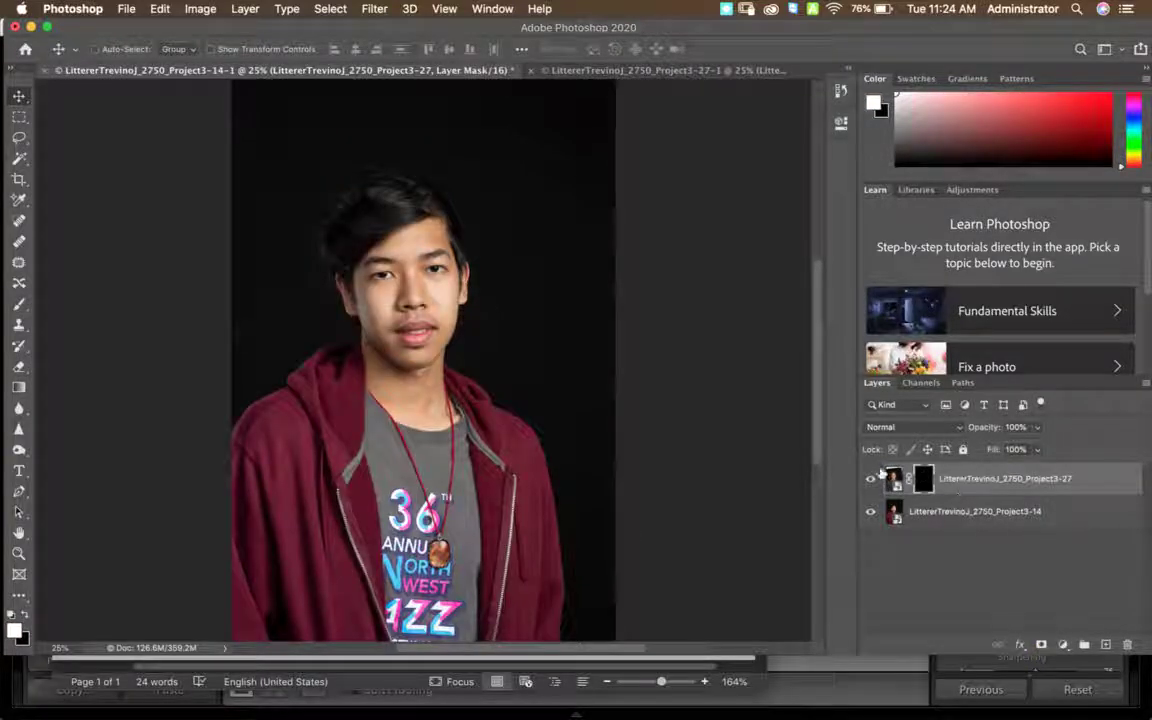
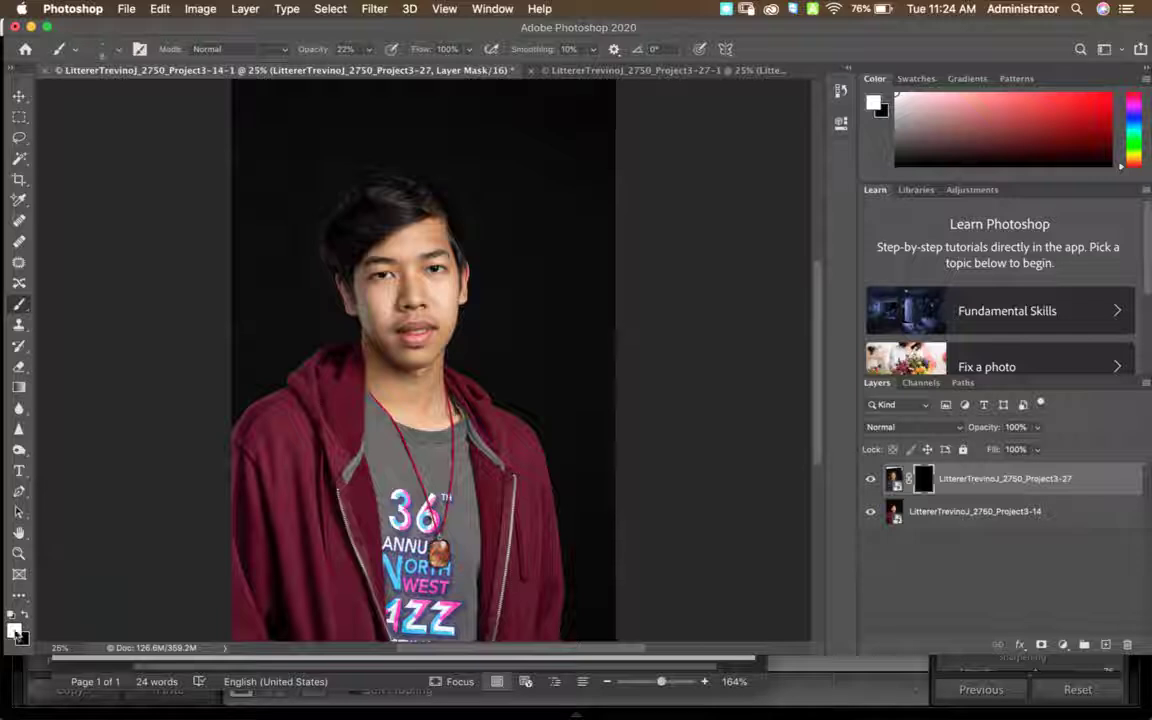
Choose the 150 px soft round brush preset with 0% hardness for painting on the mask.
{"action": "left_click", "coordinate": [119, 50]}
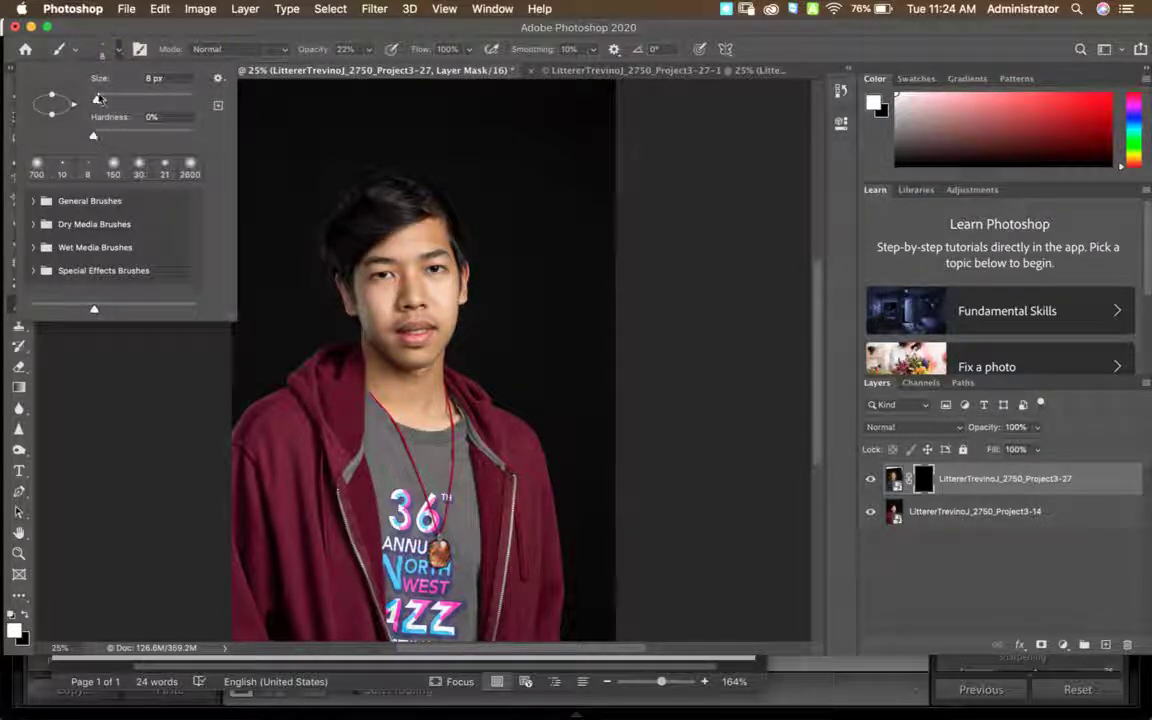
{"action": "left_click_drag", "start_coordinate": [99, 98], "coordinate": [122, 100]}
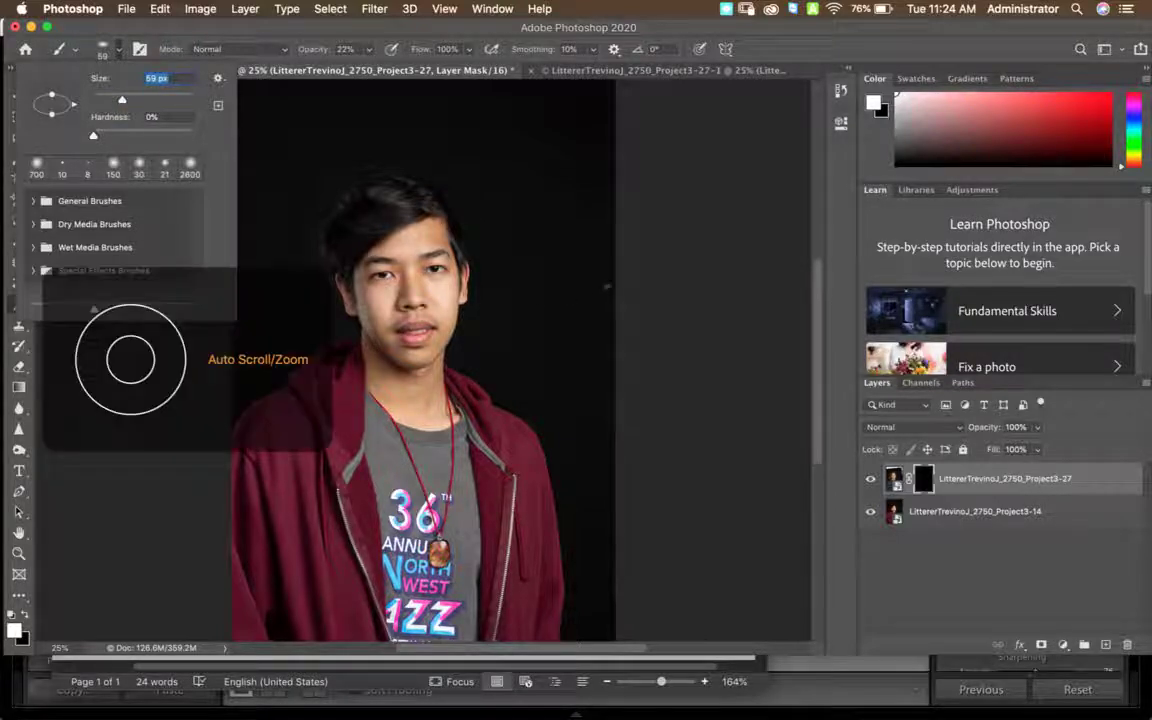
{"action": "left_click", "coordinate": [547, 258]}
{"action": "scroll", "coordinate": [608, 287], "scroll_direction": "down", "scroll_amount": 2}
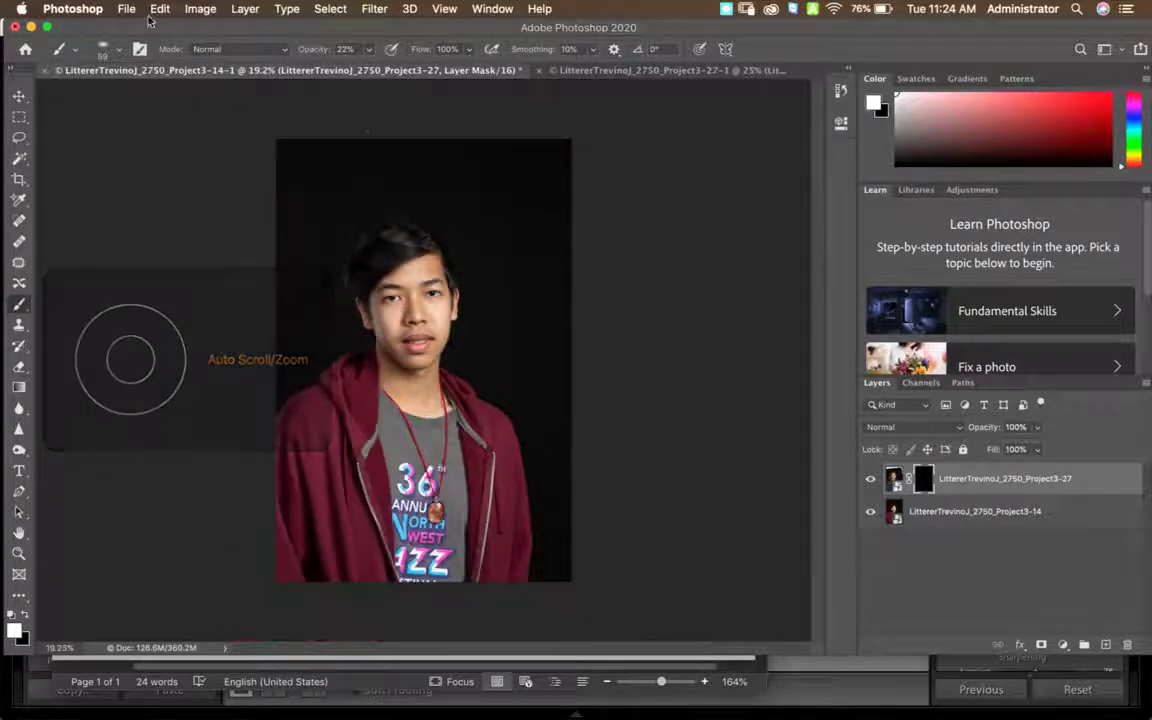
{"action": "left_click", "coordinate": [103, 49]}
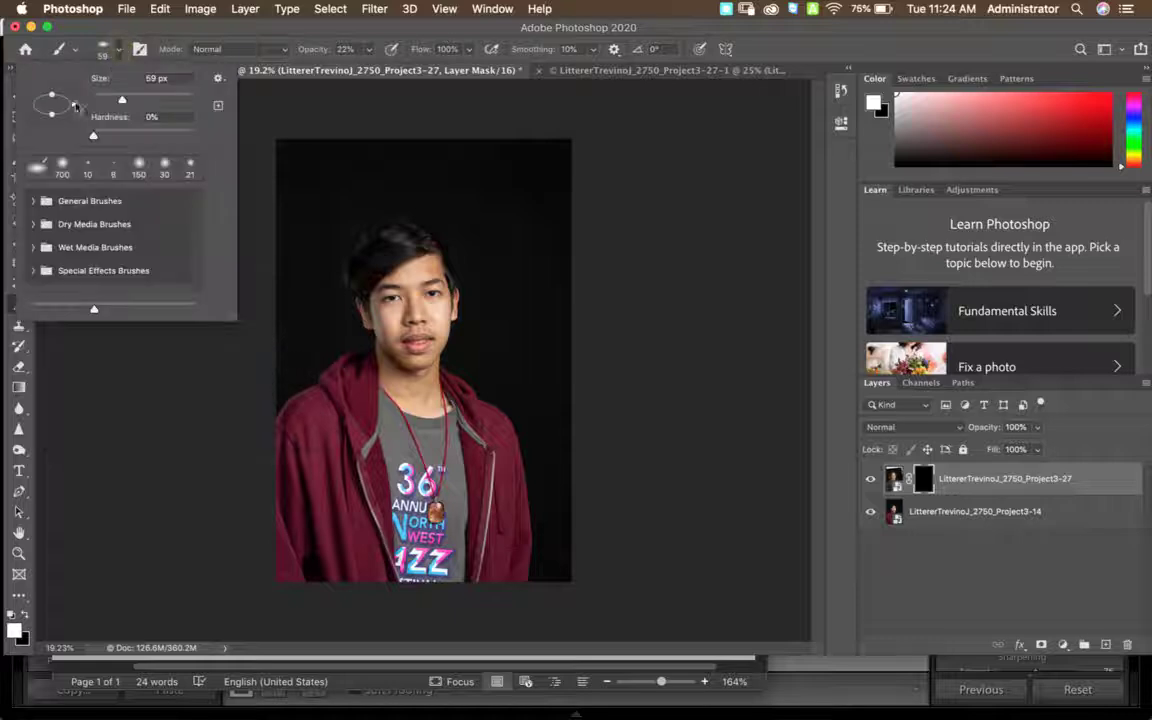
{"action": "left_click", "coordinate": [140, 170]}
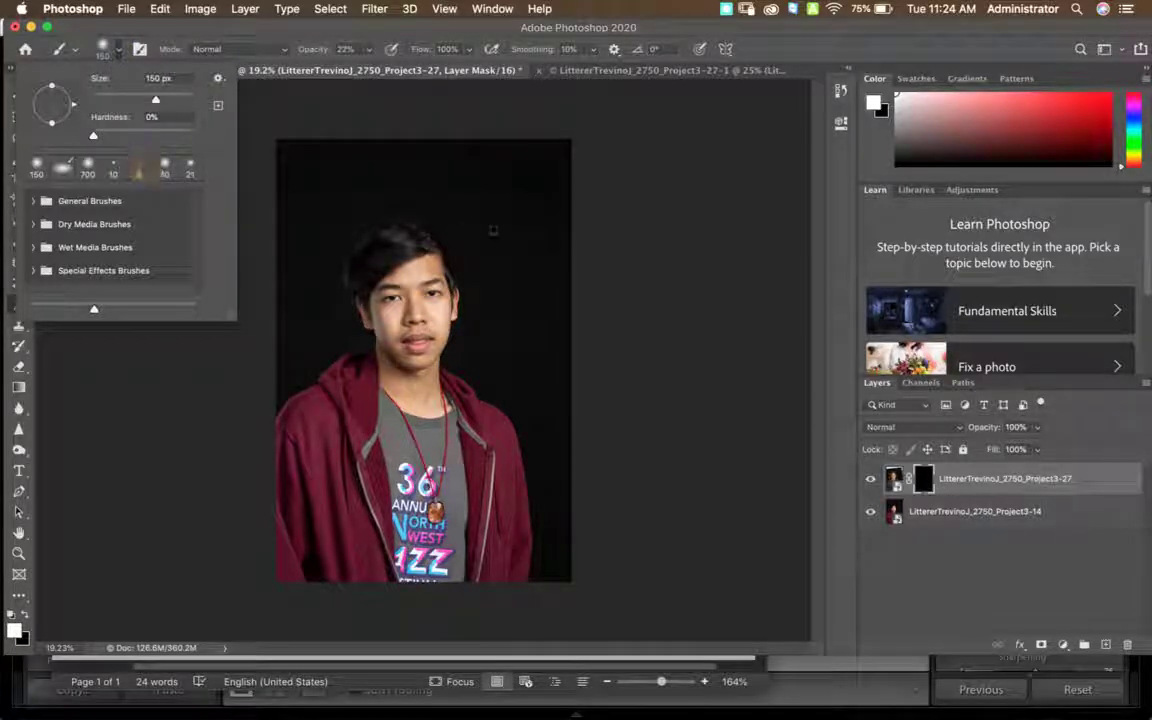
{"action": "left_click", "coordinate": [690, 291]}
Resize the brush to 400 px to suit the eyes of the portrait in the red hoodie.
{"action": "key", "text": "["}
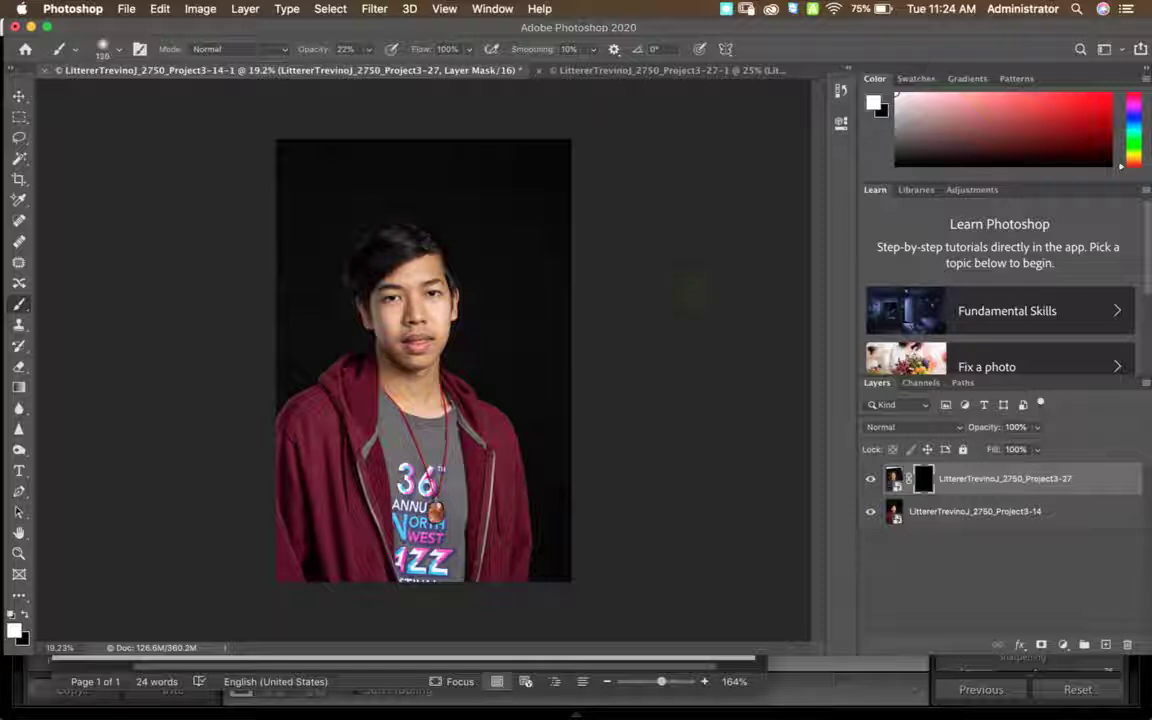
{"action": "key", "text": "]"}
{"action": "key", "text": "]"}
{"action": "key", "text": "]"}
{"action": "key", "text": "]"}
{"action": "key", "text": "]"}
{"action": "key", "text": "]"}
{"action": "key", "text": "]"}
{"action": "scroll", "coordinate": [689, 280], "scroll_direction": "up", "scroll_amount": 7}
{"action": "scroll", "coordinate": [501, 273], "scroll_direction": "down", "scroll_amount": 10}
{"action": "scroll", "coordinate": [511, 270], "scroll_direction": "up", "scroll_amount": 6}
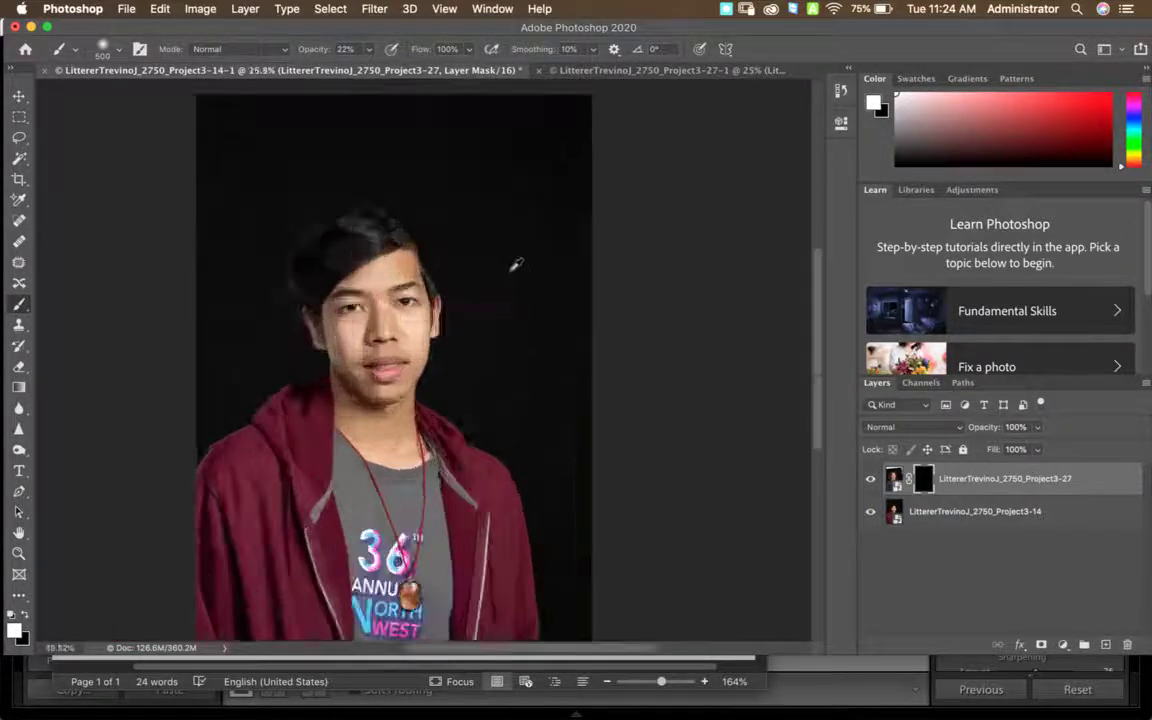
{"action": "scroll", "coordinate": [516, 264], "scroll_direction": "up", "scroll_amount": 2}
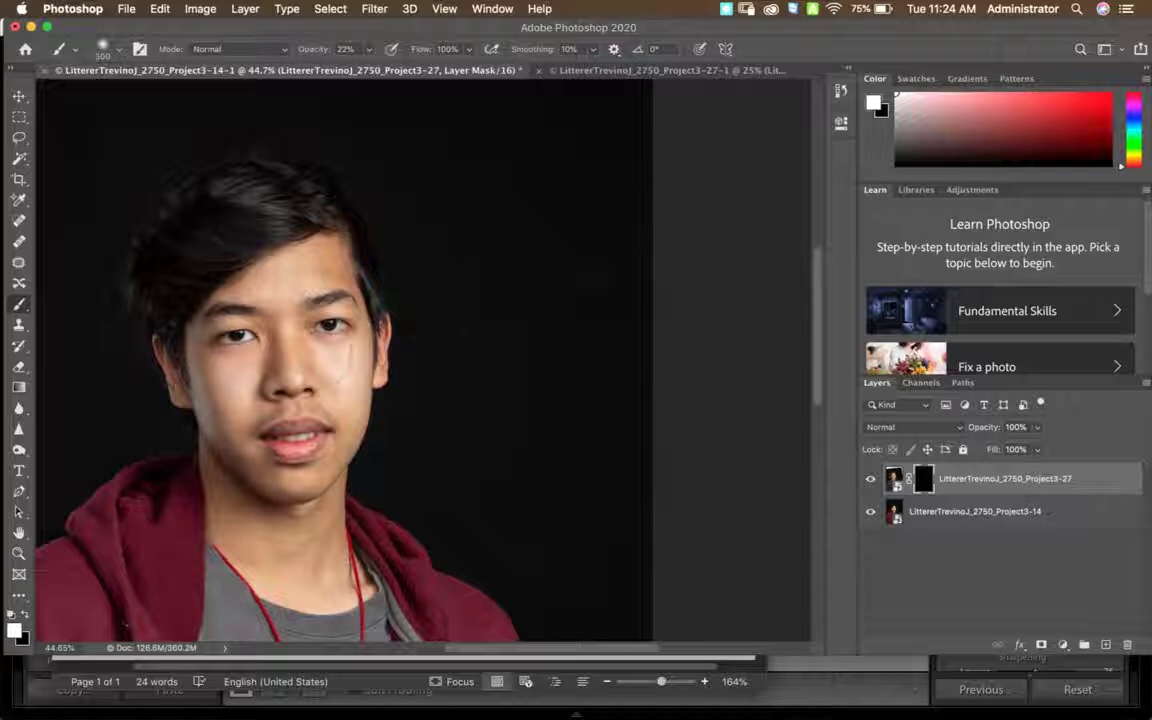
{"action": "middle_click", "coordinate": [322, 340]}
{"action": "key", "text": "bracketright"}
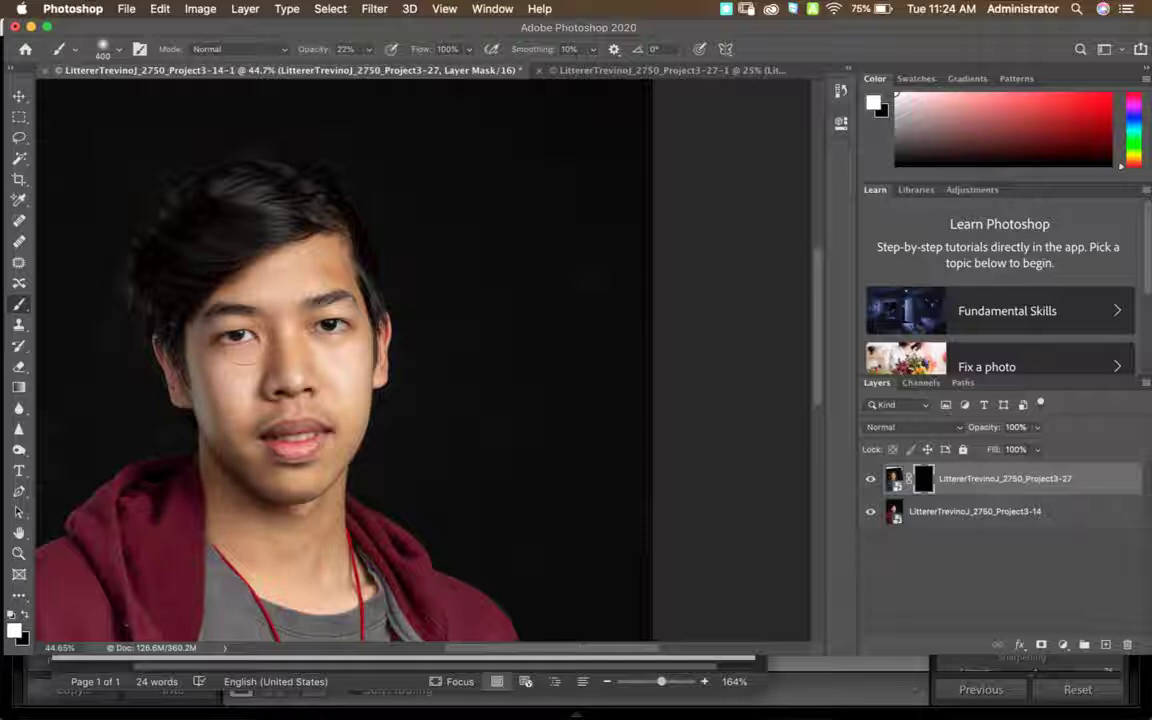
Set the brush opacity to 100% and paint white over both eyes on the mask, revealing the blouse portrait's eyes.
{"action": "left_click", "coordinate": [240, 336]}
{"action": "left_click", "coordinate": [369, 49]}
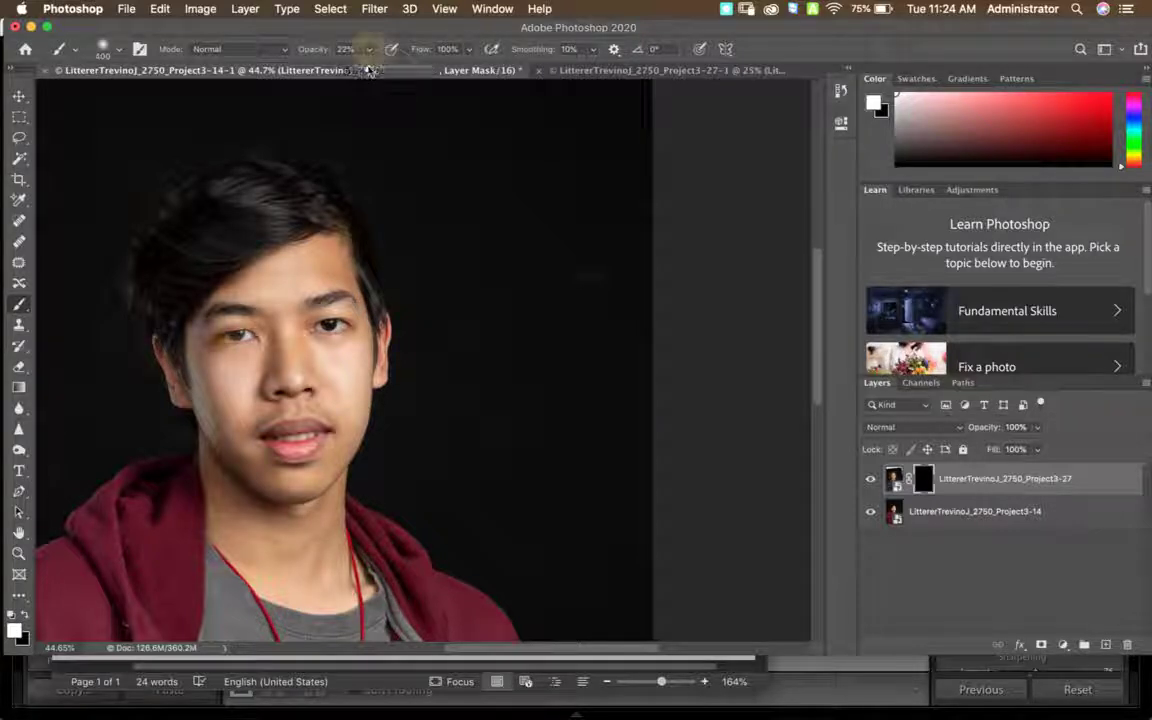
{"action": "left_click_drag", "start_coordinate": [366, 69], "coordinate": [437, 80]}
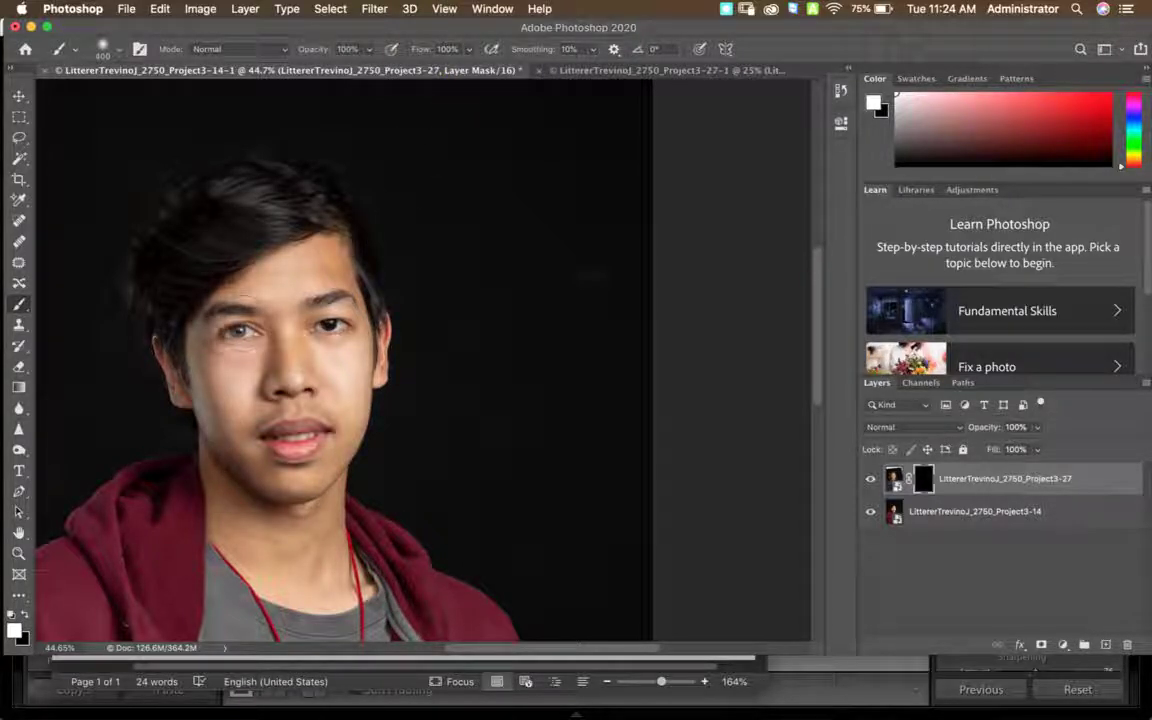
{"action": "left_click", "coordinate": [240, 328]}
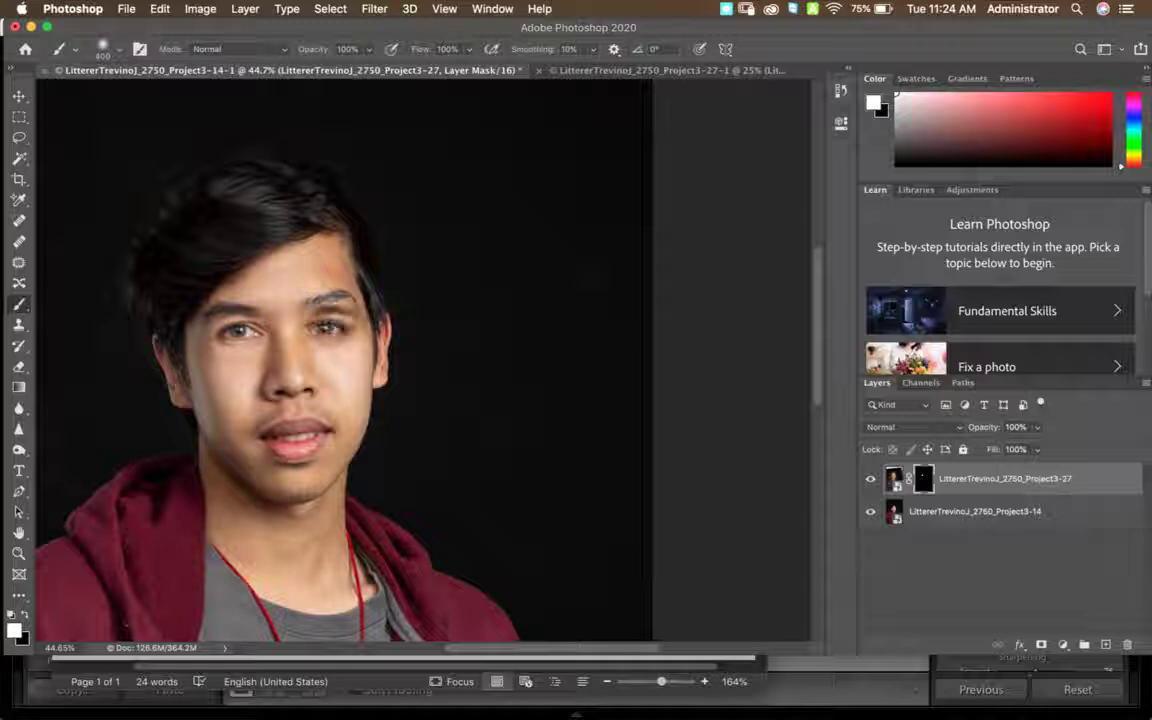
{"action": "left_click", "coordinate": [326, 328]}
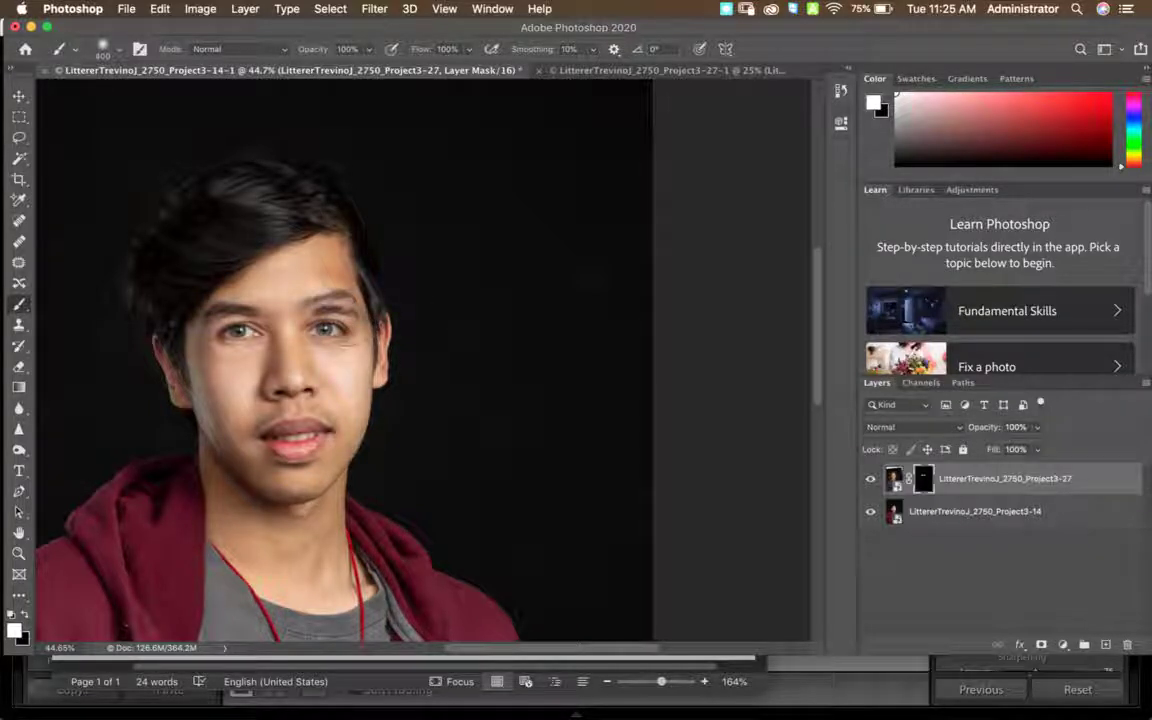
{"action": "left_click", "coordinate": [326, 326]}
Reduce the brush to 175 px and alternate between black and white to refine the mask around the eyes.
{"action": "key", "text": "x"}
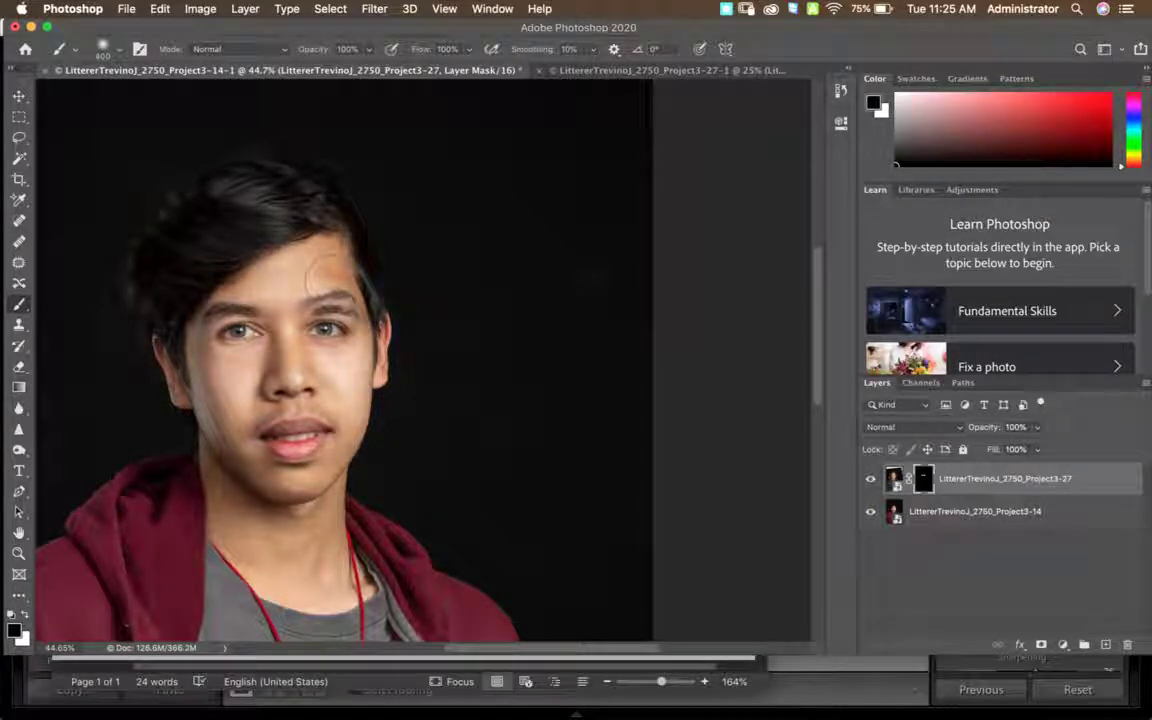
{"action": "key", "text": "bracketleft"}
{"action": "key", "text": "bracketleft"}
{"action": "key", "text": "bracketleft"}
{"action": "key", "text": "bracketleft"}
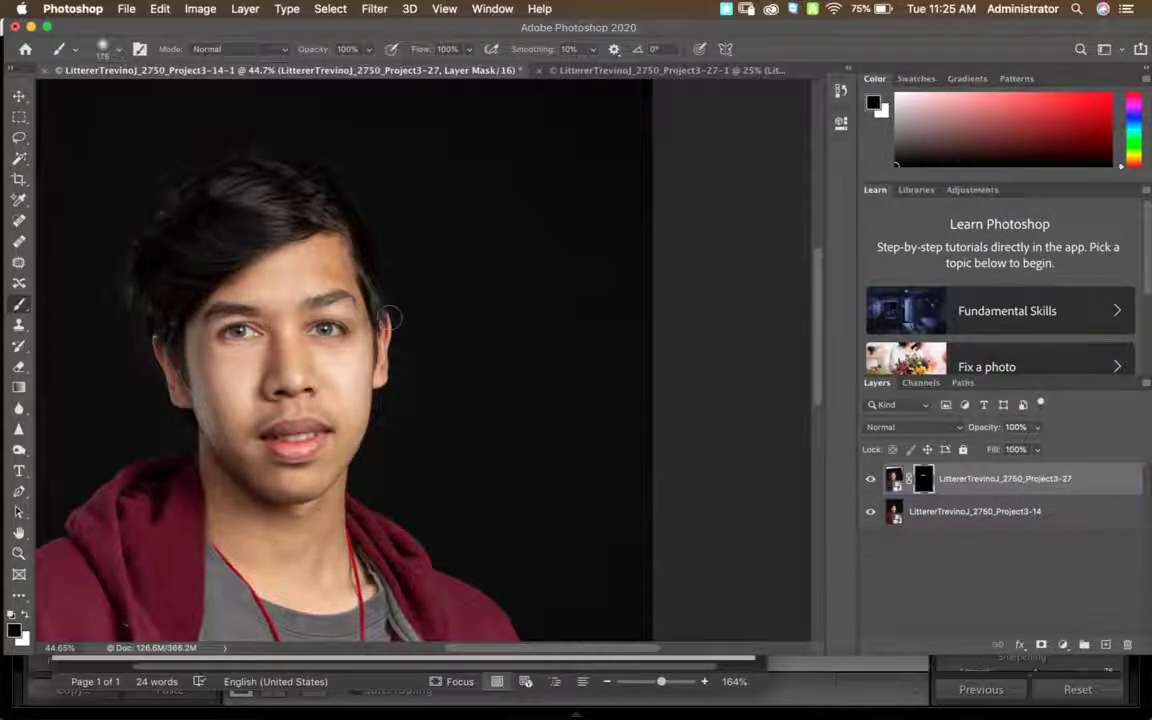
{"action": "key", "text": "super+equal"}
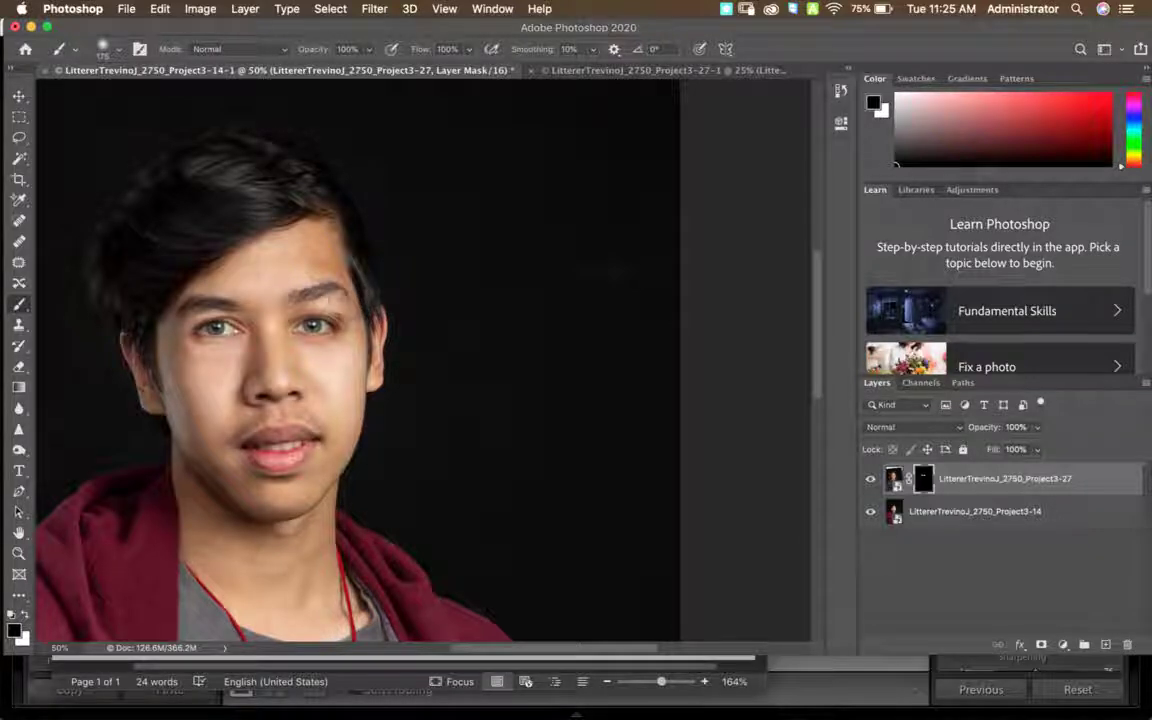
{"action": "key", "text": "x"}
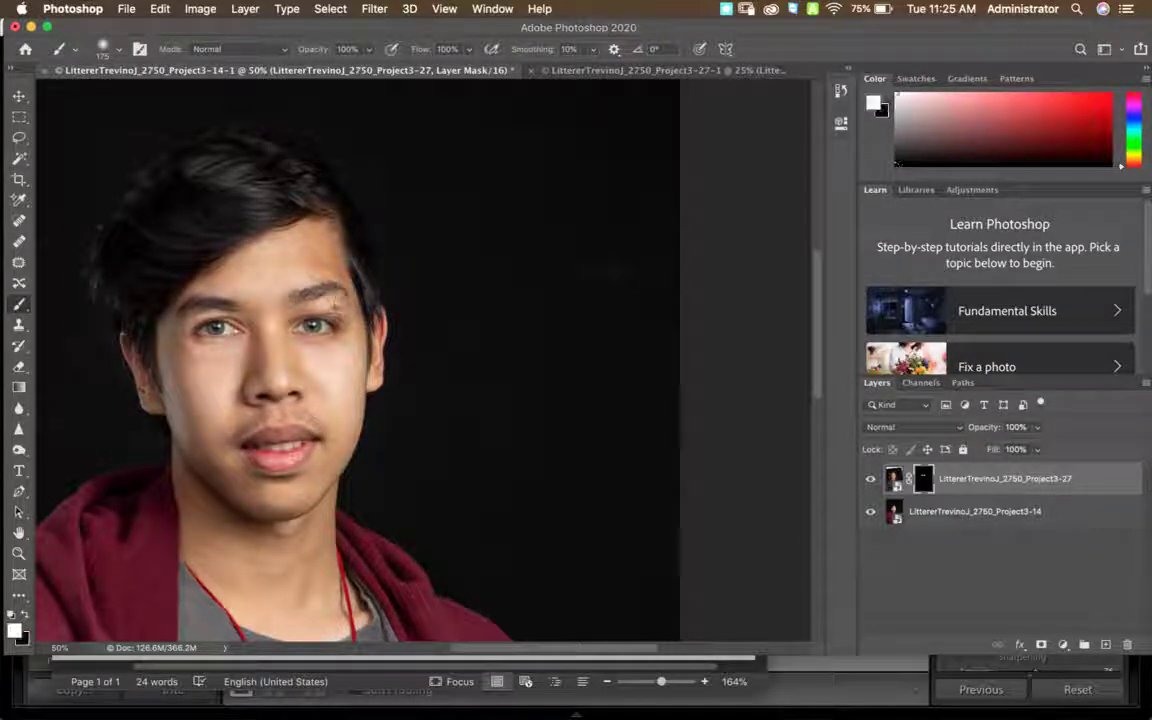
{"action": "key", "text": "x"}
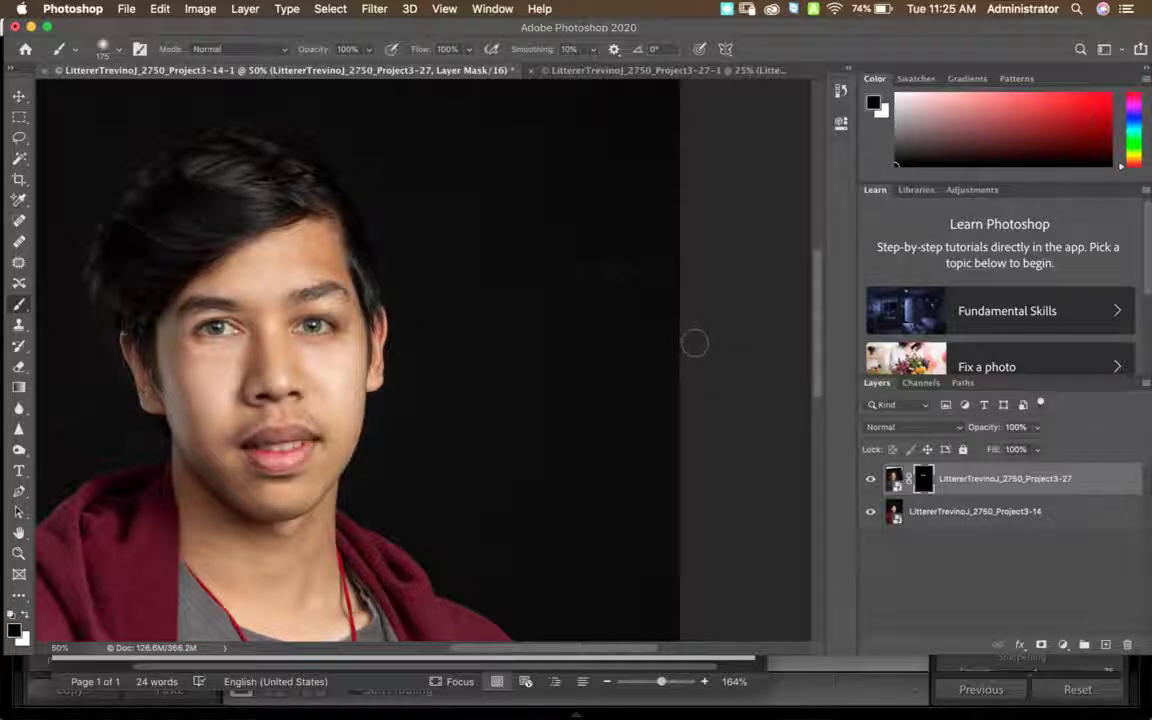
Free Transform the masked blouse layer, rotating it about 1.44° counterclockwise and nudging it so the revealed eyes line up with the face.
{"action": "key", "text": "super+t"}
{"action": "left_click_drag", "start_coordinate": [807, 491], "coordinate": [807, 474]}
{"action": "left_click_drag", "start_coordinate": [322, 340], "coordinate": [339, 335]}
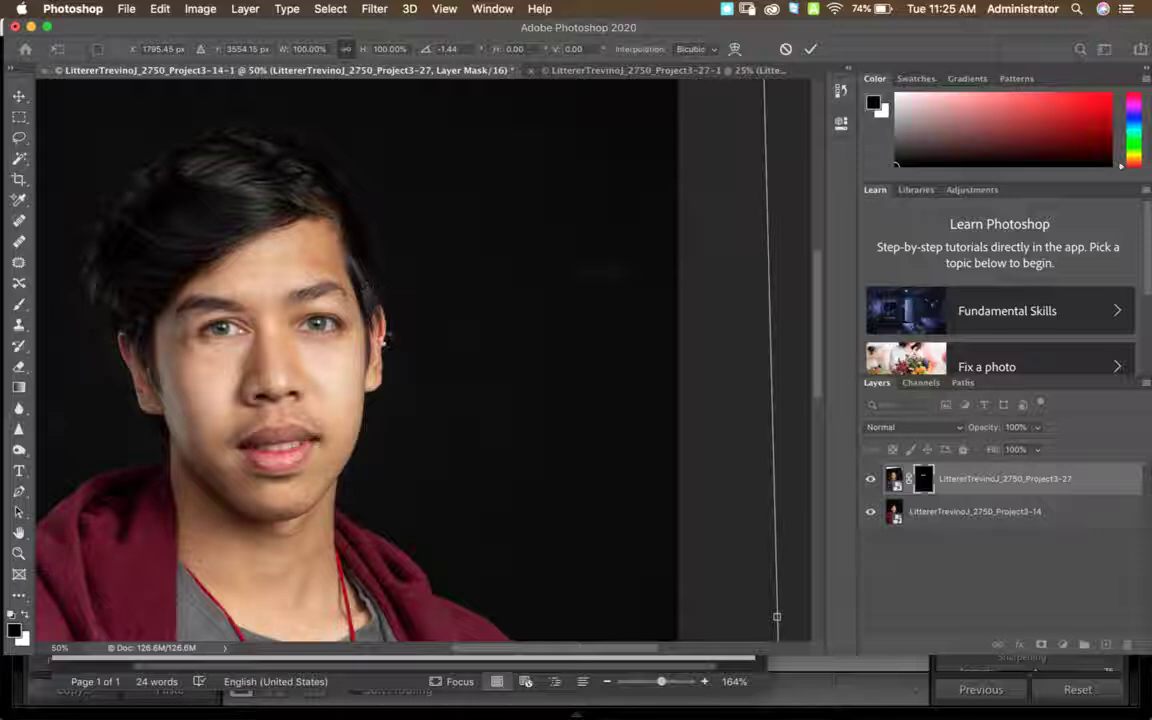
{"action": "key", "text": "Return"}
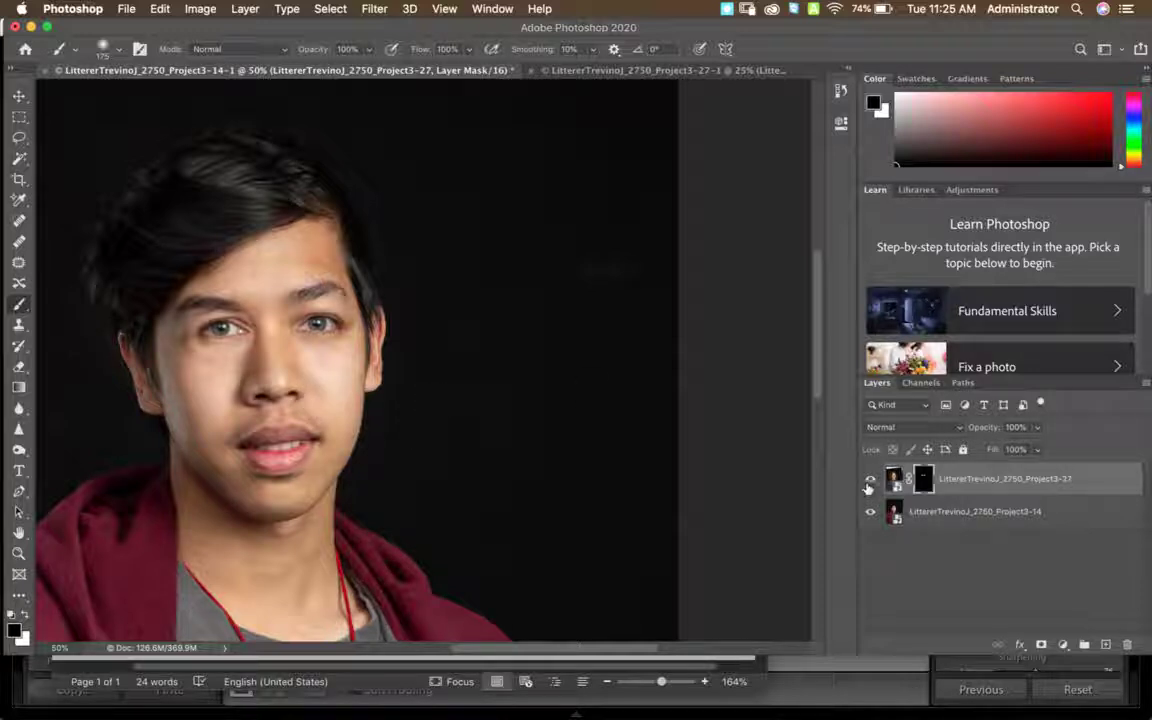
Inspect the blouse layer's mask on its own, and load it as a selection, invert it and deselect.
{"action": "left_click", "coordinate": [925, 483], "text": "alt"}
{"action": "left_click", "coordinate": [925, 483], "text": "alt"}
{"action": "left_click", "coordinate": [925, 483], "text": "super"}
{"action": "key", "text": "super+shift+i"}
{"action": "key", "text": "super+d"}
Disable the blouse layer's mask to compare the full portrait, and enable the mask again.
{"action": "right_click", "coordinate": [927, 483]}
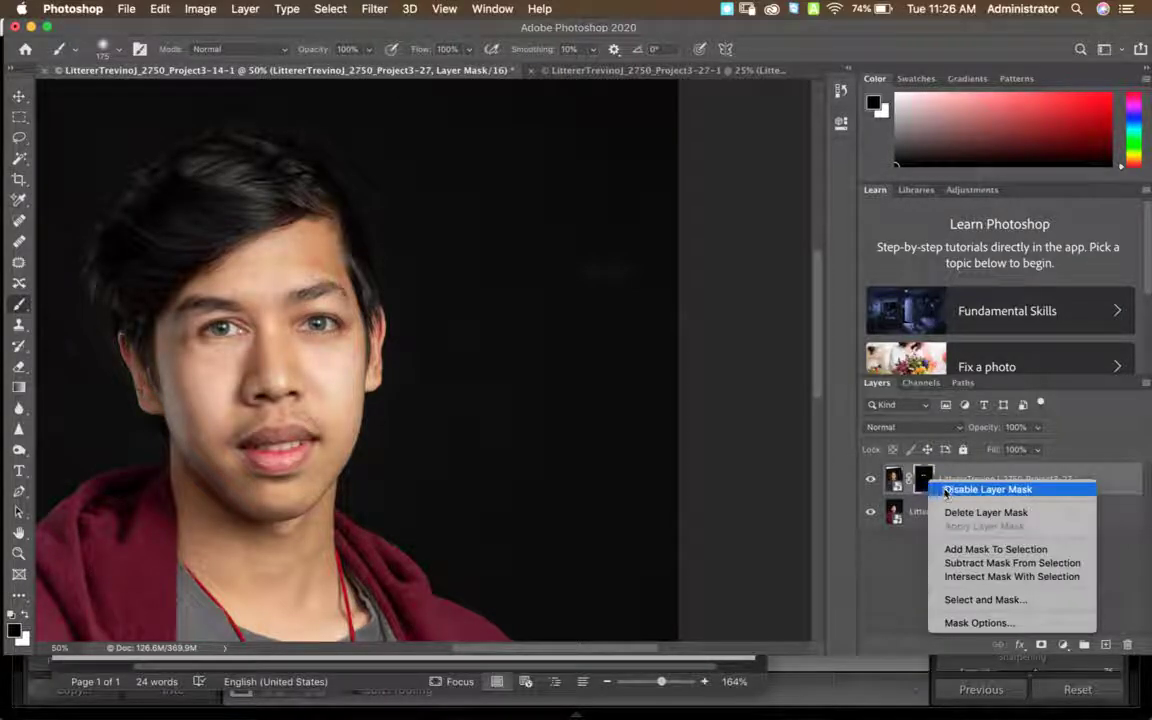
{"action": "left_click", "coordinate": [945, 490]}
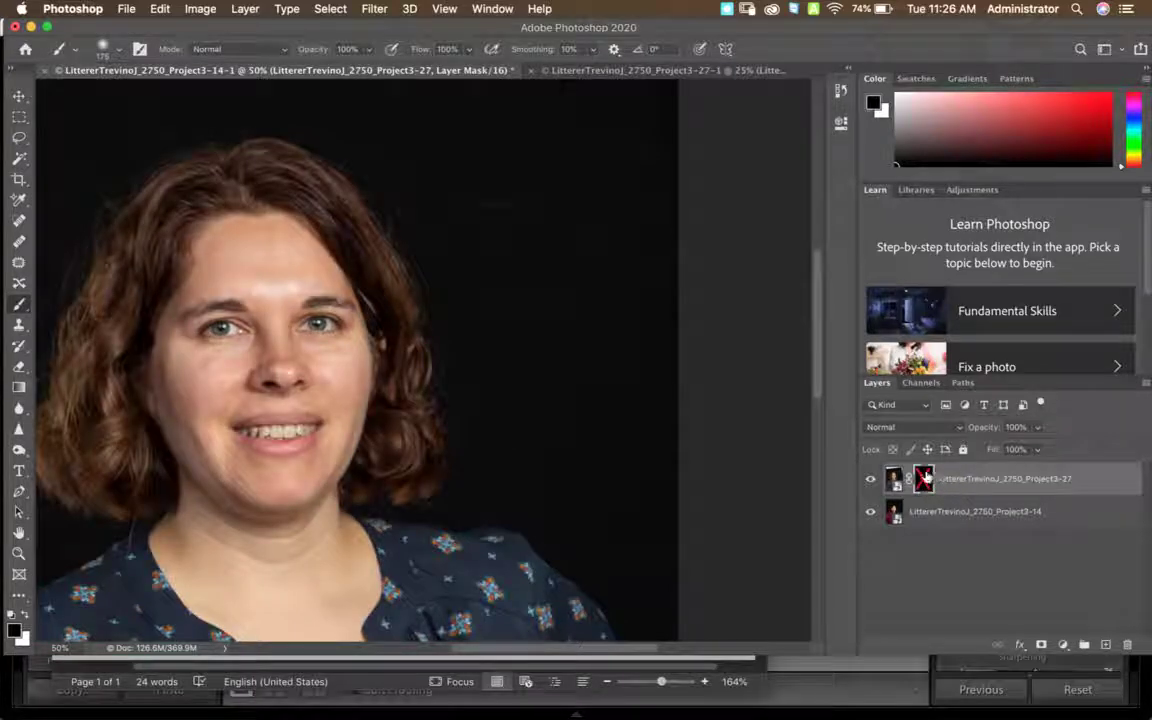
{"action": "right_click", "coordinate": [928, 482]}
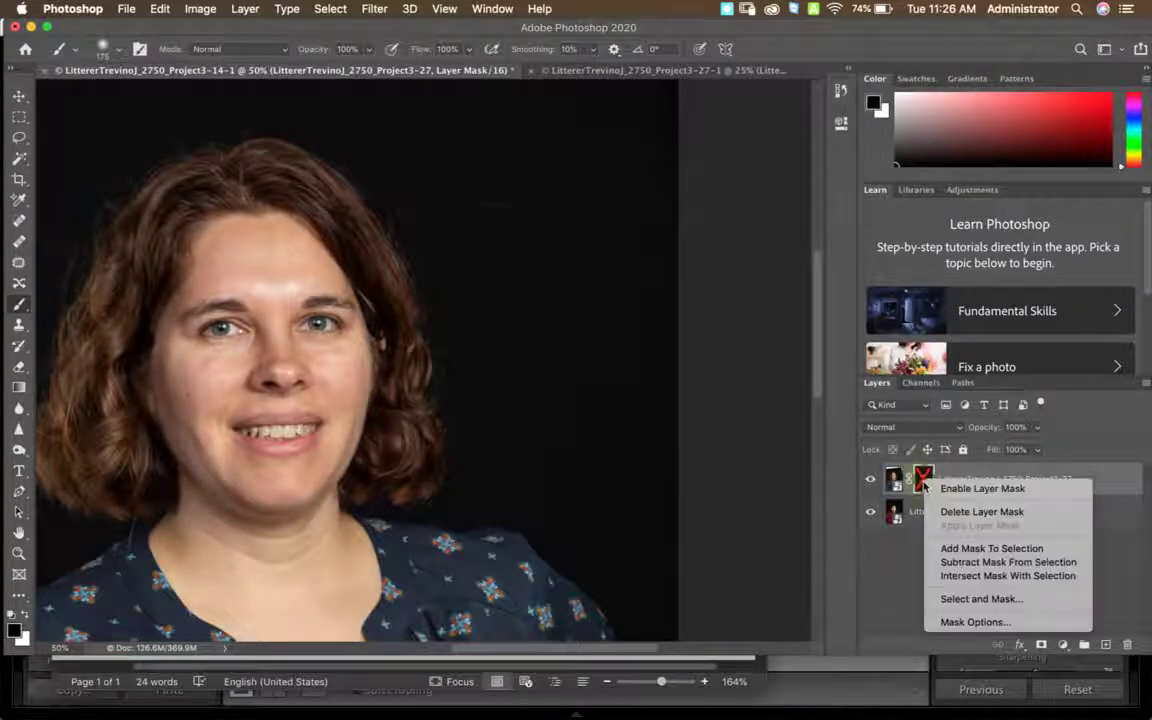
{"action": "left_click", "coordinate": [940, 488]}
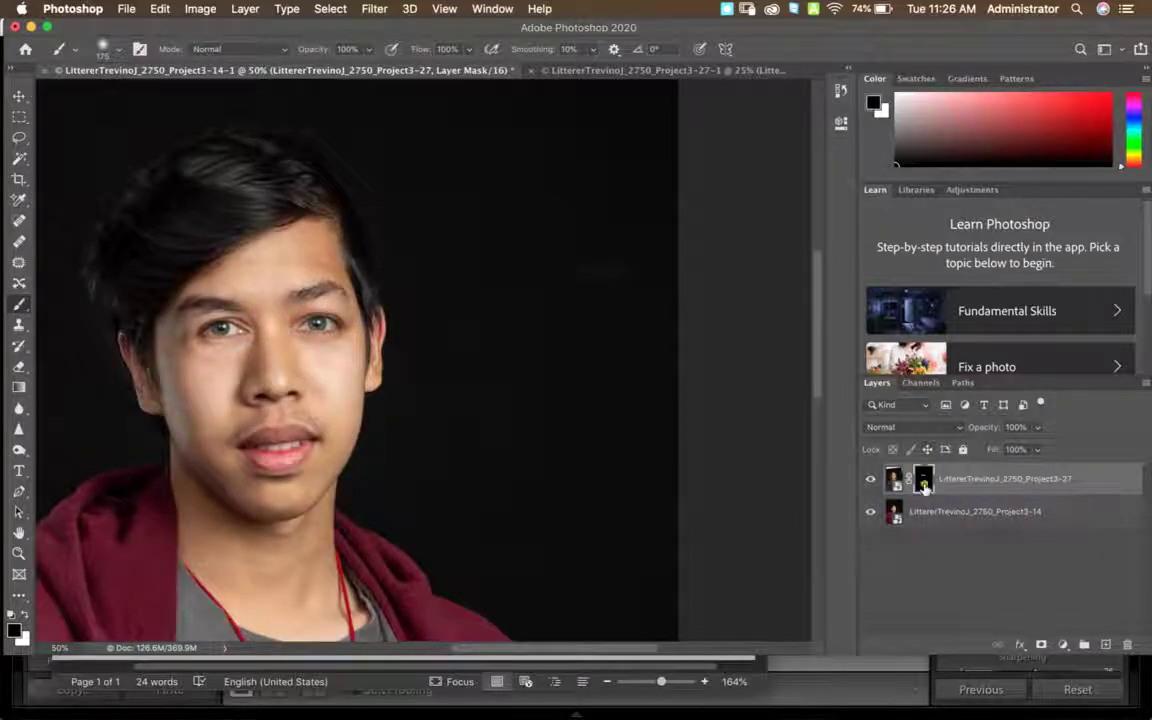
Enlarge the brush to 800 px and paint white on the mask to reveal the blouse portrait's hair around the head.
{"action": "key", "text": "x"}
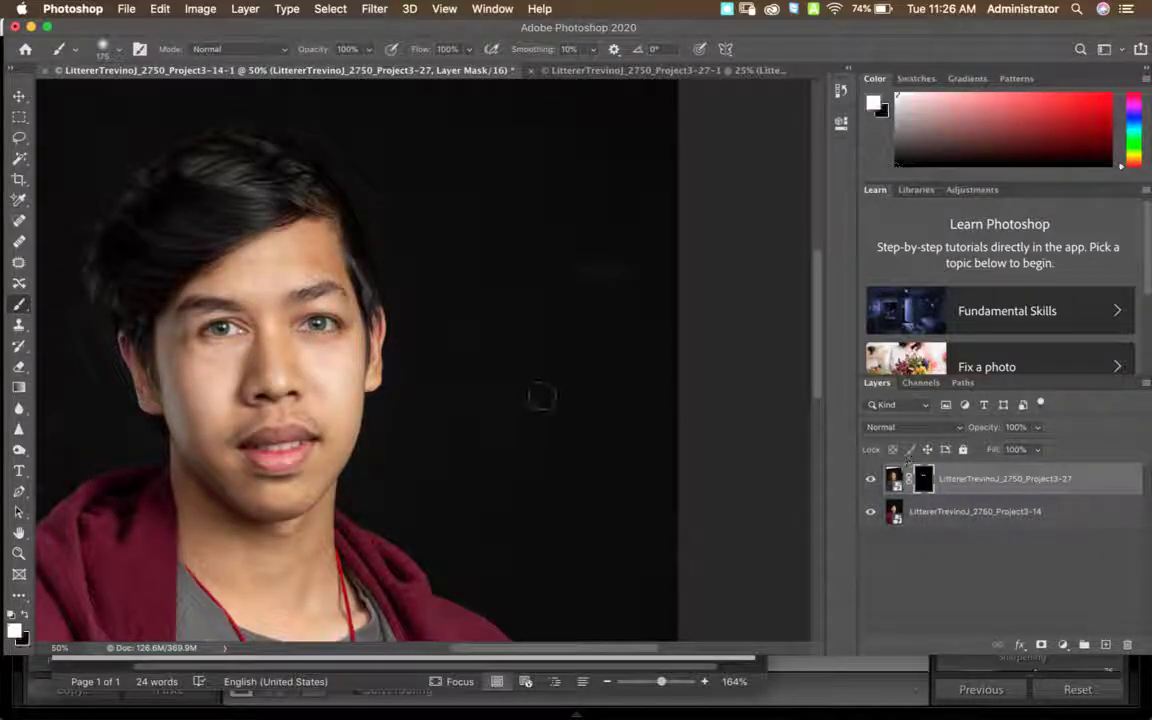
{"action": "key", "text": "bracketright"}
{"action": "key", "text": "bracketright"}
{"action": "key", "text": "bracketright"}
{"action": "key", "text": "bracketright"}
{"action": "key", "text": "bracketright"}
{"action": "key", "text": "bracketright"}
{"action": "key", "text": "bracketright"}
{"action": "key", "text": "bracketright"}
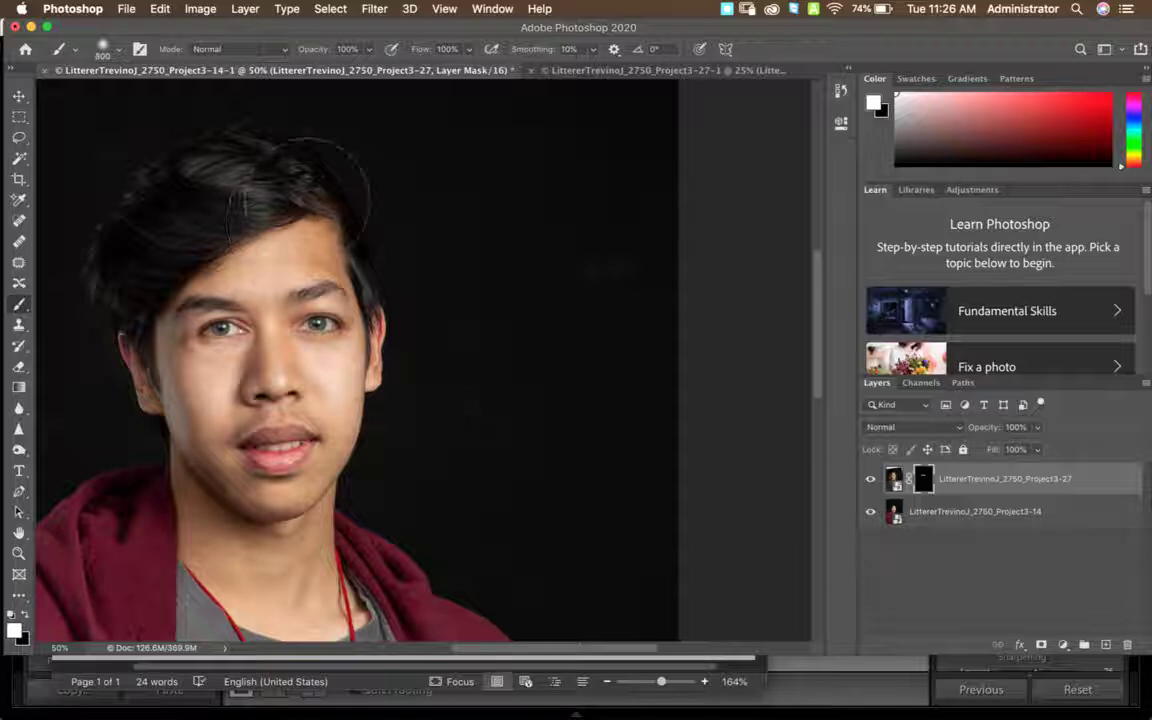
{"action": "mouse_move", "coordinate": [240, 205]}
{"action": "left_mouse_down"}
{"action": "mouse_move", "coordinate": [120, 175]}
{"action": "mouse_move", "coordinate": [90, 235]}
{"action": "mouse_move", "coordinate": [150, 235]}
{"action": "left_mouse_up"}
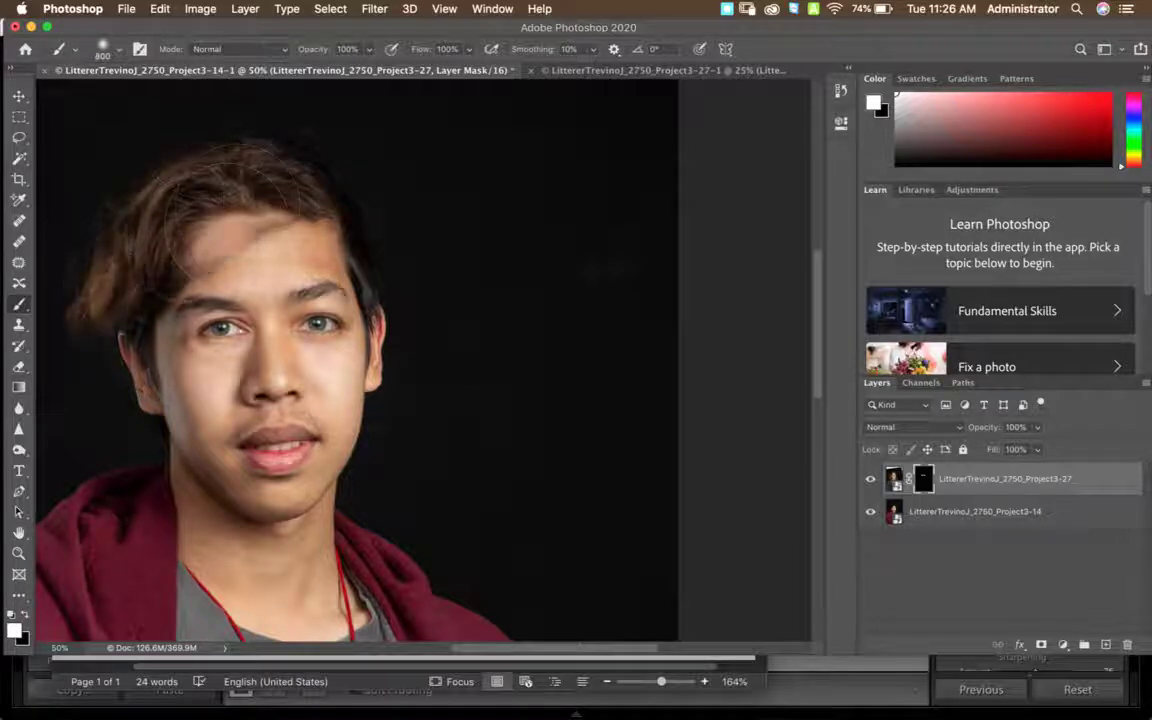
{"action": "mouse_move", "coordinate": [200, 150]}
{"action": "left_mouse_down"}
{"action": "mouse_move", "coordinate": [245, 135]}
{"action": "mouse_move", "coordinate": [309, 154]}
{"action": "mouse_move", "coordinate": [373, 206]}
{"action": "mouse_move", "coordinate": [430, 338]}
{"action": "mouse_move", "coordinate": [437, 411]}
{"action": "mouse_move", "coordinate": [424, 442]}
{"action": "mouse_move", "coordinate": [399, 347]}
{"action": "mouse_move", "coordinate": [350, 260]}
{"action": "left_mouse_up"}
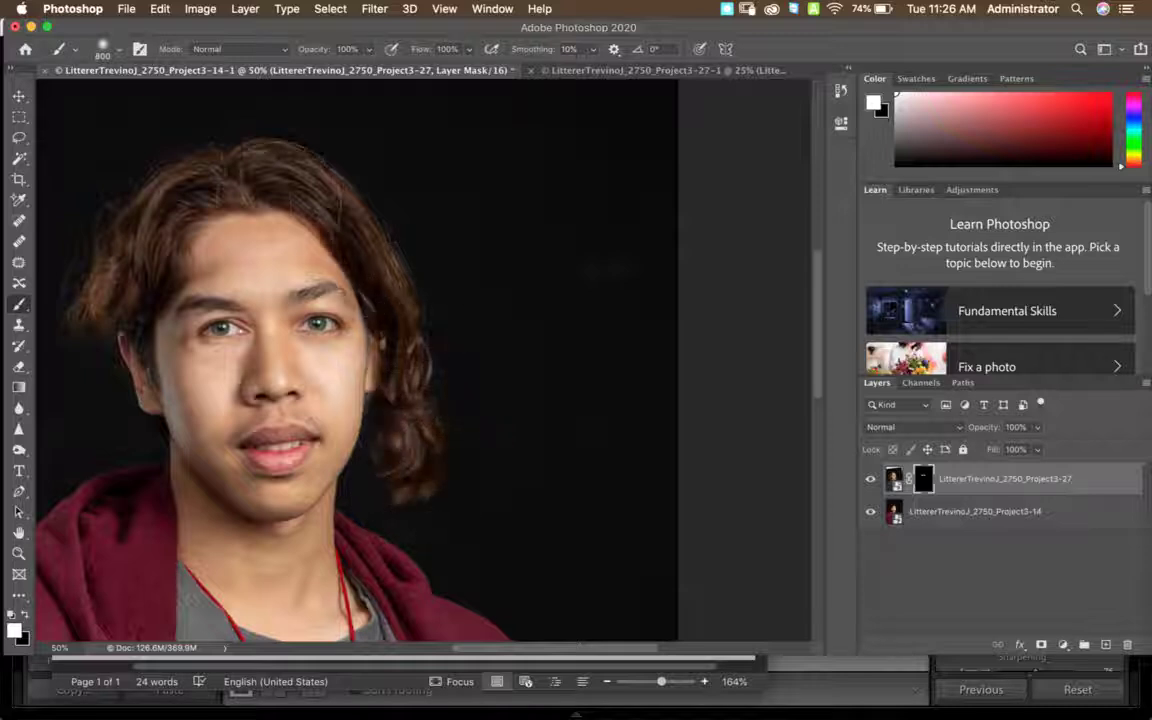
{"action": "mouse_move", "coordinate": [100, 285]}
{"action": "left_mouse_down"}
{"action": "mouse_move", "coordinate": [110, 315]}
{"action": "mouse_move", "coordinate": [85, 420]}
{"action": "mouse_move", "coordinate": [80, 240]}
{"action": "mouse_move", "coordinate": [148, 168]}
{"action": "mouse_move", "coordinate": [90, 325]}
{"action": "mouse_move", "coordinate": [92, 490]}
{"action": "mouse_move", "coordinate": [127, 420]}
{"action": "mouse_move", "coordinate": [100, 457]}
{"action": "mouse_move", "coordinate": [28, 390]}
{"action": "mouse_move", "coordinate": [64, 257]}
{"action": "mouse_move", "coordinate": [117, 192]}
{"action": "left_mouse_up"}
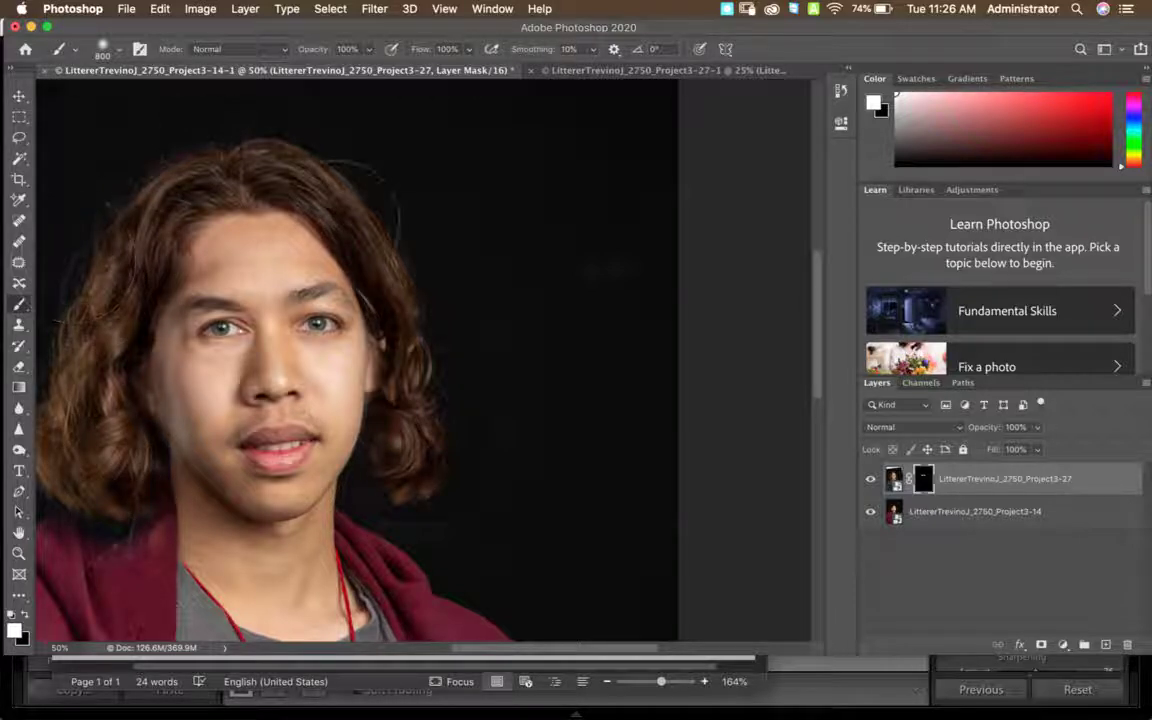
{"action": "left_click_drag", "start_coordinate": [390, 498], "coordinate": [472, 503]}
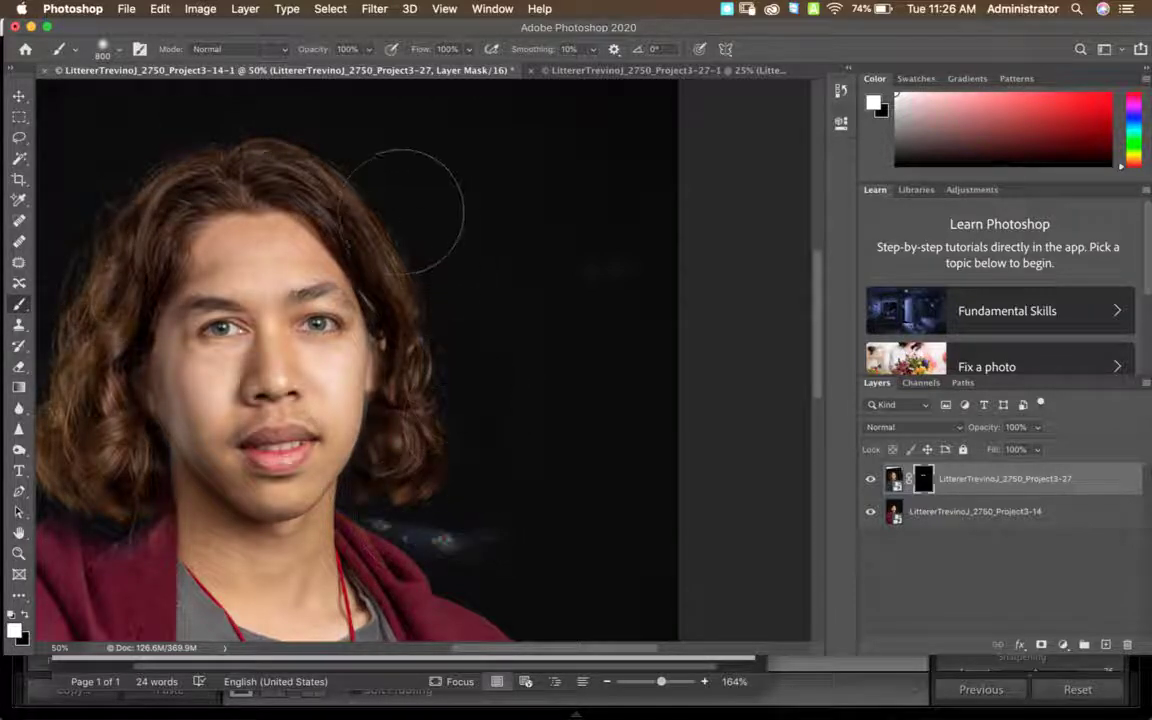
{"action": "left_click_drag", "start_coordinate": [402, 211], "coordinate": [430, 211]}
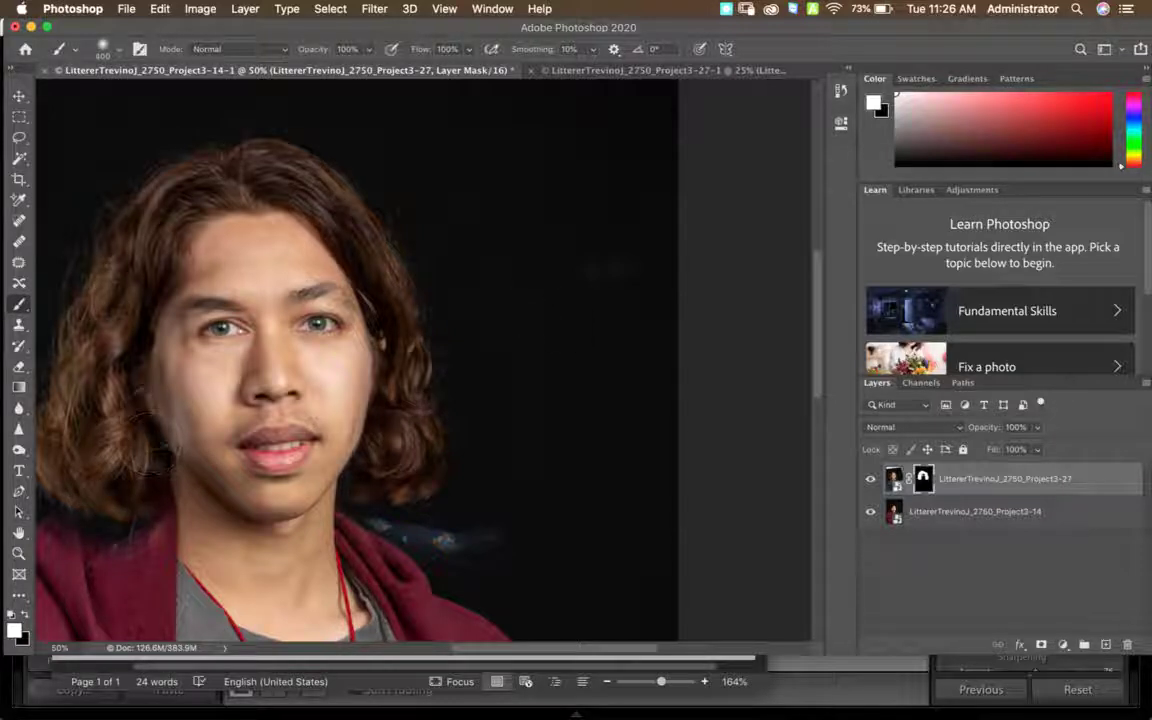
Reduce the brush to 400 px, touch up the lower hair in white, and mask out stray neck and blouse areas in black.
{"action": "left_click_drag", "start_coordinate": [146, 444], "coordinate": [138, 462]}
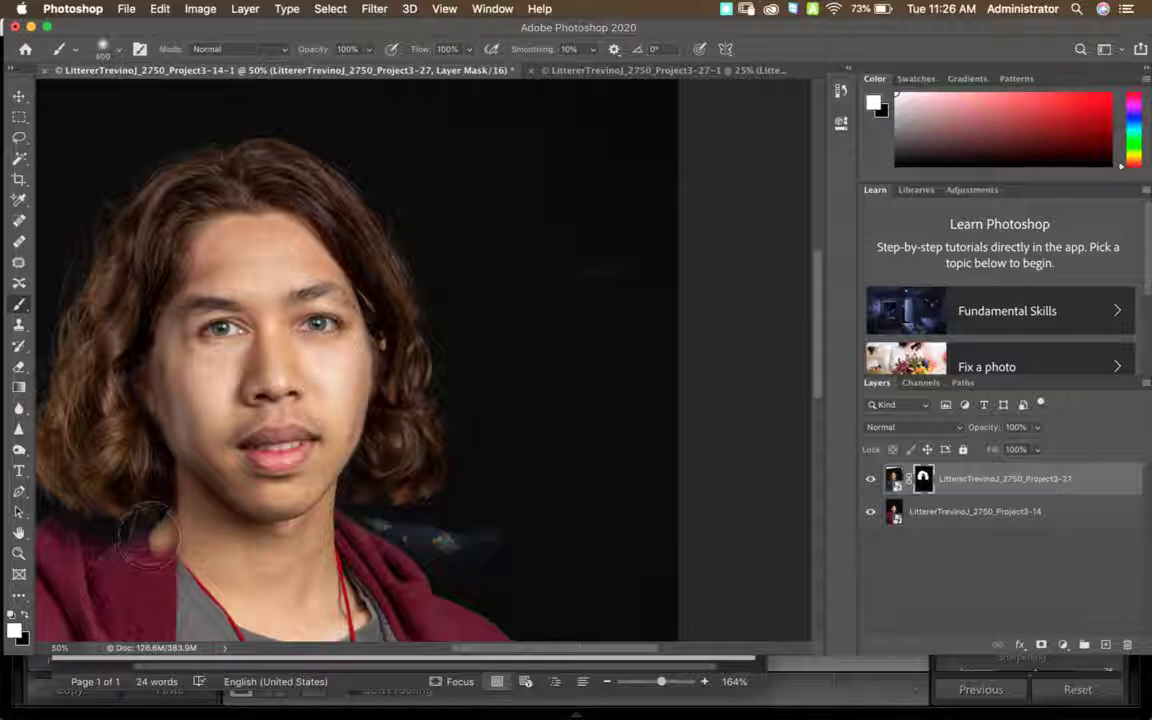
{"action": "key", "text": "x"}
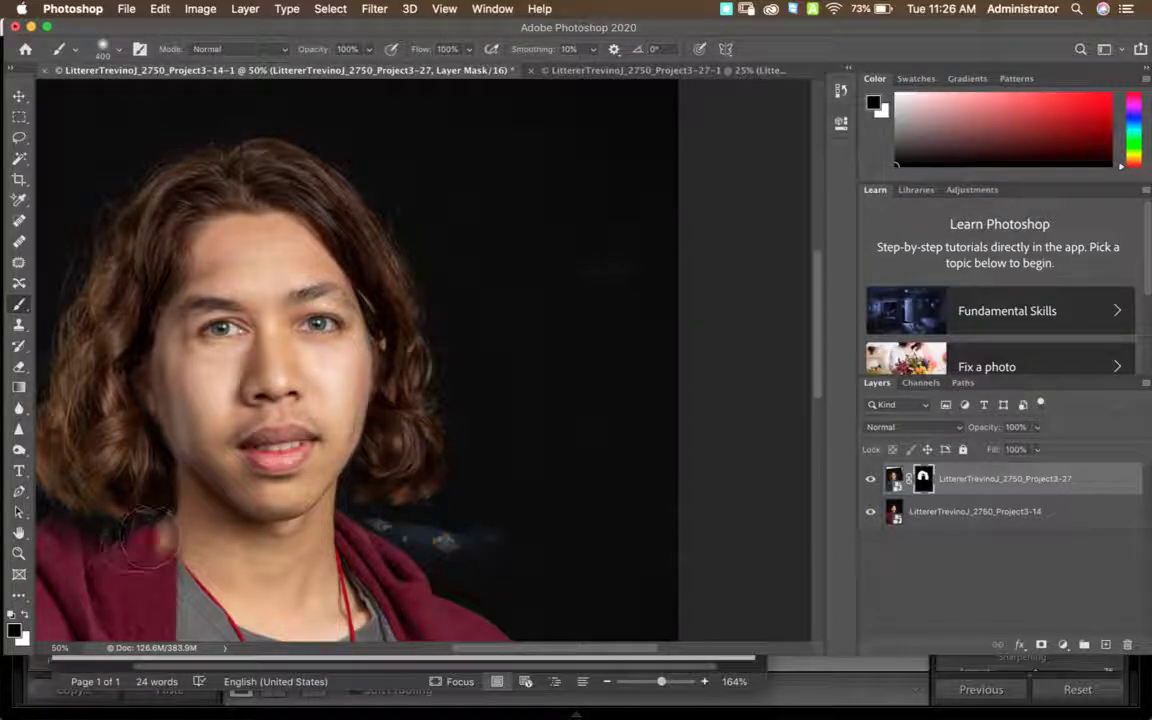
{"action": "mouse_move", "coordinate": [115, 548]}
{"action": "left_mouse_down"}
{"action": "mouse_move", "coordinate": [150, 475]}
{"action": "mouse_move", "coordinate": [118, 530]}
{"action": "left_mouse_up"}
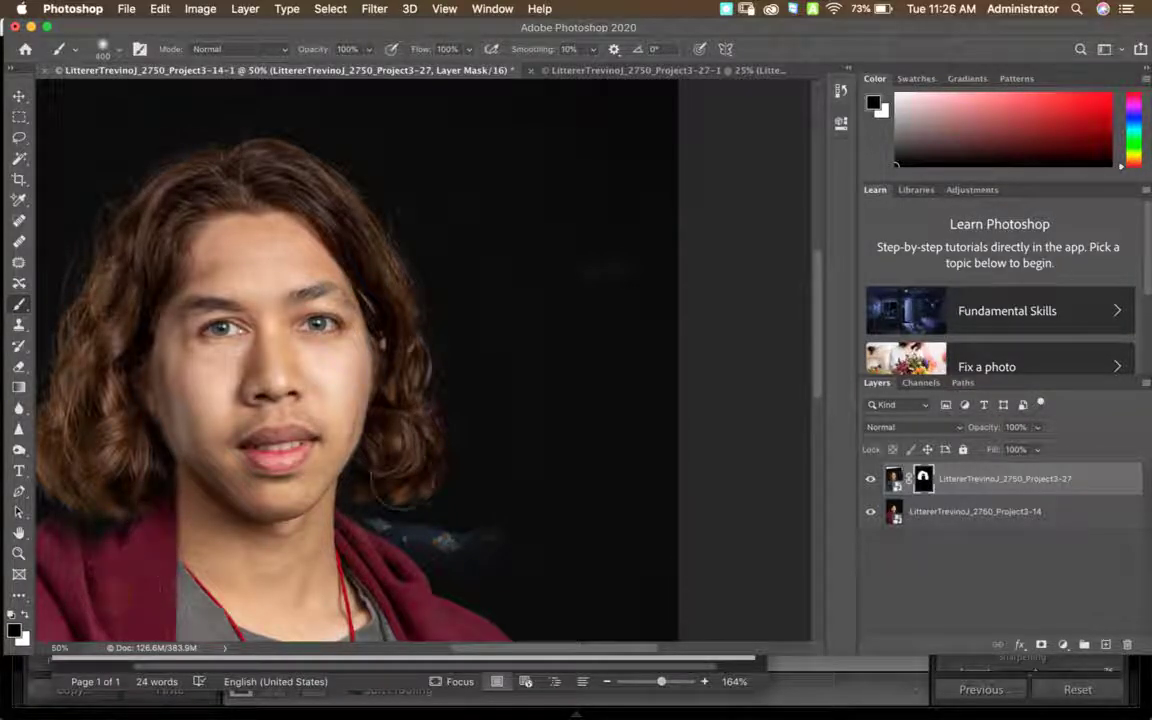
{"action": "mouse_move", "coordinate": [375, 539]}
{"action": "left_mouse_down"}
{"action": "mouse_move", "coordinate": [488, 543]}
{"action": "mouse_move", "coordinate": [415, 535]}
{"action": "mouse_move", "coordinate": [378, 515]}
{"action": "mouse_move", "coordinate": [467, 521]}
{"action": "left_mouse_up"}
{"action": "left_click", "coordinate": [550, 486]}
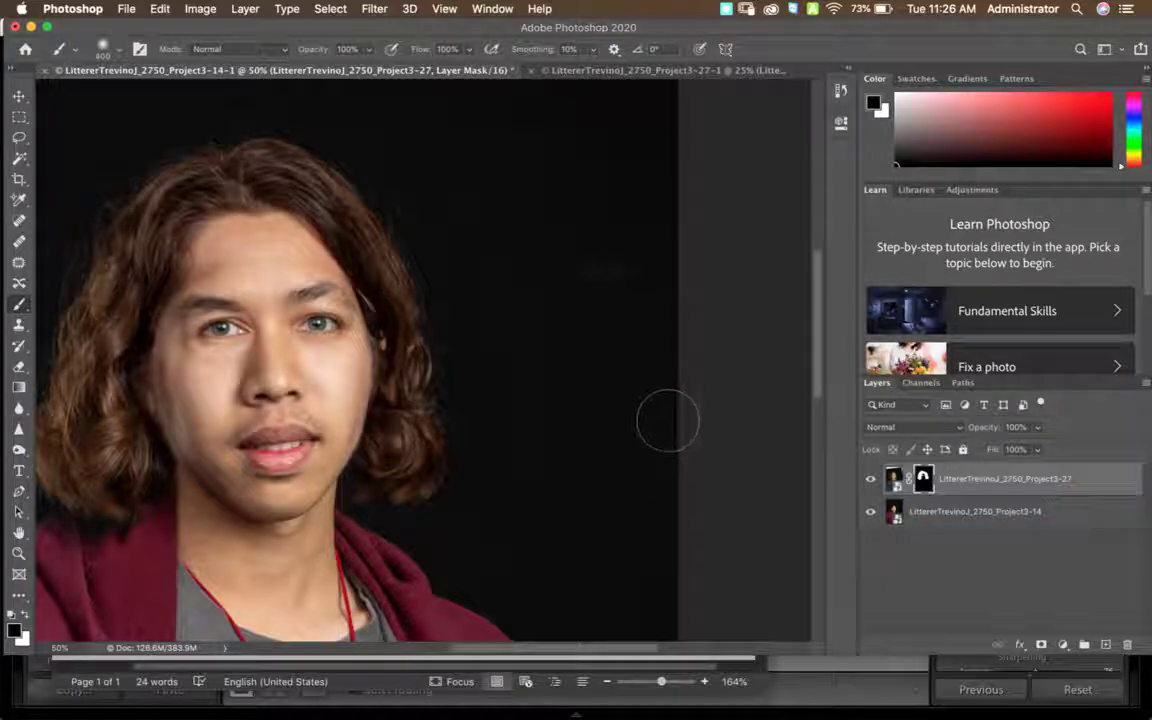
Toggle the hoodie portrait layer's visibility to inspect the revealed hair and eyes on their own.
{"action": "left_click", "coordinate": [870, 512]}
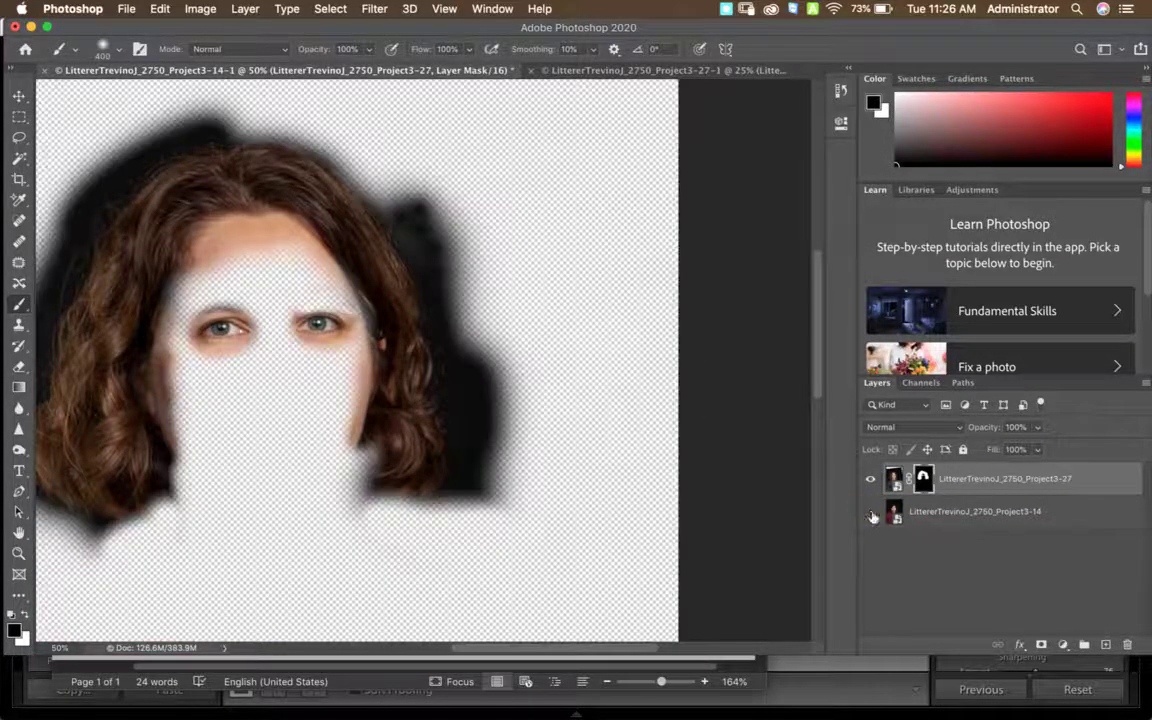
{"action": "left_click", "coordinate": [870, 513]}
{"action": "left_click", "coordinate": [871, 514]}
{"action": "left_click", "coordinate": [870, 512]}
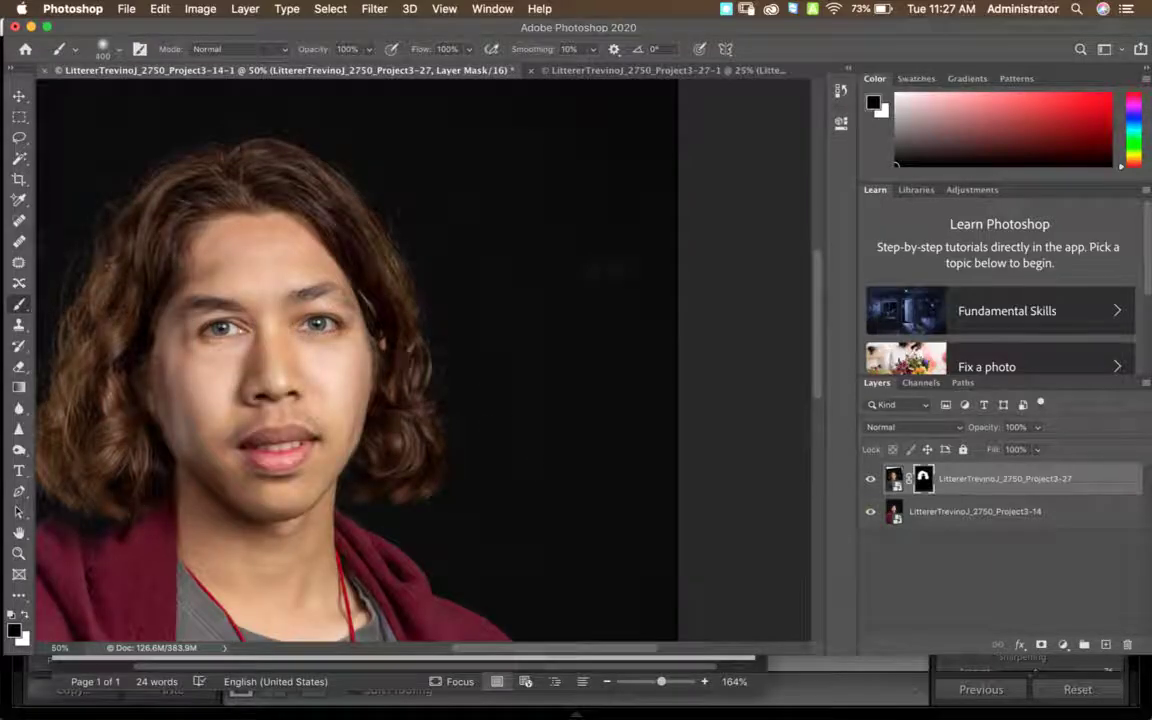
Refine the mask beside the left cheek and curls with a 175 px black brush, stepping back through the history to redo strokes.
{"action": "left_click_drag", "start_coordinate": [146, 325], "coordinate": [160, 400]}
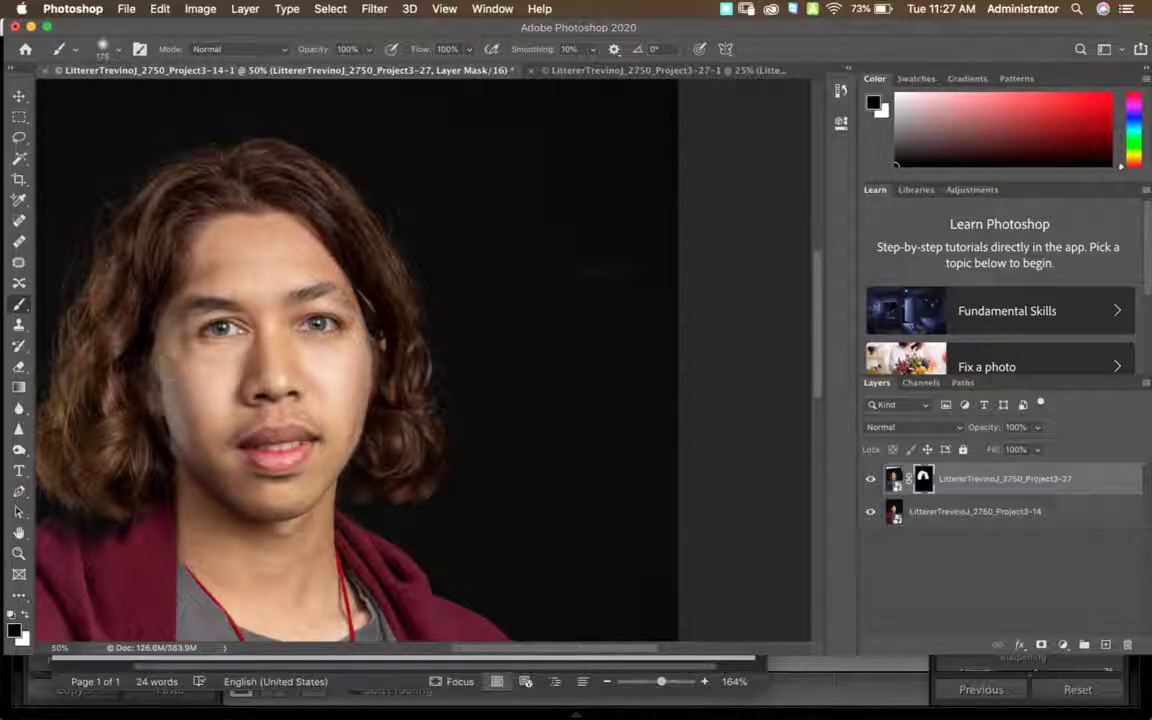
{"action": "key", "text": "super+z"}
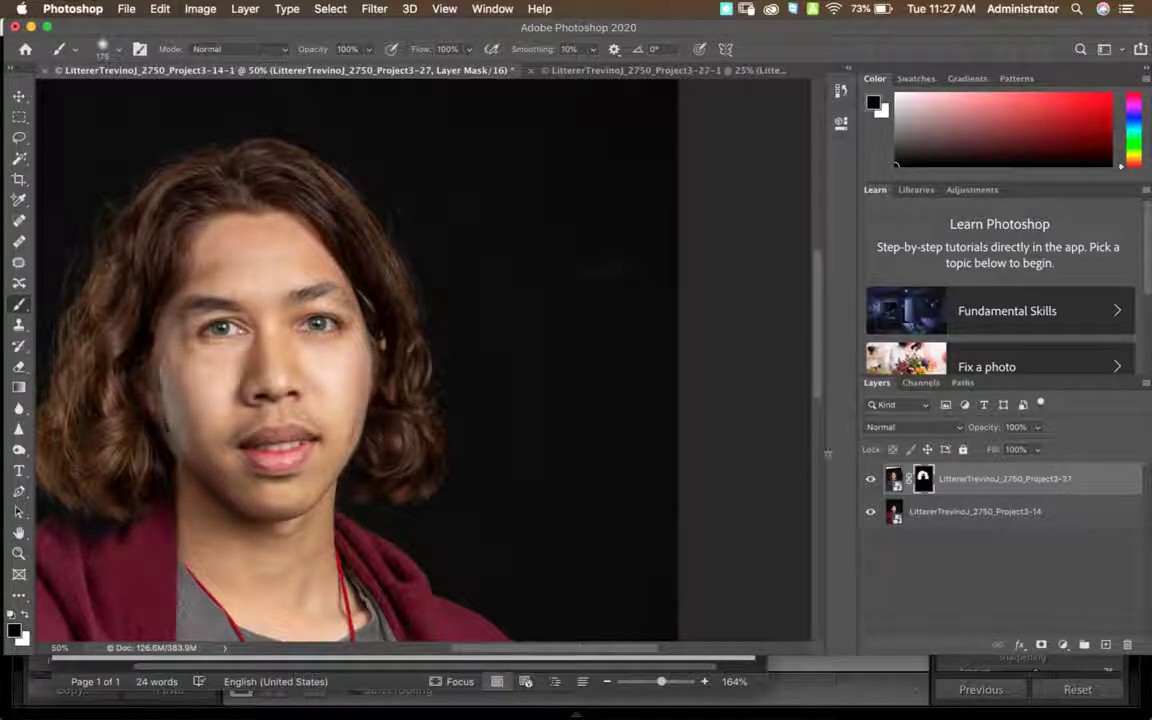
{"action": "left_click", "coordinate": [839, 93]}
{"action": "left_click", "coordinate": [755, 104]}
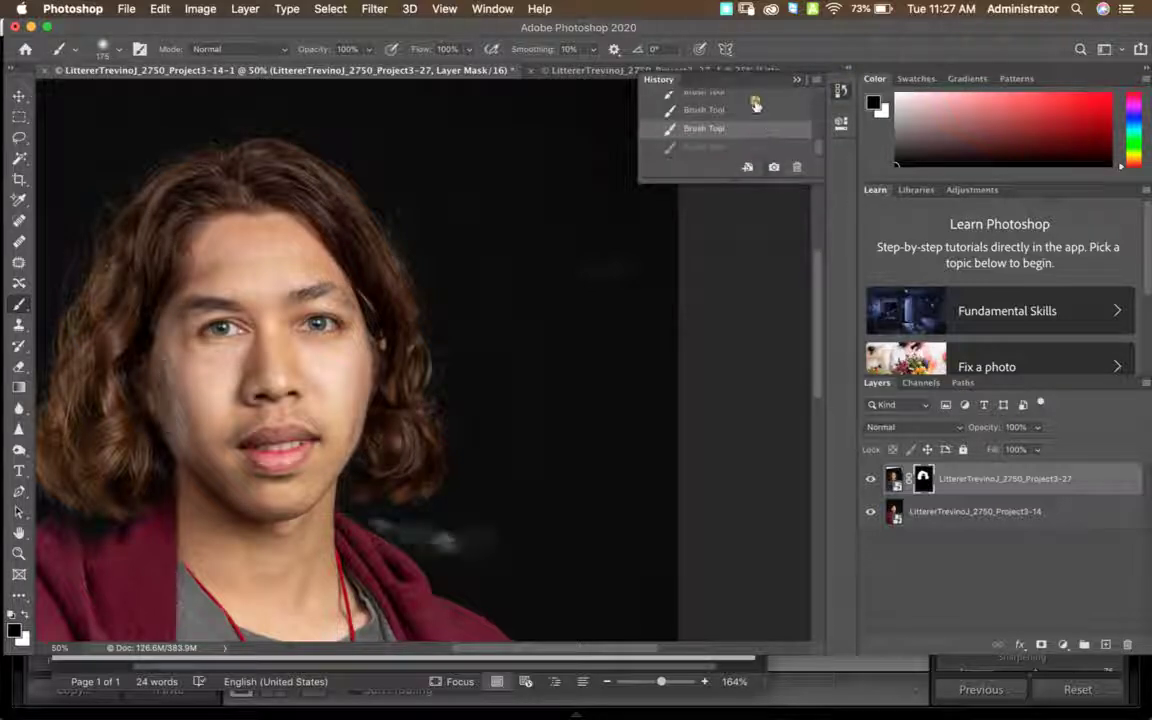
{"action": "left_click", "coordinate": [757, 107]}
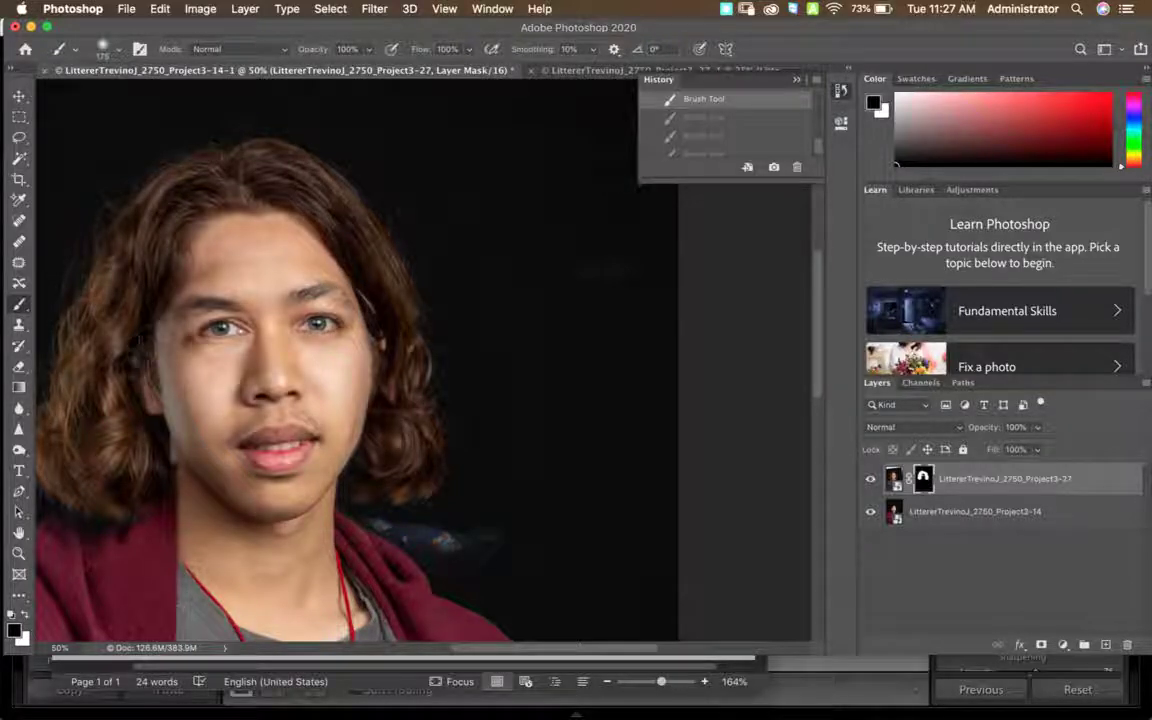
{"action": "mouse_move", "coordinate": [158, 419]}
{"action": "left_mouse_down"}
{"action": "mouse_move", "coordinate": [157, 432]}
{"action": "mouse_move", "coordinate": [180, 440]}
{"action": "left_mouse_up"}
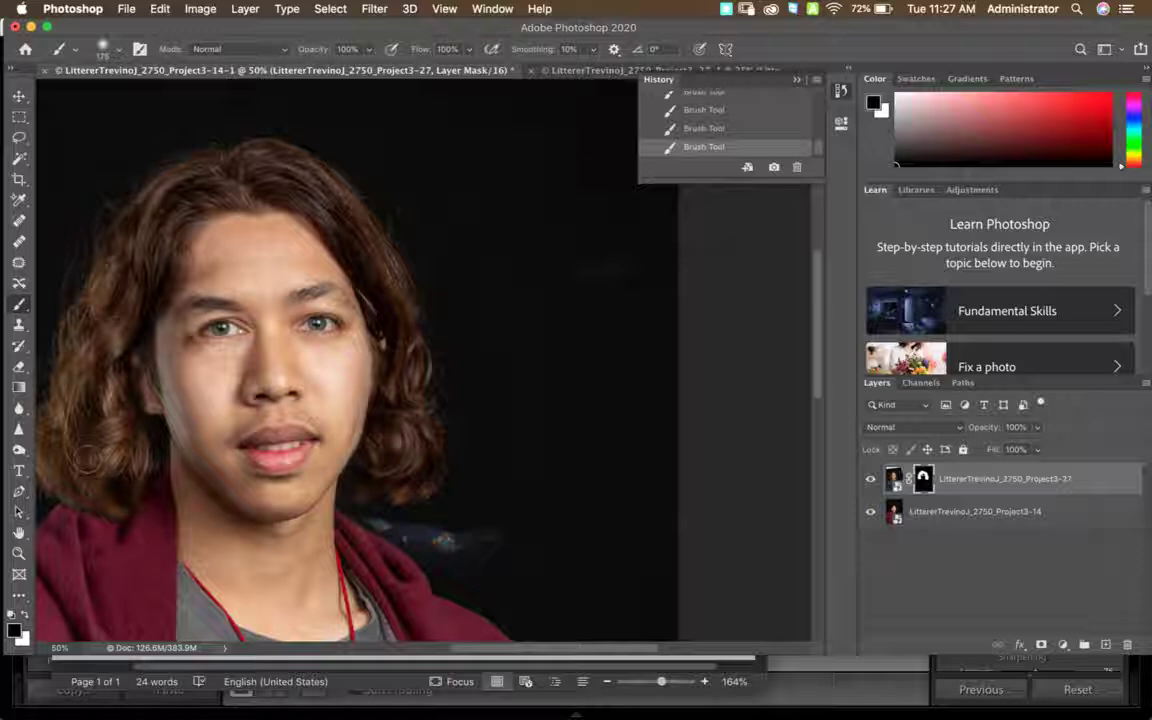
Open the blouse layer's mask in Select and Mask with the Overlay view, and add a small Quick Selection spot beside the left curls.
{"action": "left_click_drag", "start_coordinate": [91, 453], "coordinate": [245, 405]}
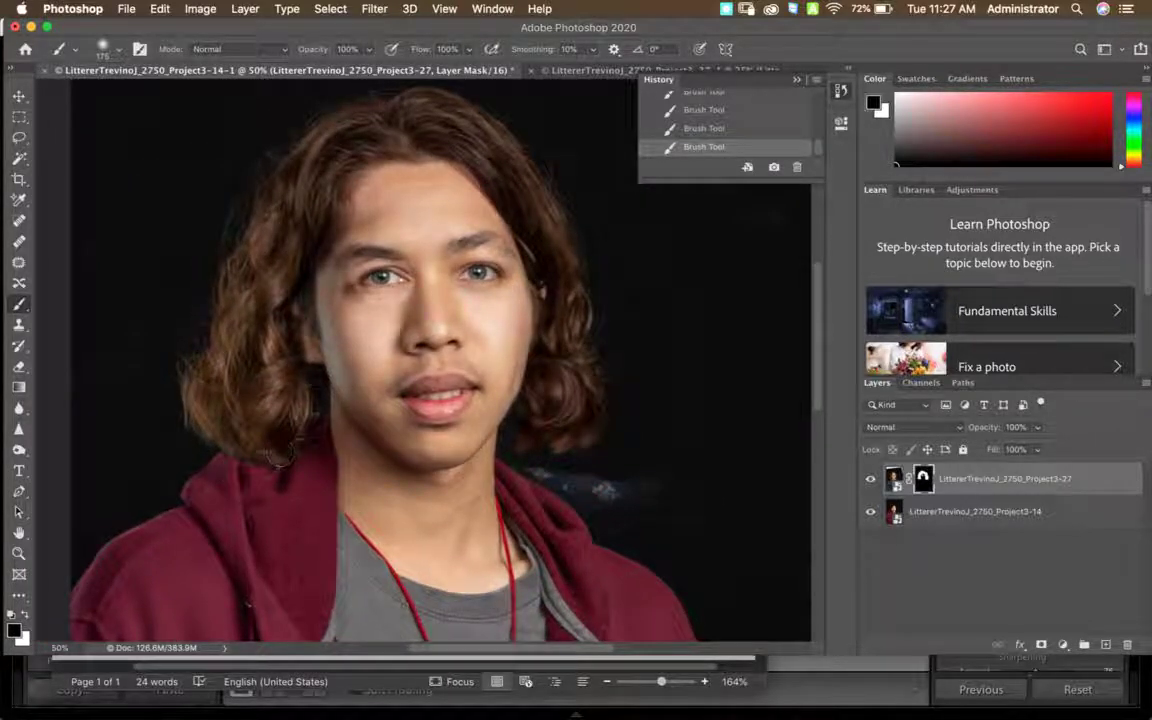
{"action": "left_click", "coordinate": [330, 10]}
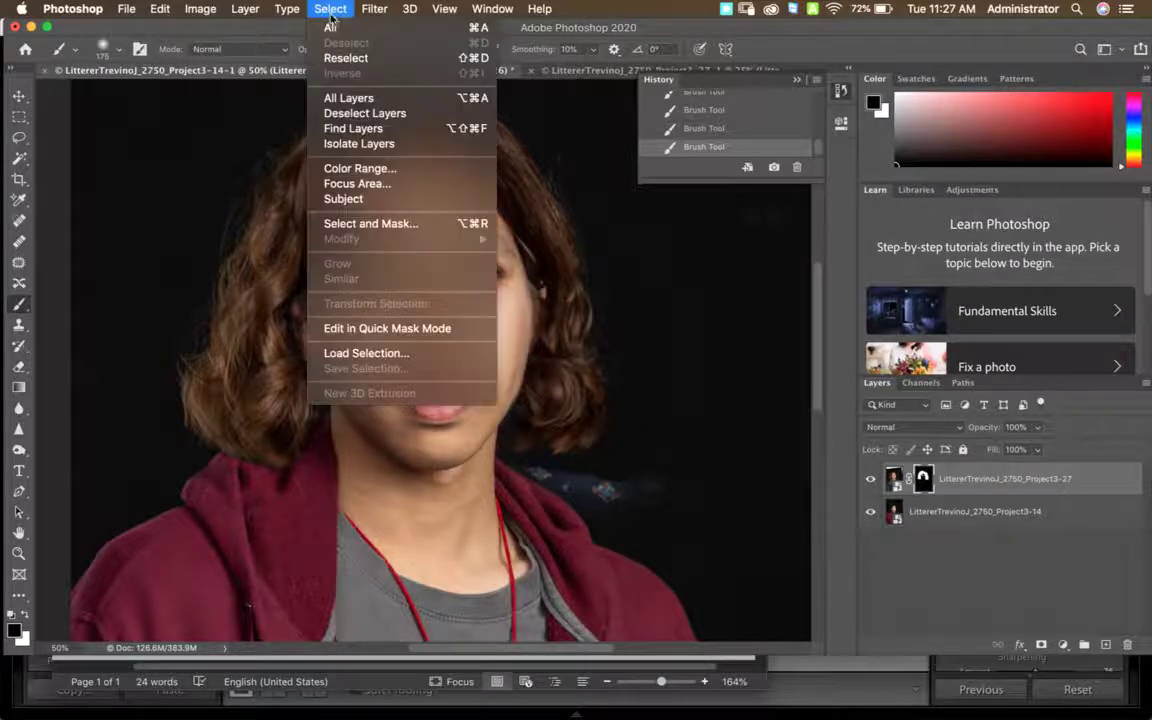
{"action": "left_click", "coordinate": [352, 225]}
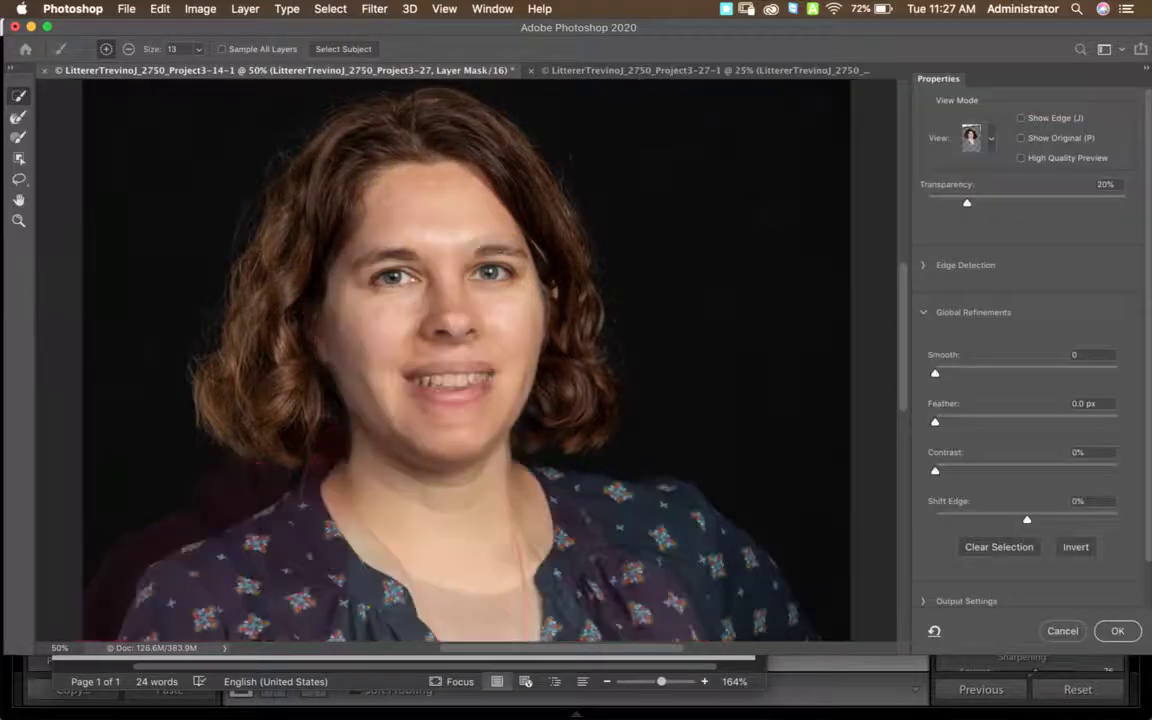
{"action": "left_click", "coordinate": [973, 138]}
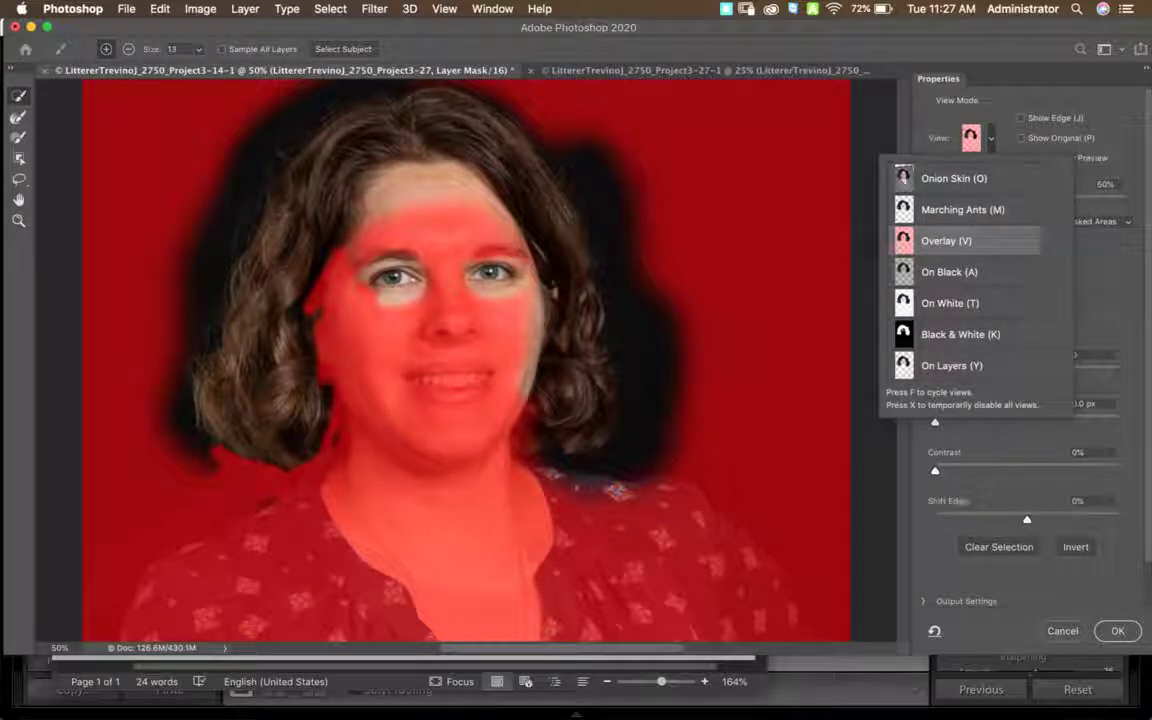
{"action": "left_click", "coordinate": [339, 440]}
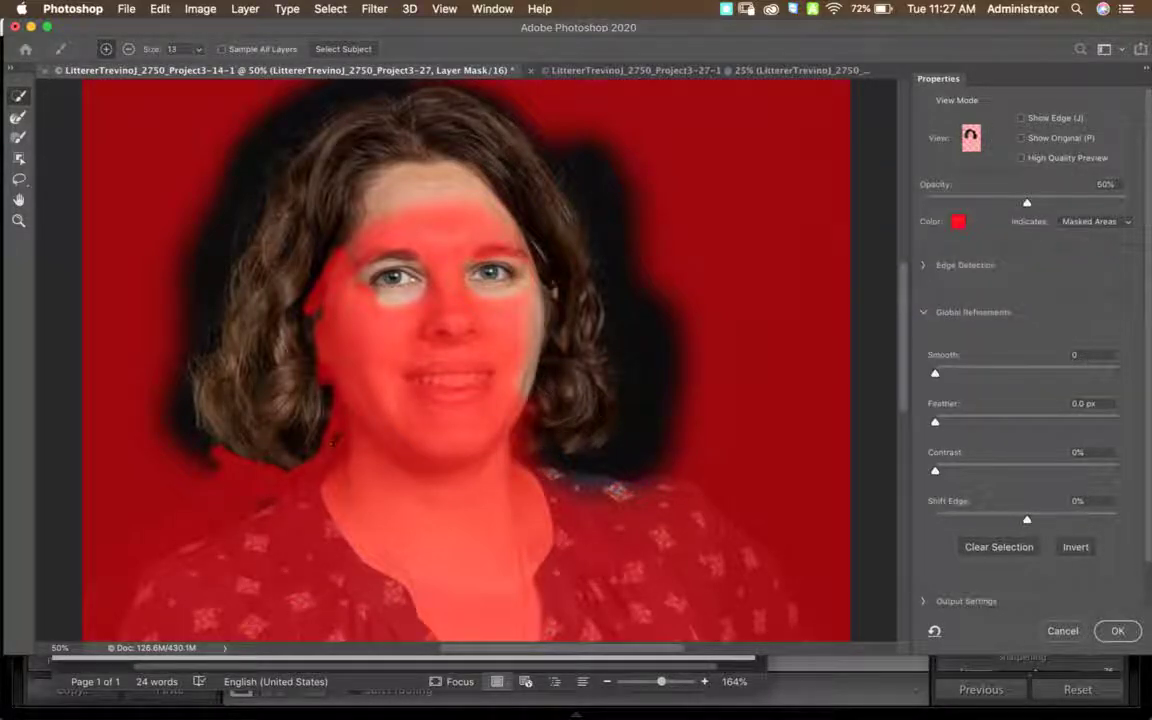
Enlarge the Refine Edge Brush to 125 px and brush along the outer and lower edges of the left curls.
{"action": "left_click", "coordinate": [18, 116]}
{"action": "left_click", "coordinate": [20, 97]}
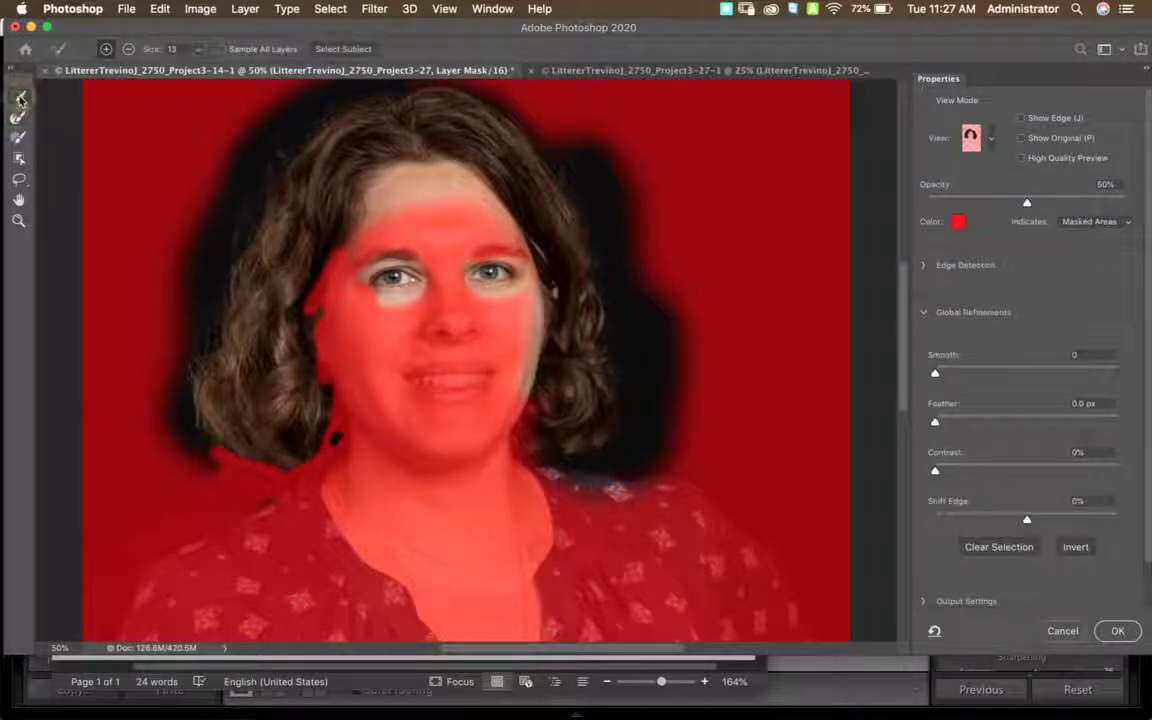
{"action": "left_click", "coordinate": [18, 116]}
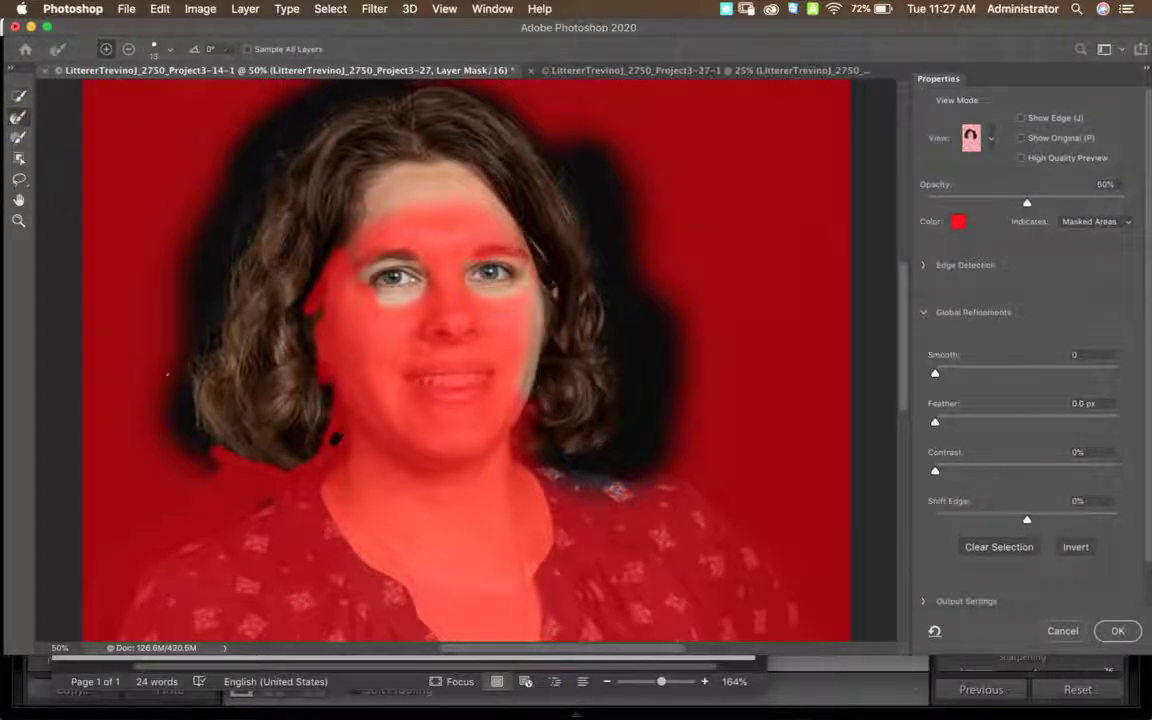
{"action": "key", "text": "bracketright"}
{"action": "key", "text": "bracketright"}
{"action": "key", "text": "bracketright"}
{"action": "key", "text": "bracketright"}
{"action": "key", "text": "bracketright"}
{"action": "key", "text": "bracketright"}
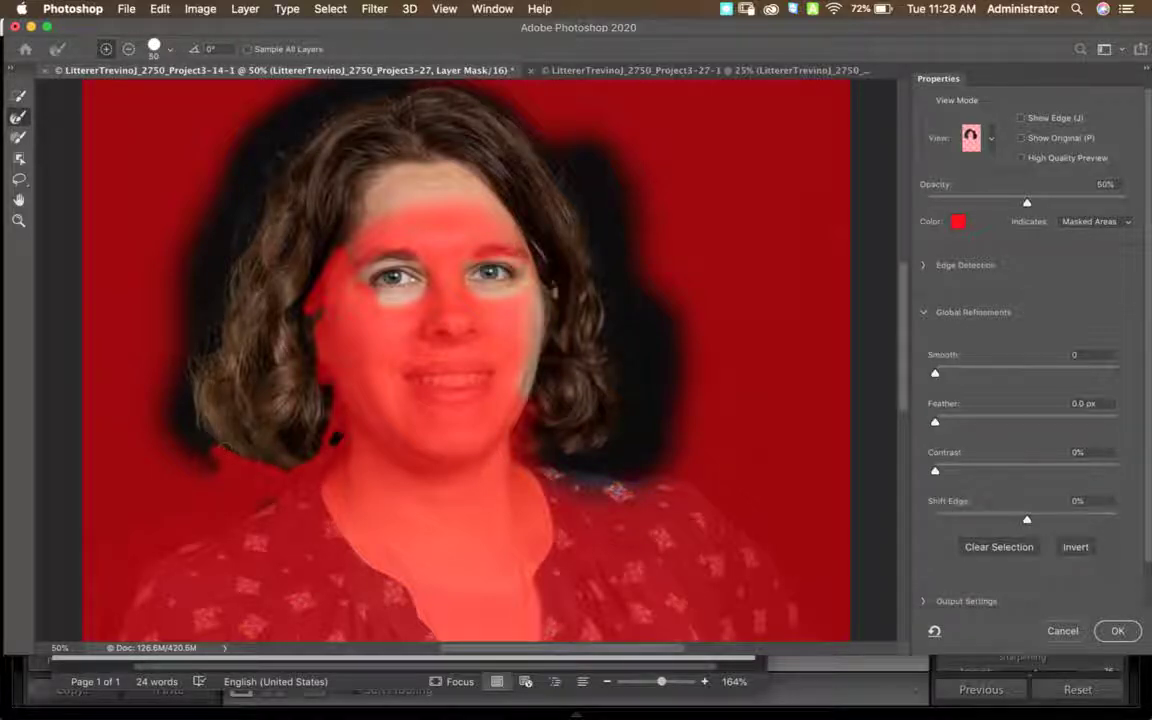
{"action": "key", "text": "bracketright"}
{"action": "key", "text": "bracketright"}
{"action": "key", "text": "bracketright"}
{"action": "key", "text": "bracketright"}
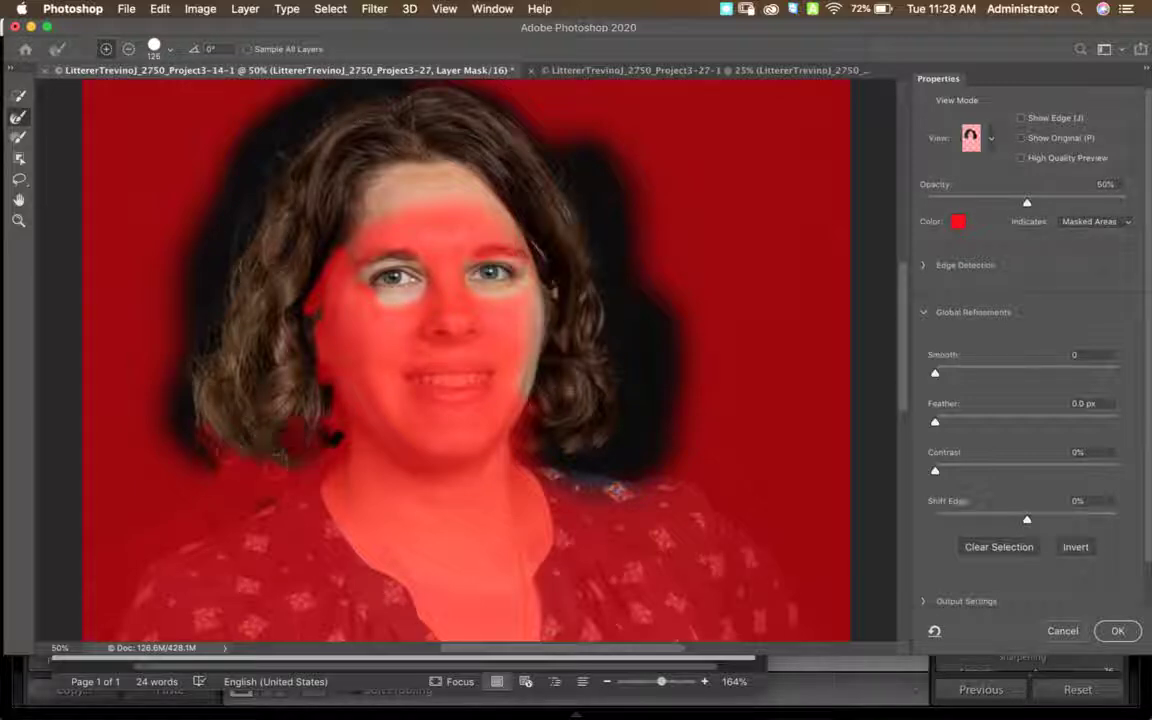
{"action": "mouse_move", "coordinate": [193, 423]}
{"action": "left_mouse_down"}
{"action": "mouse_move", "coordinate": [205, 454]}
{"action": "mouse_move", "coordinate": [165, 405]}
{"action": "left_mouse_up"}
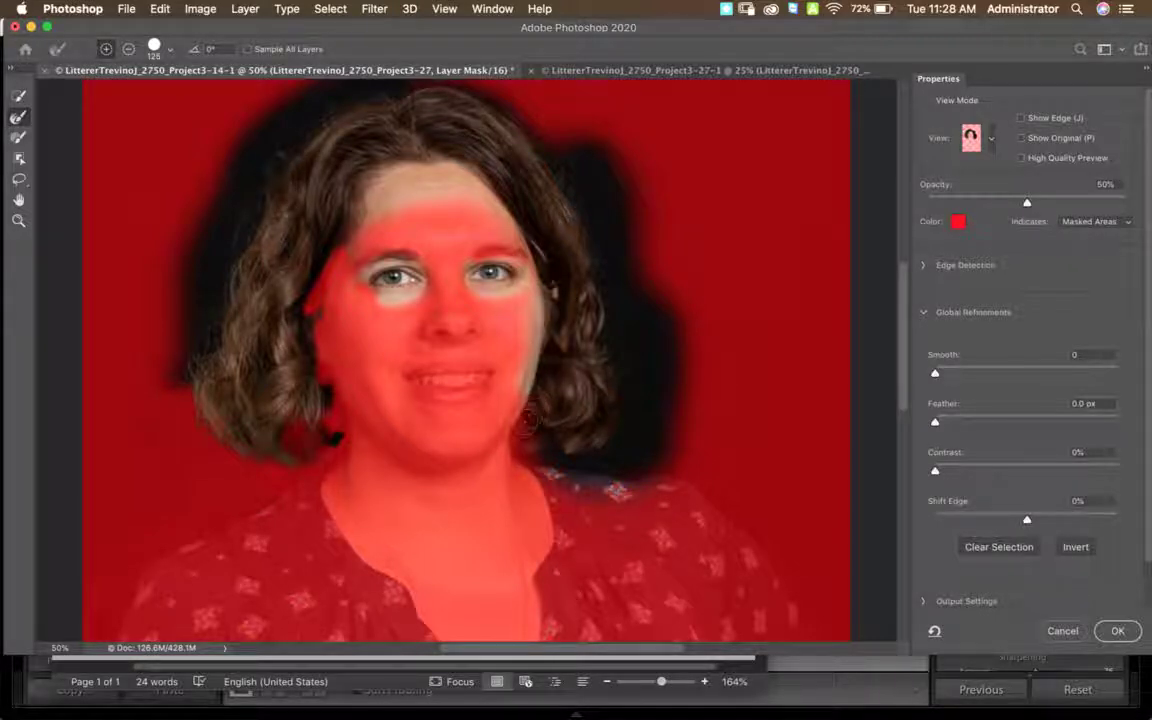
Refine the lower edge of the right curls and retouch the inner edge of the left curls with the Refine Edge Brush.
{"action": "left_click", "coordinate": [608, 436]}
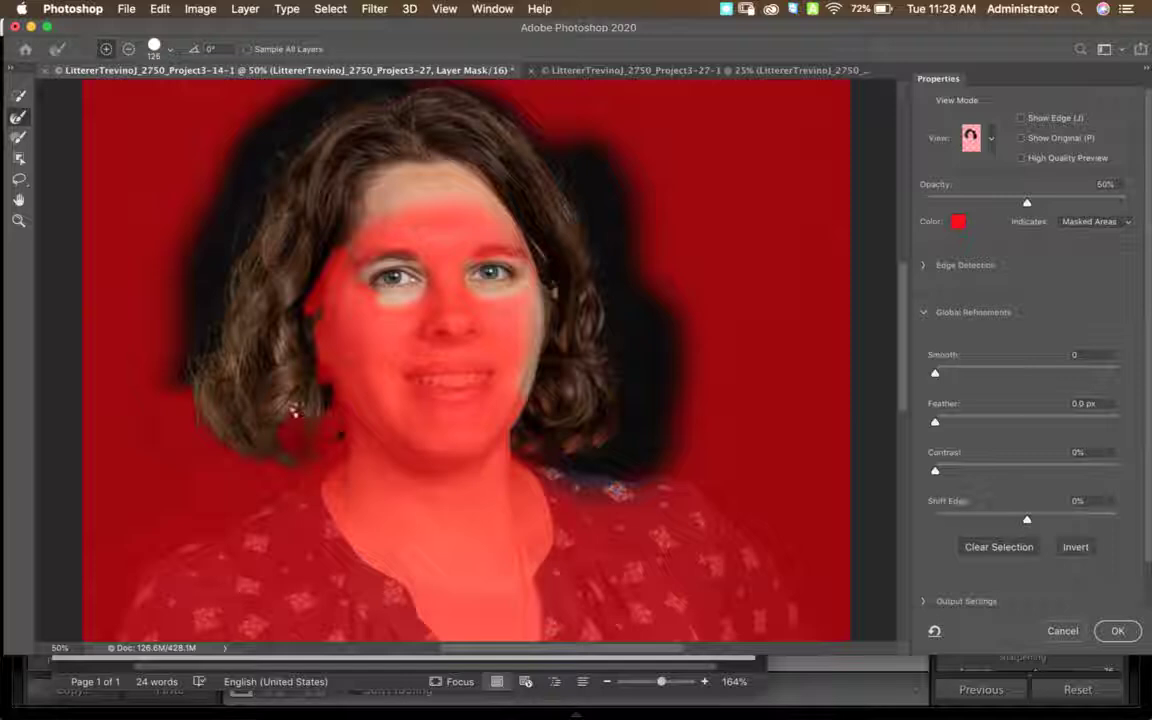
{"action": "mouse_move", "coordinate": [303, 392]}
{"action": "left_mouse_down"}
{"action": "mouse_move", "coordinate": [272, 365]}
{"action": "mouse_move", "coordinate": [303, 401]}
{"action": "mouse_move", "coordinate": [311, 445]}
{"action": "mouse_move", "coordinate": [331, 410]}
{"action": "left_mouse_up"}
{"action": "key", "text": "alt"}
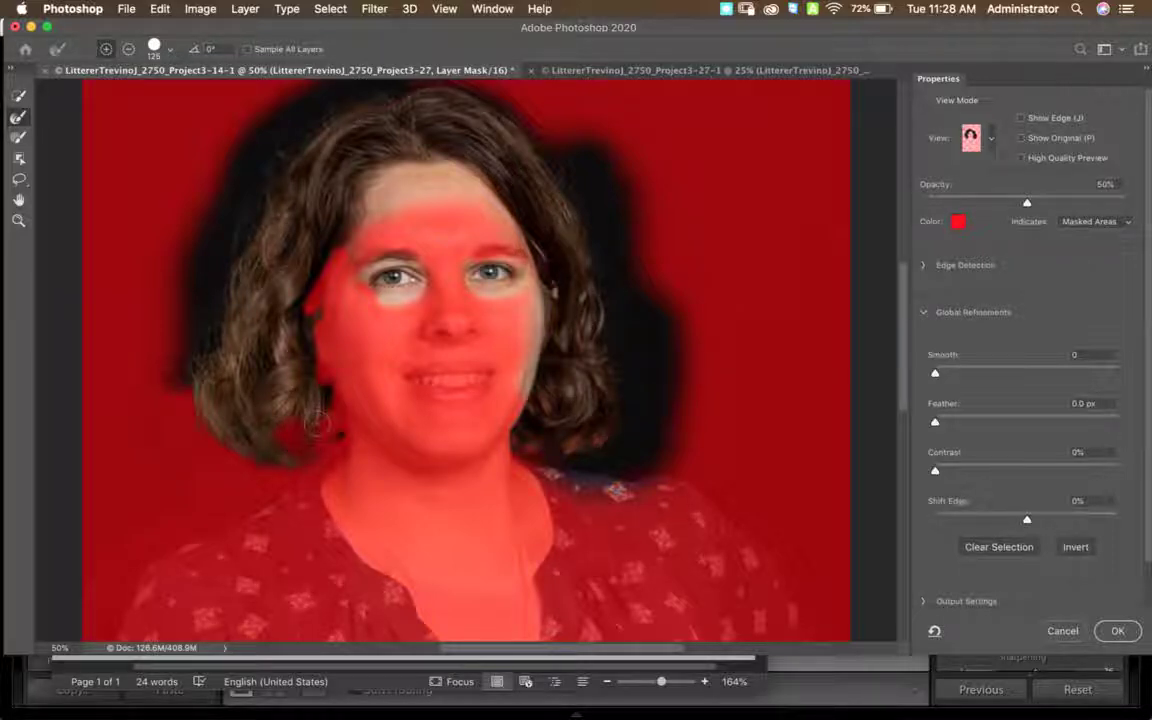
{"action": "left_click_drag", "start_coordinate": [270, 457], "coordinate": [260, 443]}
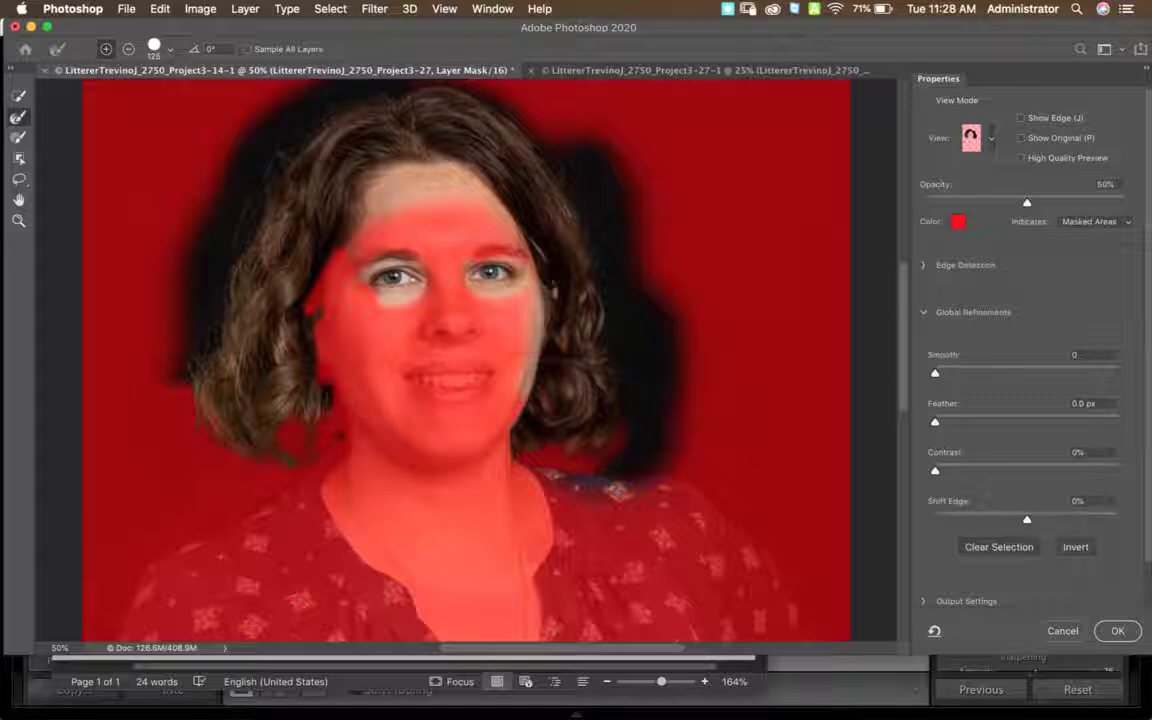
Accept the Select and Mask refinement and dab black on the blouse layer's mask over the background beside the right curls.
{"action": "left_click", "coordinate": [1110, 632]}
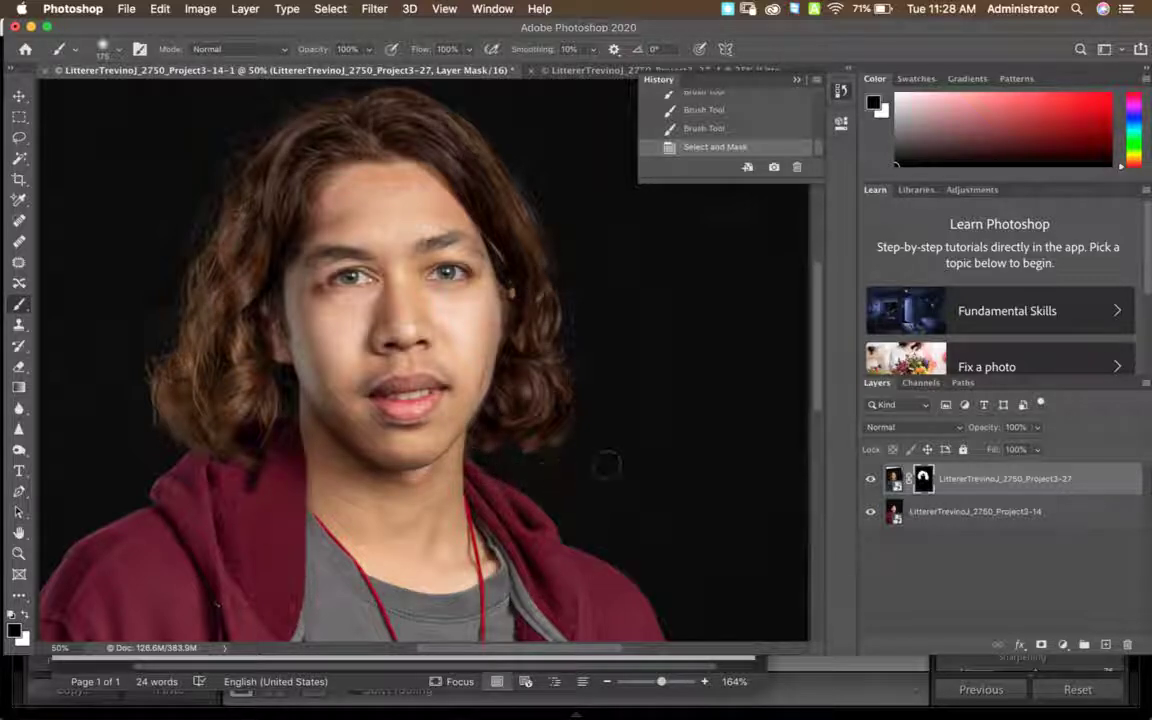
{"action": "left_click", "coordinate": [685, 456]}
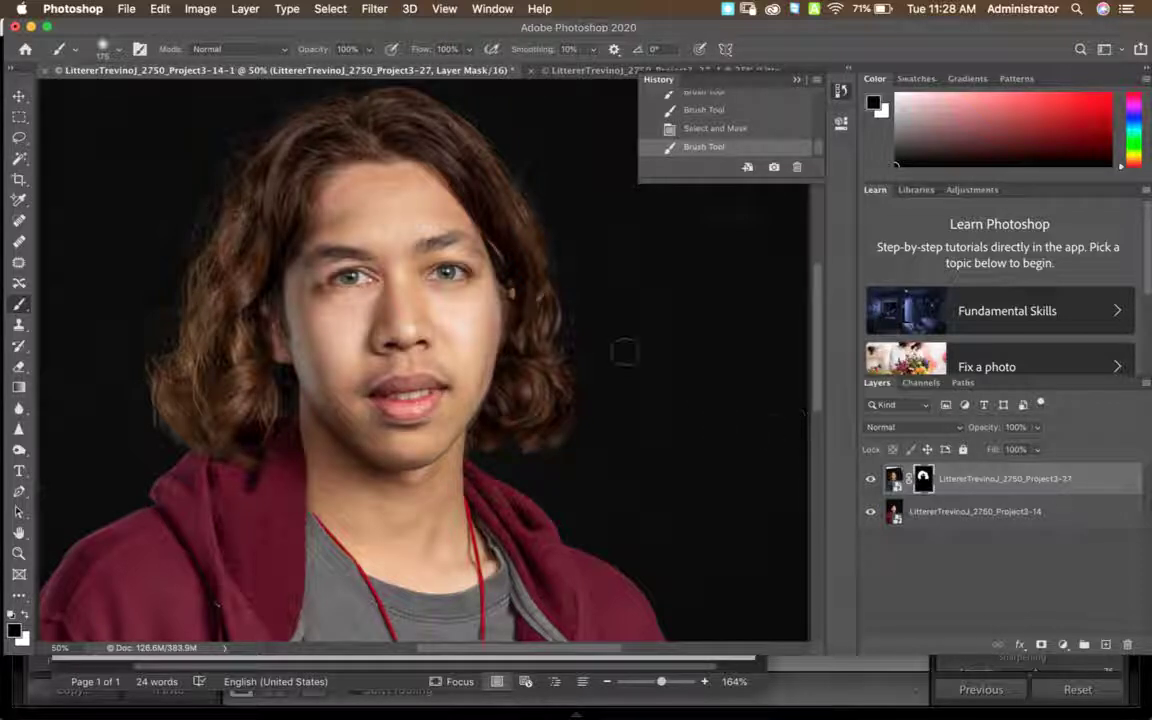
Copy a rectangular area around both eyes from the blouse layer's image to a new layer and name it eyes.
{"action": "key", "text": "super+plus"}
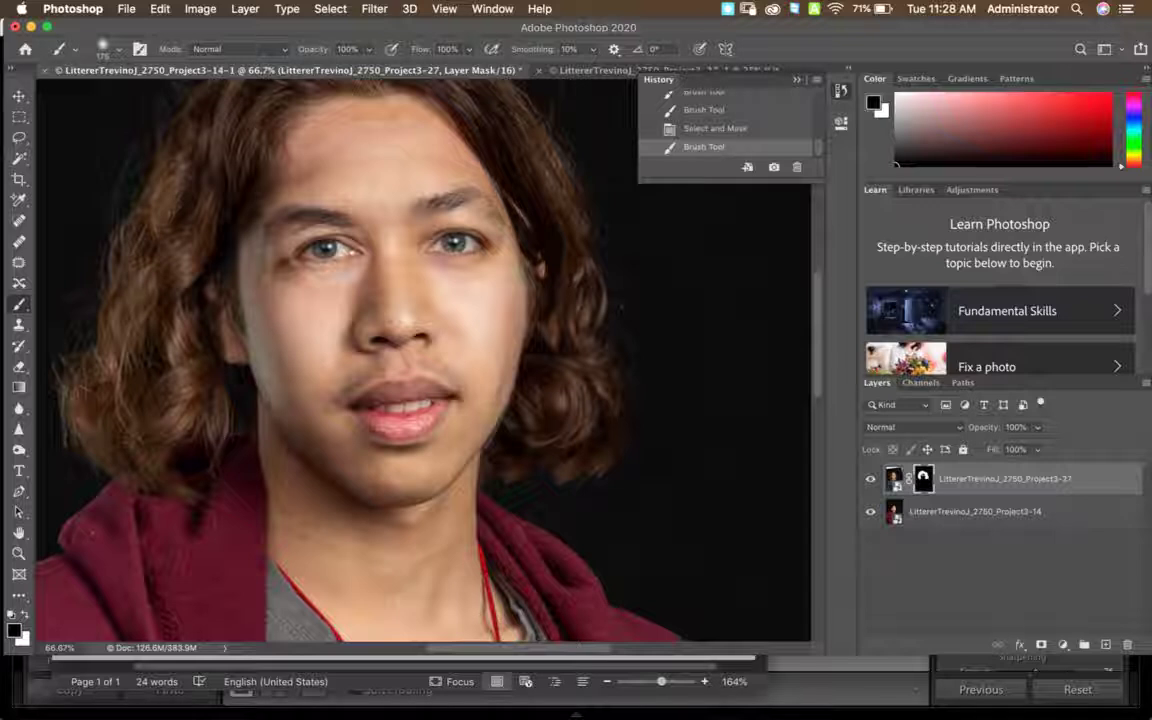
{"action": "key", "text": "super+2"}
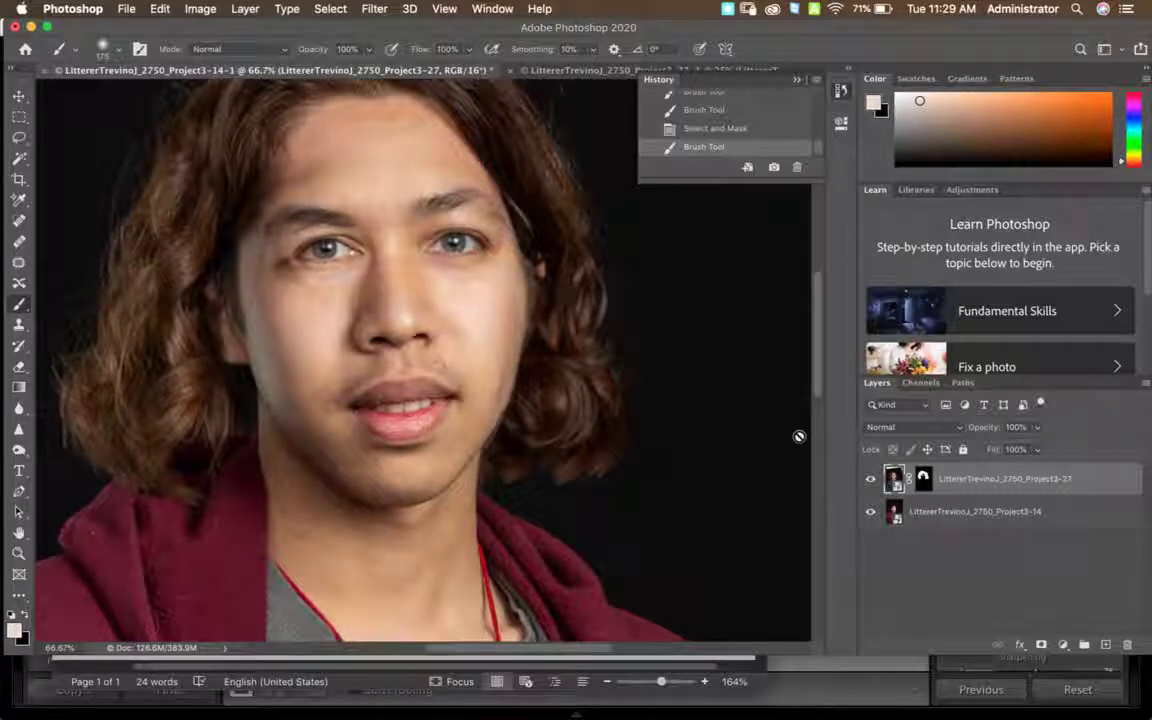
{"action": "scroll", "coordinate": [799, 437], "scroll_direction": "right", "scroll_amount": 3}
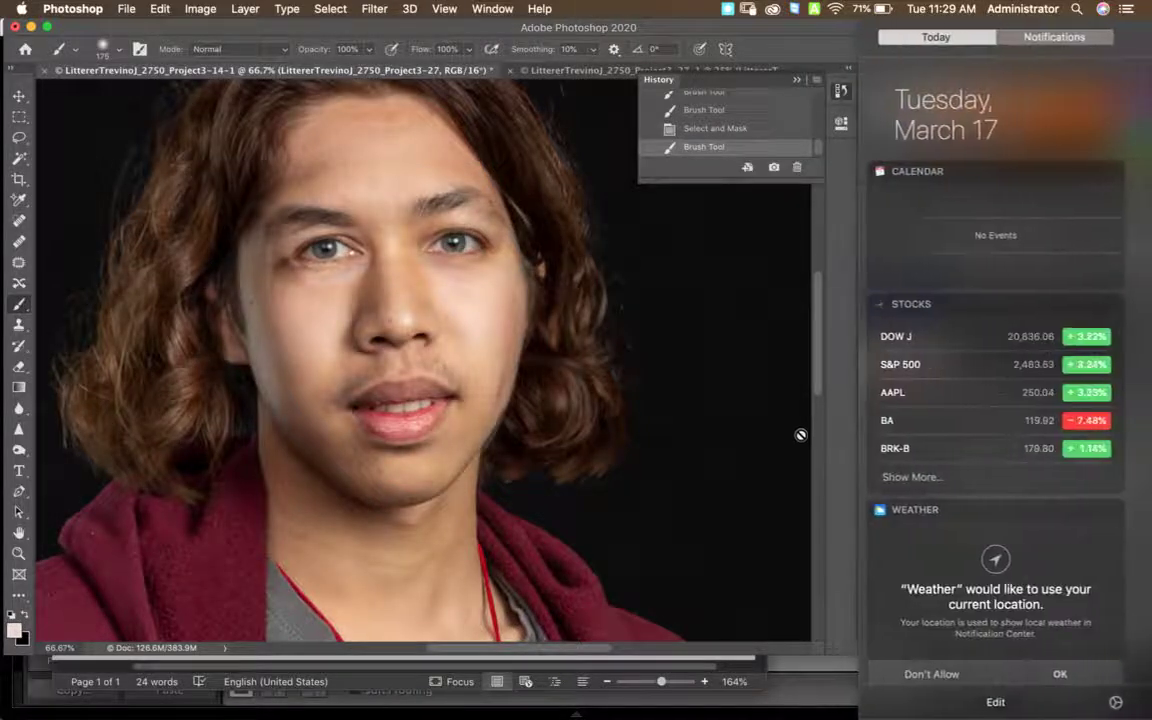
{"action": "scroll", "coordinate": [799, 437], "scroll_direction": "left", "scroll_amount": 3}
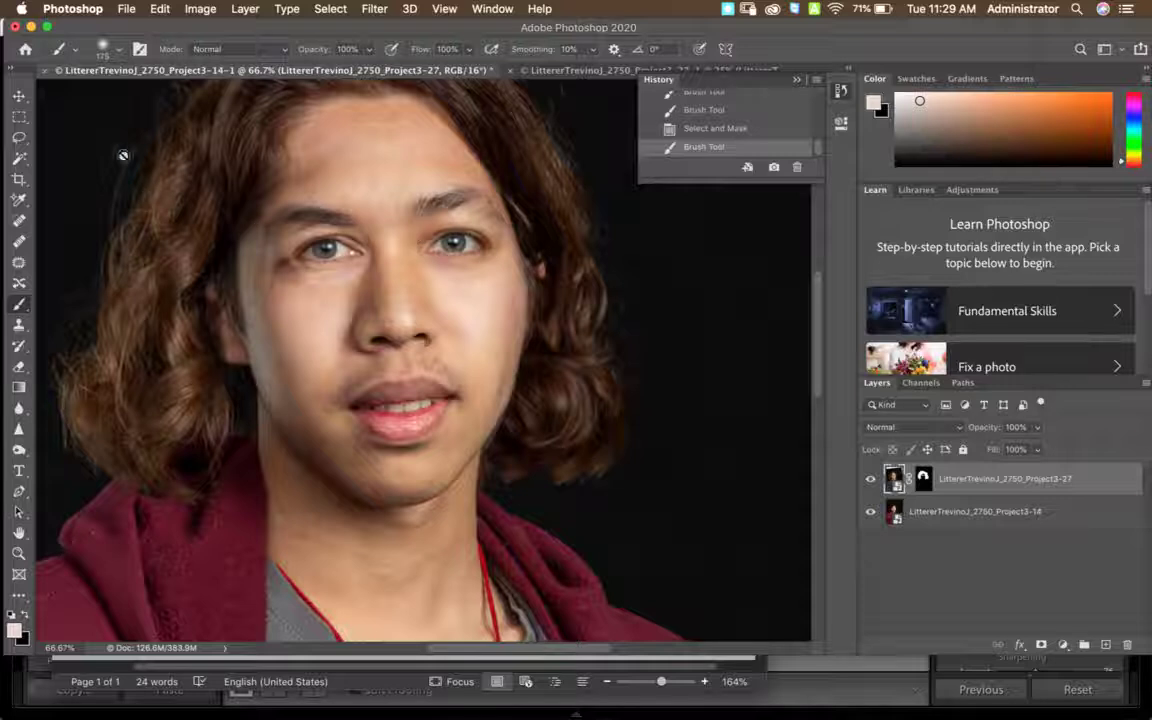
{"action": "left_click", "coordinate": [22, 117]}
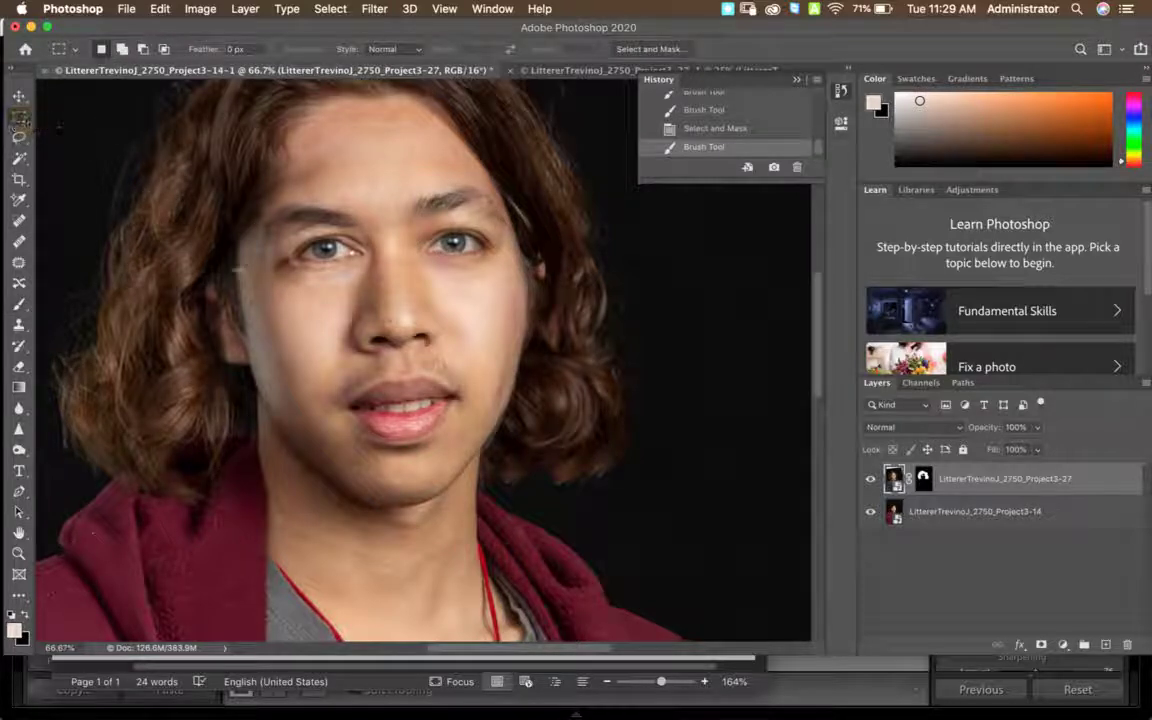
{"action": "left_click_drag", "start_coordinate": [172, 182], "coordinate": [605, 322]}
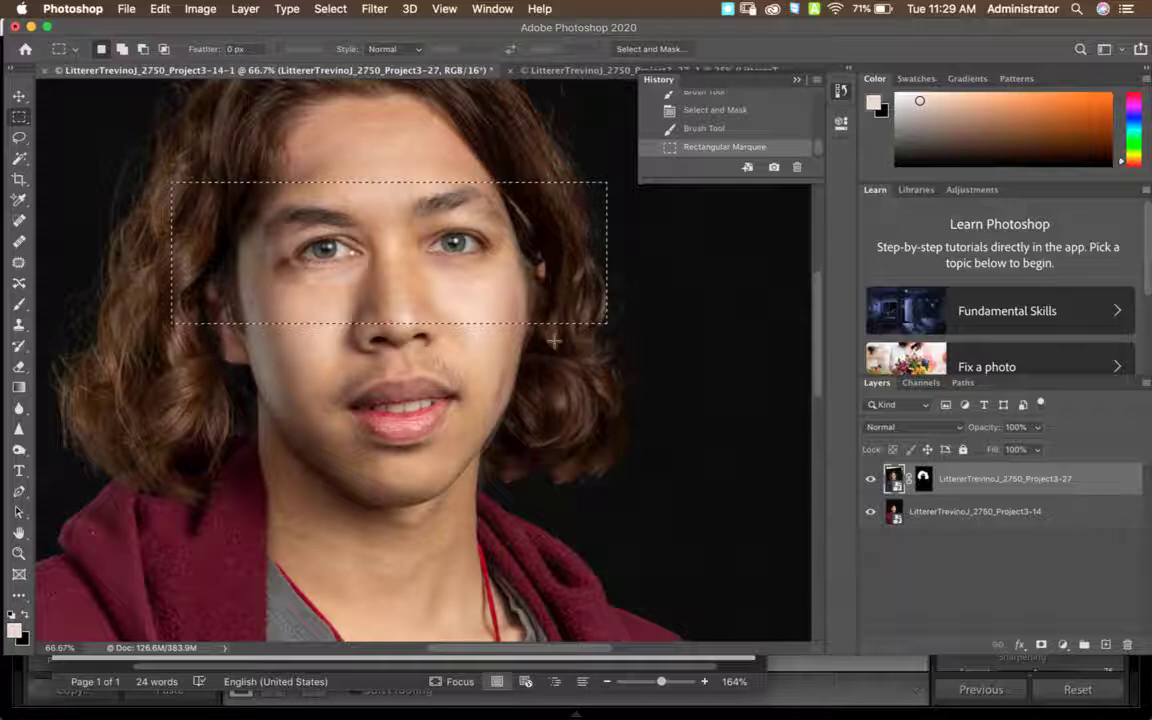
{"action": "key", "text": "ctrl+j"}
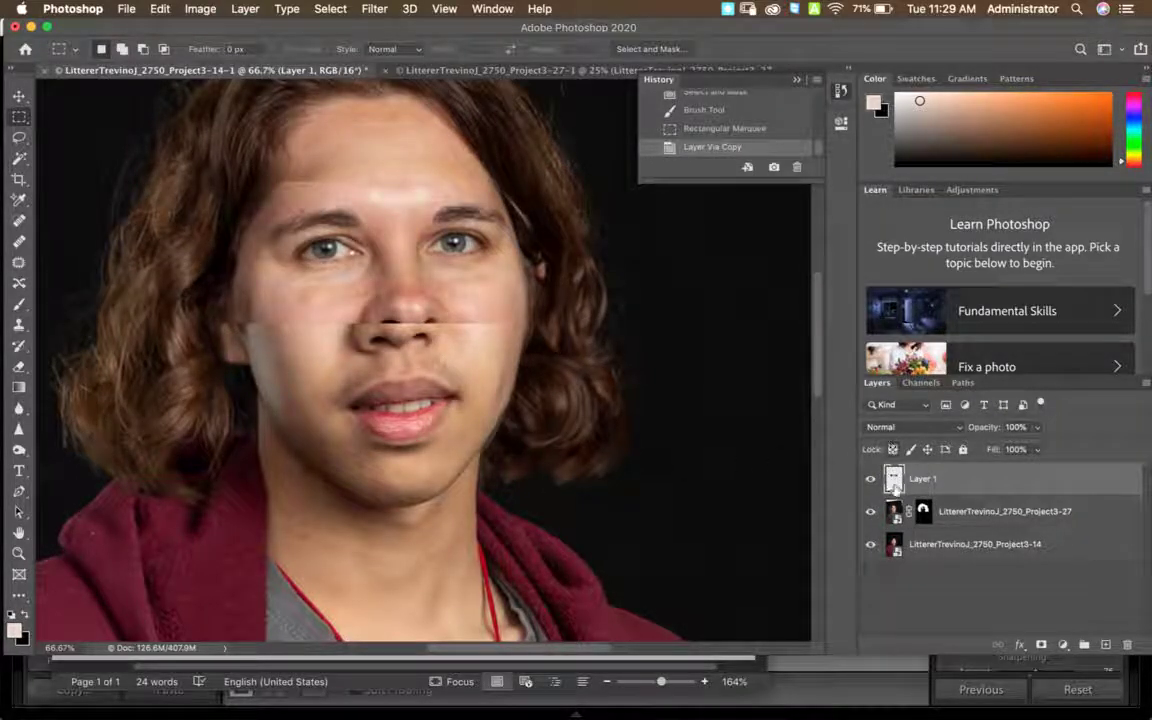
{"action": "double_click", "coordinate": [926, 479]}
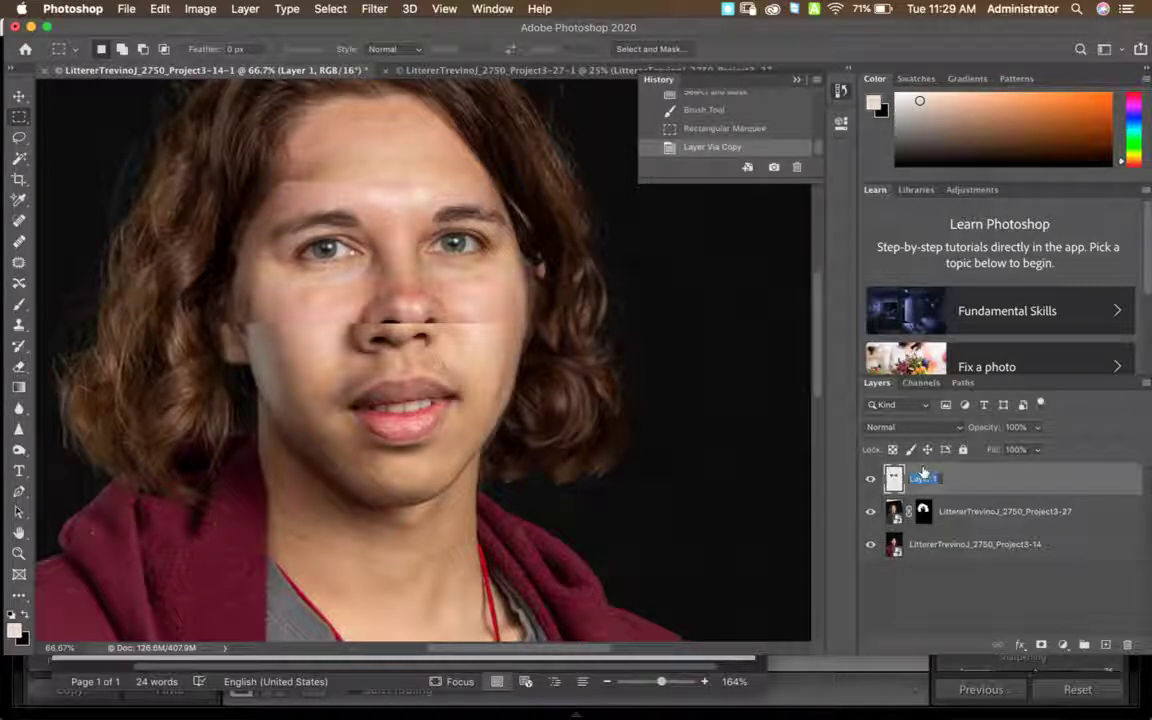
{"action": "type", "text": "eyes"}
{"action": "key", "text": "Return"}
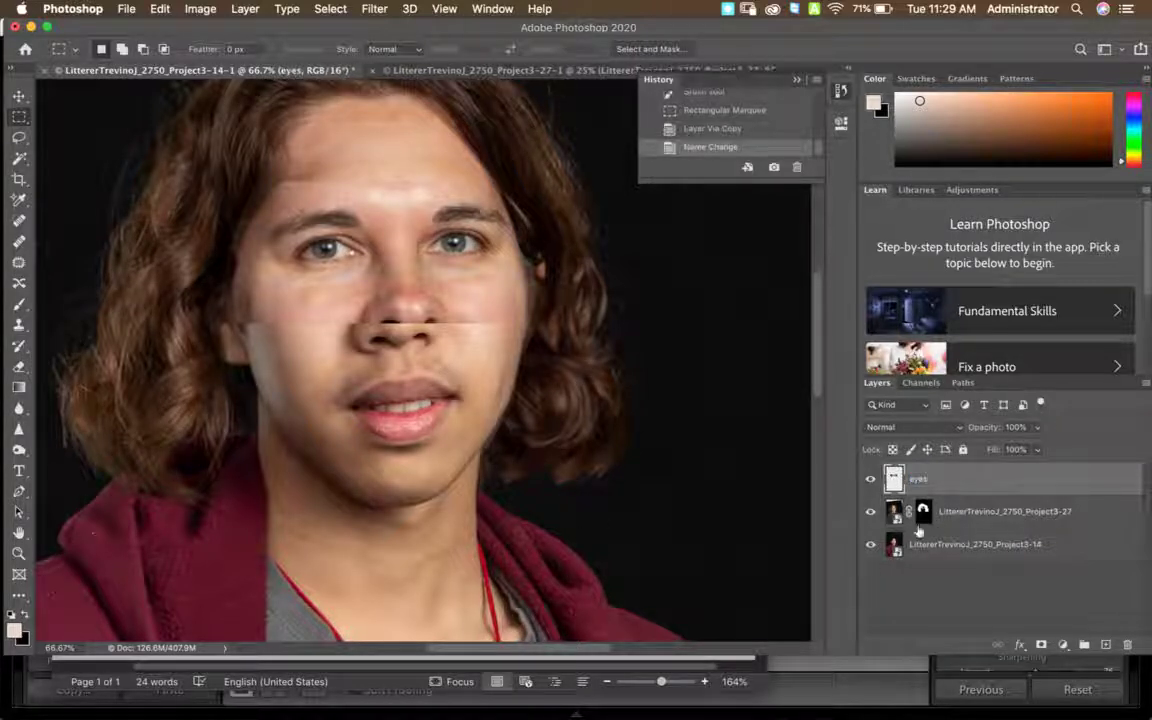
Hide the blouse layer and lower the eyes layer's opacity to 61%.
{"action": "left_click", "coordinate": [870, 511]}
{"action": "left_click", "coordinate": [1036, 428]}
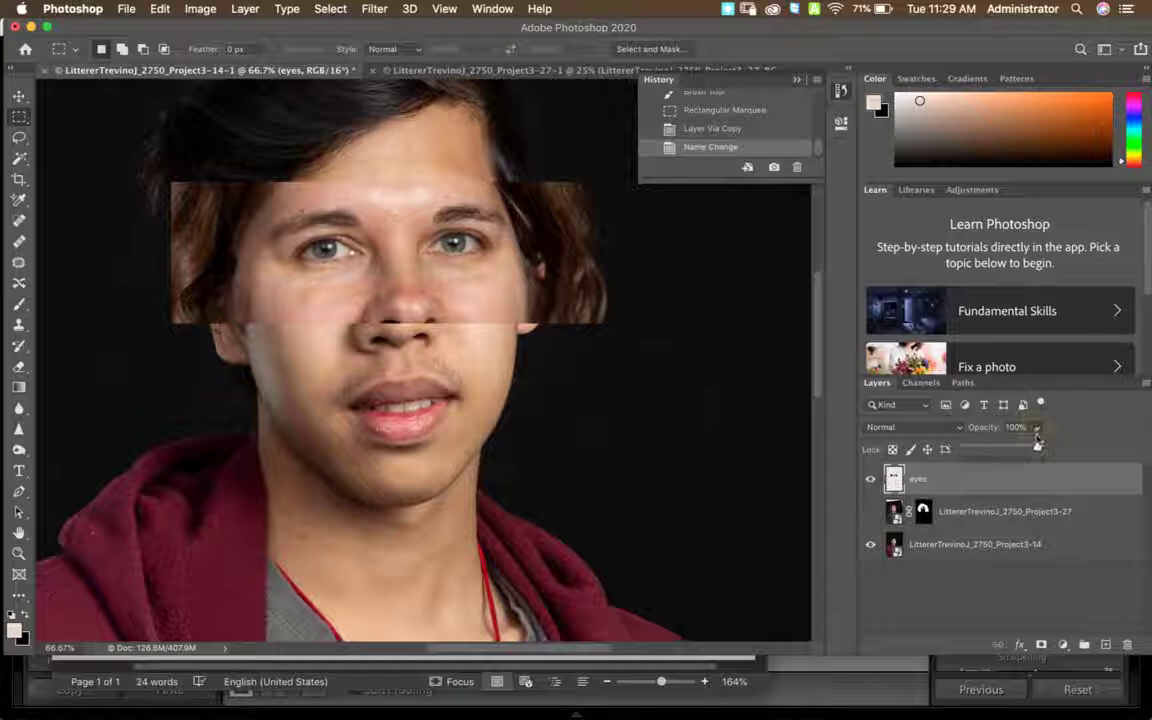
{"action": "left_click_drag", "start_coordinate": [1036, 447], "coordinate": [1008, 447]}
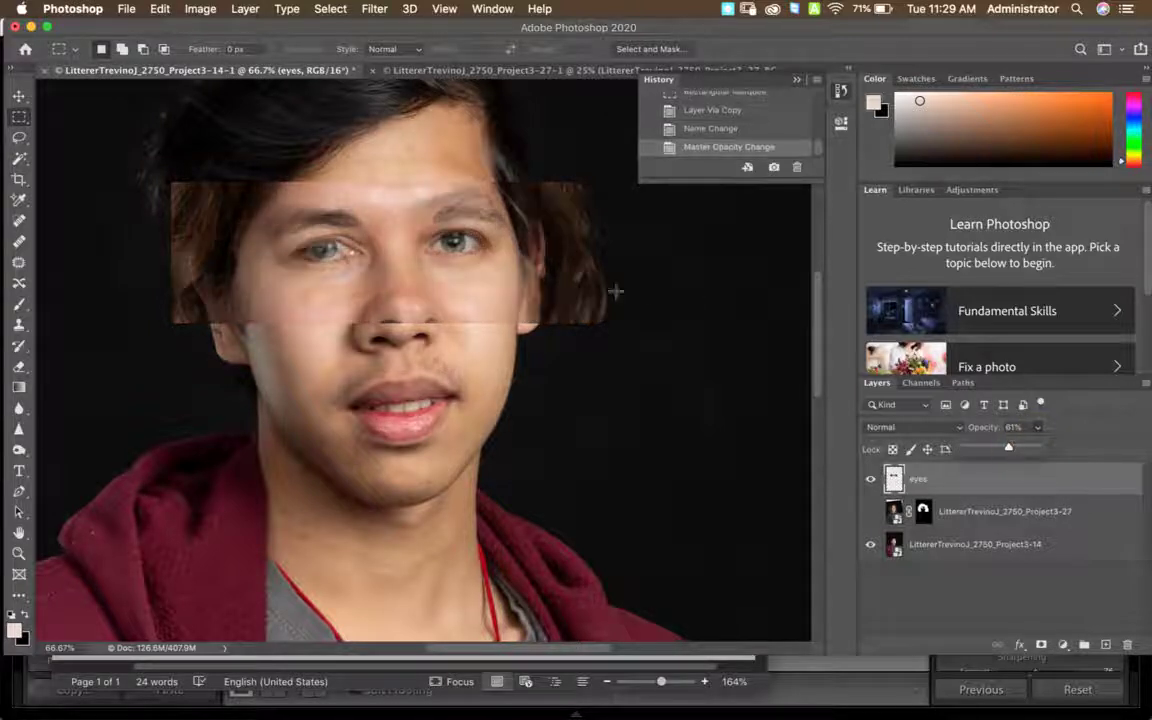
Align the eyes layer with the hoodie portrait's eyes by moving it, rotating it about -6.33° and stretching it slightly with Free Transform.
{"action": "key", "text": "v"}
{"action": "left_click_drag", "start_coordinate": [550, 285], "coordinate": [548, 317]}
{"action": "key", "text": "super+t"}
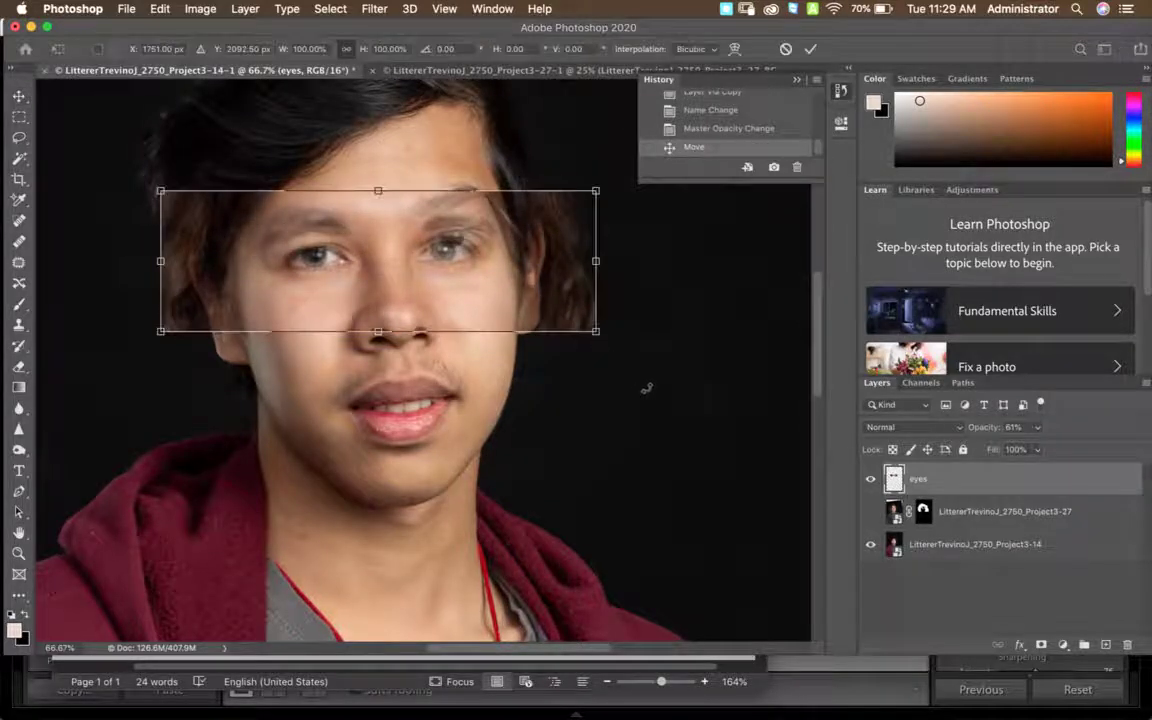
{"action": "left_click_drag", "start_coordinate": [646, 388], "coordinate": [664, 366]}
{"action": "left_click_drag", "start_coordinate": [478, 293], "coordinate": [483, 284]}
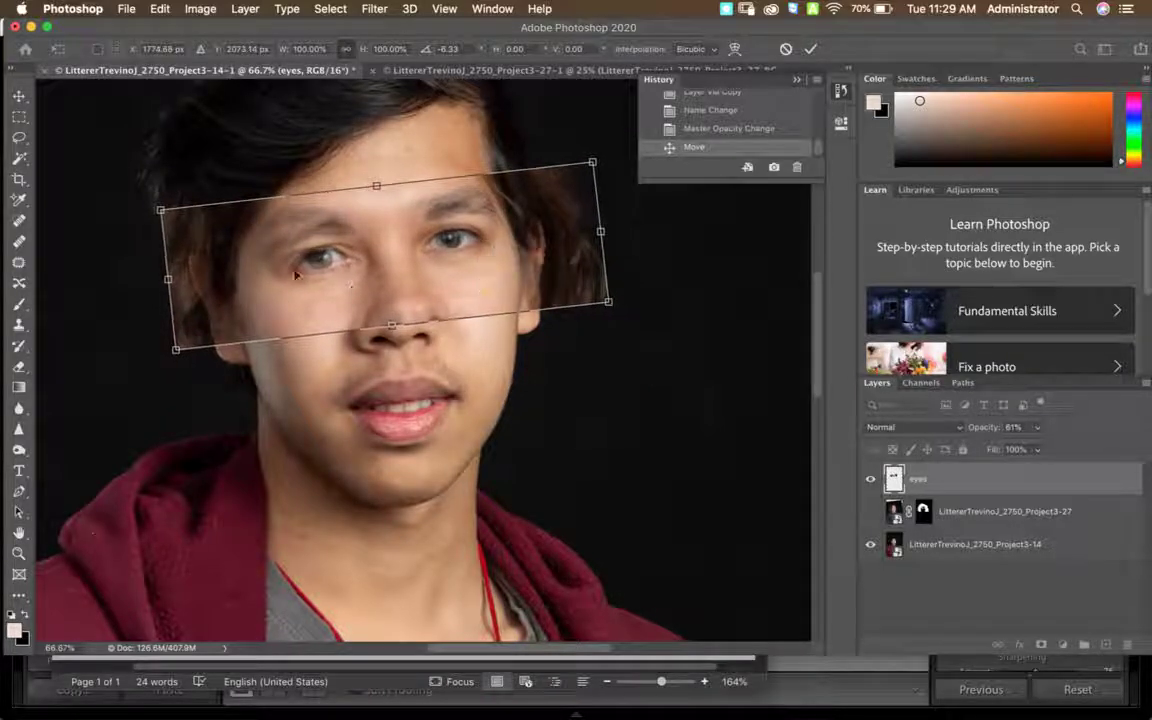
{"action": "left_click_drag", "start_coordinate": [163, 316], "coordinate": [151, 319]}
{"action": "key", "text": "Return"}
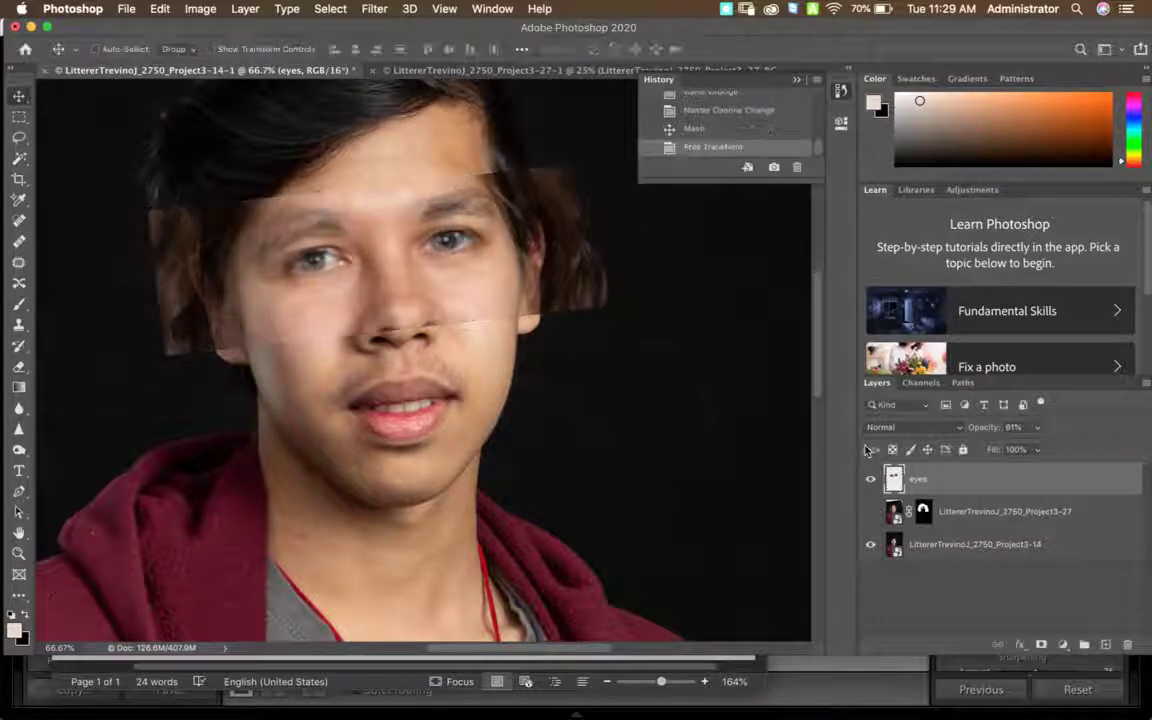
Set the eyes layer's opacity to 100% and show the blouse layer.
{"action": "left_click", "coordinate": [1038, 427]}
{"action": "left_click_drag", "start_coordinate": [1036, 446], "coordinate": [1085, 452]}
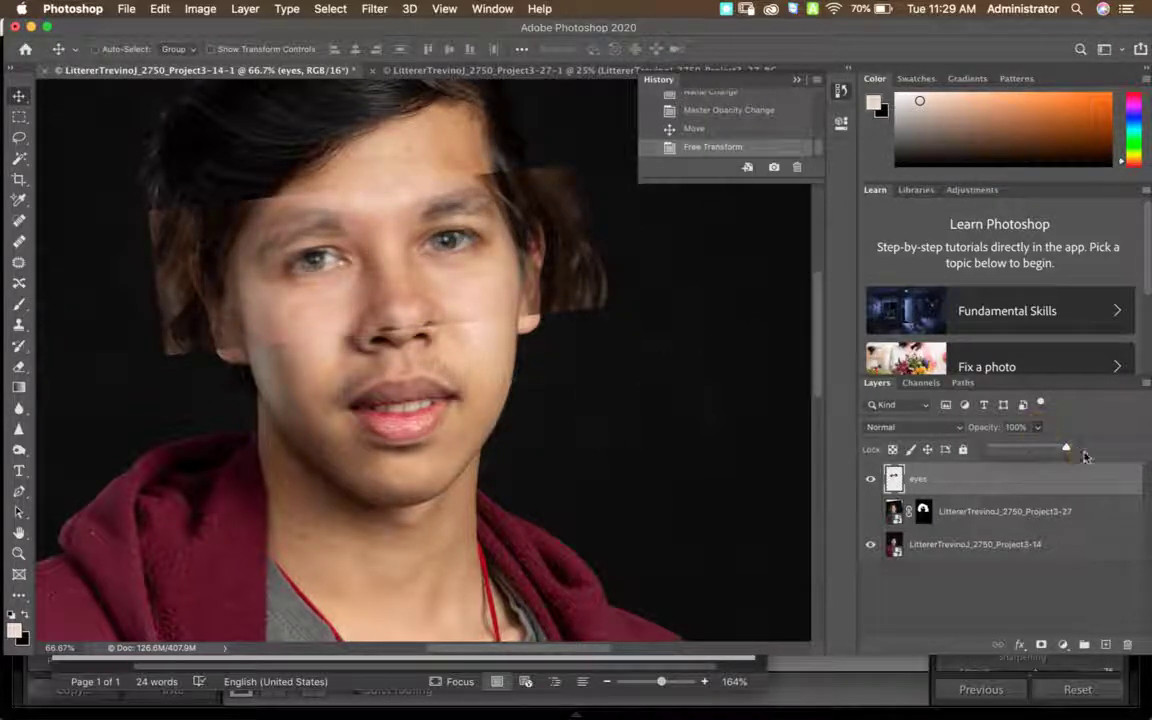
{"action": "left_click", "coordinate": [870, 511]}
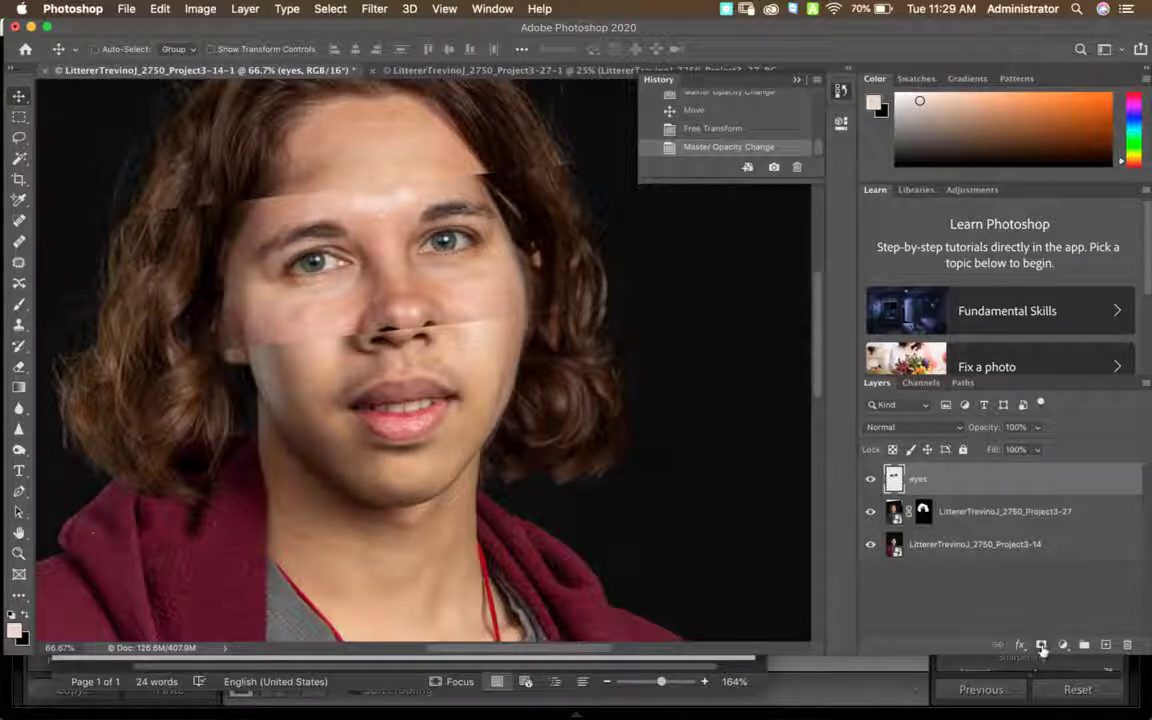
Add a black mask to the eyes layer, hide the blouse layer, and paint white over both eyes with the 175 px brush.
{"action": "left_click", "coordinate": [1041, 646], "text": "alt"}
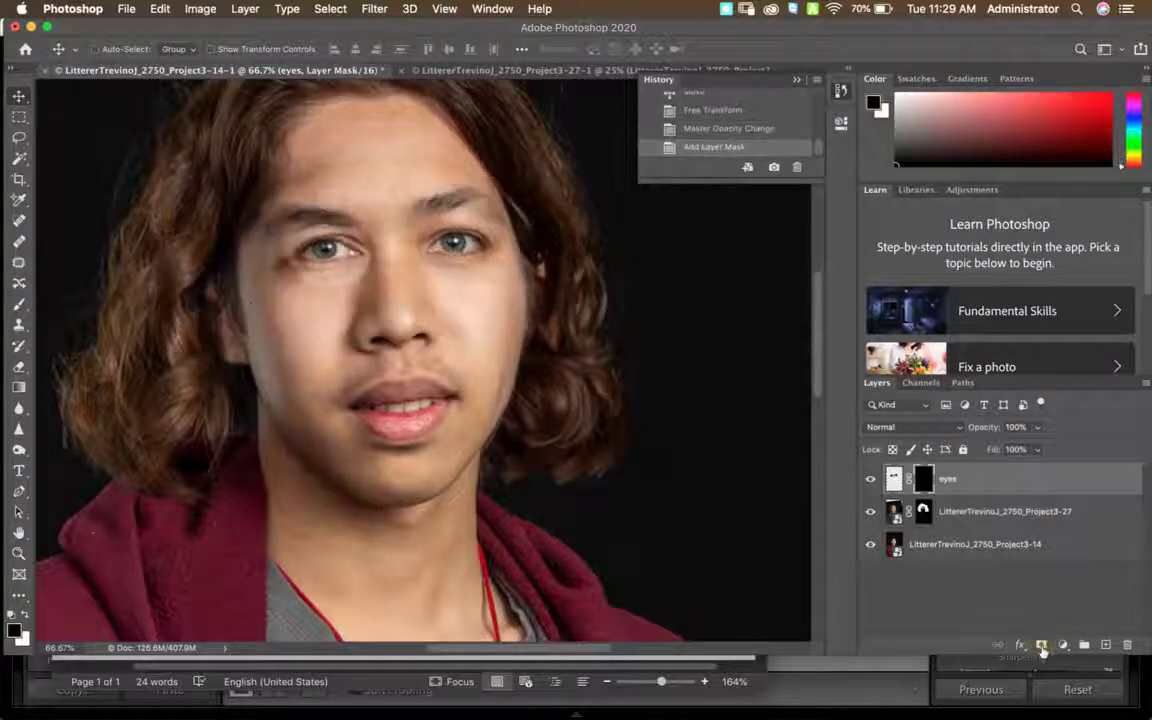
{"action": "left_click", "coordinate": [869, 512]}
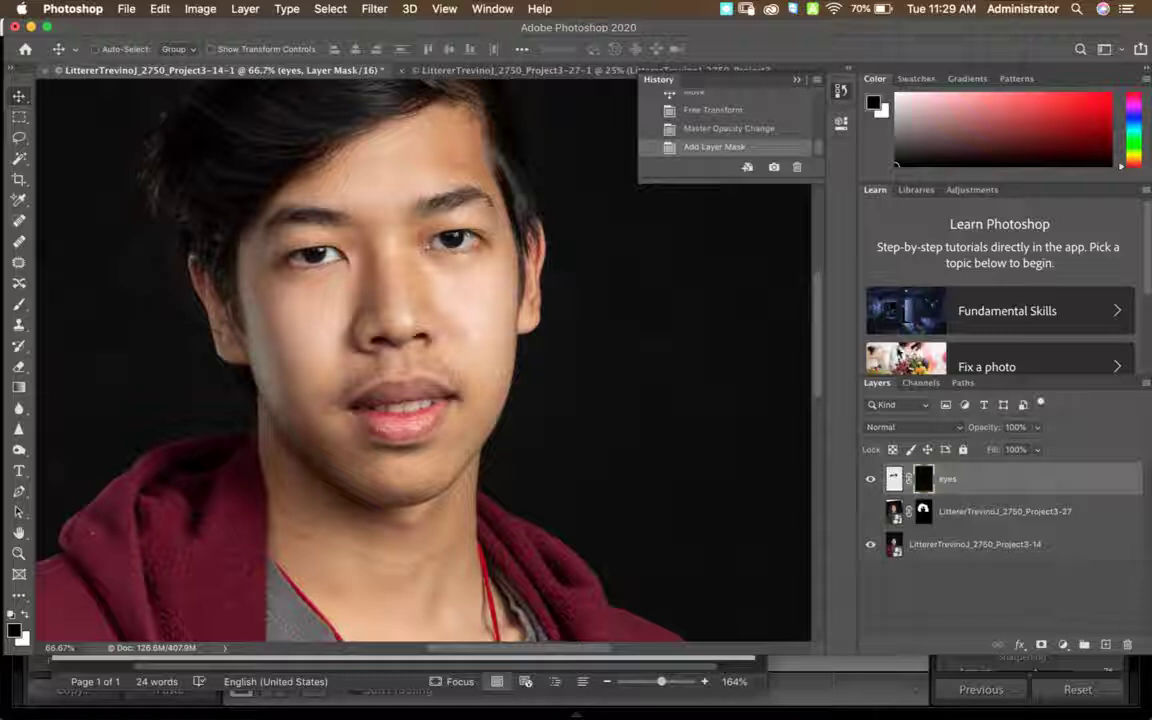
{"action": "key", "text": "b"}
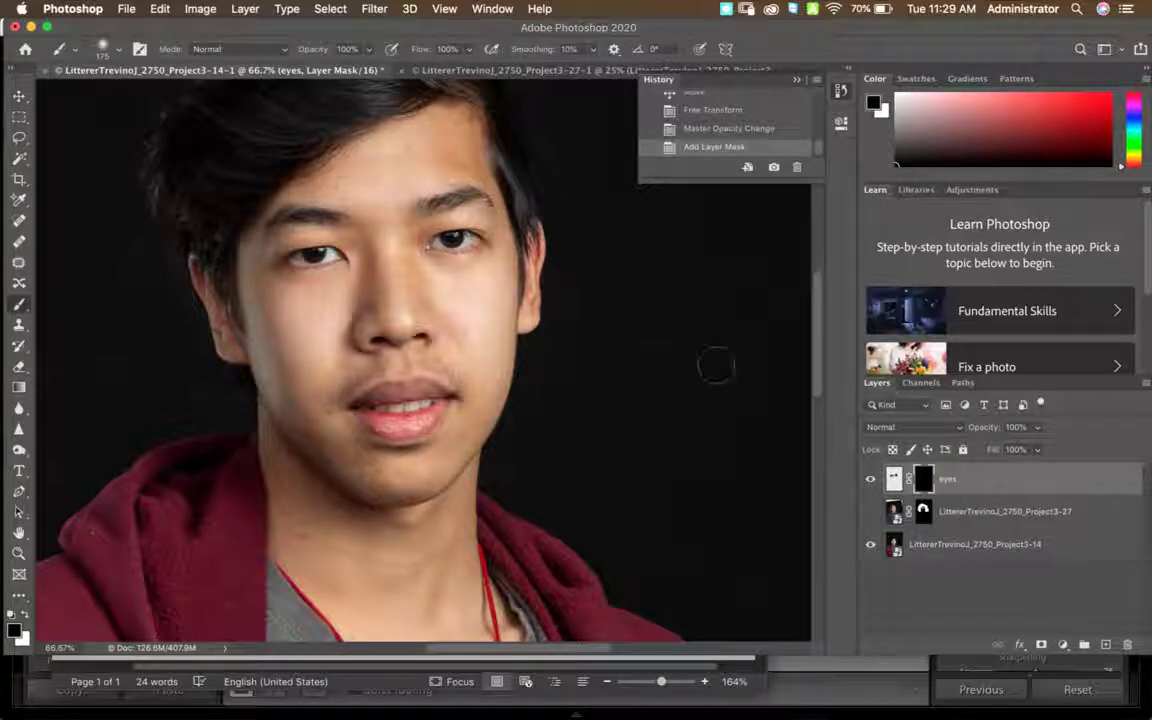
{"action": "key", "text": "x"}
{"action": "left_click", "coordinate": [315, 257]}
{"action": "mouse_move", "coordinate": [315, 257]}
{"action": "left_mouse_down"}
{"action": "mouse_move", "coordinate": [282, 247]}
{"action": "mouse_move", "coordinate": [266, 258]}
{"action": "mouse_move", "coordinate": [308, 246]}
{"action": "mouse_move", "coordinate": [288, 236]}
{"action": "mouse_move", "coordinate": [425, 218]}
{"action": "mouse_move", "coordinate": [413, 215]}
{"action": "mouse_move", "coordinate": [450, 240]}
{"action": "left_mouse_up"}
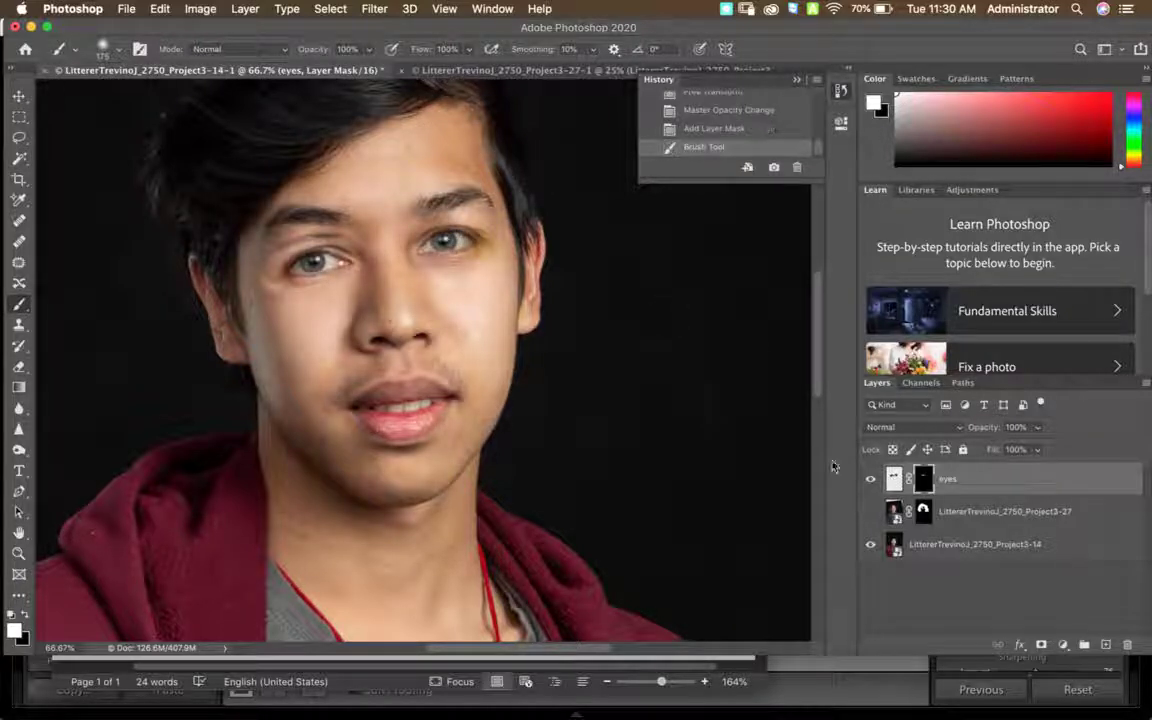
With the eyes layer hidden and the blouse layer shown, paint black over both eyes on the blouse layer's mask.
{"action": "left_click", "coordinate": [870, 479]}
{"action": "left_click", "coordinate": [870, 512]}
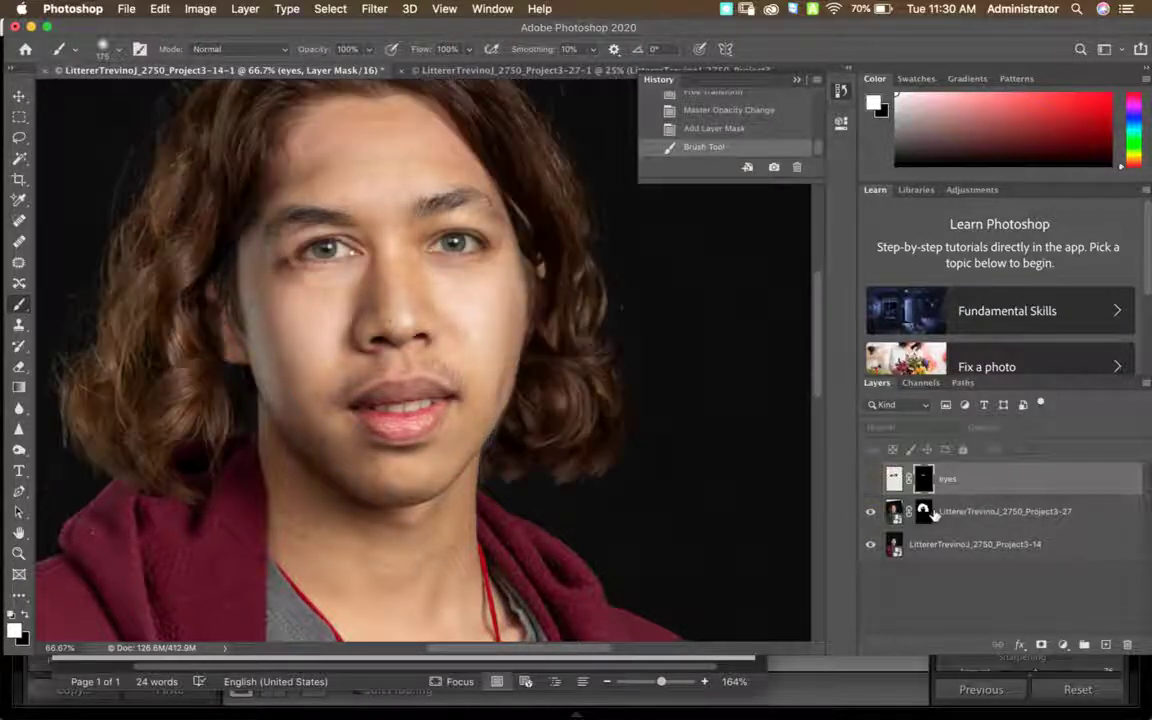
{"action": "key", "text": "x"}
{"action": "left_click", "coordinate": [924, 513]}
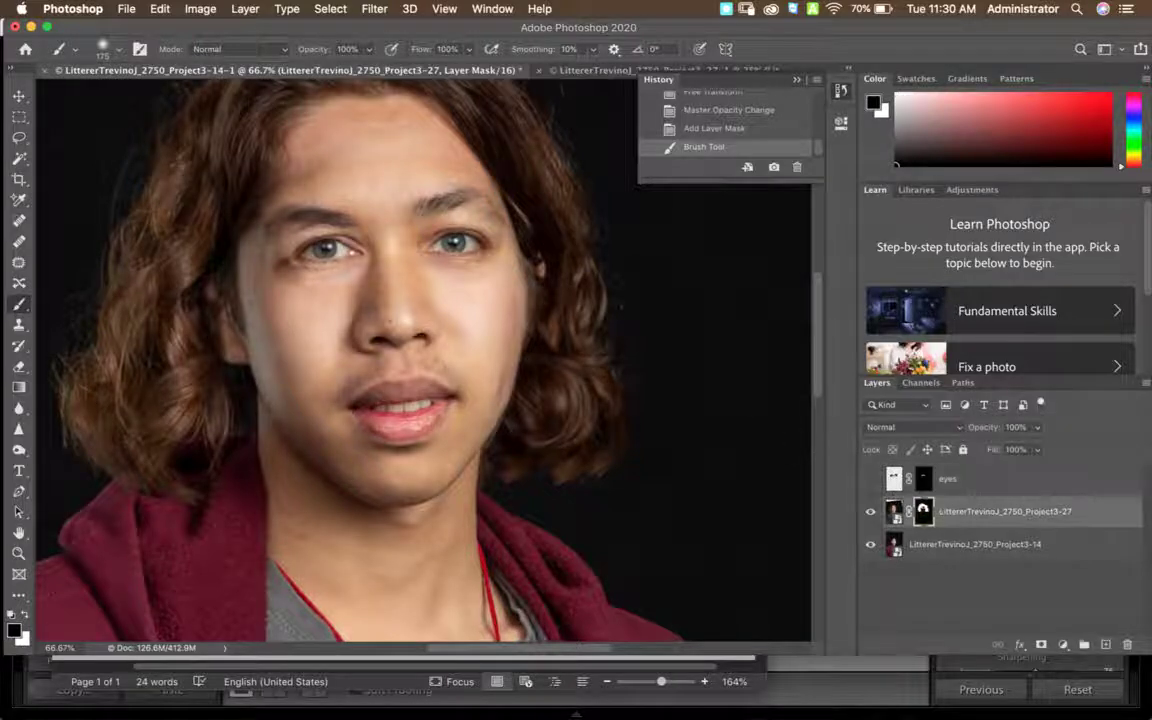
{"action": "mouse_move", "coordinate": [308, 254]}
{"action": "left_mouse_down"}
{"action": "mouse_move", "coordinate": [330, 240]}
{"action": "mouse_move", "coordinate": [318, 247]}
{"action": "mouse_move", "coordinate": [428, 230]}
{"action": "mouse_move", "coordinate": [455, 240]}
{"action": "left_mouse_up"}
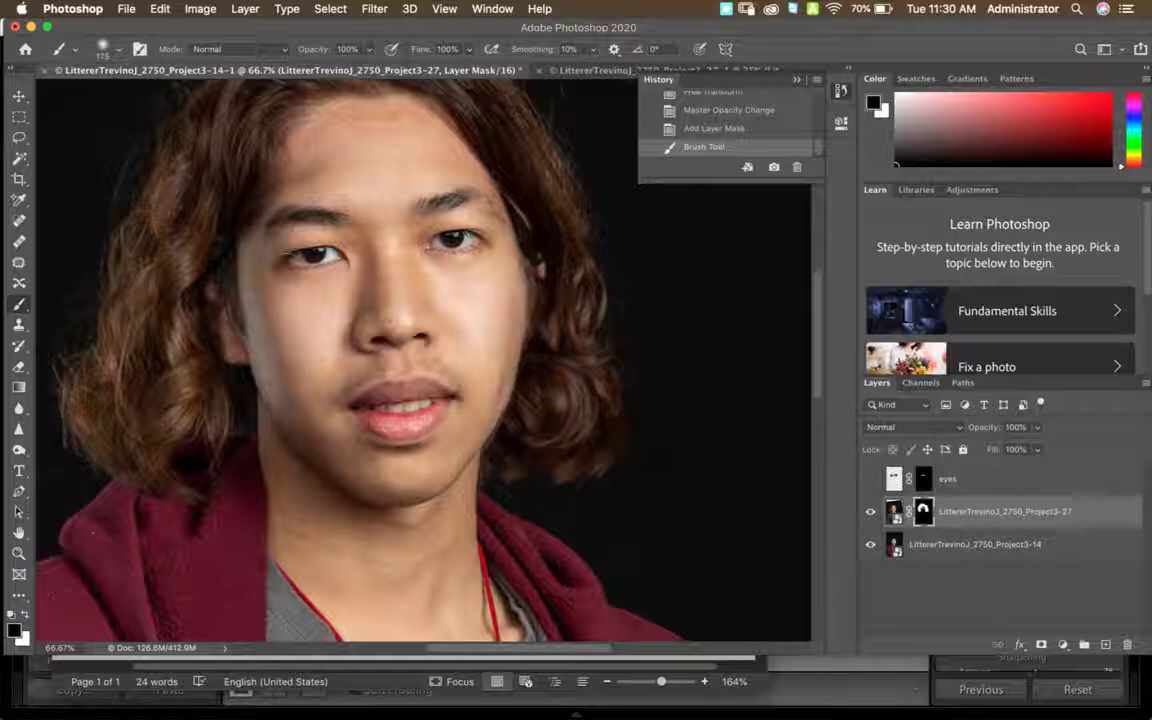
{"action": "left_click", "coordinate": [643, 398]}
{"action": "left_click", "coordinate": [481, 258]}
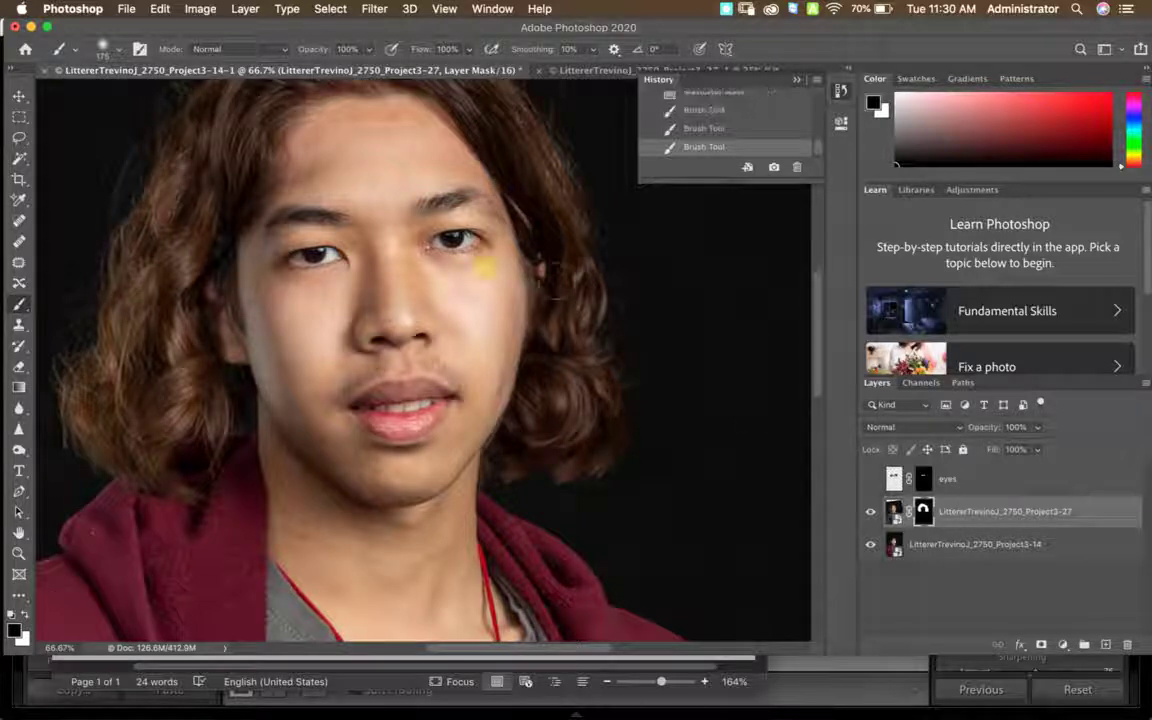
Show the eyes layer and retouch its mask around the left eye and brow with a 90 px brush, alternating black and white.
{"action": "left_click", "coordinate": [870, 479]}
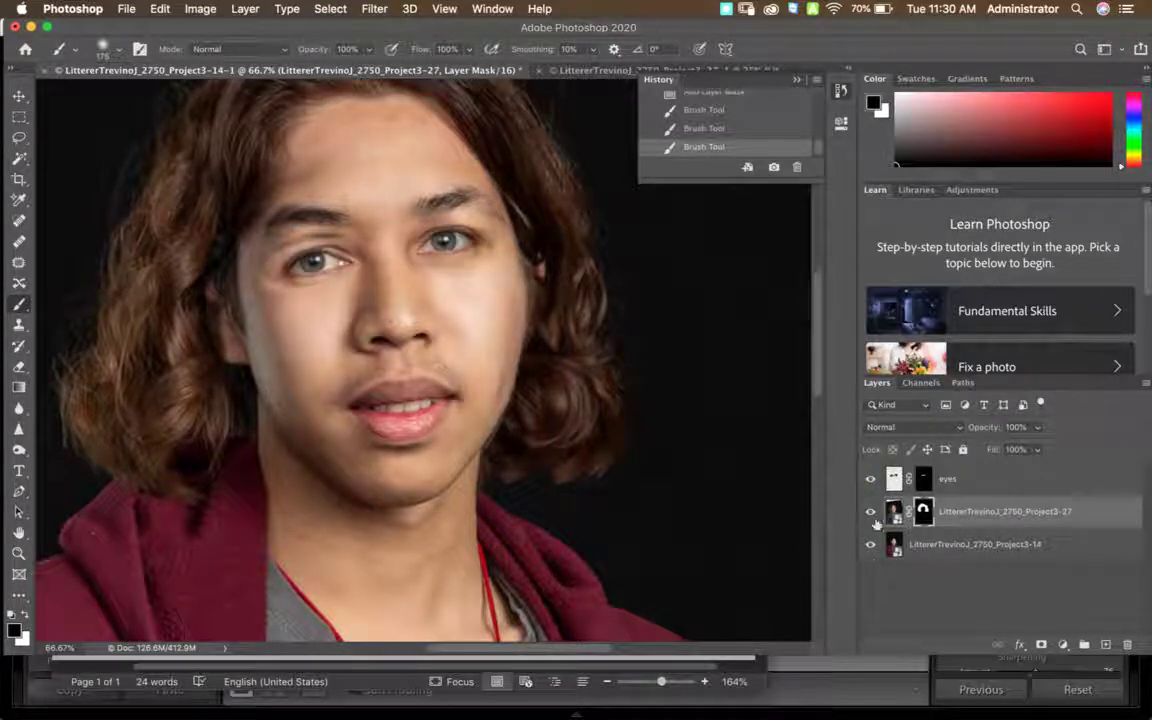
{"action": "left_click", "coordinate": [923, 479]}
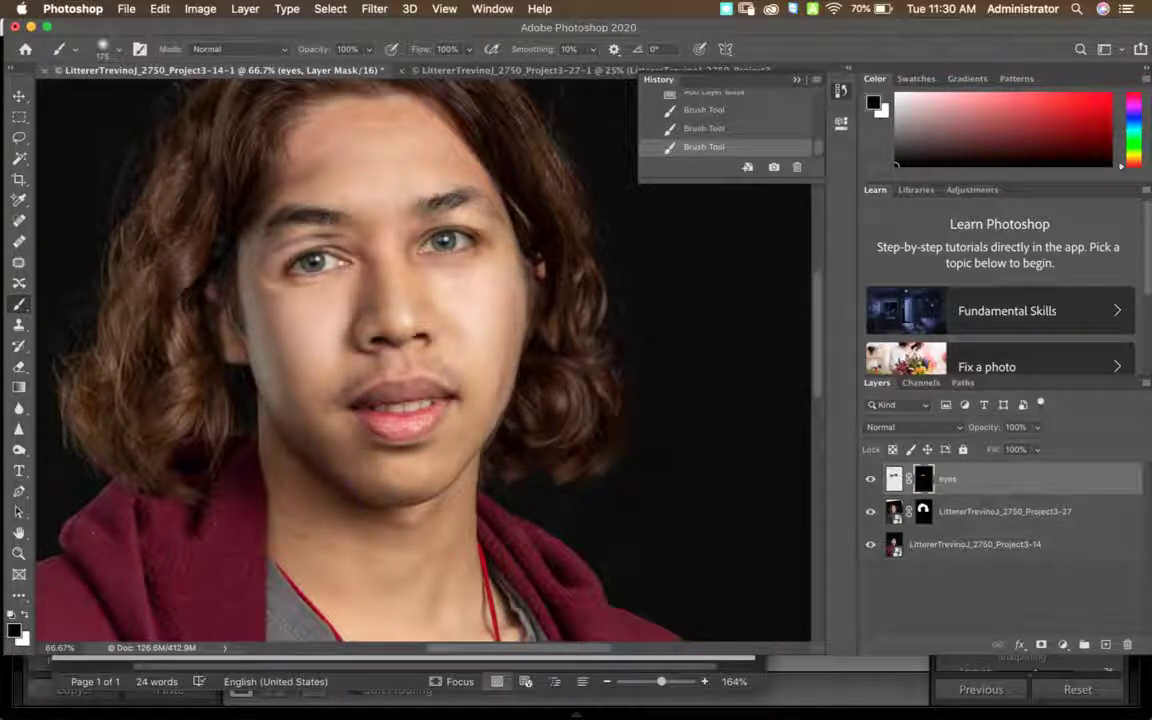
{"action": "key", "text": "bracketleft"}
{"action": "key", "text": "bracketleft"}
{"action": "key", "text": "bracketleft"}
{"action": "key", "text": "bracketleft"}
{"action": "left_click", "coordinate": [360, 227]}
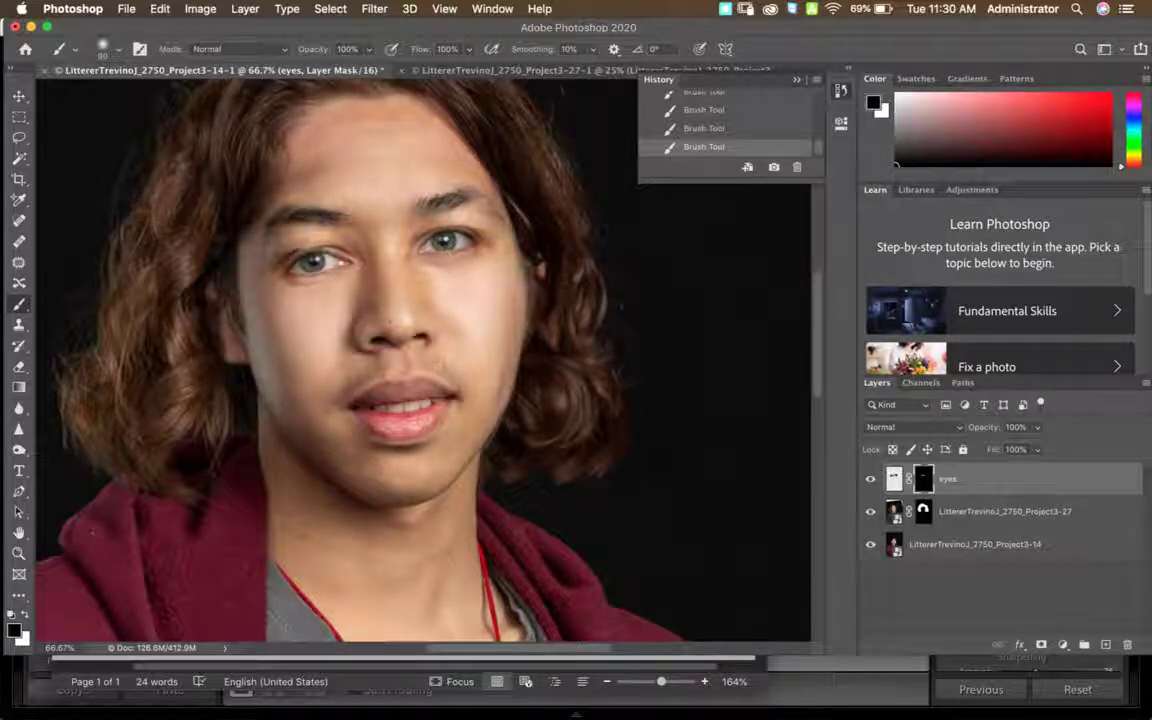
{"action": "key", "text": "x"}
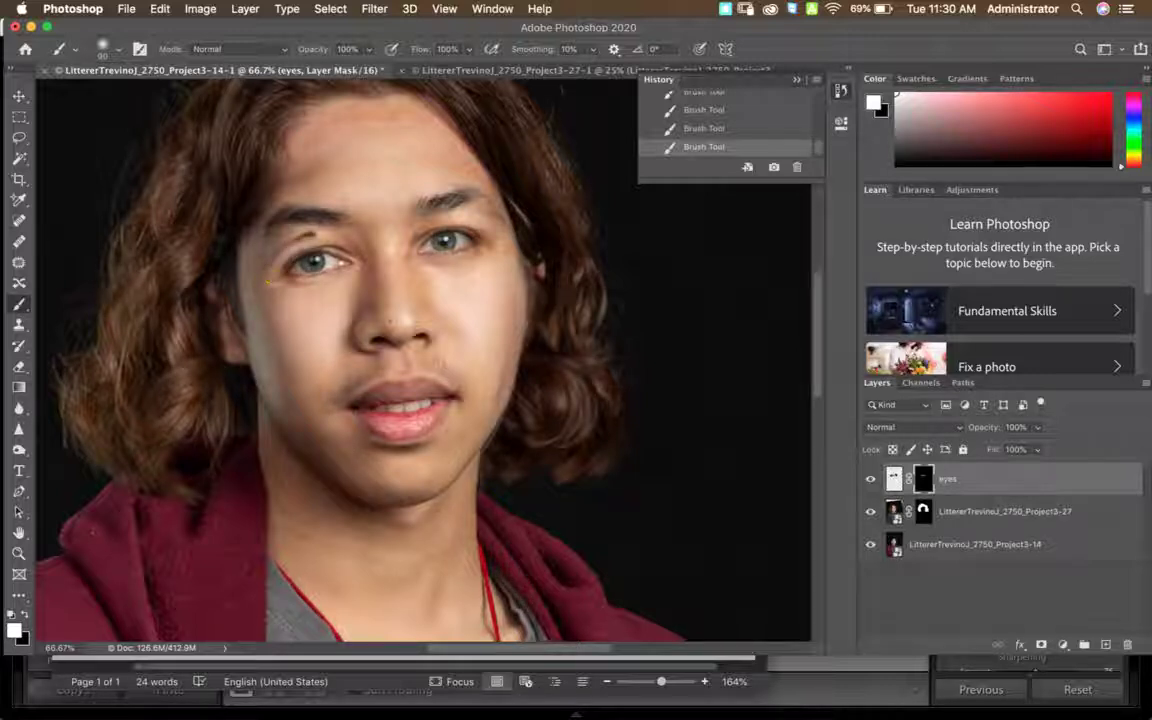
{"action": "key", "text": "x"}
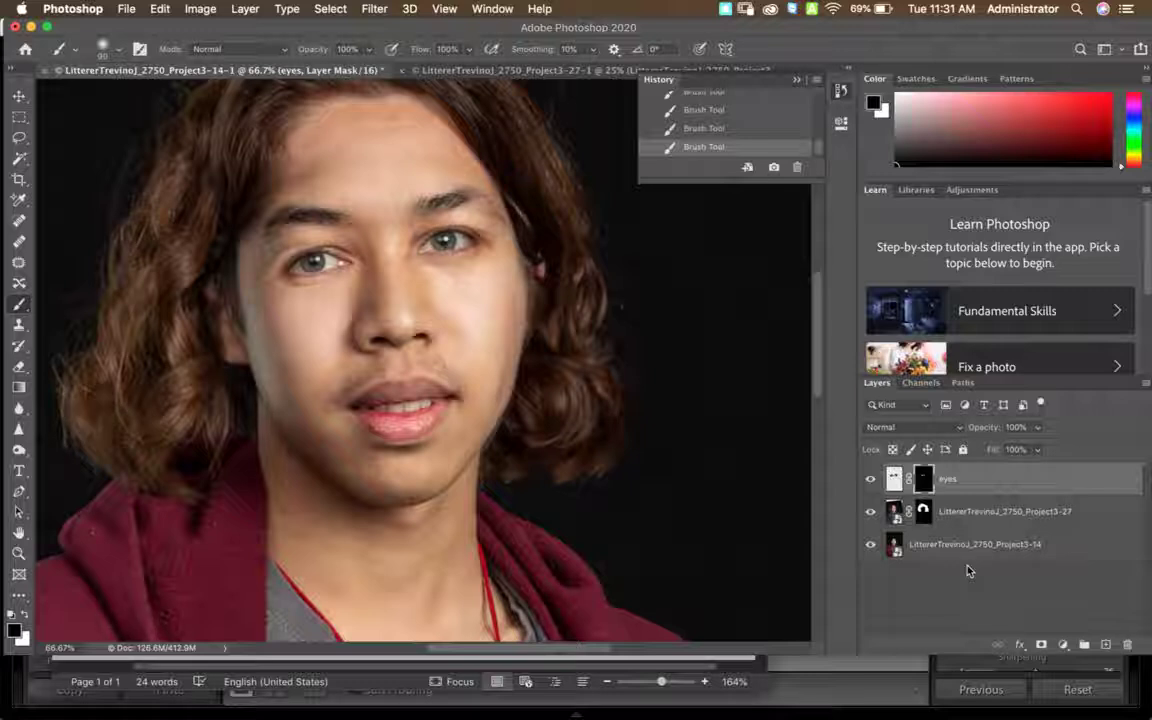
Switch to the Word notes and add the lines "Marquee tool or lasslo" and "Command J" below "Option click".
{"action": "mouse_move", "coordinate": [450, 712]}
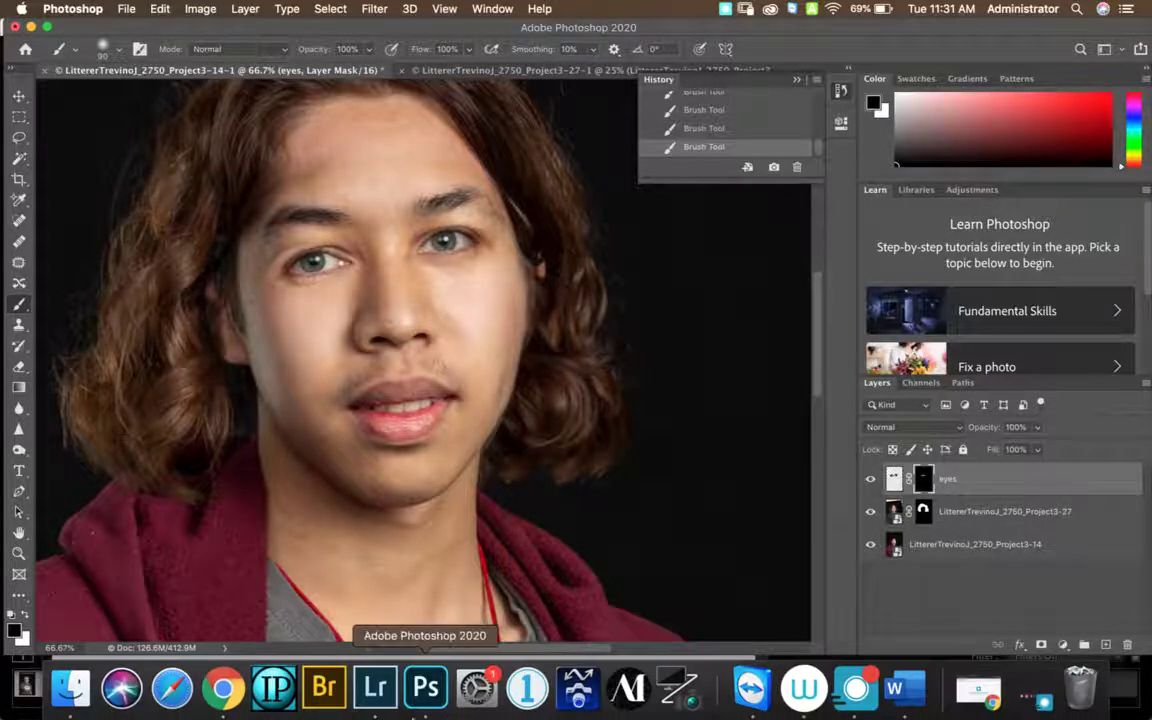
{"action": "left_click", "coordinate": [894, 688]}
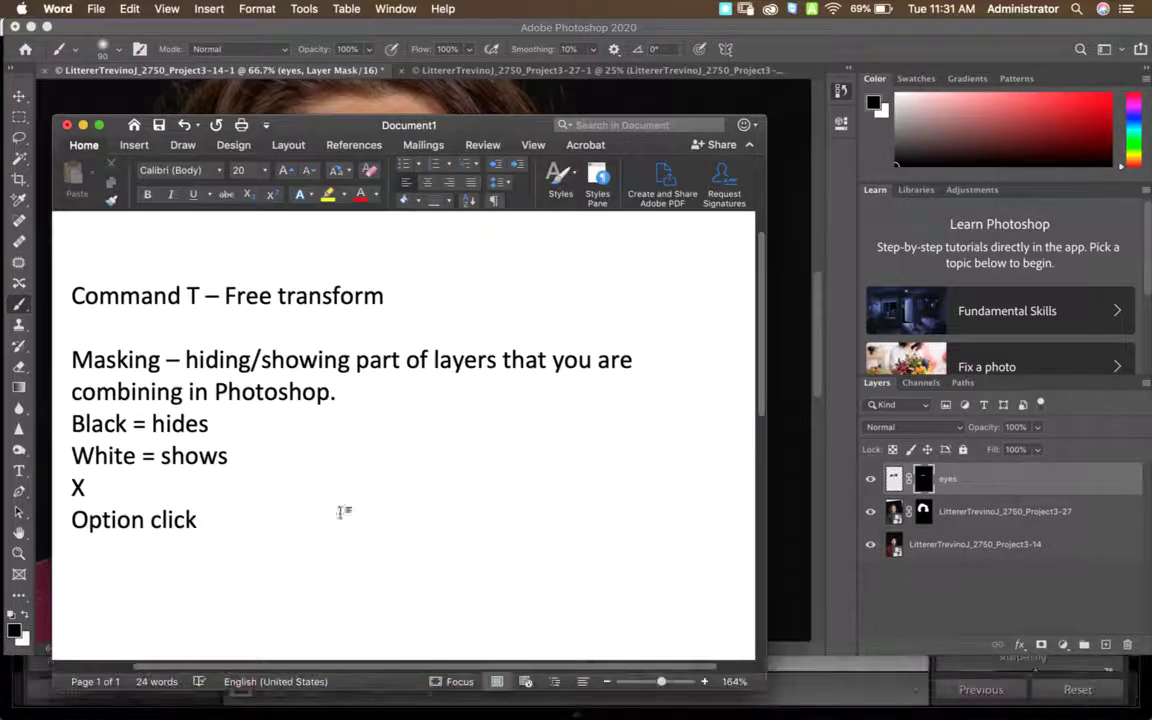
{"action": "key", "text": "Return"}
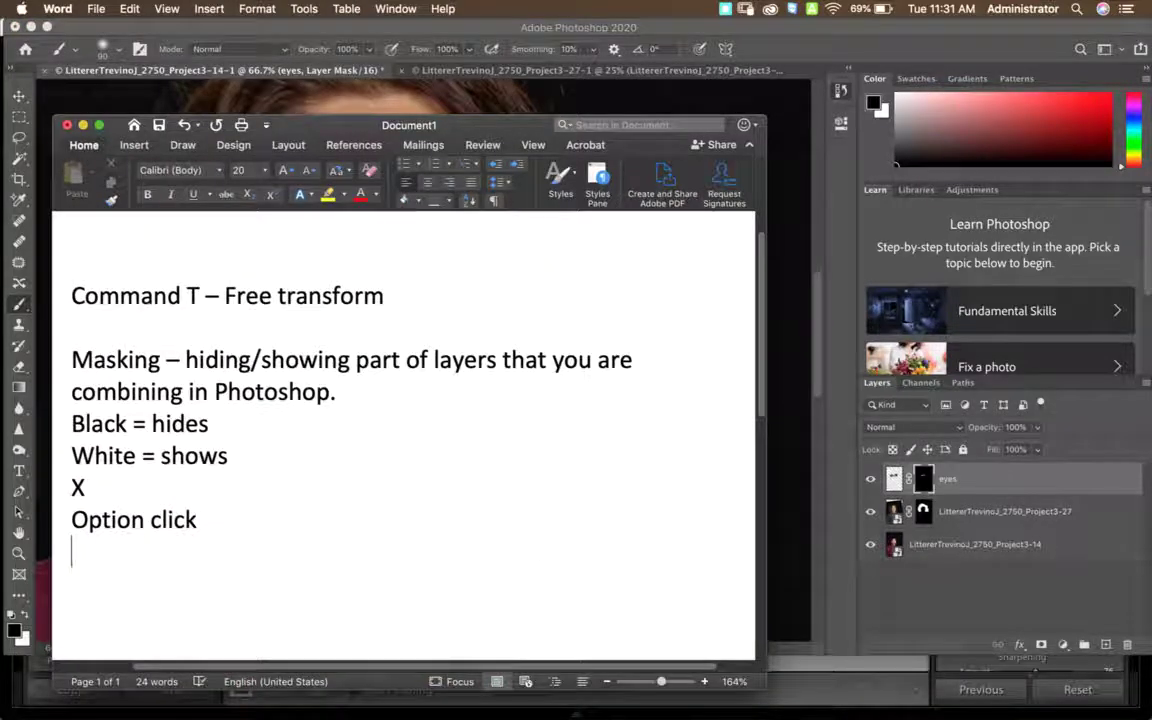
{"action": "type", "text": "M"}
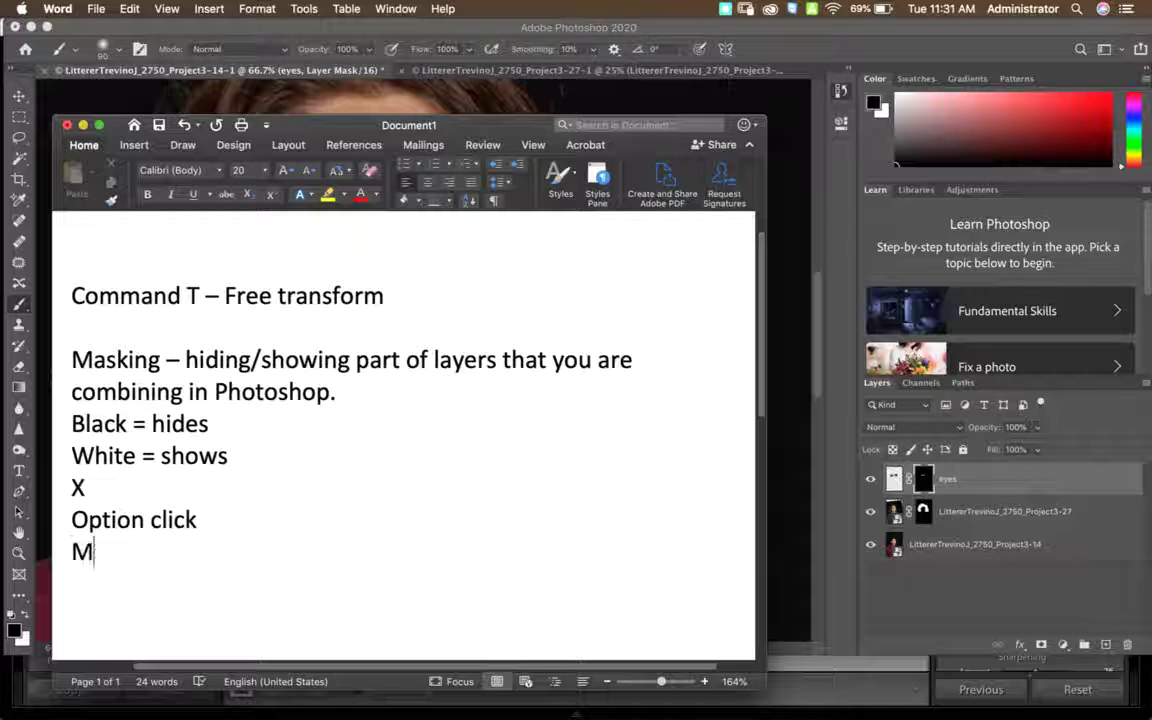
{"action": "type", "text": "arquee too"}
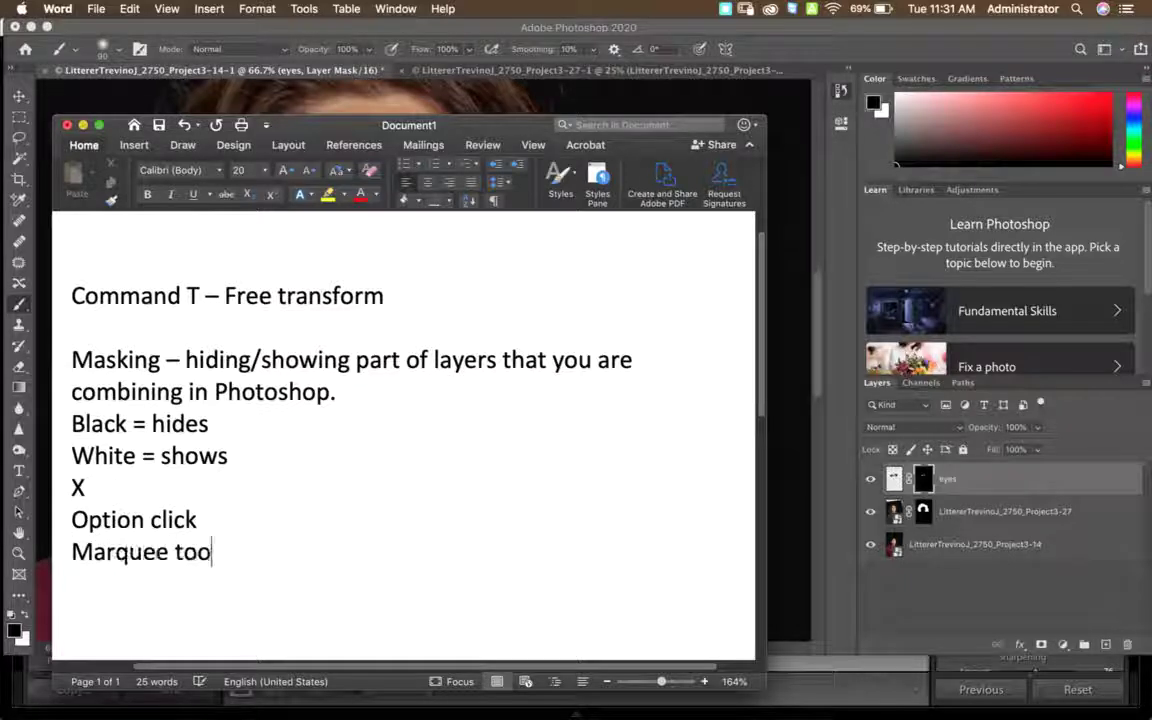
{"action": "type", "text": "l or lasslo"}
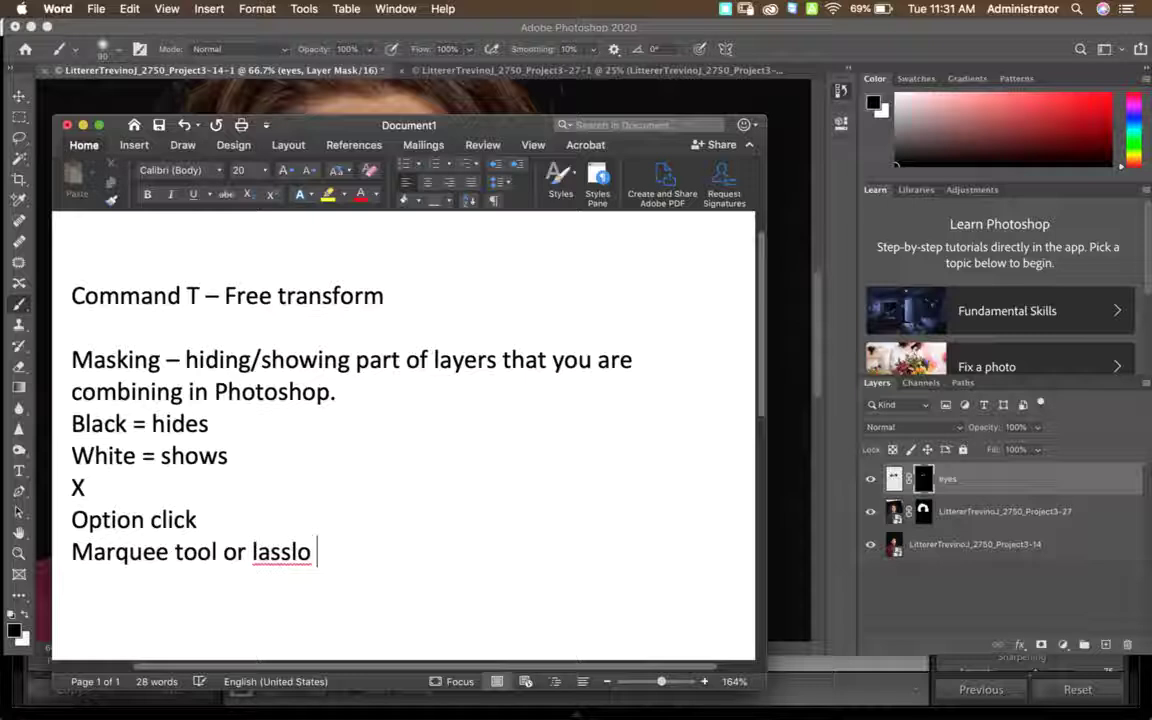
{"action": "key", "text": "Return"}
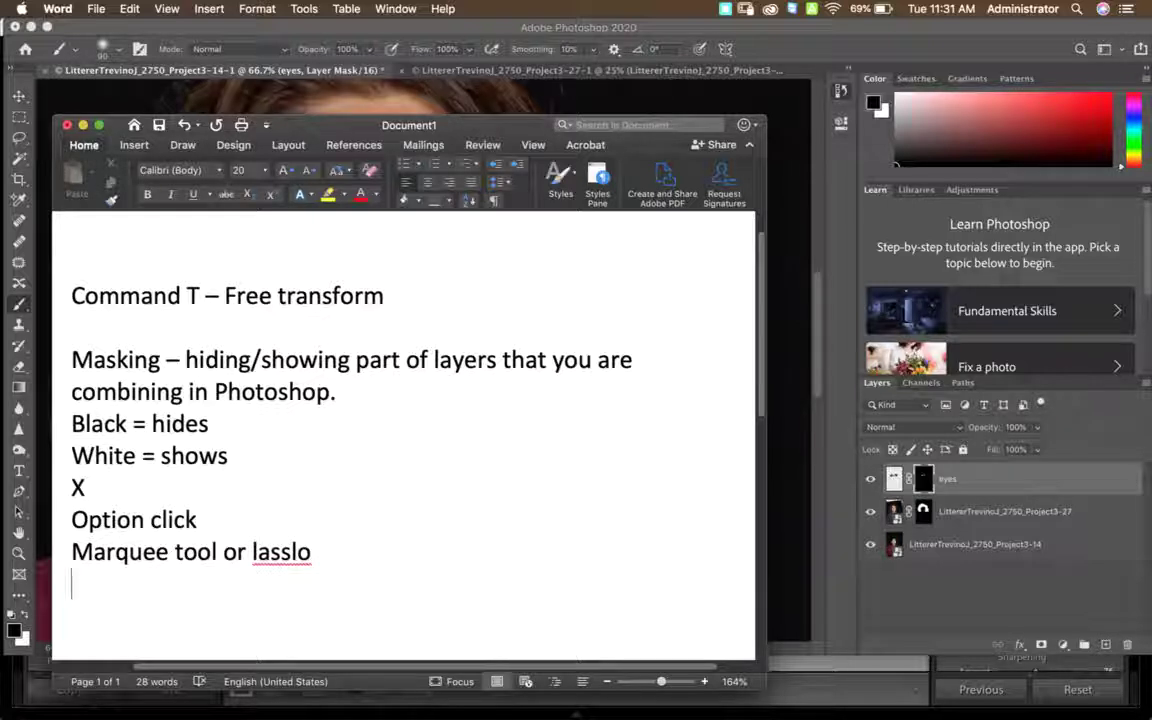
{"action": "type", "text": "Command J"}
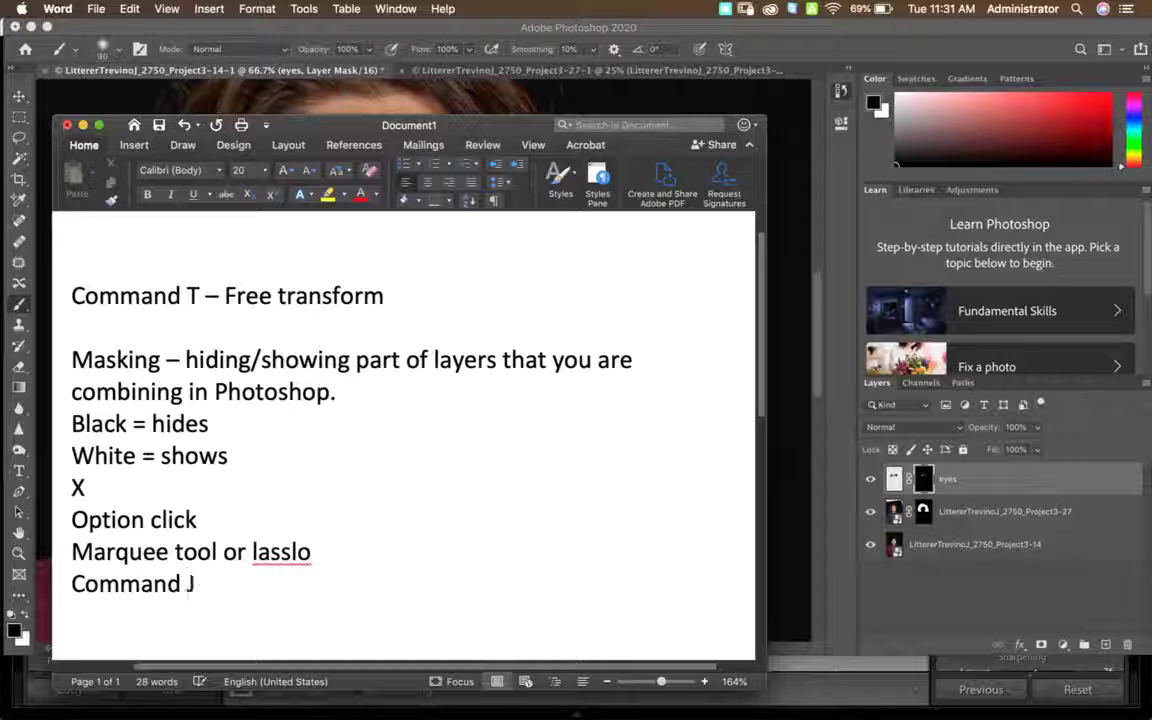
Add the lines "Overlay (v)" and "Refined edge brush (r)" to the end of the notes.
{"action": "key", "text": "Return"}
{"action": "type", "text": "Overl"}
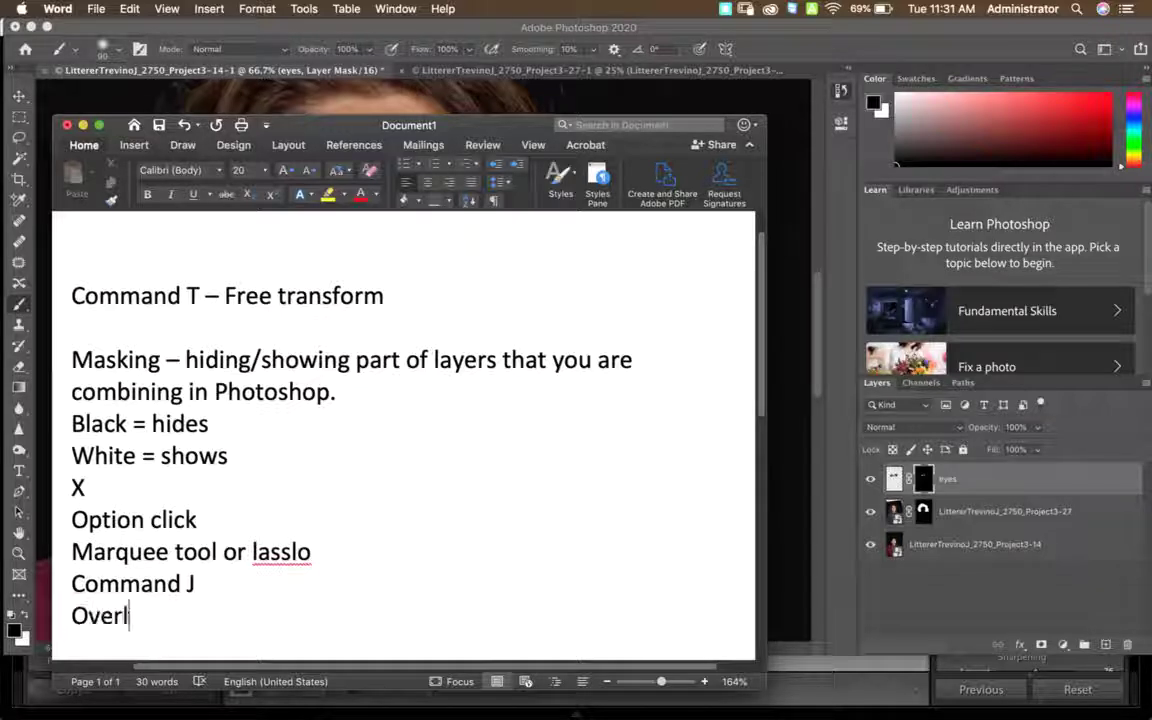
{"action": "type", "text": "ay (v)"}
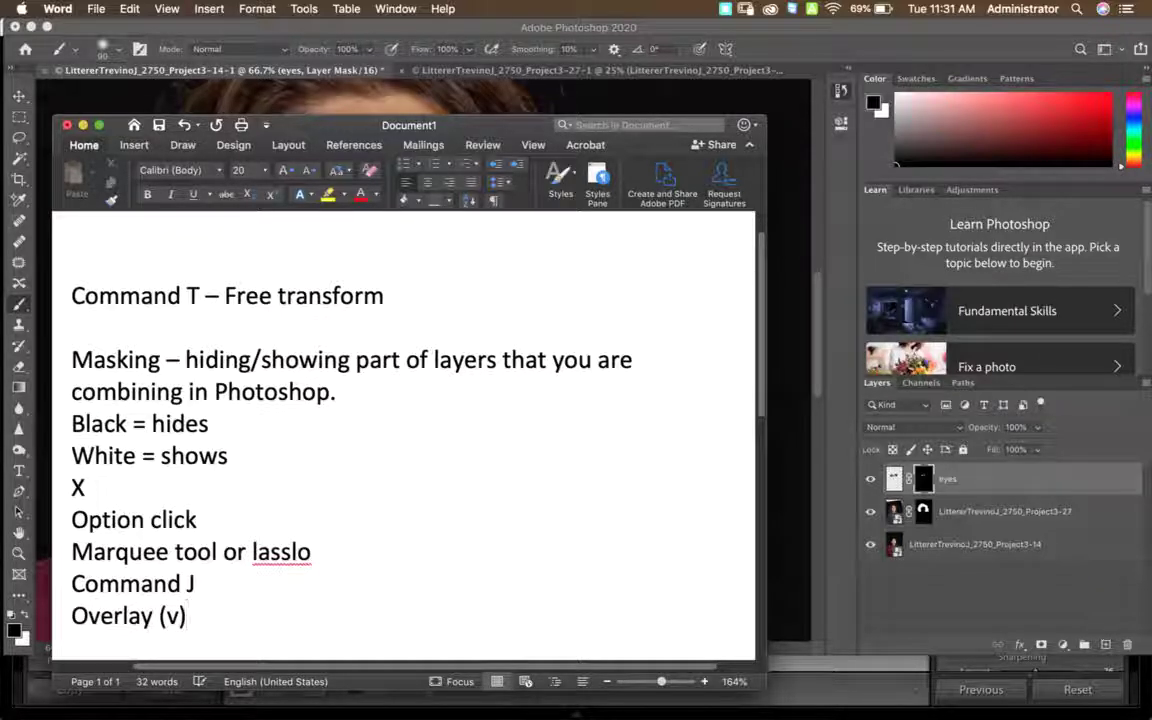
{"action": "key", "text": "Return"}
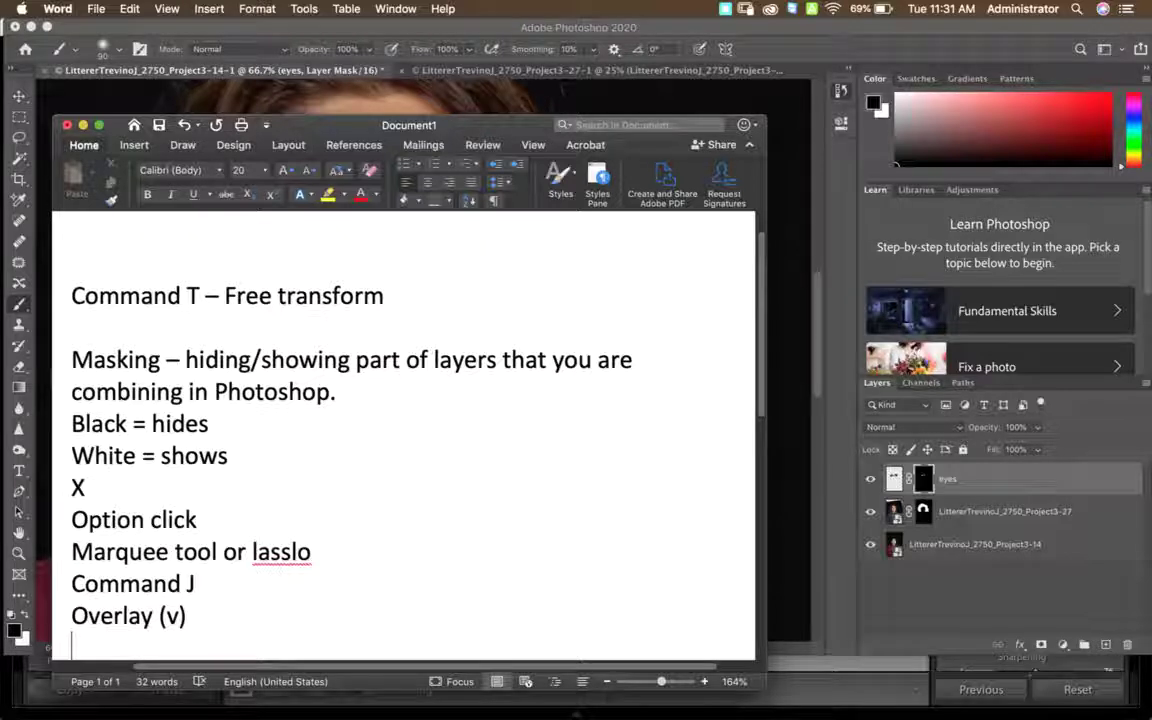
{"action": "type", "text": "Ref"}
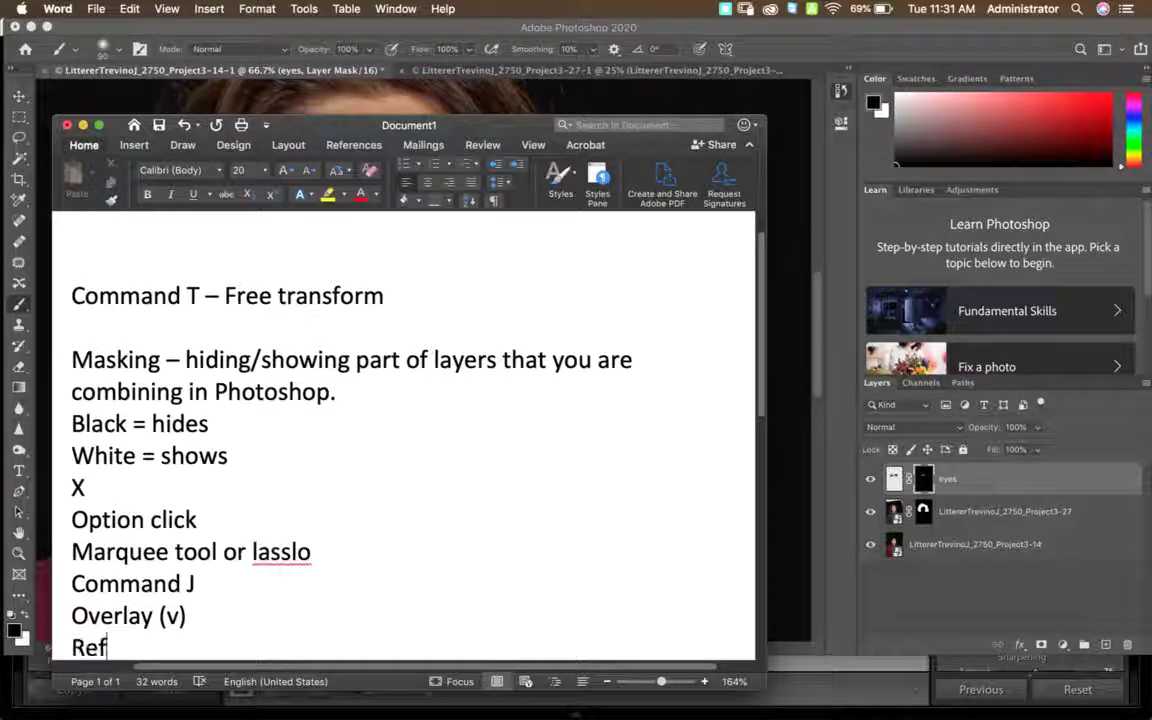
{"action": "type", "text": "ined ed"}
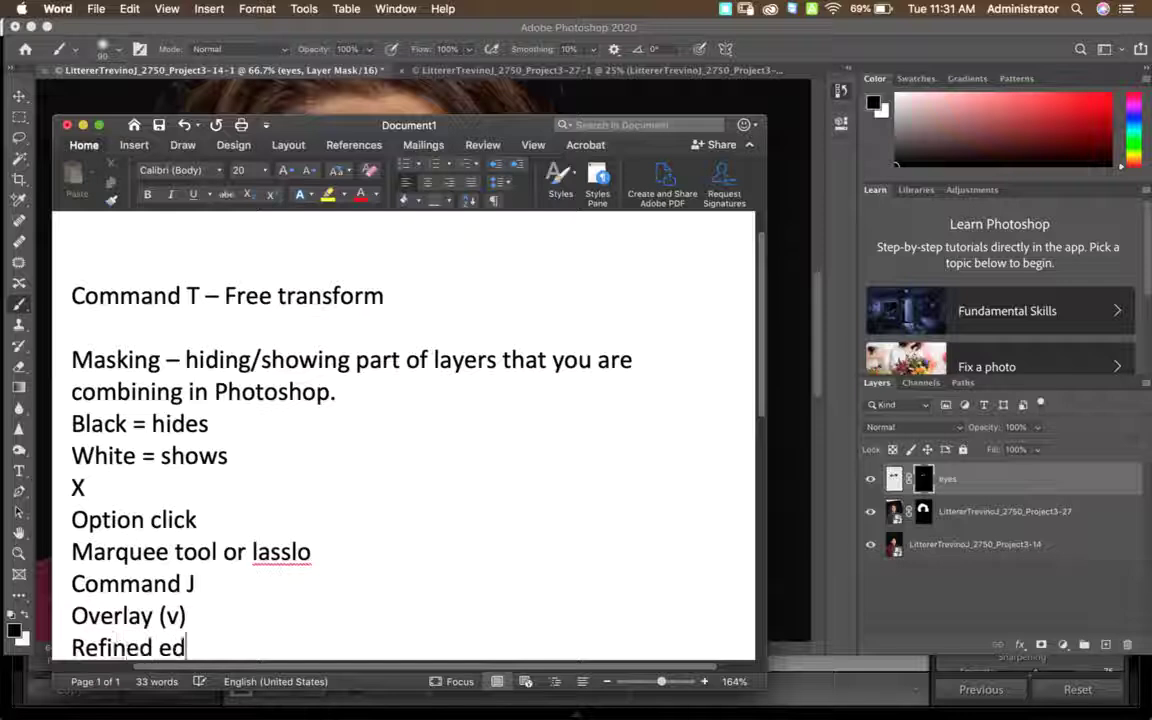
{"action": "type", "text": "ge brush (r)"}
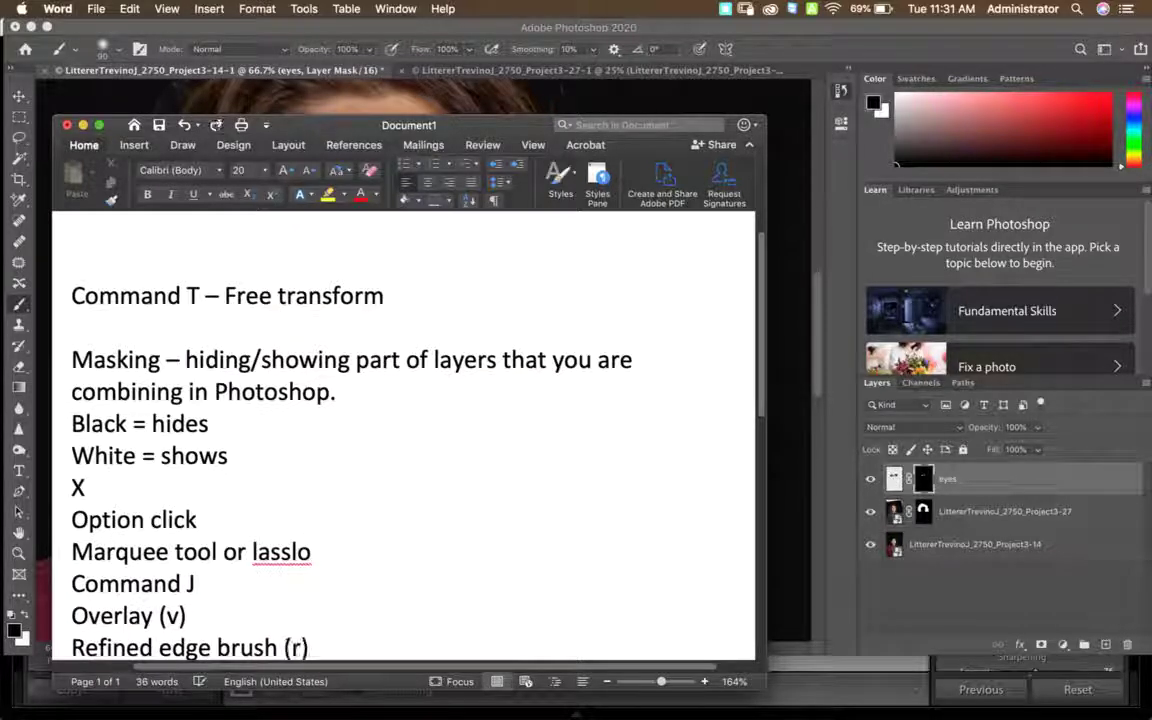
Add the lines "Layer mask" and "20-40%" below the refined edge brush note.
{"action": "key", "text": "Return"}
{"action": "type", "text": "La"}
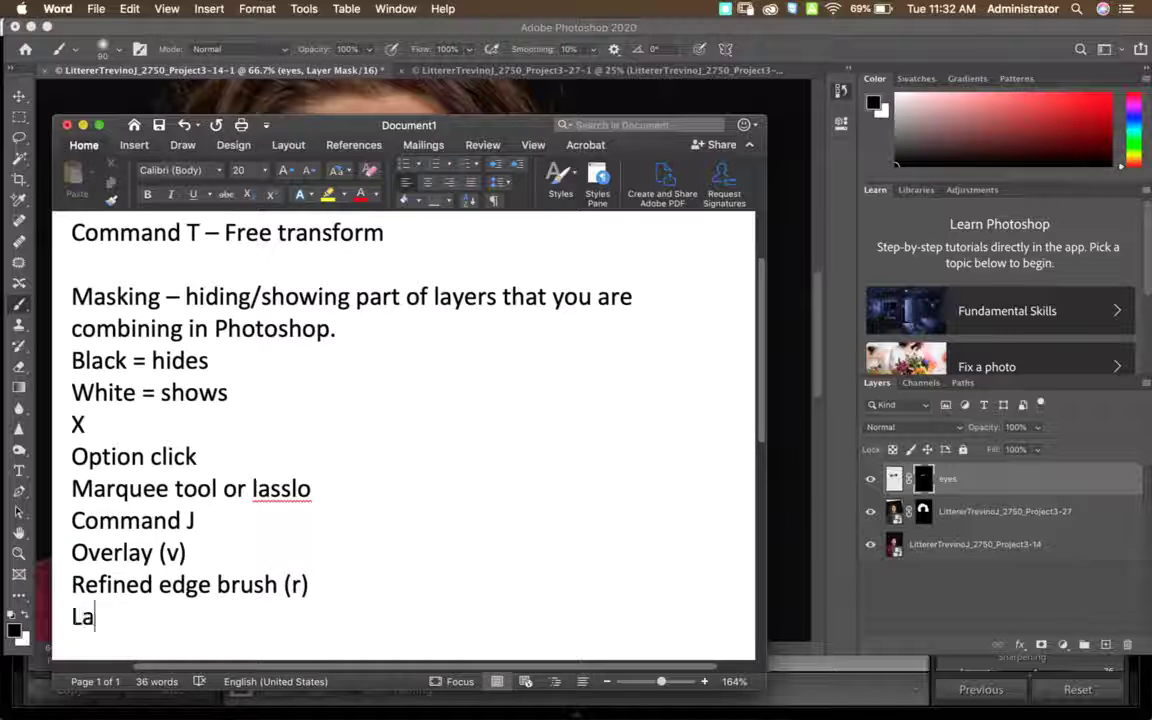
{"action": "type", "text": "yer mask"}
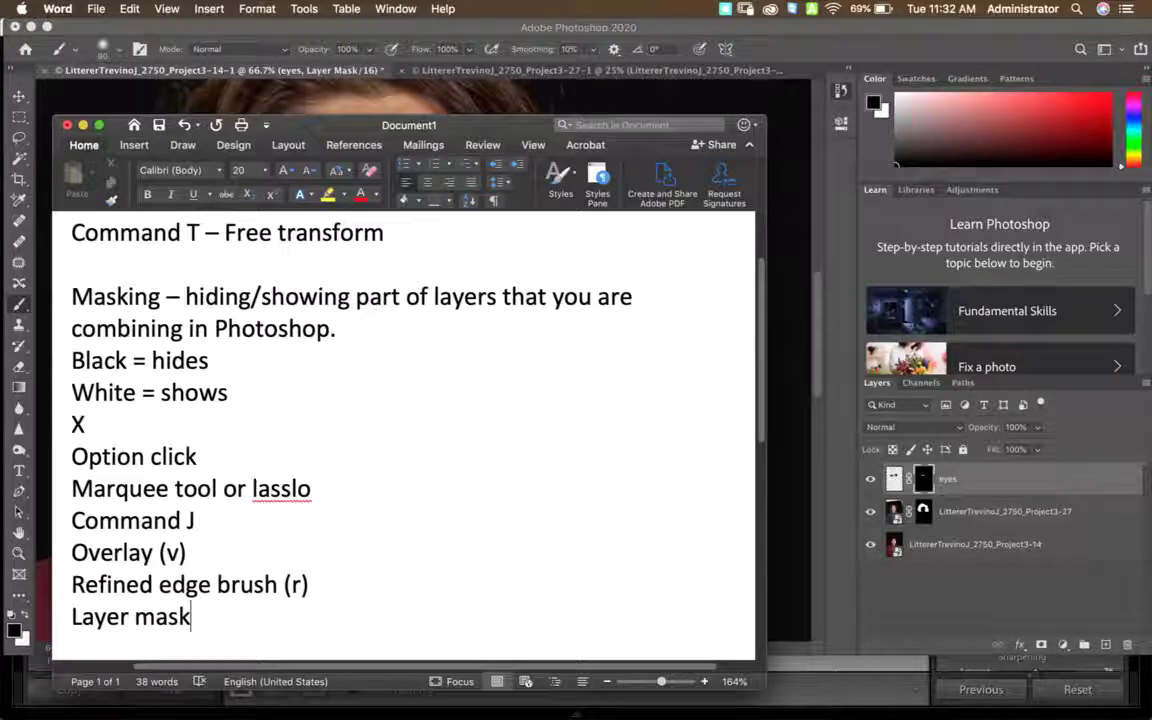
{"action": "key", "text": "Return"}
{"action": "type", "text": "20"}
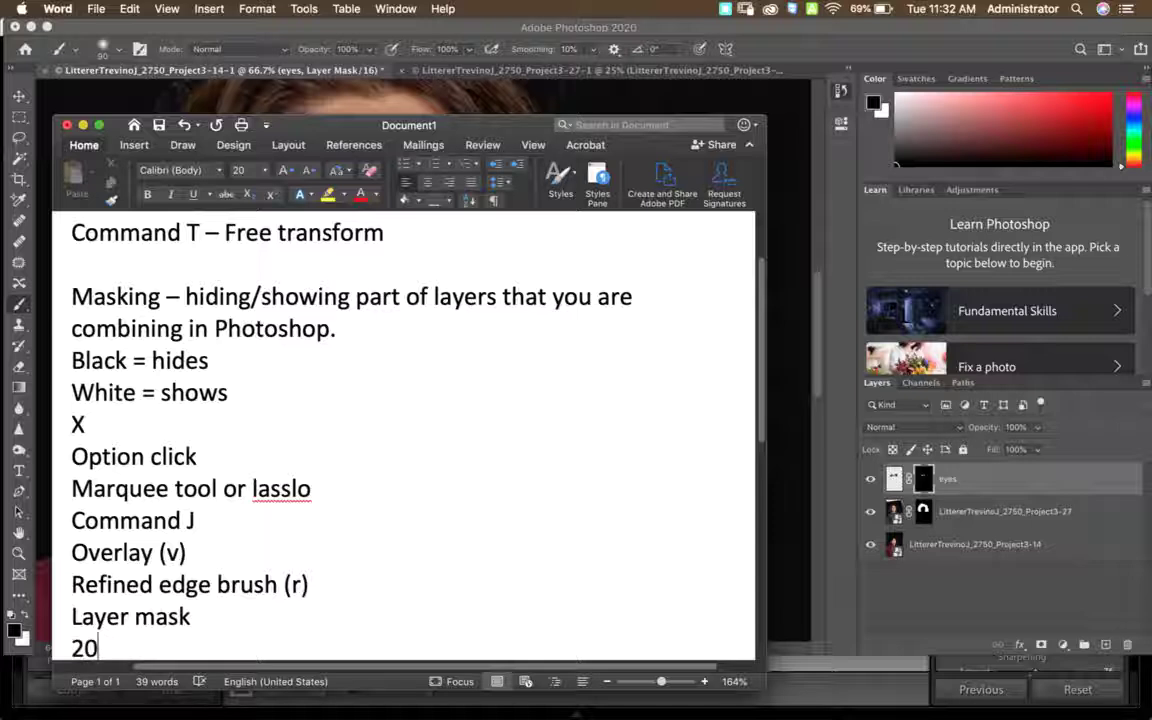
{"action": "type", "text": "-40"}
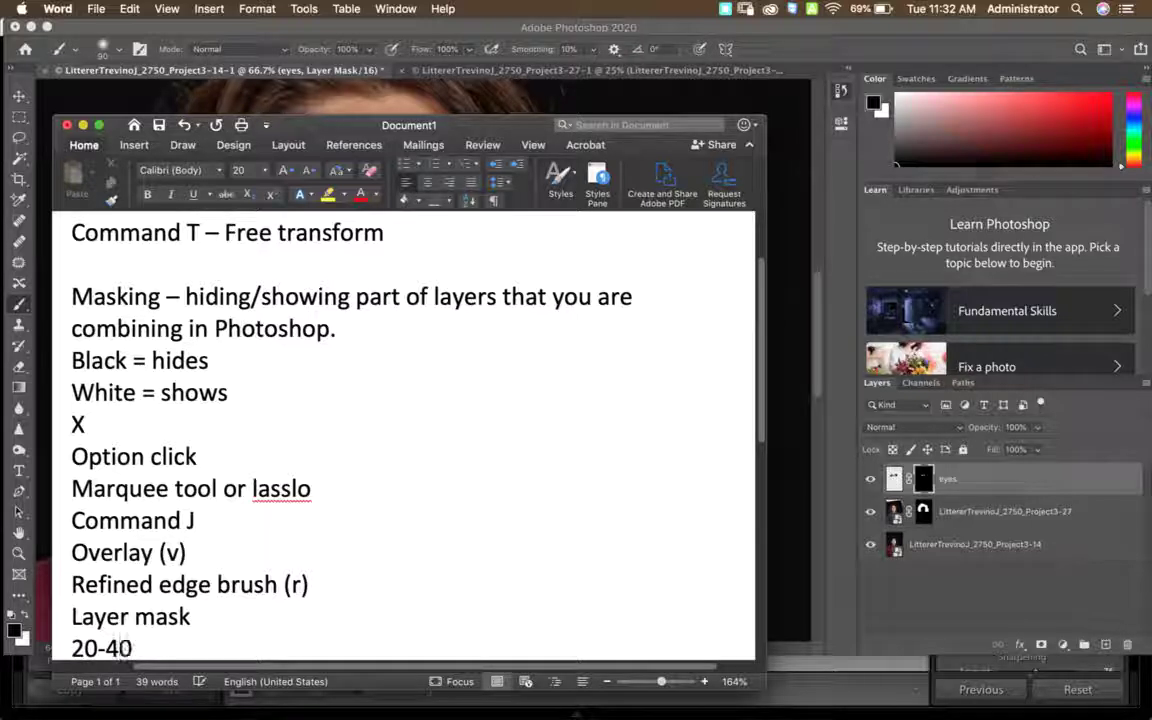
{"action": "type", "text": "%"}
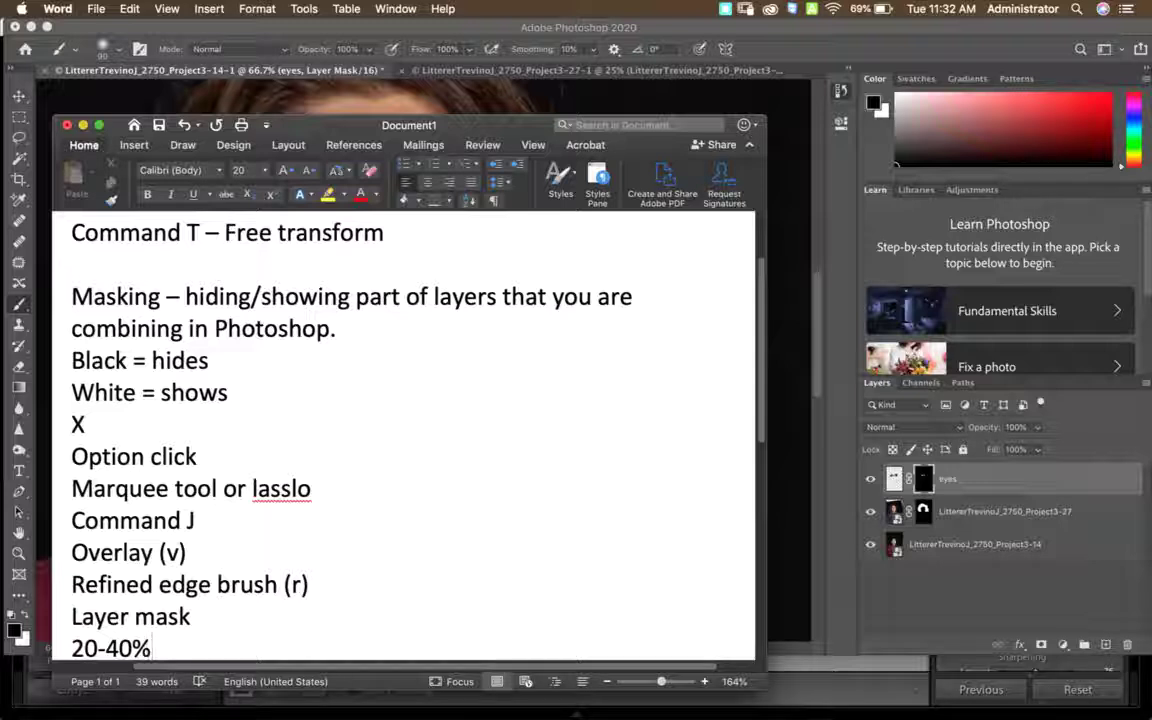
In Photoshop, create a new layer named "hair color" between the blouse portrait layer and the hoodie portrait layer.
{"action": "left_click", "coordinate": [795, 459]}
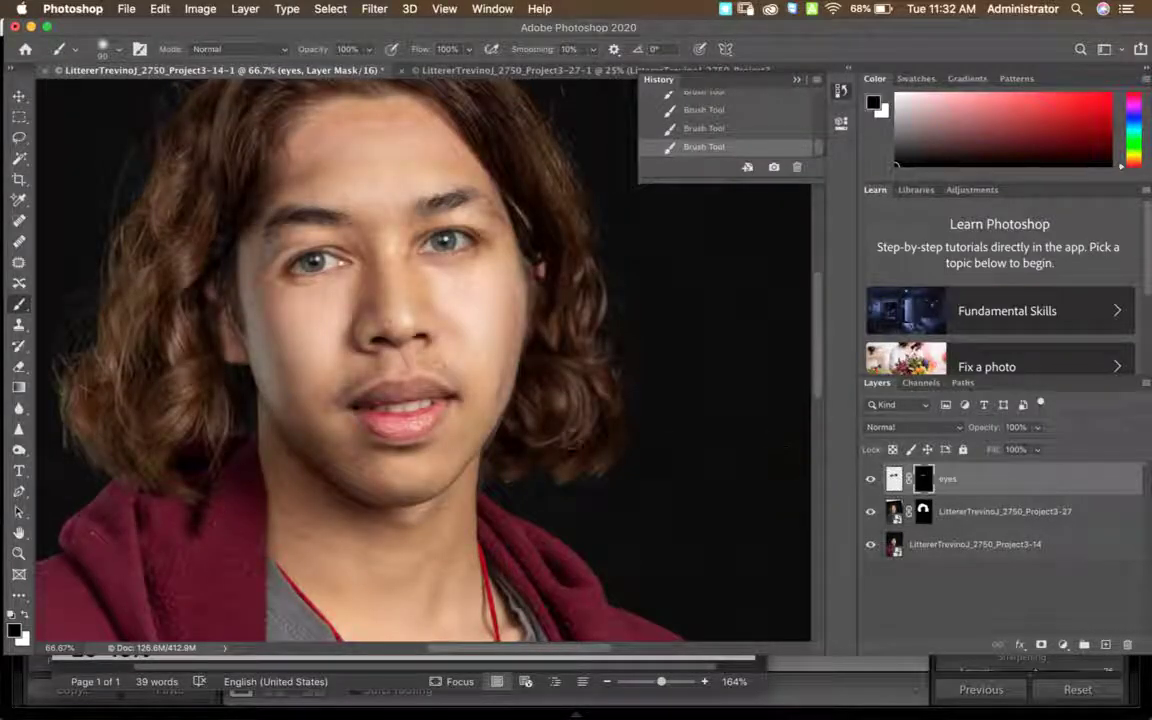
{"action": "scroll", "coordinate": [572, 439], "scroll_direction": "right", "scroll_amount": 3}
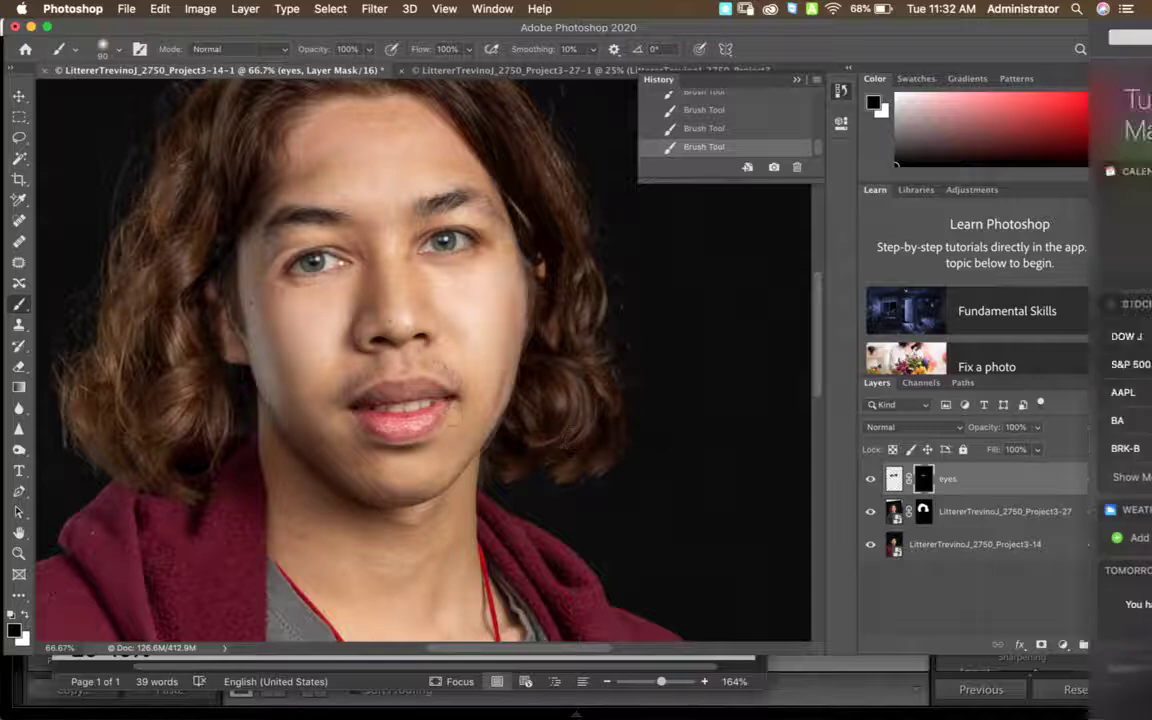
{"action": "scroll", "coordinate": [572, 439], "scroll_direction": "left", "scroll_amount": 3}
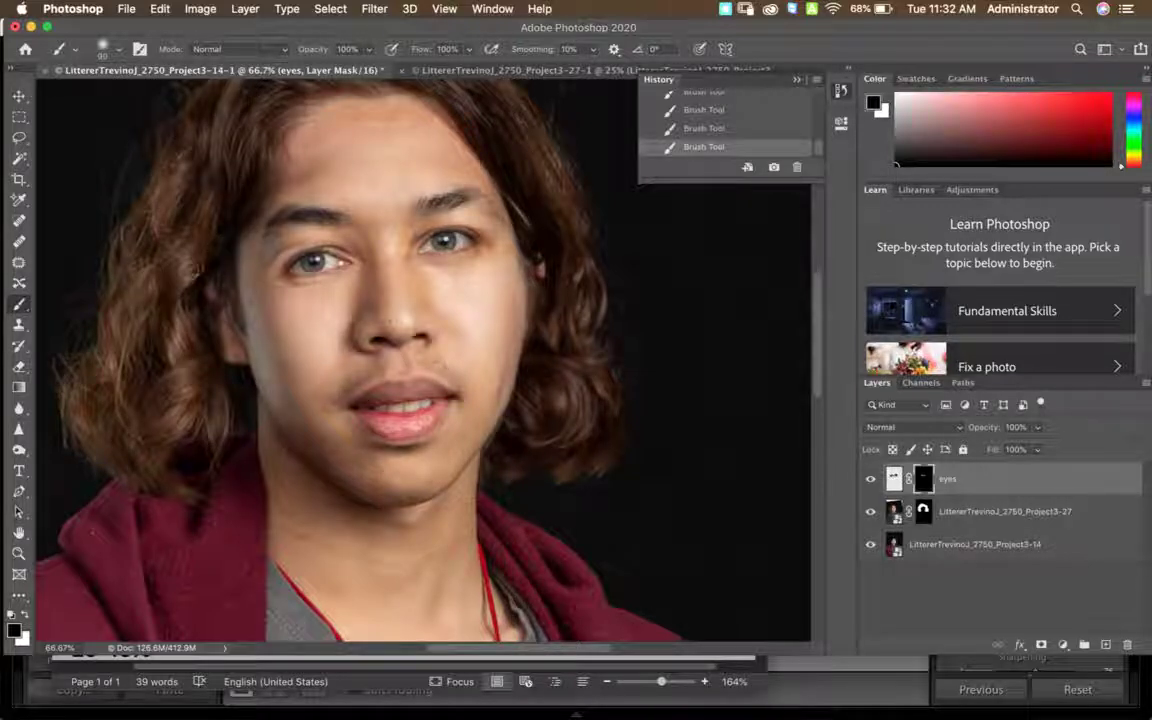
{"action": "left_click", "coordinate": [1106, 645]}
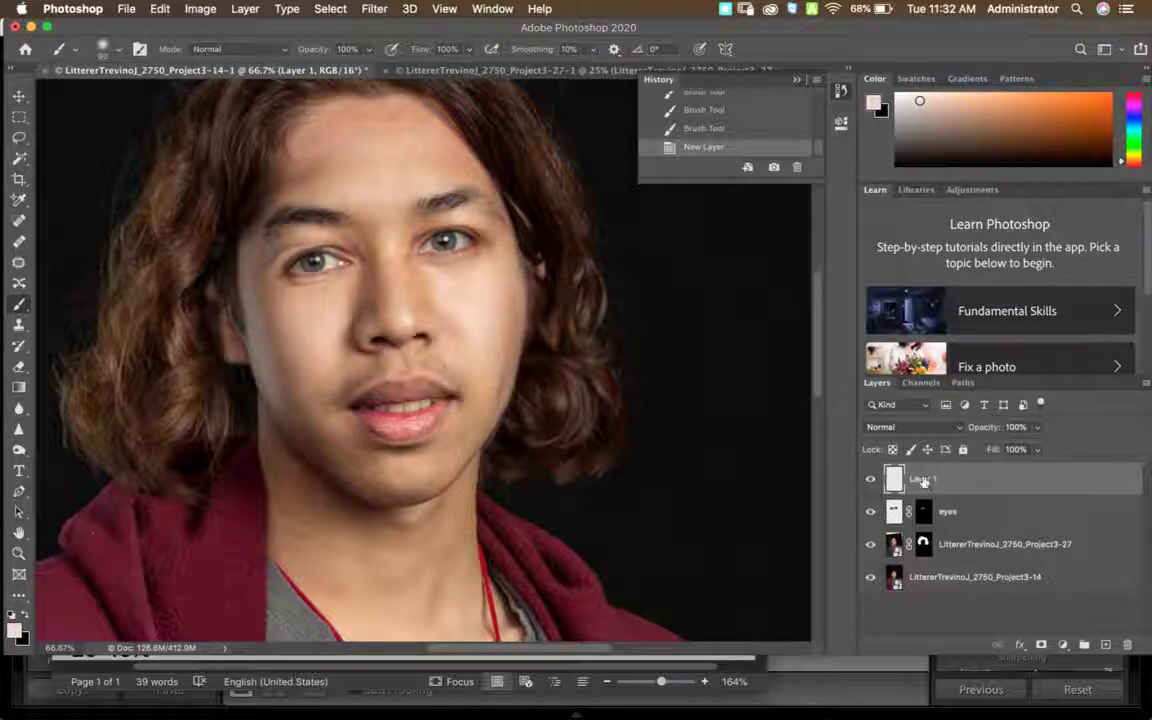
{"action": "left_click_drag", "start_coordinate": [960, 483], "coordinate": [959, 518]}
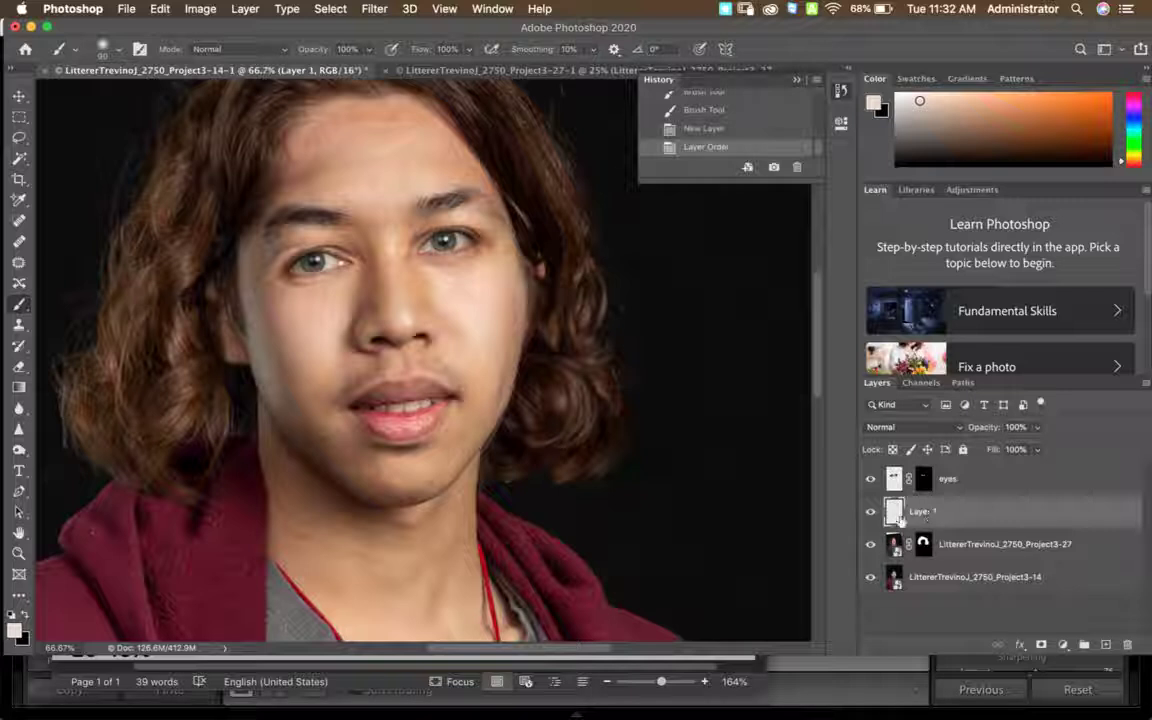
{"action": "left_click_drag", "start_coordinate": [957, 518], "coordinate": [955, 549]}
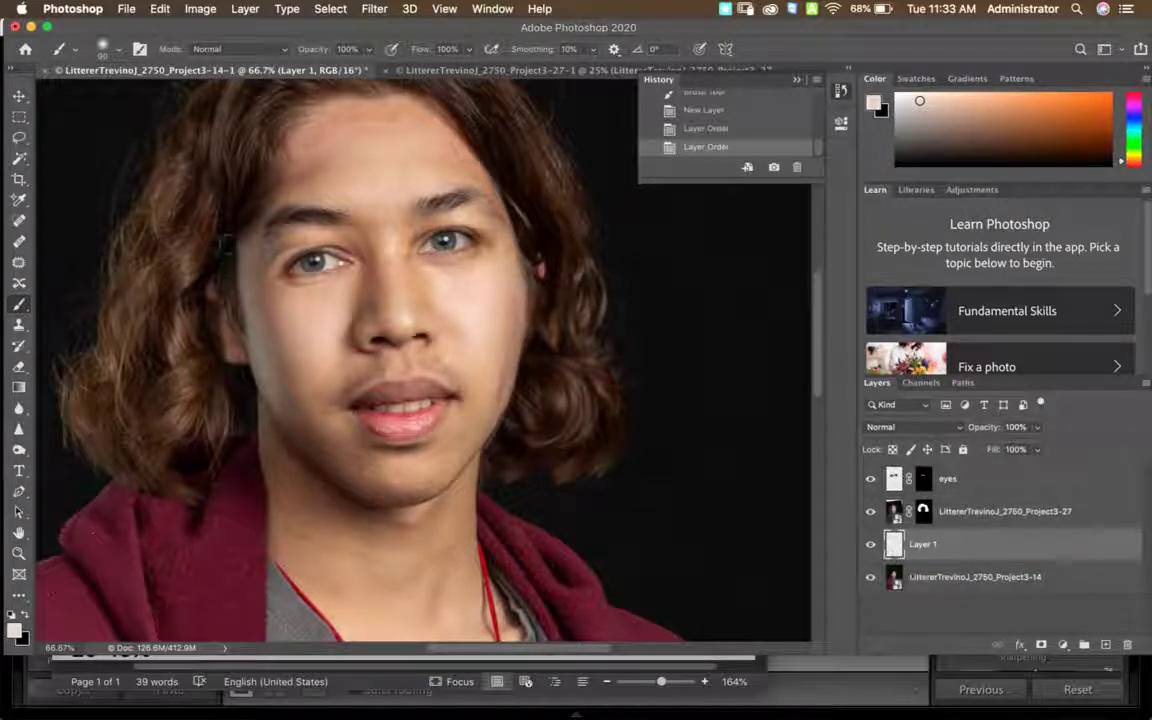
{"action": "double_click", "coordinate": [921, 535]}
{"action": "type", "text": "hair color"}
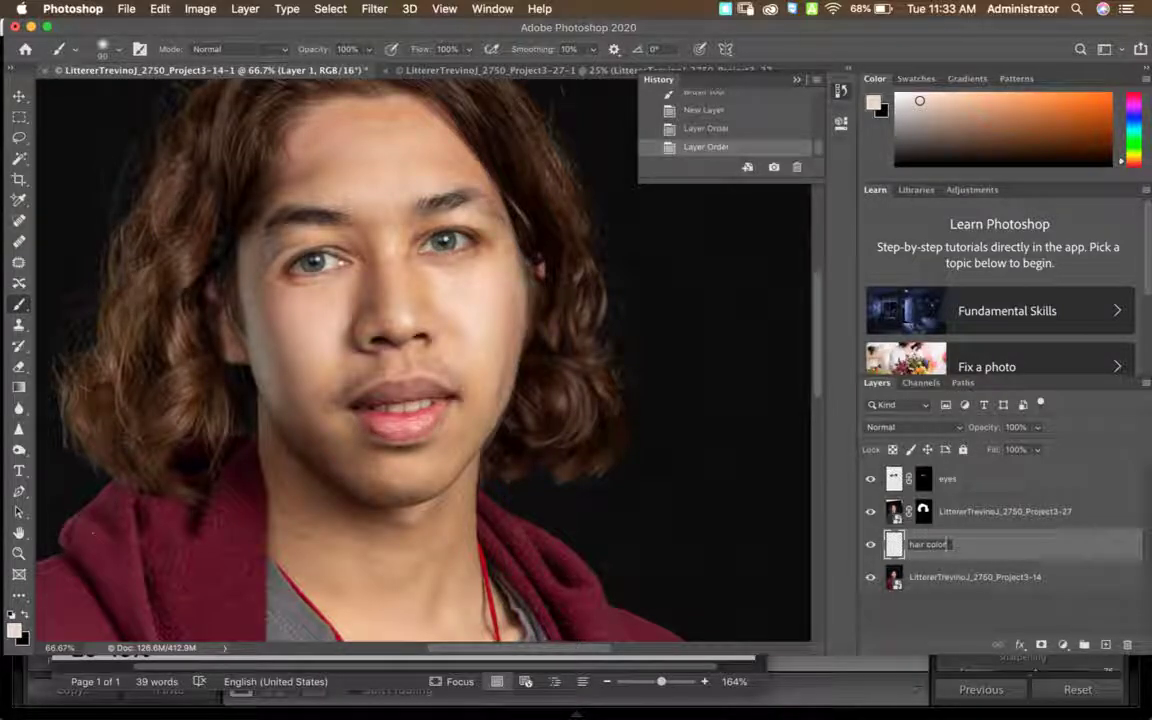
Return to the Word notes and add the lines "Option G" and "Hair" below "20-40%".
{"action": "mouse_move", "coordinate": [762, 716]}
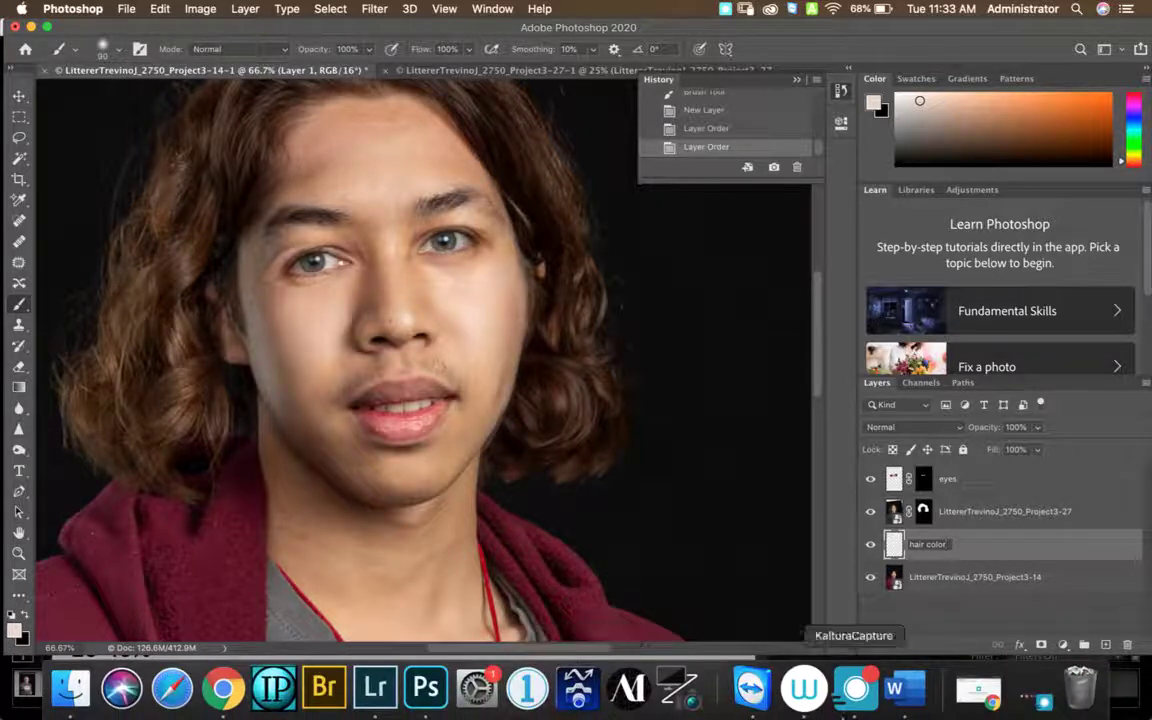
{"action": "left_click", "coordinate": [894, 688]}
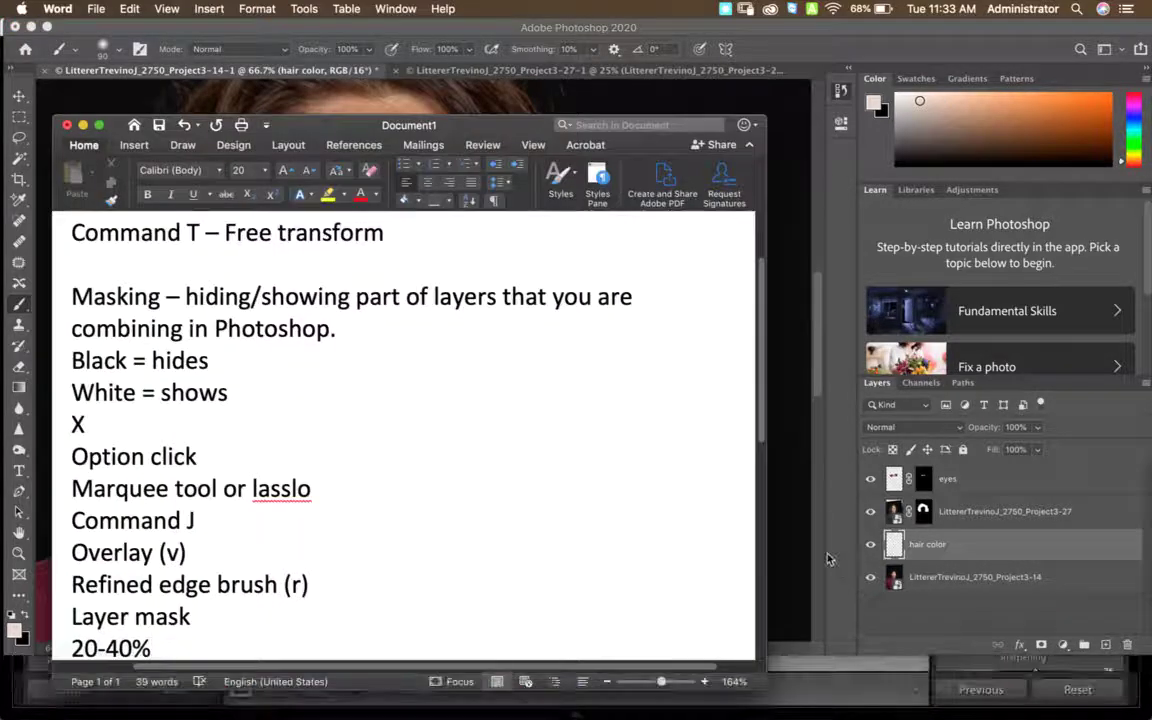
{"action": "key", "text": "Return"}
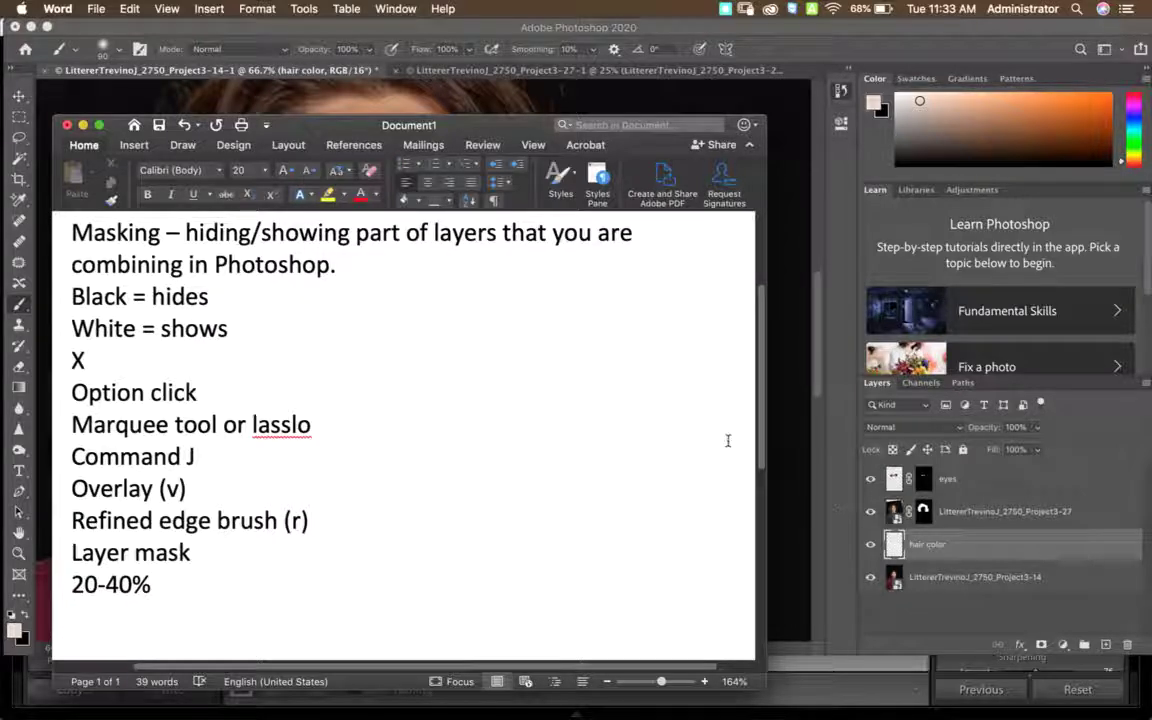
{"action": "left_click_drag", "start_coordinate": [762, 445], "coordinate": [762, 497]}
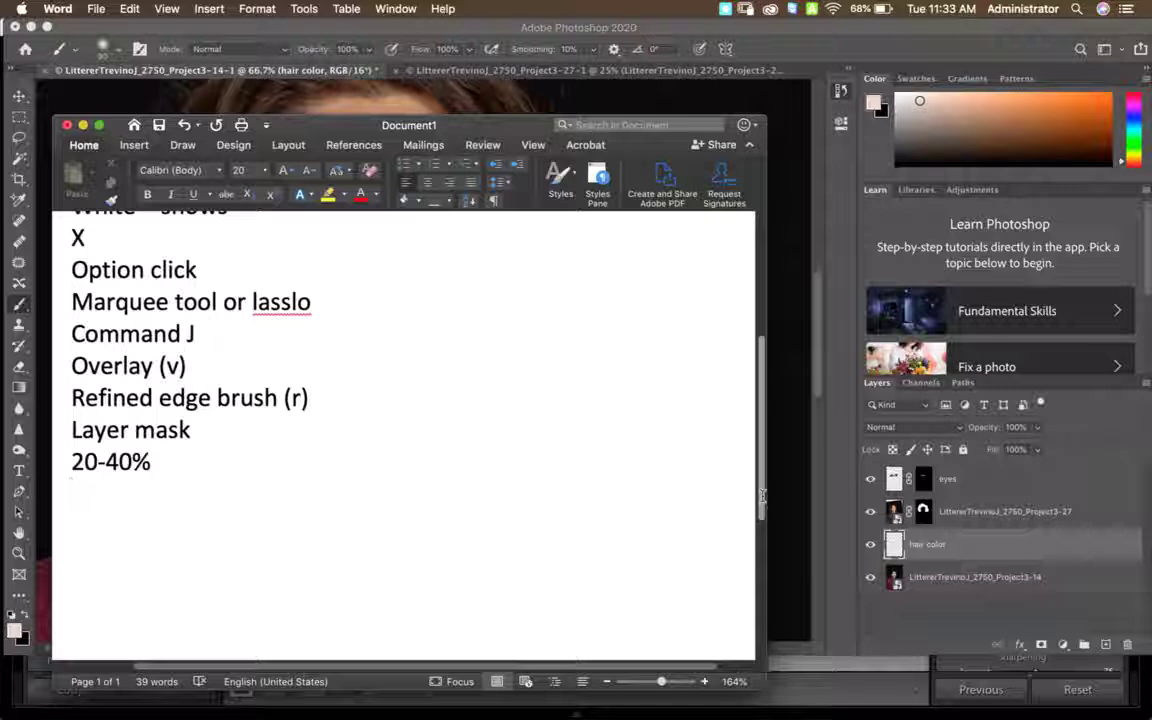
{"action": "type", "text": "Option G"}
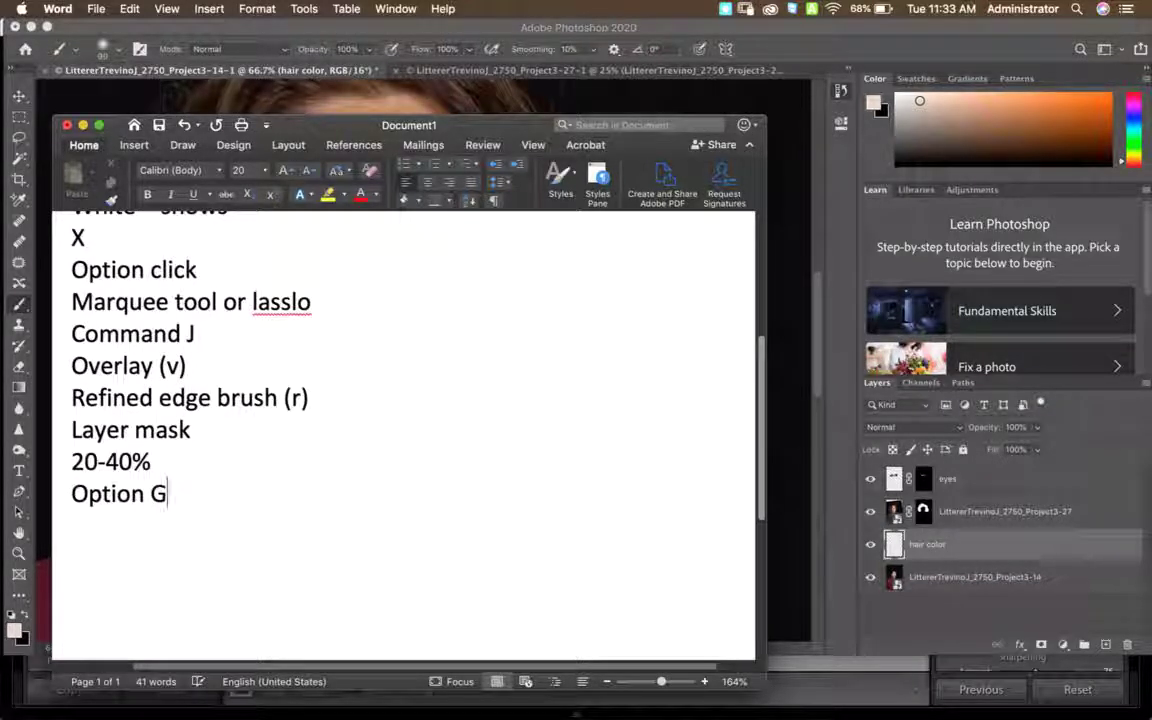
{"action": "key", "text": "Return"}
{"action": "type", "text": "Hair"}
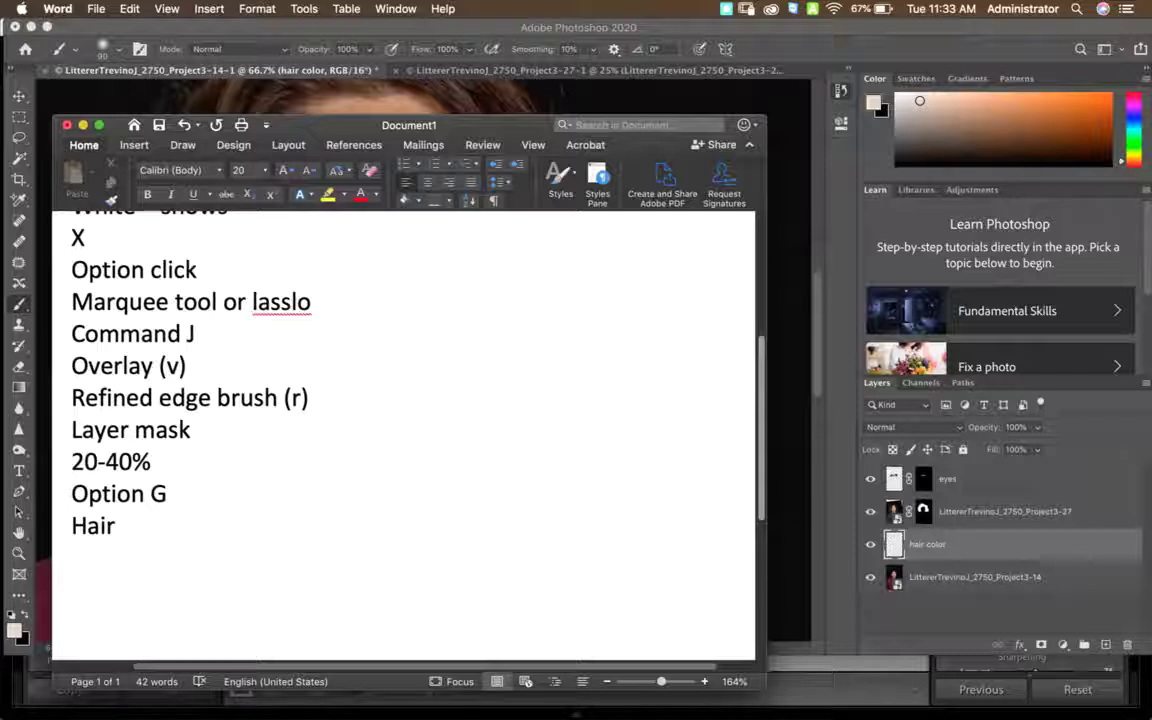
Add the lines "30" and "Overlay" below "Hair" at the end of the notes.
{"action": "key", "text": "Return"}
{"action": "type", "text": "30"}
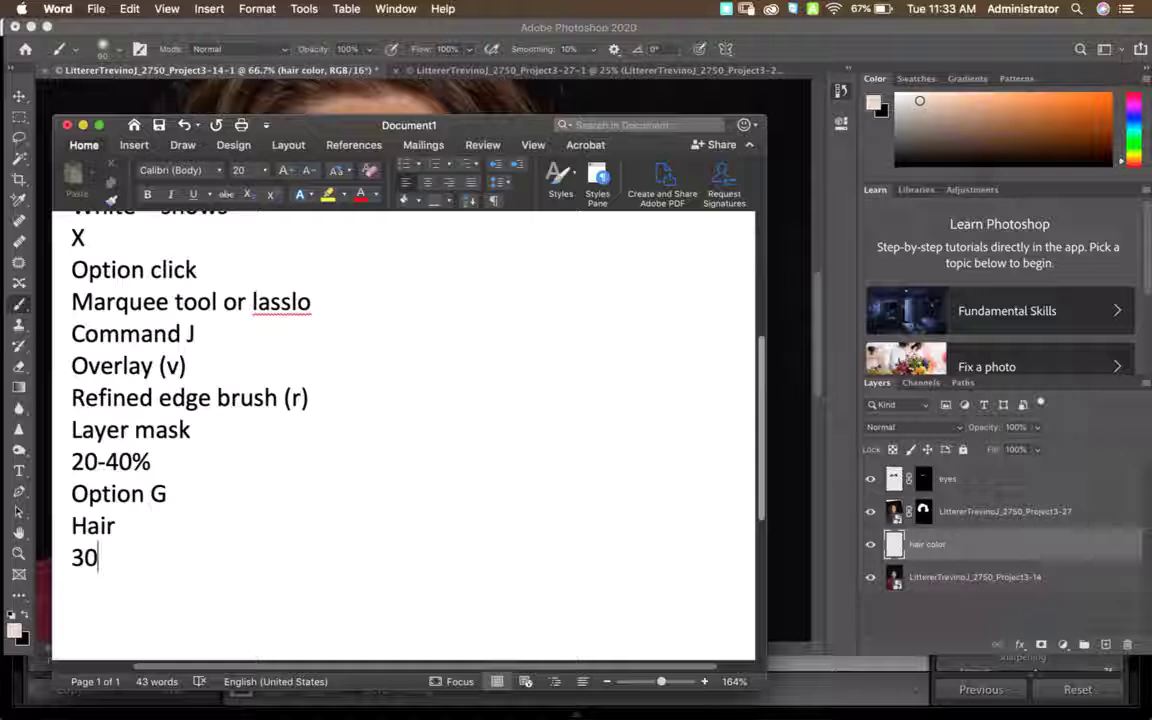
{"action": "key", "text": "Return"}
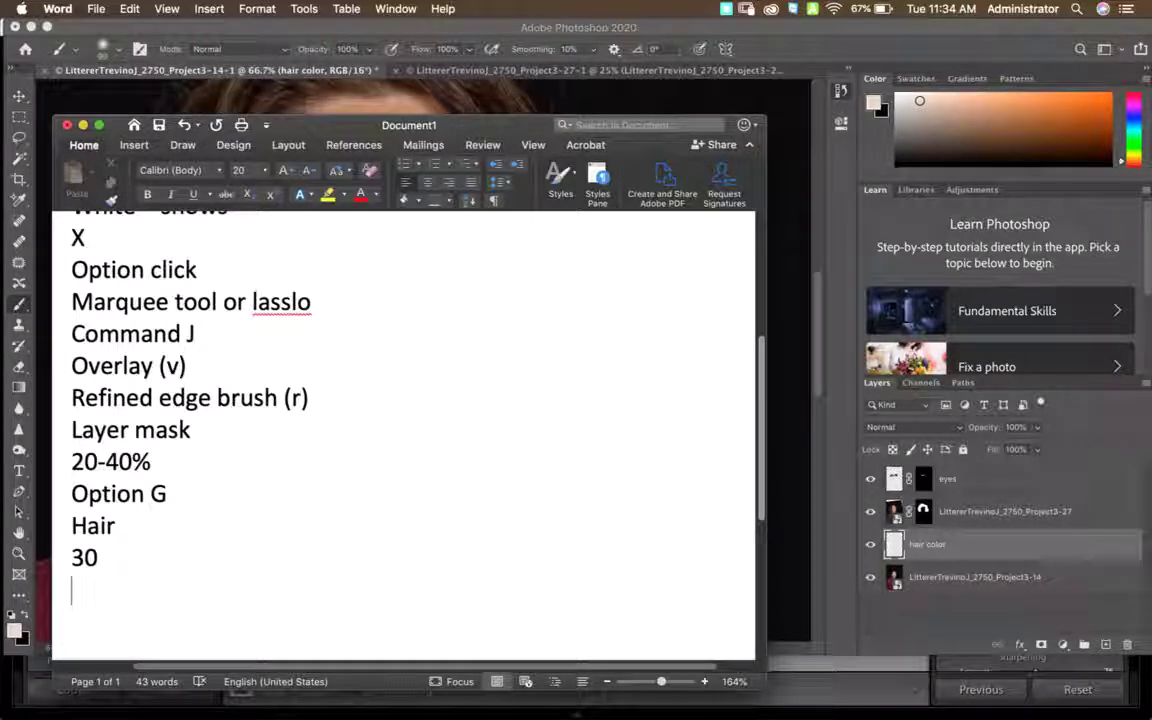
{"action": "type", "text": "Overls"}
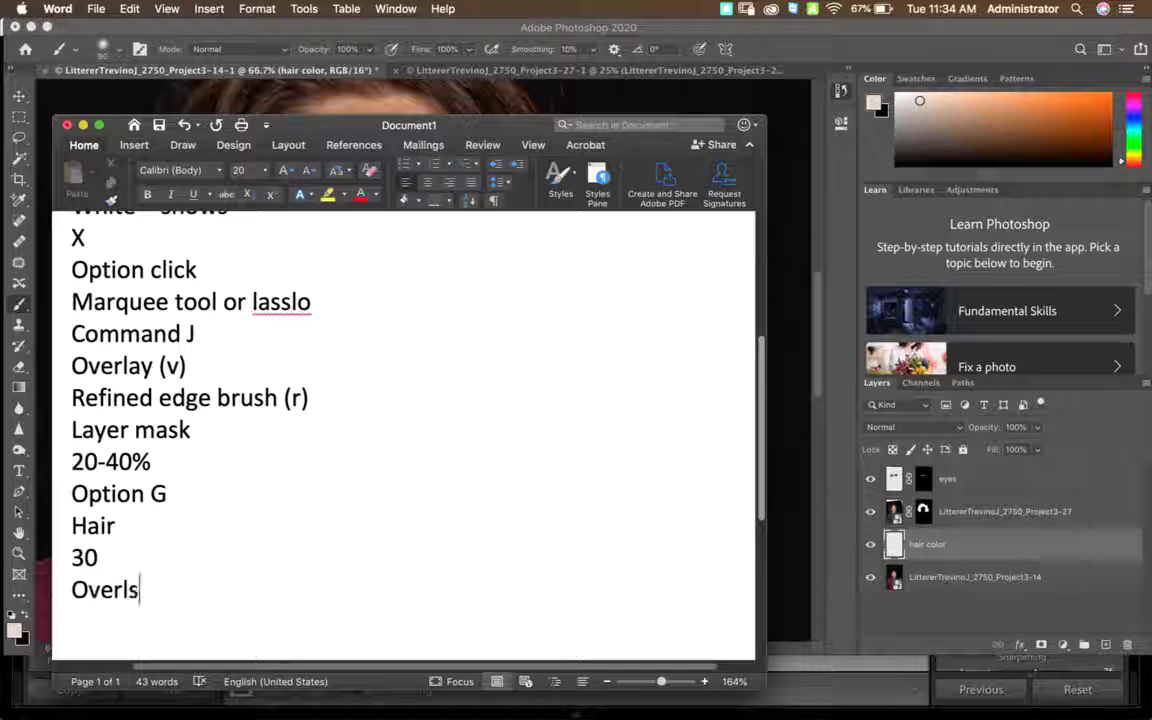
{"action": "key", "text": "BackSpace"}
{"action": "type", "text": "ay"}
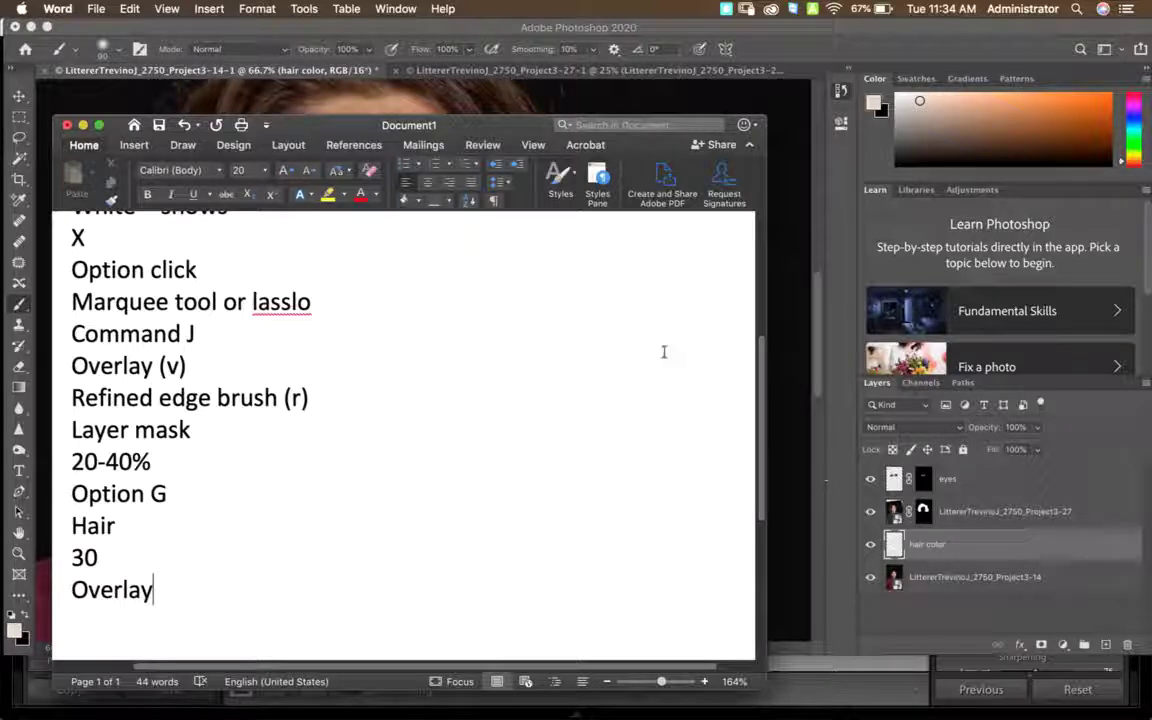
In Photoshop, clip the hair color layer to the hoodie portrait and sample dark brown #1d1715 from the hair as the foreground color.
{"action": "left_click", "coordinate": [783, 413]}
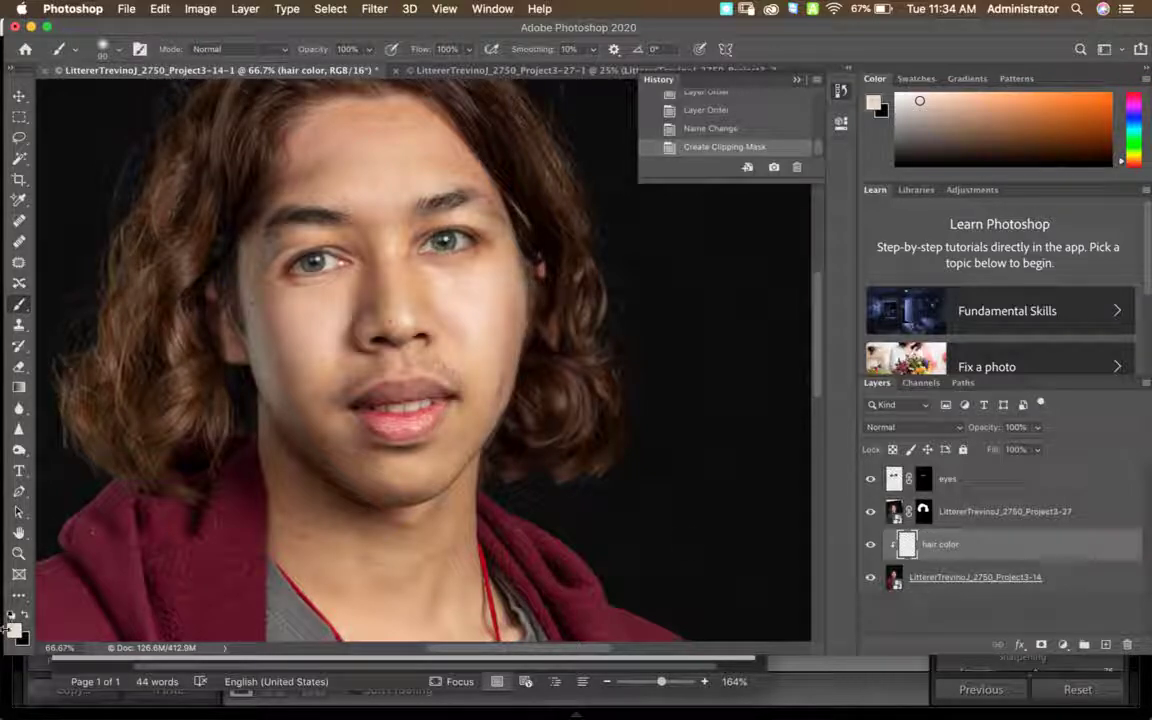
{"action": "left_click", "coordinate": [14, 629]}
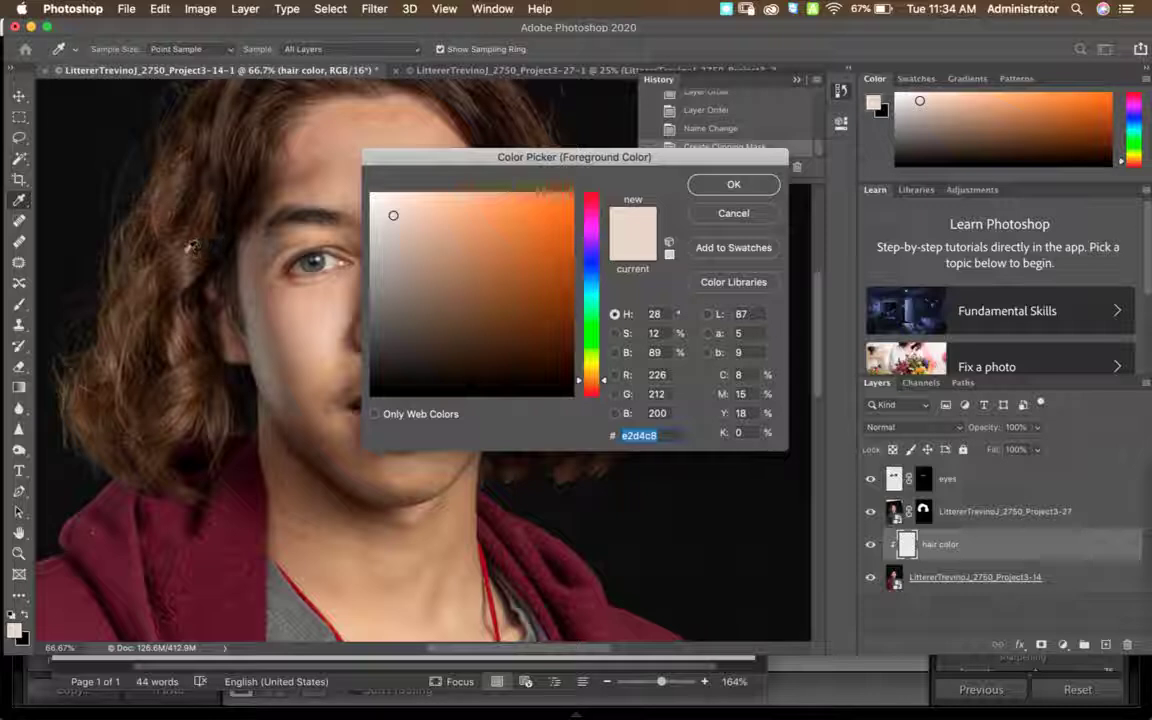
{"action": "left_click", "coordinate": [193, 243]}
{"action": "left_click", "coordinate": [163, 247]}
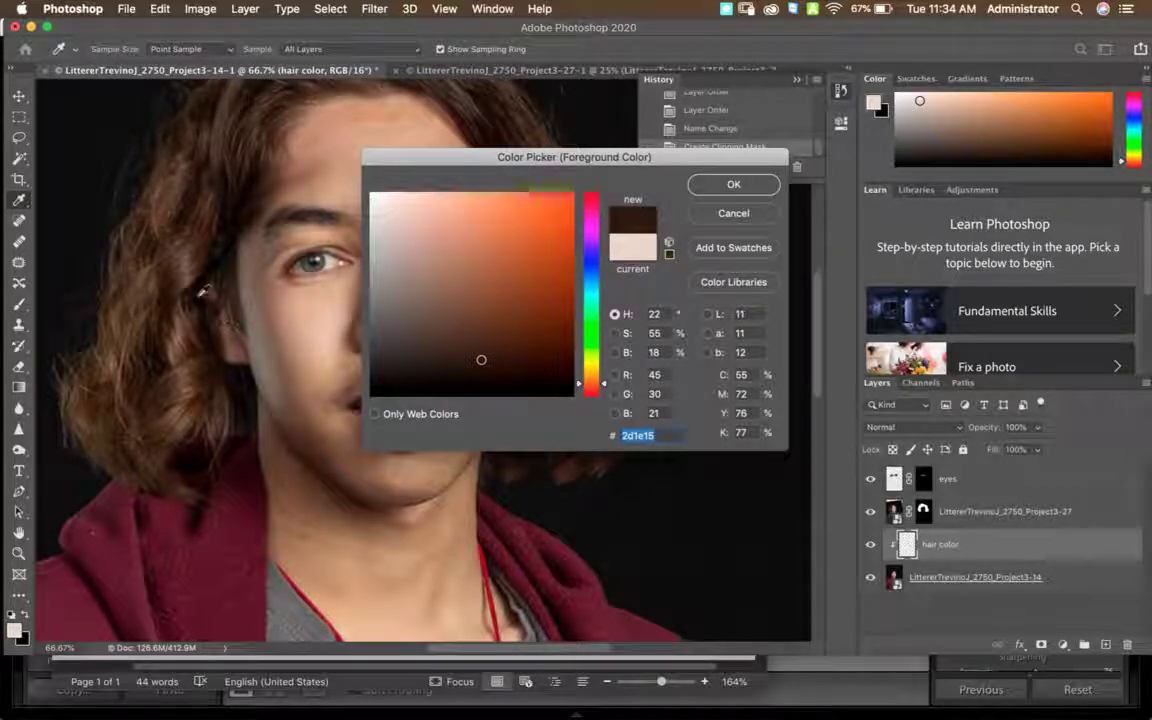
{"action": "left_click", "coordinate": [168, 276]}
{"action": "left_click", "coordinate": [178, 258]}
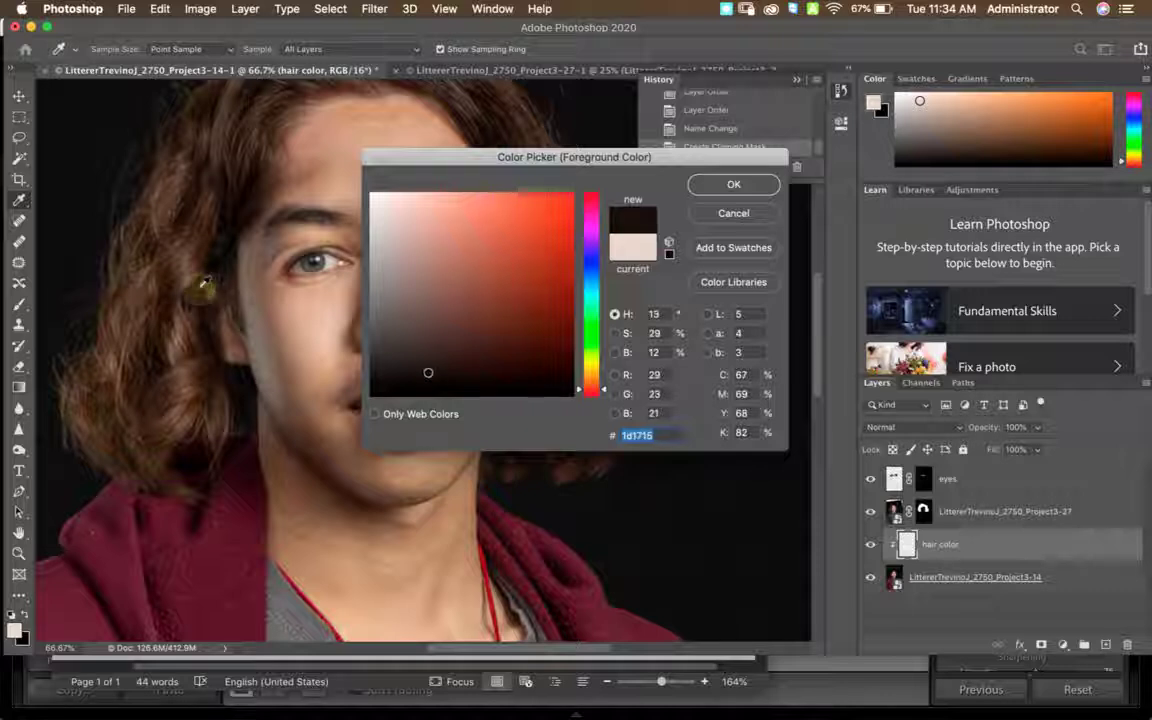
{"action": "left_click", "coordinate": [740, 184]}
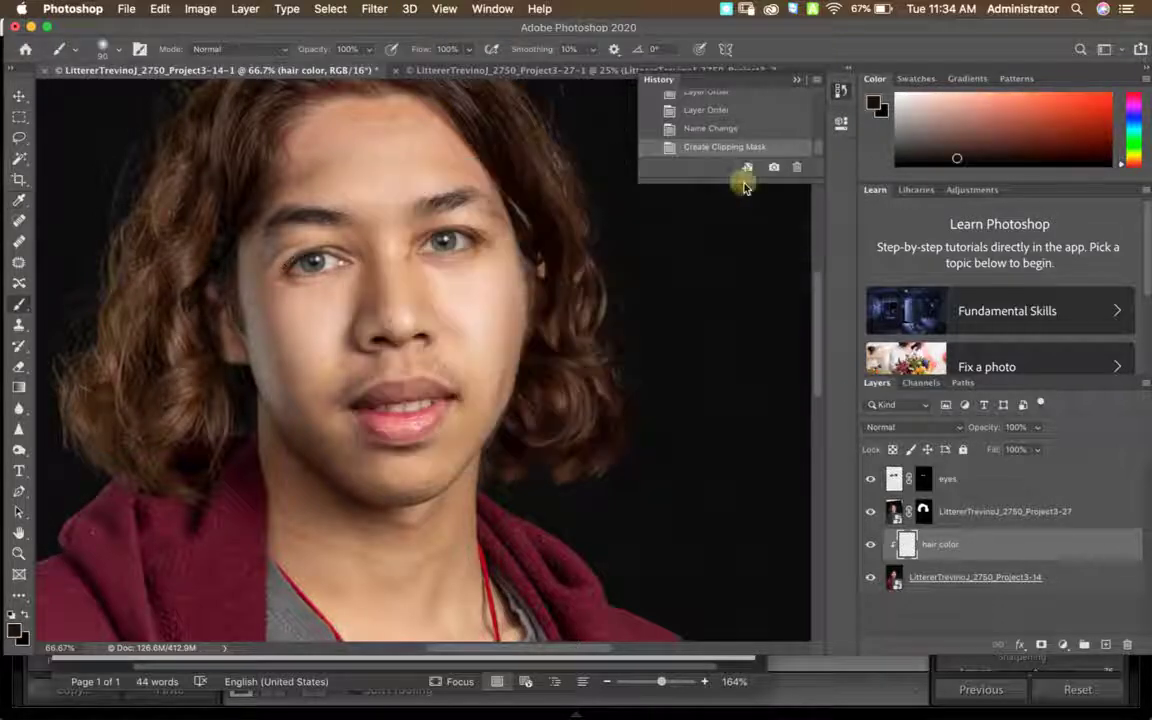
Set the brush to 30% opacity and enlarge it to 125 px.
{"action": "left_click", "coordinate": [370, 49]}
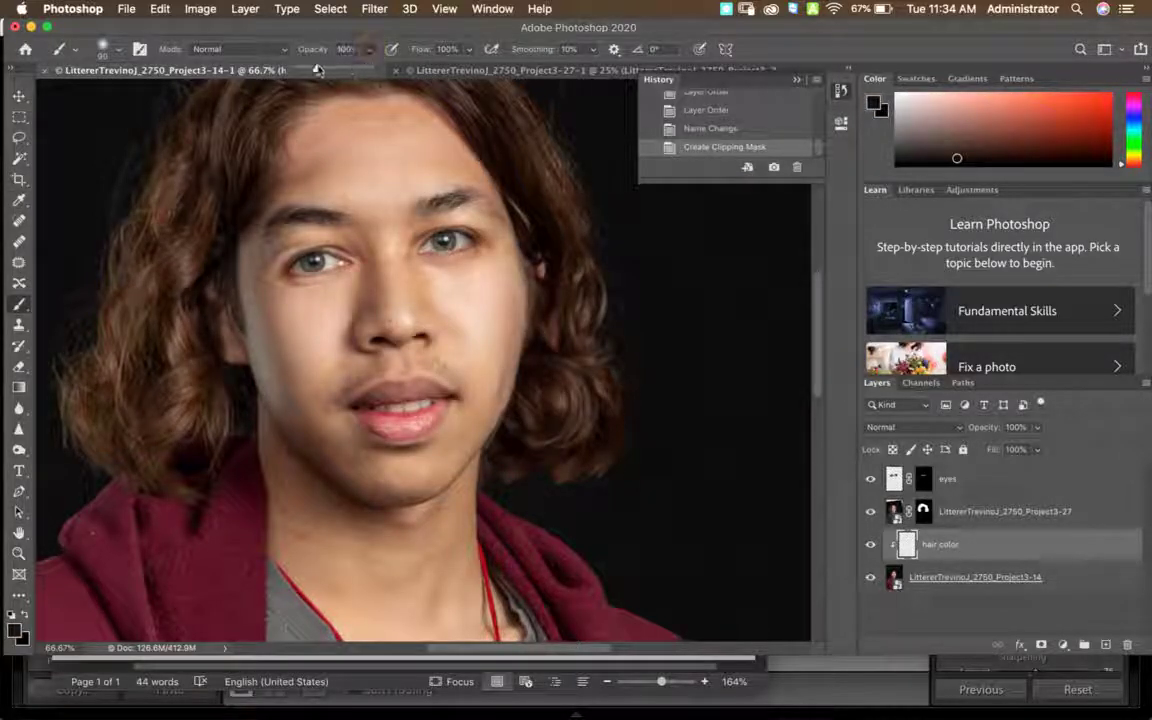
{"action": "left_click_drag", "start_coordinate": [316, 69], "coordinate": [288, 65]}
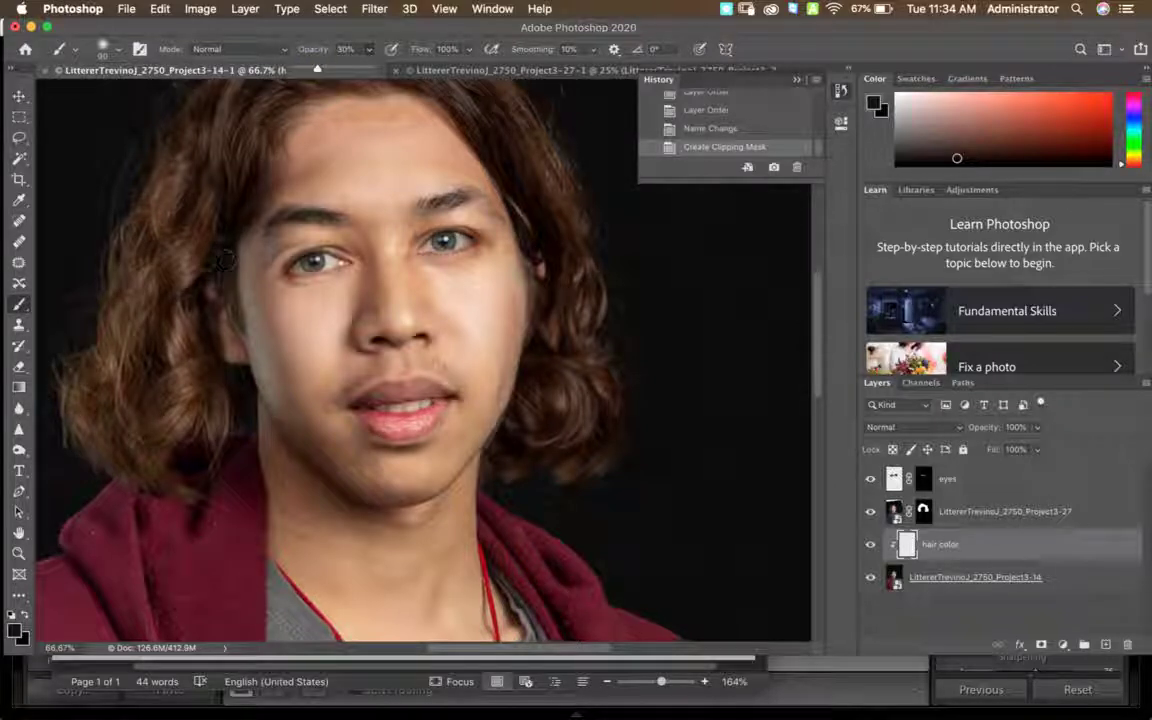
{"action": "key", "text": "bracketright"}
{"action": "key", "text": "bracketright"}
{"action": "mouse_move", "coordinate": [205, 208]}
{"action": "left_mouse_down"}
{"action": "mouse_move", "coordinate": [196, 240]}
{"action": "mouse_move", "coordinate": [198, 200]}
{"action": "mouse_move", "coordinate": [228, 240]}
{"action": "mouse_move", "coordinate": [231, 225]}
{"action": "mouse_move", "coordinate": [213, 232]}
{"action": "mouse_move", "coordinate": [322, 200]}
{"action": "left_mouse_up"}
{"action": "mouse_move", "coordinate": [293, 330]}
{"action": "left_mouse_down"}
{"action": "mouse_move", "coordinate": [330, 290]}
{"action": "mouse_move", "coordinate": [395, 290]}
{"action": "mouse_move", "coordinate": [392, 200]}
{"action": "left_mouse_up"}
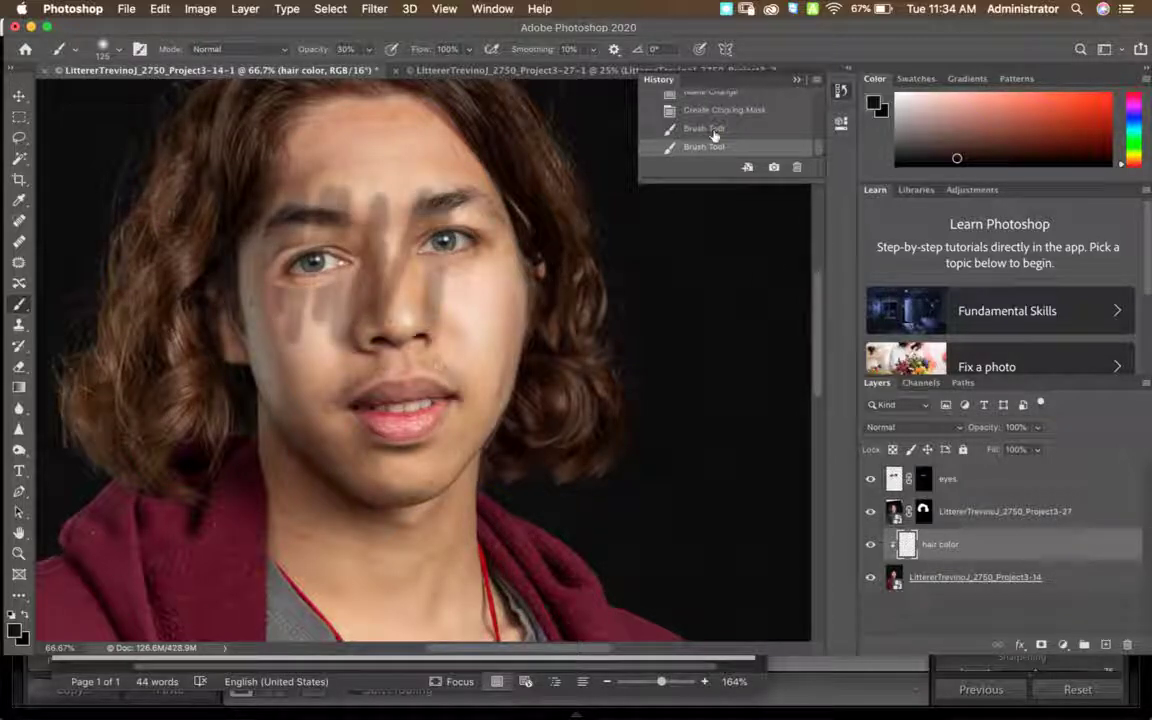
{"action": "left_click", "coordinate": [703, 128]}
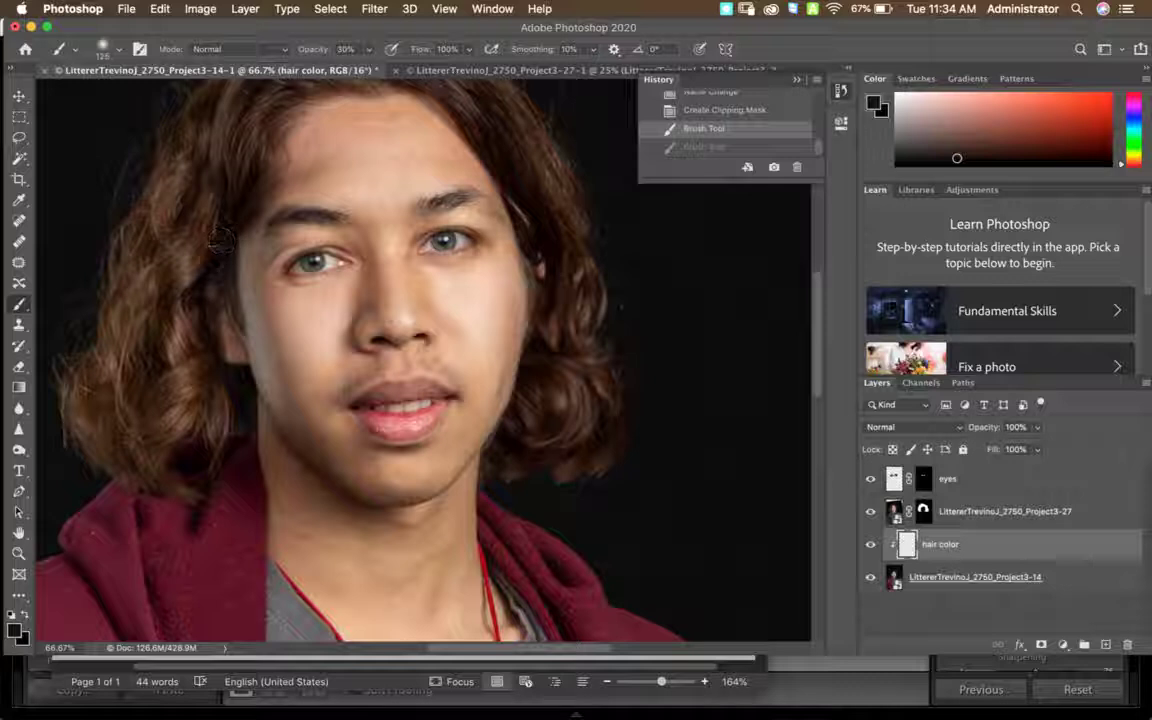
Paint dark brown over the hair beside the temple on the hair color layer and compare the image with that layer hidden and shown.
{"action": "left_click_drag", "start_coordinate": [222, 240], "coordinate": [190, 245]}
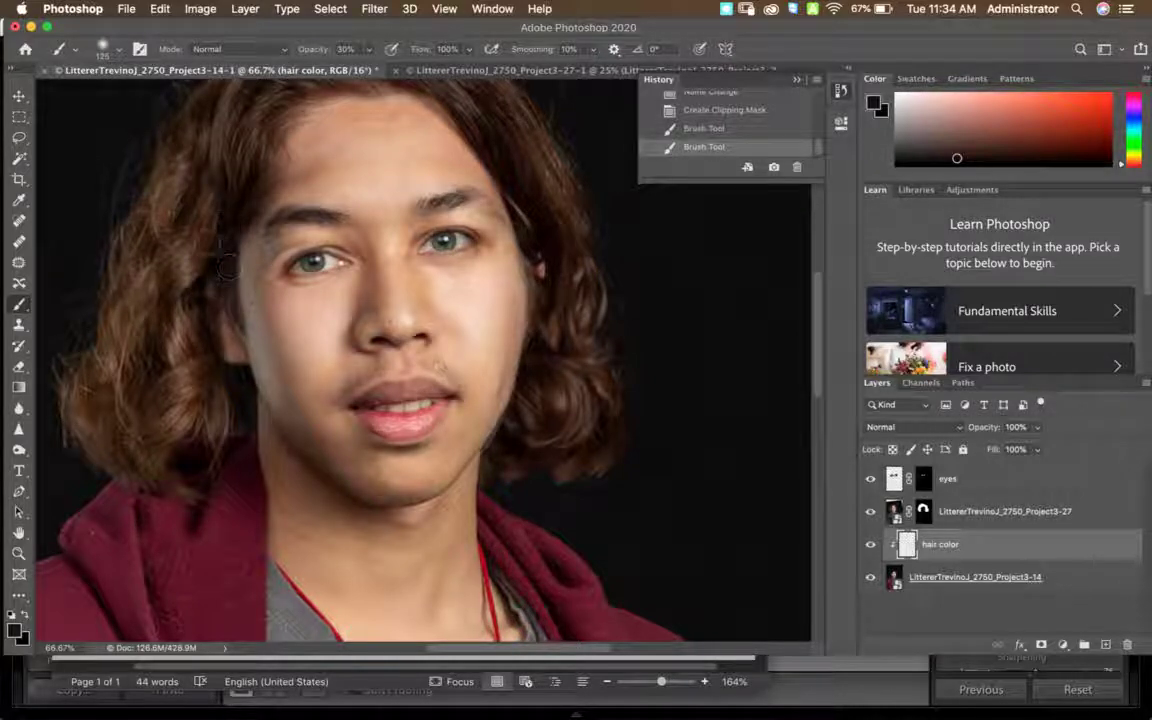
{"action": "left_click", "coordinate": [206, 242]}
{"action": "left_click", "coordinate": [201, 239]}
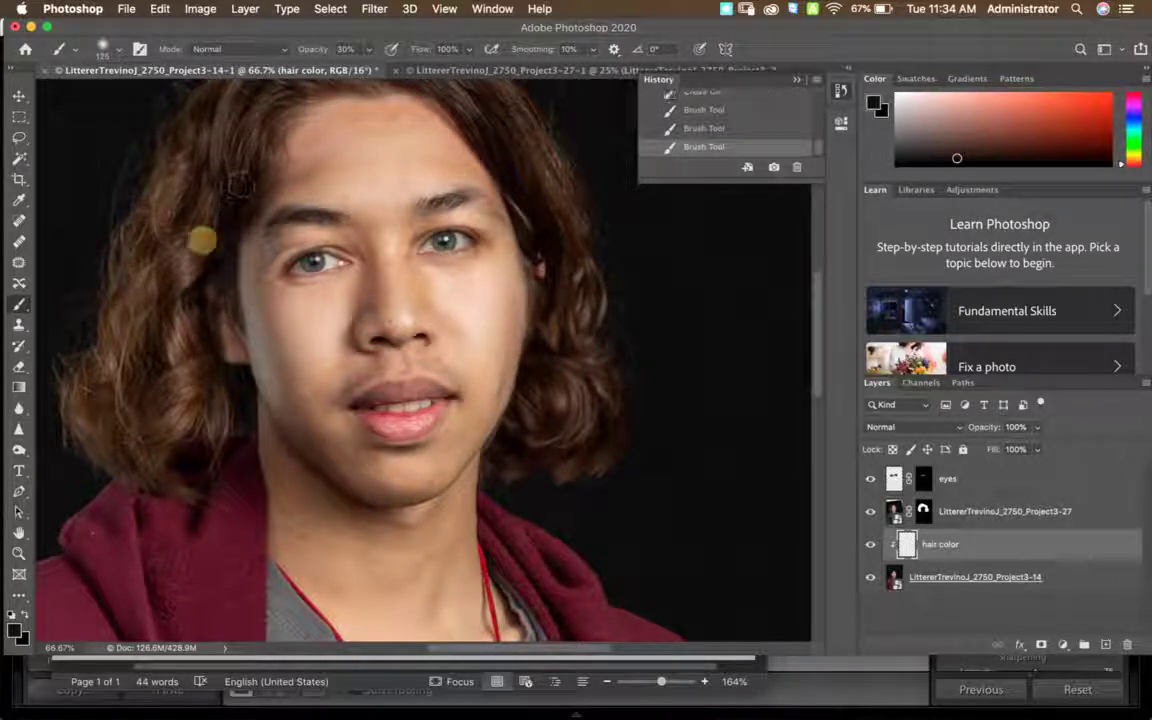
{"action": "left_click", "coordinate": [219, 277]}
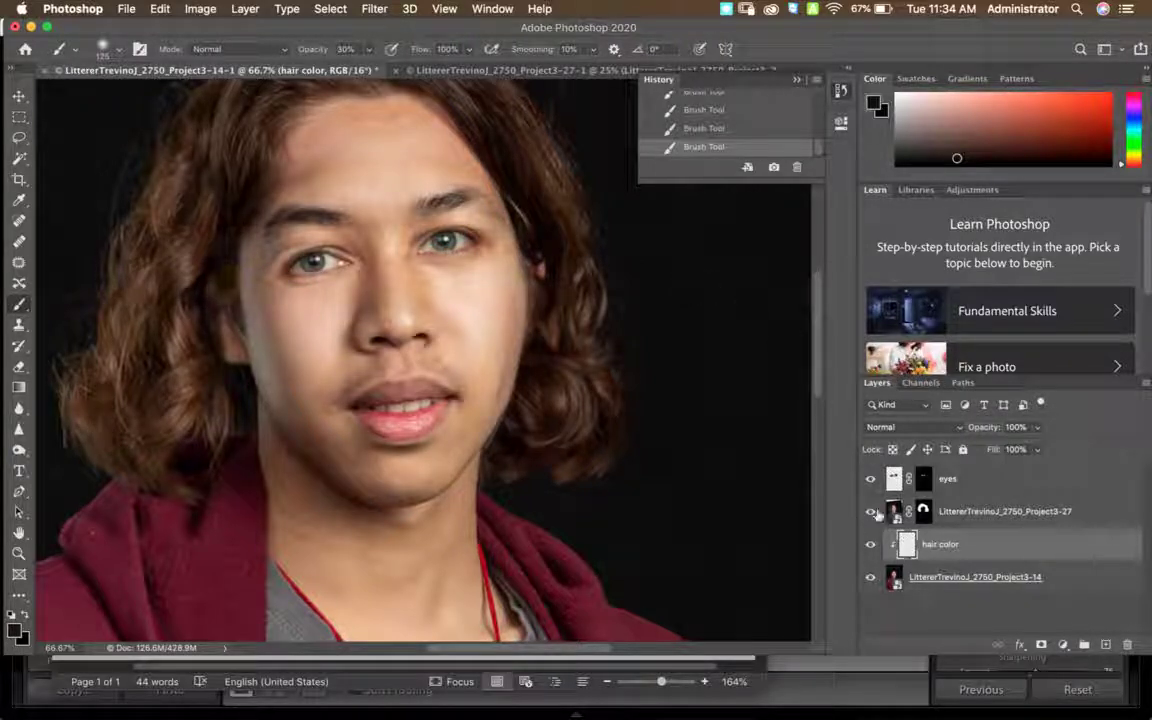
{"action": "left_click", "coordinate": [870, 545]}
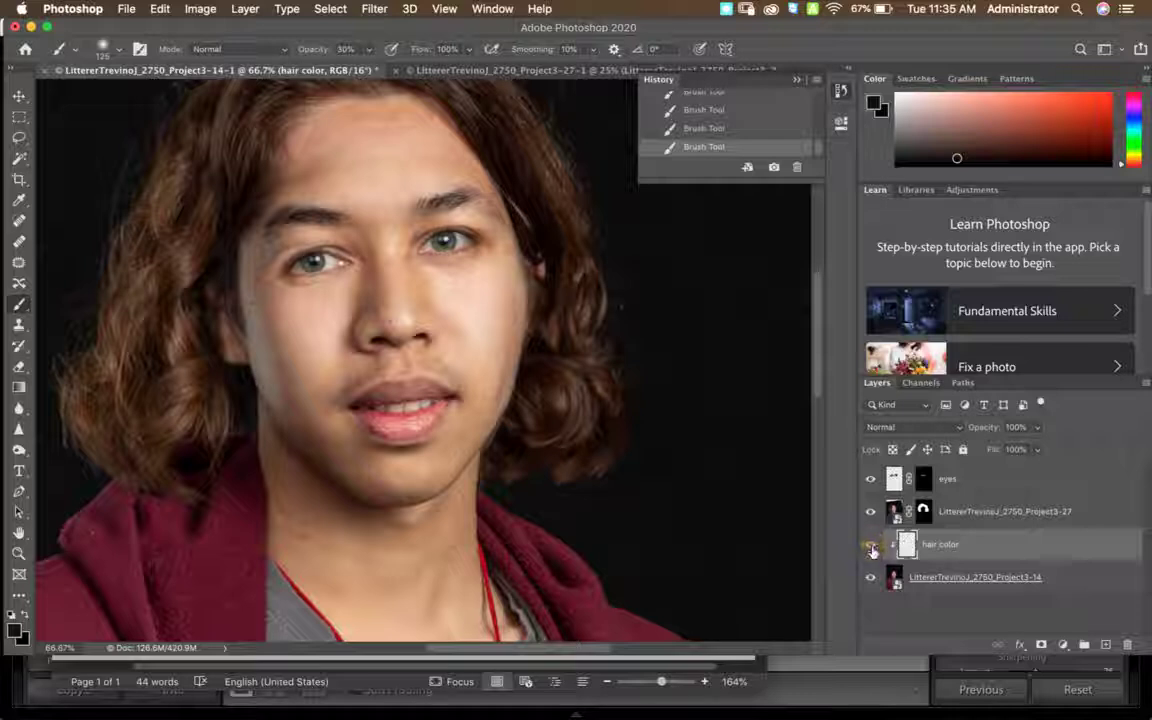
{"action": "left_click", "coordinate": [871, 550]}
{"action": "left_click", "coordinate": [871, 550]}
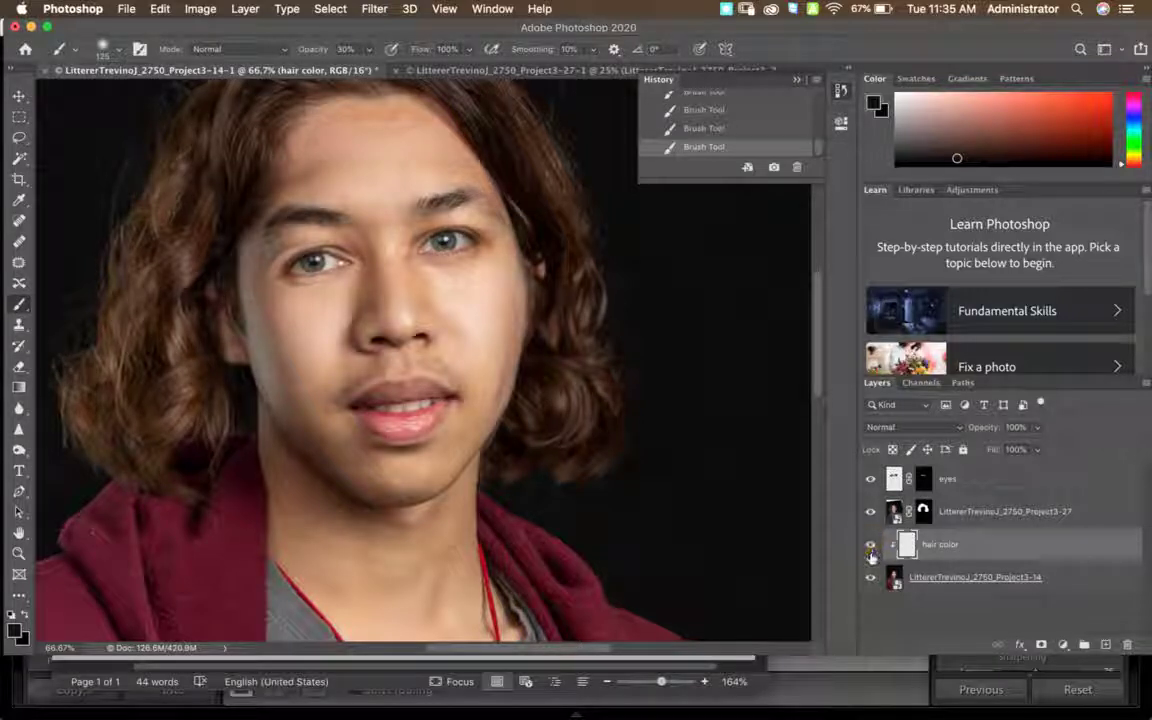
Set the hair color layer's blend mode to Overlay and compare the image with the layer hidden and shown.
{"action": "left_click", "coordinate": [1037, 427]}
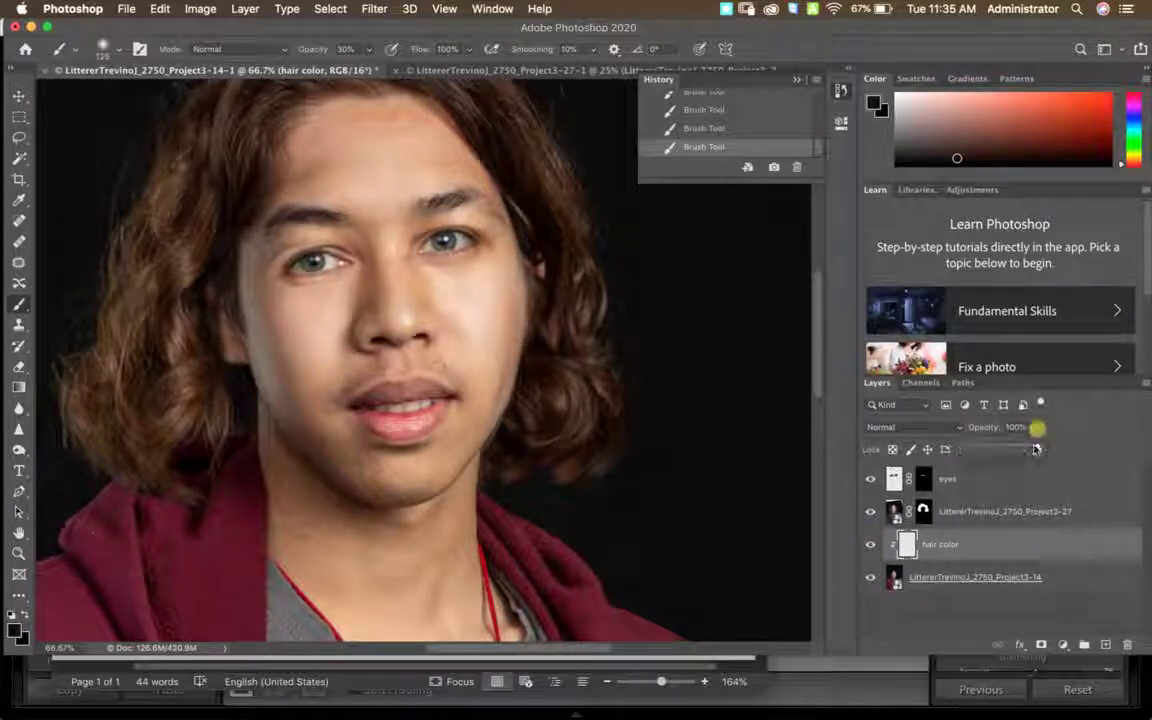
{"action": "left_click", "coordinate": [910, 427]}
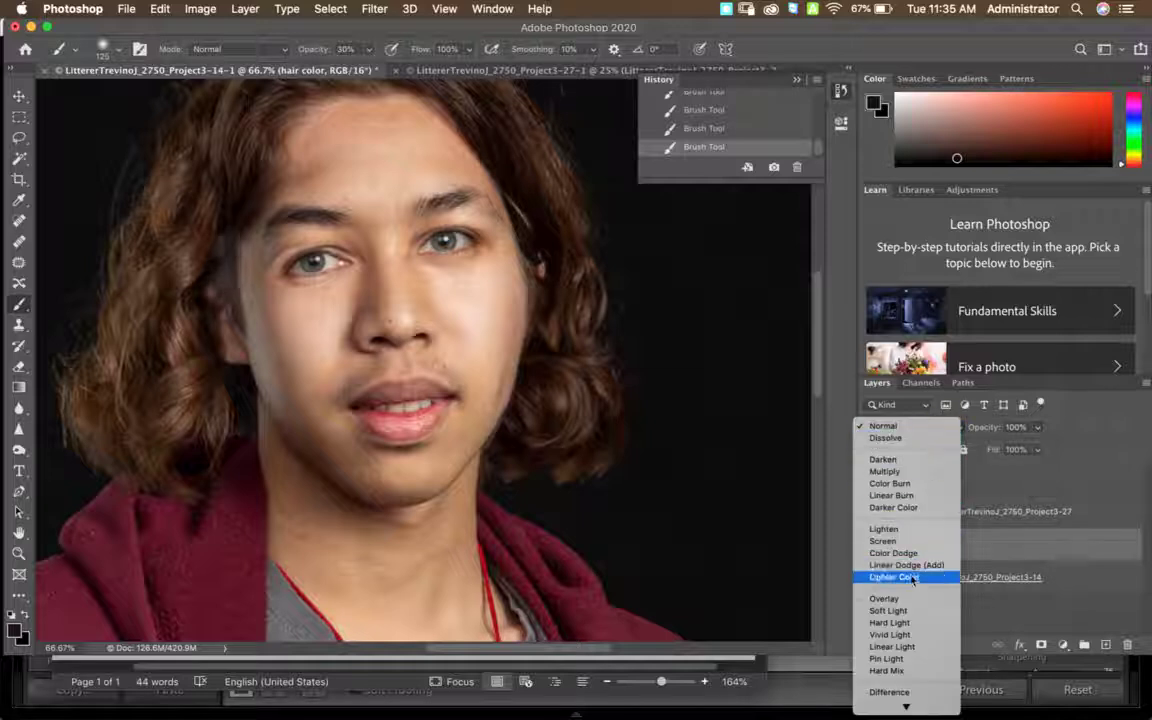
{"action": "left_click", "coordinate": [886, 598]}
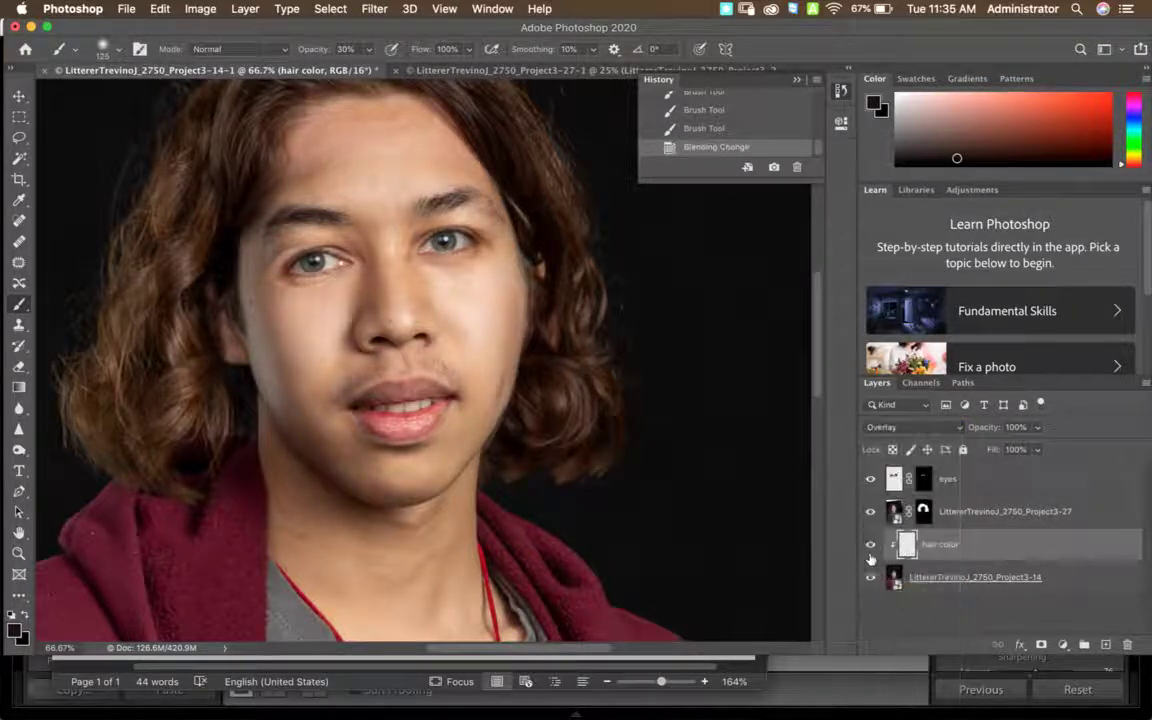
{"action": "left_click", "coordinate": [871, 545]}
{"action": "left_click", "coordinate": [871, 545]}
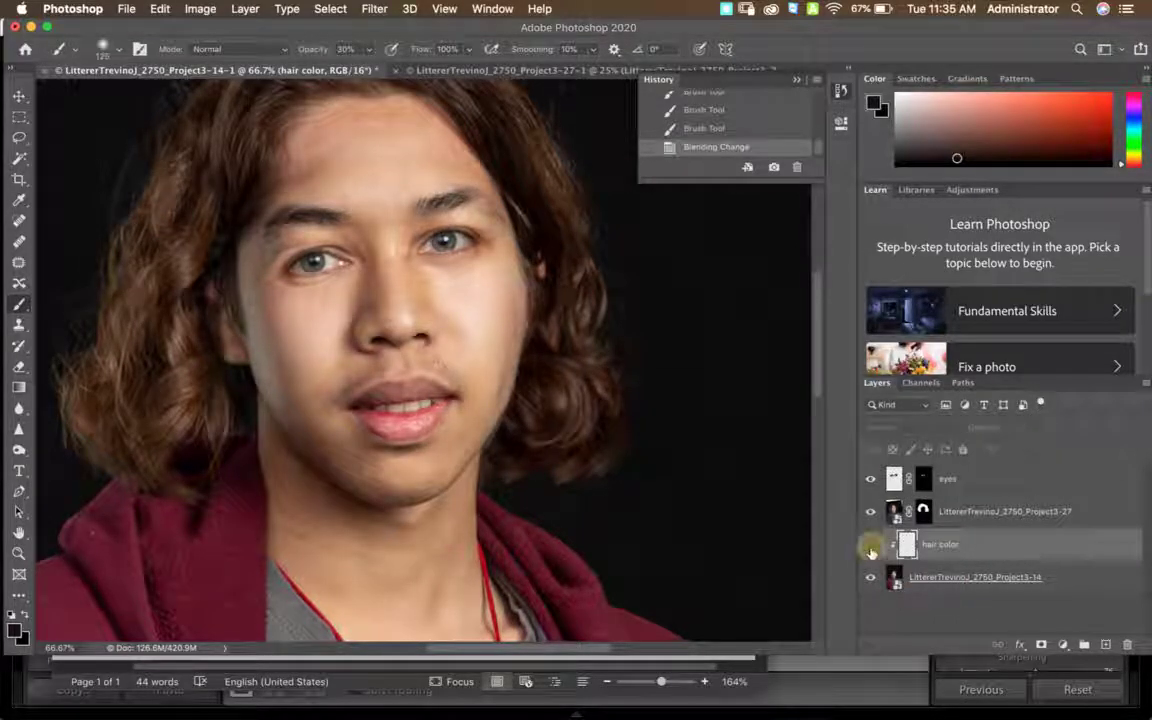
{"action": "left_click", "coordinate": [871, 545]}
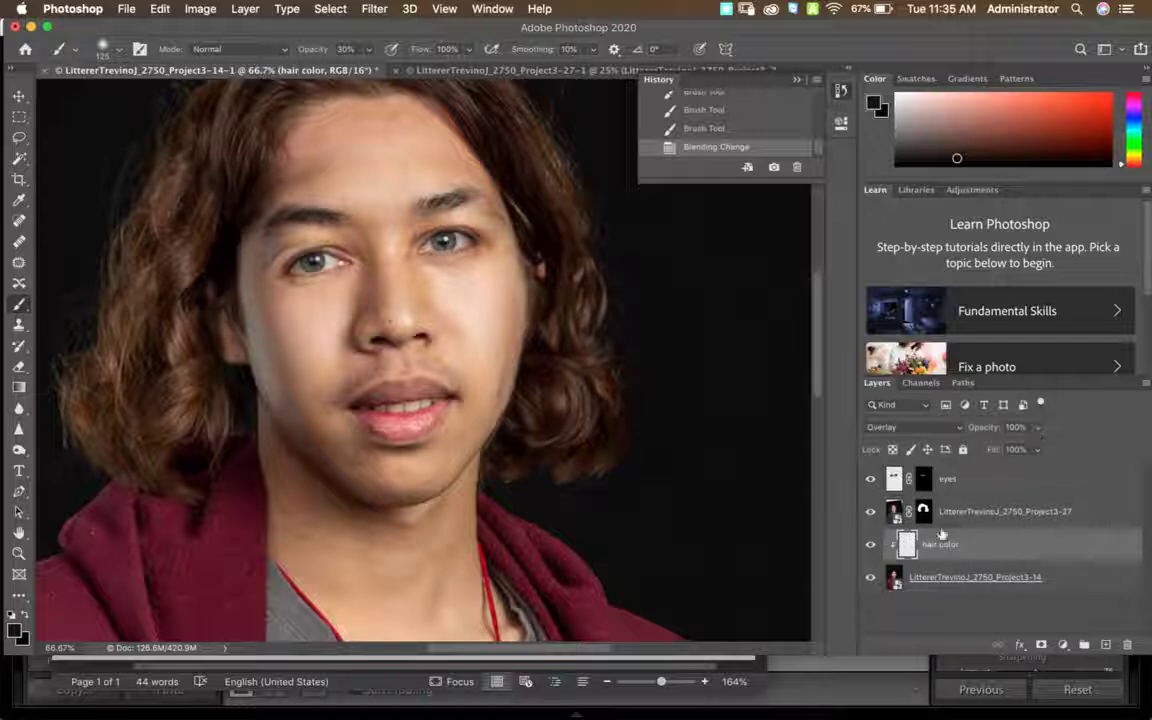
{"action": "left_click", "coordinate": [870, 545]}
{"action": "left_click", "coordinate": [870, 545]}
Sample medium brown #594431 from the hair as the foreground color and paint it over the dark hair beside the temple and ear.
{"action": "left_click", "coordinate": [14, 630]}
{"action": "left_click", "coordinate": [130, 255]}
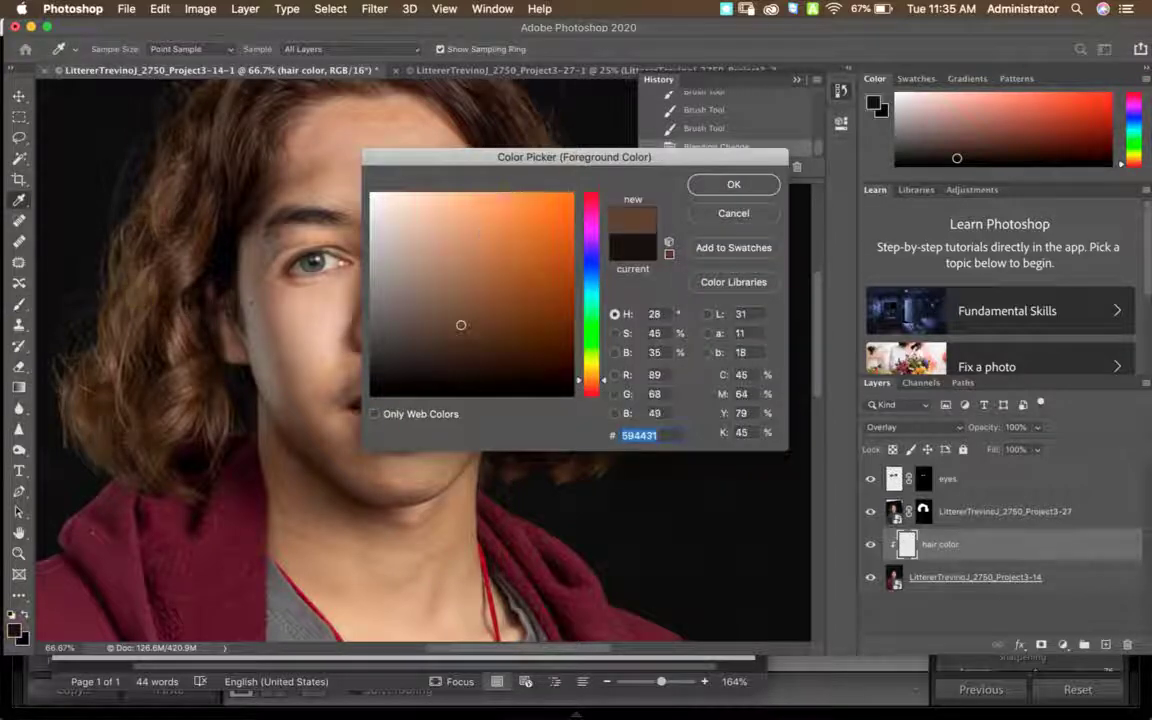
{"action": "left_click", "coordinate": [735, 185]}
{"action": "left_click_drag", "start_coordinate": [190, 250], "coordinate": [205, 228]}
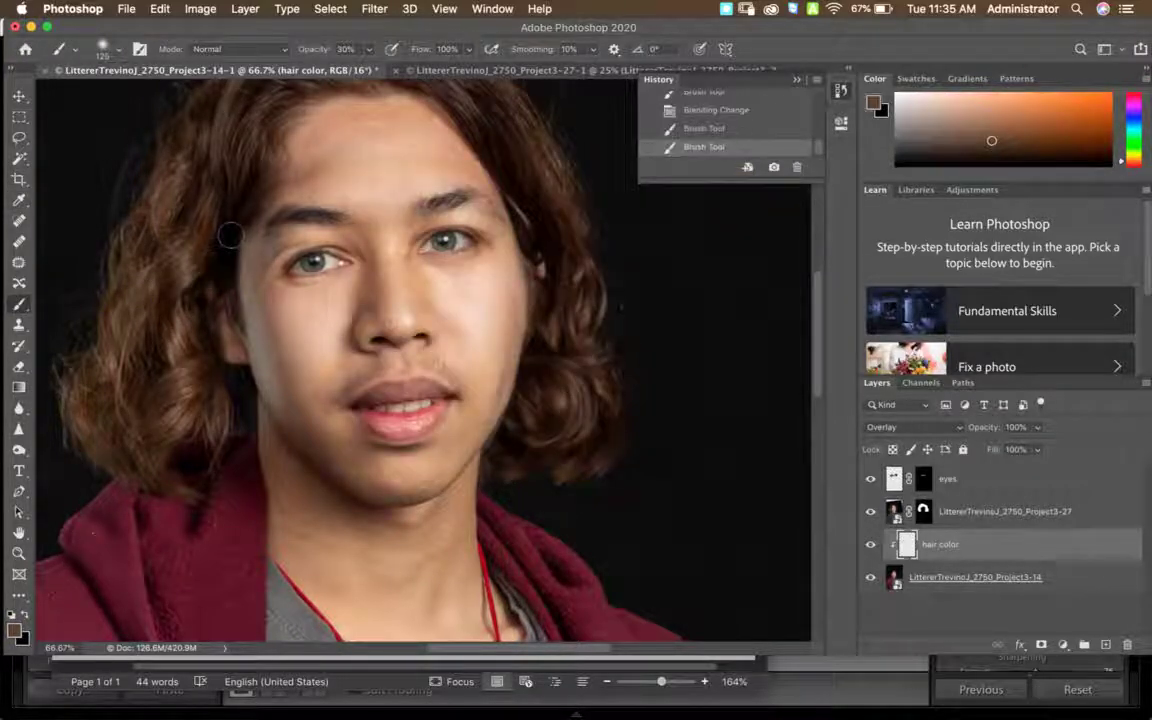
{"action": "left_click_drag", "start_coordinate": [218, 302], "coordinate": [234, 214]}
{"action": "left_click_drag", "start_coordinate": [200, 272], "coordinate": [231, 221]}
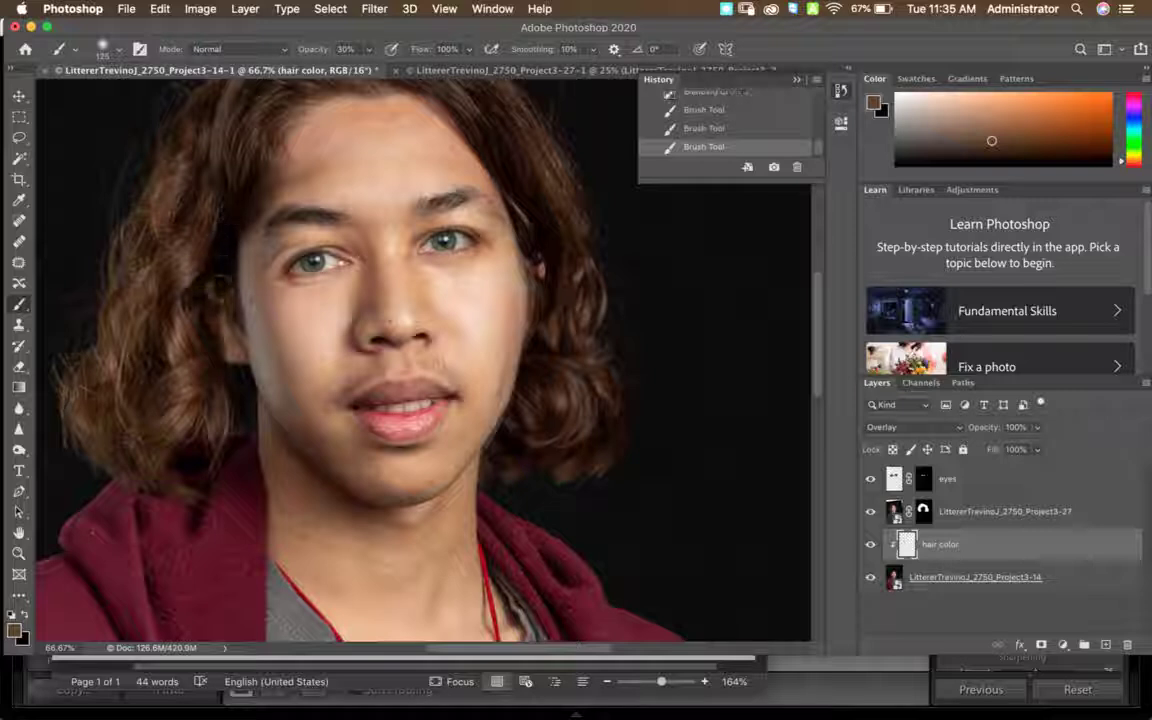
{"action": "left_click_drag", "start_coordinate": [220, 286], "coordinate": [228, 200]}
Compare the image with the hair color layer hidden and shown, and lower that layer's opacity to 59%.
{"action": "left_click", "coordinate": [870, 544]}
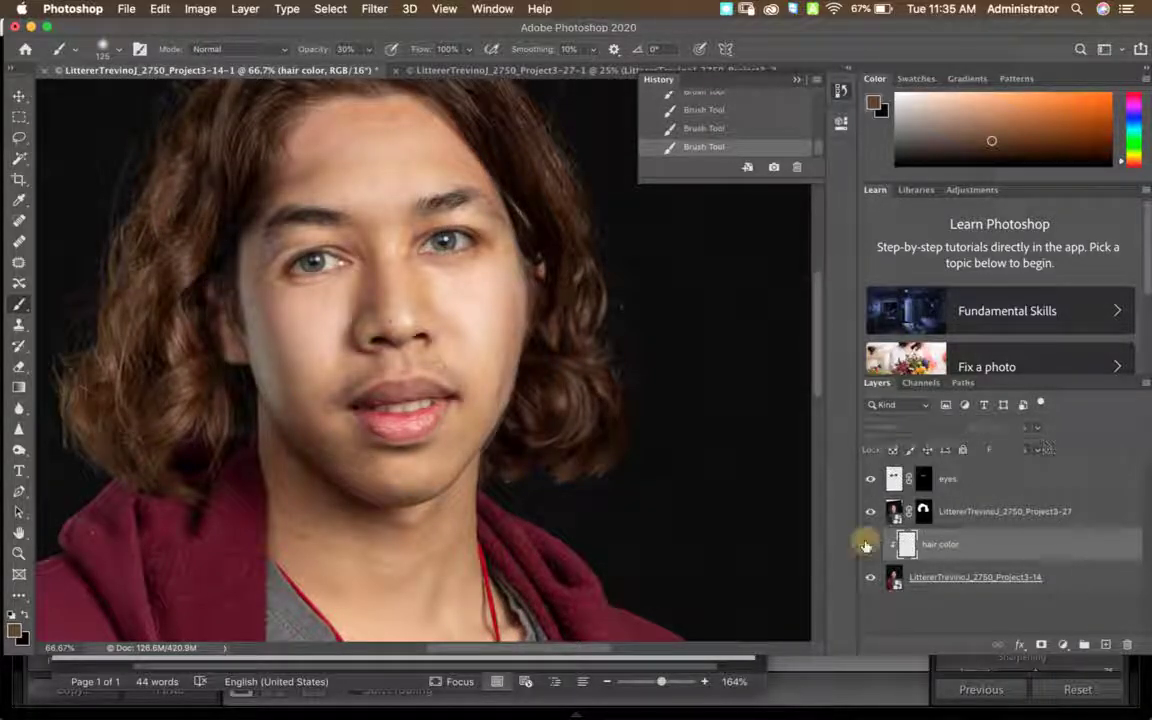
{"action": "left_click", "coordinate": [870, 544]}
{"action": "left_click", "coordinate": [870, 544]}
{"action": "left_click", "coordinate": [870, 544]}
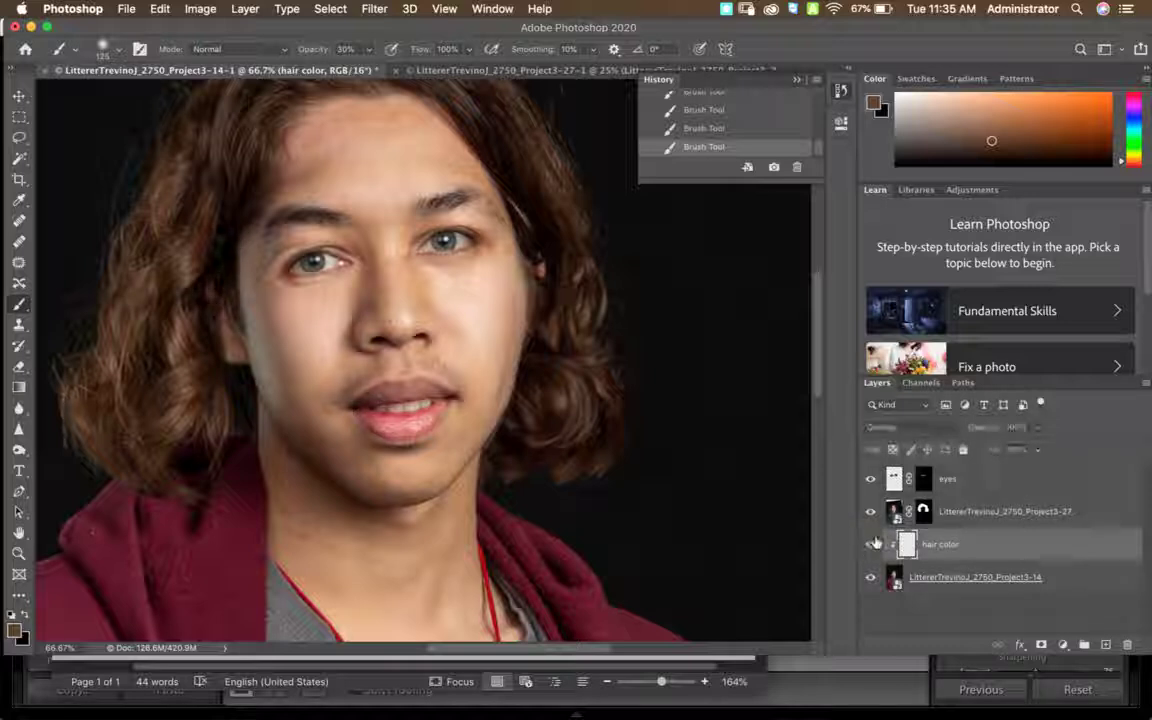
{"action": "left_click_drag", "start_coordinate": [1025, 450], "coordinate": [1010, 450]}
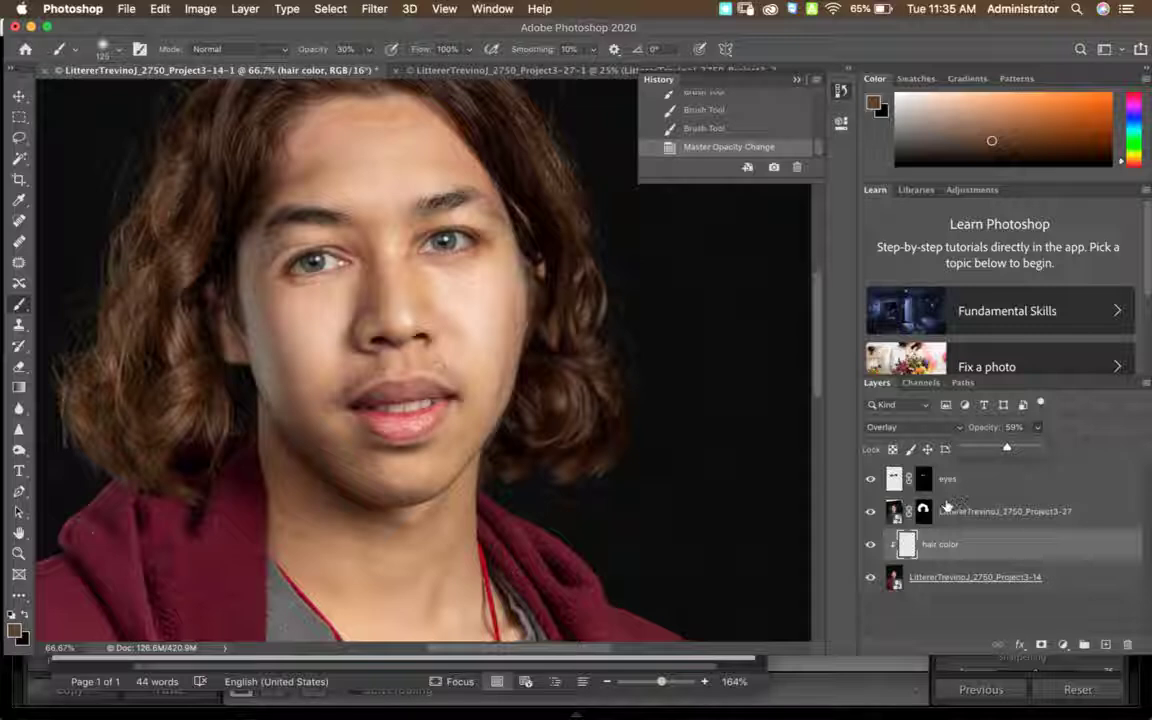
Compare with the blouse portrait hidden, paint black on its layer mask where the hair meets the jaw, and undo the last stroke.
{"action": "left_click", "coordinate": [870, 512]}
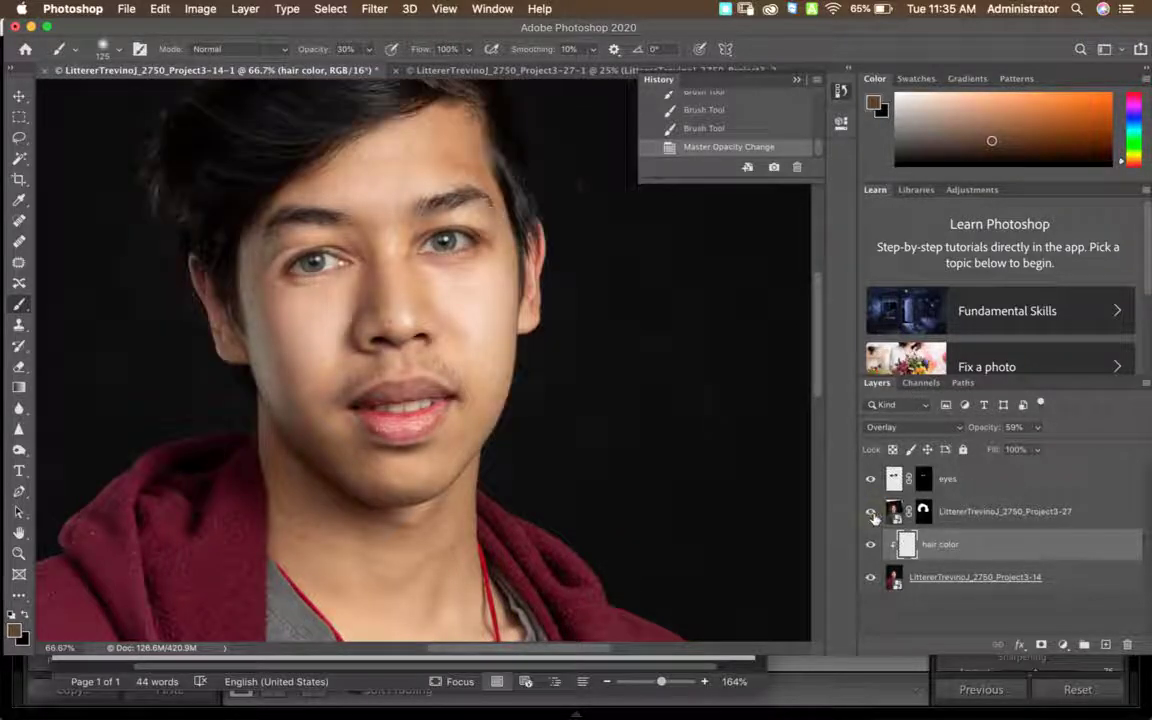
{"action": "left_click", "coordinate": [870, 512]}
{"action": "left_click", "coordinate": [924, 513]}
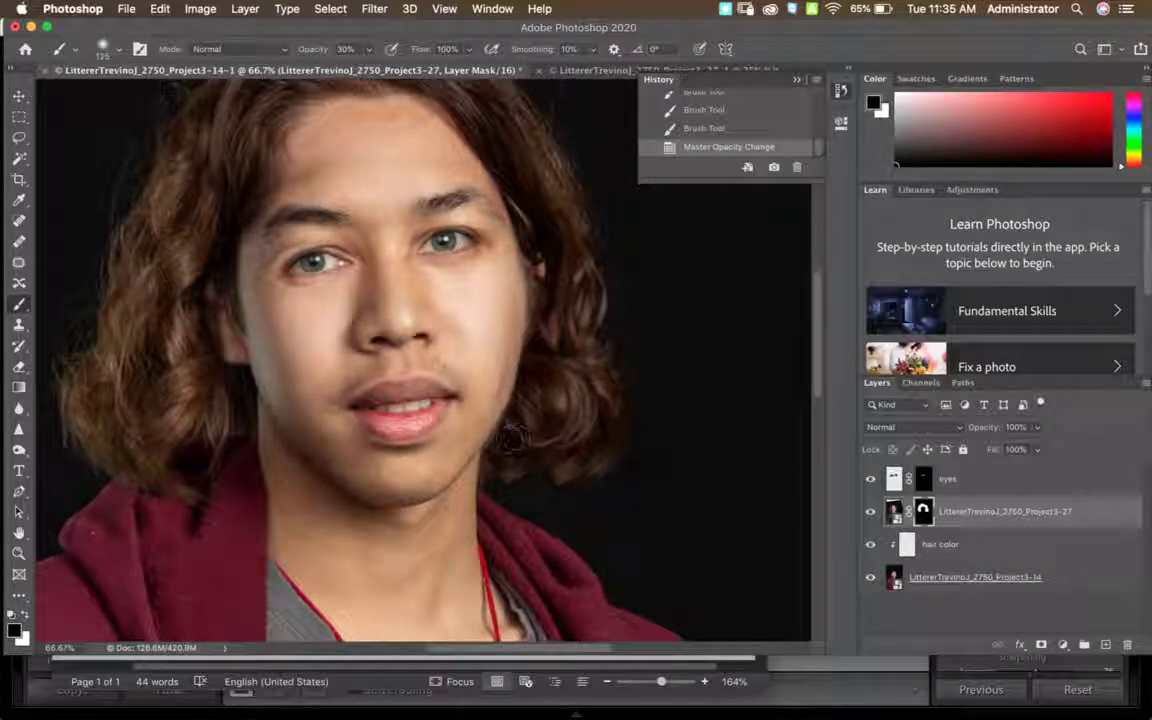
{"action": "left_click", "coordinate": [490, 448]}
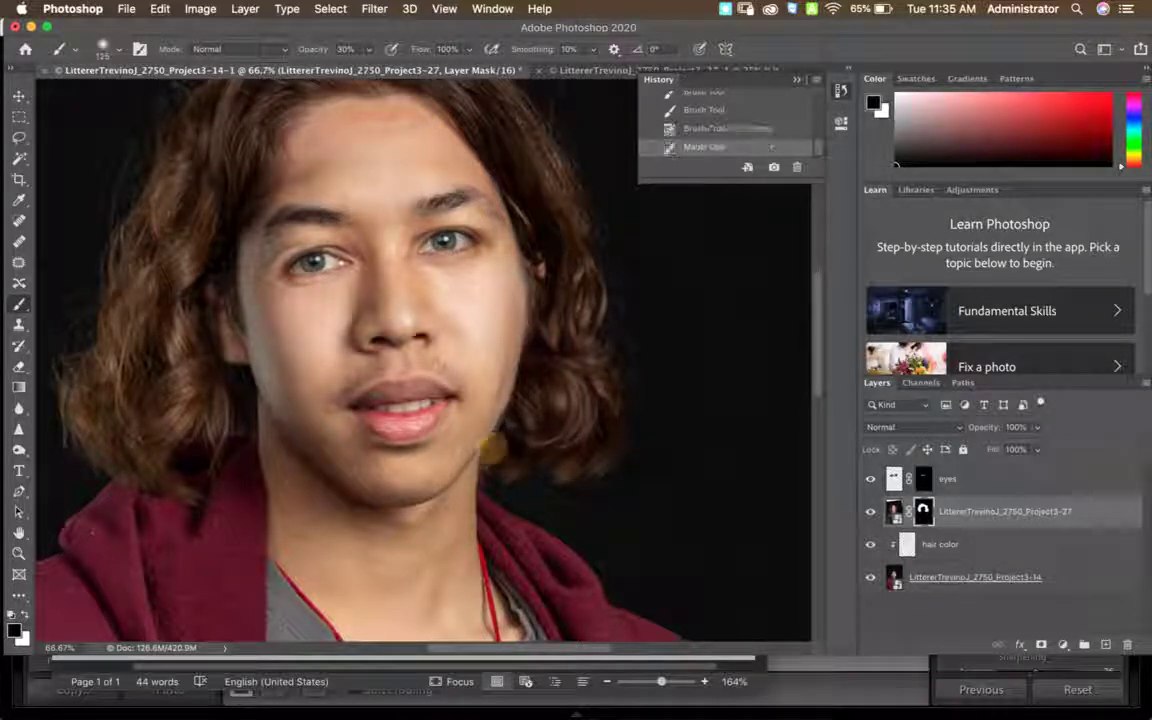
{"action": "mouse_move", "coordinate": [488, 453]}
{"action": "left_mouse_down"}
{"action": "mouse_move", "coordinate": [493, 436]}
{"action": "mouse_move", "coordinate": [486, 455]}
{"action": "left_mouse_up"}
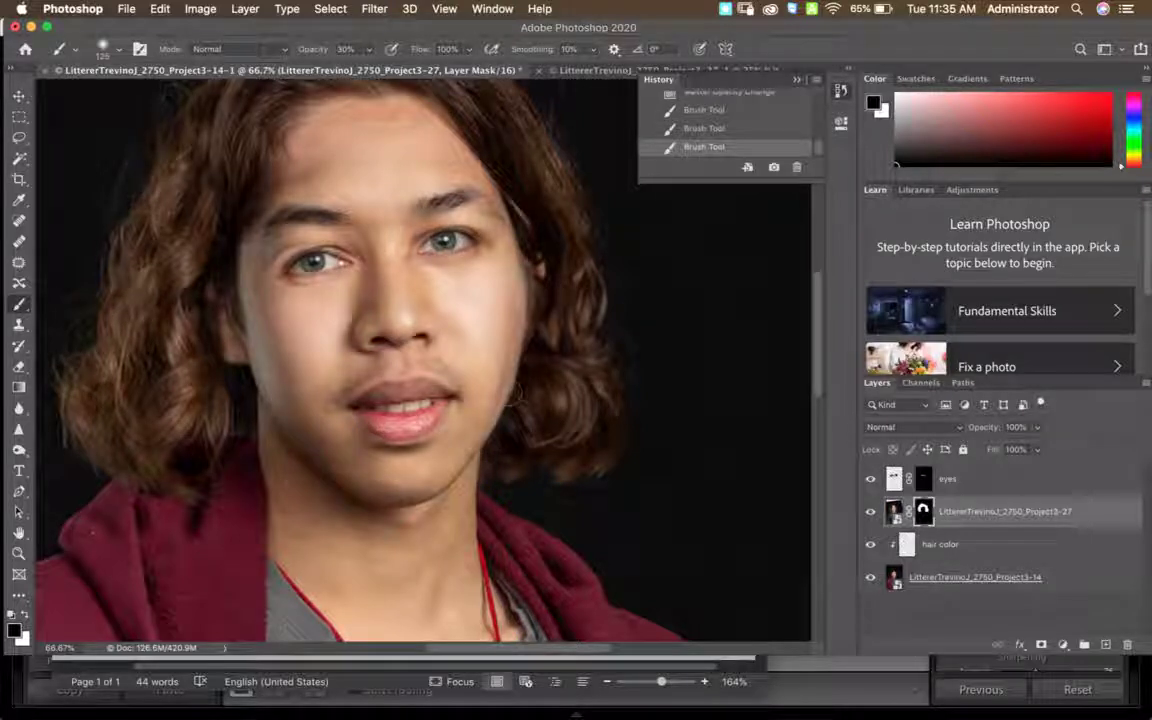
{"action": "key", "text": "super+z"}
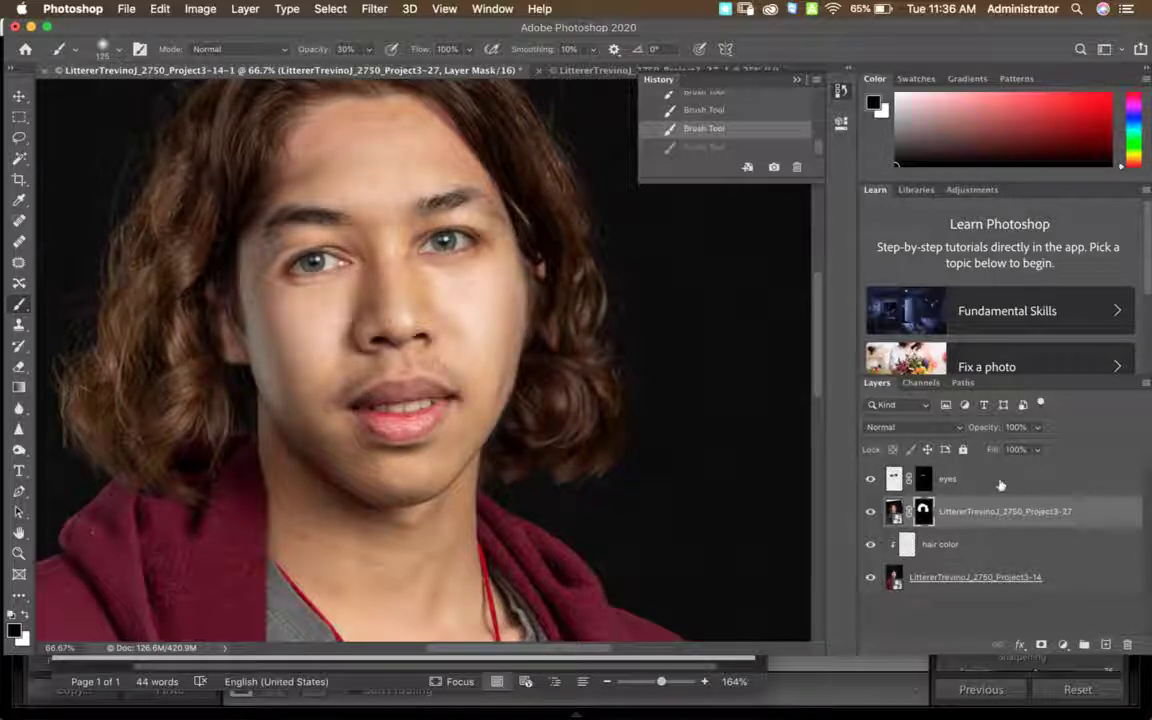
Add a new empty layer directly above the eyes layer.
{"action": "left_click", "coordinate": [894, 479]}
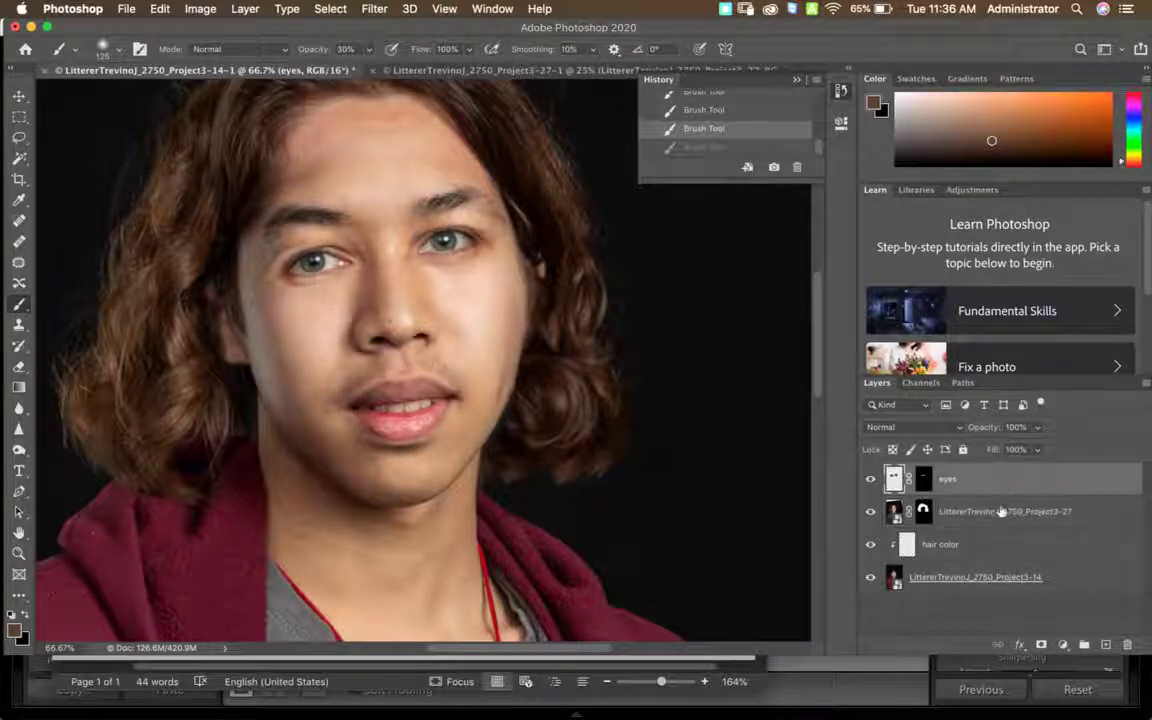
{"action": "left_click", "coordinate": [1108, 646]}
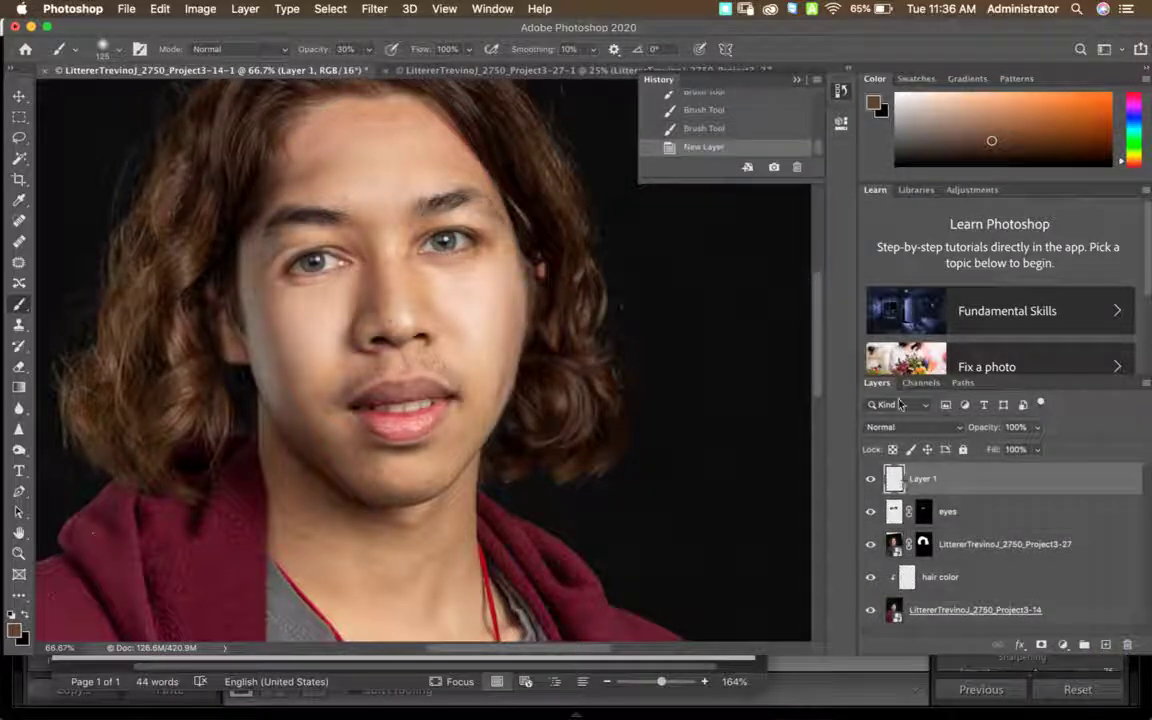
Switch to Word and add the lines "Skin tones", "B" and "20%" at the end of the technique notes.
{"action": "mouse_move", "coordinate": [752, 714]}
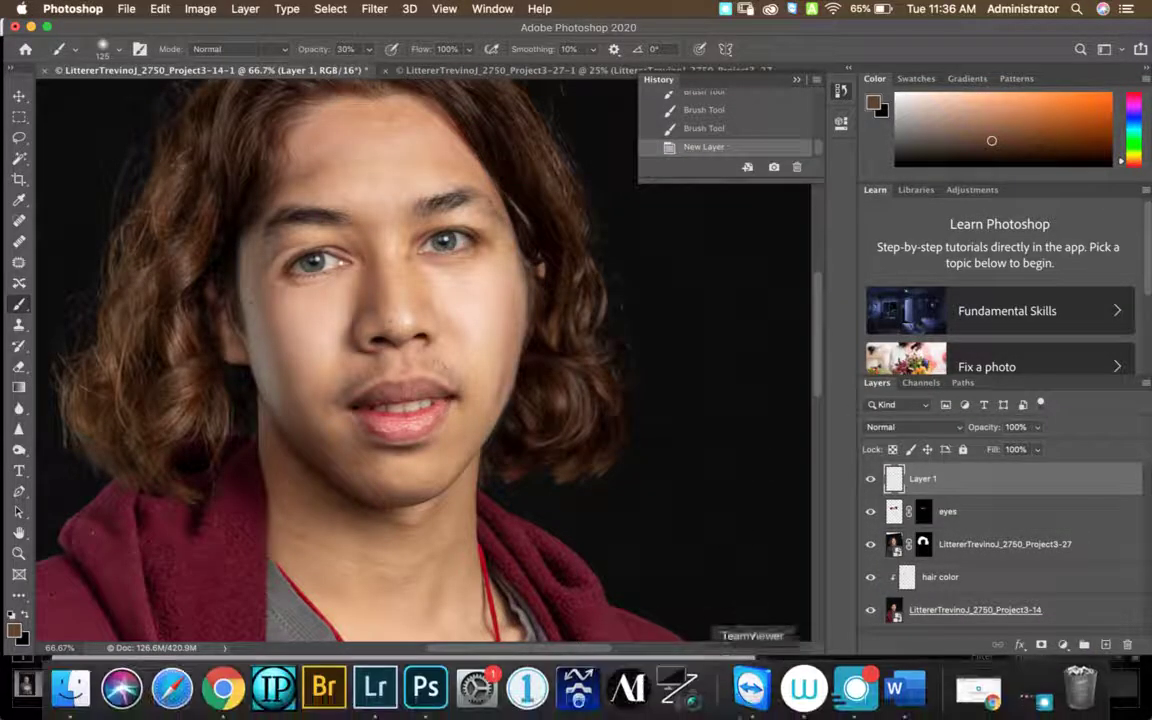
{"action": "left_click", "coordinate": [906, 706]}
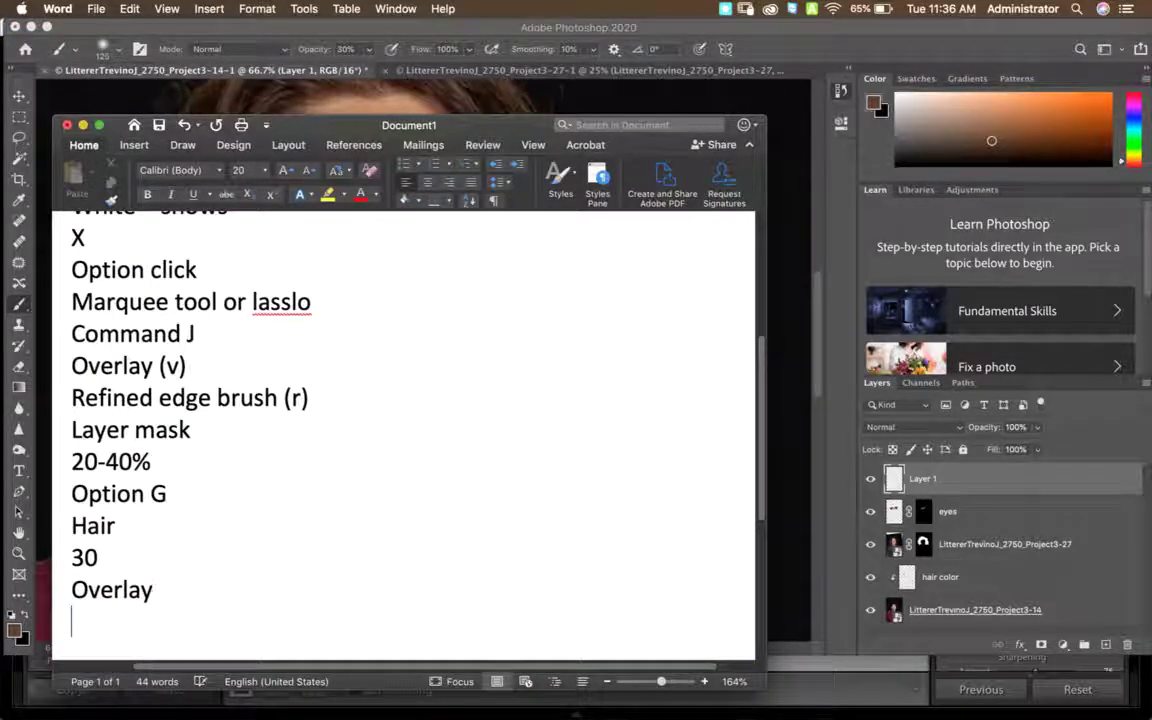
{"action": "type", "text": "Skin tones"}
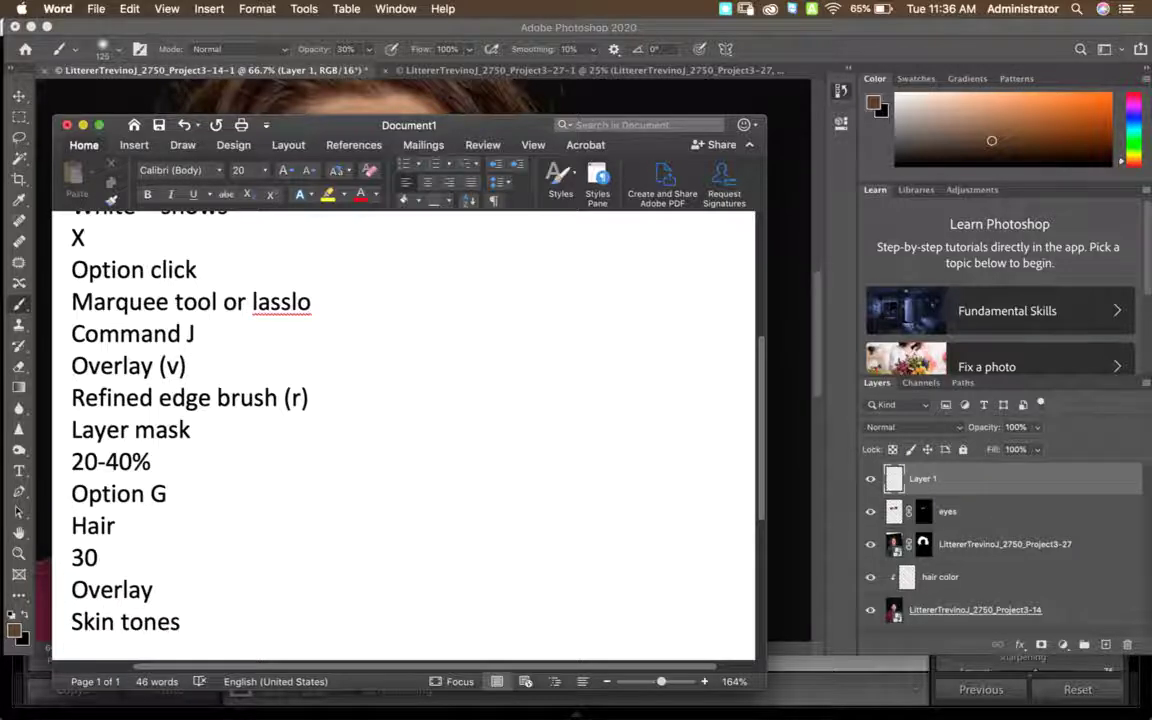
{"action": "key", "text": "Return"}
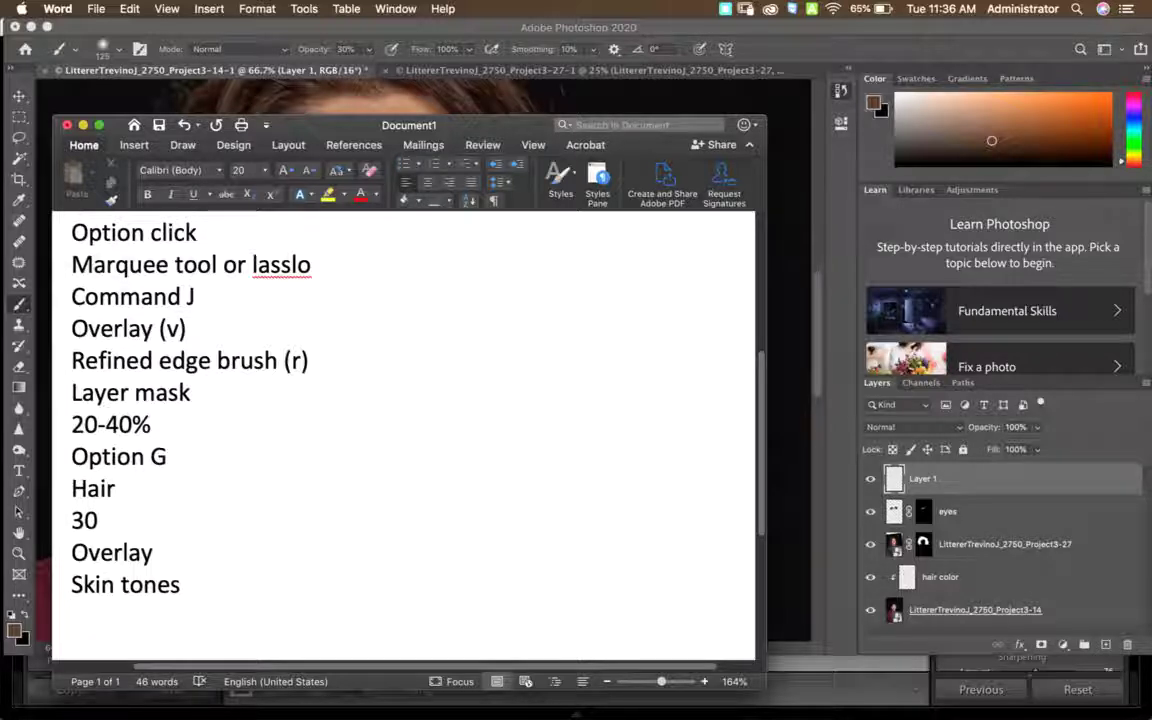
{"action": "type", "text": "B"}
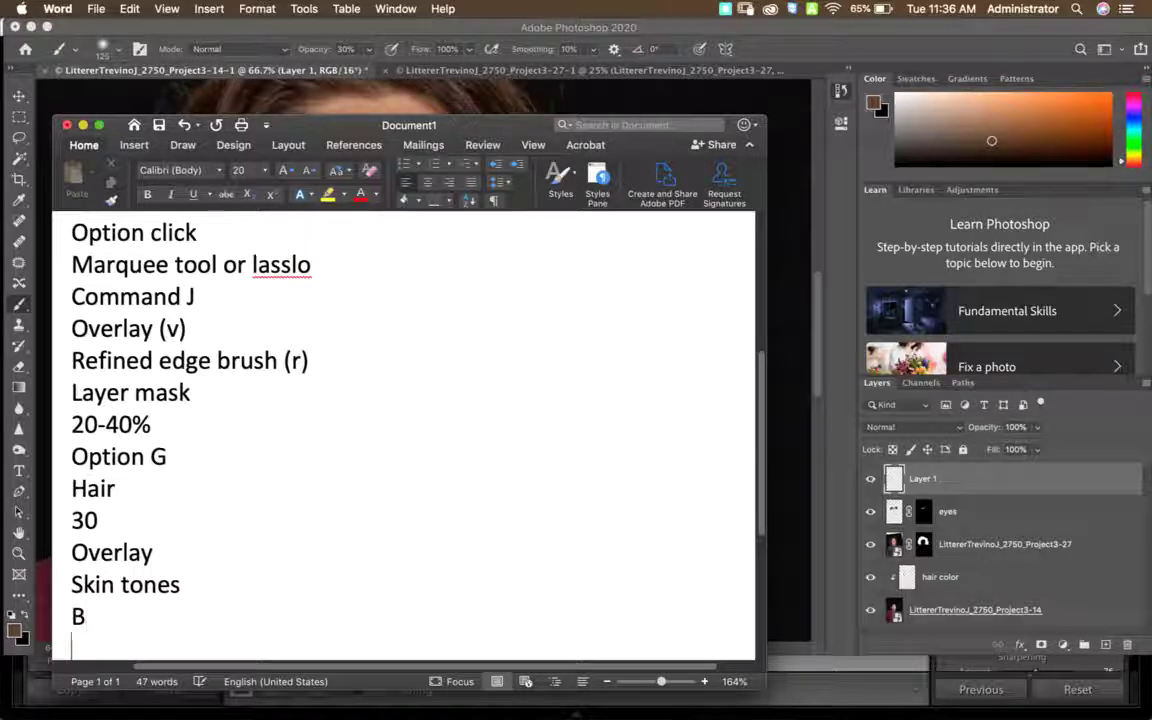
{"action": "key", "text": "Return"}
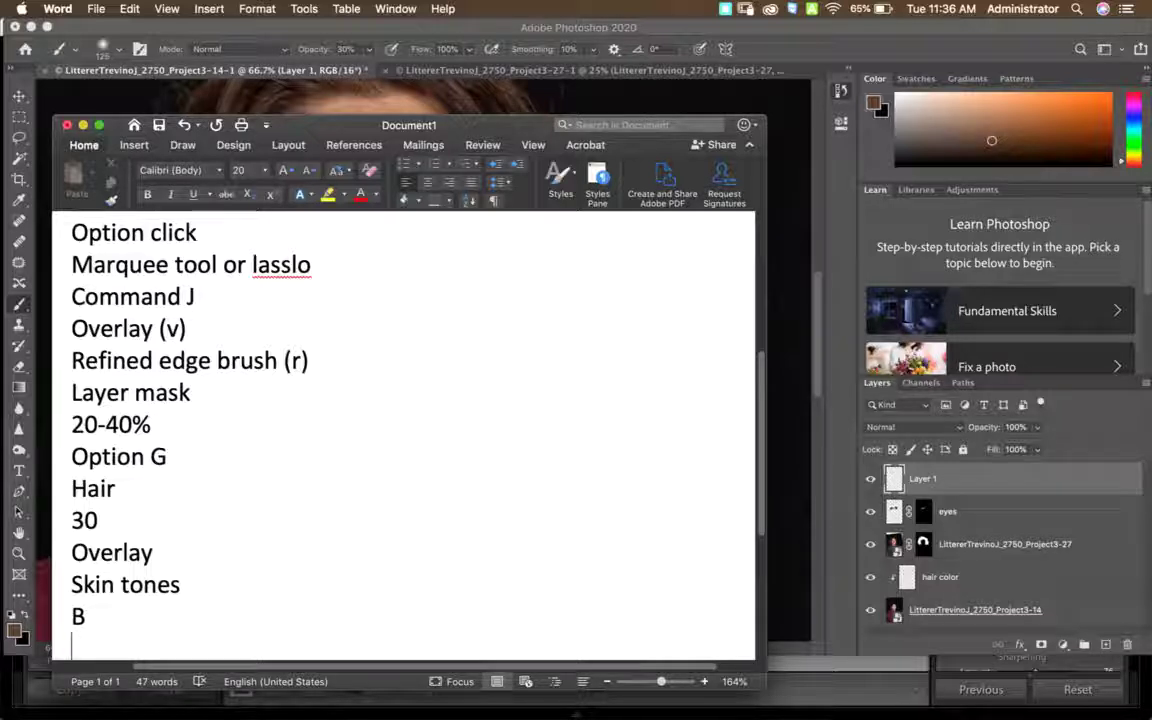
{"action": "type", "text": "20%"}
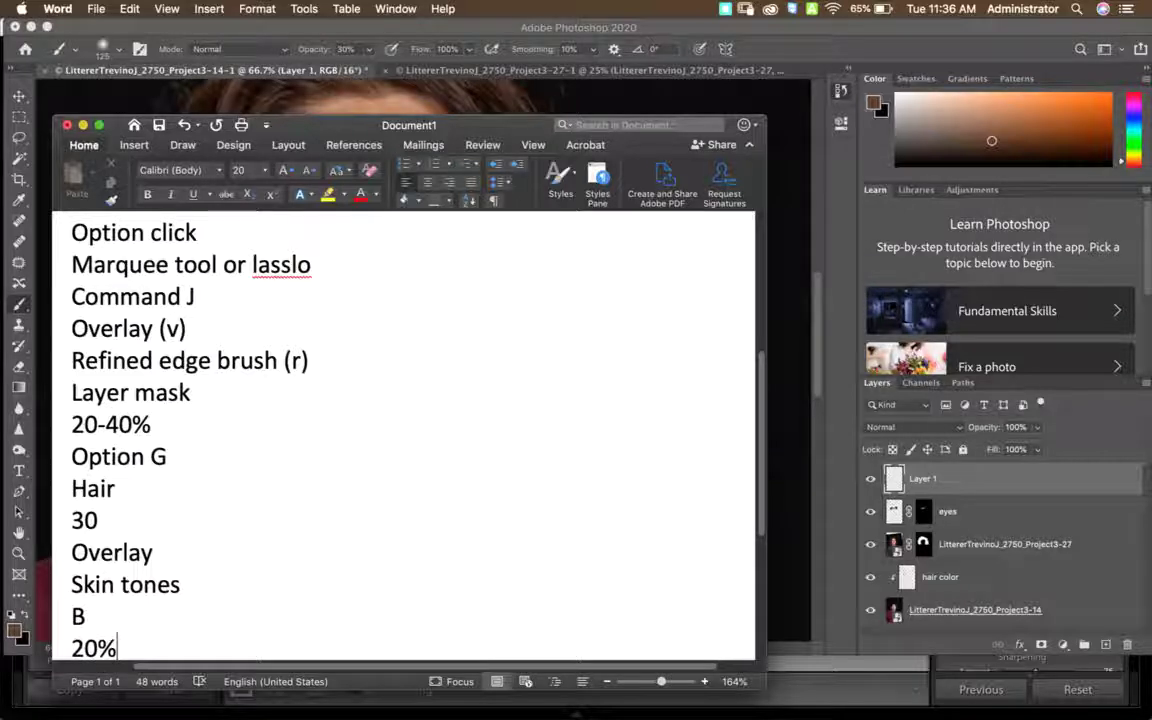
{"action": "key", "text": "Return"}
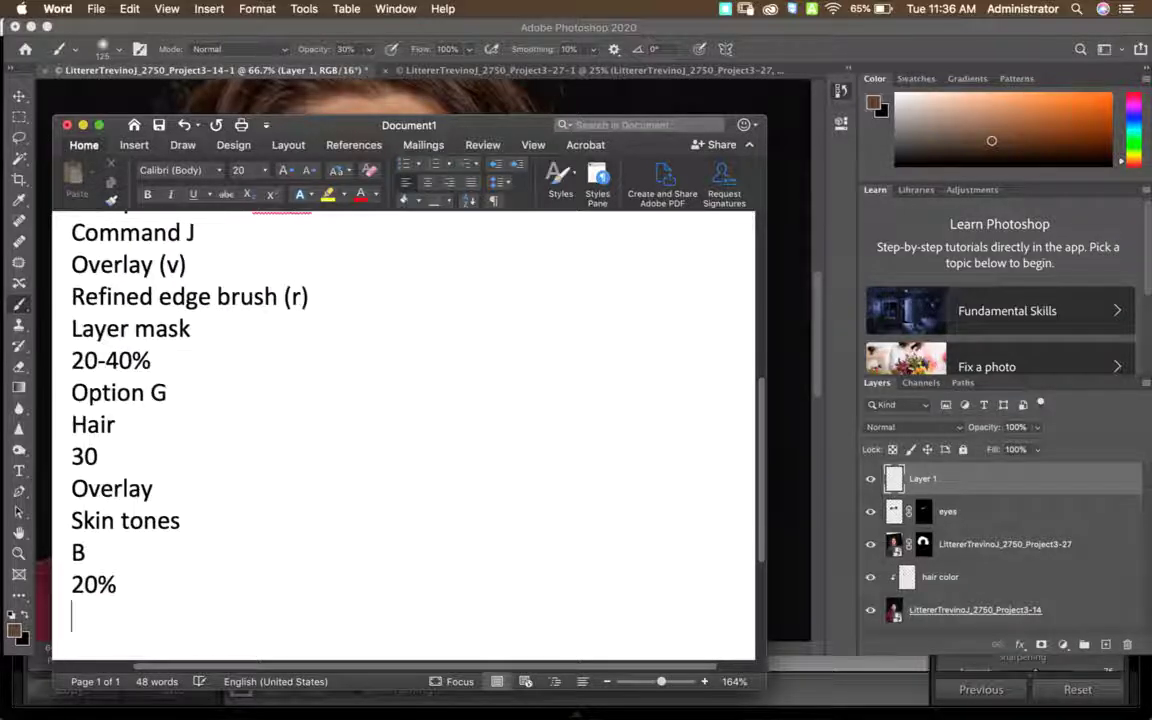
Add the lines "Sample all layers" and "Erase" to the end of the notes.
{"action": "type", "text": "Sa"}
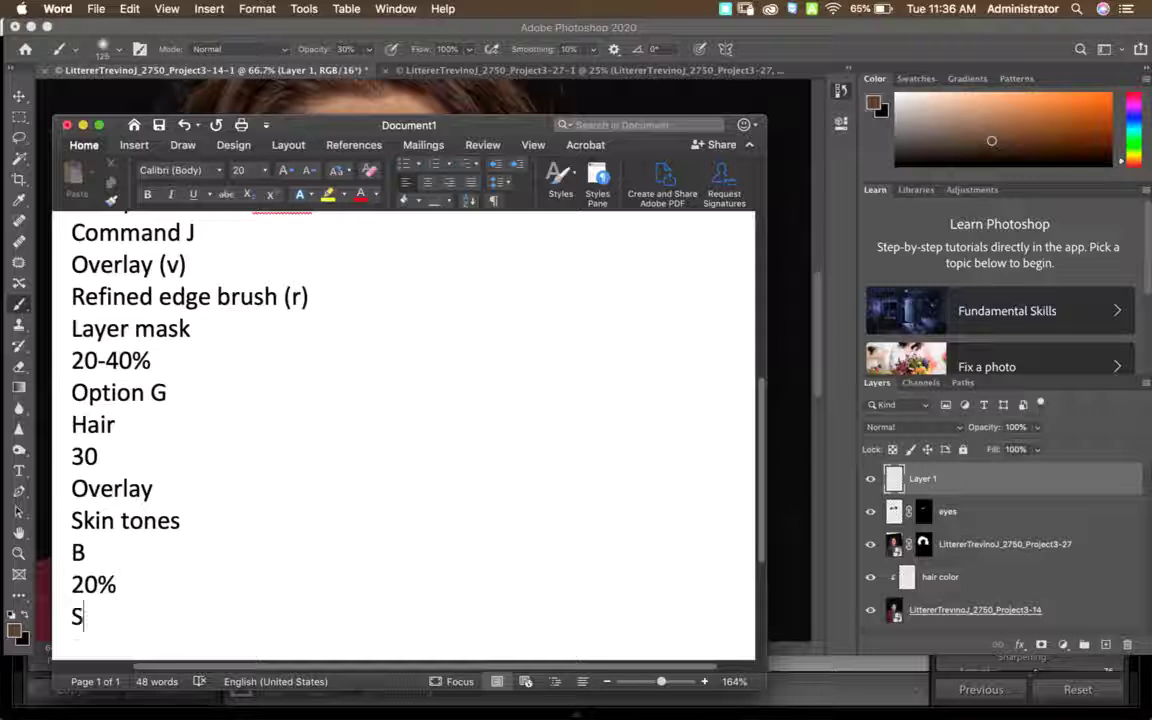
{"action": "key", "text": "BackSpace"}
{"action": "key", "text": "BackSpace"}
{"action": "type", "text": "Sam"}
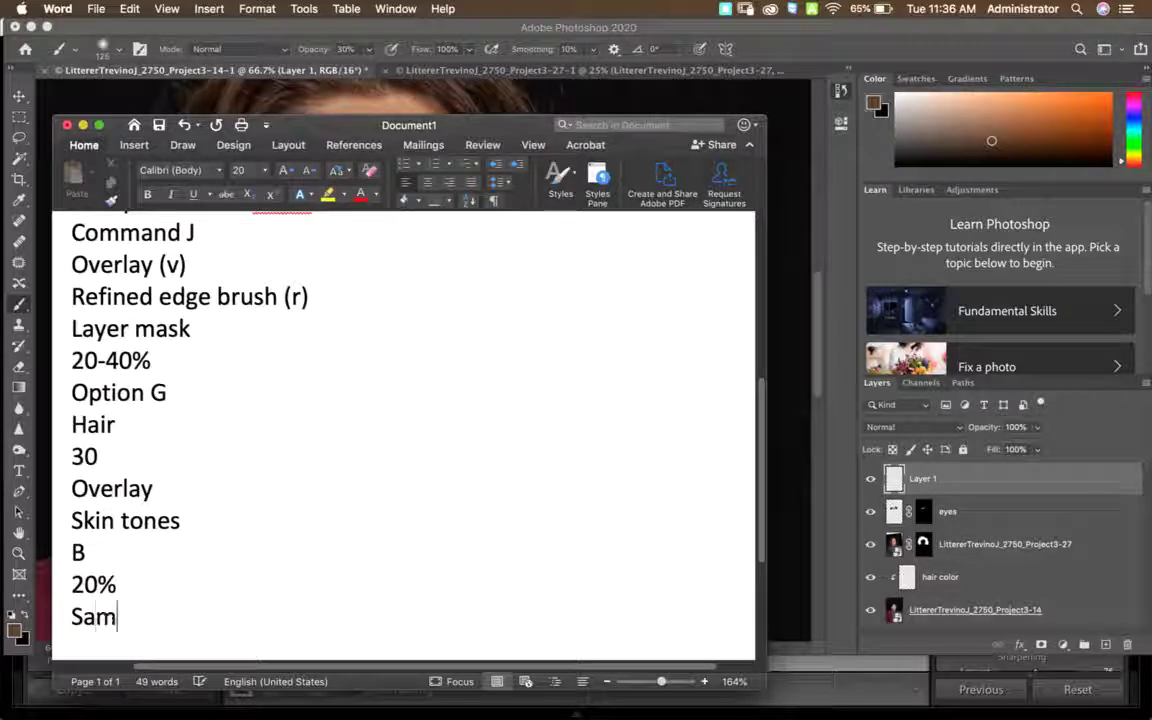
{"action": "type", "text": "ple all layers "}
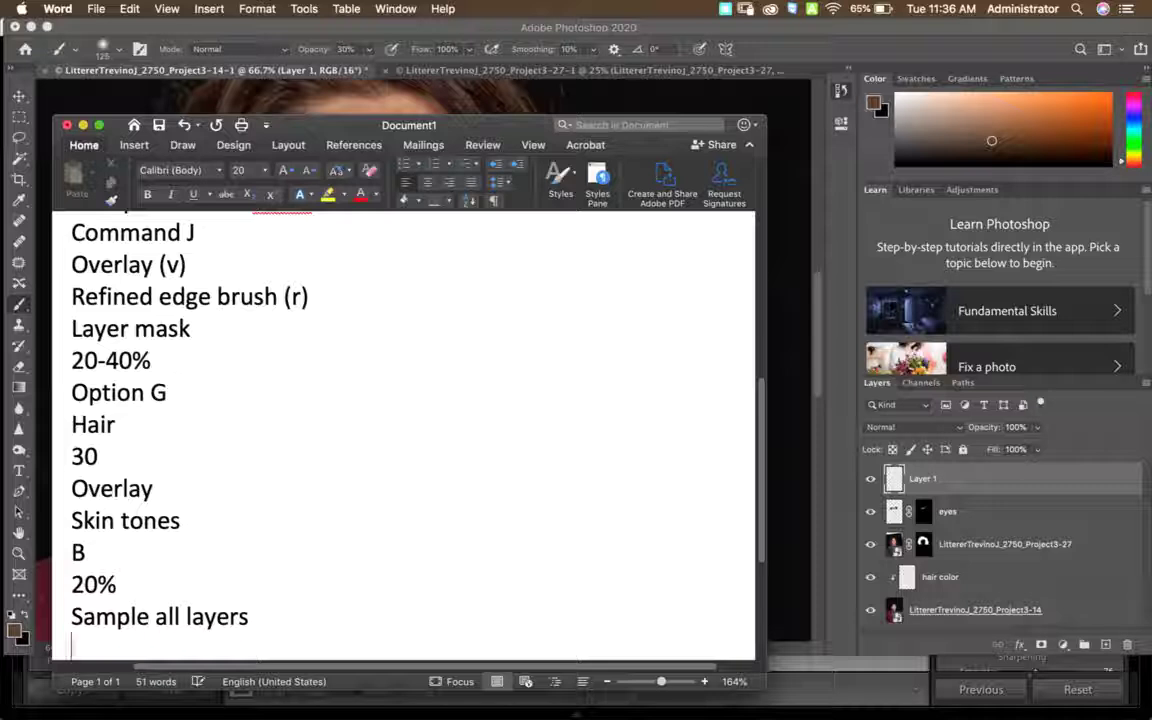
{"action": "type", "text": "Era"}
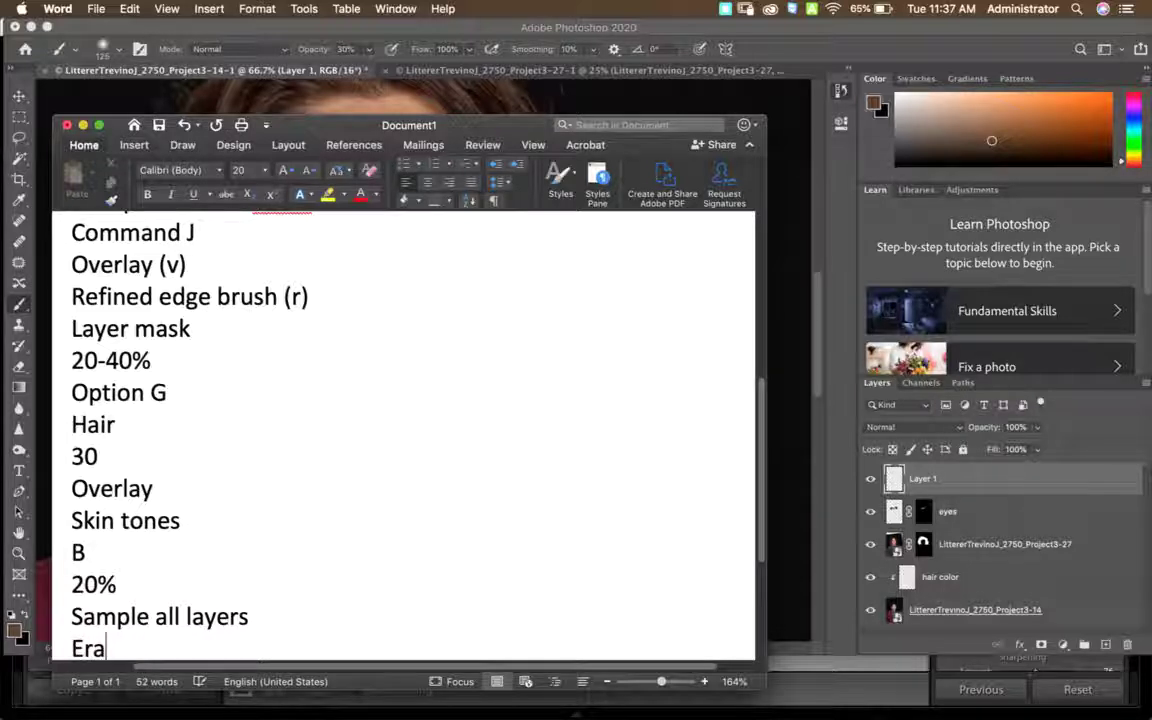
{"action": "type", "text": "se"}
Switch back to Photoshop and rename the new empty layer as skin tones.
{"action": "left_click", "coordinate": [920, 478]}
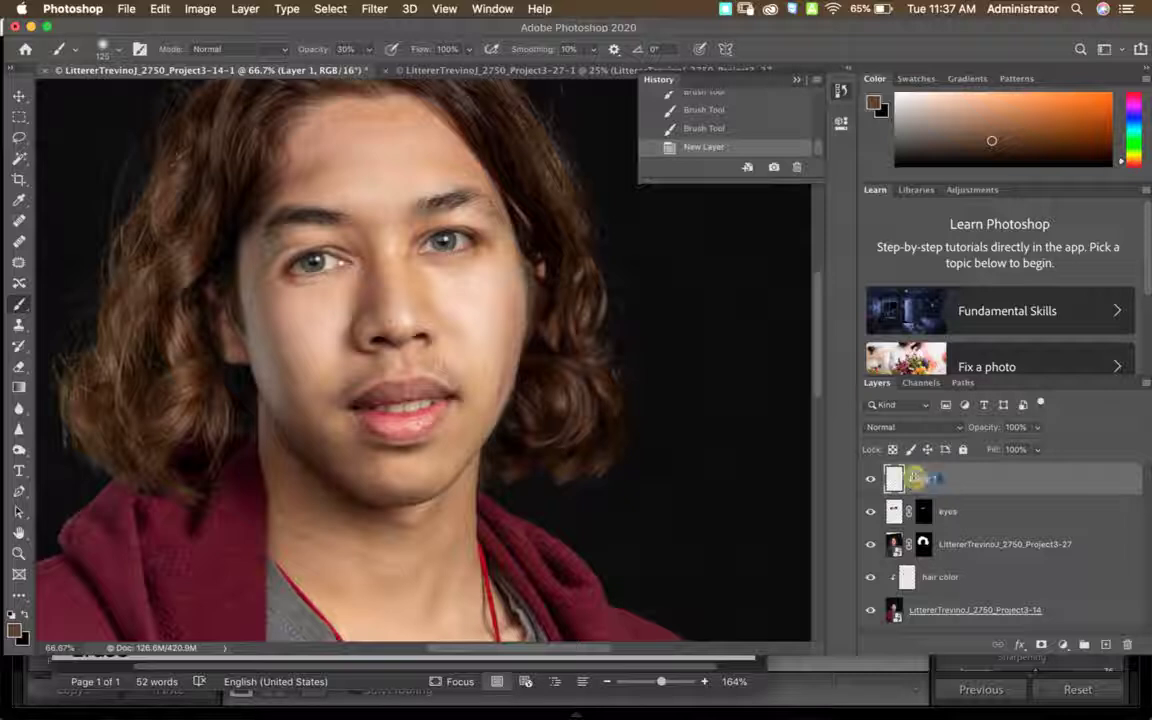
{"action": "type", "text": "skin"}
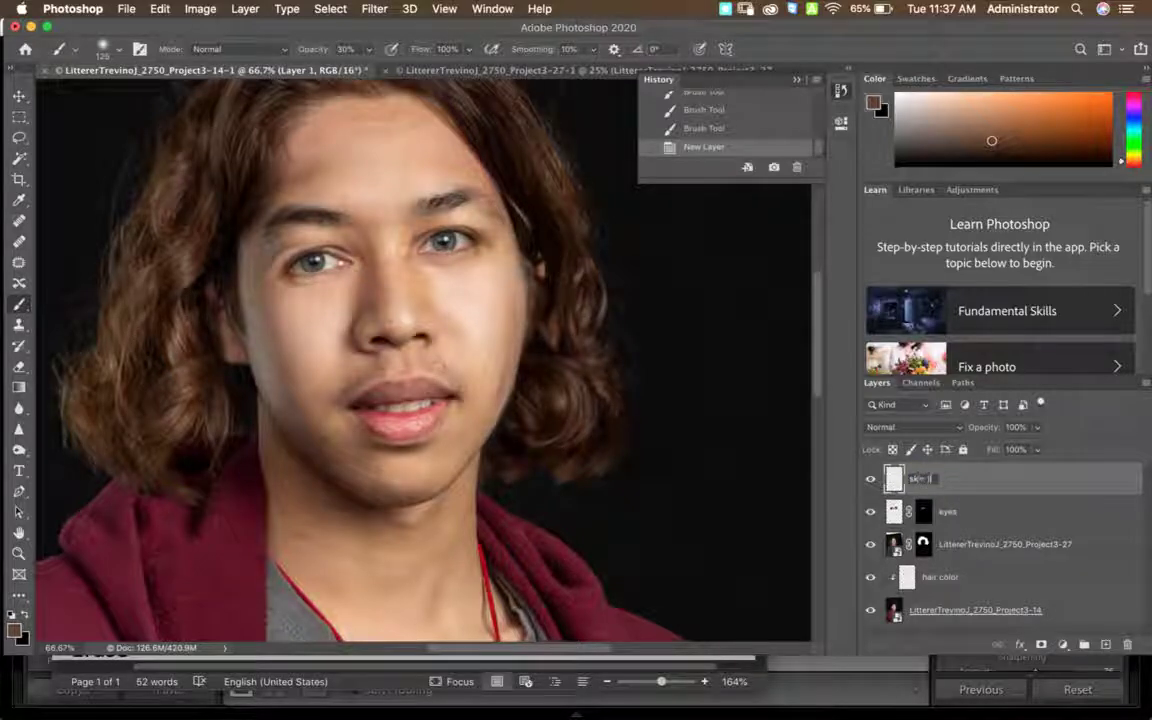
{"action": "type", "text": " to"}
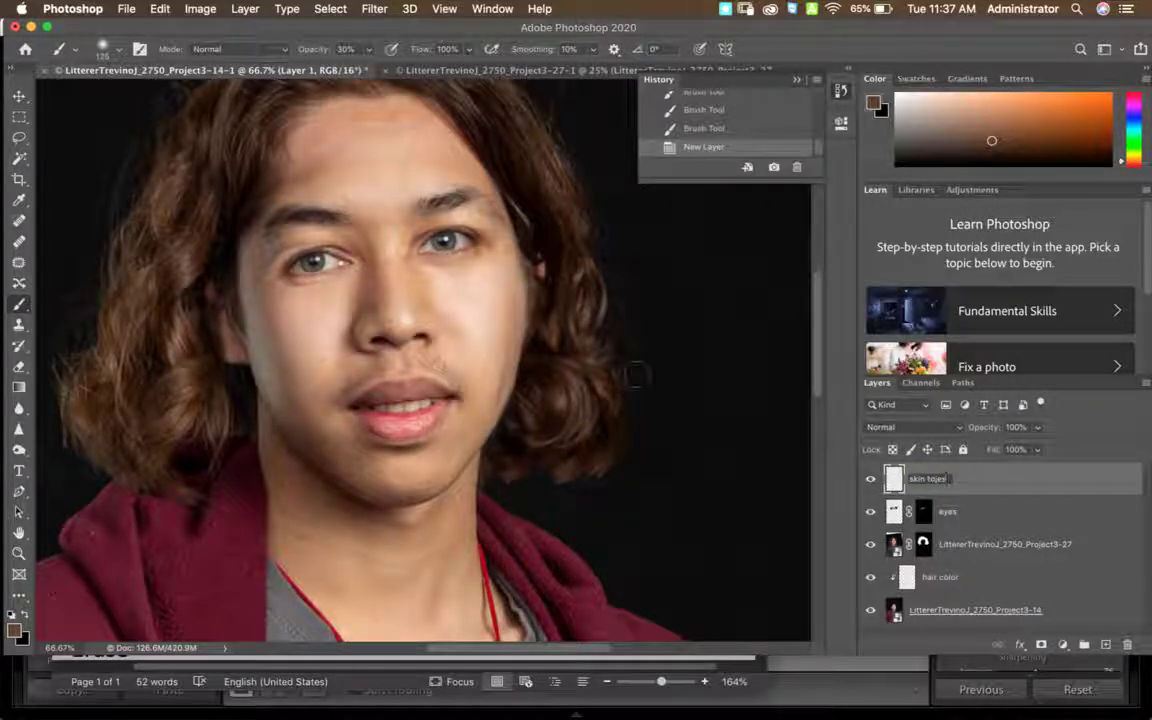
{"action": "type", "text": "nes"}
{"action": "key", "text": "Return"}
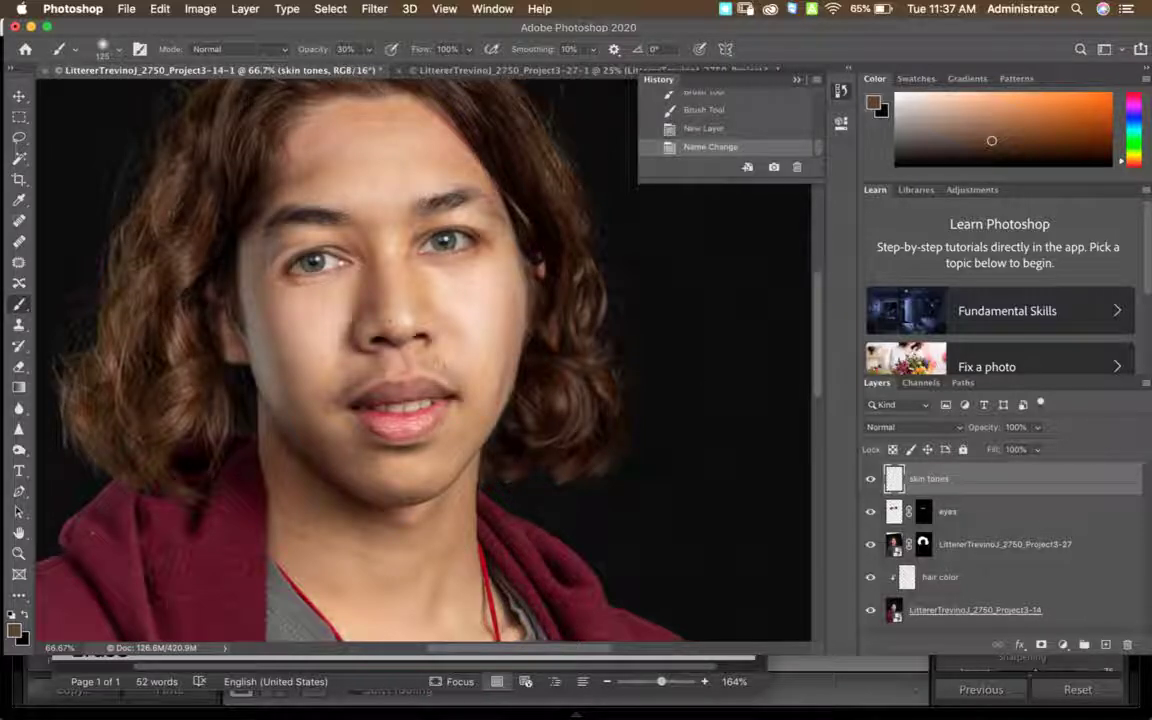
Sample a skin color from the upper cheek just below the outer corner of the eye as the foreground color.
{"action": "left_click", "coordinate": [14, 632]}
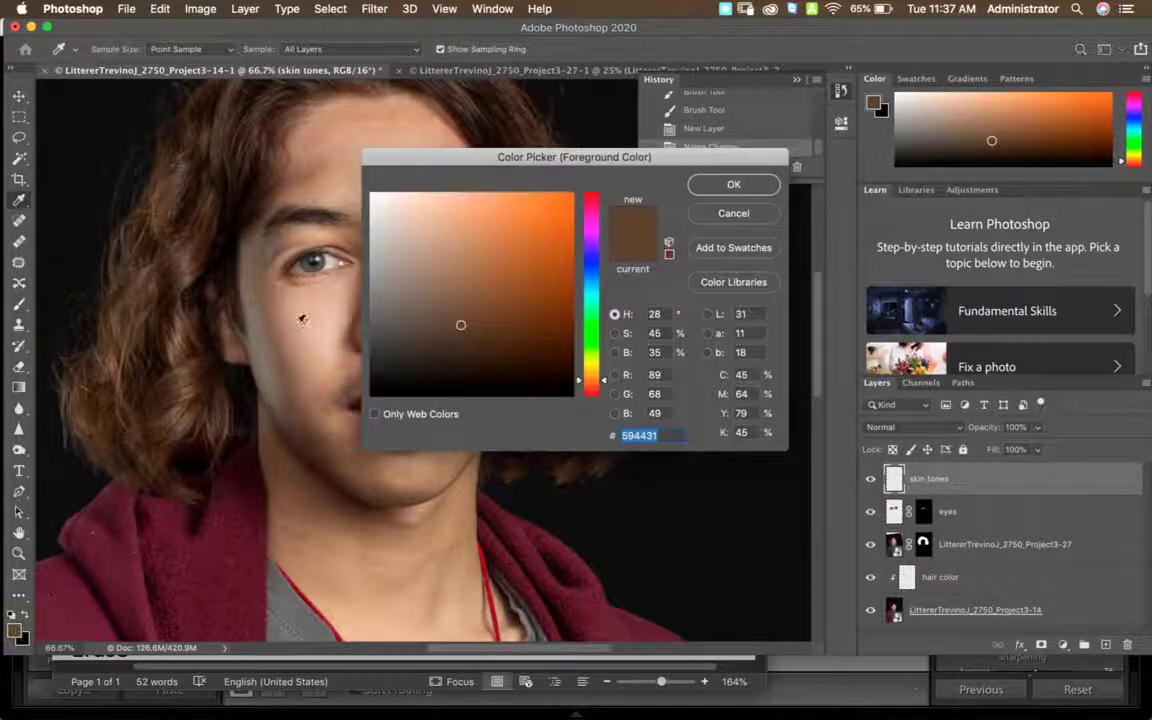
{"action": "left_click", "coordinate": [268, 260]}
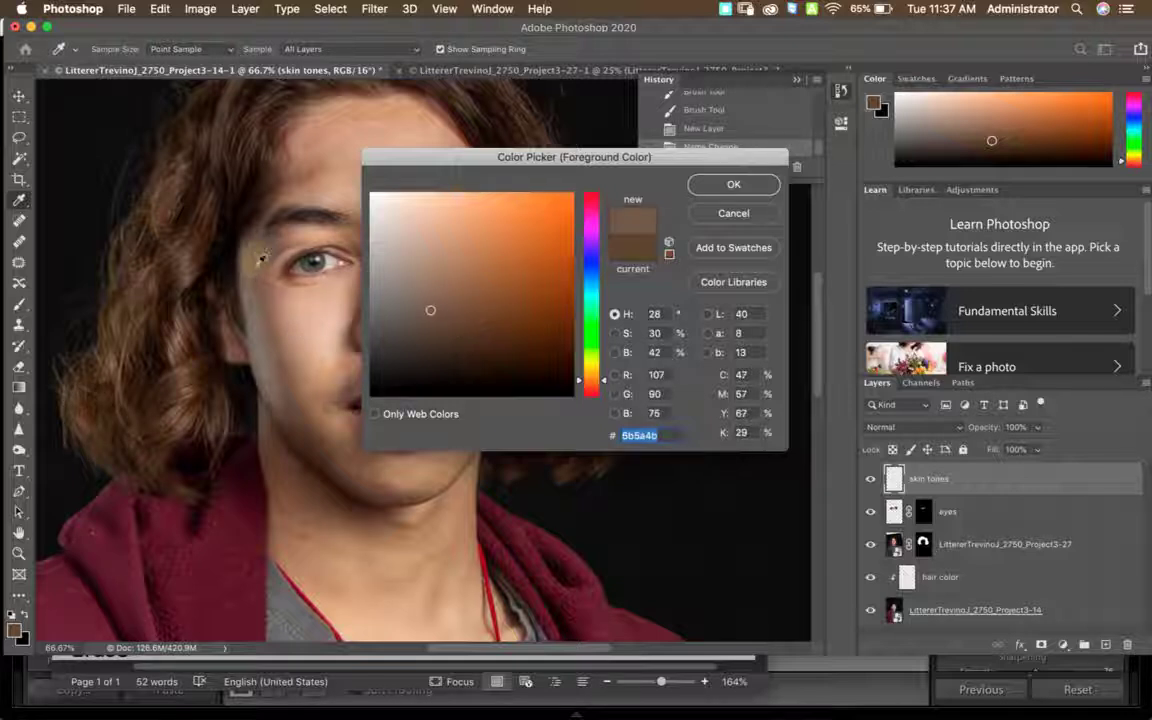
{"action": "left_click", "coordinate": [275, 302]}
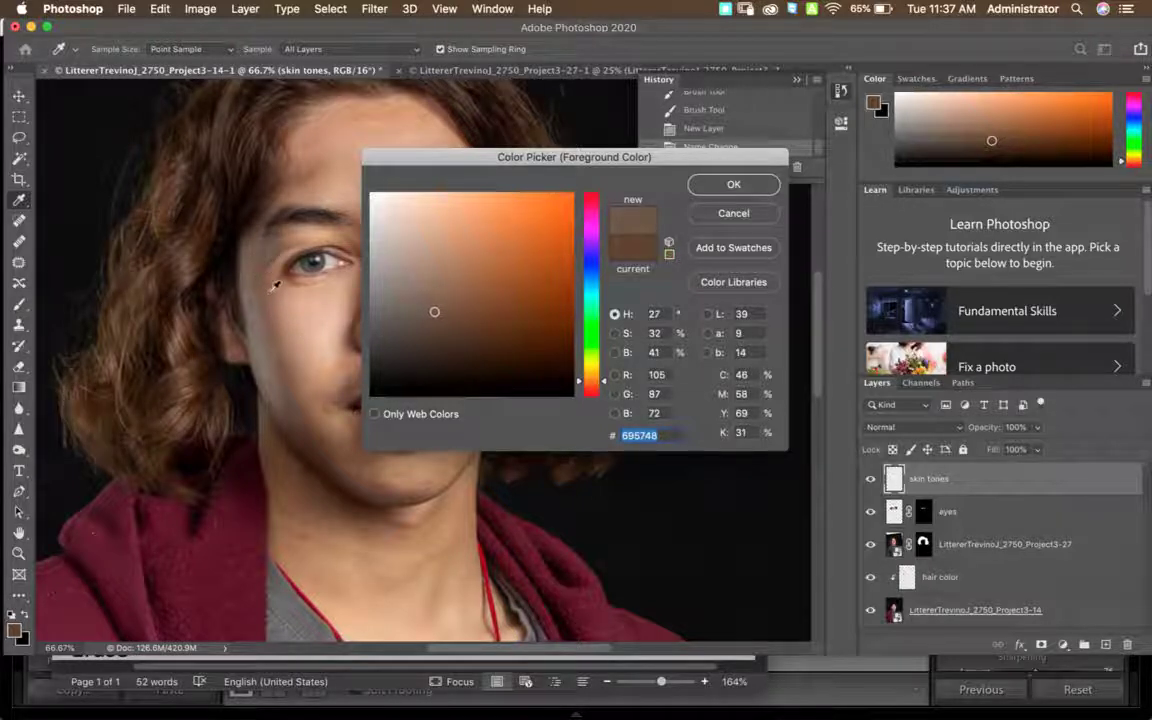
{"action": "left_click", "coordinate": [284, 284]}
{"action": "left_click", "coordinate": [725, 184]}
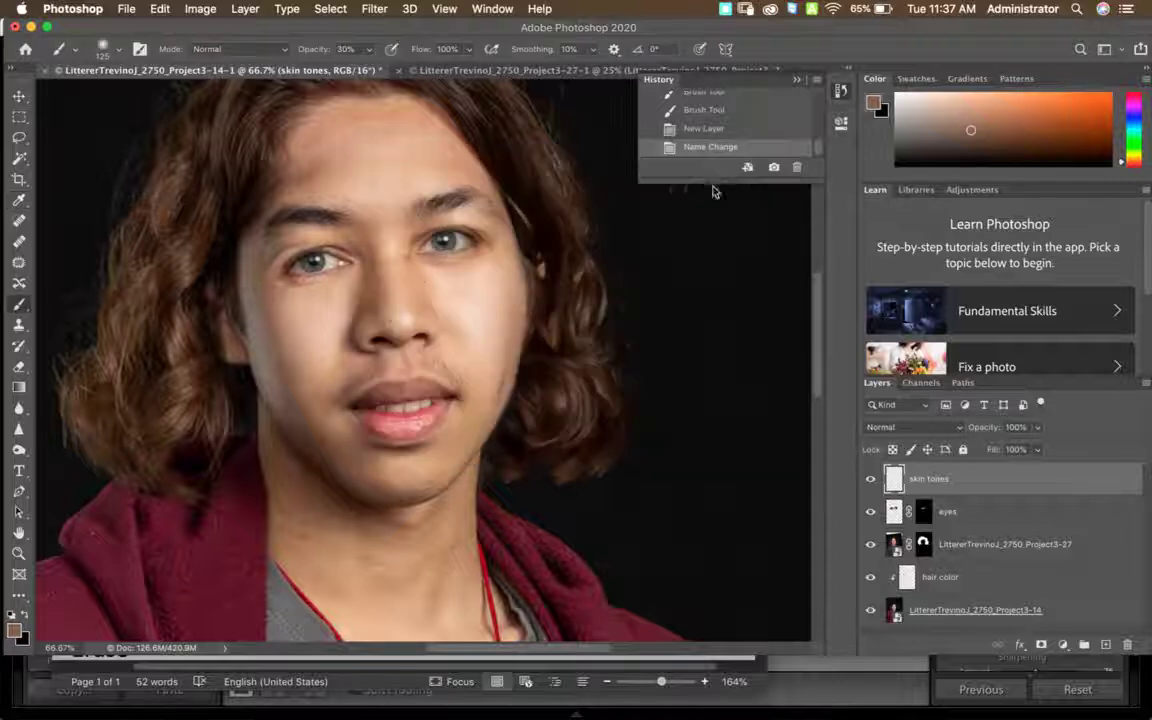
Set the brush opacity to 19% and paint the sampled skin color along the face edge beside the eye on the skin tones layer.
{"action": "left_click_drag", "start_coordinate": [335, 50], "coordinate": [319, 66]}
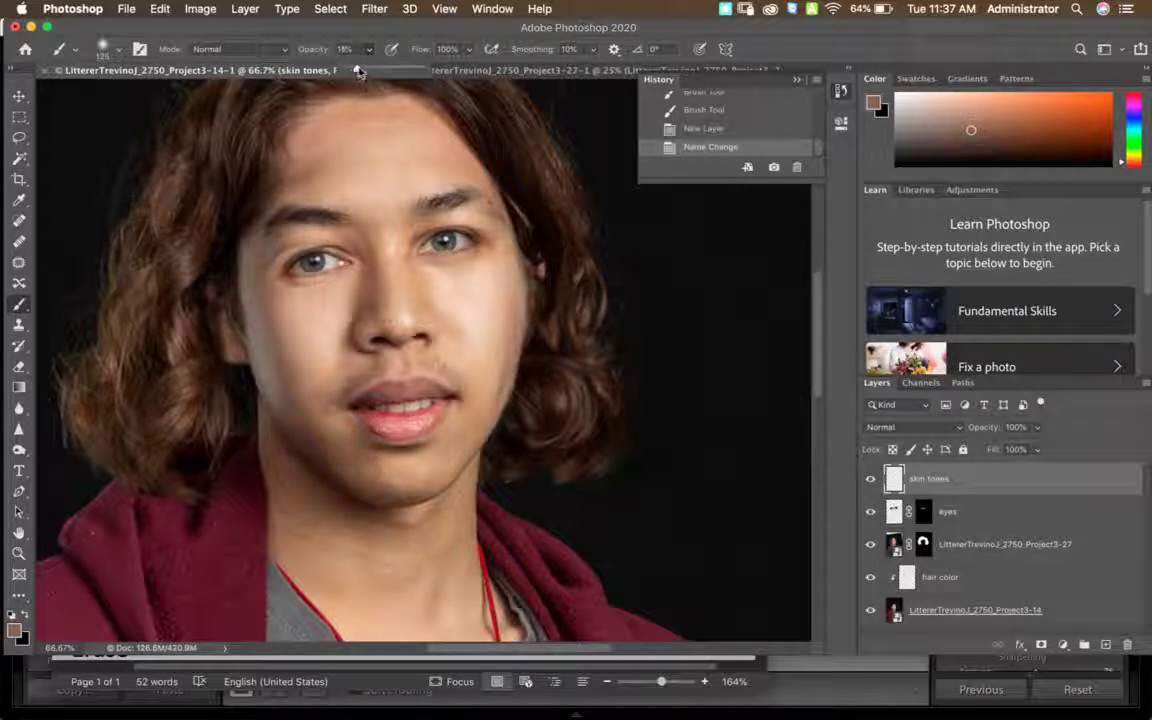
{"action": "left_click_drag", "start_coordinate": [362, 70], "coordinate": [360, 70]}
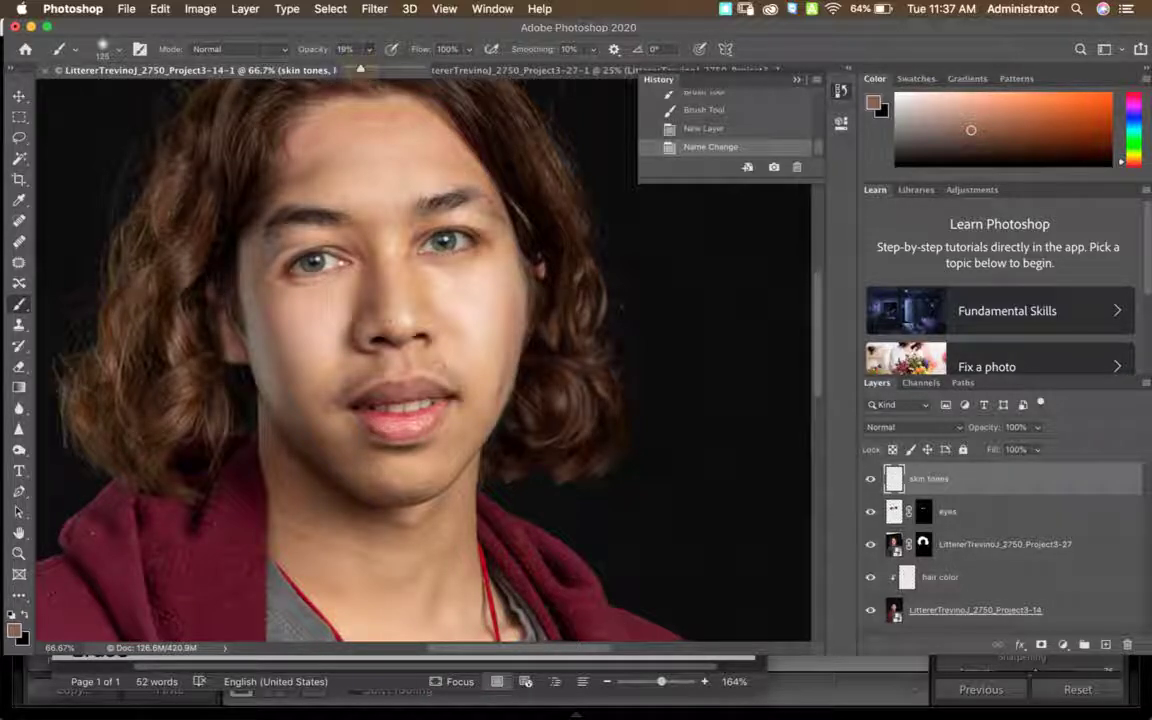
{"action": "key", "text": "super+equal"}
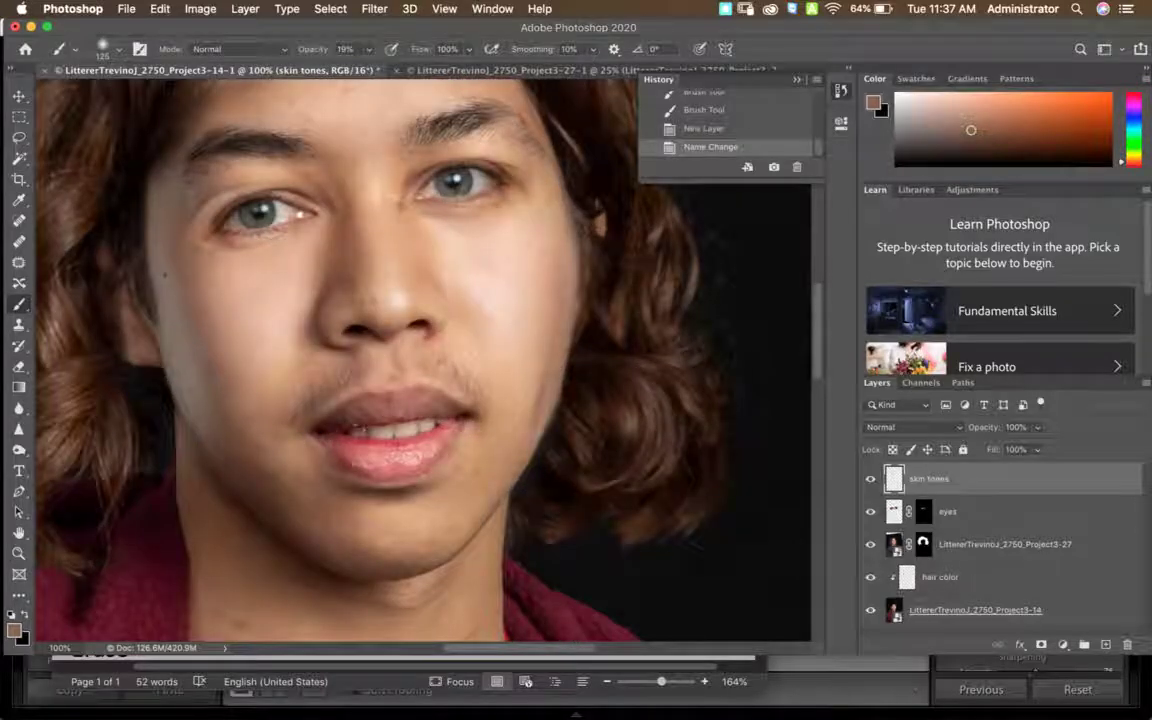
{"action": "left_click_drag", "start_coordinate": [173, 241], "coordinate": [157, 217]}
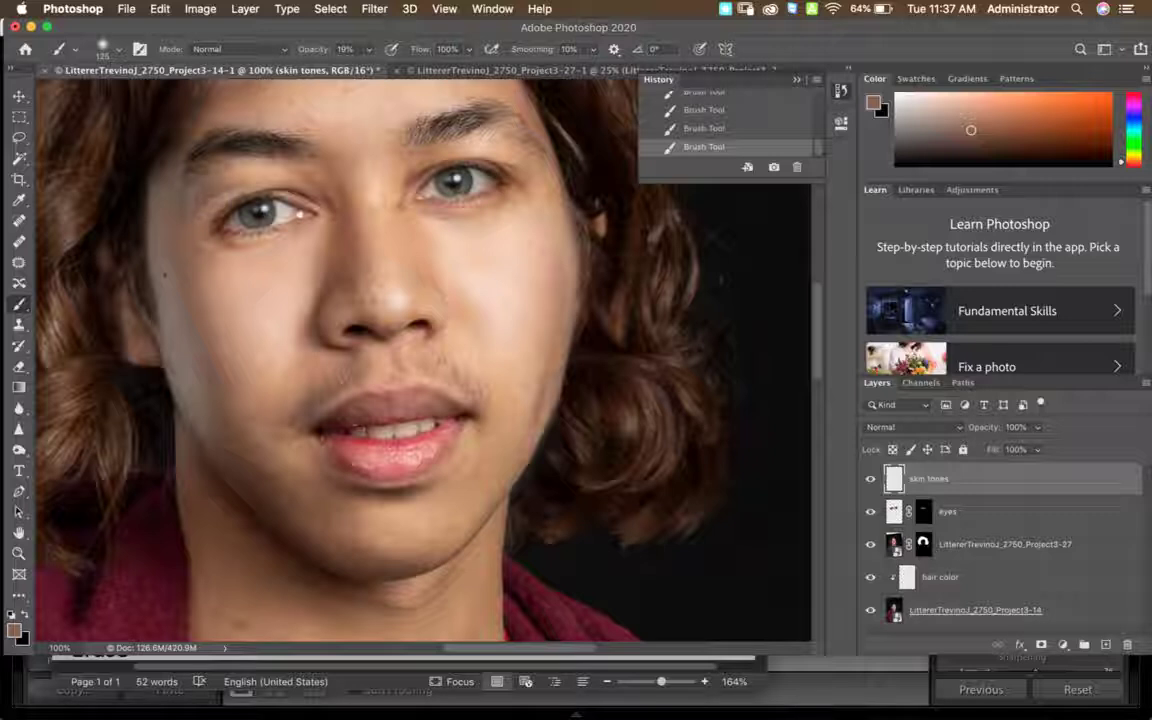
Sample the lighter cheek tone b48c74 as foreground colour and paint it on the skin tones layer below the left-hand eye's outer corner.
{"action": "left_click", "coordinate": [180, 250]}
{"action": "left_click", "coordinate": [14, 630]}
{"action": "left_click", "coordinate": [197, 244]}
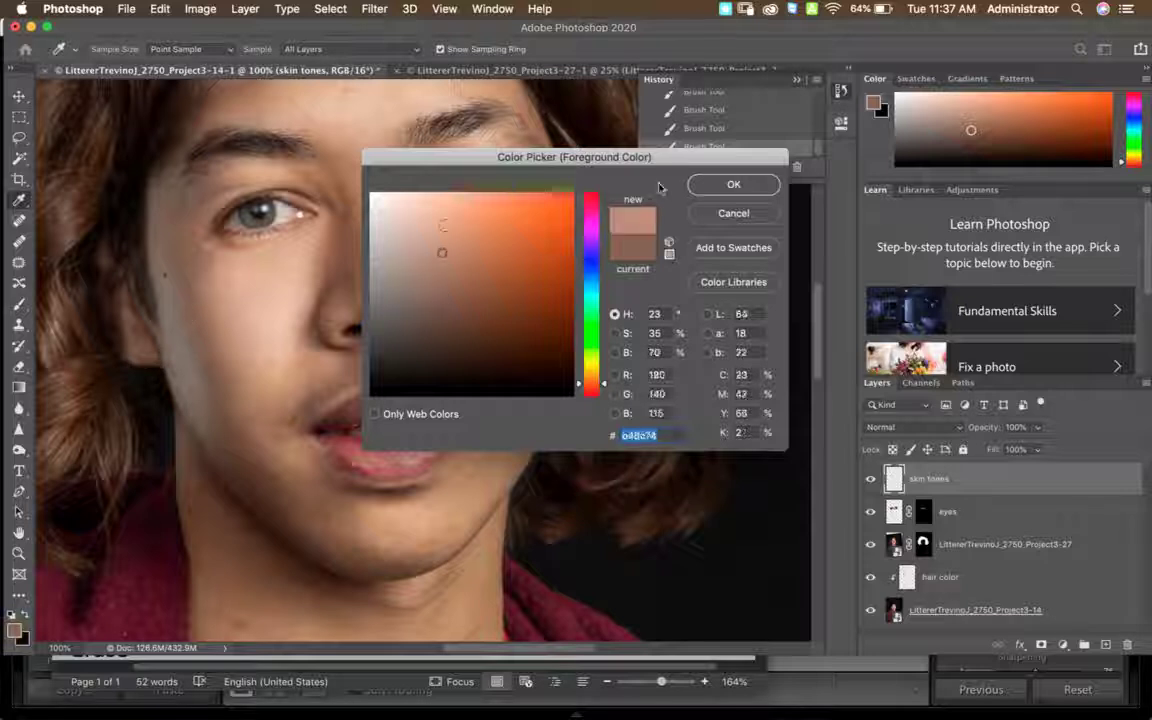
{"action": "left_click", "coordinate": [707, 183]}
{"action": "left_click", "coordinate": [195, 278]}
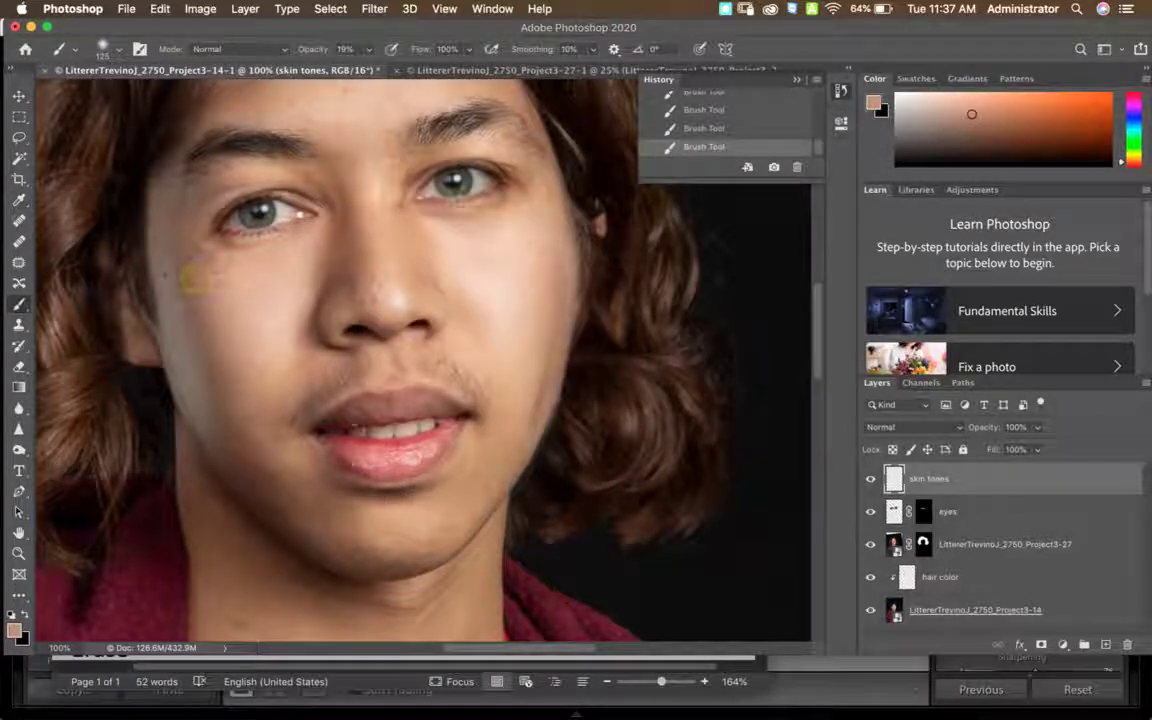
{"action": "key", "text": "super+z"}
{"action": "key", "text": "super+z"}
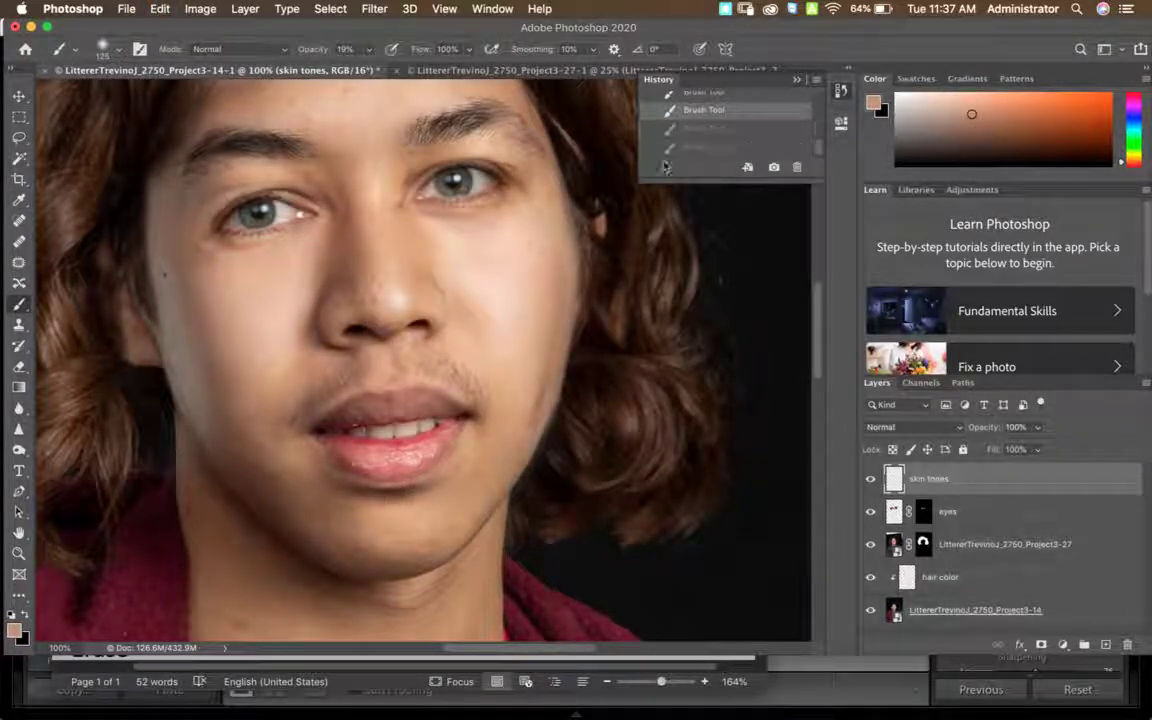
{"action": "key", "text": "shift+super+z"}
{"action": "key", "text": "shift+super+z"}
{"action": "left_click", "coordinate": [178, 279]}
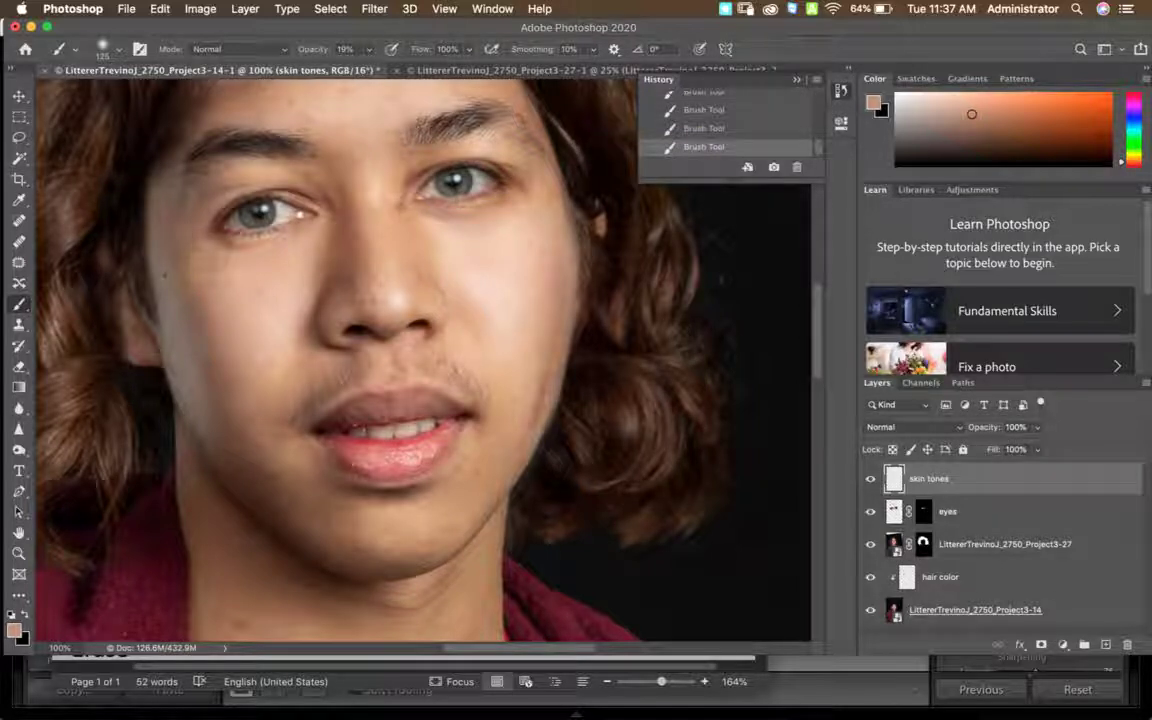
Swap the colours, sample the darker skin tone 79604f beside the left-hand eye, and paint it along that edge of the face.
{"action": "key", "text": "x"}
{"action": "left_click", "coordinate": [14, 628]}
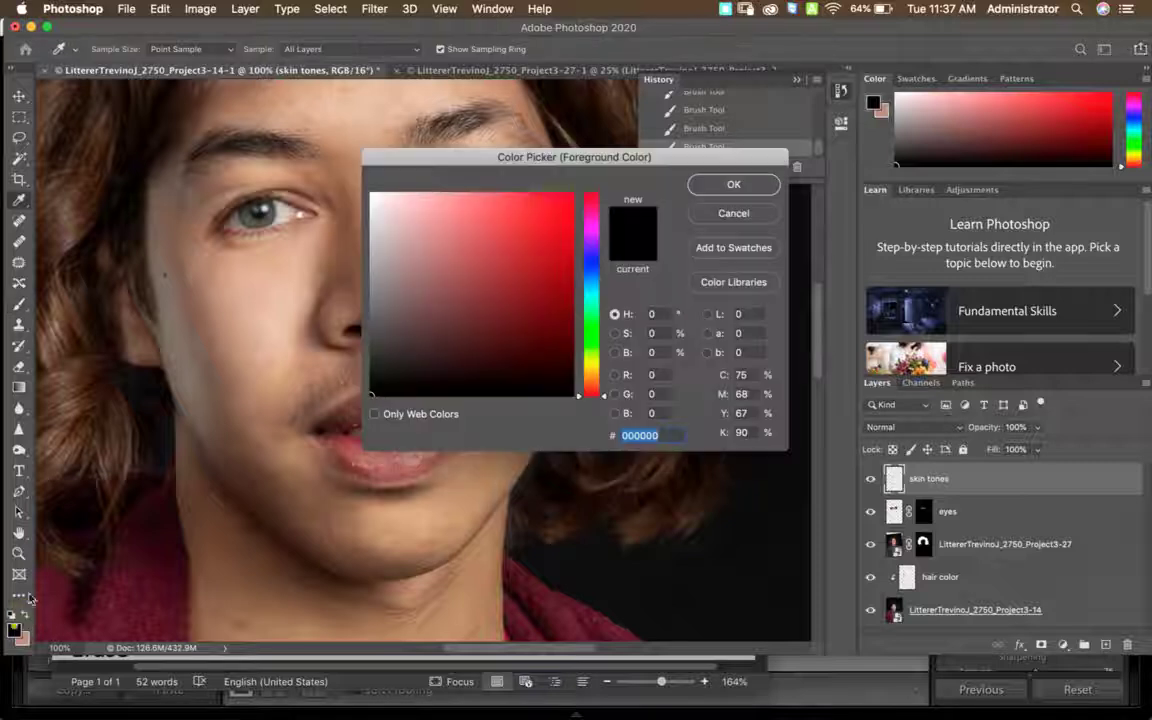
{"action": "left_click", "coordinate": [174, 224]}
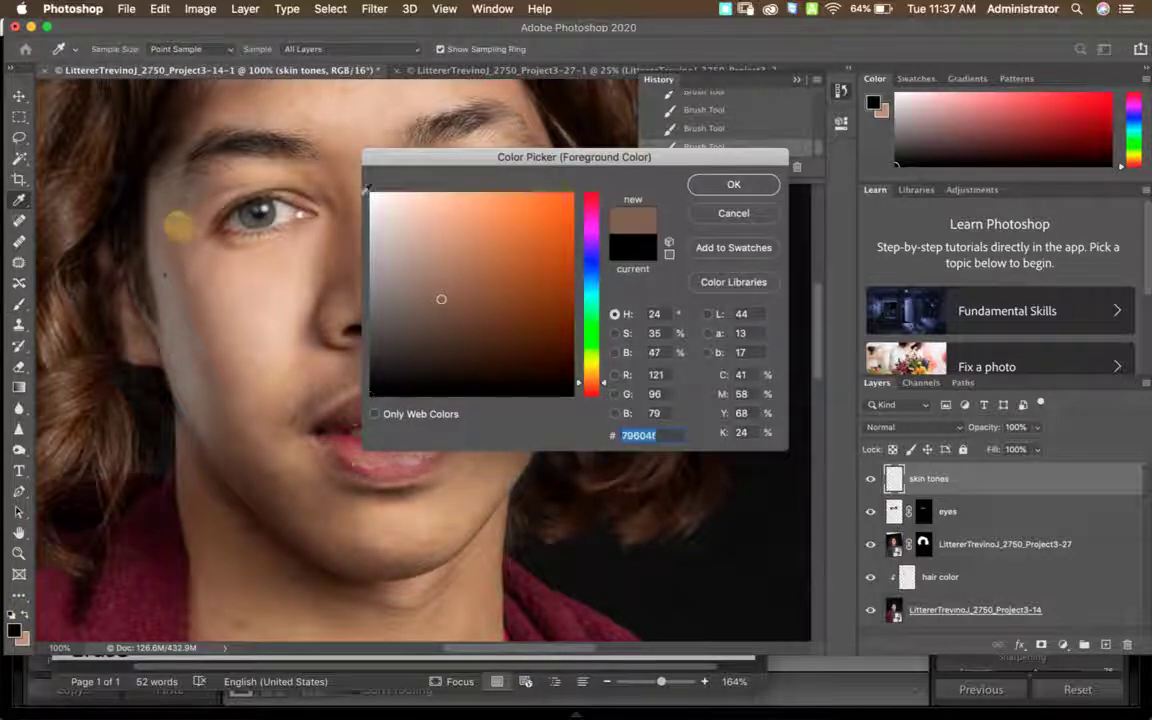
{"action": "left_click", "coordinate": [733, 184]}
{"action": "left_click", "coordinate": [171, 243]}
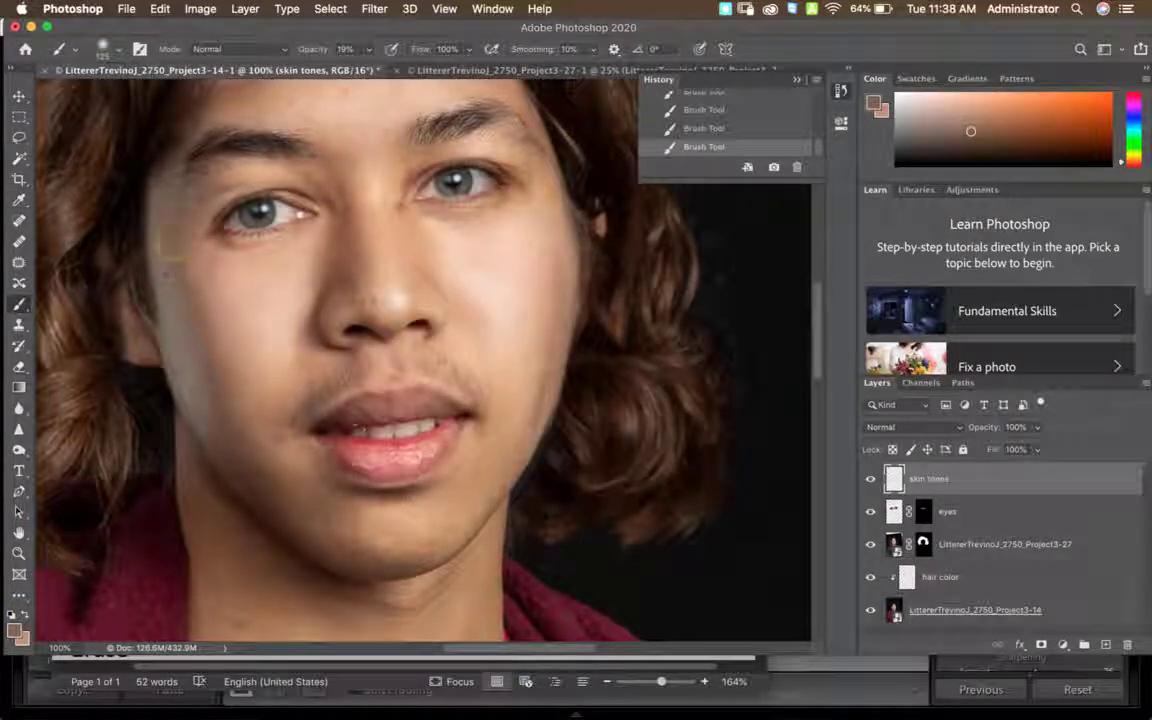
{"action": "left_click", "coordinate": [512, 178]}
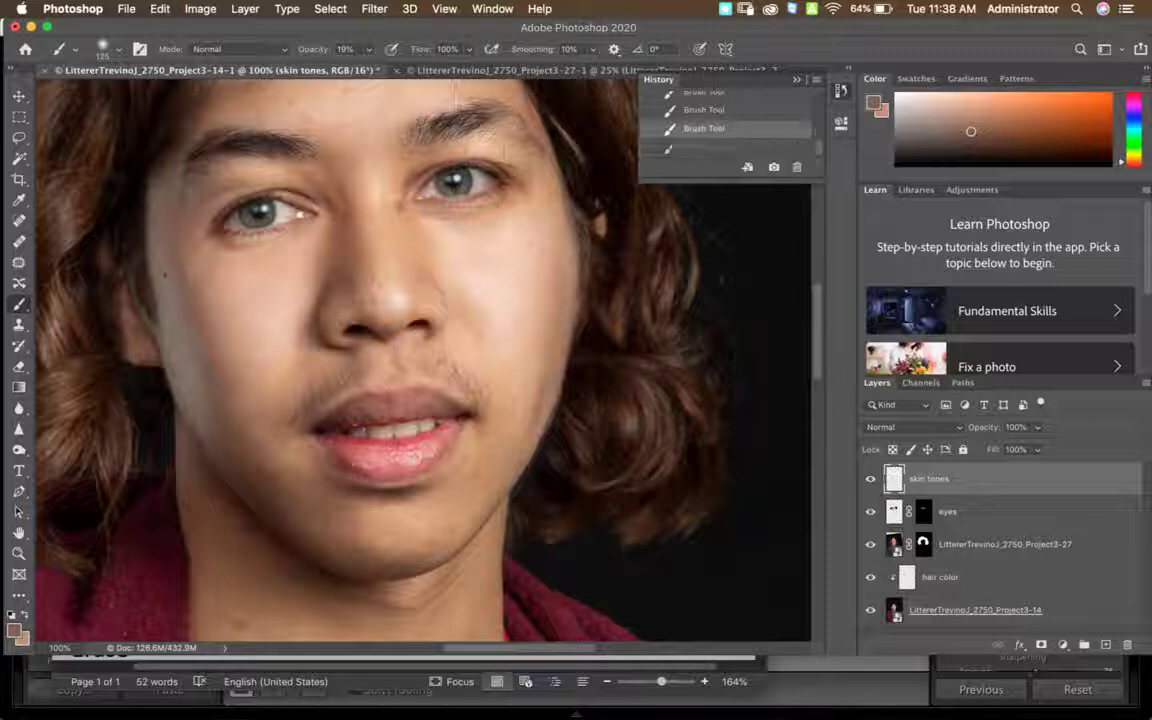
Paint the lighter skin tone around the outer corner of the left-hand eye and down onto the cheek.
{"action": "left_click", "coordinate": [205, 196]}
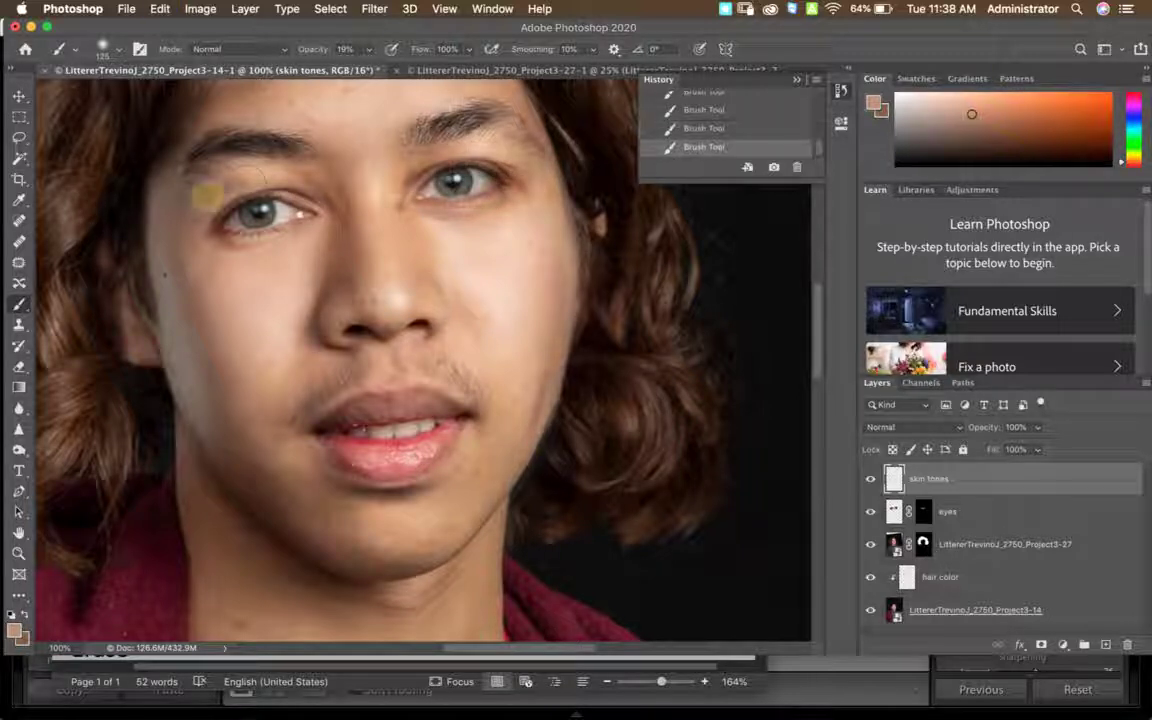
{"action": "left_click", "coordinate": [190, 222]}
{"action": "left_click", "coordinate": [184, 300]}
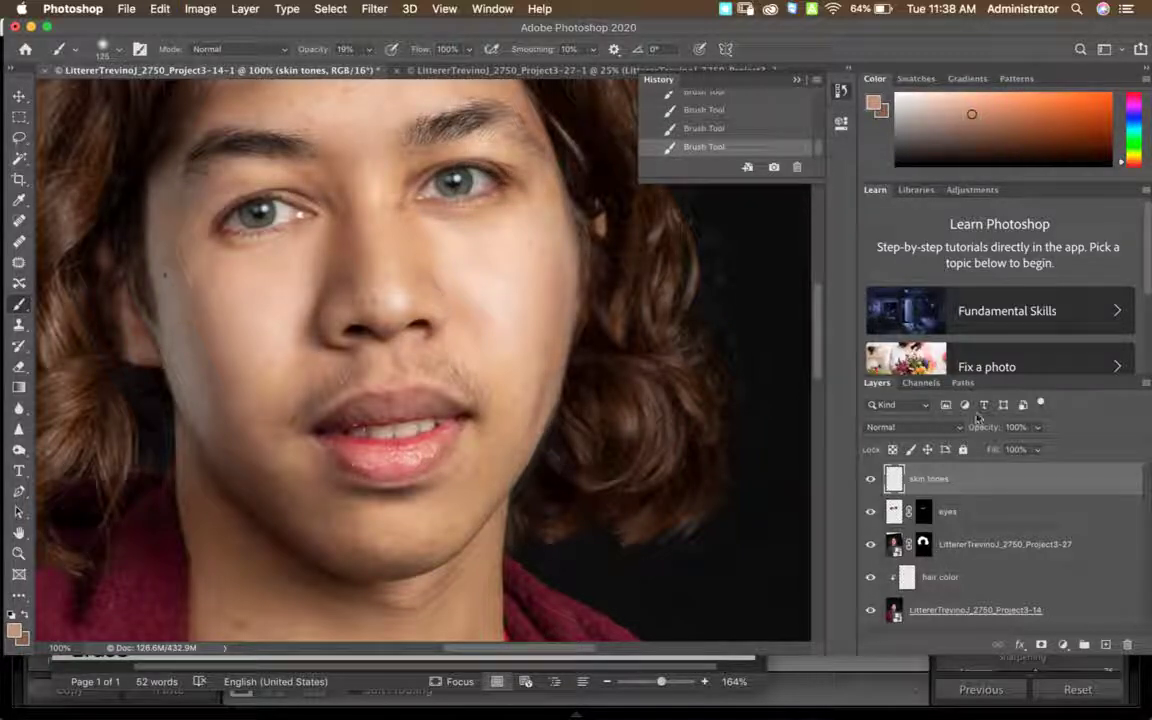
Toggle the skin tones layer's visibility to compare the face with and without the painted colour.
{"action": "left_click", "coordinate": [870, 479]}
{"action": "left_click", "coordinate": [870, 479]}
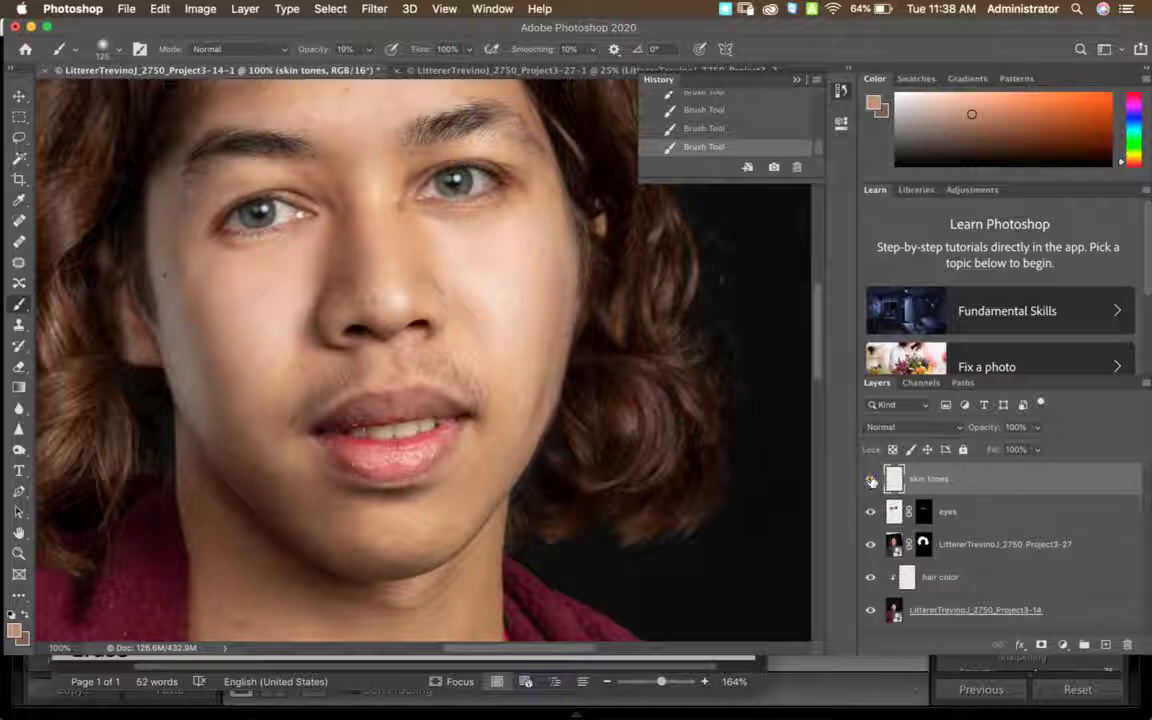
{"action": "left_click", "coordinate": [870, 479]}
{"action": "left_click", "coordinate": [870, 479]}
{"action": "left_click", "coordinate": [870, 479]}
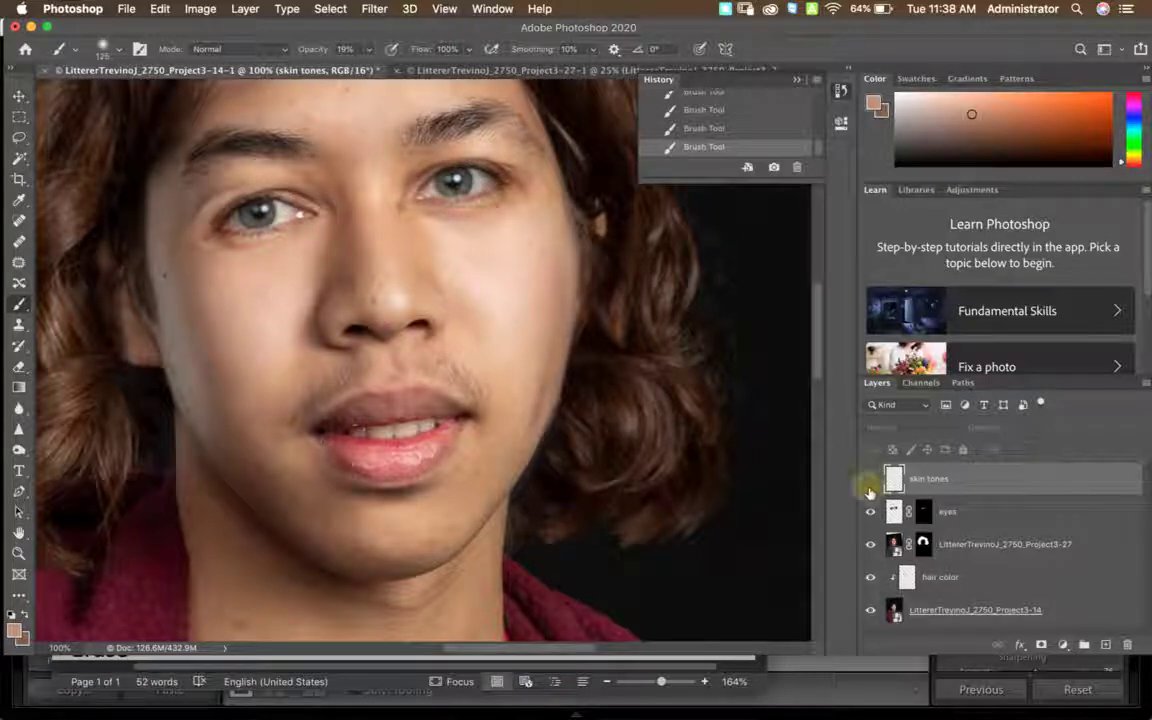
{"action": "left_click", "coordinate": [870, 479]}
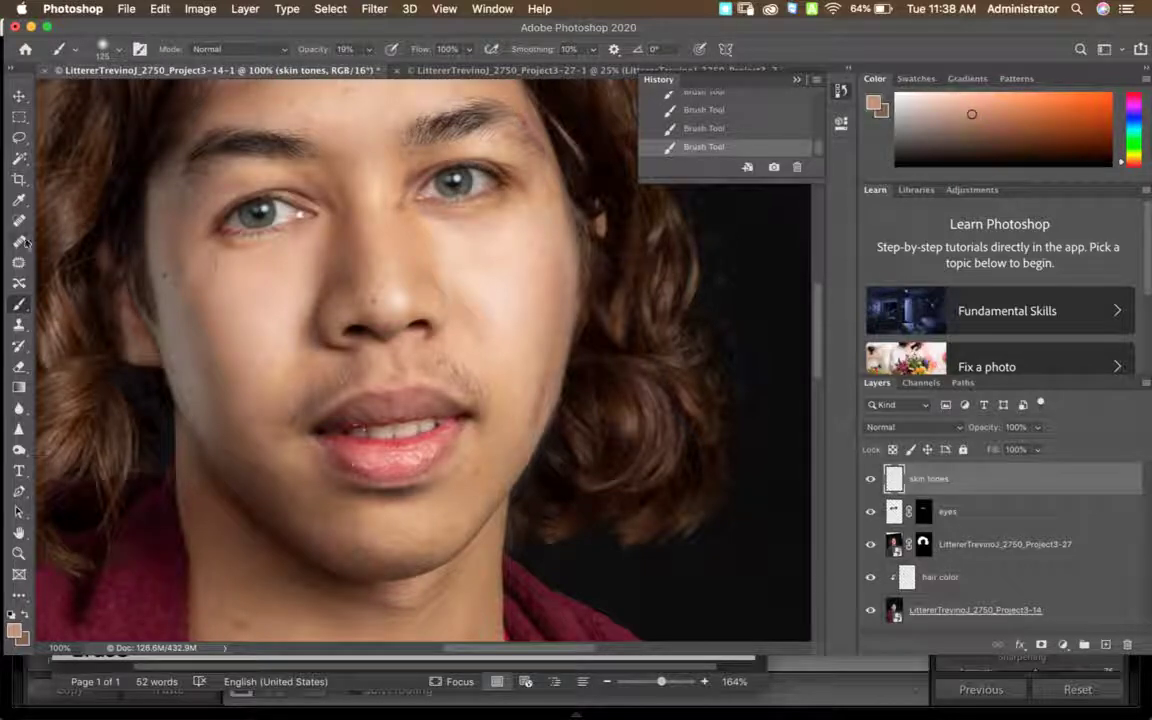
Soften the painted skin tones on the left-hand cheek and temple with the Eraser at size 70 and 26% opacity.
{"action": "left_click", "coordinate": [18, 366]}
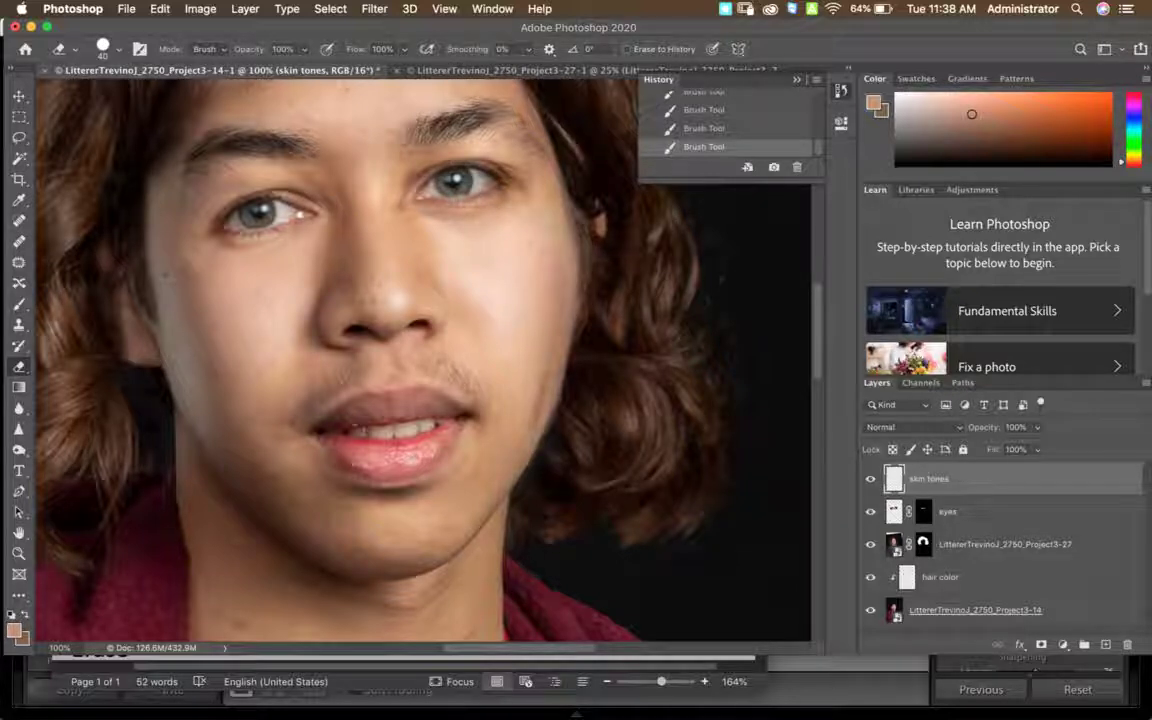
{"action": "left_click", "coordinate": [186, 289]}
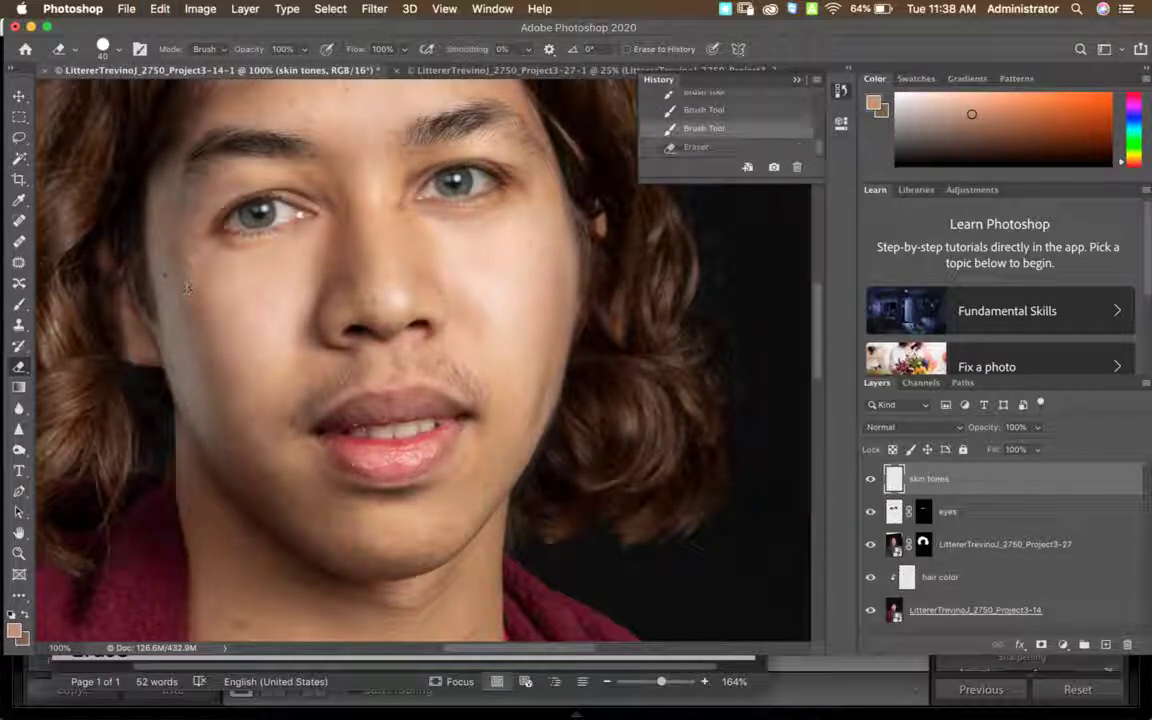
{"action": "key", "text": "super+z"}
{"action": "left_click_drag", "start_coordinate": [304, 49], "coordinate": [250, 70]}
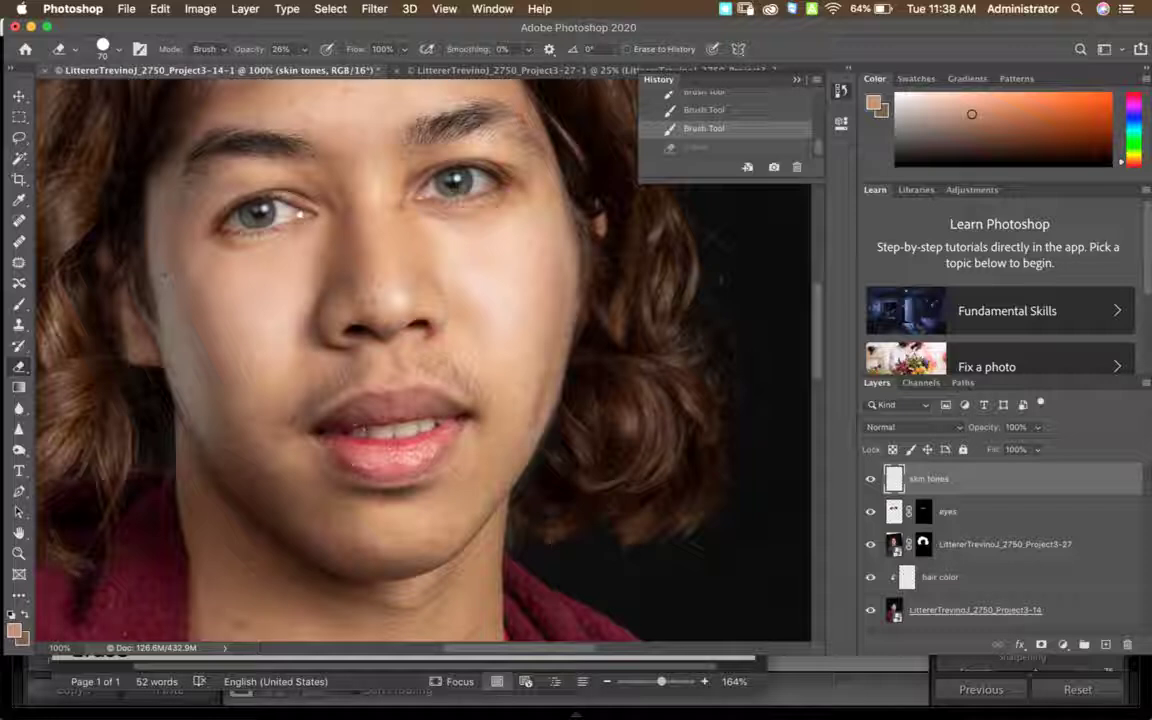
{"action": "left_click", "coordinate": [199, 304]}
{"action": "left_click", "coordinate": [184, 333]}
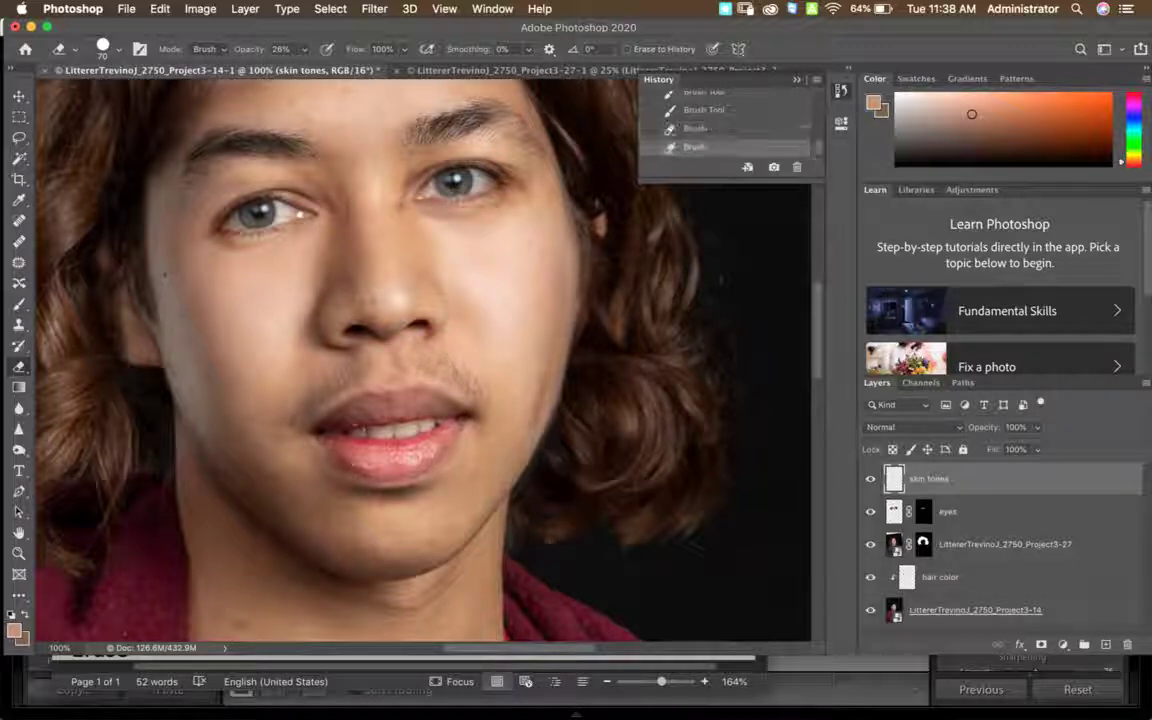
{"action": "left_click", "coordinate": [190, 277]}
{"action": "left_click", "coordinate": [172, 249]}
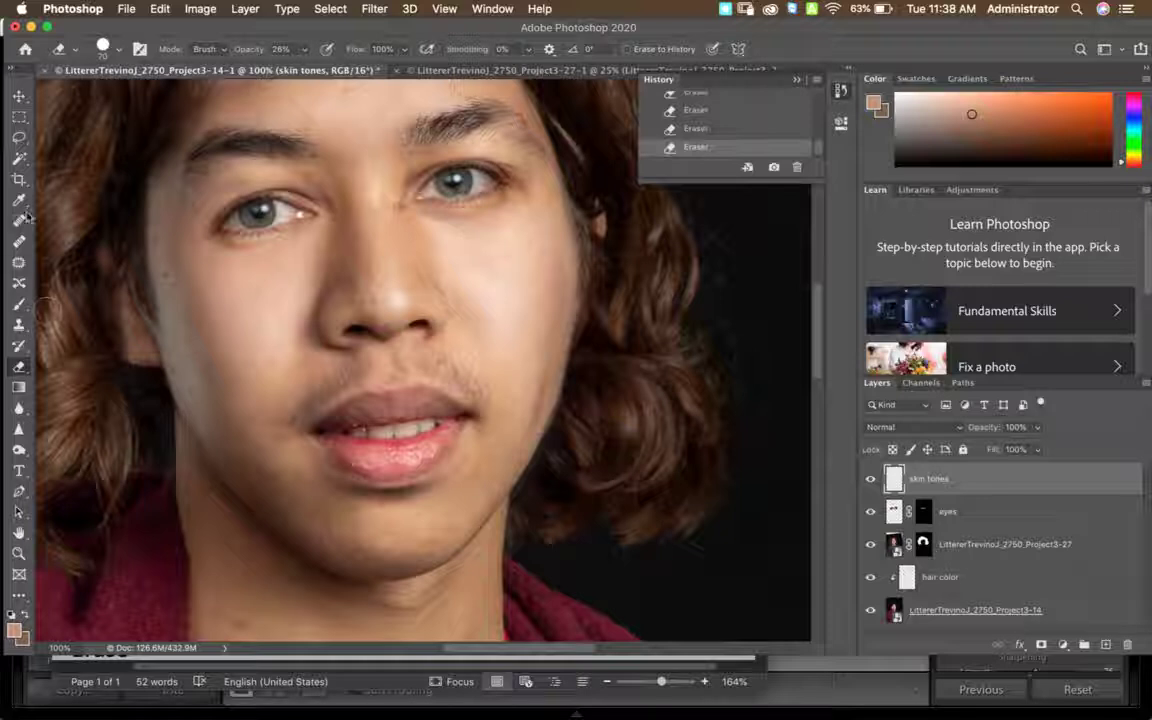
Clone clean skin over the left-hand cheek below the eye, sampling All Layers, and lower the Clone Stamp opacity to 29%.
{"action": "left_click", "coordinate": [18, 325]}
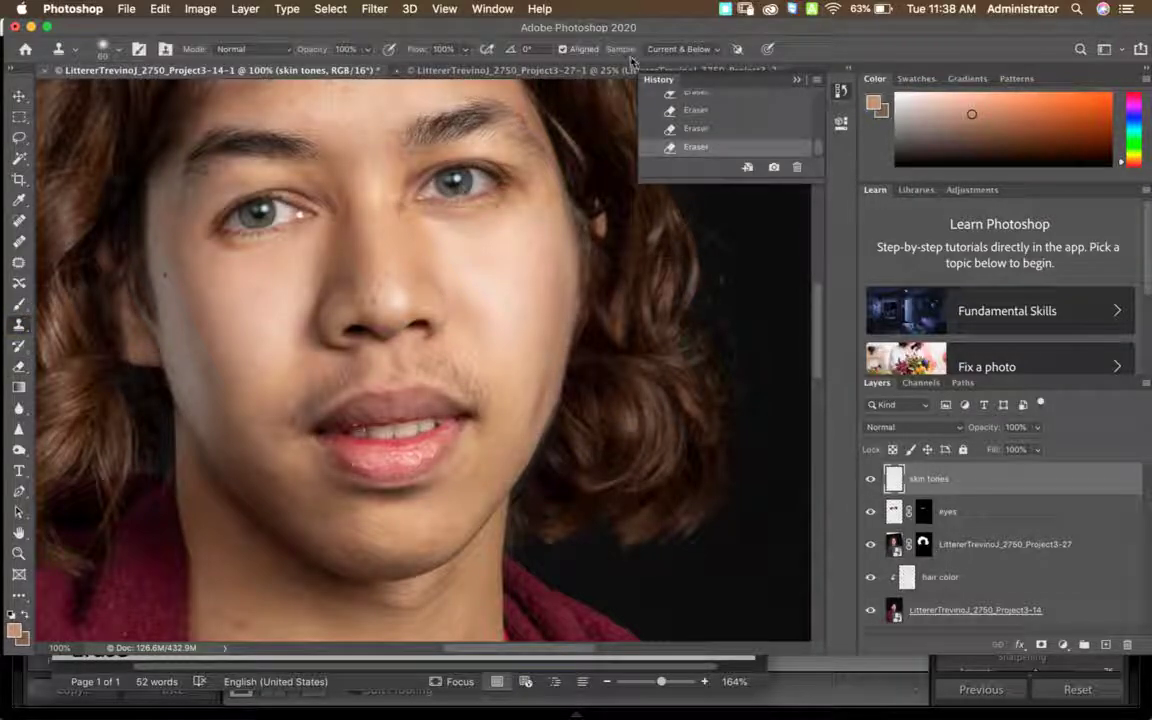
{"action": "left_click", "coordinate": [668, 49]}
{"action": "left_click", "coordinate": [668, 60]}
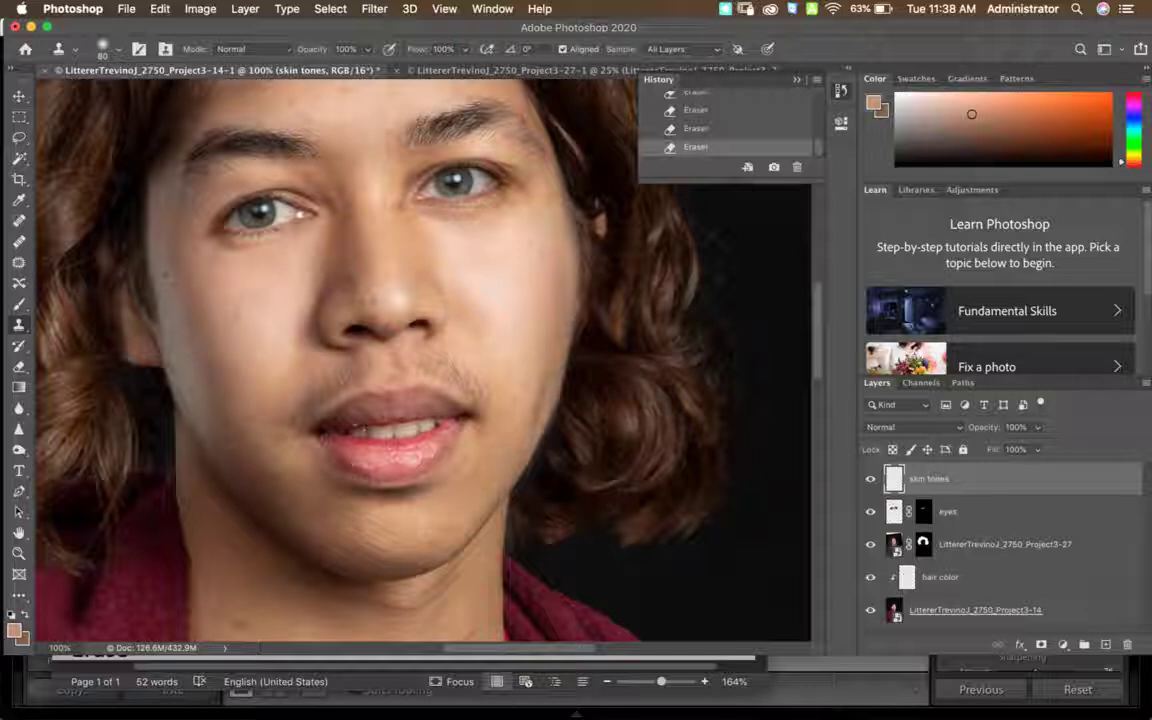
{"action": "left_click", "coordinate": [216, 295], "text": "alt"}
{"action": "left_click", "coordinate": [214, 292]}
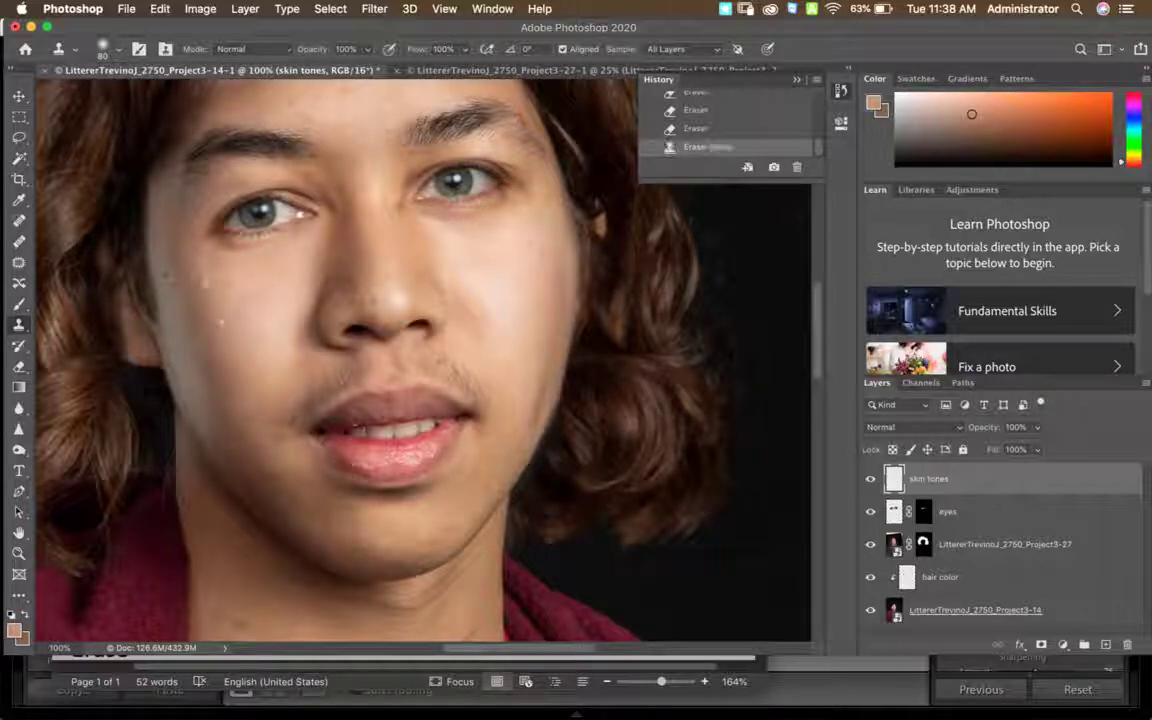
{"action": "left_click", "coordinate": [206, 284]}
{"action": "left_click", "coordinate": [200, 298]}
{"action": "left_click", "coordinate": [193, 243]}
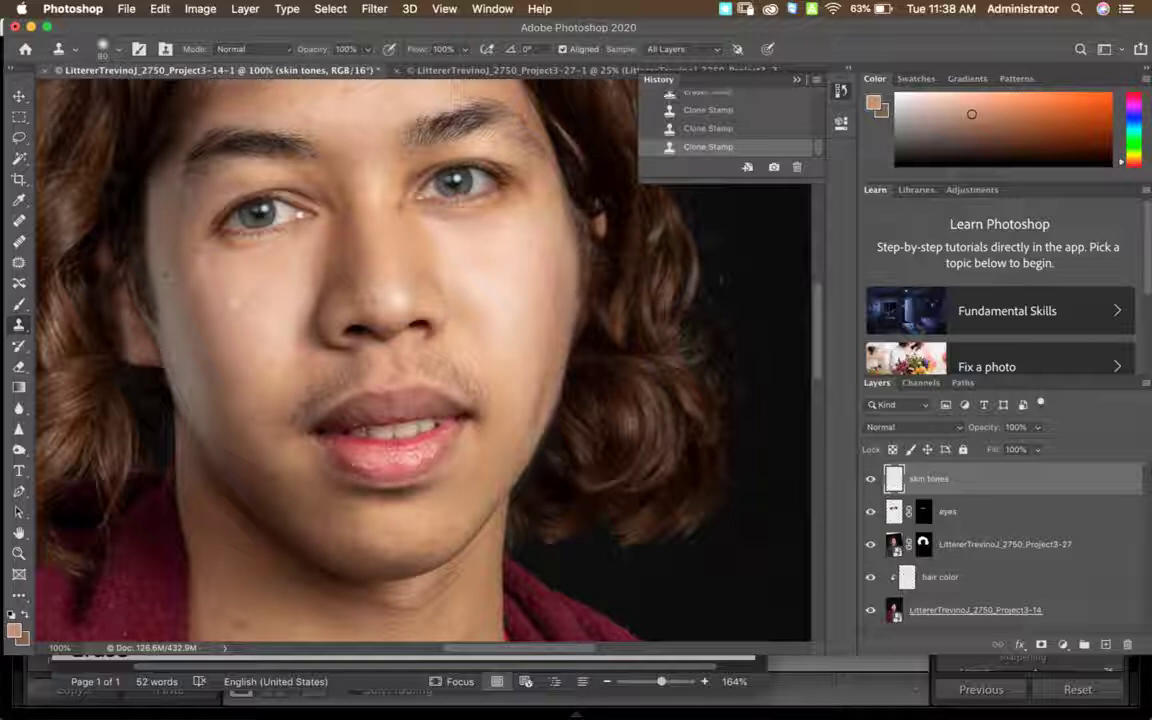
{"action": "left_click_drag", "start_coordinate": [368, 49], "coordinate": [313, 70]}
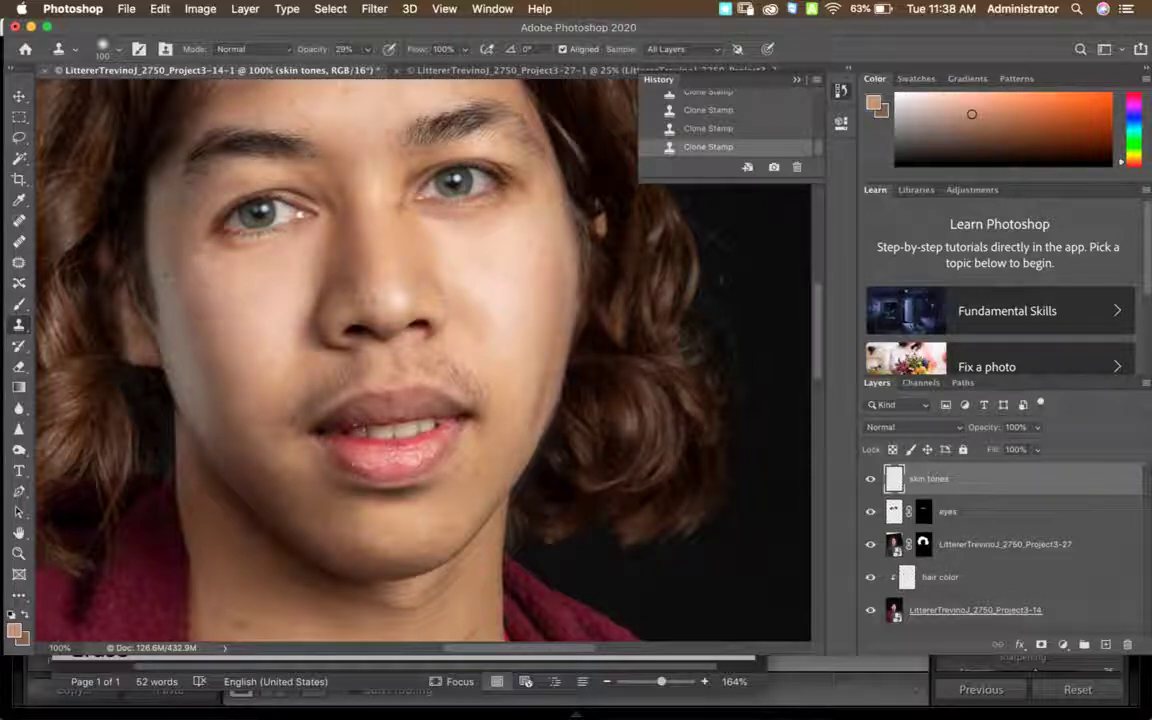
Partially erase the cloned patches on the left-hand cheek with the Eraser at 26% opacity.
{"action": "key", "text": "e"}
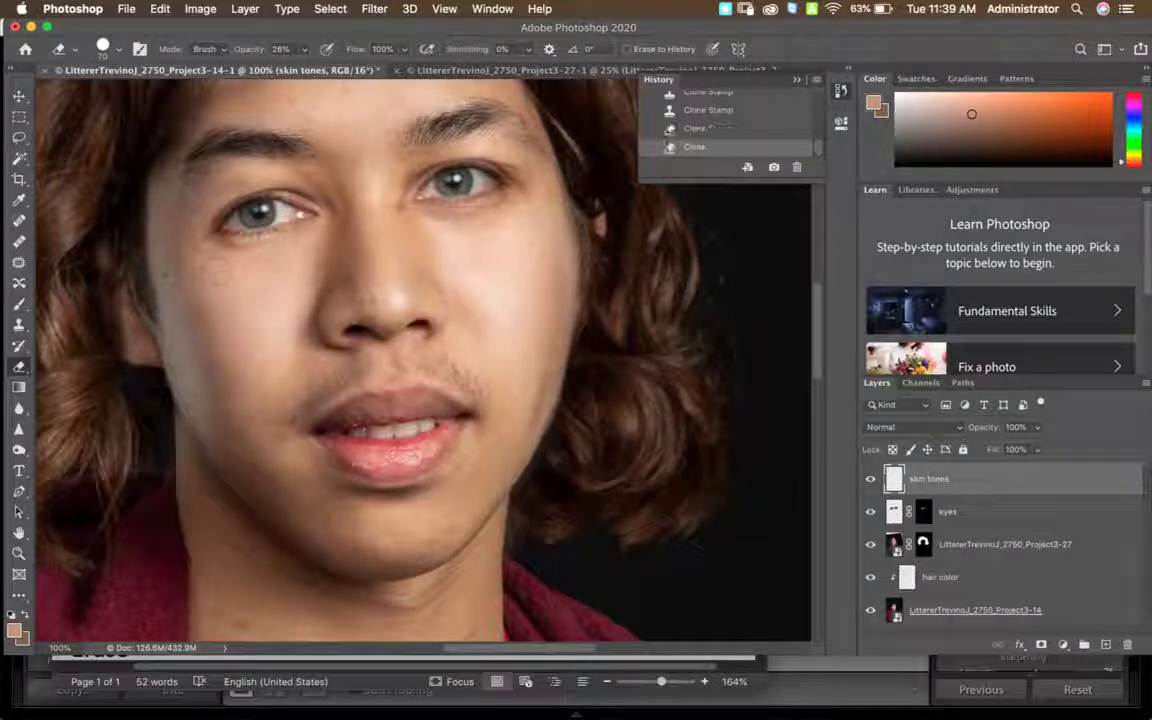
{"action": "left_click", "coordinate": [221, 308]}
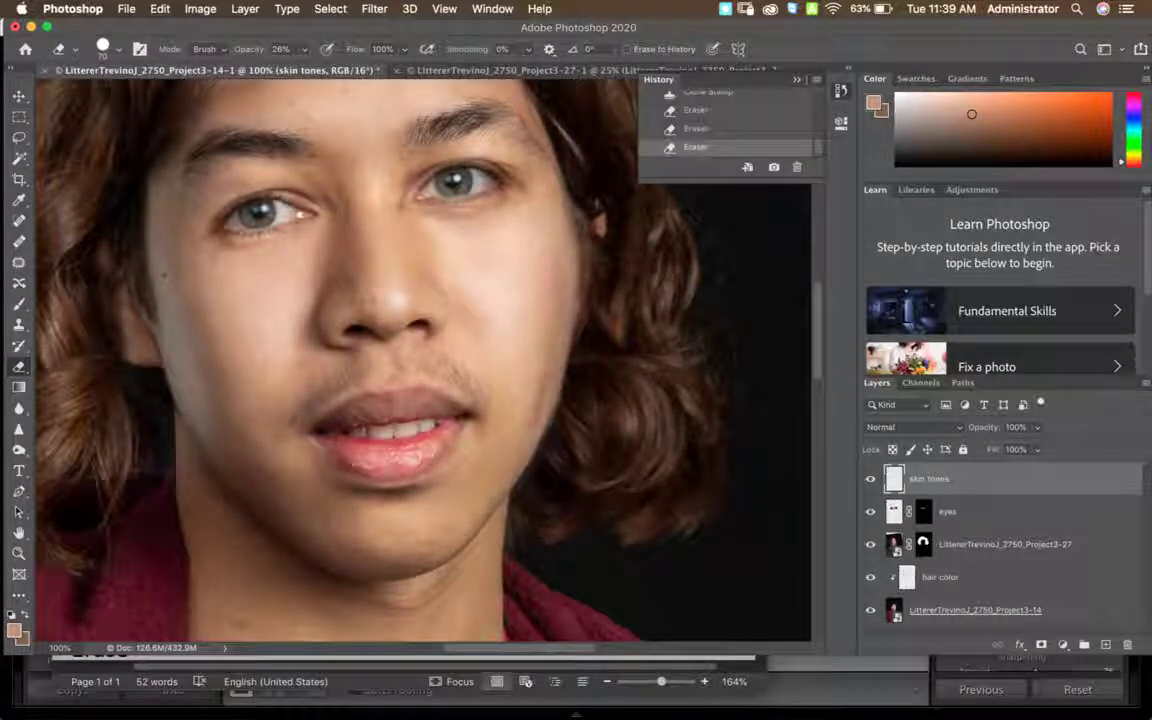
{"action": "left_click", "coordinate": [192, 286]}
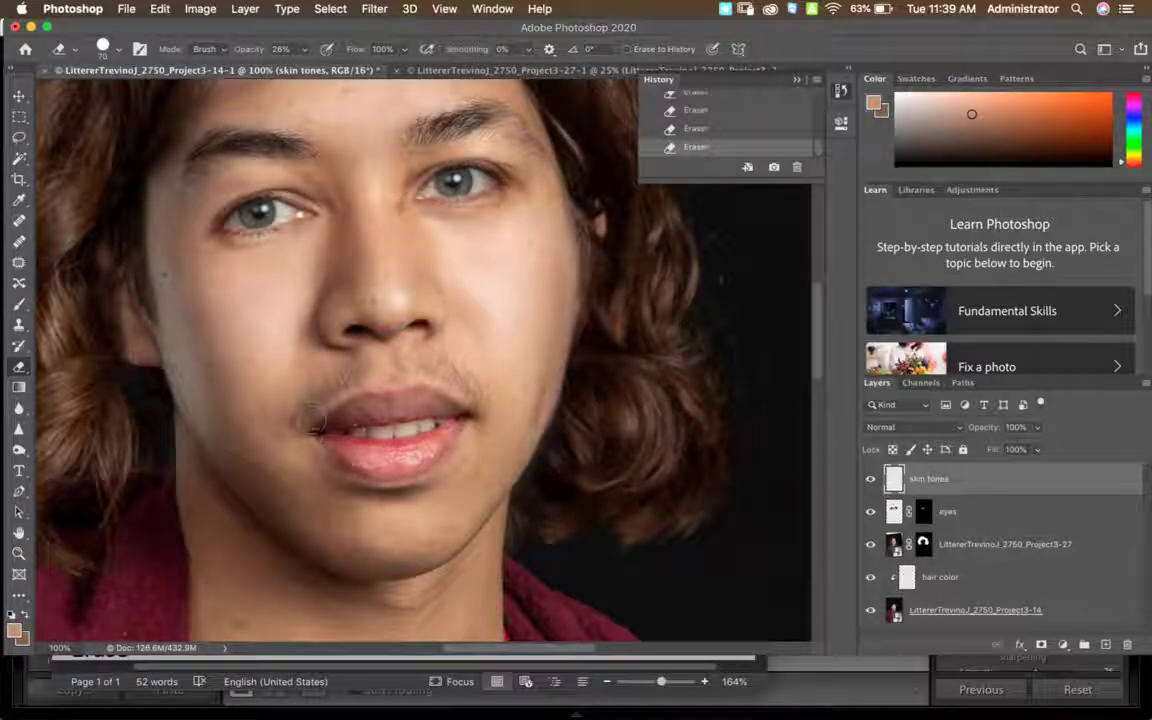
Brush the lighter skin tone at 19% opacity around the left-hand eye's outer corner and brow, undoing the last two strokes.
{"action": "key", "text": "b"}
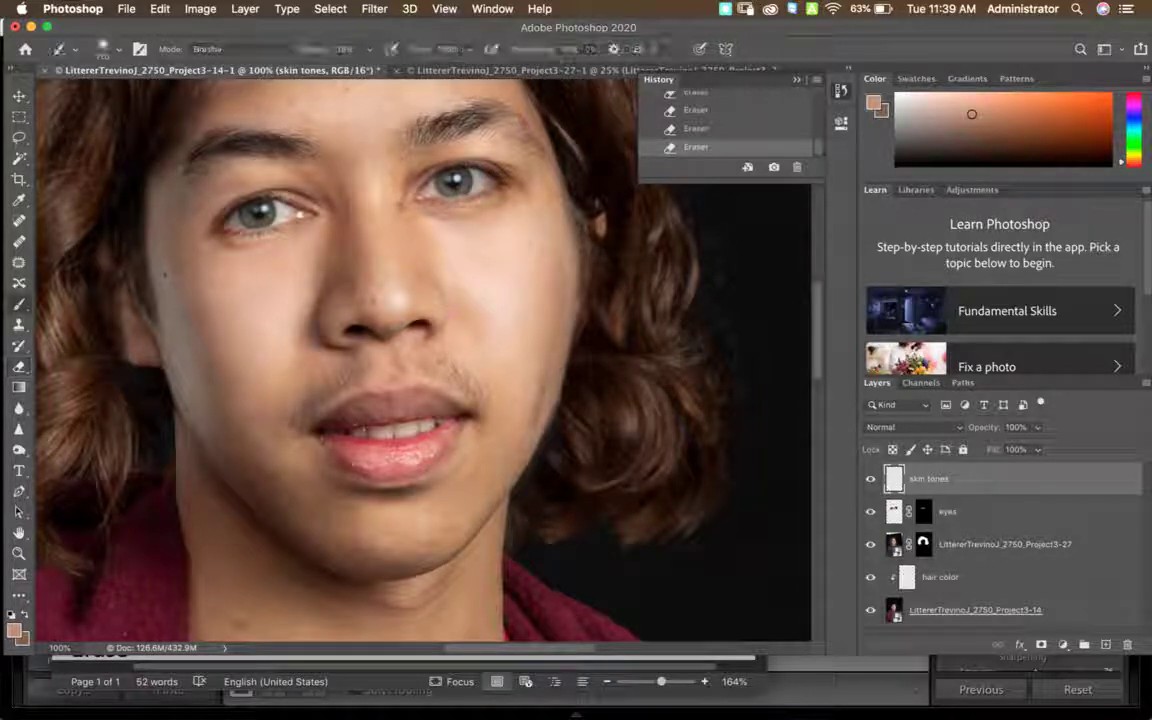
{"action": "left_click", "coordinate": [198, 247]}
{"action": "left_click", "coordinate": [203, 251]}
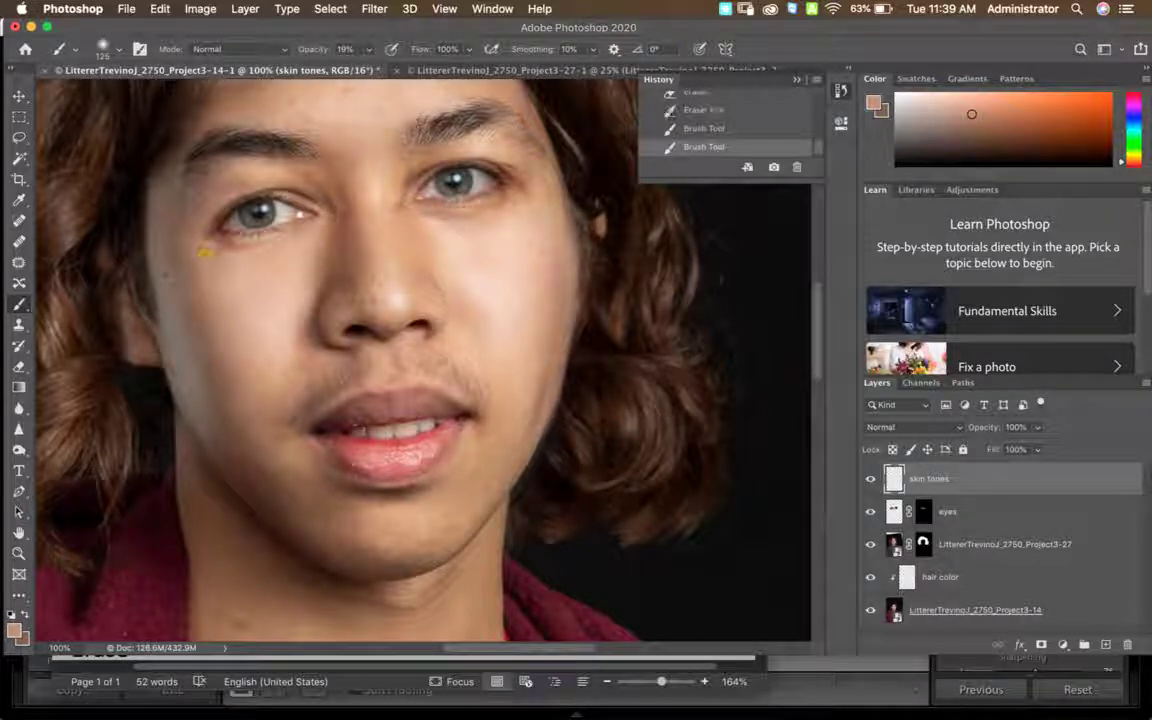
{"action": "left_click", "coordinate": [205, 252]}
{"action": "key", "text": "]"}
{"action": "left_click", "coordinate": [187, 173]}
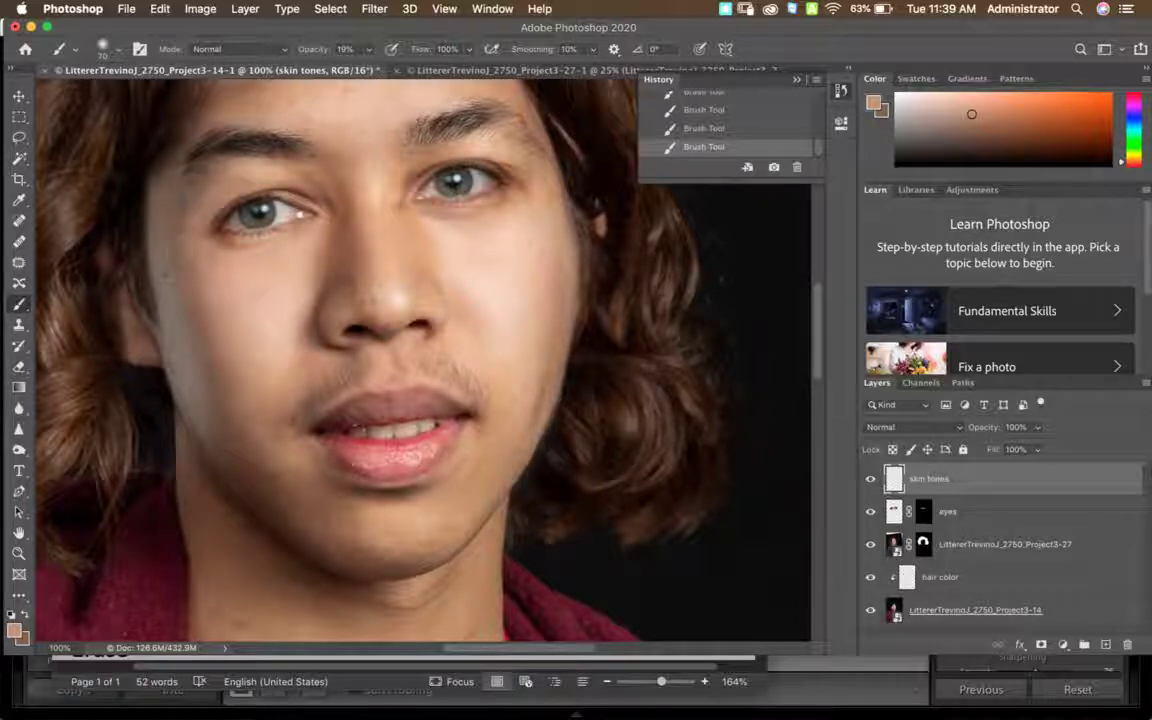
{"action": "key", "text": "super+z"}
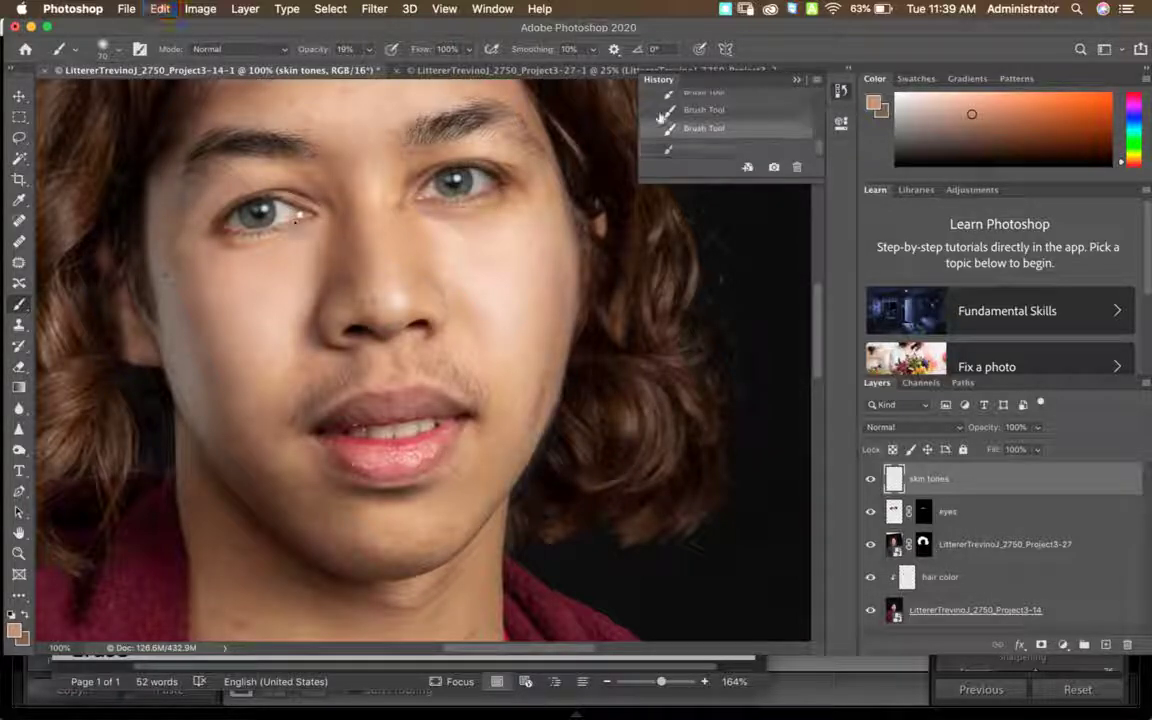
{"action": "key", "text": "super+z"}
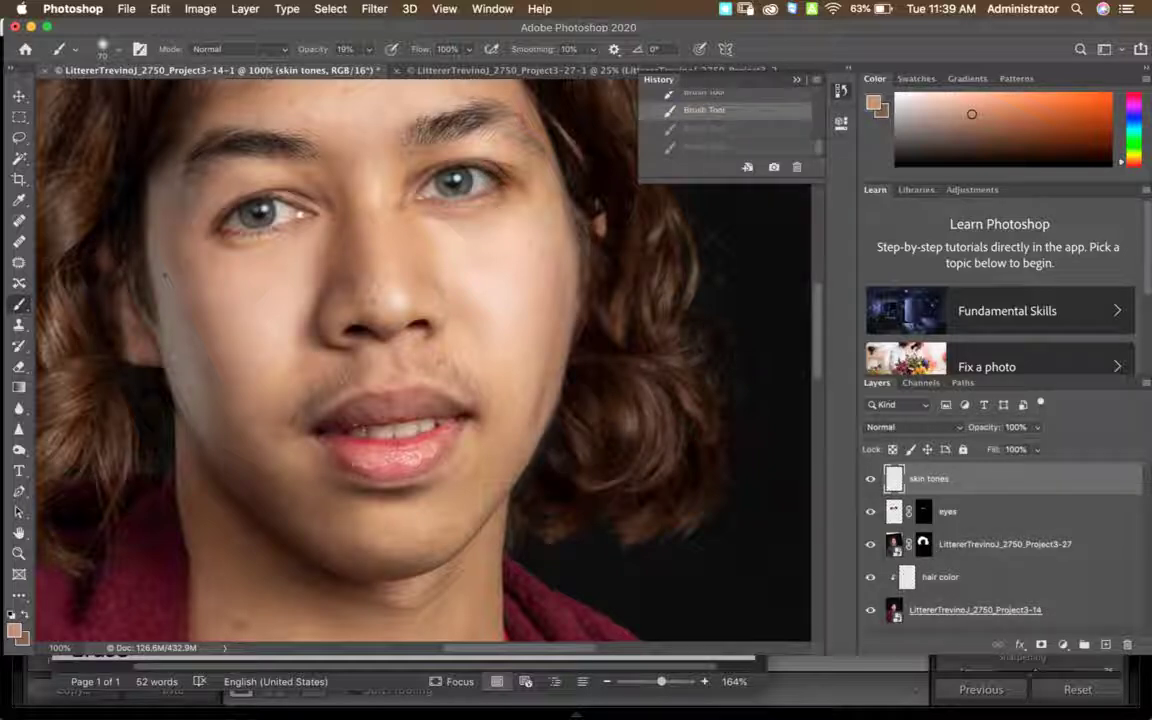
Heal the skin from the left-hand upper eyelid to the temple with the Content-Aware Spot Healing Brush, sampling all layers.
{"action": "key", "text": "j"}
{"action": "key", "text": "shift+j"}
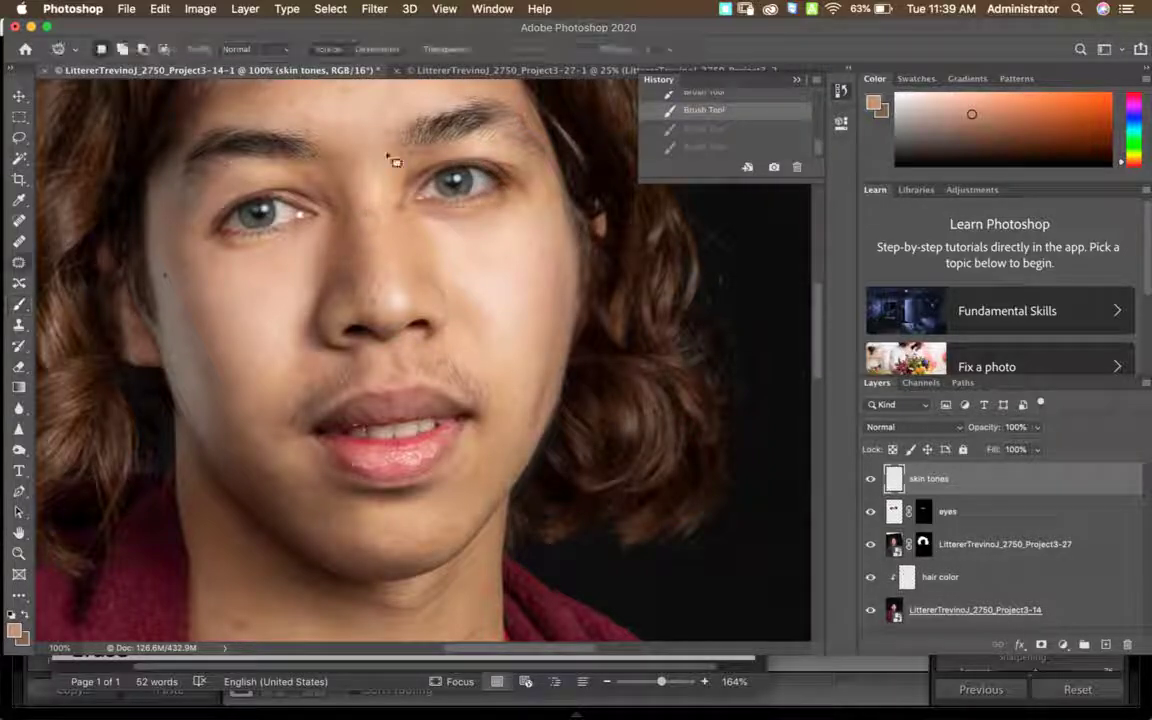
{"action": "left_click", "coordinate": [18, 241]}
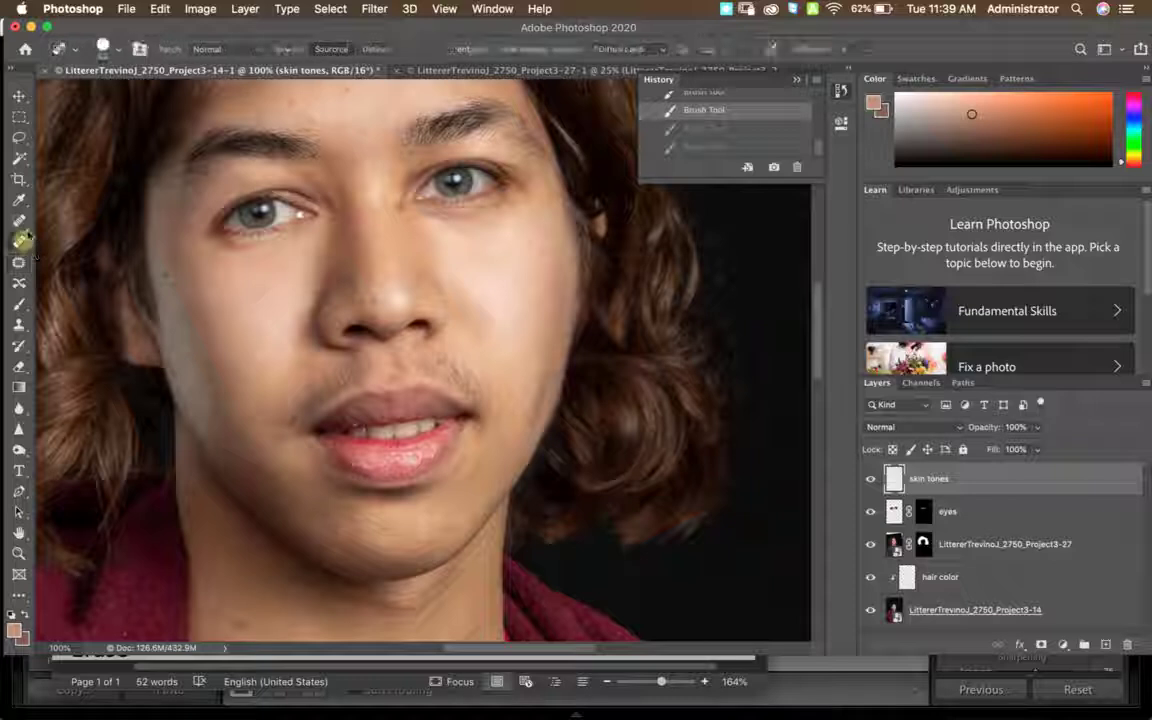
{"action": "left_click", "coordinate": [18, 220]}
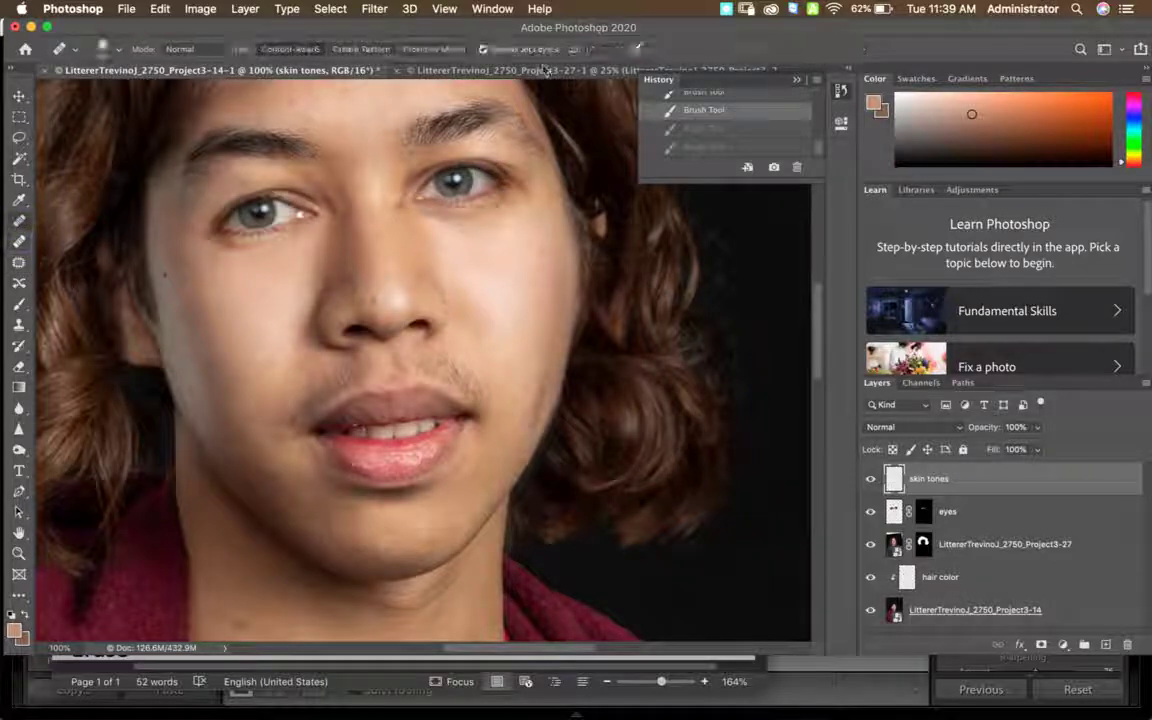
{"action": "mouse_move", "coordinate": [232, 180]}
{"action": "left_mouse_down"}
{"action": "mouse_move", "coordinate": [188, 207]}
{"action": "mouse_move", "coordinate": [236, 178]}
{"action": "mouse_move", "coordinate": [168, 238]}
{"action": "left_mouse_up"}
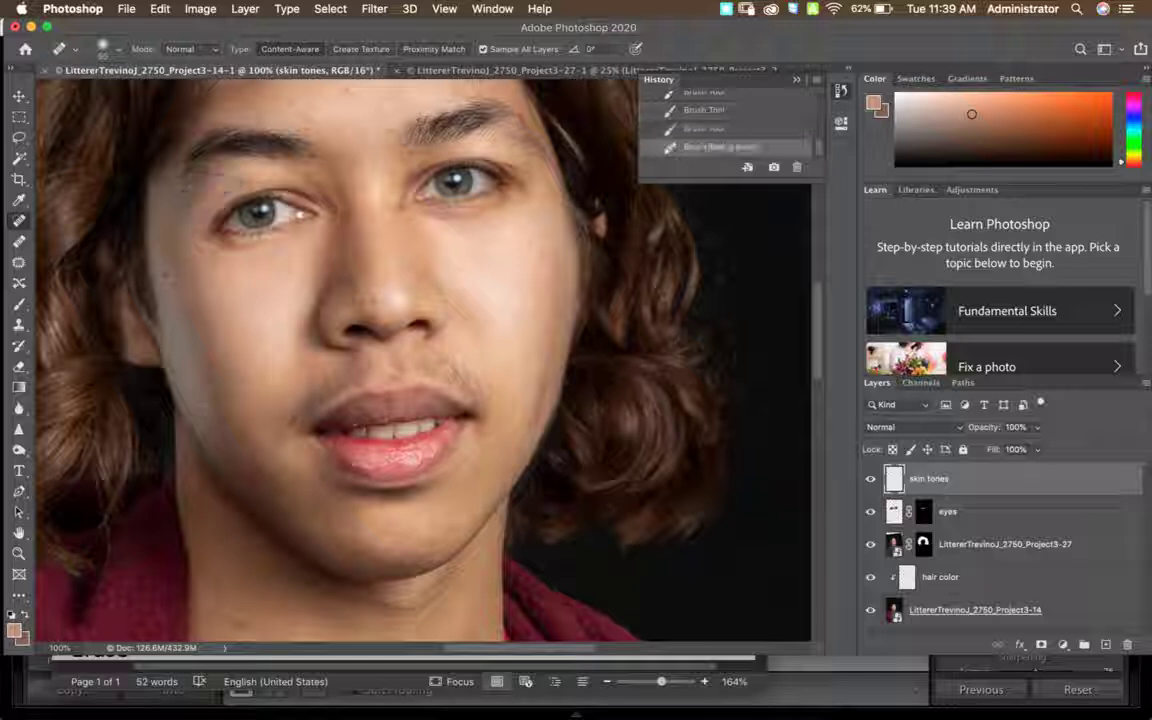
Undo the last healing stroke and clone forehead skin around the left-hand eye's outer corner and temple at 29% opacity, undoing the unwanted strokes.
{"action": "key", "text": "super+z"}
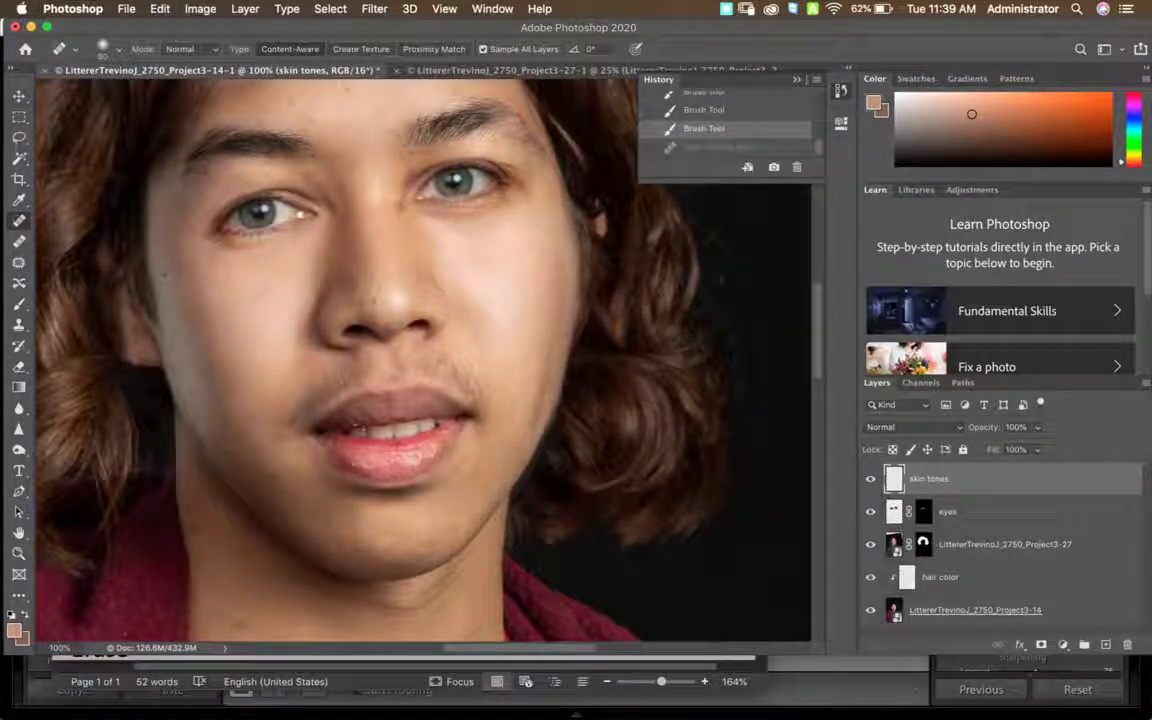
{"action": "key", "text": "s"}
{"action": "left_click", "coordinate": [340, 113], "text": "alt"}
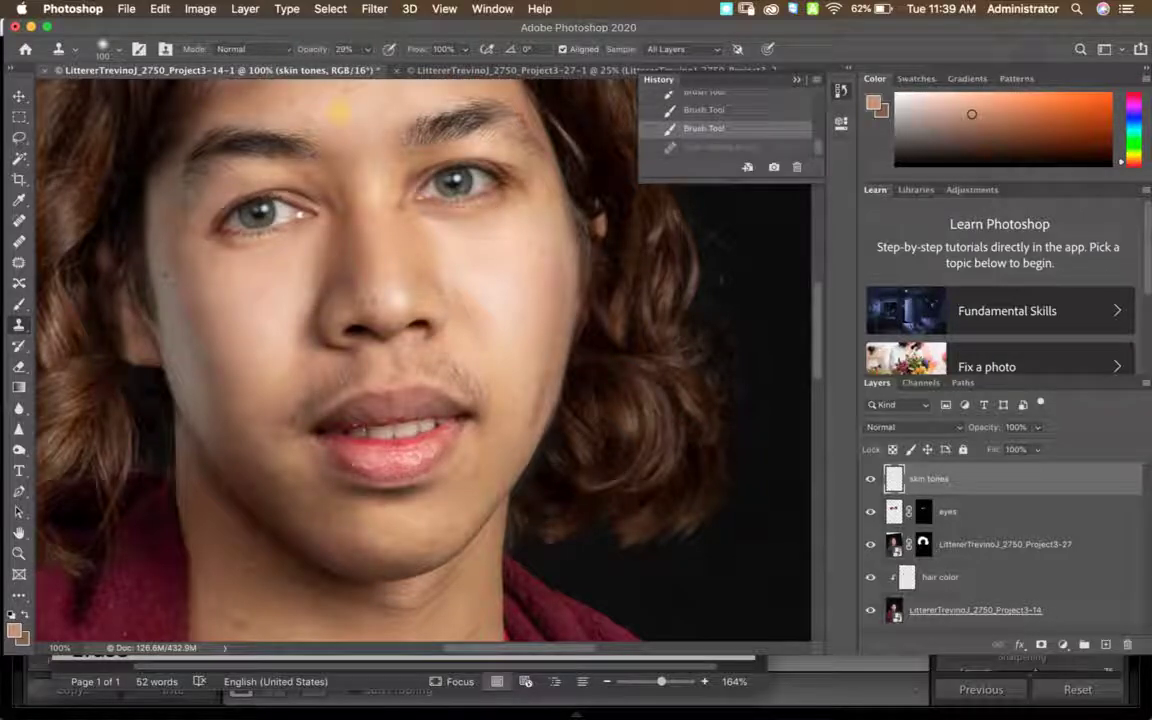
{"action": "left_click", "coordinate": [191, 171]}
{"action": "left_click", "coordinate": [168, 197]}
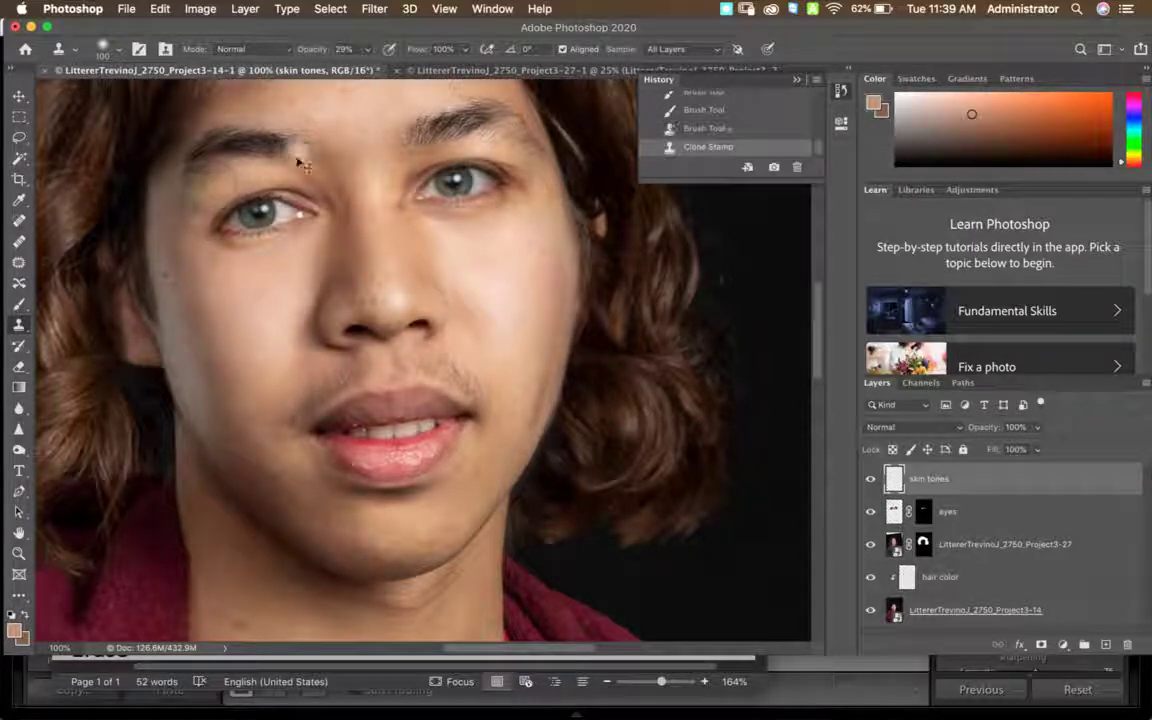
{"action": "key", "text": "super+z"}
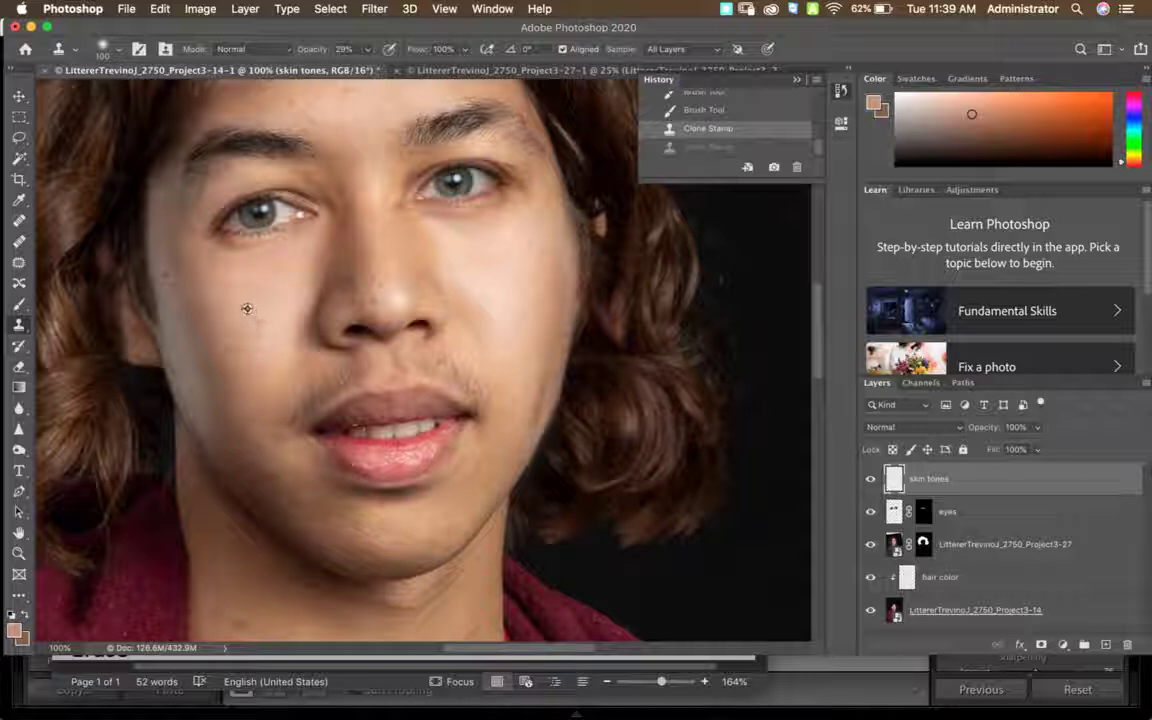
{"action": "left_click", "coordinate": [202, 169]}
{"action": "left_click", "coordinate": [156, 213]}
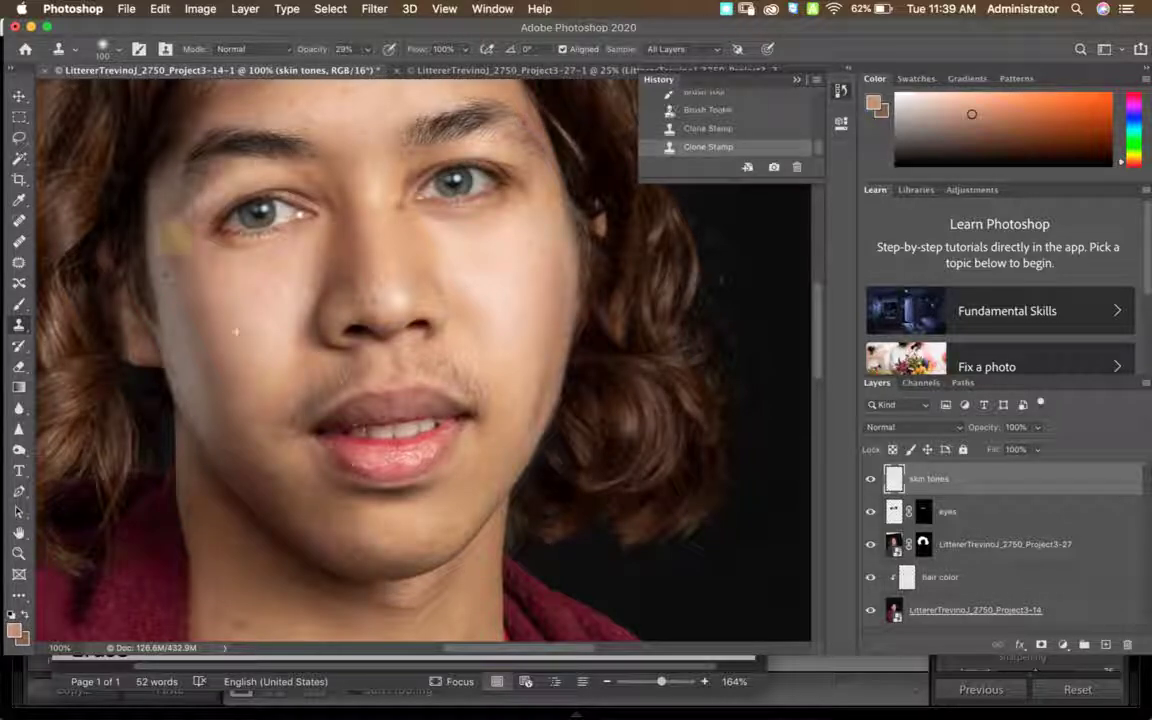
{"action": "left_click", "coordinate": [183, 191]}
{"action": "key", "text": "super+z"}
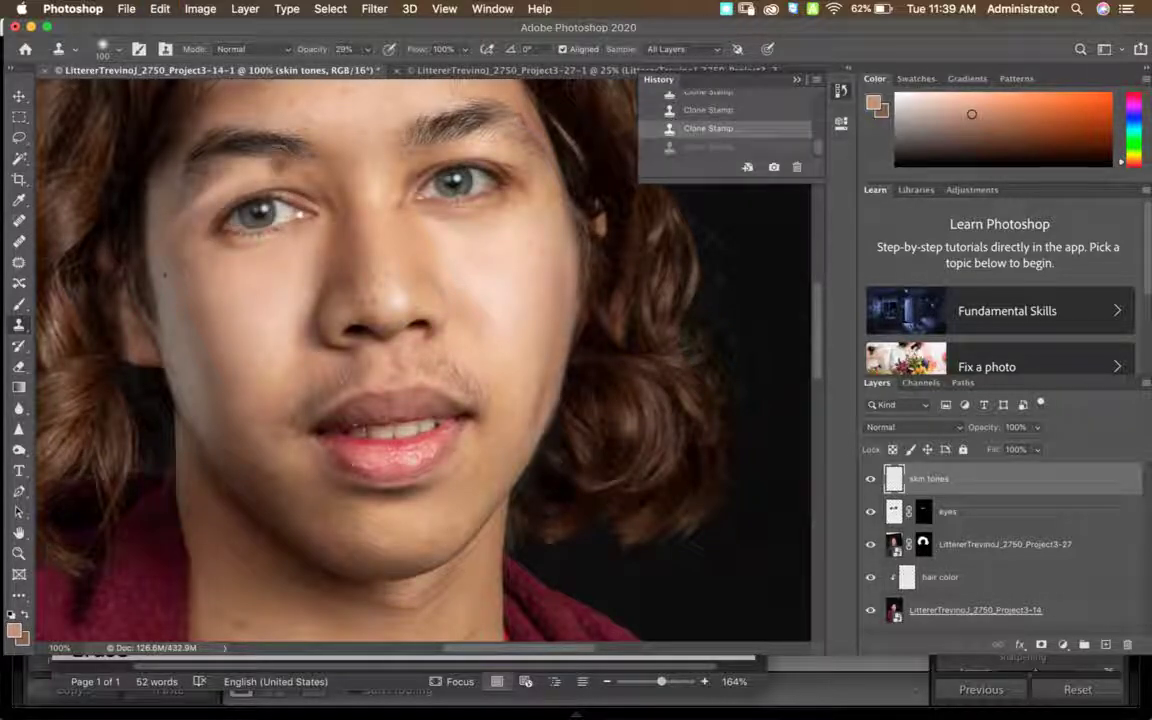
{"action": "key", "text": "super+z"}
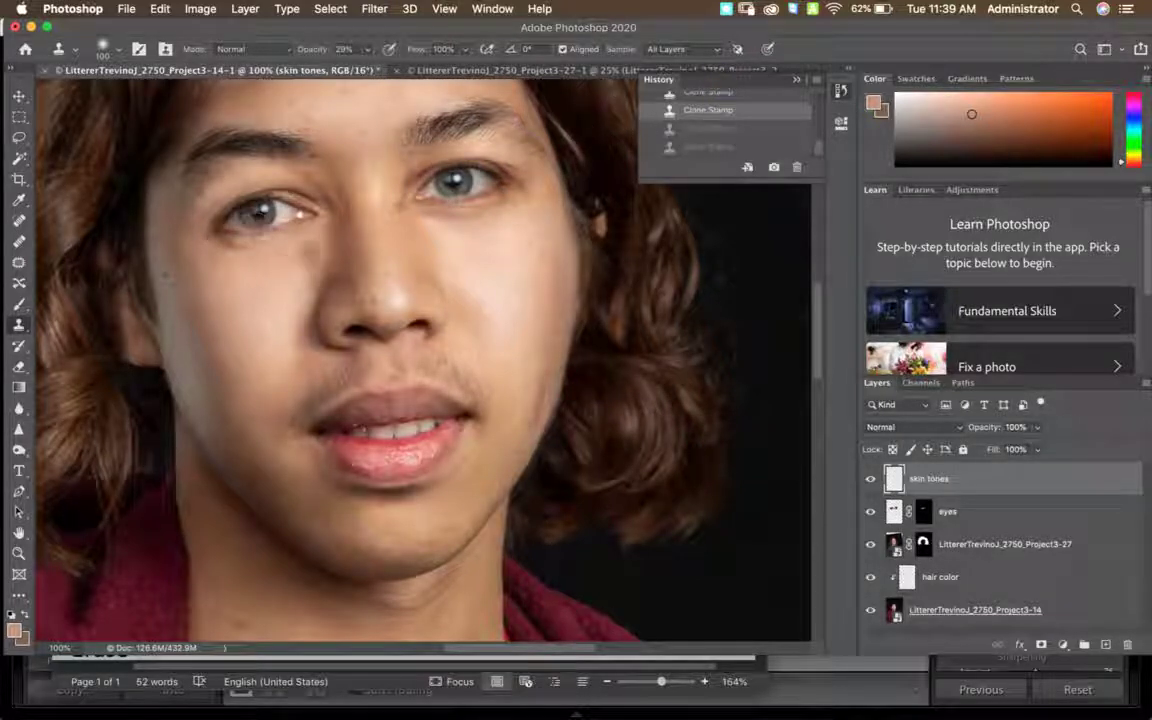
Clone eyelid skin from the right-hand eye onto the left-hand upper eyelid, reduce the stamp to 70 px, and undo the last outer-corner stroke.
{"action": "left_click", "coordinate": [471, 147], "text": "alt"}
{"action": "left_click", "coordinate": [240, 168]}
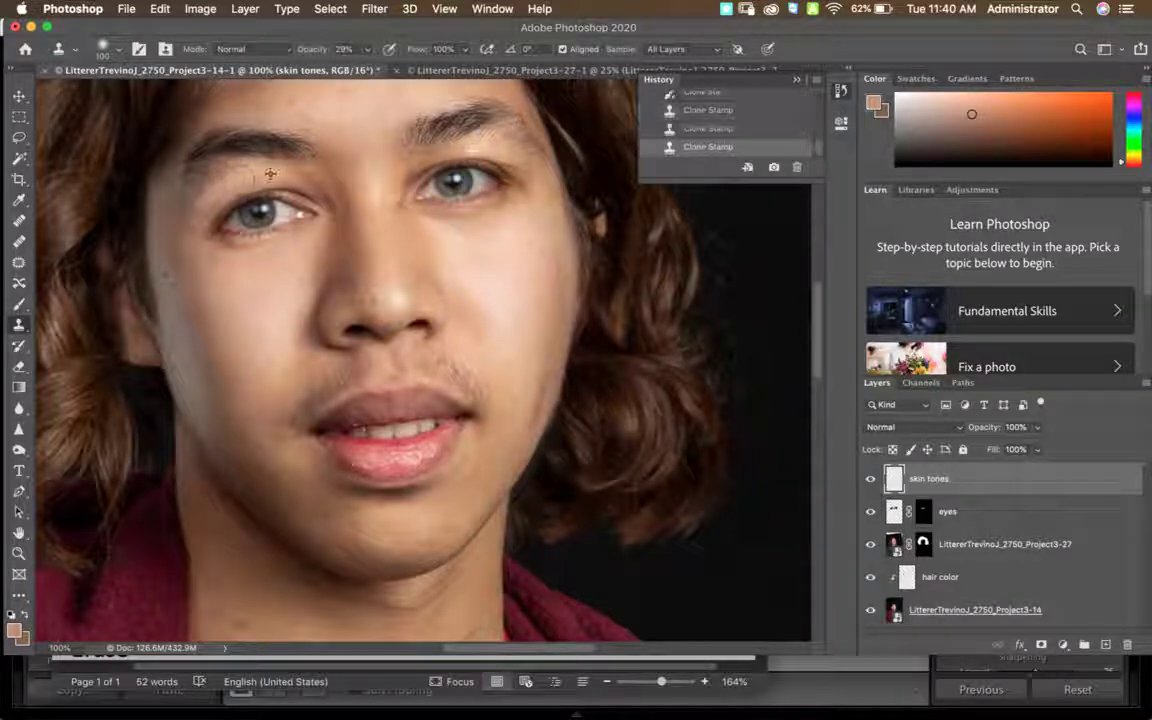
{"action": "left_click", "coordinate": [268, 174], "text": "alt"}
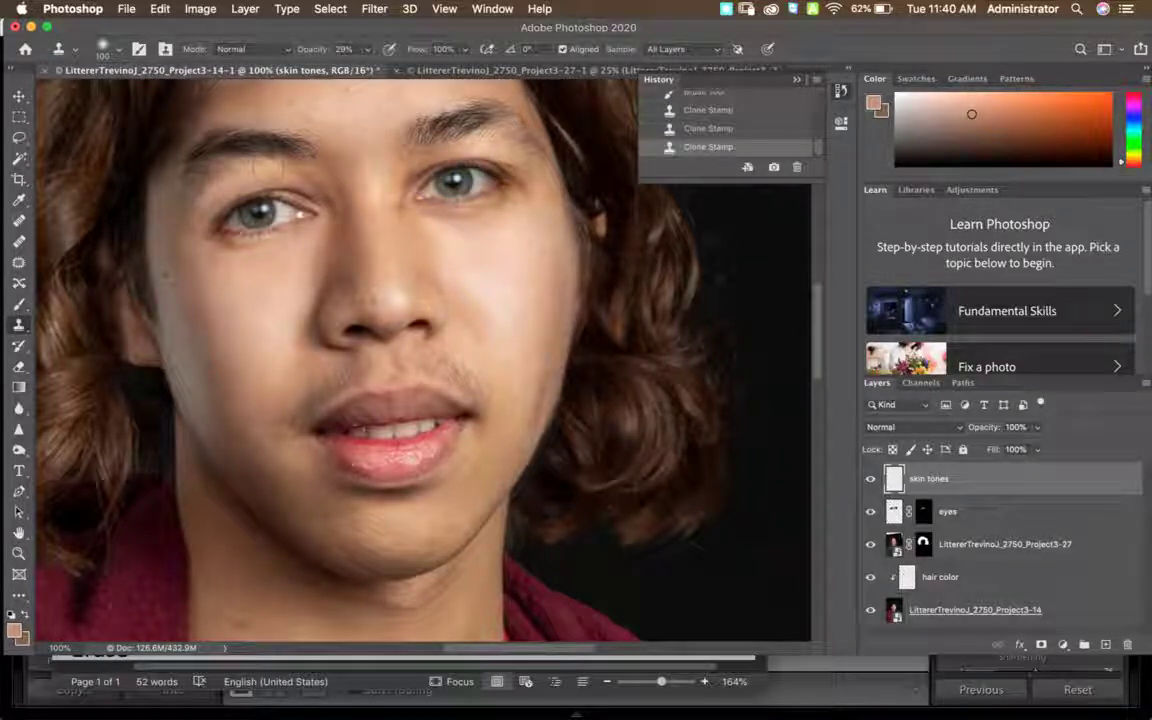
{"action": "key", "text": "bracketleft"}
{"action": "key", "text": "bracketleft"}
{"action": "key", "text": "bracketleft"}
{"action": "left_click", "coordinate": [269, 169], "text": "alt"}
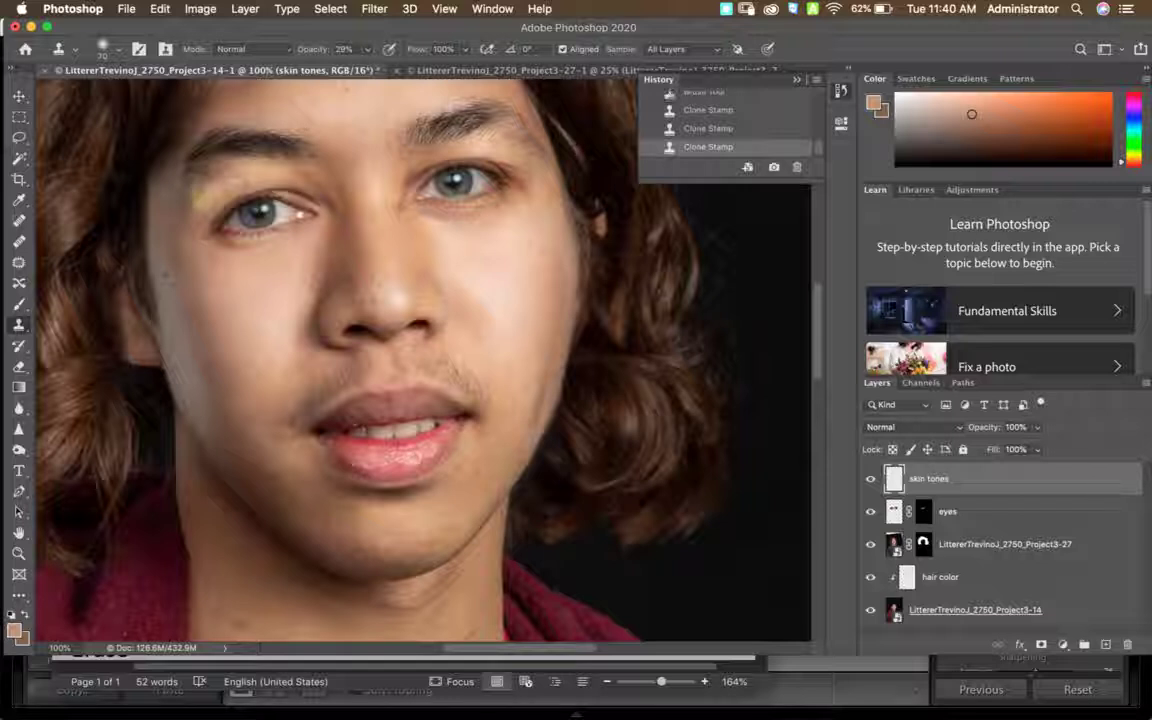
{"action": "left_click", "coordinate": [188, 210]}
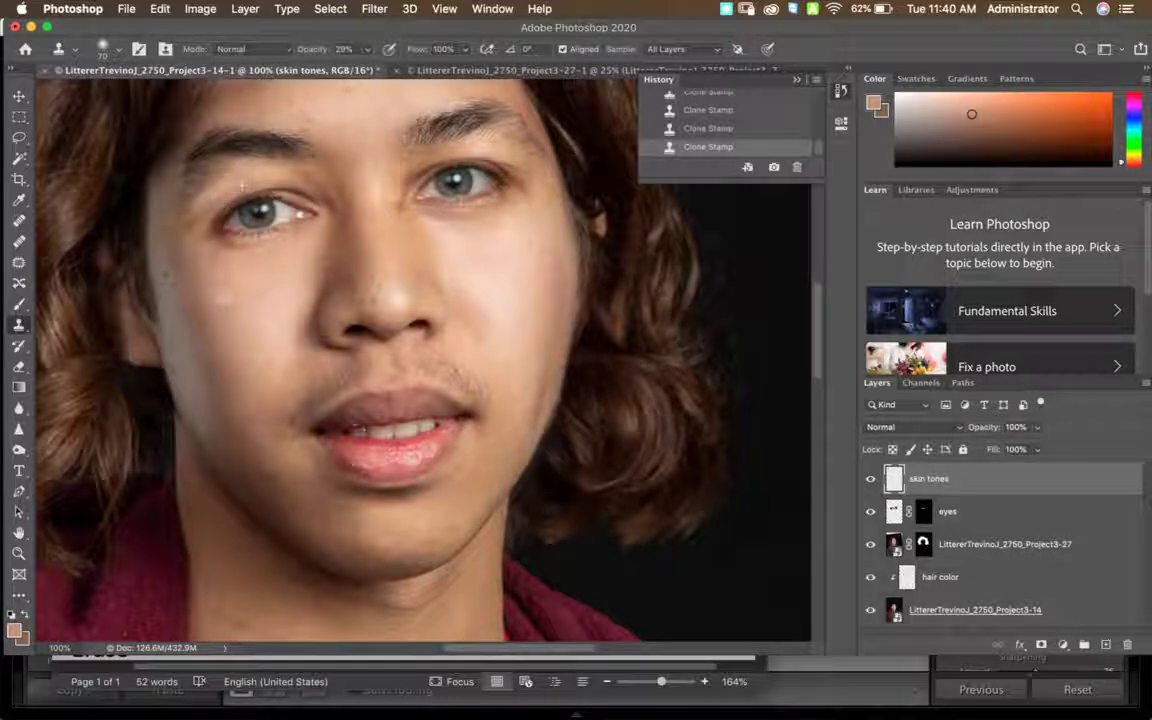
{"action": "key", "text": "super+z"}
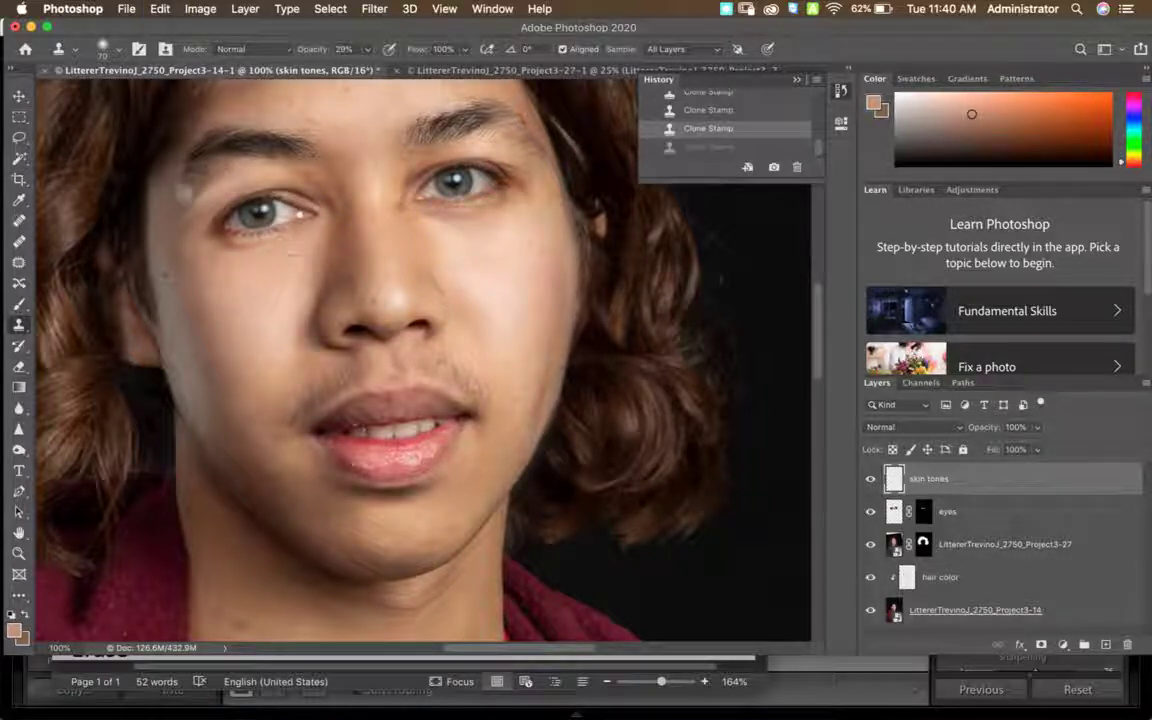
Brush the darker skin tone at 19% opacity along the left-hand brow and down the outer cheek.
{"action": "key", "text": "b"}
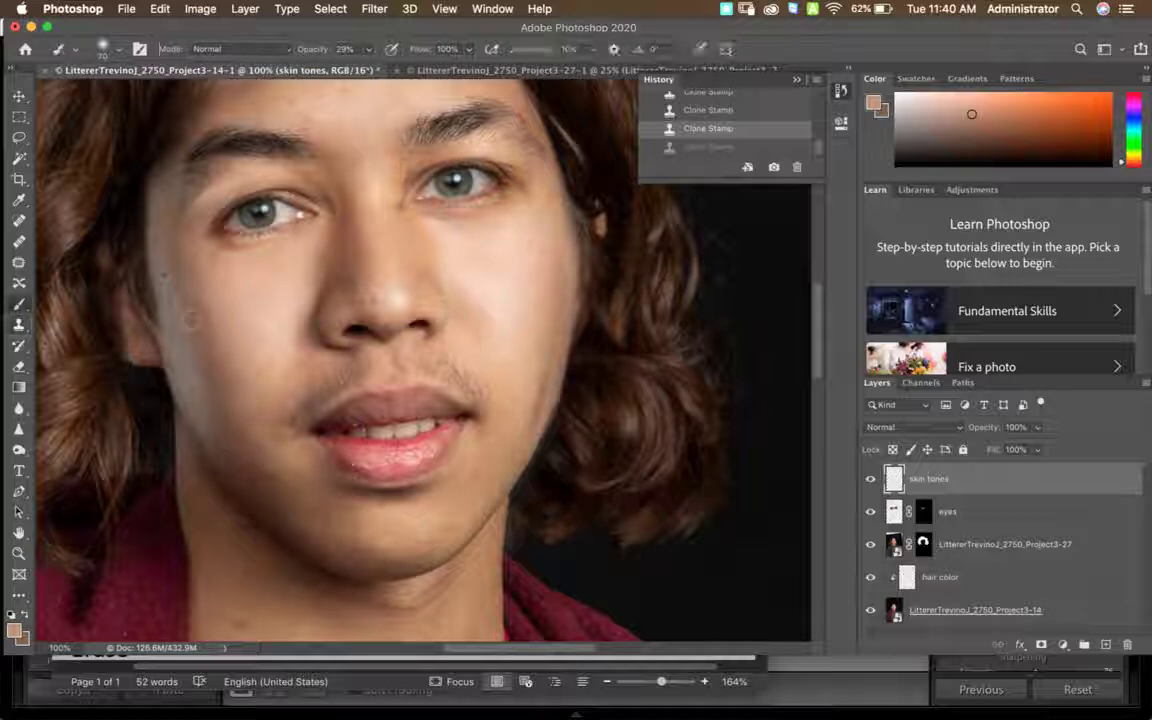
{"action": "key", "text": "x"}
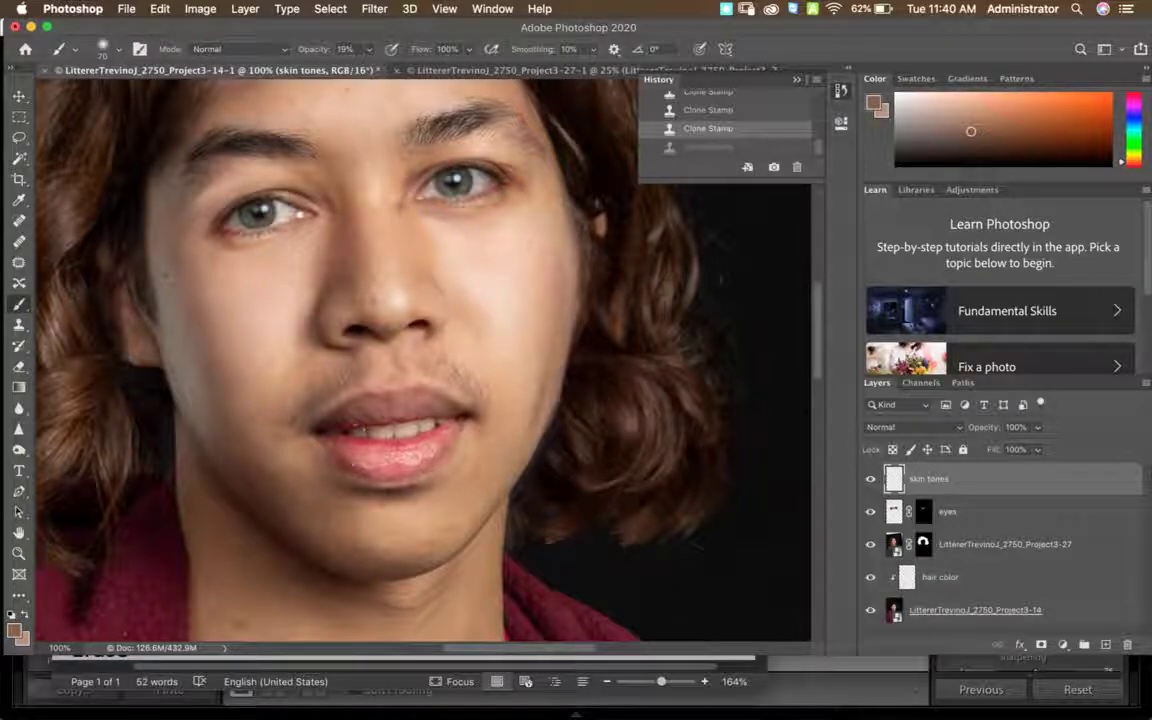
{"action": "left_click_drag", "start_coordinate": [190, 158], "coordinate": [225, 160]}
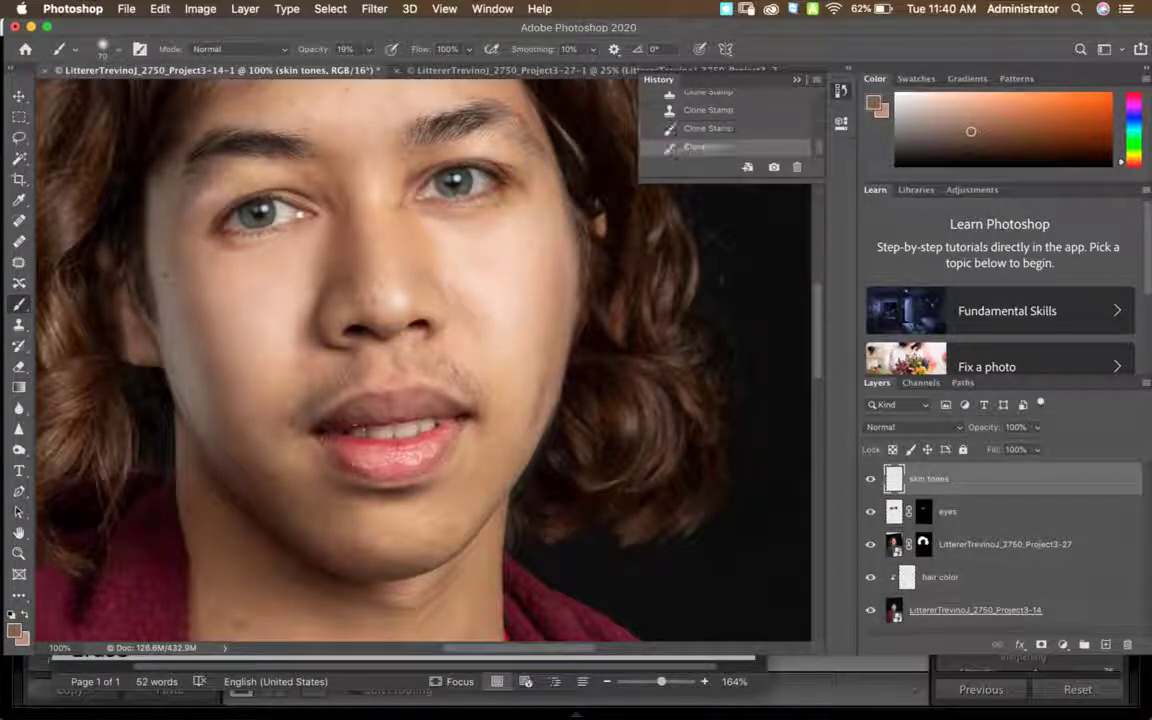
{"action": "left_click", "coordinate": [188, 323]}
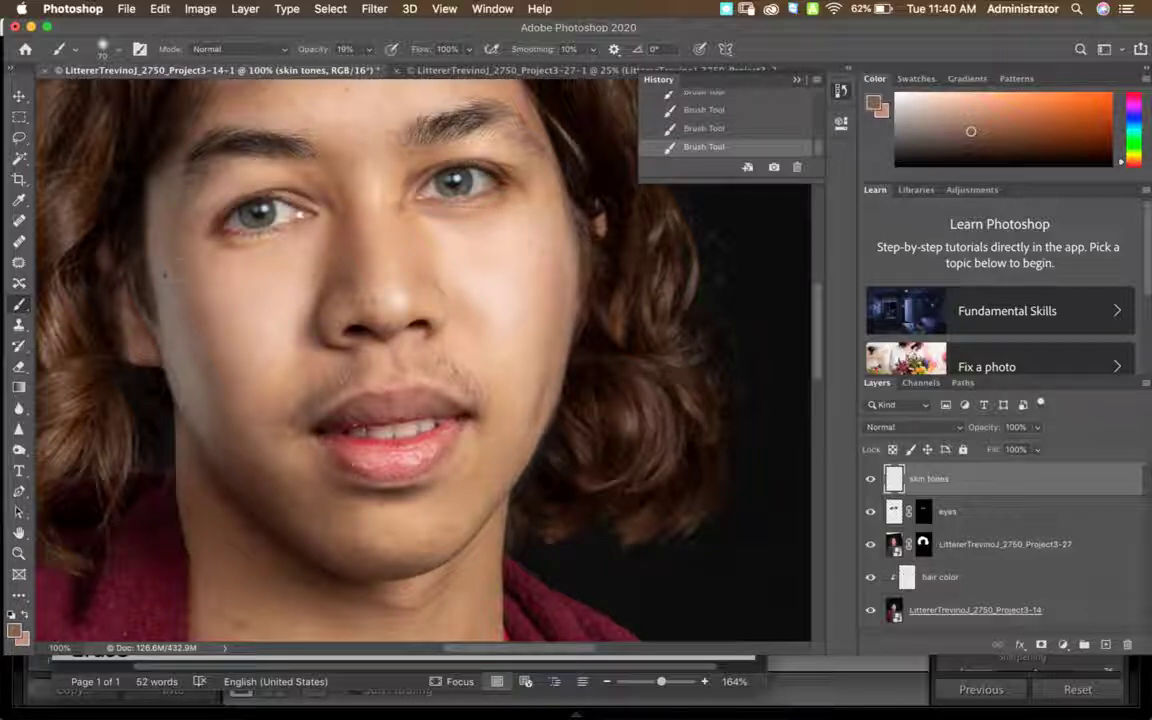
Clone skin from below the left-hand eye's outer corner onto the area beside the eye, and swap the foreground and background colors.
{"action": "key", "text": "s"}
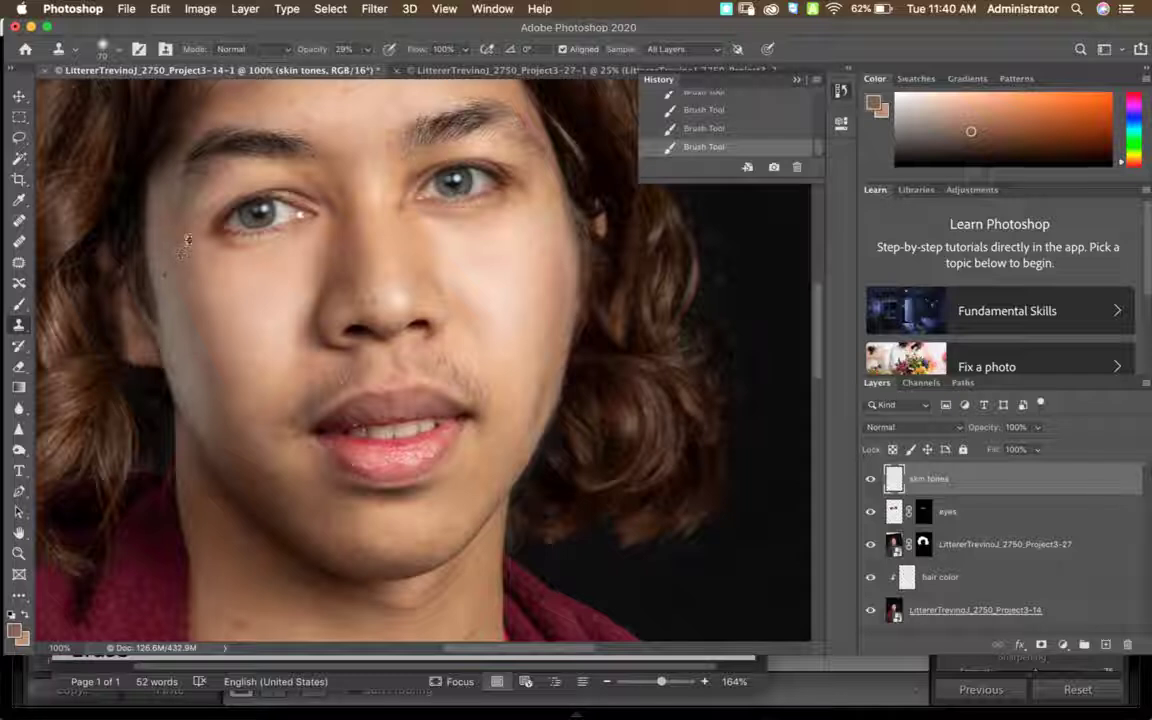
{"action": "left_click", "coordinate": [186, 242], "text": "alt"}
{"action": "left_click", "coordinate": [198, 210]}
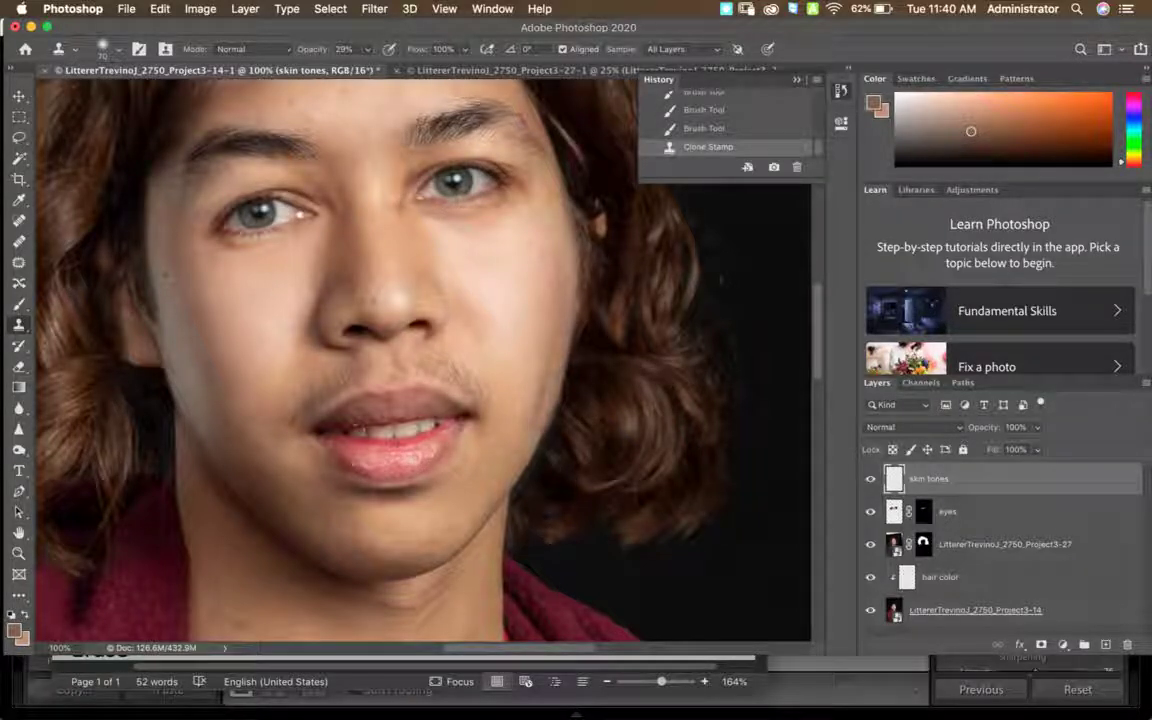
{"action": "key", "text": "x"}
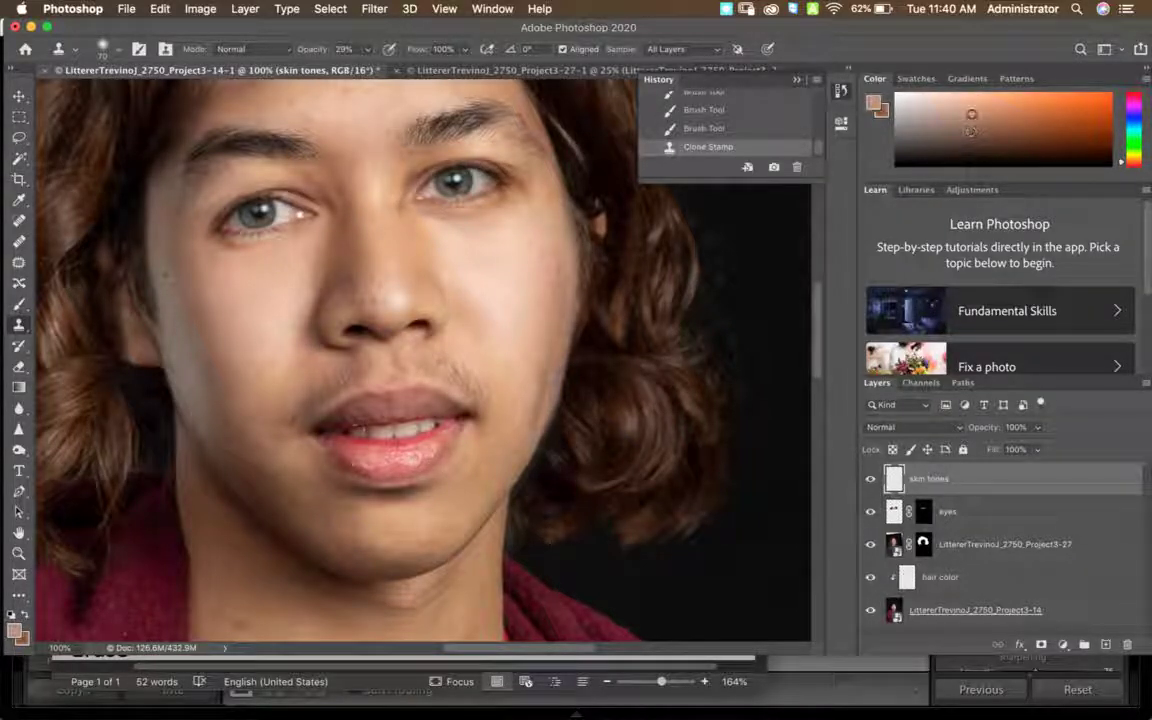
Clone skin over the right-hand cheek and jaw at 29% opacity, undoing one stroke and enlarging the stamp to 100 px.
{"action": "mouse_move", "coordinate": [540, 396]}
{"action": "left_mouse_down"}
{"action": "mouse_move", "coordinate": [532, 443]}
{"action": "mouse_move", "coordinate": [530, 400]}
{"action": "left_mouse_up"}
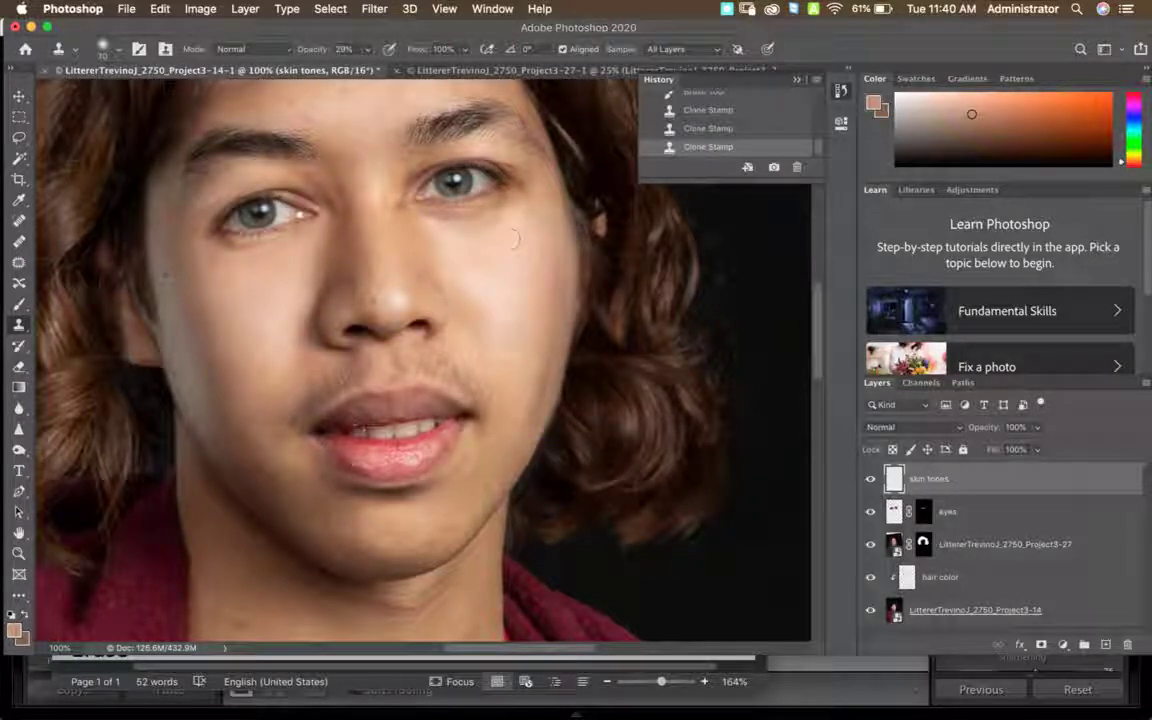
{"action": "left_click", "coordinate": [518, 330]}
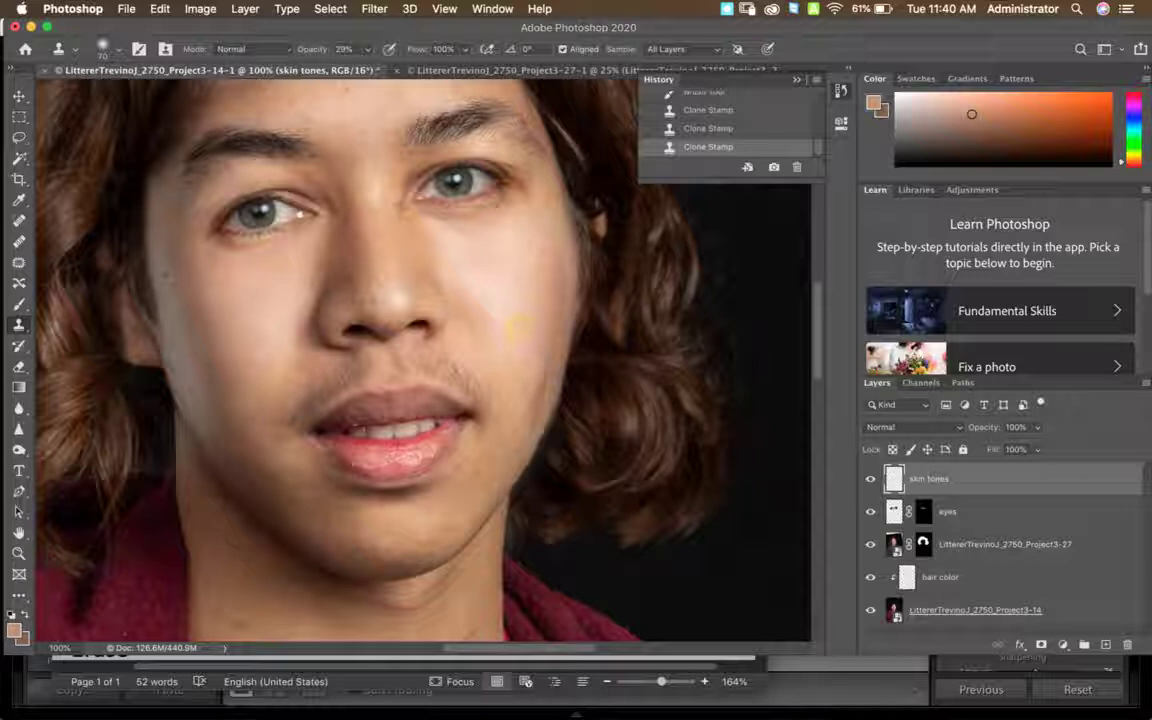
{"action": "key", "text": "super+z"}
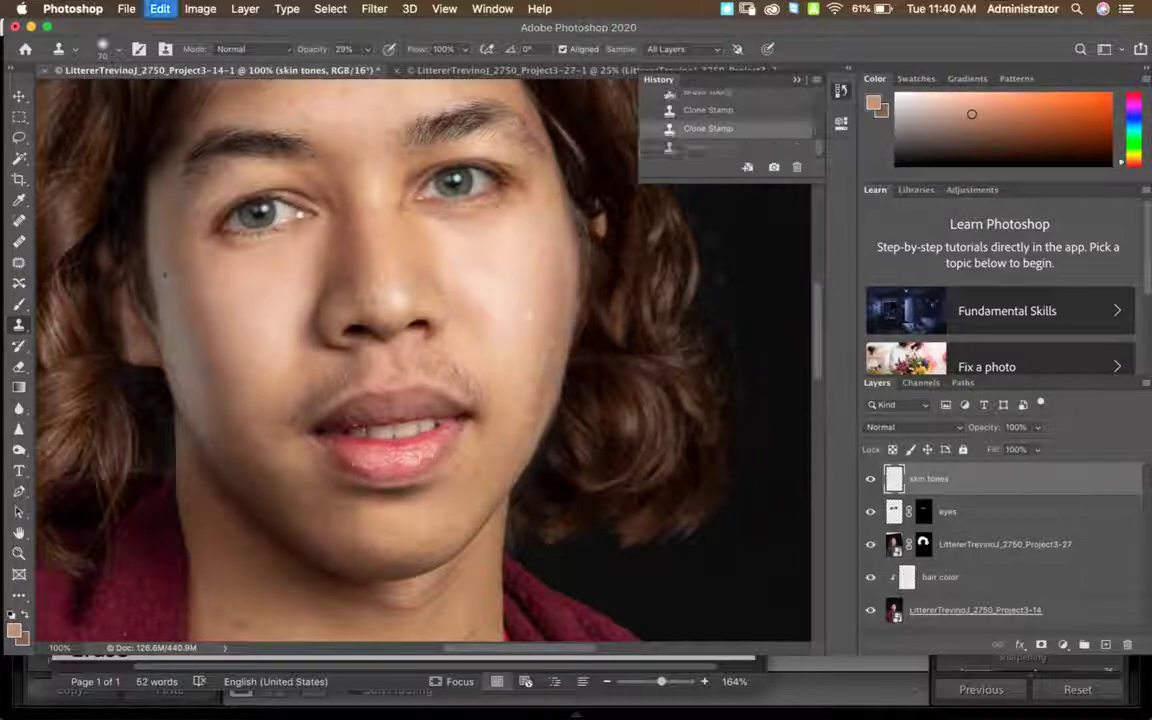
{"action": "key", "text": "bracketright"}
{"action": "key", "text": "bracketright"}
{"action": "key", "text": "bracketright"}
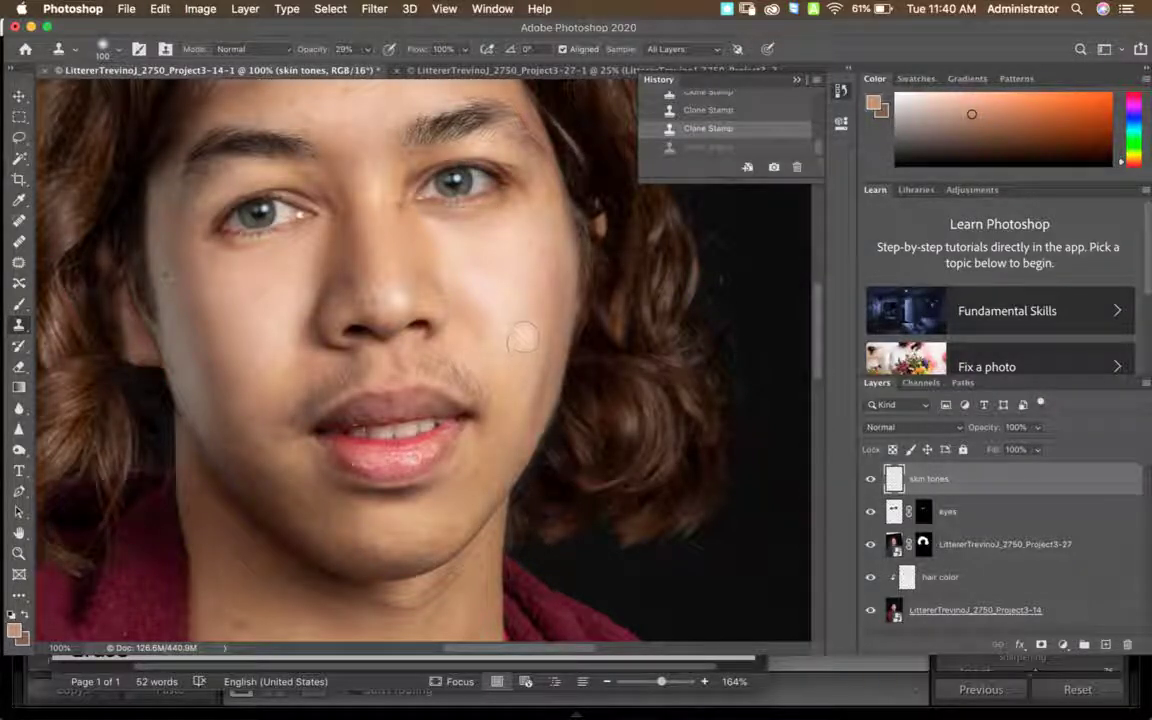
{"action": "left_click", "coordinate": [498, 453]}
{"action": "mouse_move", "coordinate": [498, 453]}
{"action": "left_mouse_down"}
{"action": "mouse_move", "coordinate": [511, 411]}
{"action": "mouse_move", "coordinate": [491, 463]}
{"action": "left_mouse_up"}
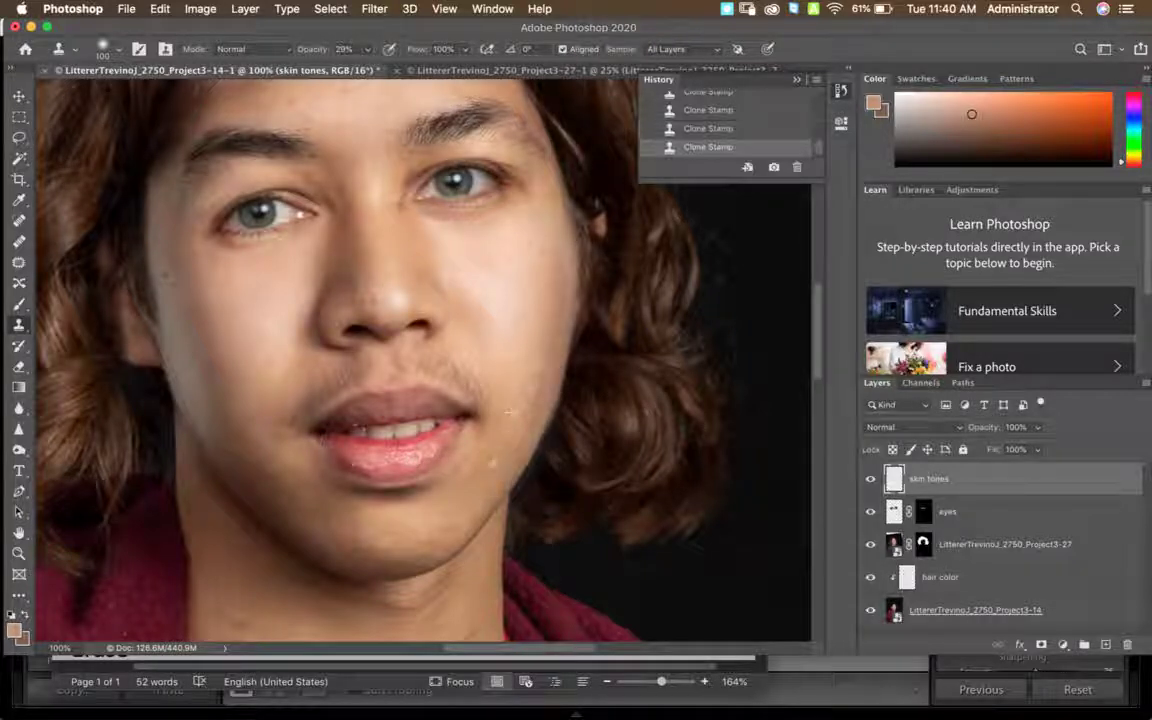
{"action": "left_click", "coordinate": [549, 302], "text": "alt"}
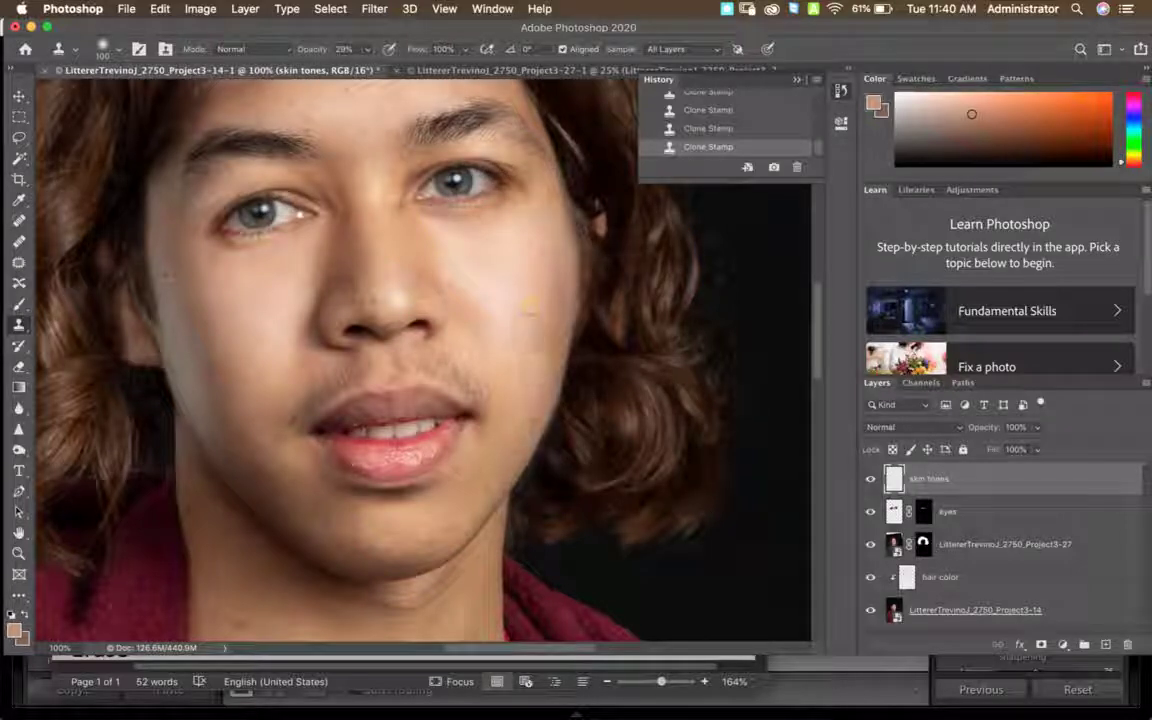
Heal the lower right-hand cheek down toward the jaw with the Content-Aware Spot Healing Brush, sampling all layers.
{"action": "key", "text": "j"}
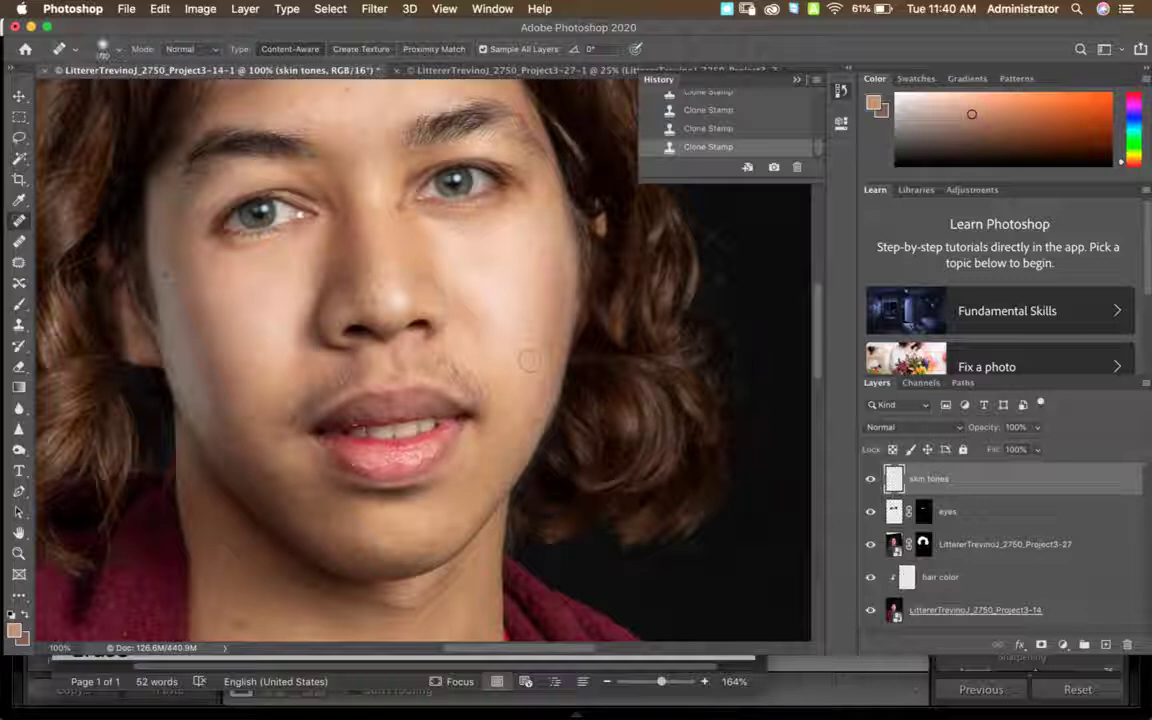
{"action": "left_click_drag", "start_coordinate": [530, 361], "coordinate": [520, 422]}
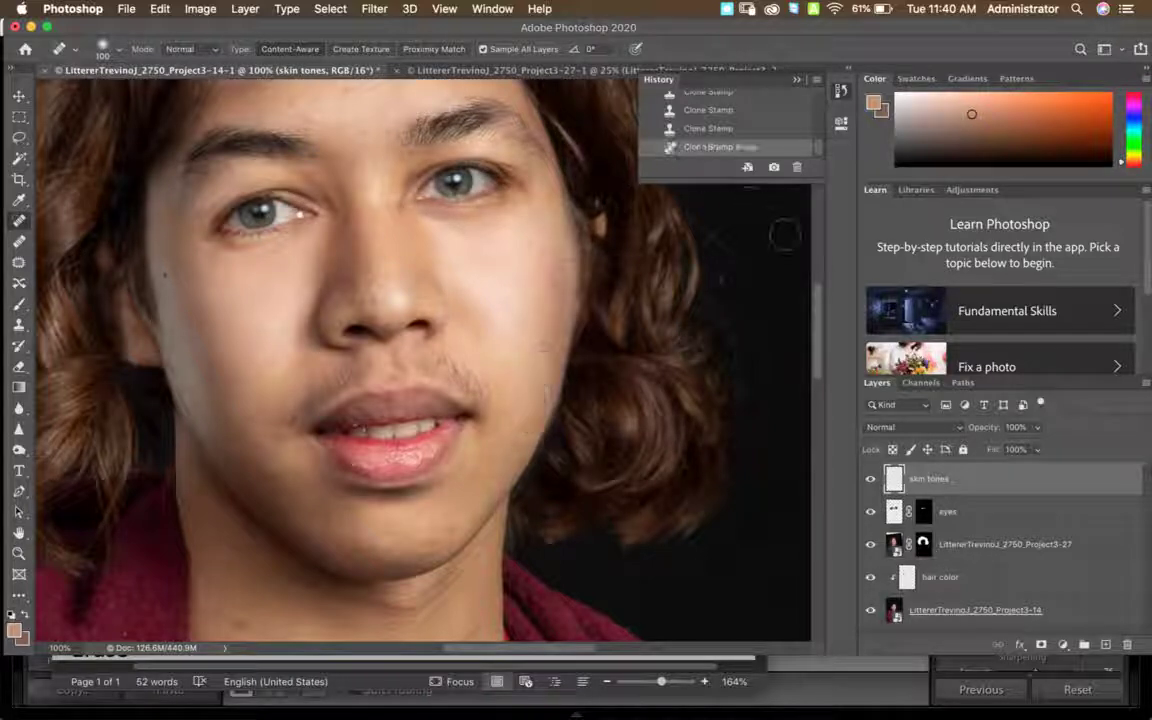
{"action": "key", "text": "super+minus"}
{"action": "key", "text": "super+minus"}
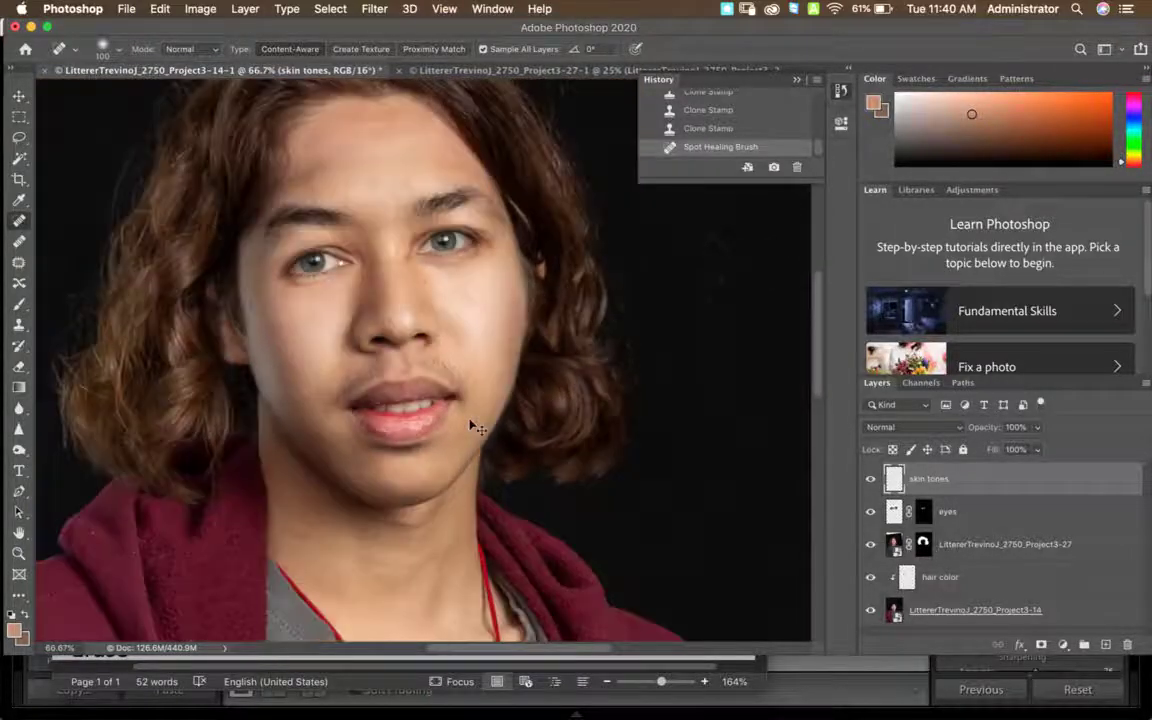
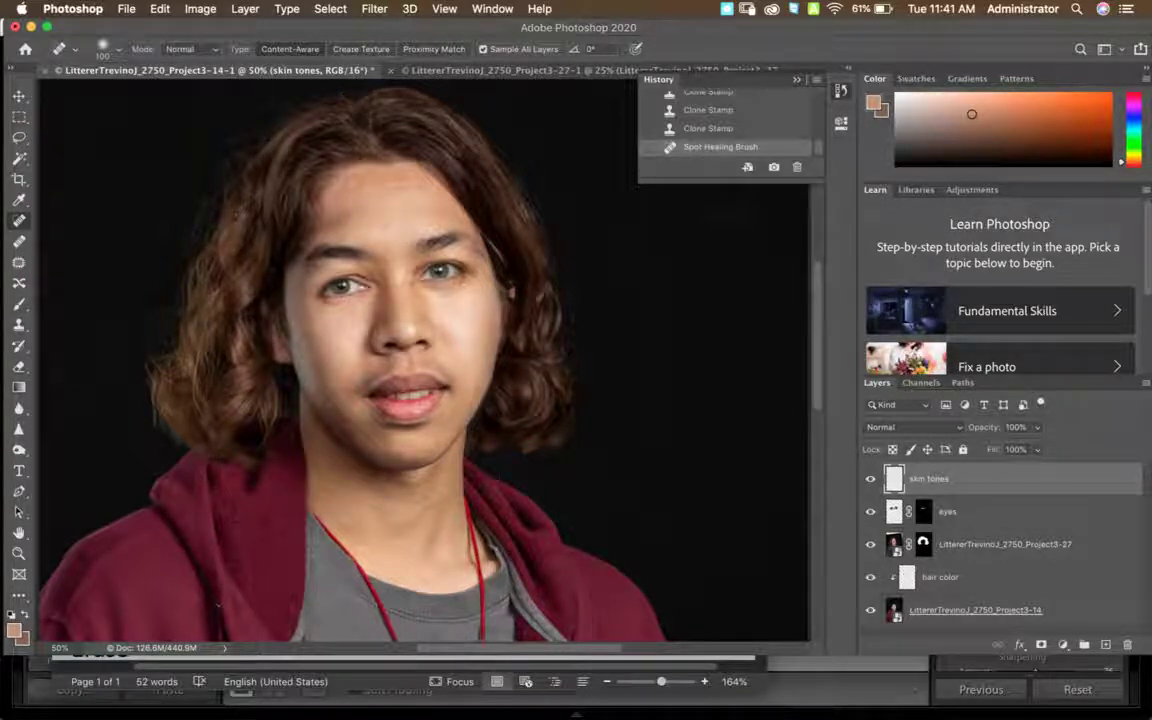
Brush the lighter skin tone across the forehead with a 250 px brush at 19% opacity.
{"action": "key", "text": "super+equal"}
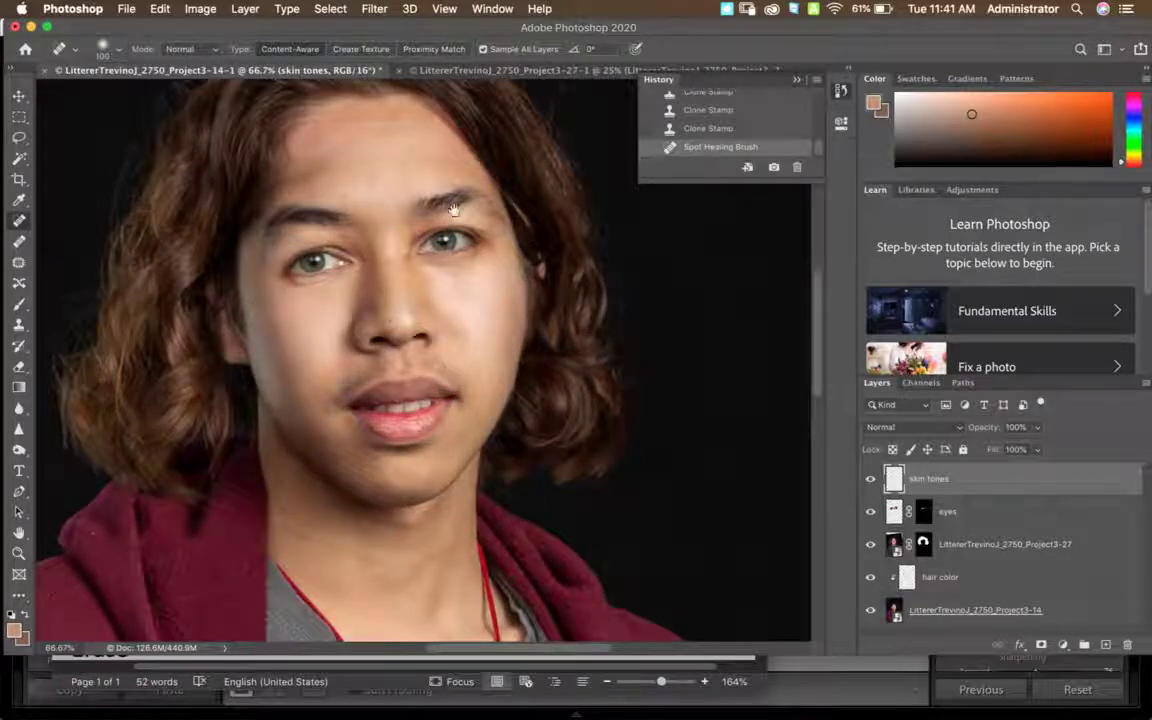
{"action": "left_click_drag", "start_coordinate": [400, 171], "coordinate": [405, 235]}
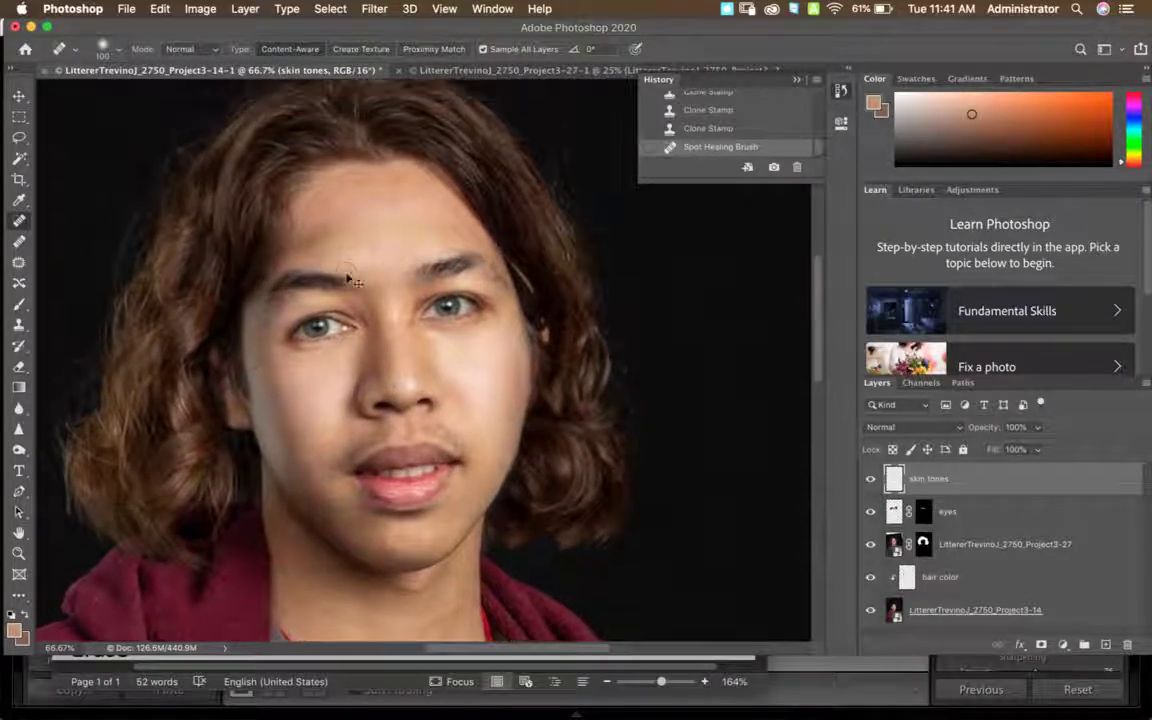
{"action": "key", "text": "super+equal"}
{"action": "key", "text": "super+minus"}
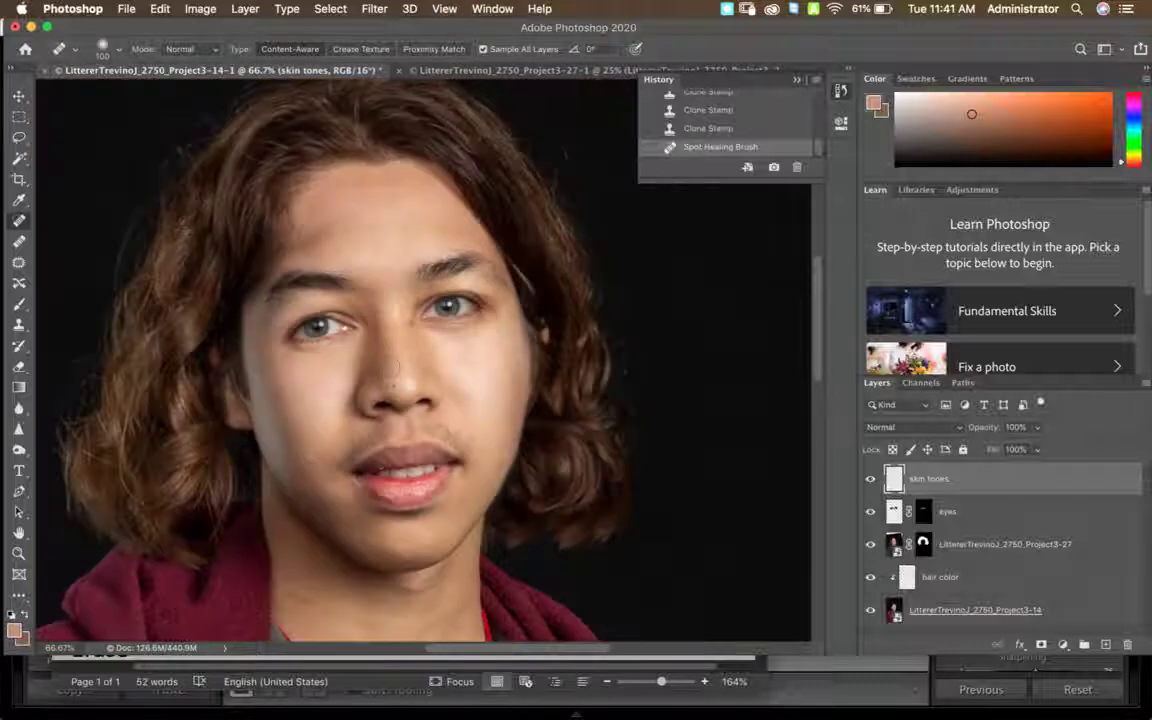
{"action": "key", "text": "b"}
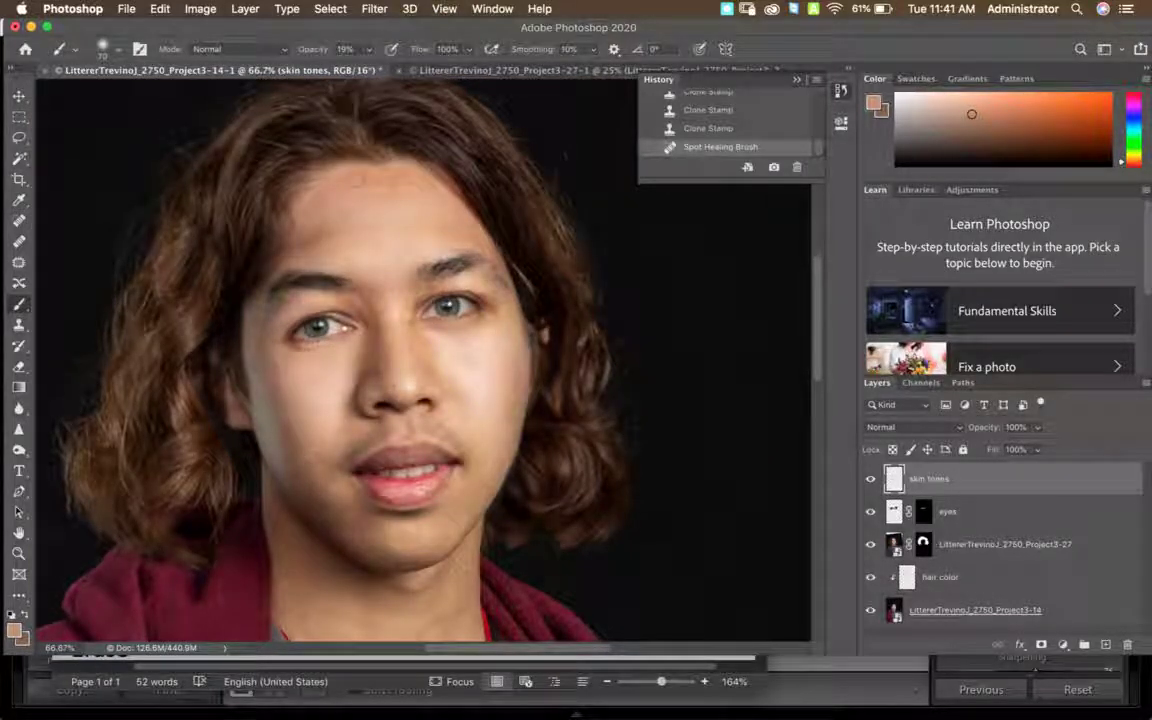
{"action": "key", "text": "bracketright"}
{"action": "key", "text": "bracketright"}
{"action": "key", "text": "bracketright"}
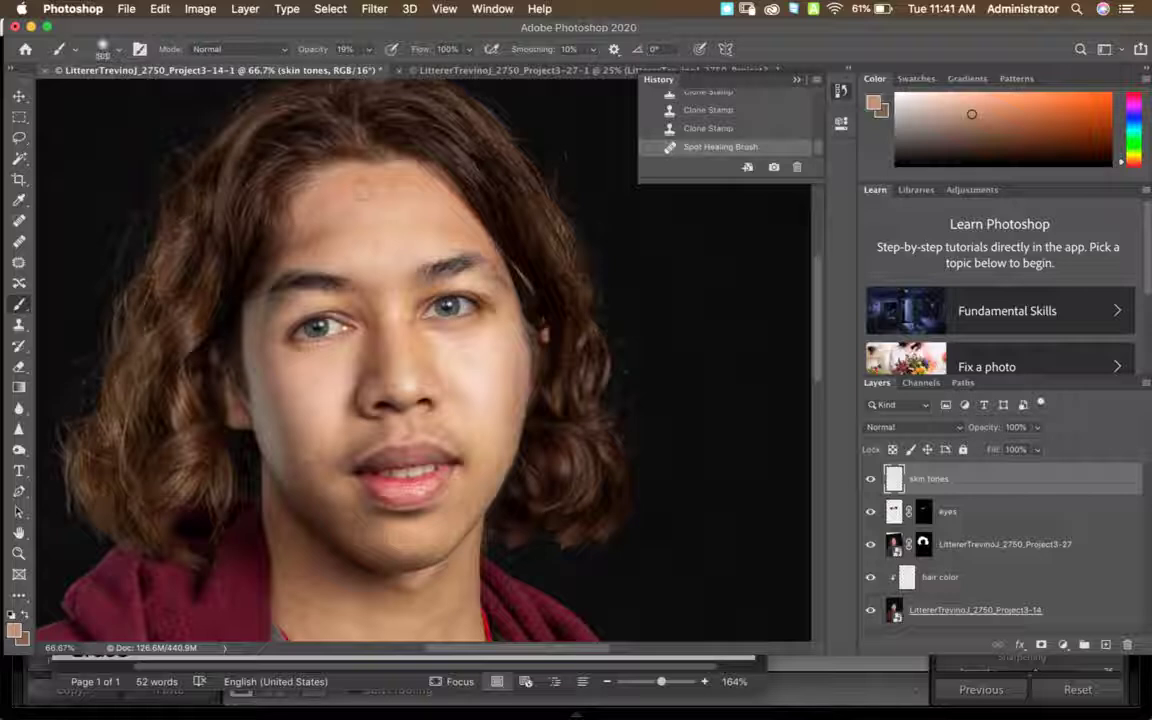
{"action": "left_click_drag", "start_coordinate": [400, 196], "coordinate": [350, 208]}
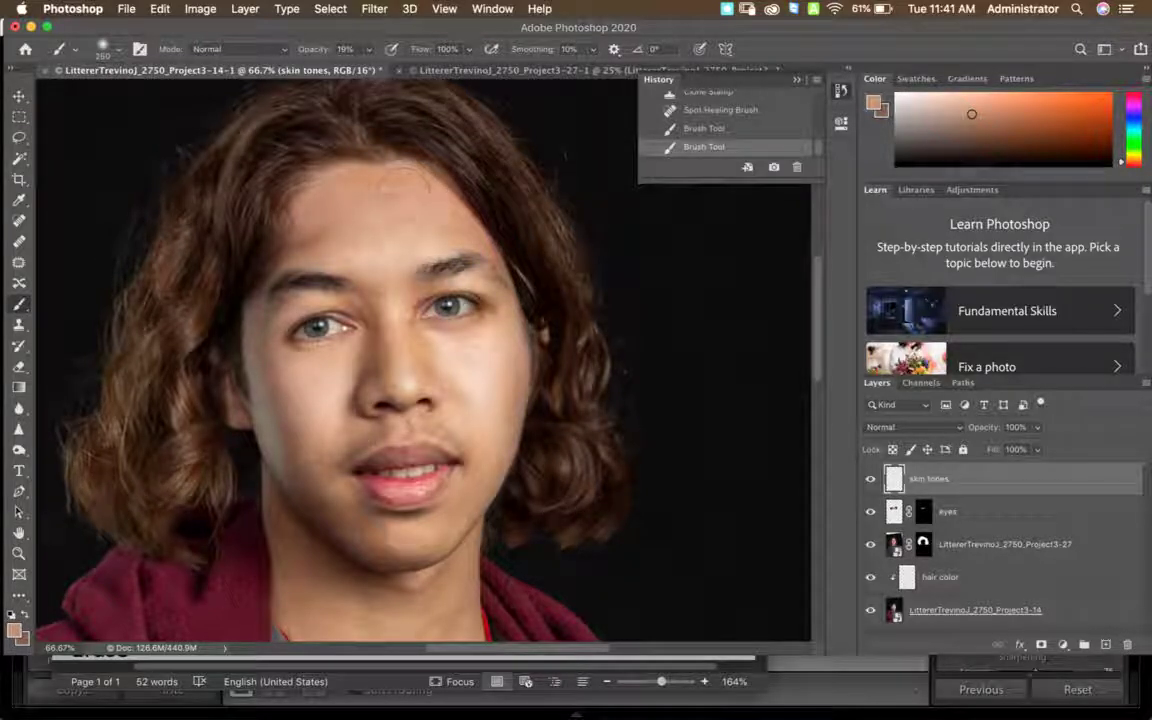
Brush the lighter skin tone over the upper forehead, and undo a trial stroke made with the darker tone.
{"action": "left_click_drag", "start_coordinate": [400, 240], "coordinate": [392, 204]}
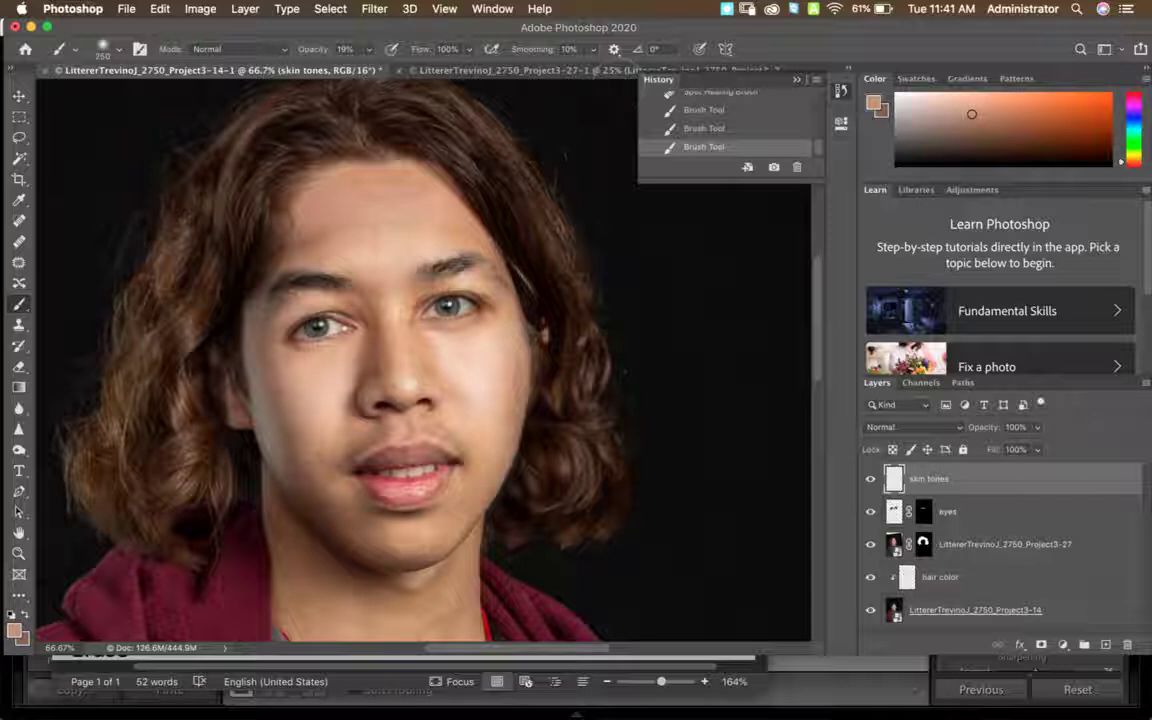
{"action": "key", "text": "x"}
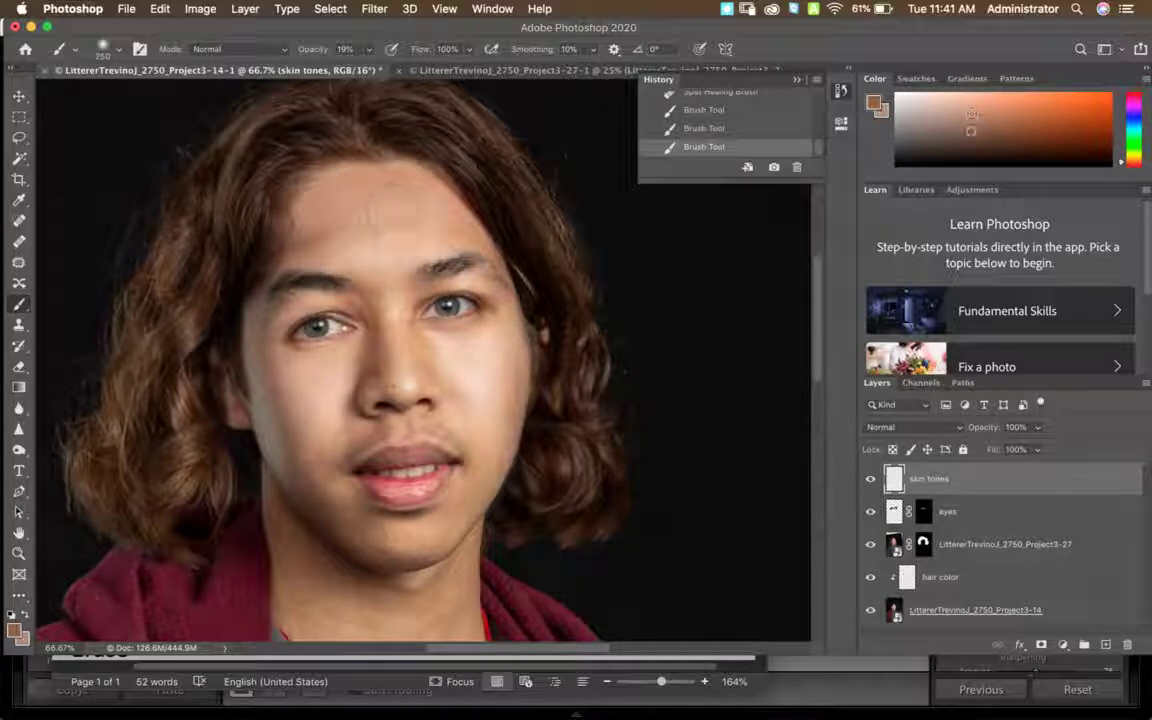
{"action": "mouse_move", "coordinate": [368, 192]}
{"action": "left_mouse_down"}
{"action": "mouse_move", "coordinate": [330, 188]}
{"action": "mouse_move", "coordinate": [365, 195]}
{"action": "mouse_move", "coordinate": [348, 180]}
{"action": "left_mouse_up"}
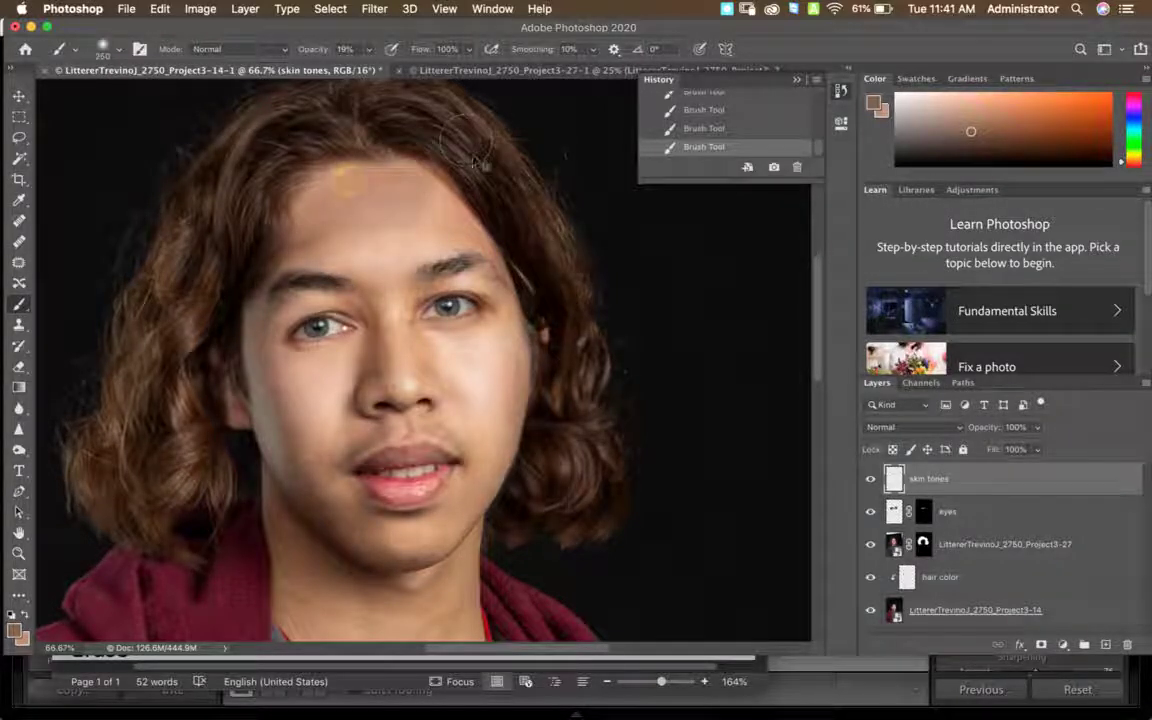
{"action": "key", "text": "super+z"}
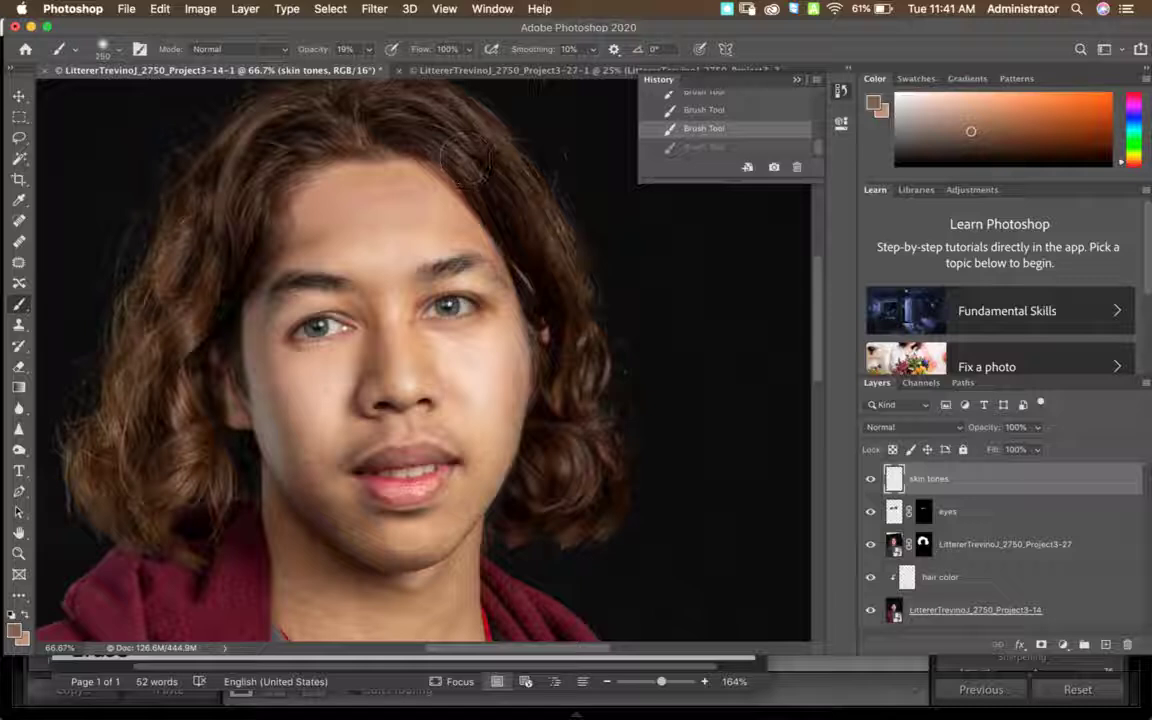
{"action": "key", "text": "x"}
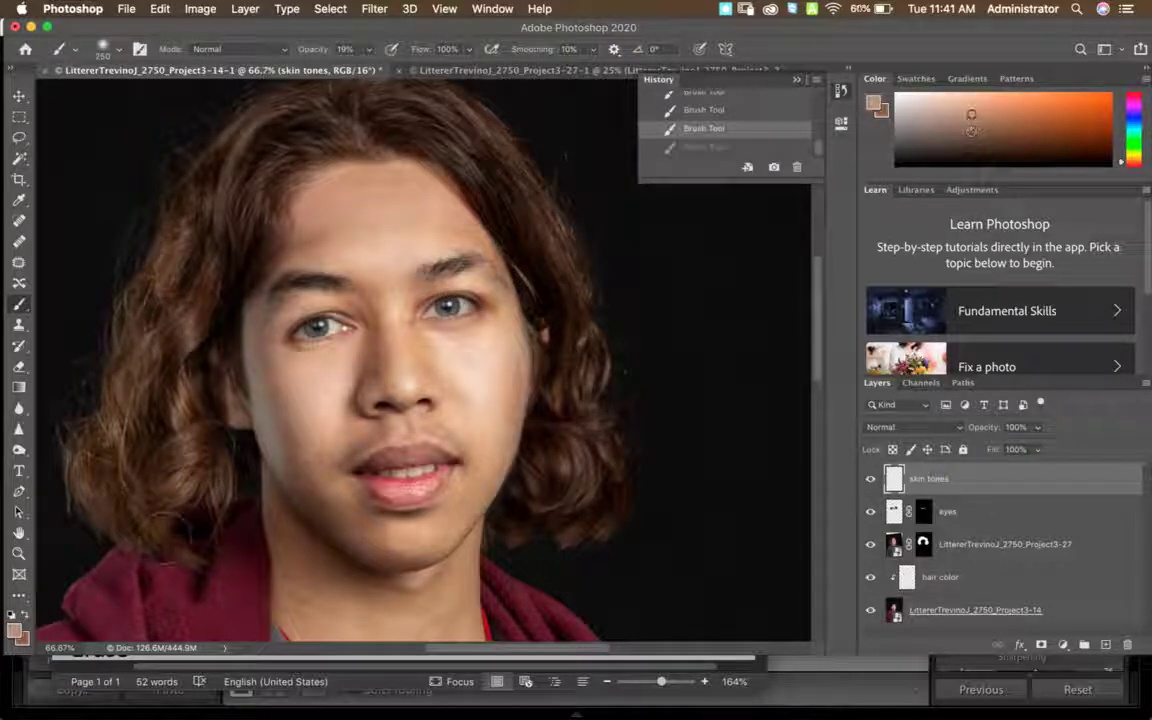
Sample a new foreground skin tone from the forehead above the right-hand eyebrow and brush it across the upper forehead at 19% opacity.
{"action": "left_click", "coordinate": [15, 631]}
{"action": "left_click", "coordinate": [452, 239]}
{"action": "left_click", "coordinate": [748, 176]}
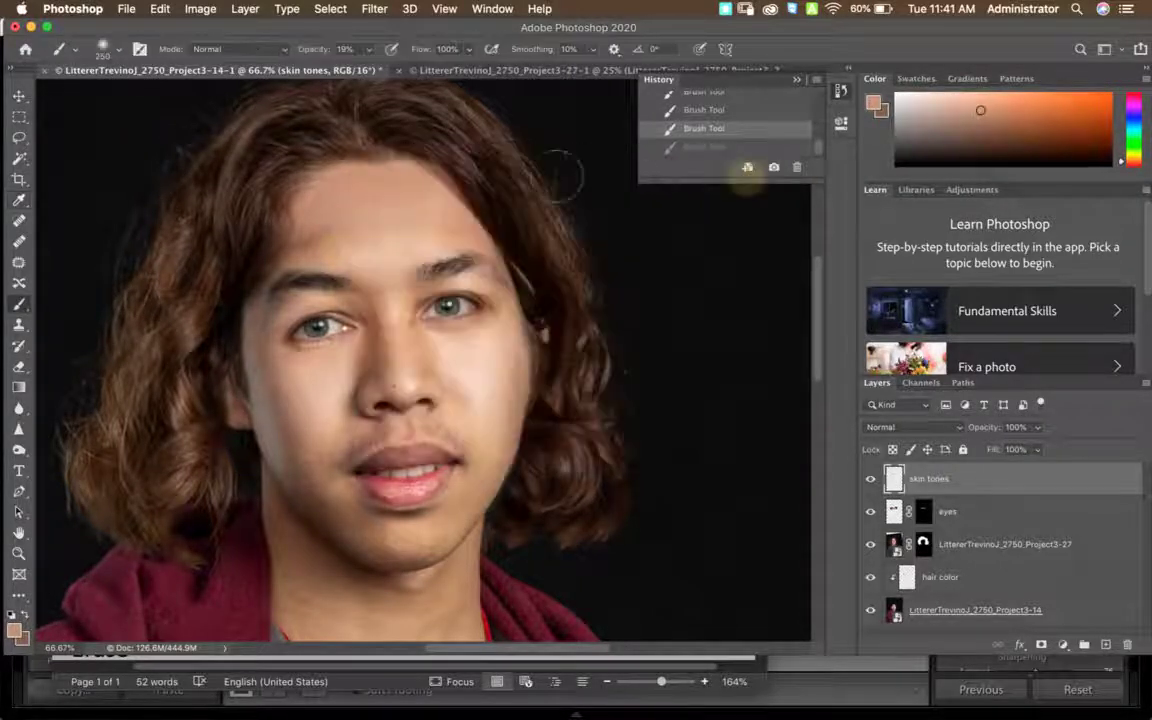
{"action": "mouse_move", "coordinate": [385, 214]}
{"action": "left_mouse_down"}
{"action": "mouse_move", "coordinate": [339, 198]}
{"action": "mouse_move", "coordinate": [430, 203]}
{"action": "left_mouse_up"}
Try to heal the dark patch on the forehead above the left-hand eyebrow with the Content-Aware Spot Healing Brush.
{"action": "key", "text": "j"}
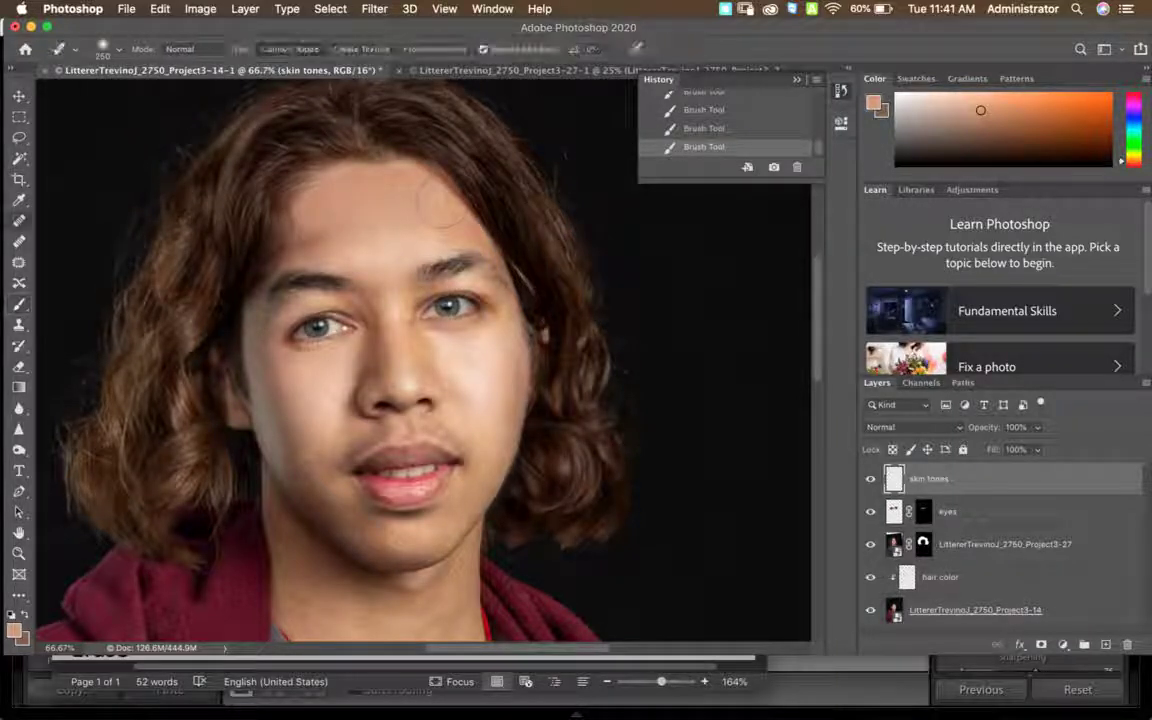
{"action": "mouse_move", "coordinate": [318, 234]}
{"action": "left_mouse_down"}
{"action": "mouse_move", "coordinate": [427, 215]}
{"action": "mouse_move", "coordinate": [457, 222]}
{"action": "mouse_move", "coordinate": [311, 238]}
{"action": "mouse_move", "coordinate": [321, 220]}
{"action": "mouse_move", "coordinate": [390, 209]}
{"action": "mouse_move", "coordinate": [300, 228]}
{"action": "left_mouse_up"}
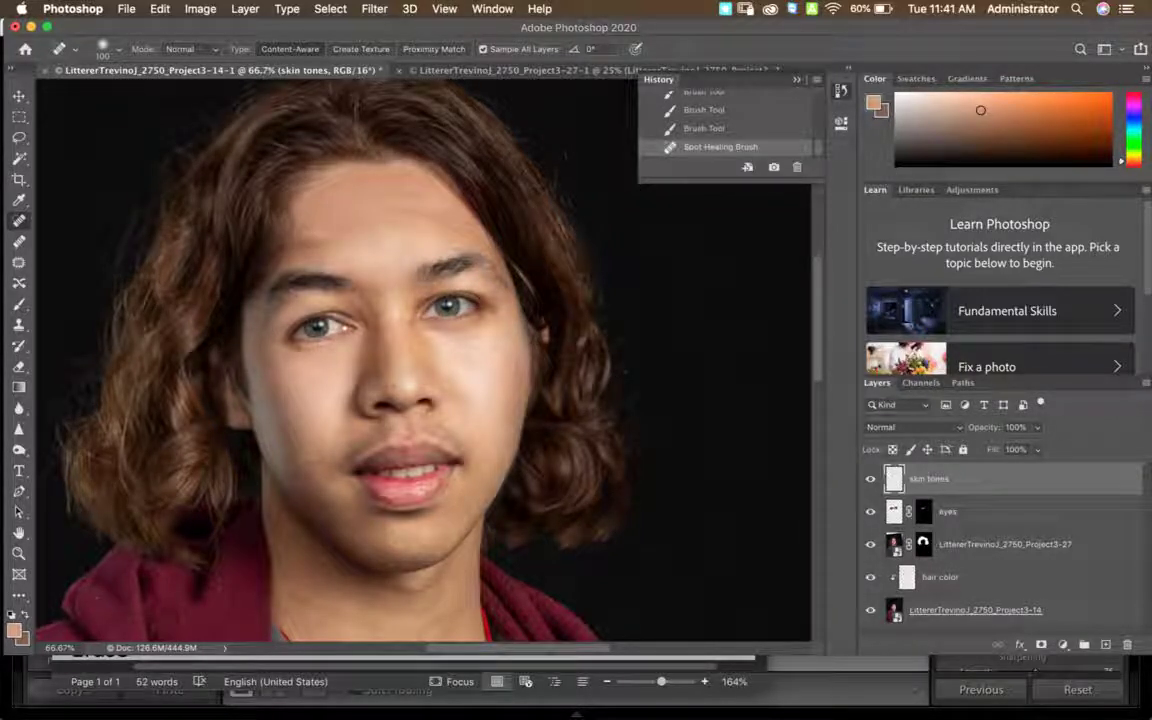
{"action": "key", "text": "super+z"}
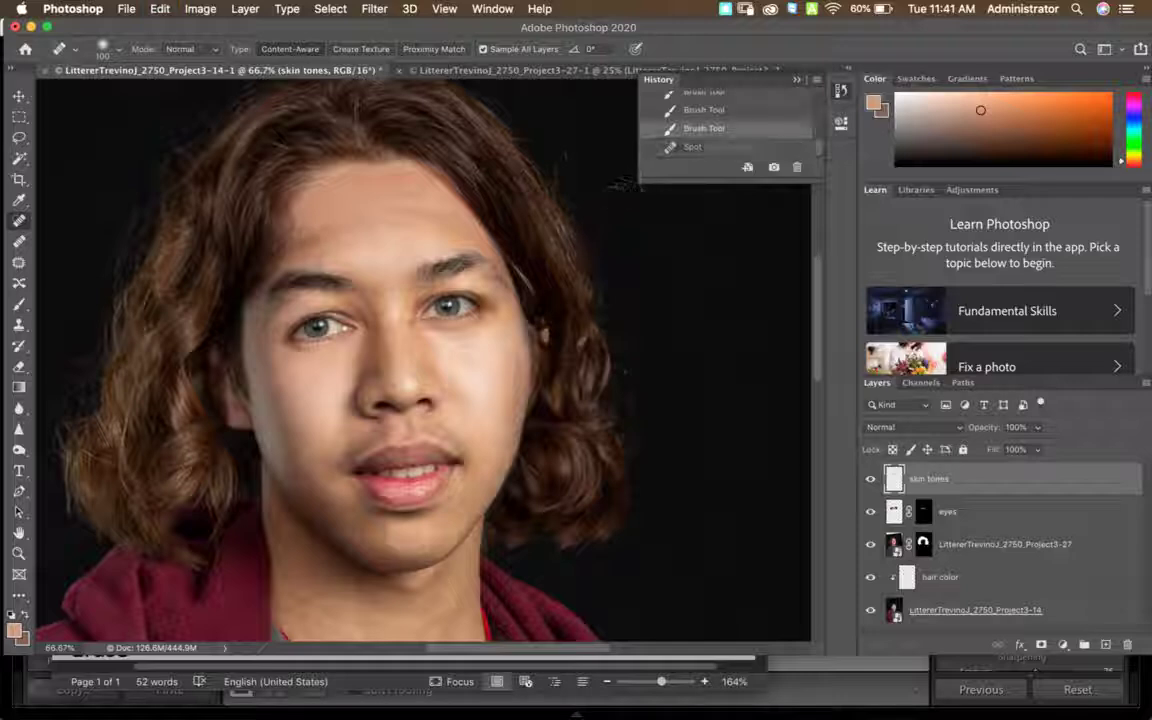
Inspect the forehead blend up close, hiding and showing the Project3-27 portrait layer and the eyes layer to compare.
{"action": "key", "text": "super+equal"}
{"action": "key", "text": "super+equal"}
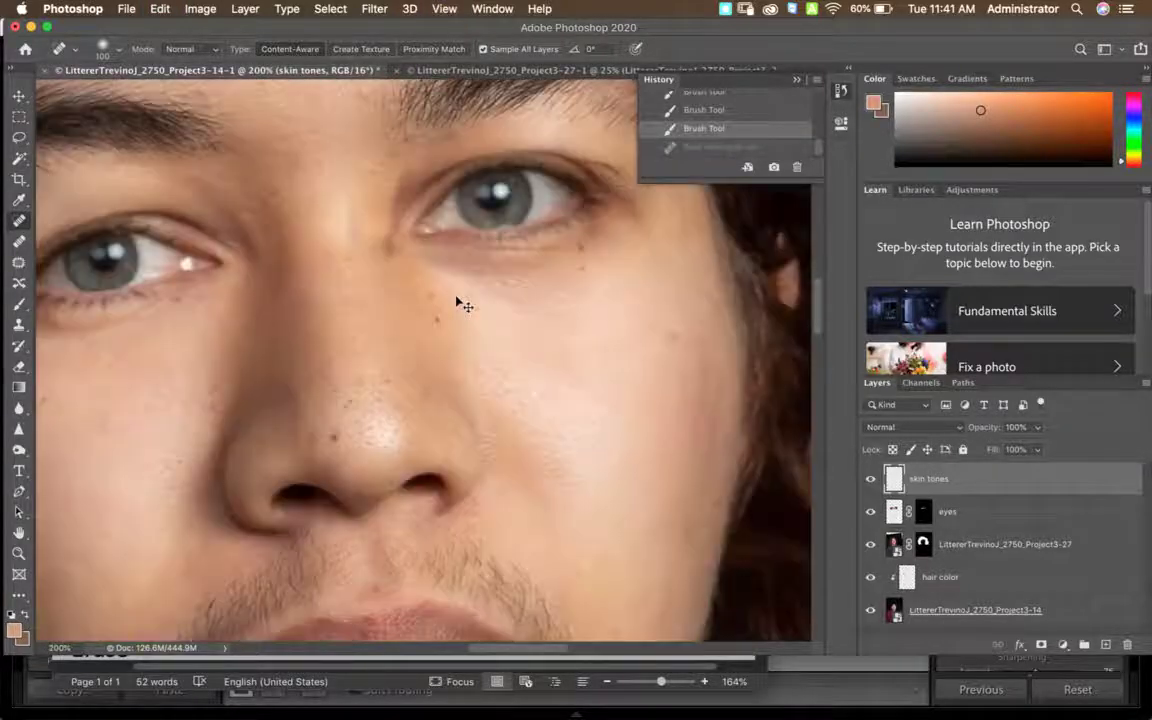
{"action": "key", "text": "super+minus"}
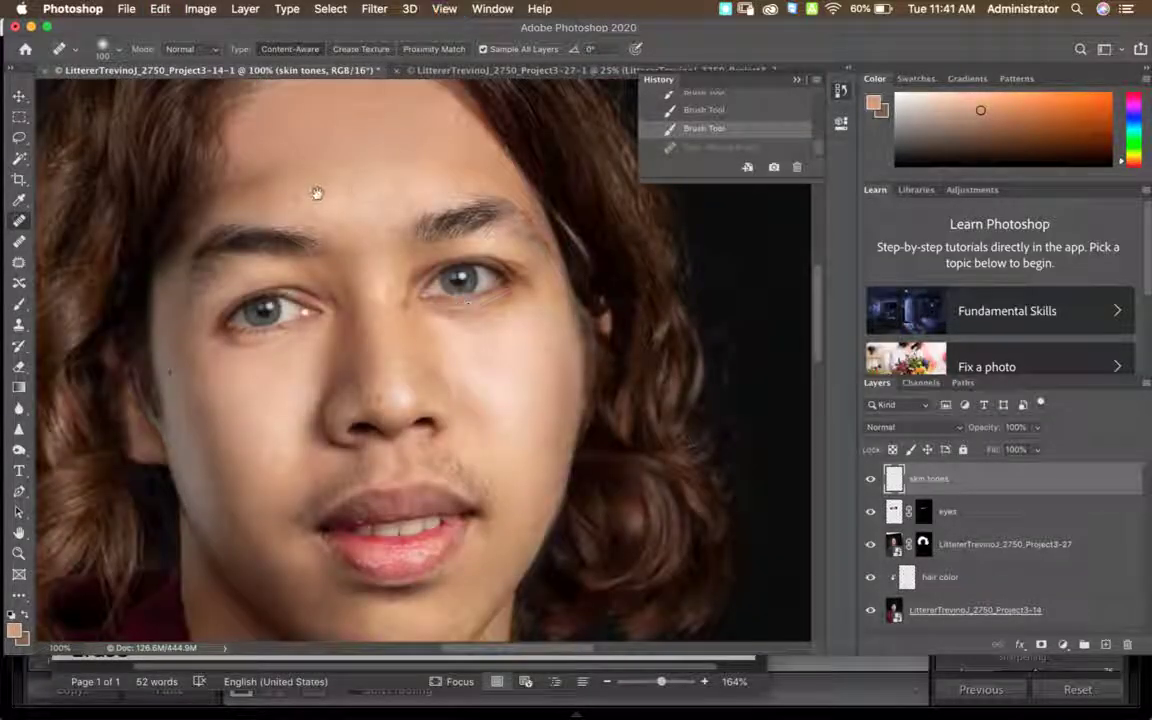
{"action": "left_click_drag", "start_coordinate": [319, 190], "coordinate": [393, 334]}
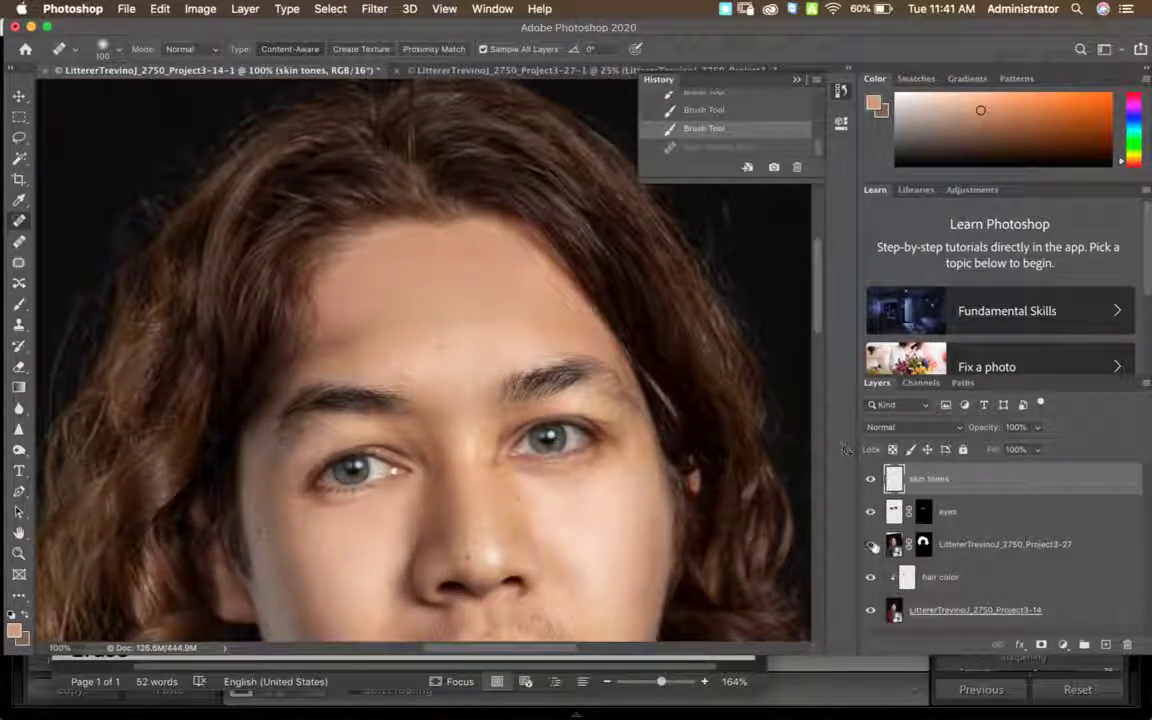
{"action": "left_click", "coordinate": [872, 545]}
{"action": "left_click", "coordinate": [871, 545]}
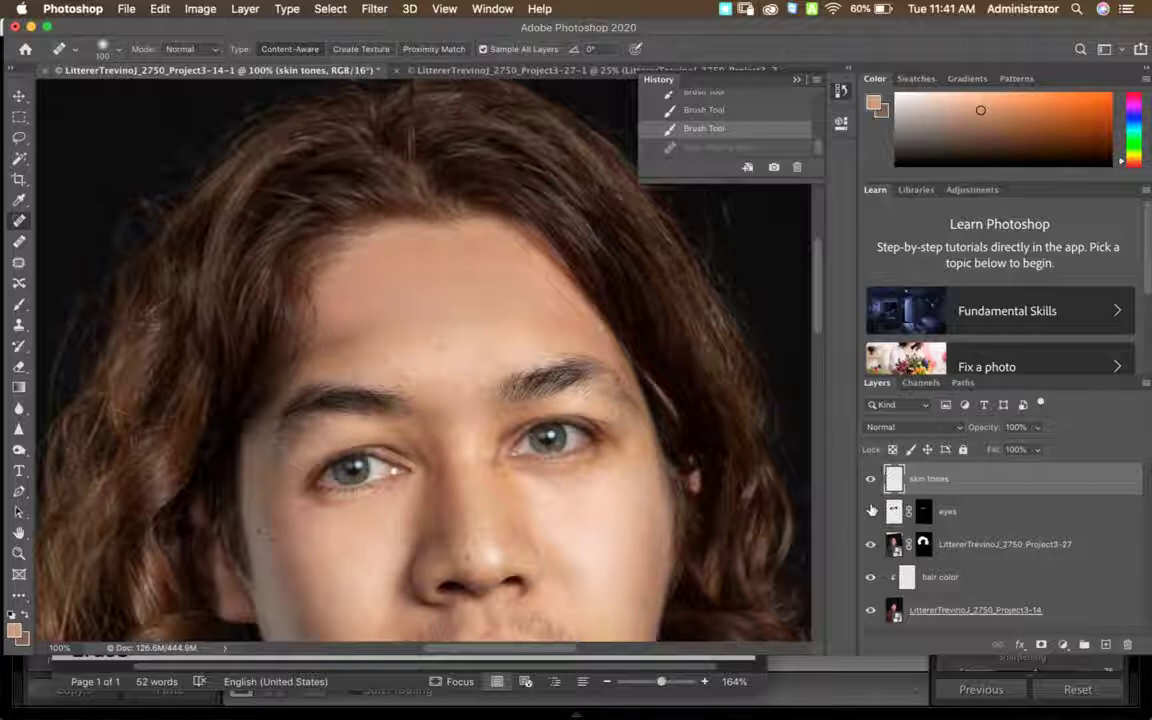
{"action": "left_click", "coordinate": [871, 511]}
{"action": "left_click", "coordinate": [871, 511]}
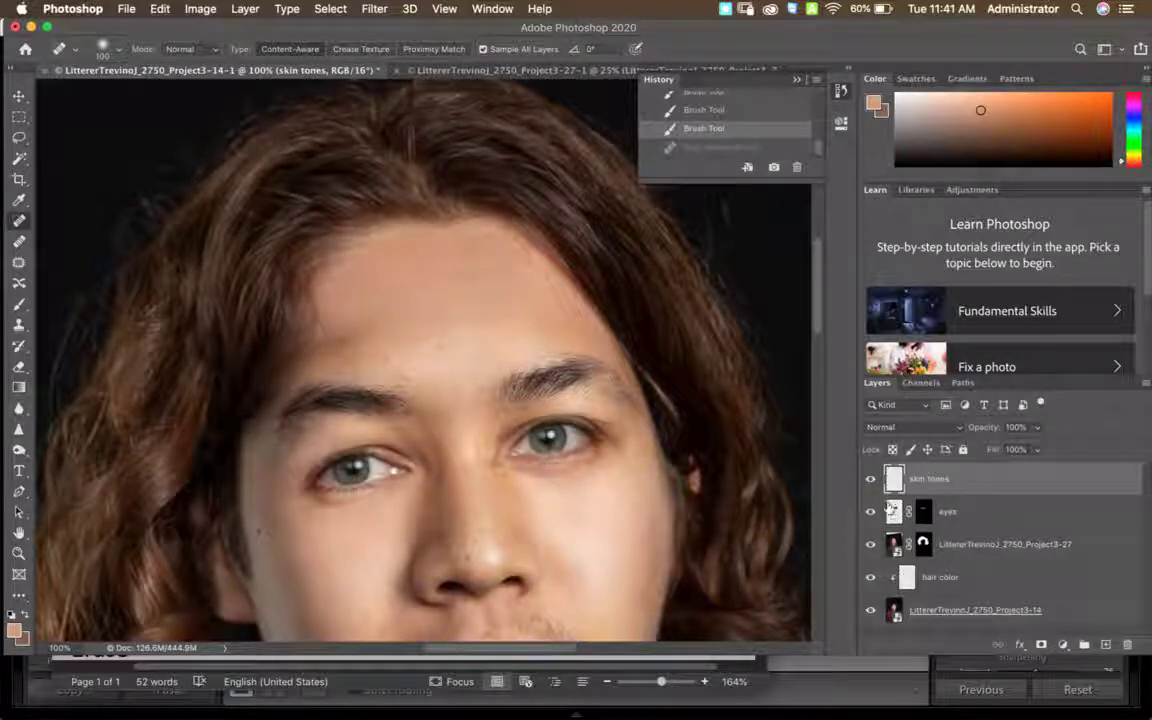
Clone skin from above the left-hand eyebrow onto the forehead's left-hand edge near the hairline, using a 100 px stamp at 29% opacity.
{"action": "key", "text": "z"}
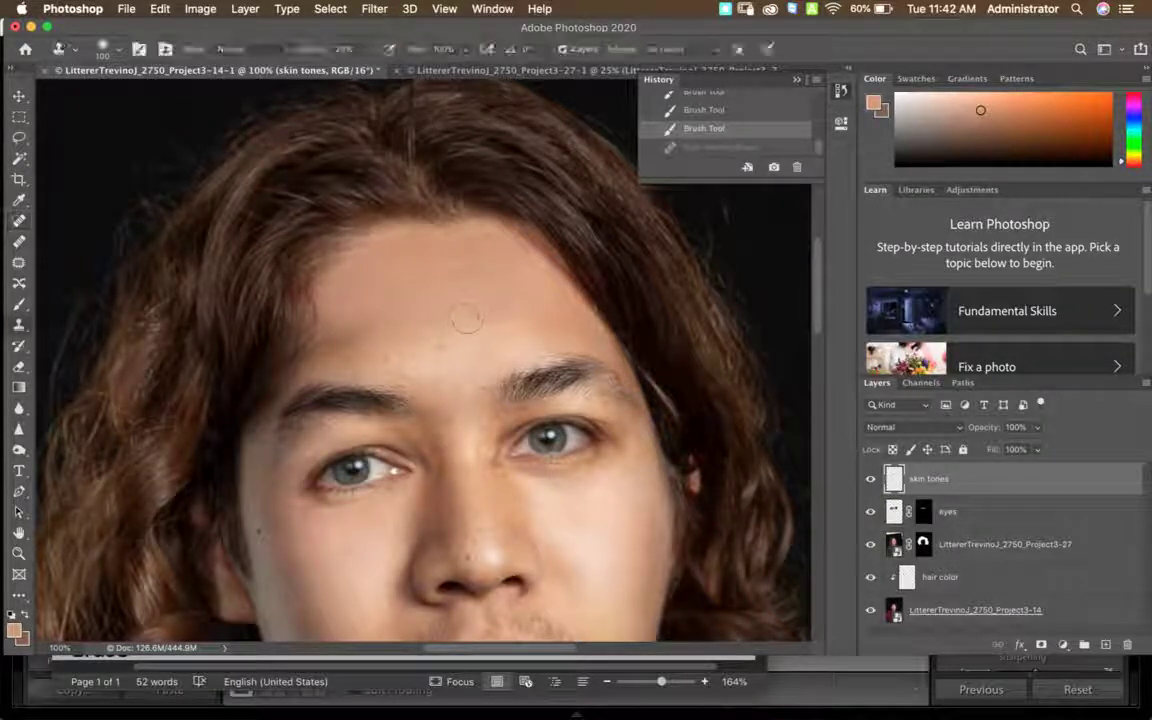
{"action": "key", "text": "s"}
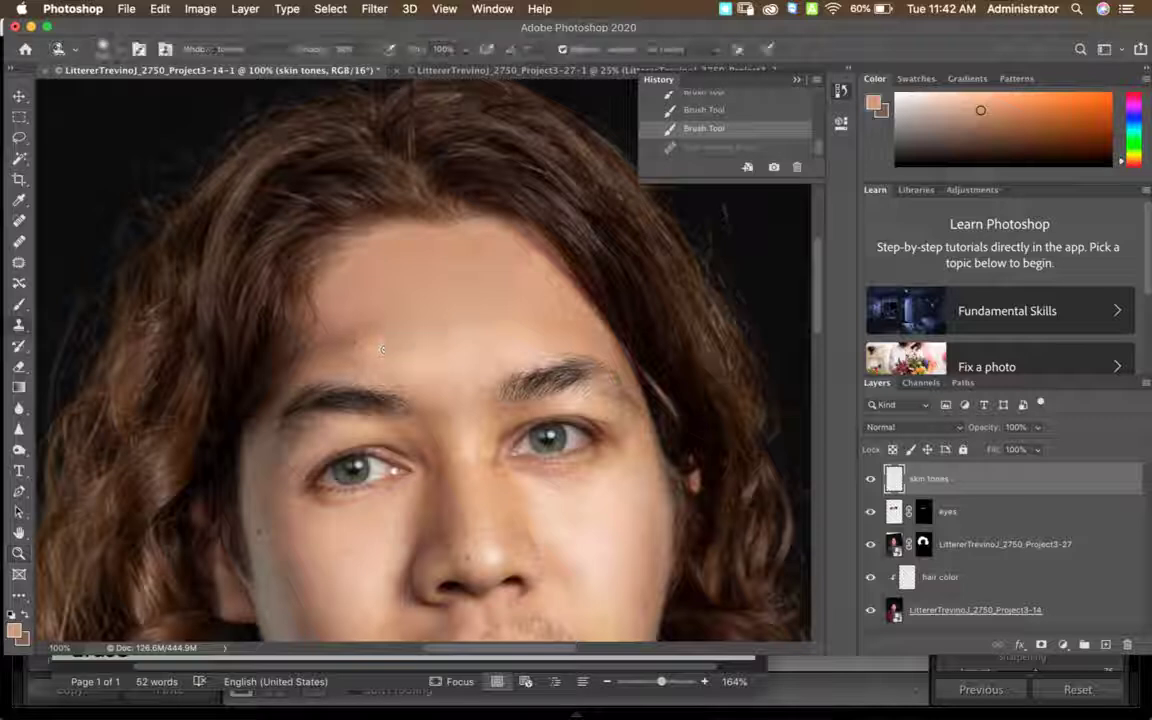
{"action": "left_click", "coordinate": [384, 354], "text": "alt"}
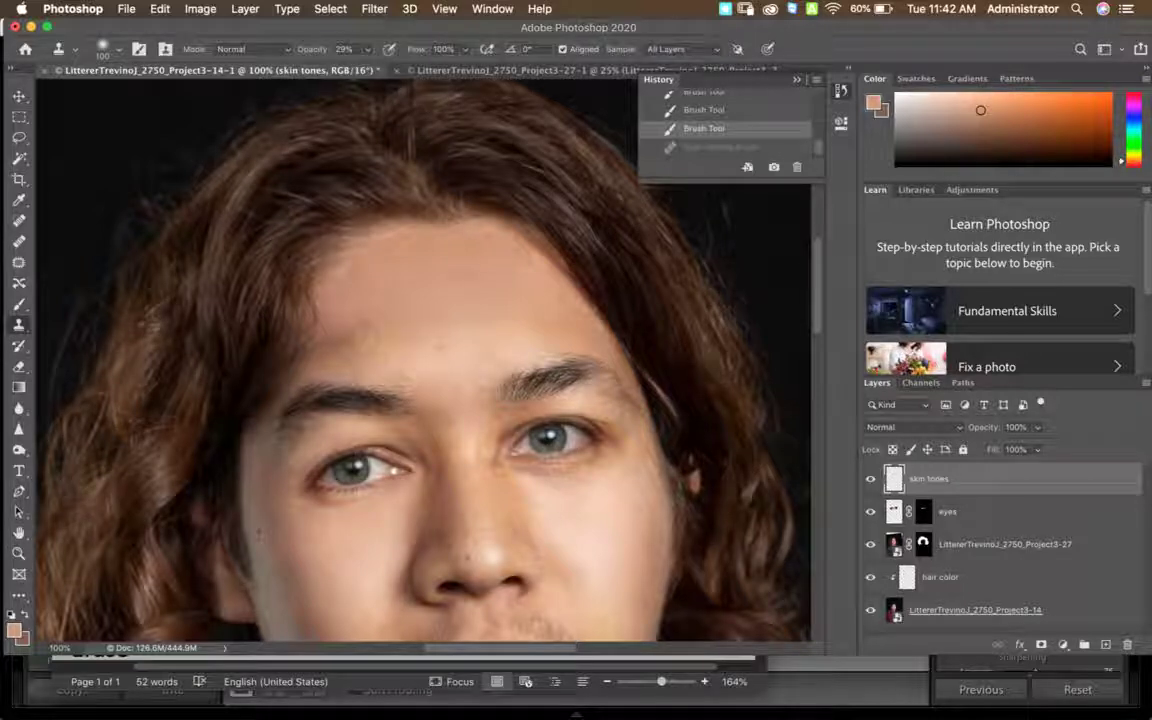
{"action": "left_click", "coordinate": [313, 300]}
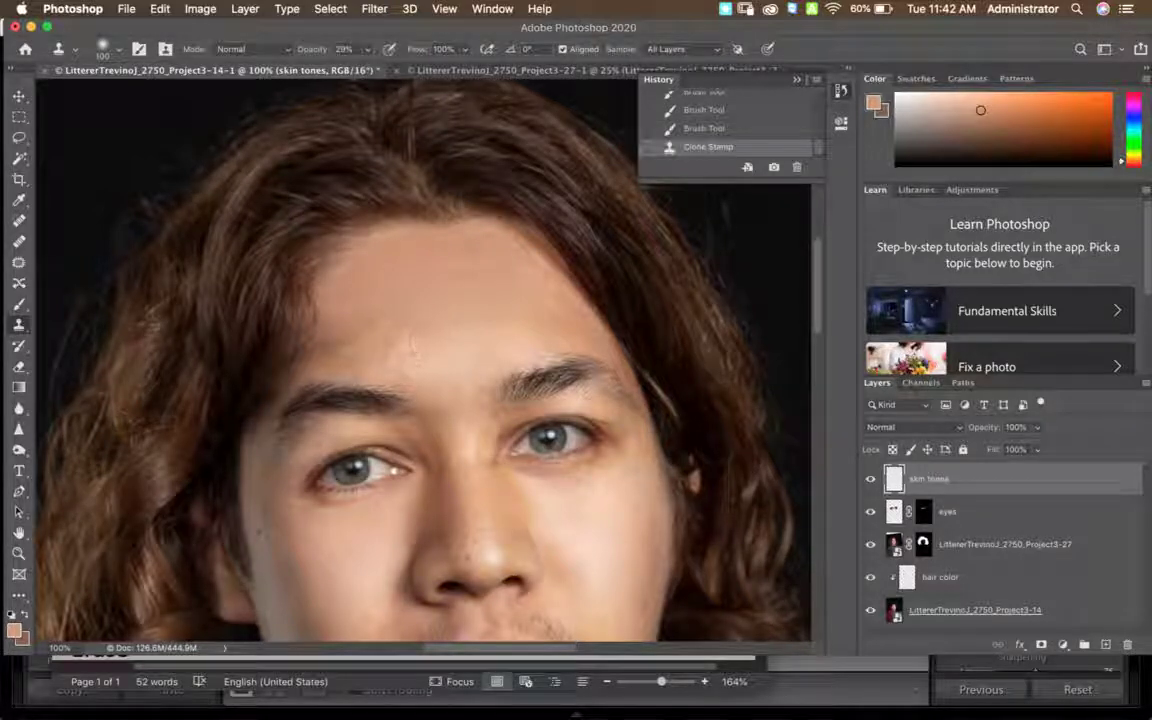
Heal the dark spots above the left-hand eyebrow with a smaller Content-Aware Spot Healing Brush, sampling all layers.
{"action": "key", "text": "j"}
{"action": "key", "text": "bracketleft"}
{"action": "key", "text": "bracketleft"}
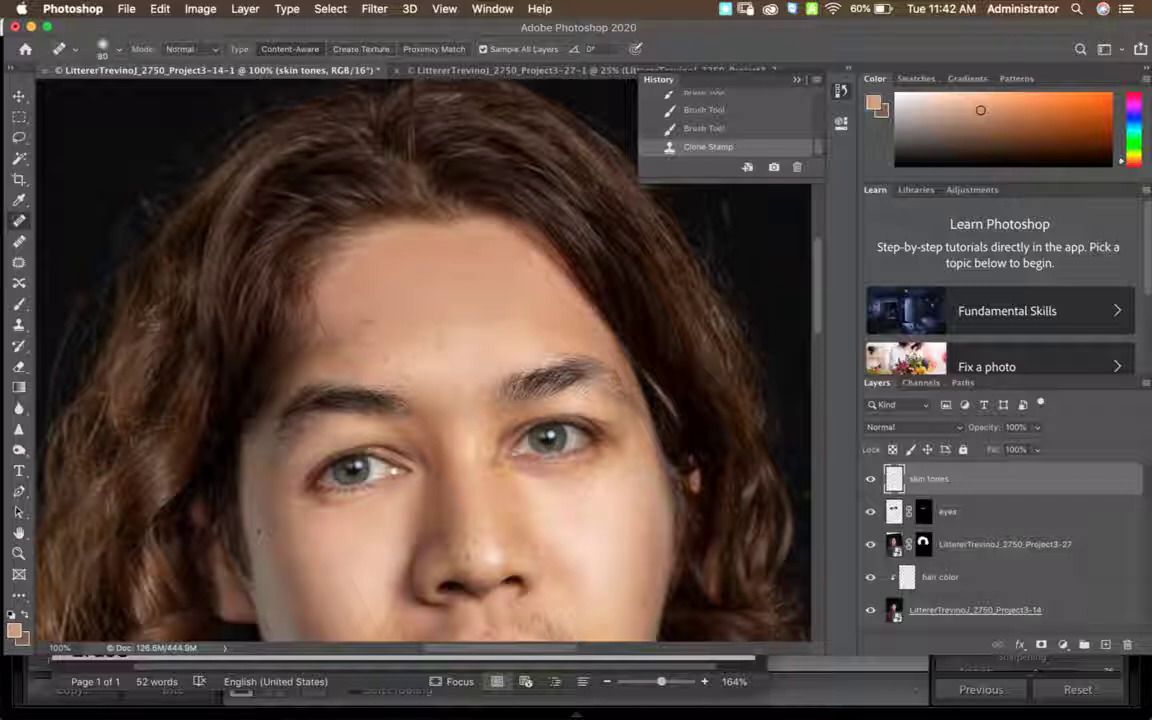
{"action": "mouse_move", "coordinate": [345, 340]}
{"action": "left_mouse_down"}
{"action": "mouse_move", "coordinate": [411, 310]}
{"action": "mouse_move", "coordinate": [445, 318]}
{"action": "mouse_move", "coordinate": [350, 334]}
{"action": "mouse_move", "coordinate": [336, 349]}
{"action": "mouse_move", "coordinate": [328, 334]}
{"action": "mouse_move", "coordinate": [363, 325]}
{"action": "mouse_move", "coordinate": [342, 338]}
{"action": "left_mouse_up"}
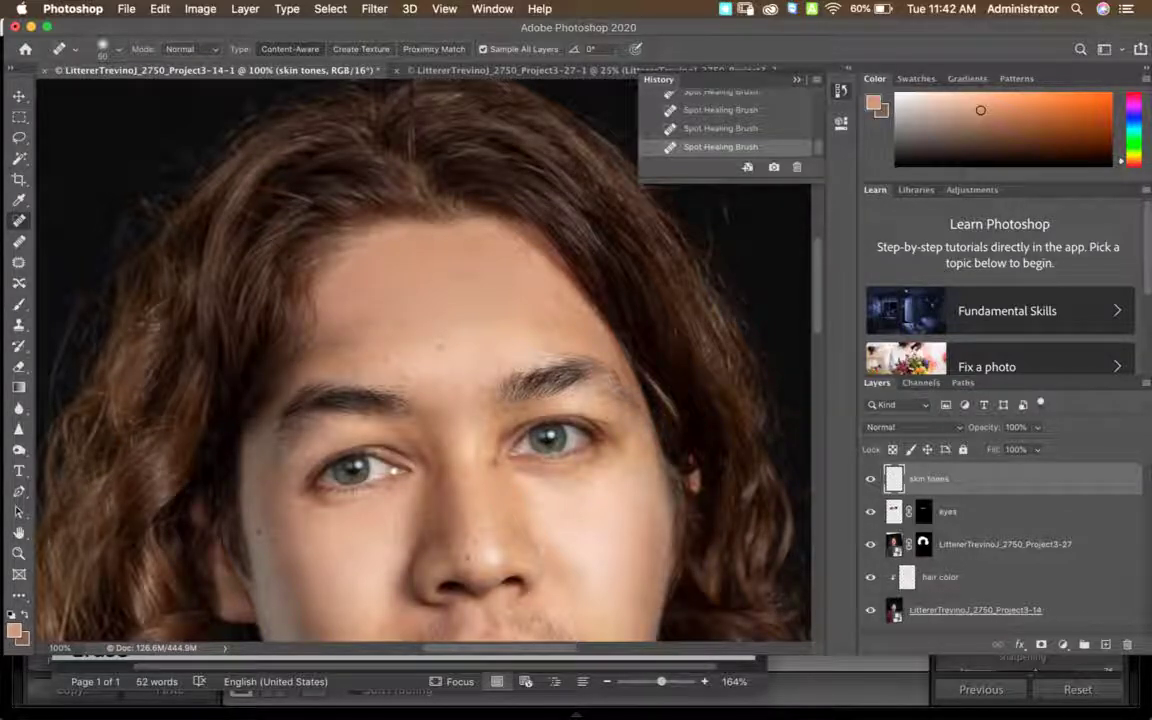
Clone skin over the left-hand half of the forehead at 29% opacity, undoing the last stroke.
{"action": "key", "text": "s"}
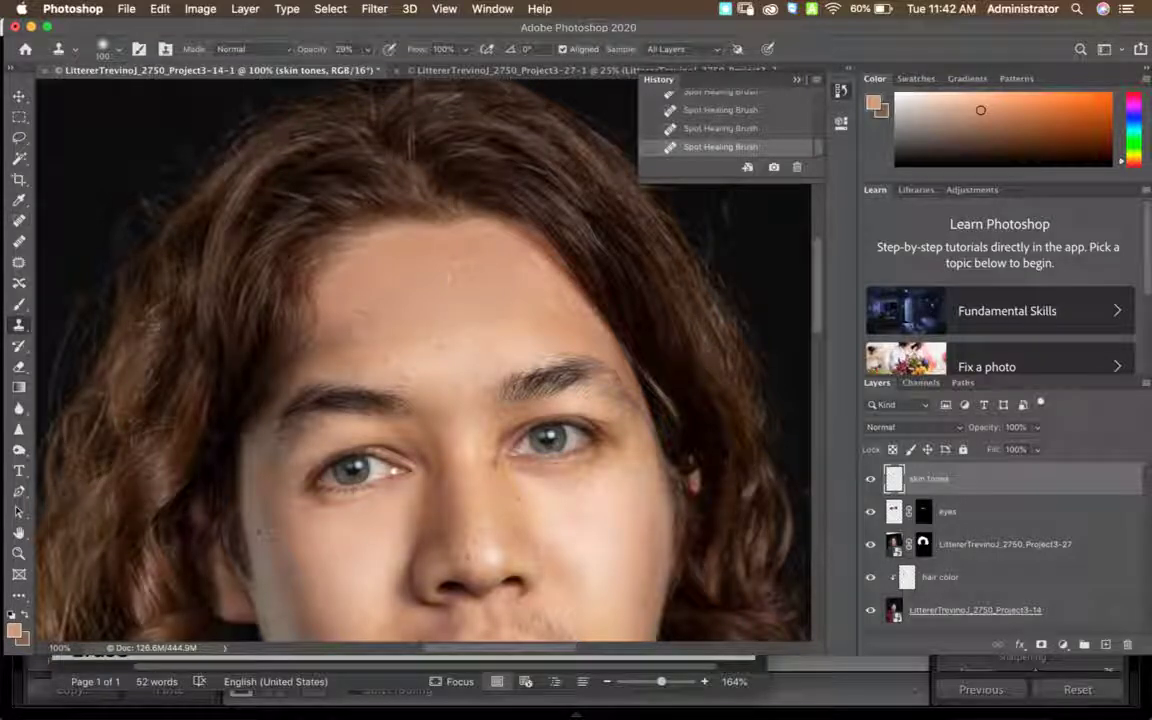
{"action": "left_click", "coordinate": [373, 314]}
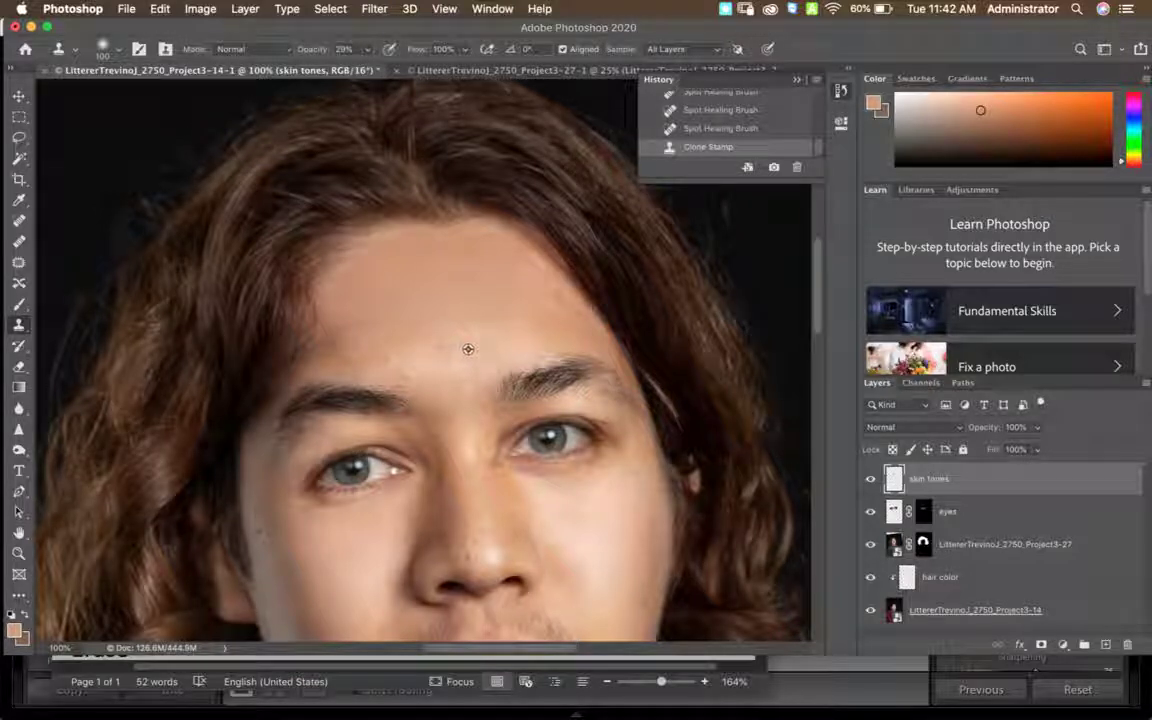
{"action": "left_click", "coordinate": [390, 305]}
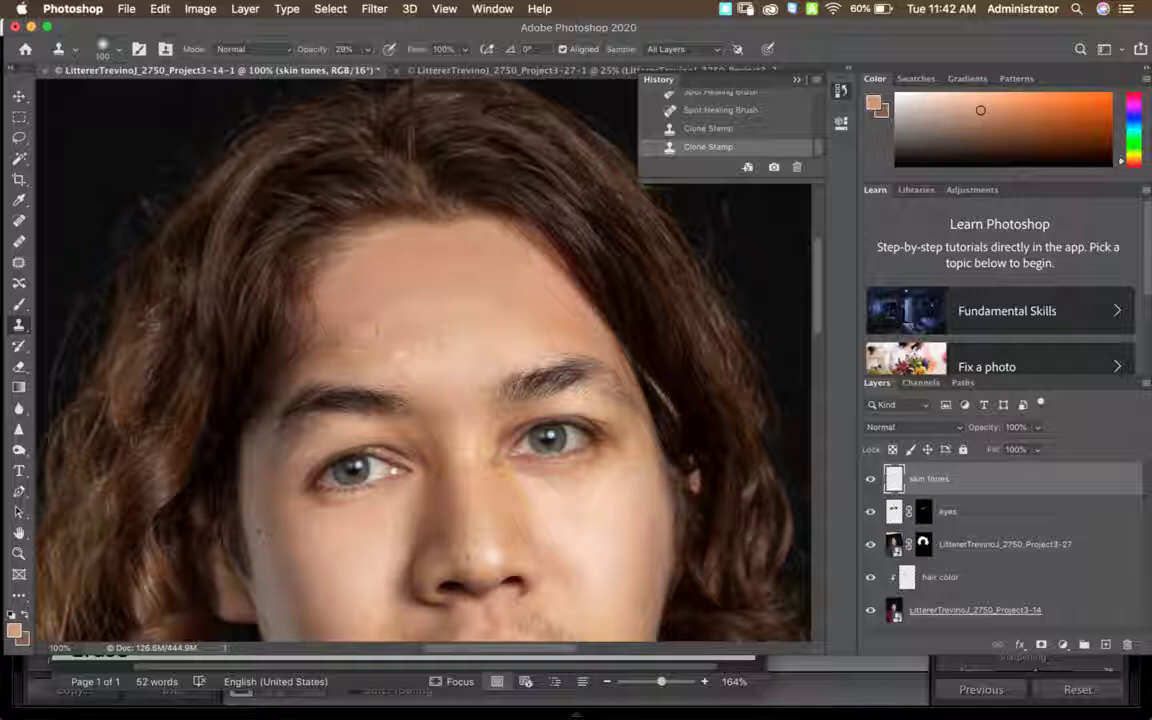
{"action": "left_click", "coordinate": [494, 311]}
{"action": "key", "text": "super+z"}
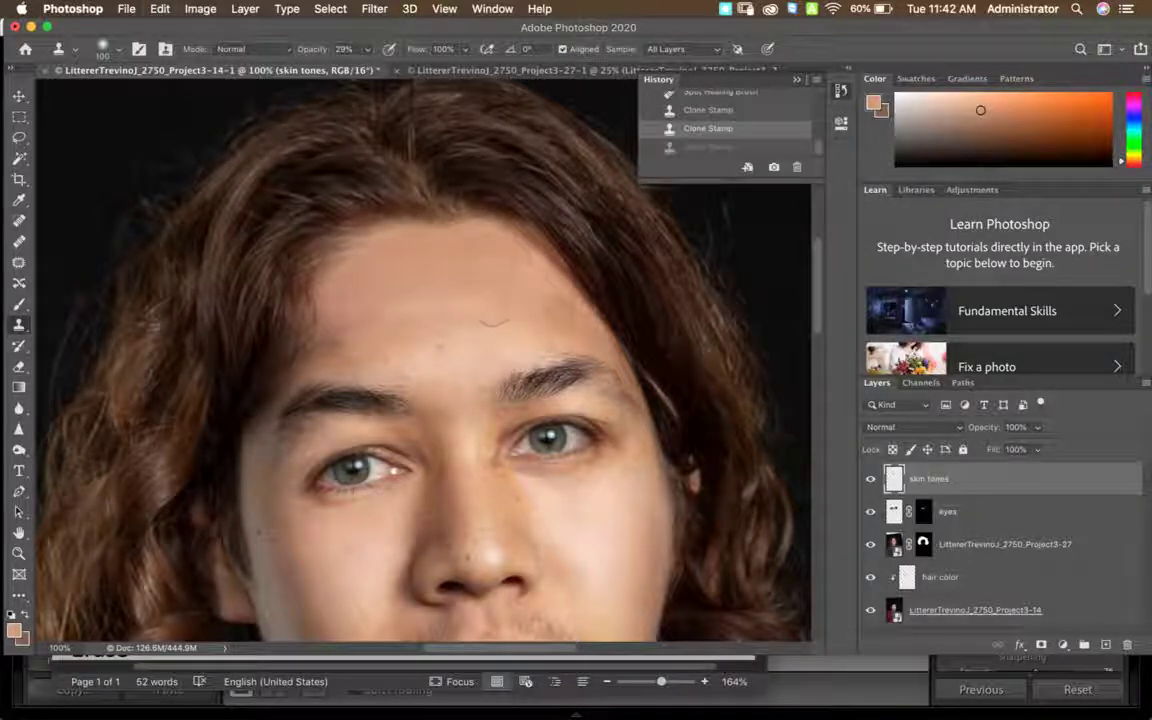
Brush the sampled skin tone over the middle and left-hand side of the forehead with a 250 px brush at 19% opacity.
{"action": "key", "text": "b"}
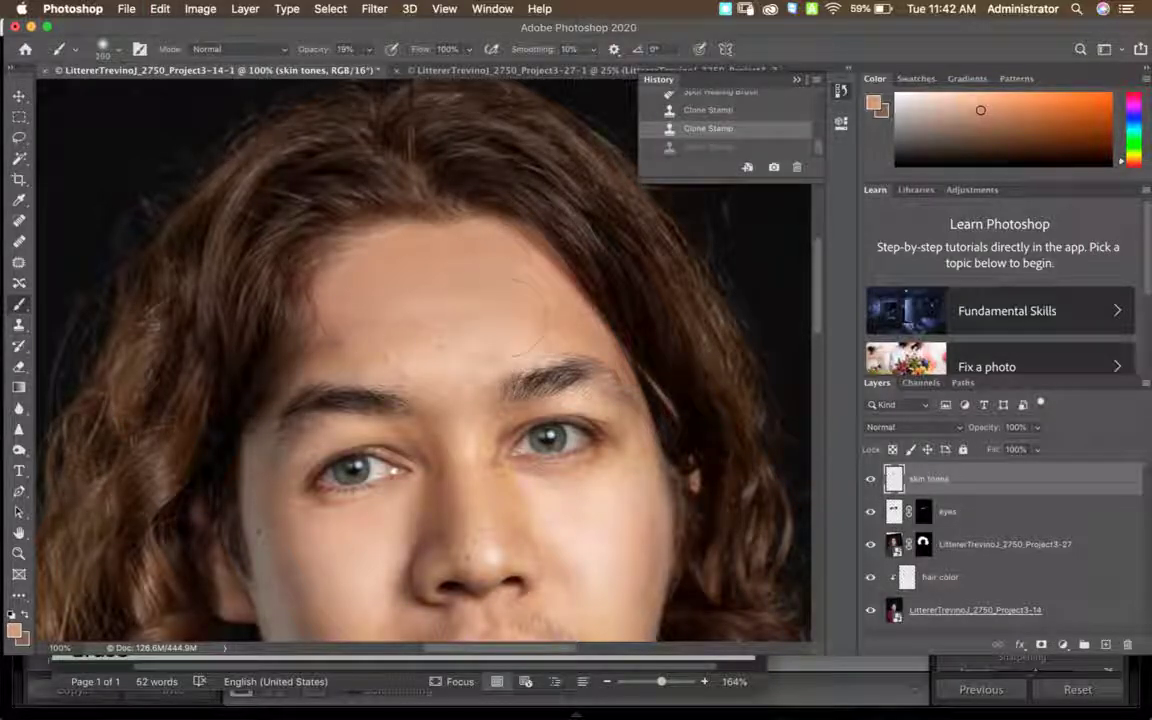
{"action": "mouse_move", "coordinate": [444, 281]}
{"action": "left_mouse_down"}
{"action": "mouse_move", "coordinate": [497, 297]}
{"action": "mouse_move", "coordinate": [490, 350]}
{"action": "left_mouse_up"}
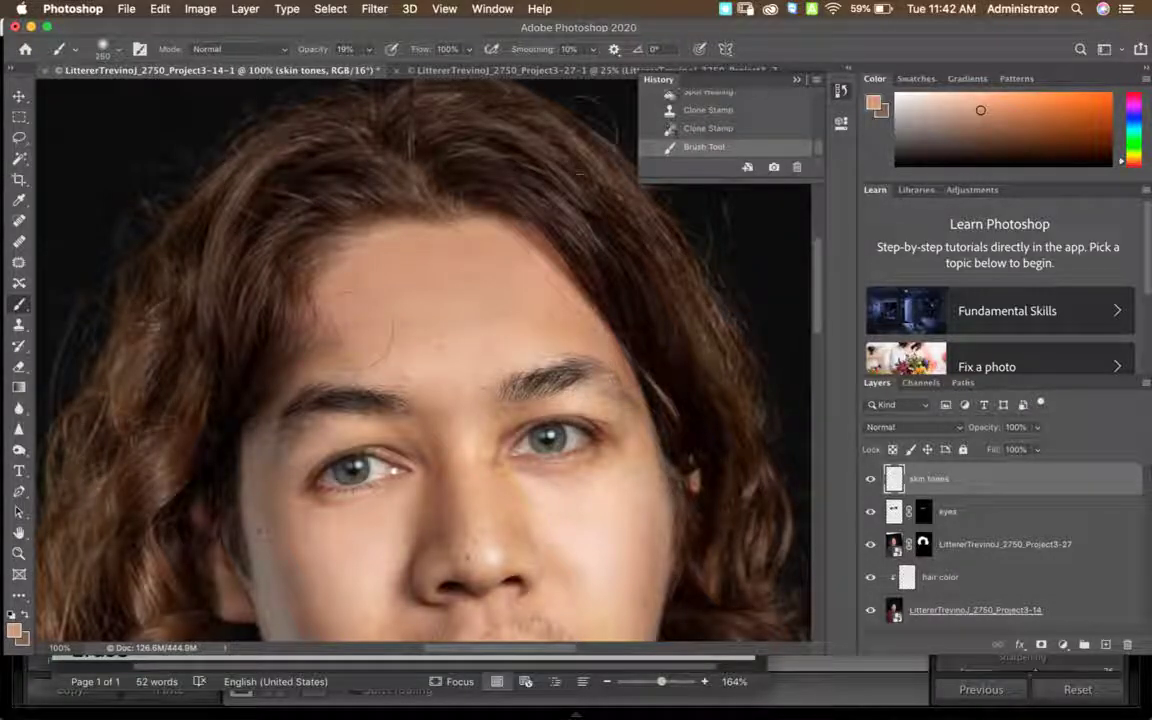
{"action": "left_click", "coordinate": [351, 328]}
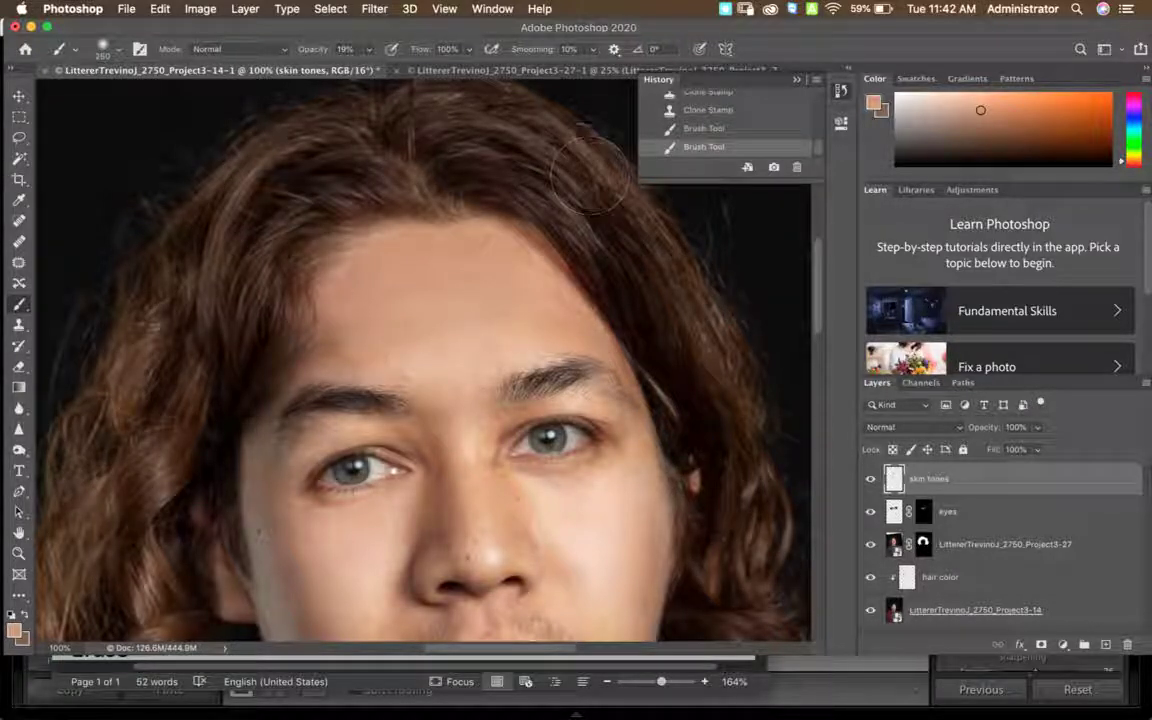
Paint white at 100% opacity over the mouth on the Project3-27 layer's mask to reveal that portrait's smile.
{"action": "key", "text": "super+minus"}
{"action": "key", "text": "super+minus"}
{"action": "key", "text": "super+minus"}
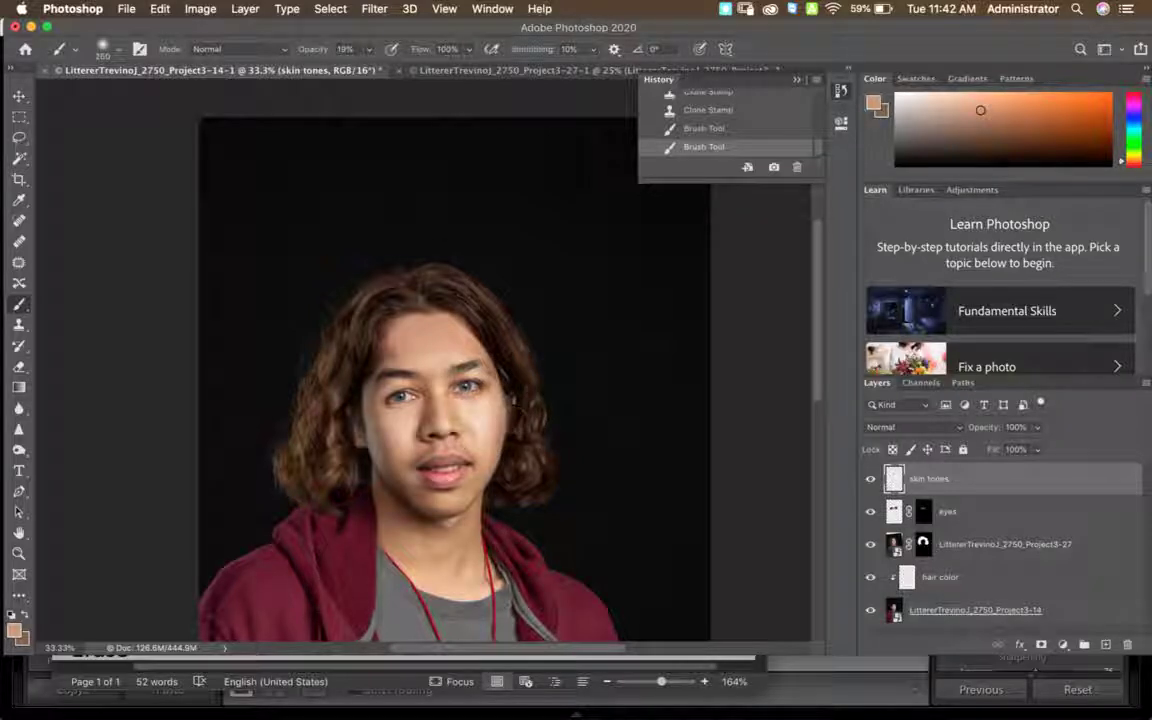
{"action": "key", "text": "bracketright"}
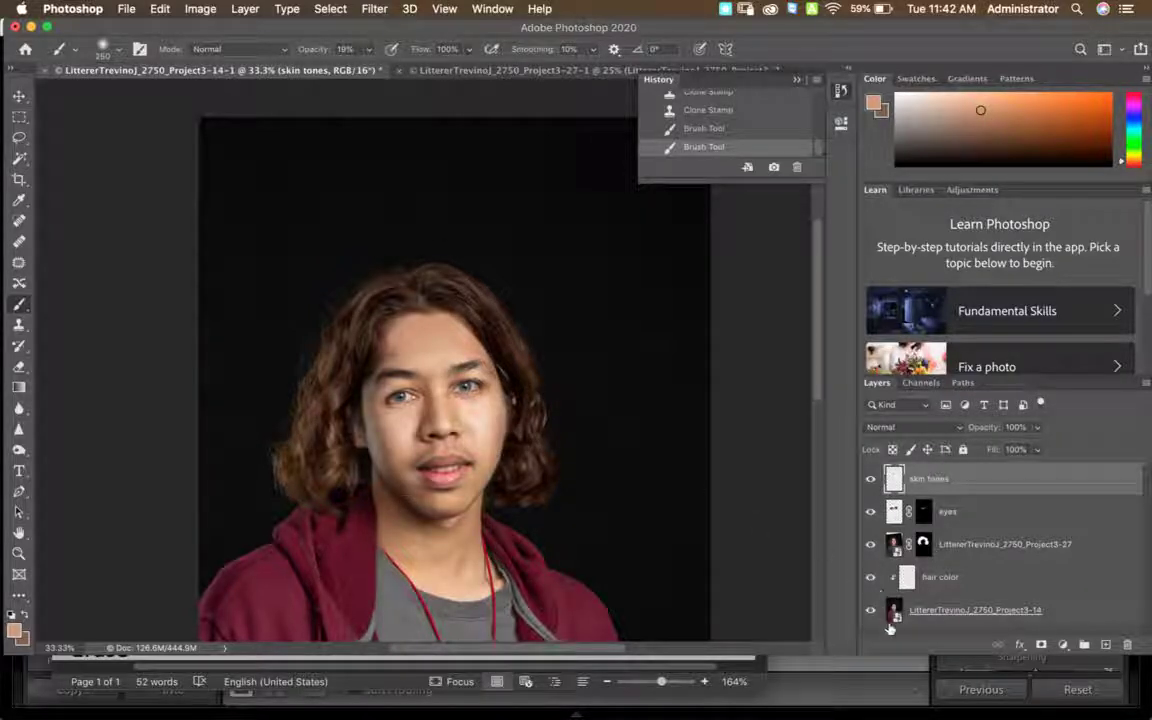
{"action": "left_click", "coordinate": [890, 546]}
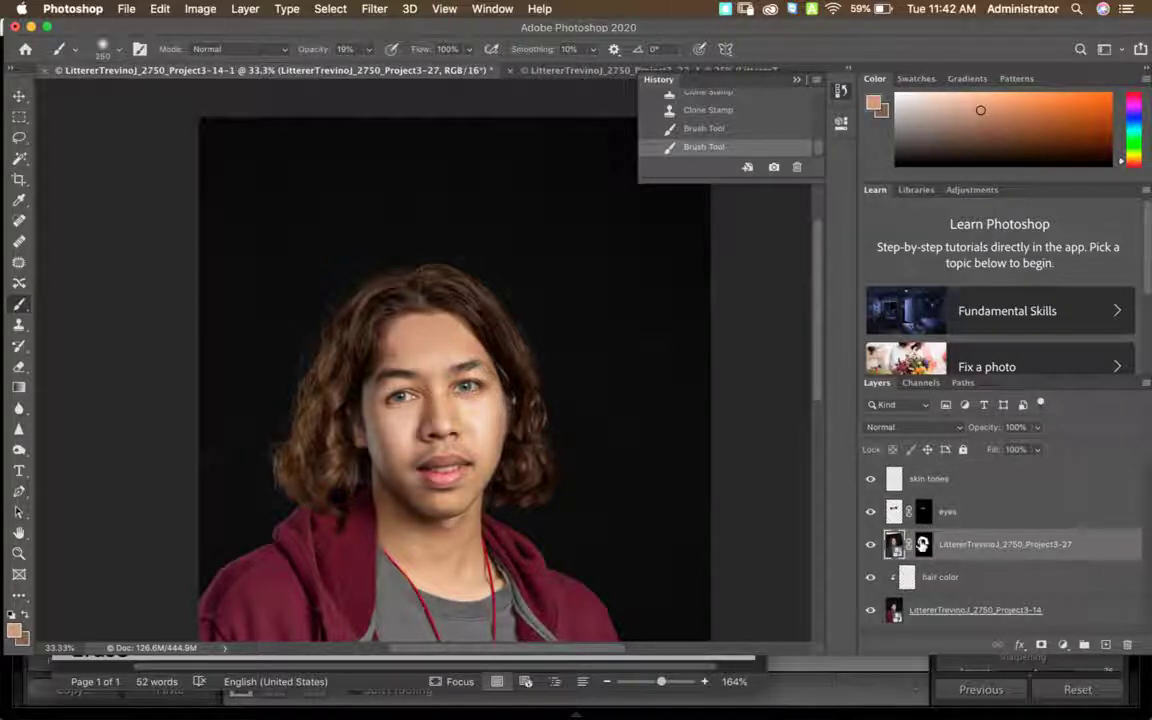
{"action": "left_click", "coordinate": [918, 541]}
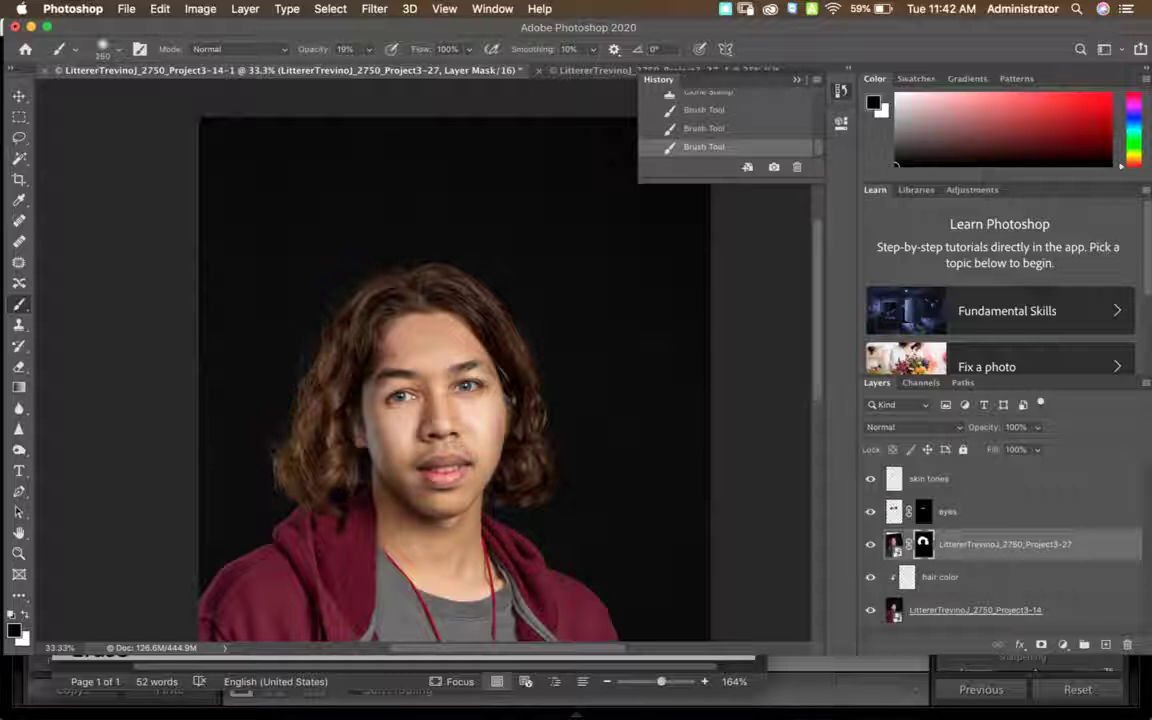
{"action": "key", "text": "x"}
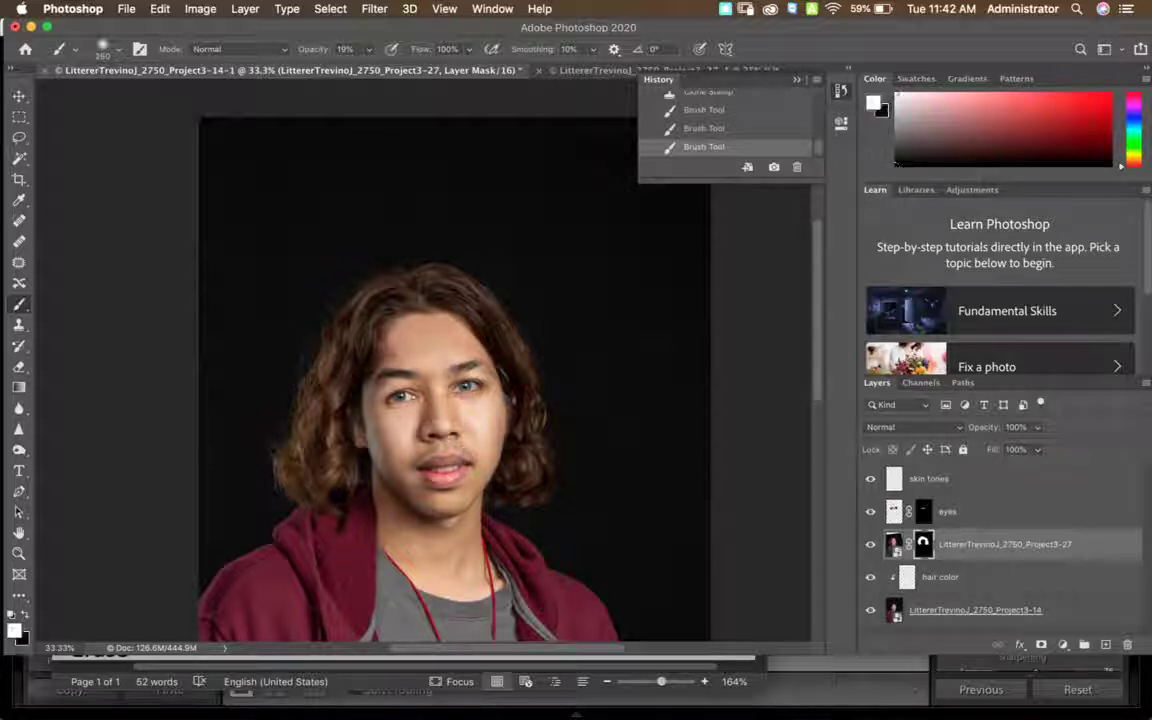
{"action": "left_click", "coordinate": [369, 49]}
{"action": "left_click_drag", "start_coordinate": [367, 70], "coordinate": [427, 71]}
{"action": "mouse_move", "coordinate": [424, 456]}
{"action": "left_mouse_down"}
{"action": "mouse_move", "coordinate": [436, 462]}
{"action": "mouse_move", "coordinate": [412, 459]}
{"action": "mouse_move", "coordinate": [447, 452]}
{"action": "mouse_move", "coordinate": [398, 450]}
{"action": "mouse_move", "coordinate": [460, 458]}
{"action": "left_mouse_up"}
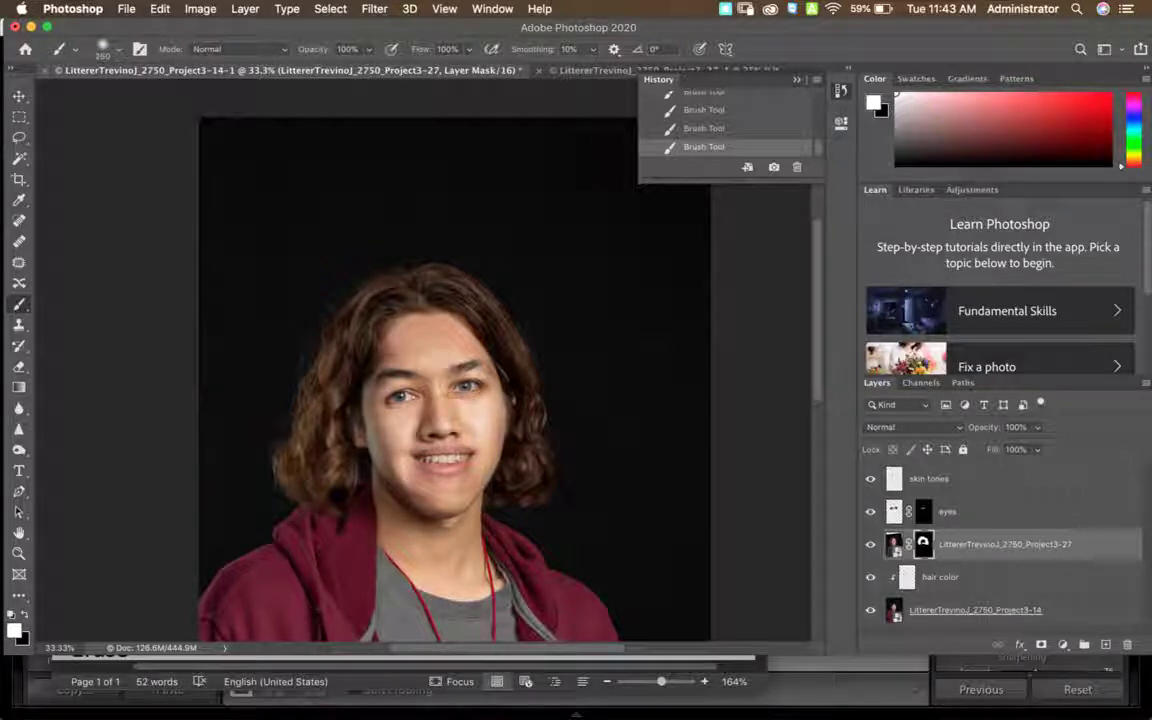
Select a rectangle around the mouth and duplicate the Project3-27 layer.
{"action": "left_click", "coordinate": [19, 117]}
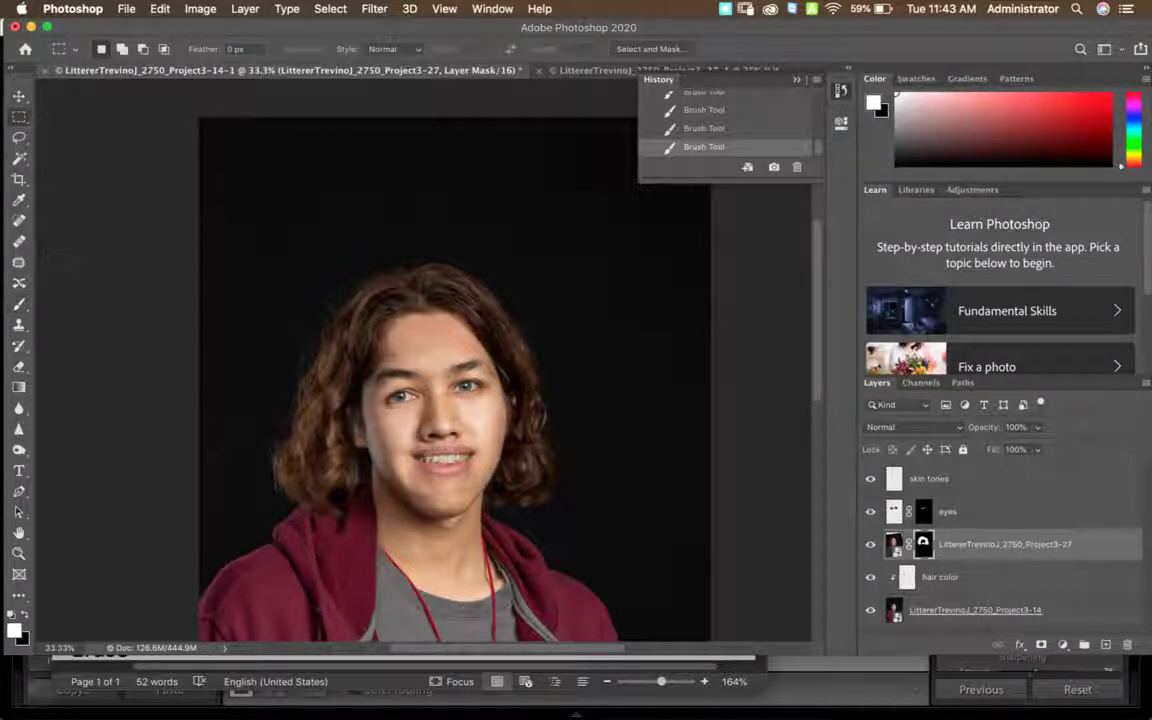
{"action": "left_click_drag", "start_coordinate": [390, 437], "coordinate": [509, 489]}
{"action": "key", "text": "super+j"}
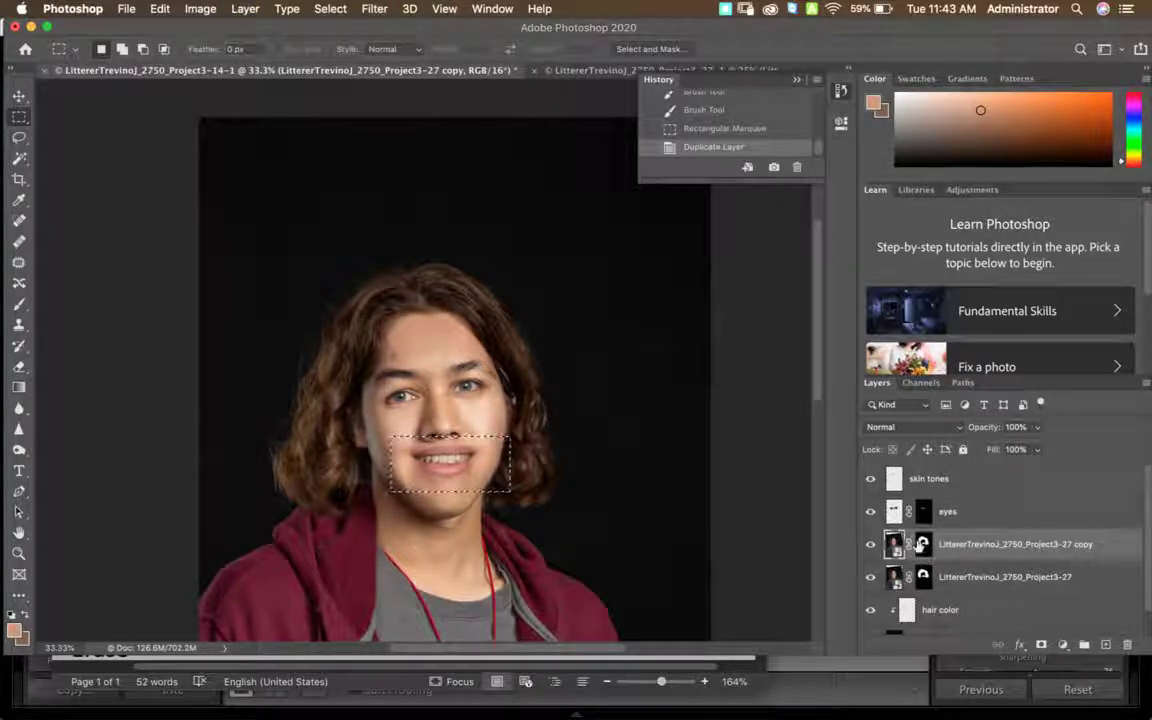
Deselect the mouth area and paint black over the mouth on the original Project3-27 layer's mask, hiding the copy layer only while painting.
{"action": "key", "text": "super+d"}
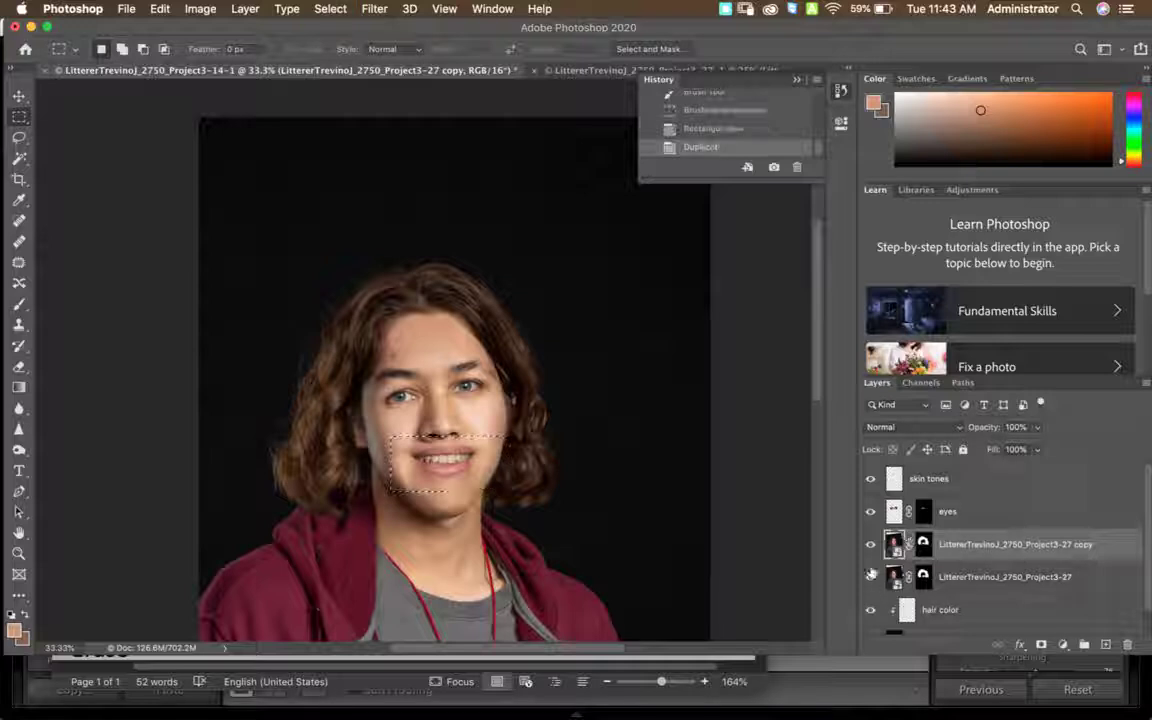
{"action": "left_click", "coordinate": [923, 544]}
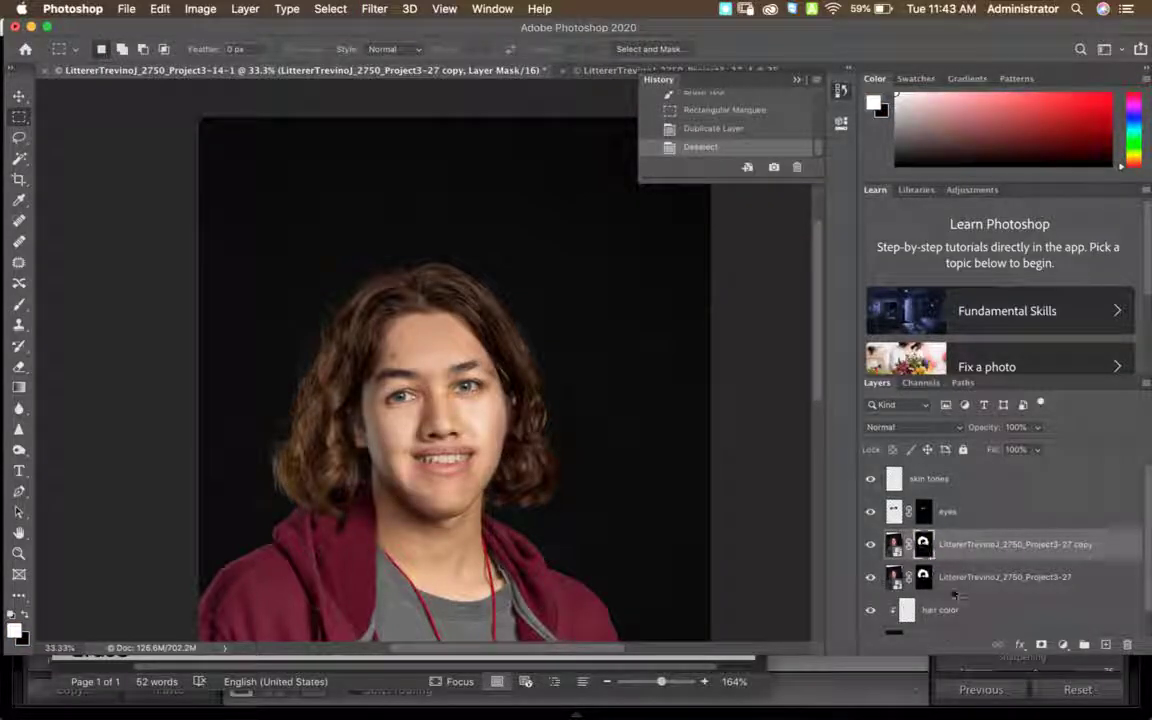
{"action": "left_click", "coordinate": [870, 544]}
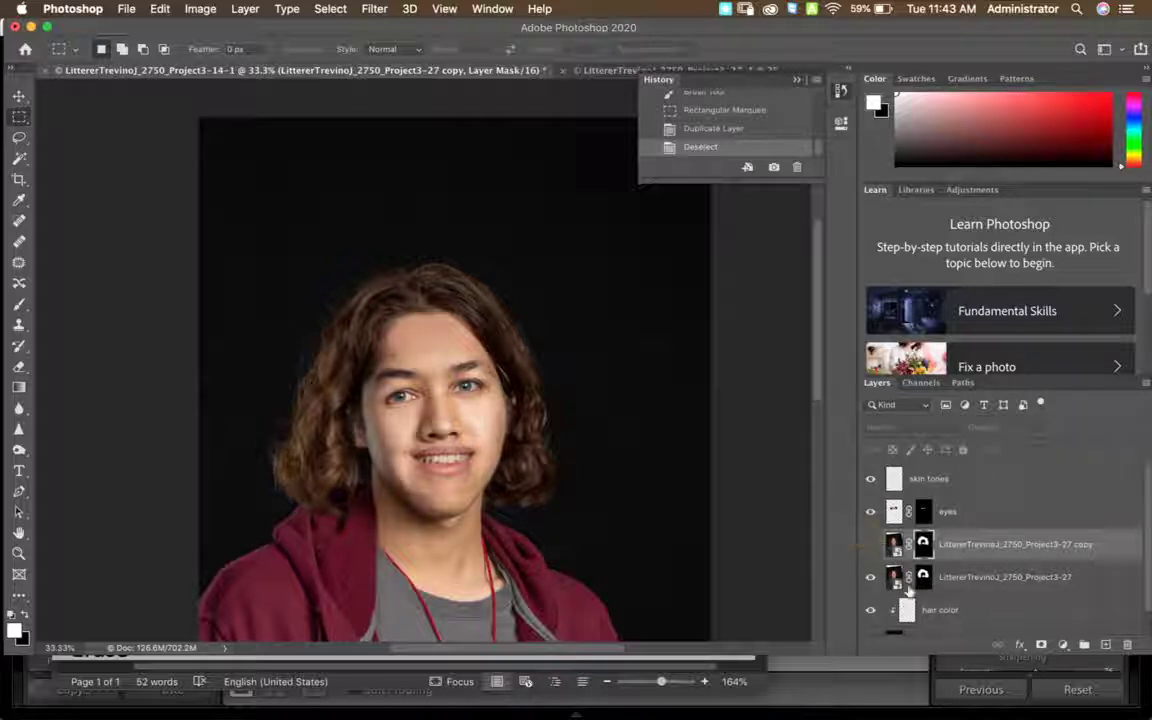
{"action": "left_click", "coordinate": [923, 577]}
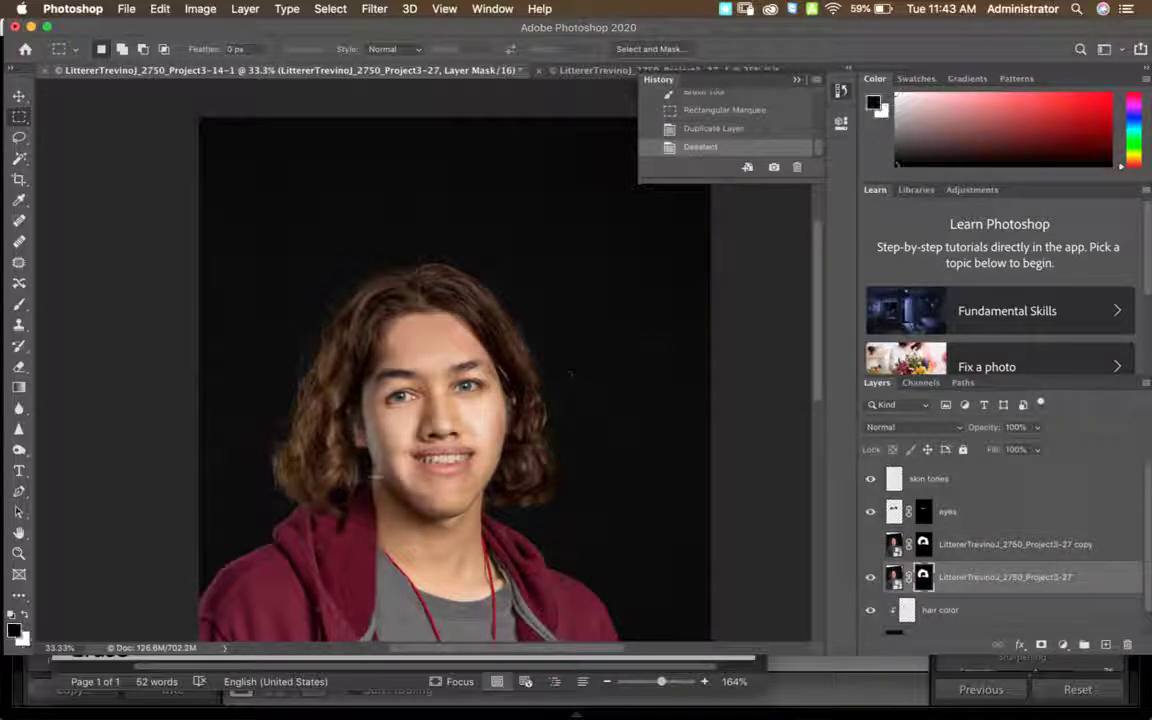
{"action": "key", "text": "b"}
{"action": "mouse_move", "coordinate": [356, 436]}
{"action": "left_mouse_down"}
{"action": "mouse_move", "coordinate": [410, 416]}
{"action": "mouse_move", "coordinate": [378, 432]}
{"action": "mouse_move", "coordinate": [418, 430]}
{"action": "mouse_move", "coordinate": [410, 416]}
{"action": "mouse_move", "coordinate": [482, 505]}
{"action": "left_mouse_up"}
{"action": "left_click", "coordinate": [870, 544]}
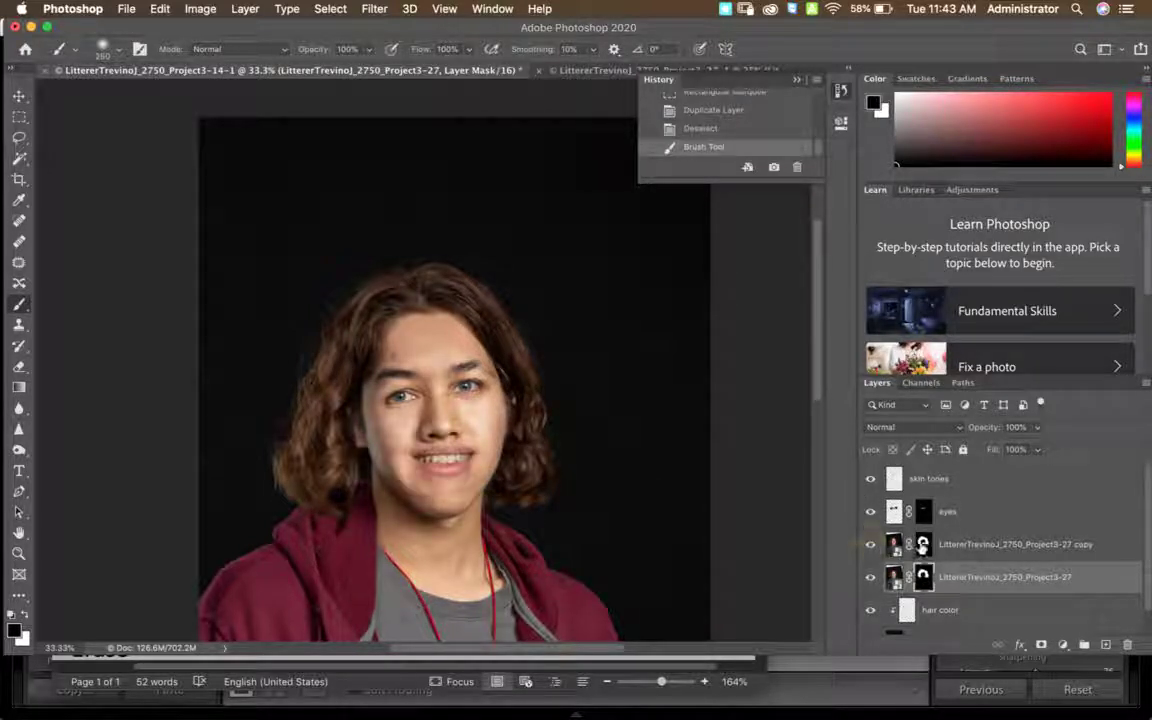
{"action": "left_click", "coordinate": [1010, 544]}
{"action": "scroll", "coordinate": [1033, 513], "scroll_direction": "down", "scroll_amount": 1}
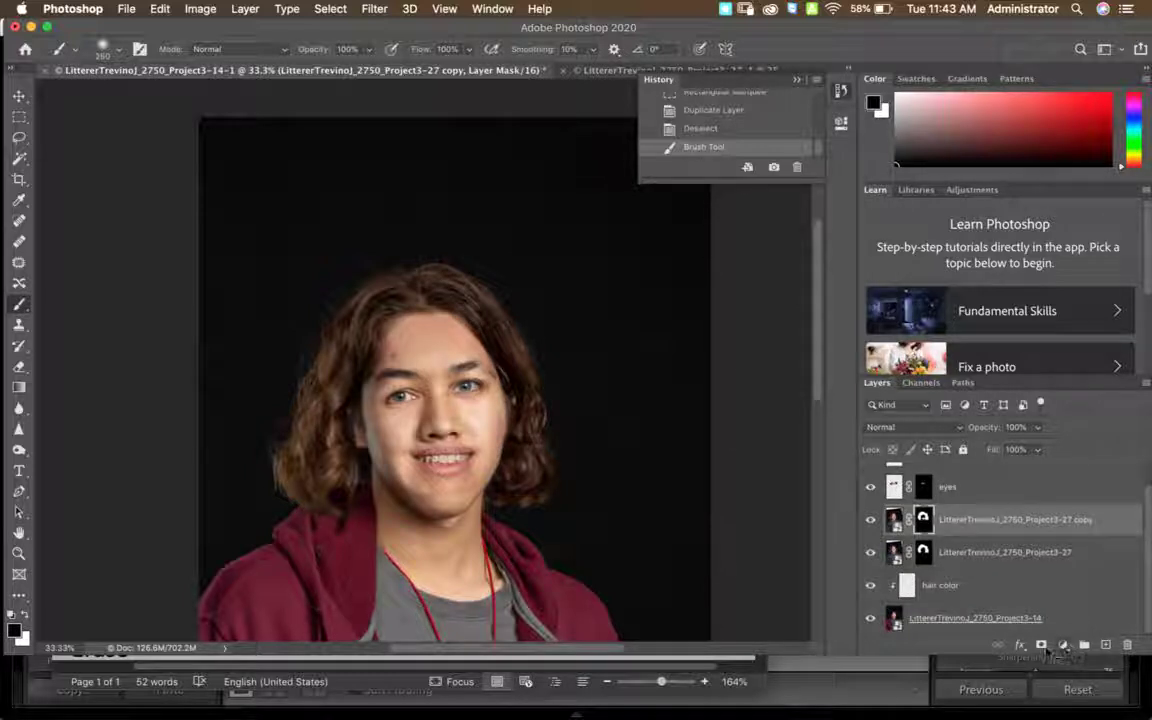
{"action": "left_click", "coordinate": [1041, 645]}
{"action": "key", "text": "super+z"}
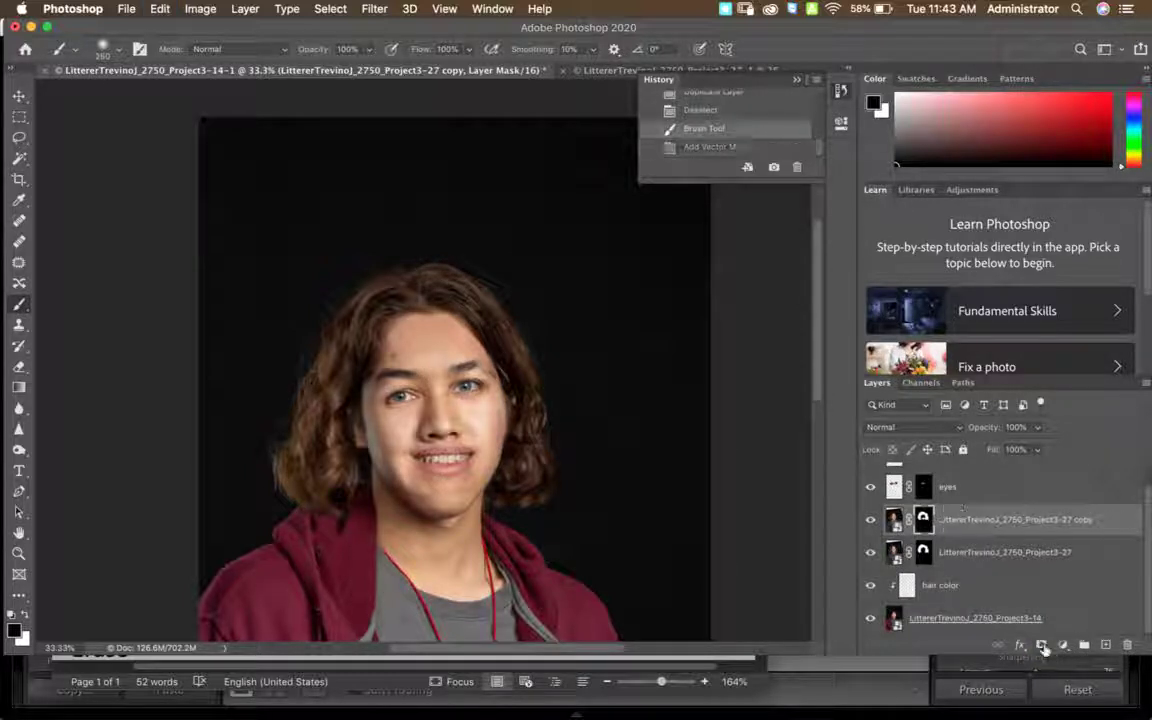
{"action": "left_click", "coordinate": [1041, 646]}
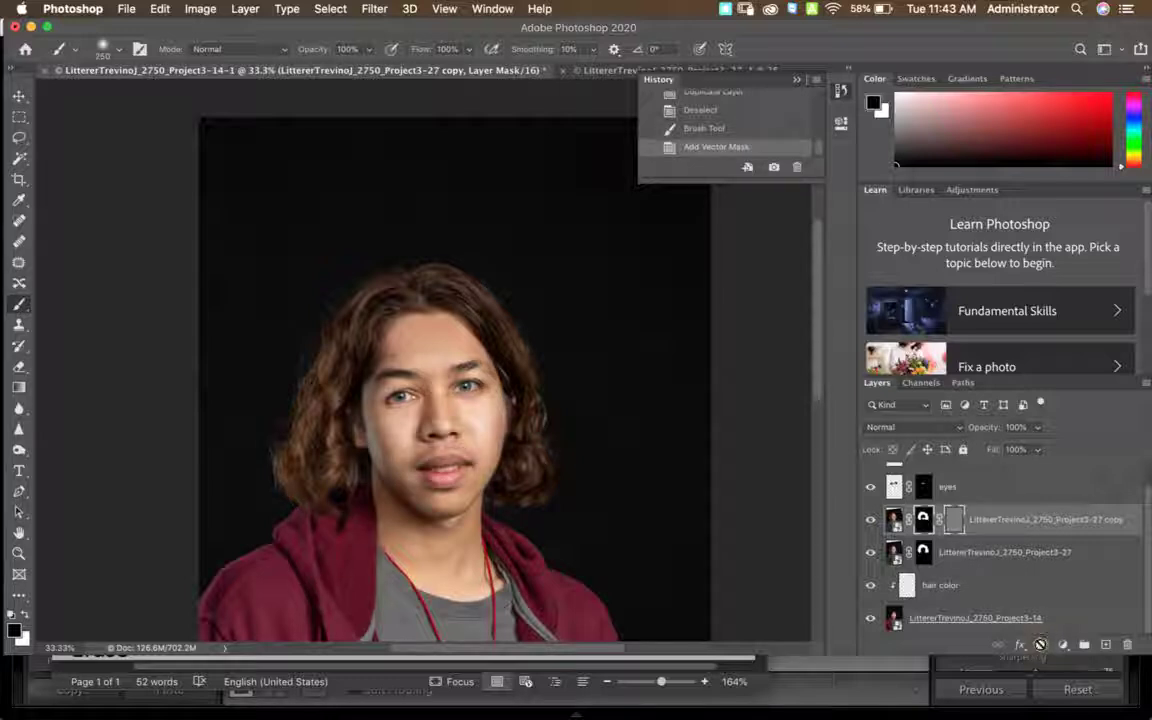
{"action": "key", "text": "super+z"}
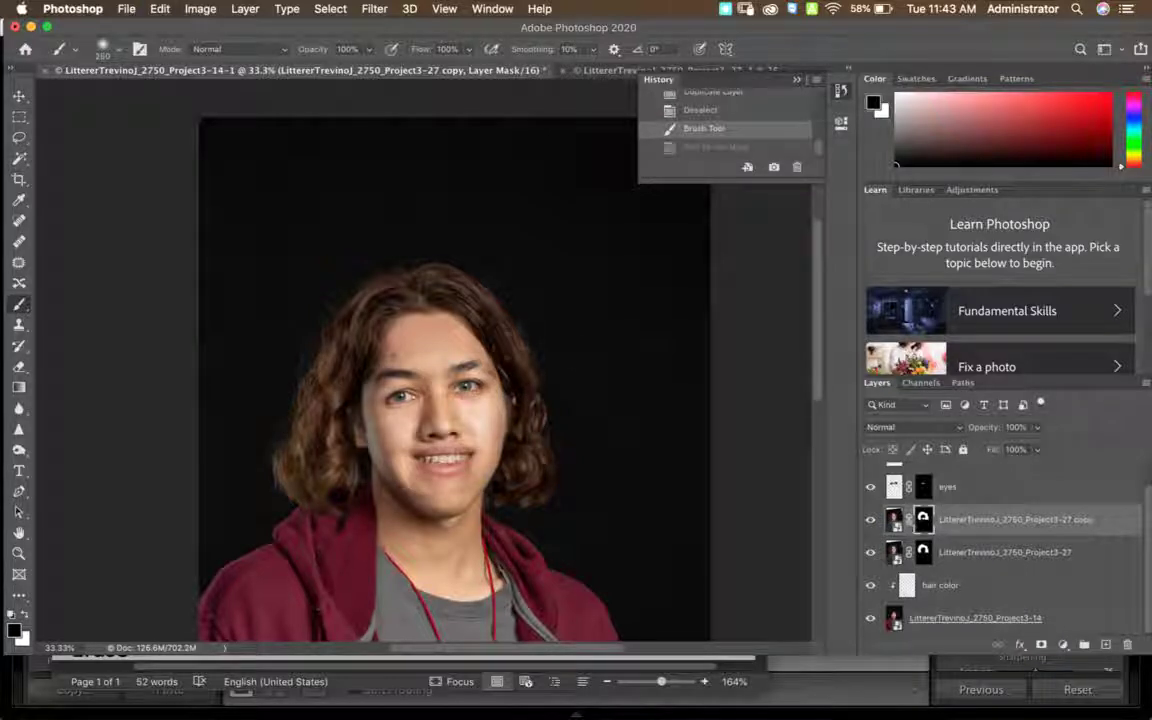
Replace the Project3-27 copy layer's mask with a new black mask that hides the whole layer.
{"action": "left_click_drag", "start_coordinate": [925, 521], "coordinate": [1120, 640]}
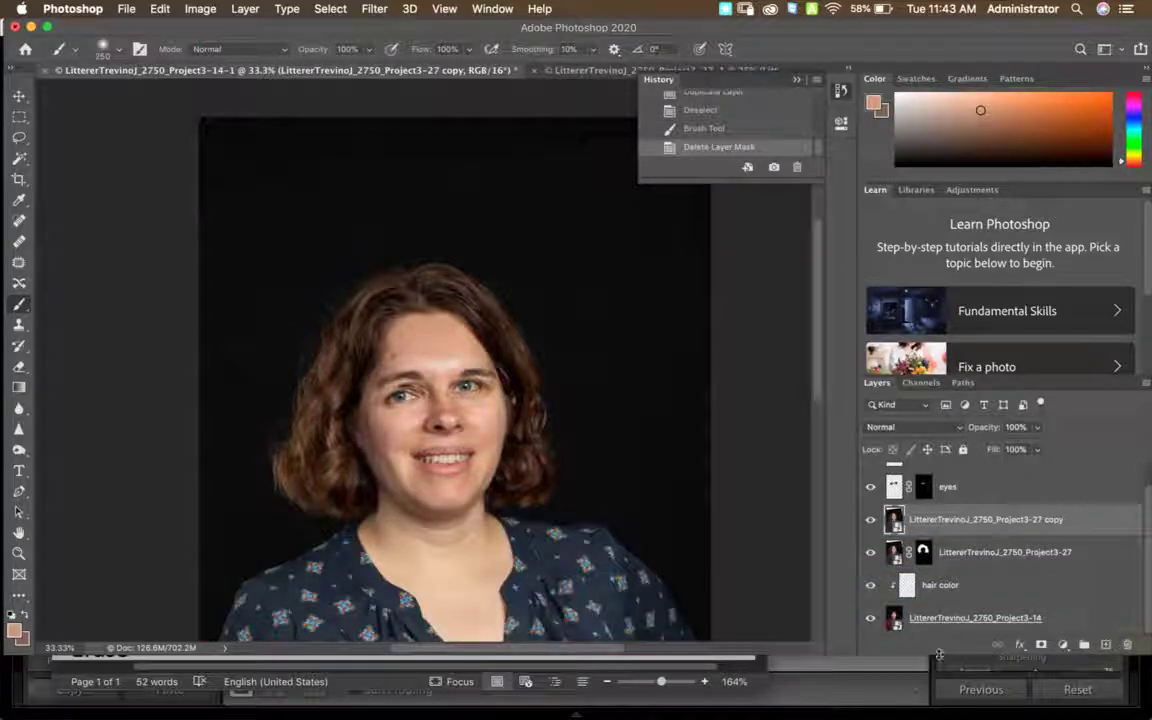
{"action": "left_click", "coordinate": [1041, 645]}
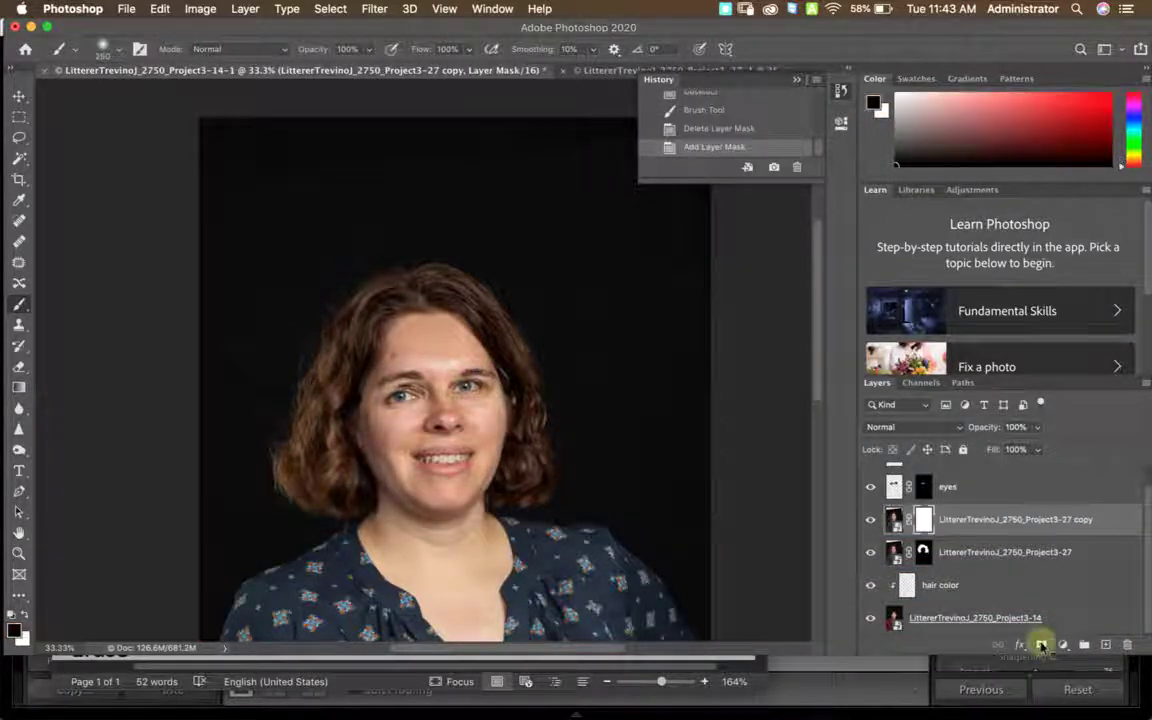
{"action": "key", "text": "super+z"}
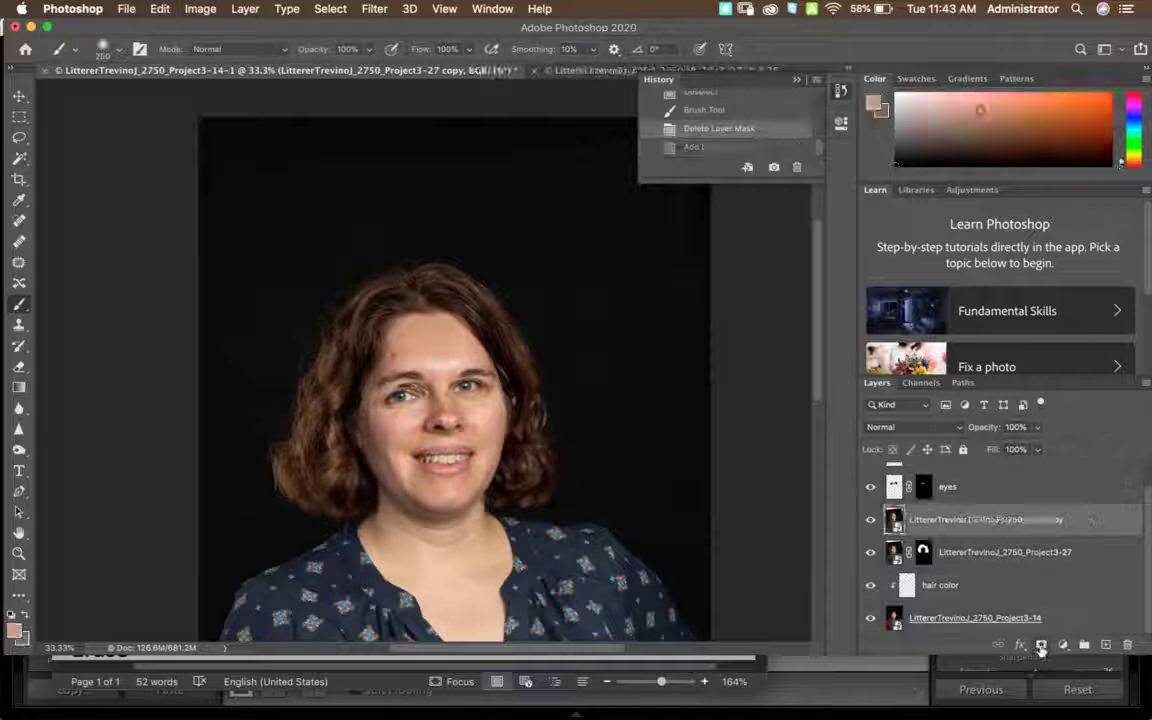
{"action": "left_click", "coordinate": [1041, 645], "text": "alt"}
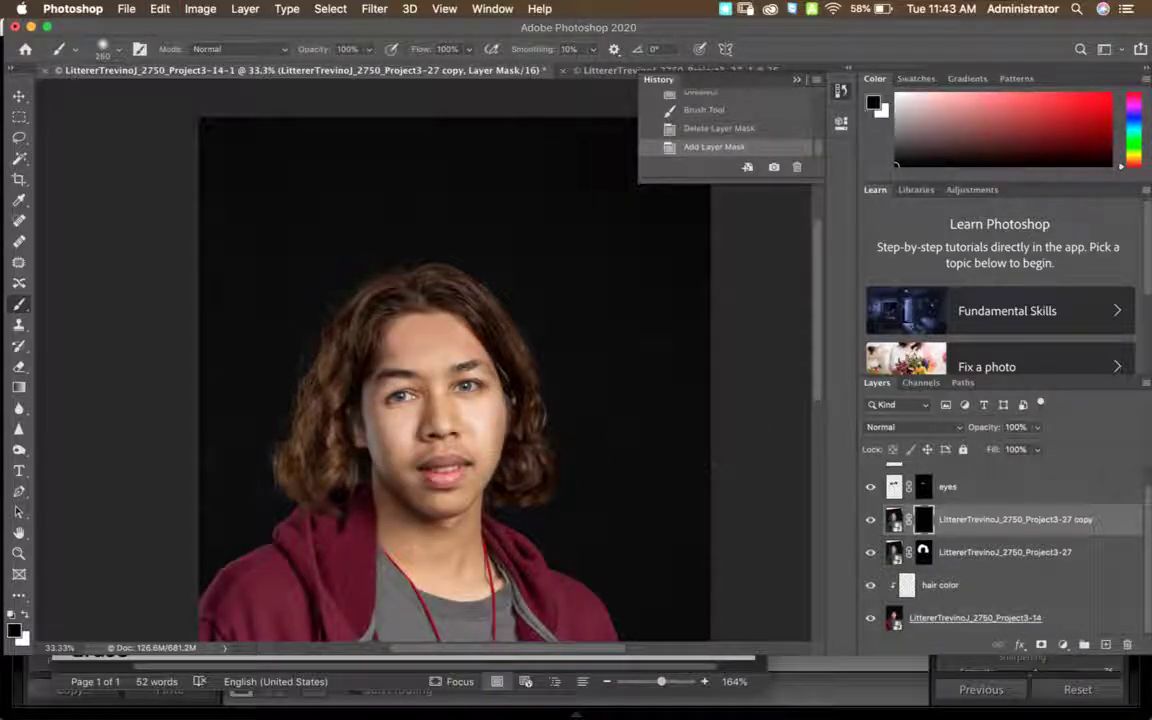
Paint white with the 250 px brush over the mouth on the Project3-27 copy layer's mask to reveal the smile.
{"action": "left_click", "coordinate": [437, 486]}
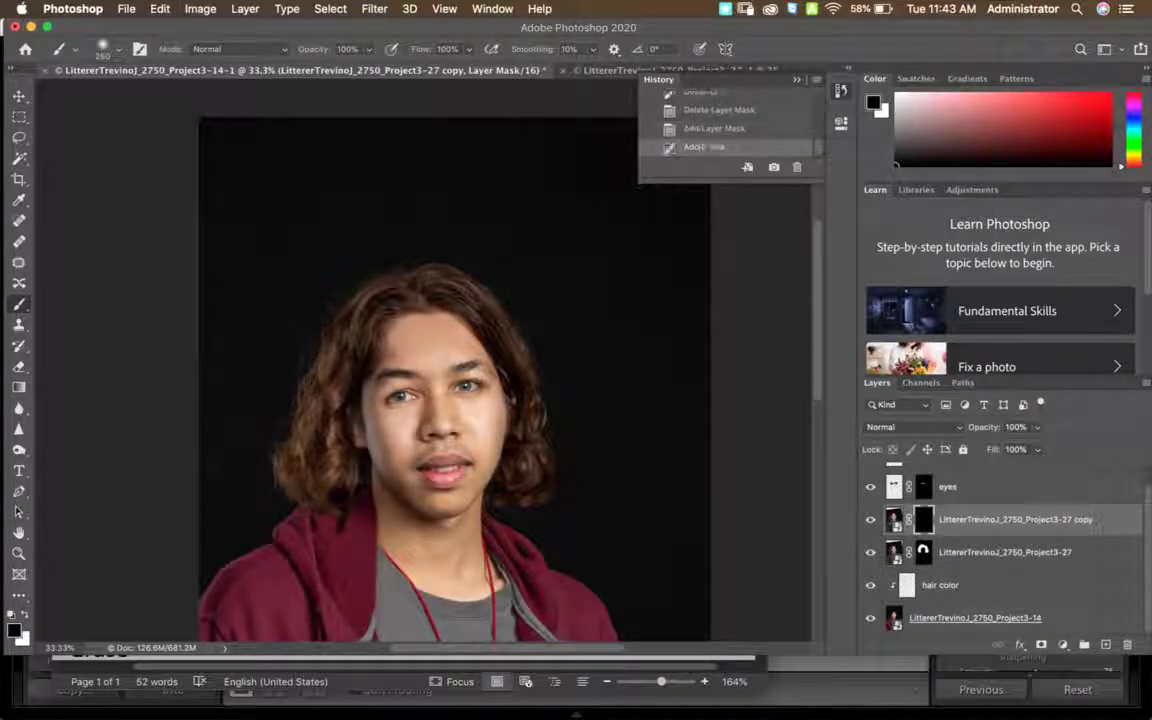
{"action": "key", "text": "x"}
{"action": "mouse_move", "coordinate": [437, 470]}
{"action": "left_mouse_down"}
{"action": "mouse_move", "coordinate": [425, 455]}
{"action": "mouse_move", "coordinate": [440, 450]}
{"action": "mouse_move", "coordinate": [433, 465]}
{"action": "mouse_move", "coordinate": [442, 462]}
{"action": "mouse_move", "coordinate": [425, 450]}
{"action": "left_mouse_up"}
{"action": "left_click_drag", "start_coordinate": [428, 400], "coordinate": [465, 412]}
Free-transform the Project3-27 copy layer, moving the mouth down to about Y 3622 px, and lower its opacity to 59%.
{"action": "key", "text": "ctrl+t"}
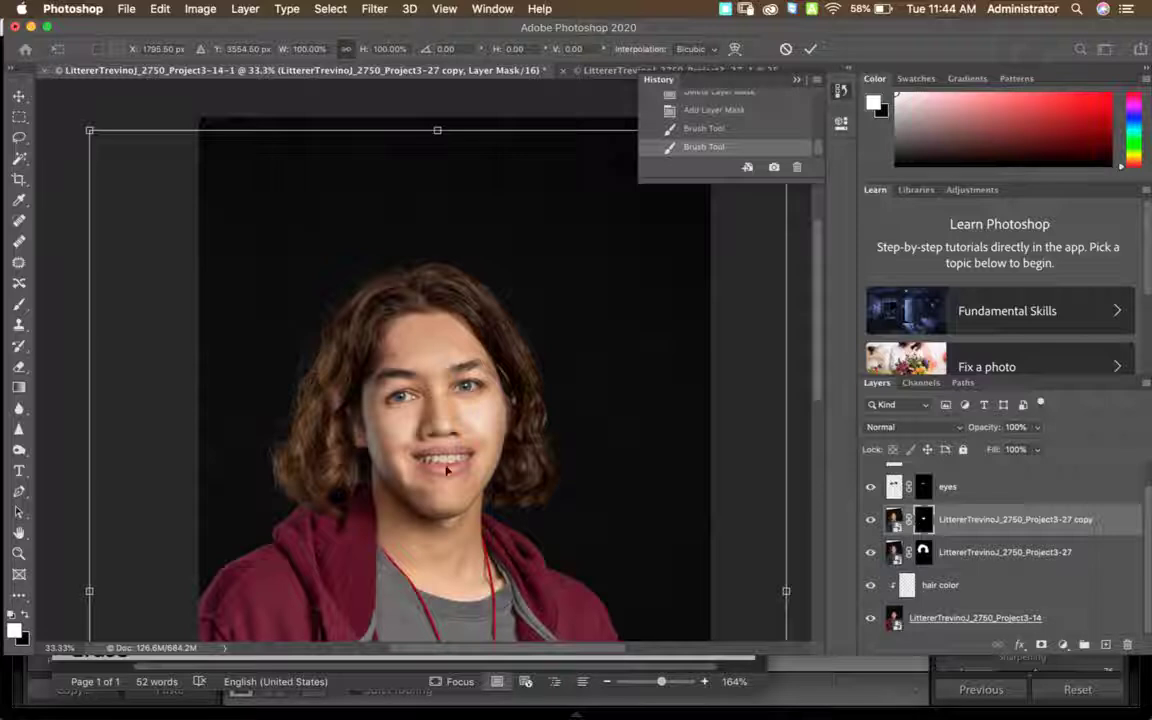
{"action": "mouse_move", "coordinate": [447, 470]}
{"action": "left_mouse_down"}
{"action": "mouse_move", "coordinate": [450, 503]}
{"action": "mouse_move", "coordinate": [455, 468]}
{"action": "left_mouse_up"}
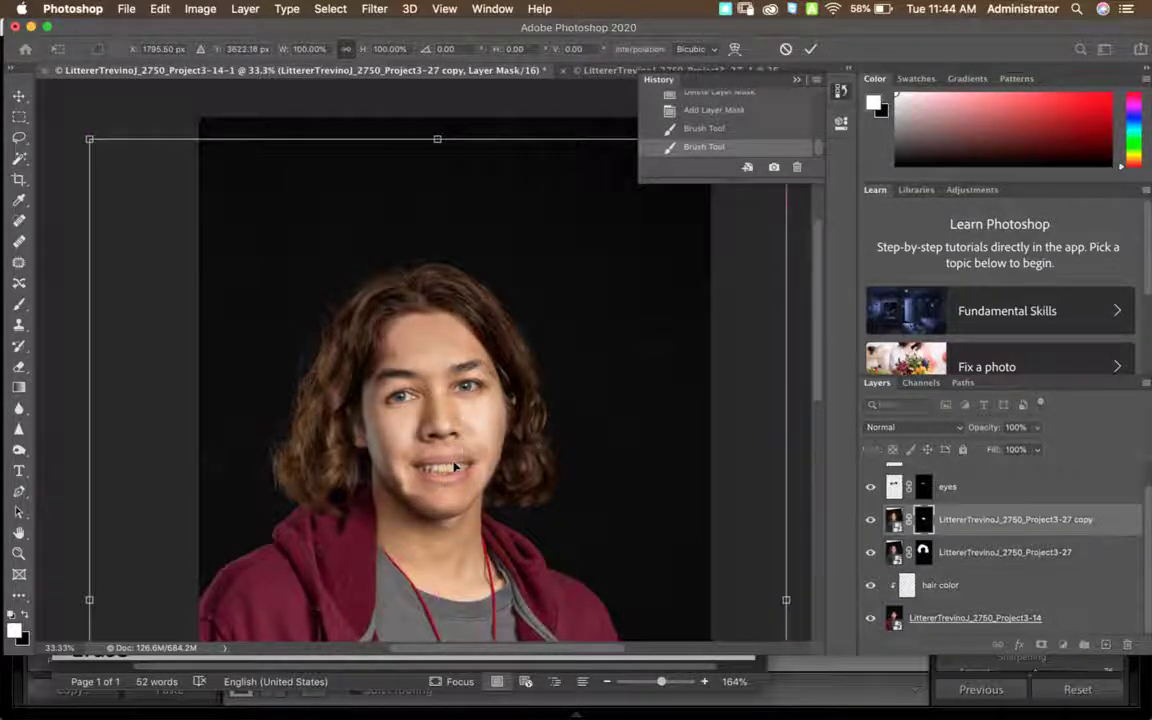
{"action": "key", "text": "super+equal"}
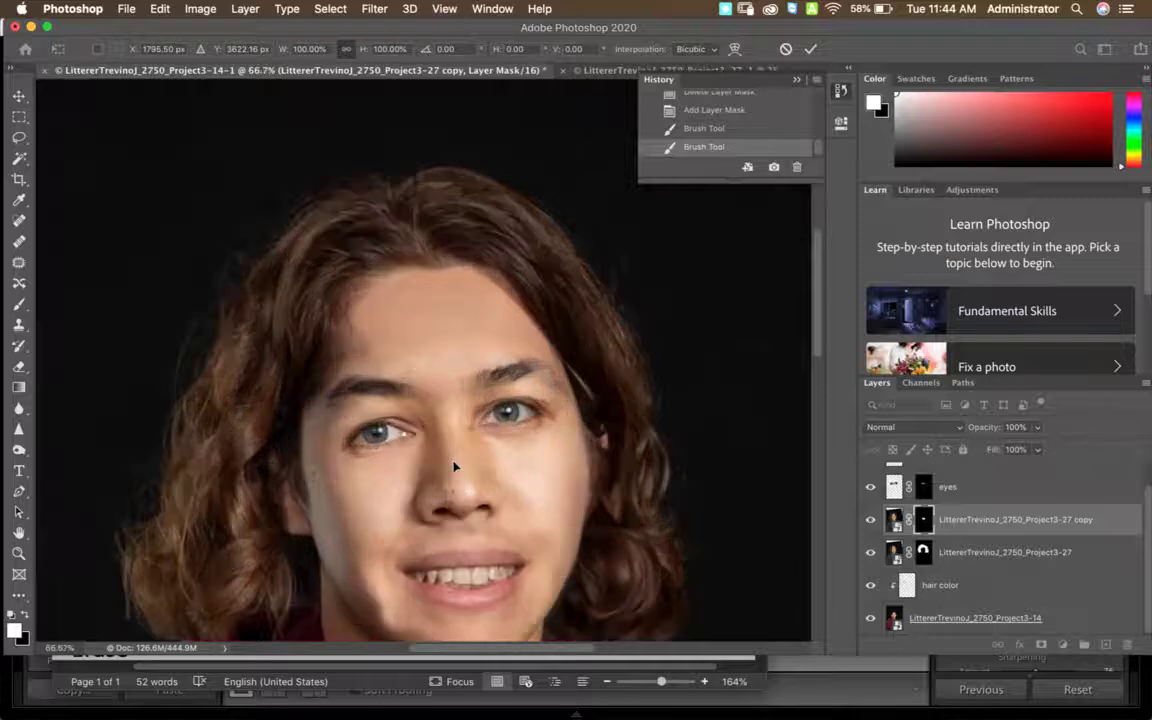
{"action": "left_click", "coordinate": [1038, 427]}
{"action": "left_click_drag", "start_coordinate": [1037, 446], "coordinate": [1007, 446]}
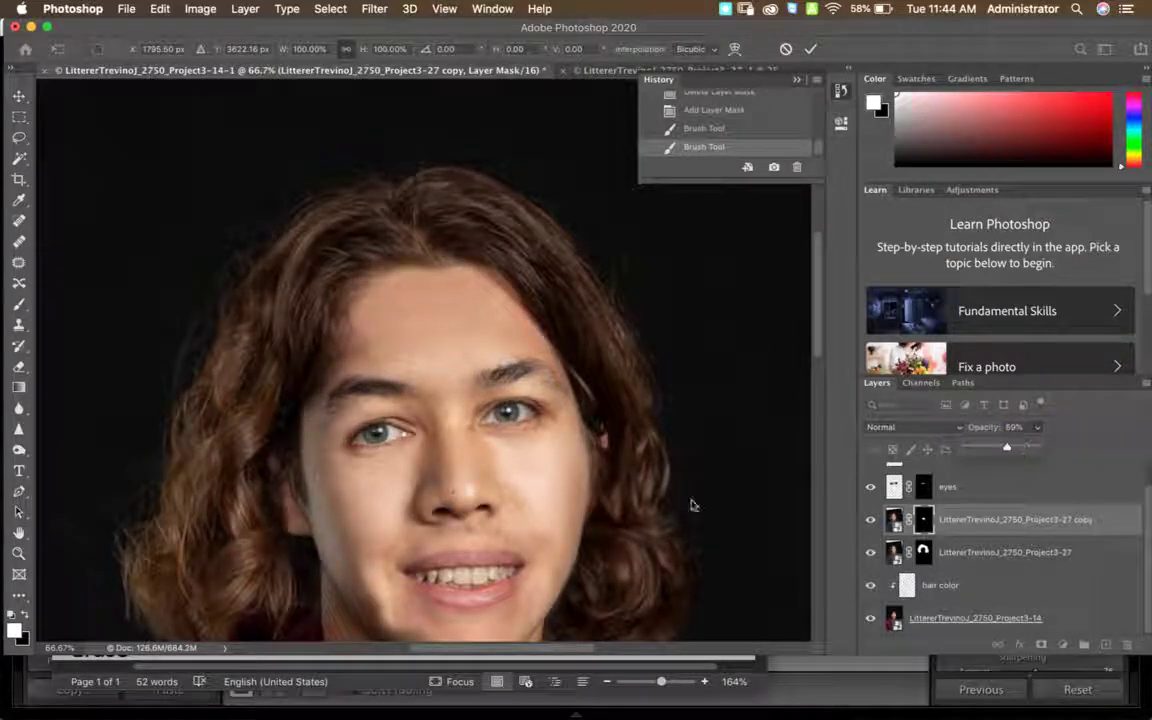
Align the smiling mouth over the original lips at about Y 3618 px and restore the layer's opacity to 100%.
{"action": "mouse_move", "coordinate": [479, 575]}
{"action": "left_mouse_down"}
{"action": "mouse_move", "coordinate": [511, 573]}
{"action": "mouse_move", "coordinate": [471, 577]}
{"action": "left_mouse_up"}
{"action": "key", "text": "super+z"}
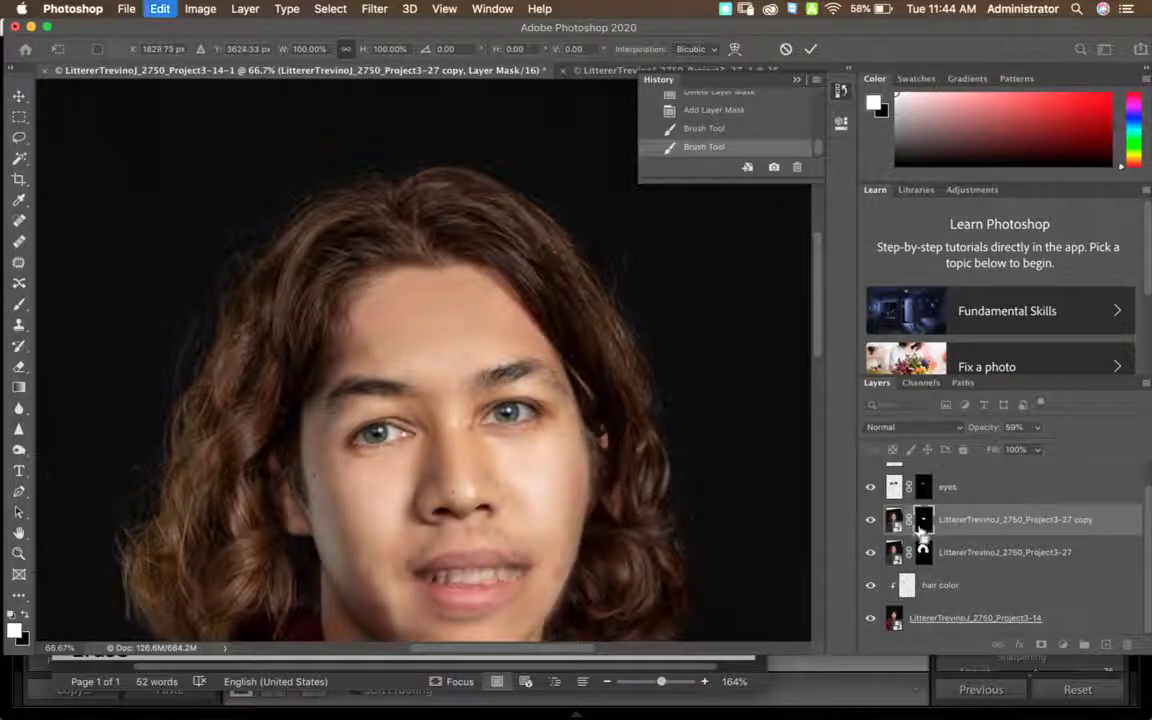
{"action": "mouse_move", "coordinate": [479, 612]}
{"action": "left_mouse_down"}
{"action": "mouse_move", "coordinate": [527, 609]}
{"action": "mouse_move", "coordinate": [527, 586]}
{"action": "mouse_move", "coordinate": [540, 608]}
{"action": "mouse_move", "coordinate": [442, 597]}
{"action": "mouse_move", "coordinate": [478, 592]}
{"action": "left_mouse_up"}
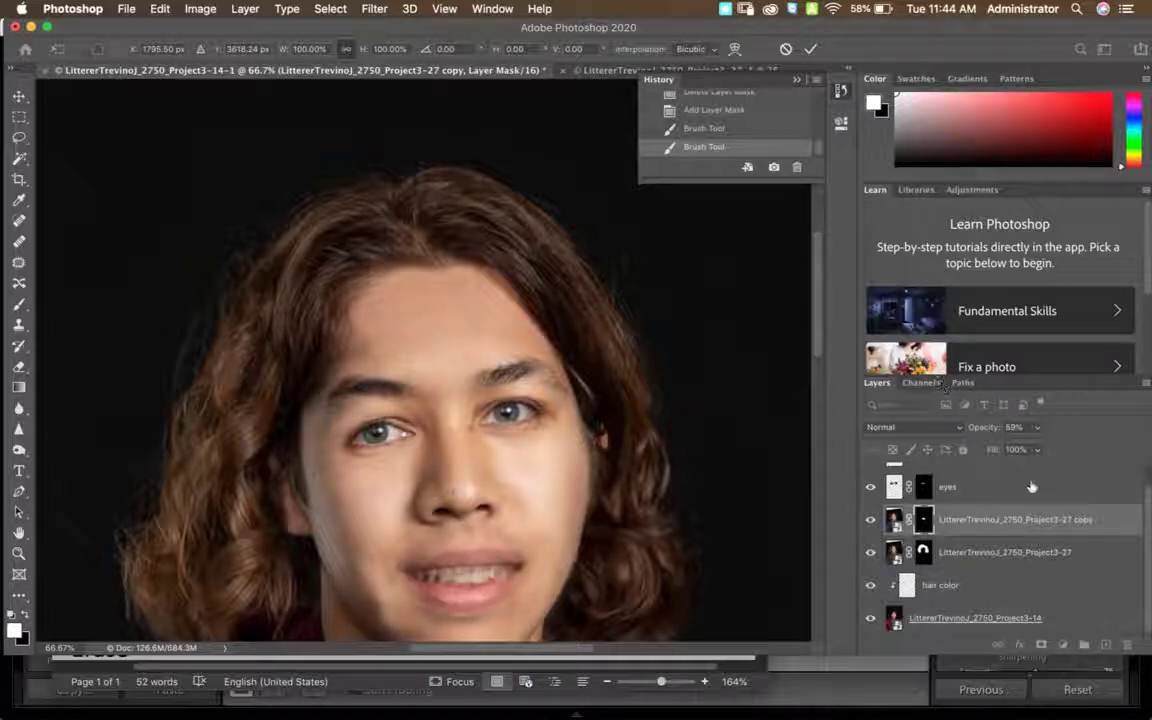
{"action": "left_click", "coordinate": [1037, 428]}
{"action": "left_click_drag", "start_coordinate": [1038, 447], "coordinate": [1093, 451]}
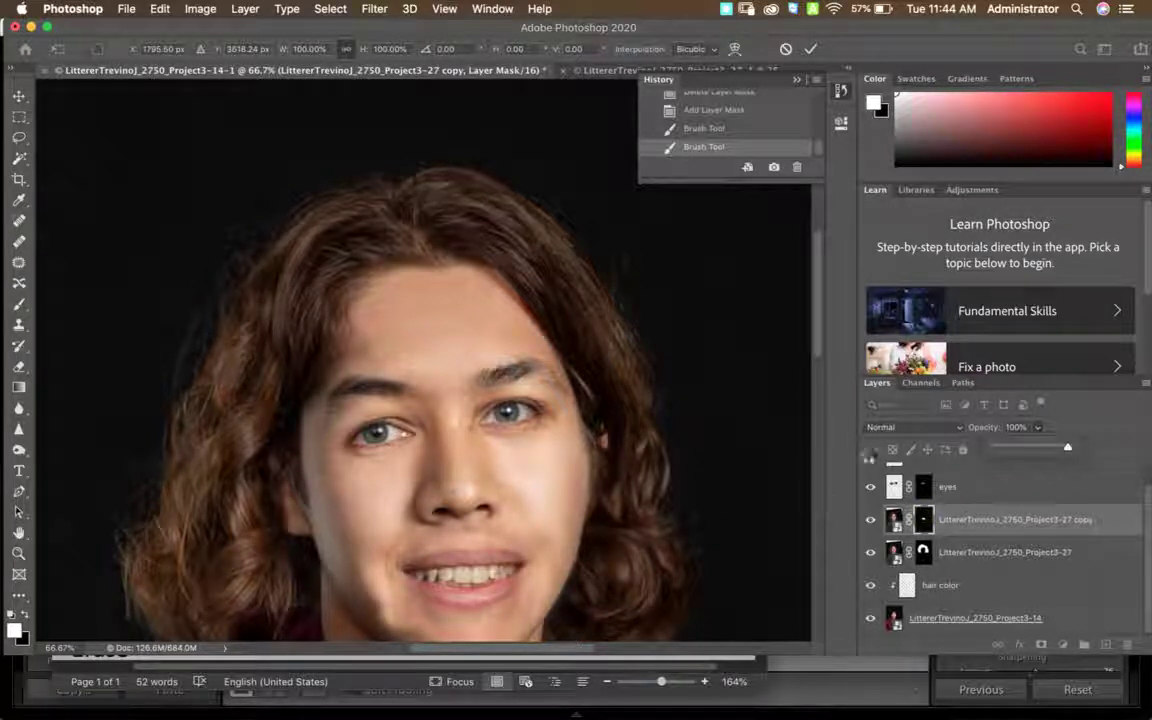
{"action": "key", "text": "Return"}
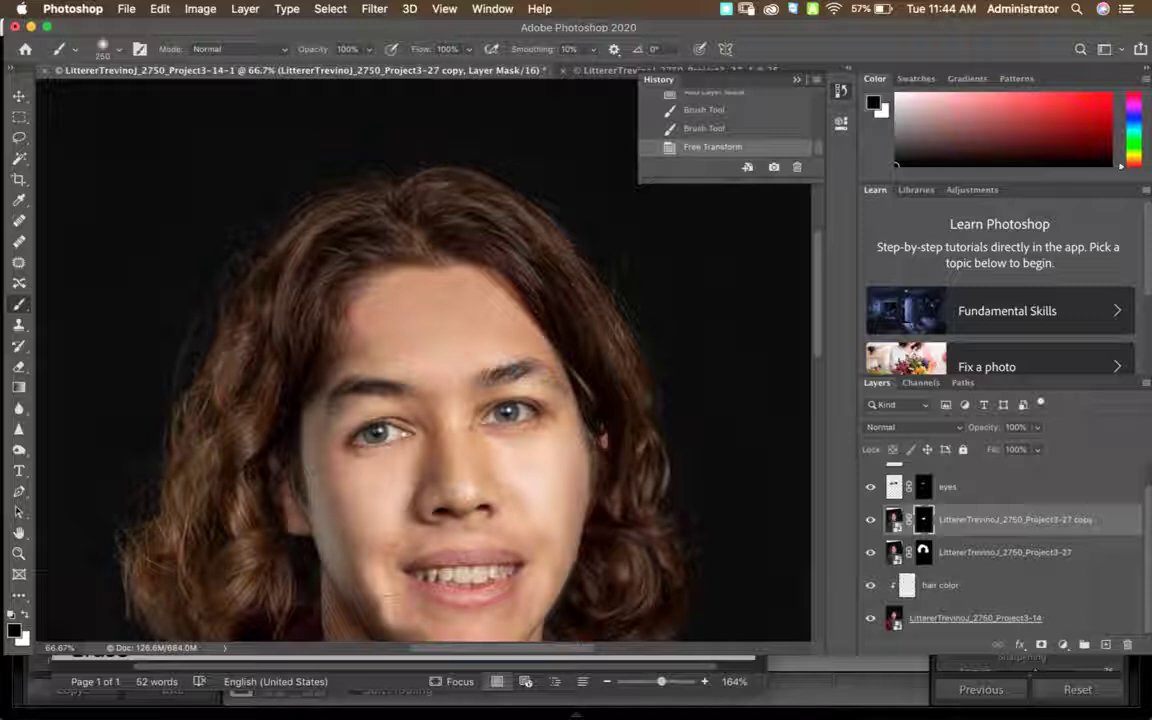
Paint black with a 125 px brush on the copy layer's mask around the mouth and above the upper lip to trim the surrounding skin.
{"action": "key", "text": "bracketleft"}
{"action": "key", "text": "bracketleft"}
{"action": "key", "text": "bracketleft"}
{"action": "key", "text": "bracketleft"}
{"action": "mouse_move", "coordinate": [362, 530]}
{"action": "left_mouse_down"}
{"action": "mouse_move", "coordinate": [349, 543]}
{"action": "mouse_move", "coordinate": [334, 520]}
{"action": "mouse_move", "coordinate": [342, 508]}
{"action": "left_mouse_up"}
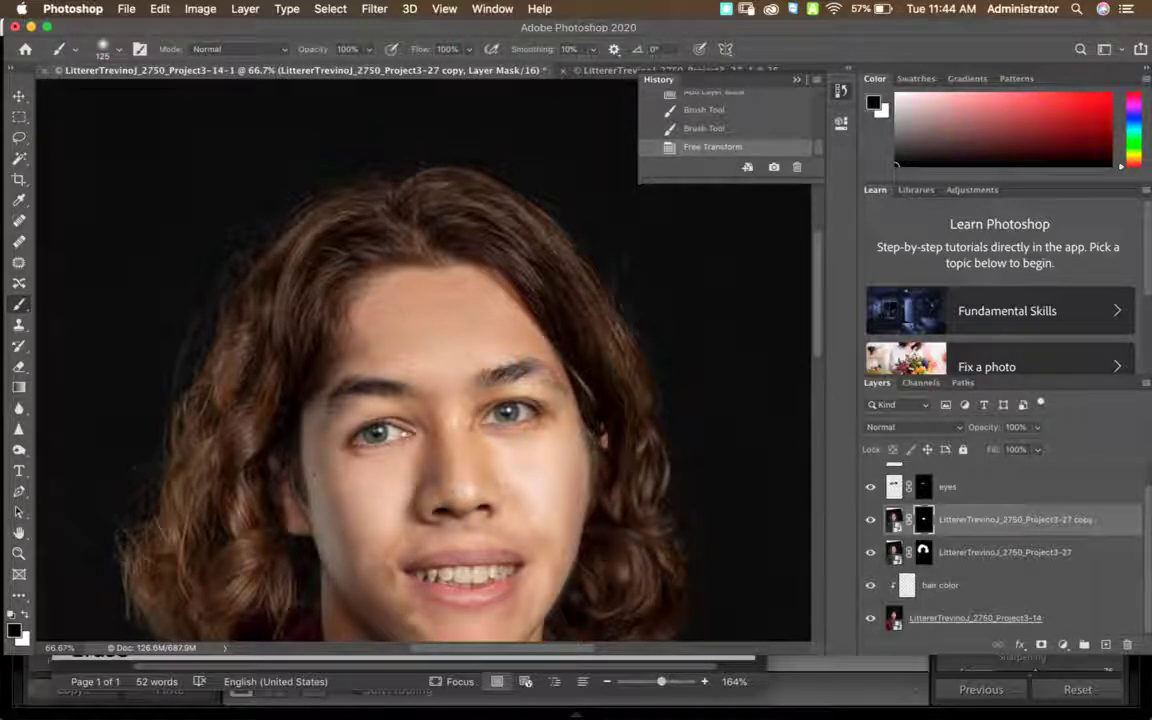
{"action": "left_click_drag", "start_coordinate": [579, 578], "coordinate": [578, 482]}
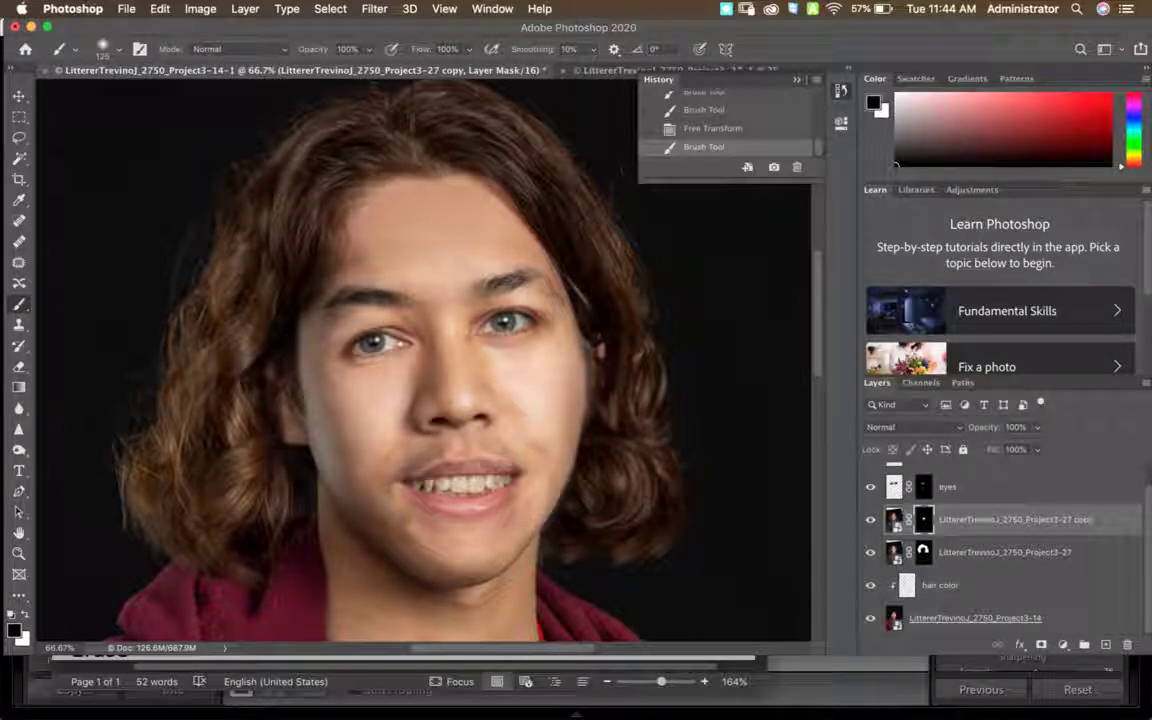
{"action": "mouse_move", "coordinate": [470, 415]}
{"action": "left_mouse_down"}
{"action": "mouse_move", "coordinate": [485, 449]}
{"action": "mouse_move", "coordinate": [478, 465]}
{"action": "left_mouse_up"}
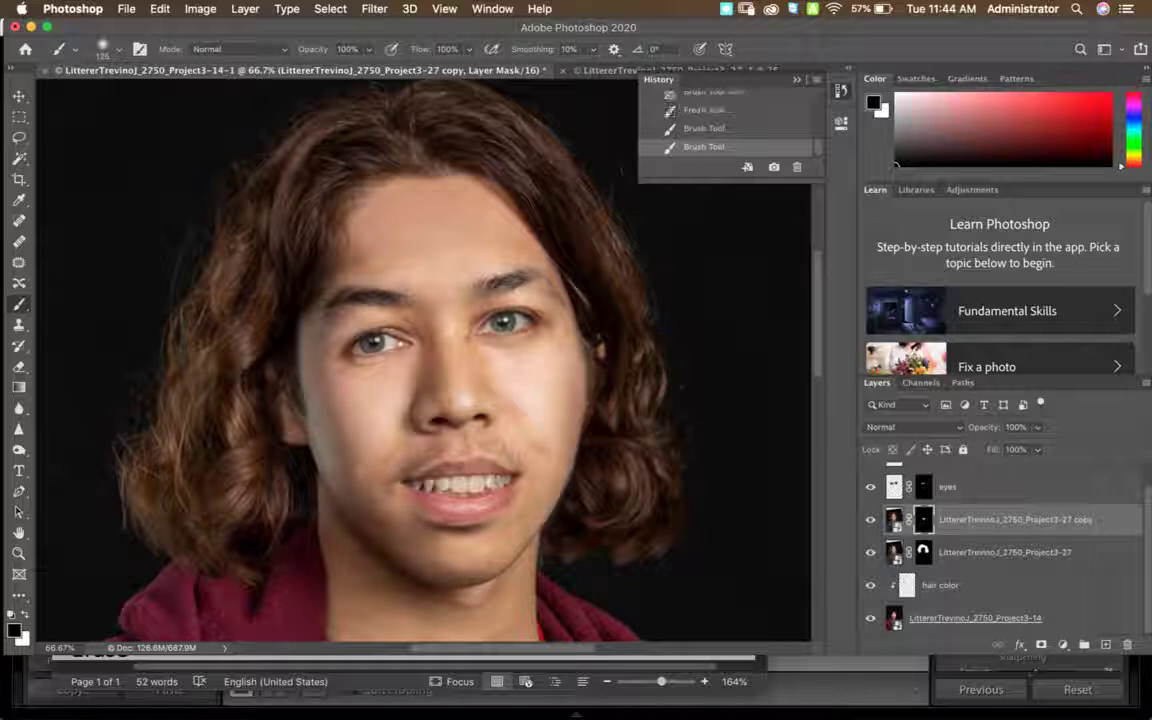
{"action": "left_click", "coordinate": [449, 482]}
Scale the Project3-27 copy layer to 101.03% and move the mouth down to about Y 3665 px.
{"action": "key", "text": "super+t"}
{"action": "key", "text": "super+minus"}
{"action": "key", "text": "super+minus"}
{"action": "key", "text": "super+minus"}
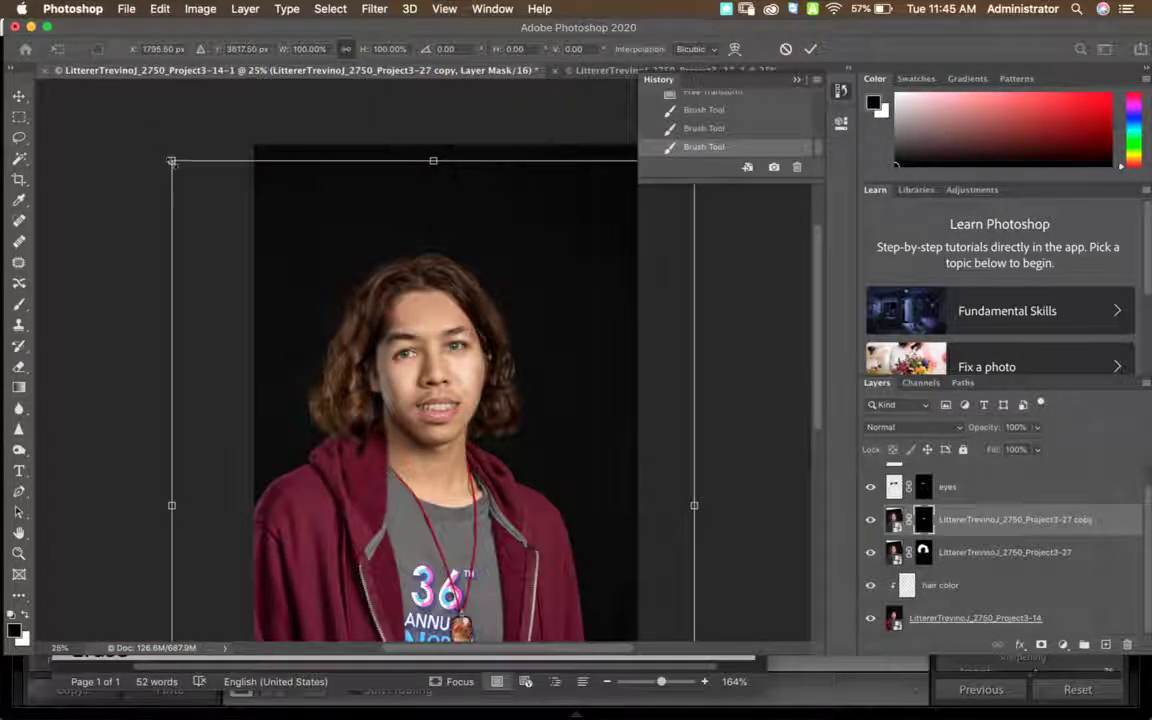
{"action": "left_click_drag", "start_coordinate": [171, 160], "coordinate": [166, 153]}
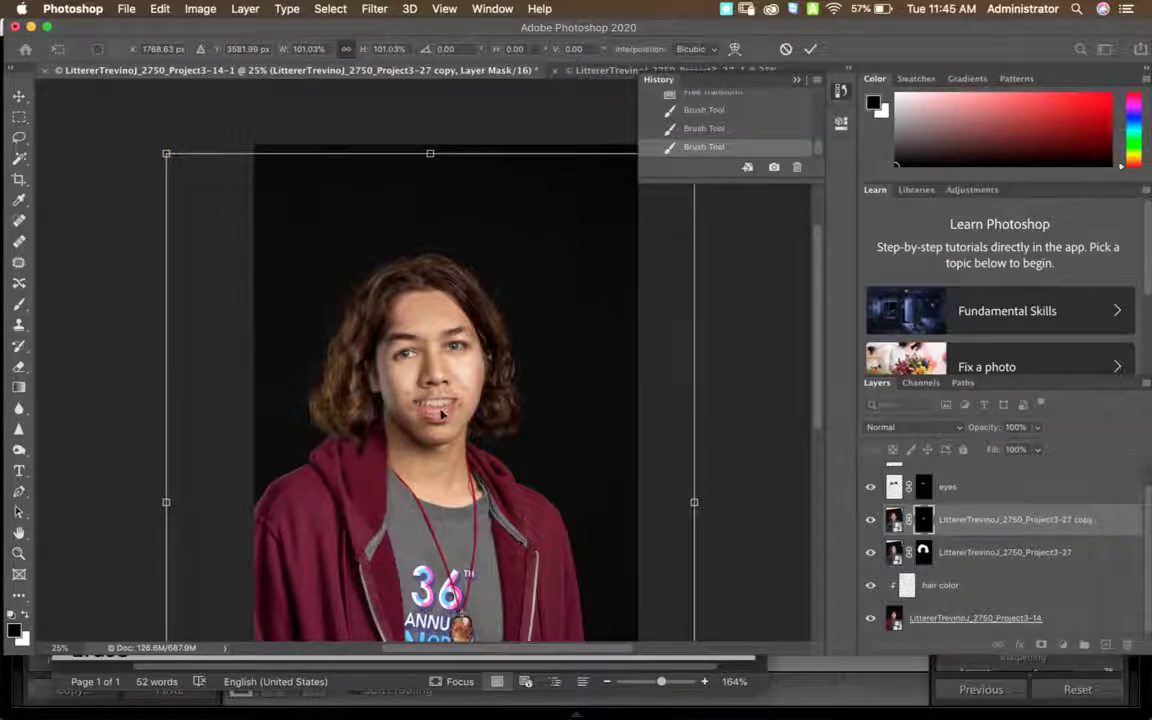
{"action": "left_click_drag", "start_coordinate": [440, 413], "coordinate": [443, 420]}
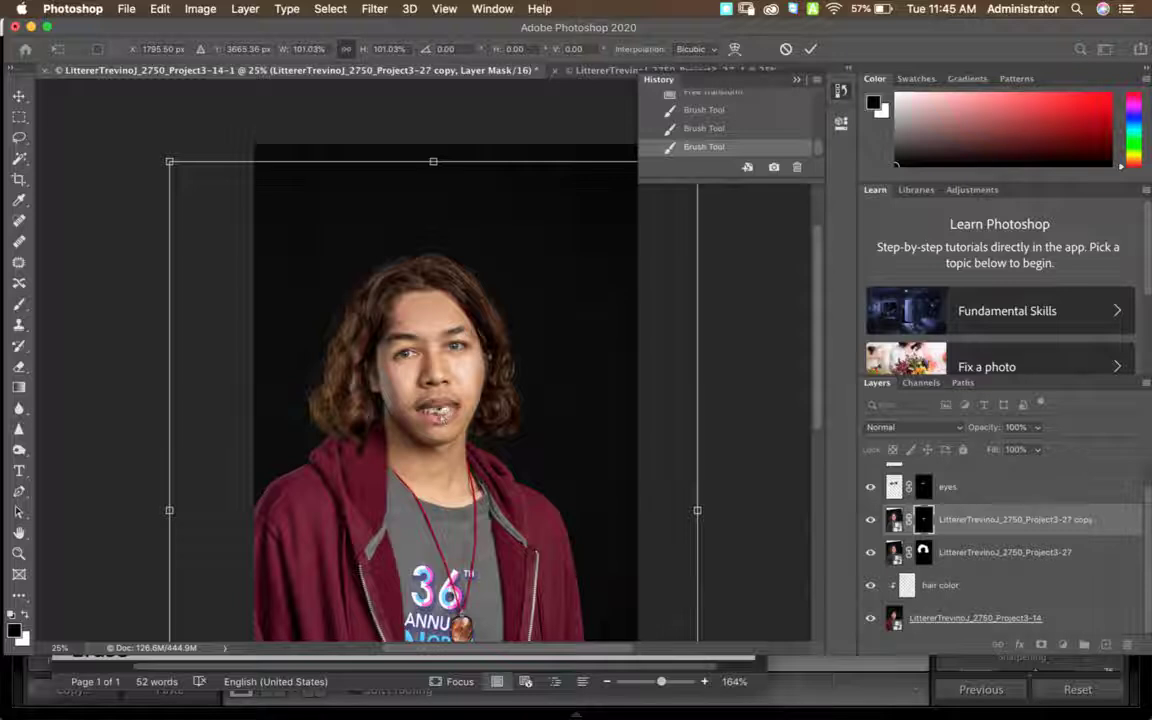
{"action": "key", "text": "Return"}
Refine the mouth's mask with black along its edges and white over the upper lip to blend the lips.
{"action": "scroll", "coordinate": [445, 420], "scroll_direction": "up", "scroll_amount": 1}
{"action": "scroll", "coordinate": [447, 422], "scroll_direction": "up", "scroll_amount": 1}
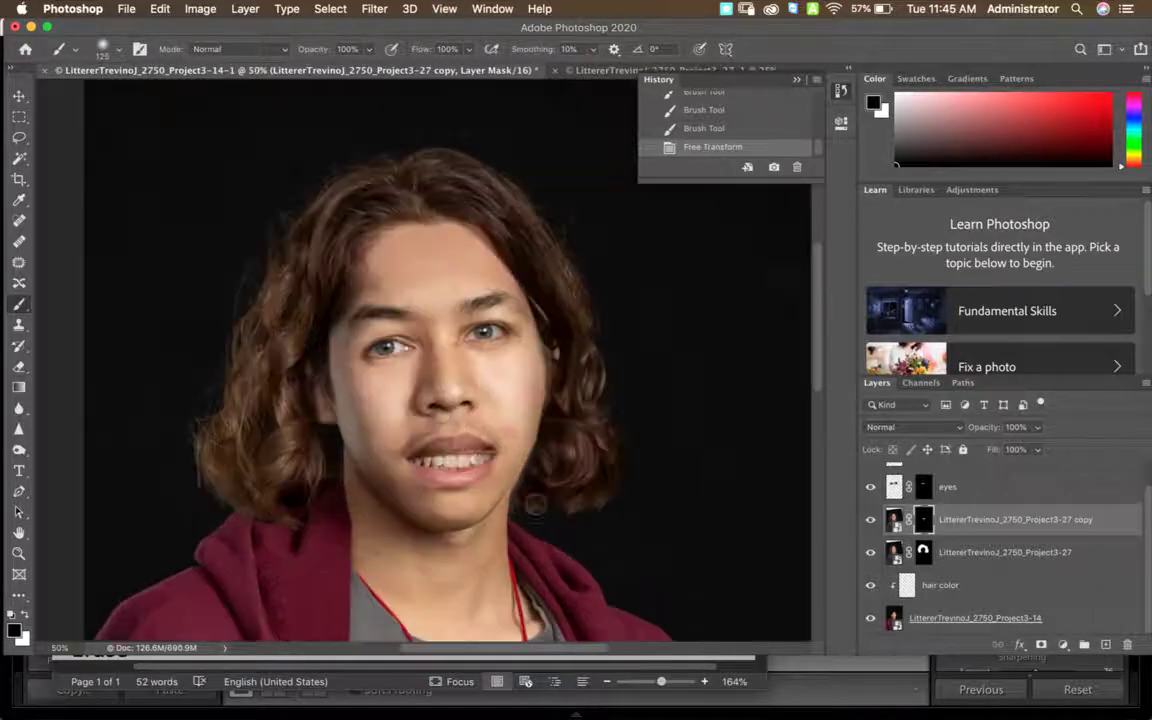
{"action": "left_click_drag", "start_coordinate": [430, 458], "coordinate": [497, 448]}
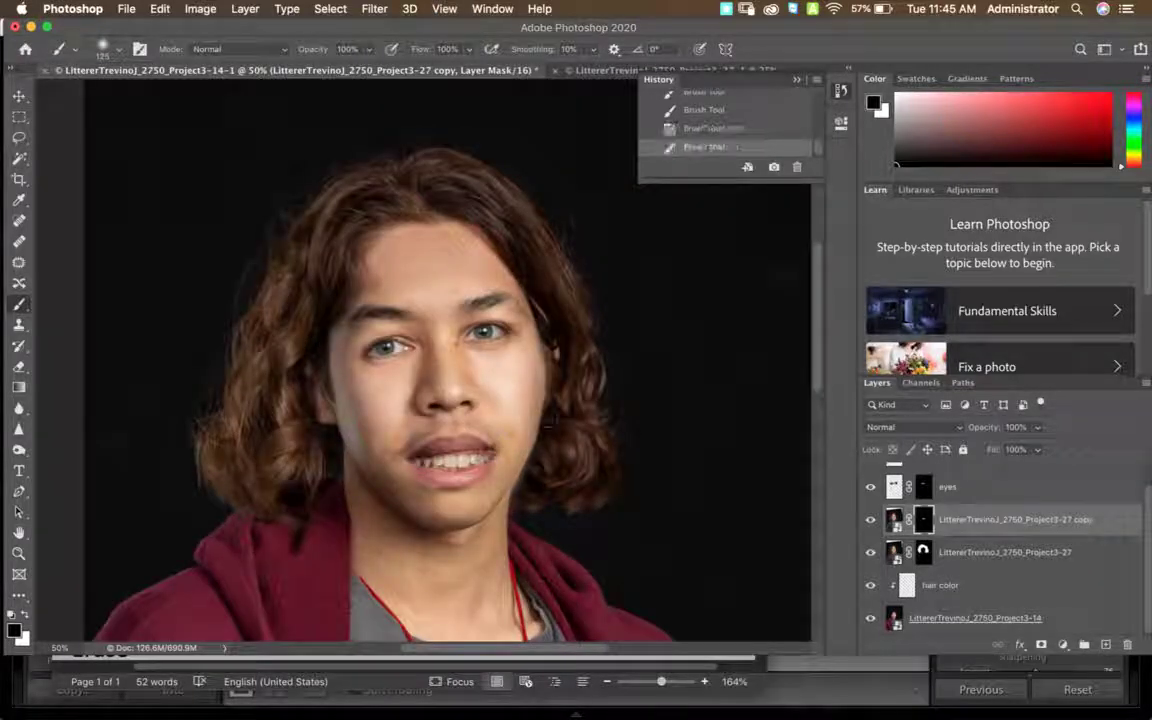
{"action": "key", "text": "x"}
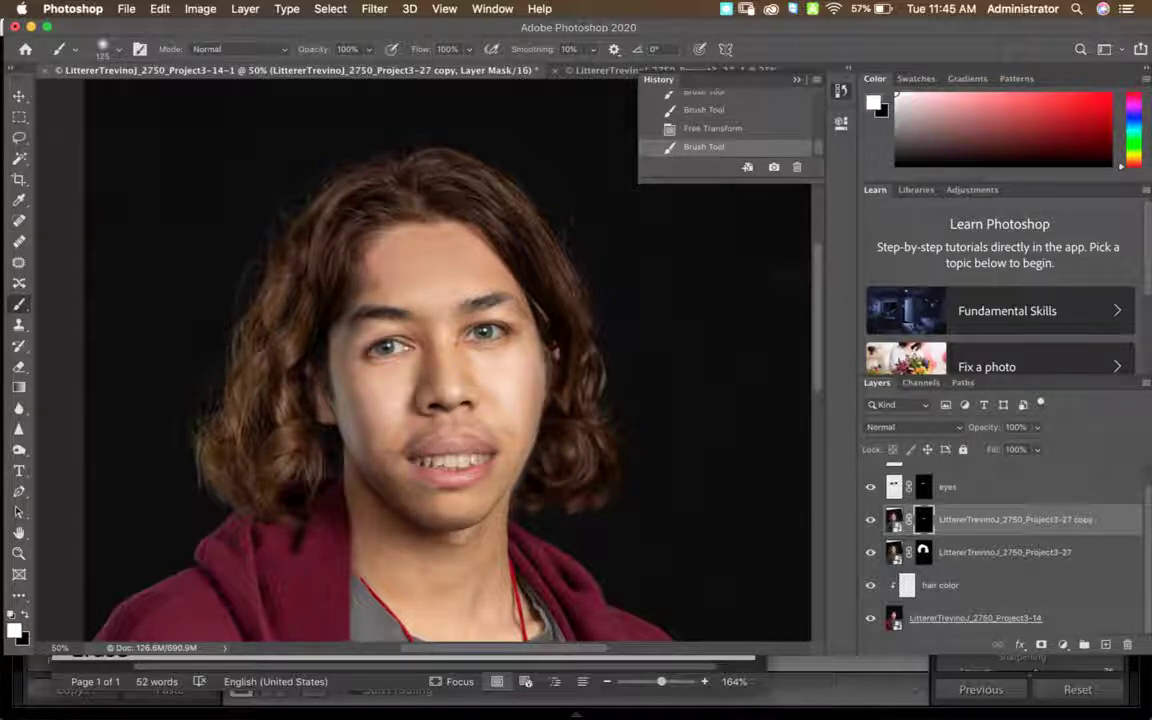
{"action": "left_click", "coordinate": [430, 453]}
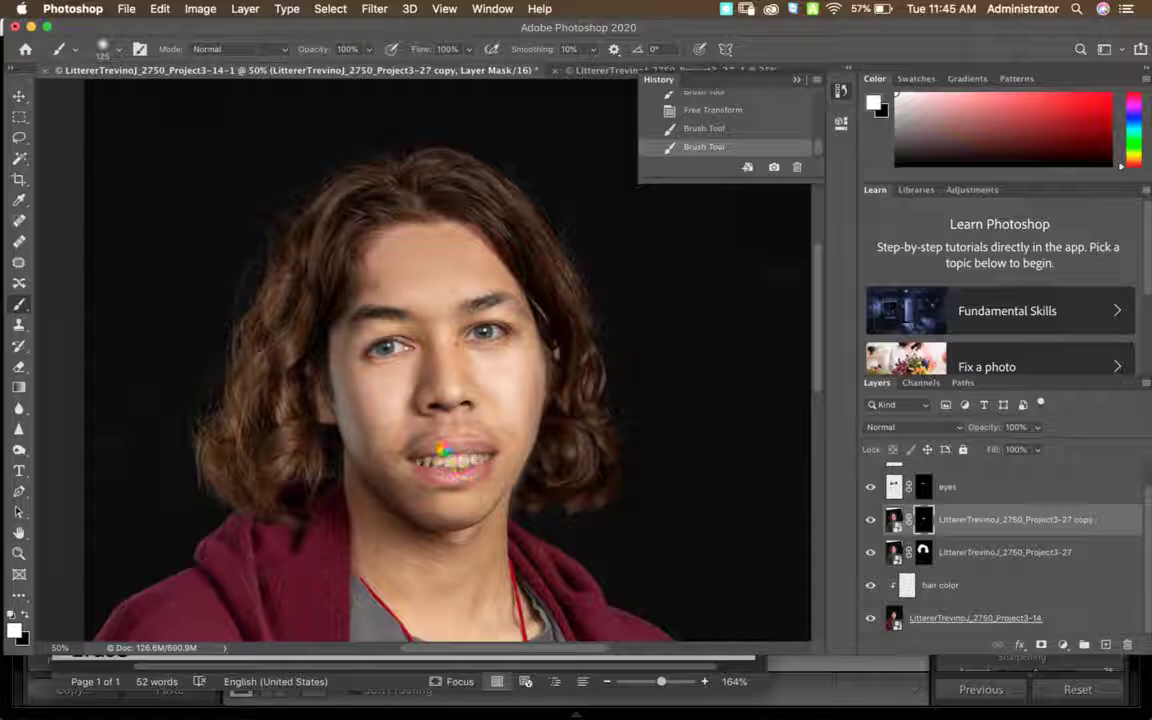
Move the smiling mouth slightly upward and paint white on its mask beside the left-hand corner of the mouth.
{"action": "key", "text": "v"}
{"action": "left_click_drag", "start_coordinate": [462, 483], "coordinate": [453, 469]}
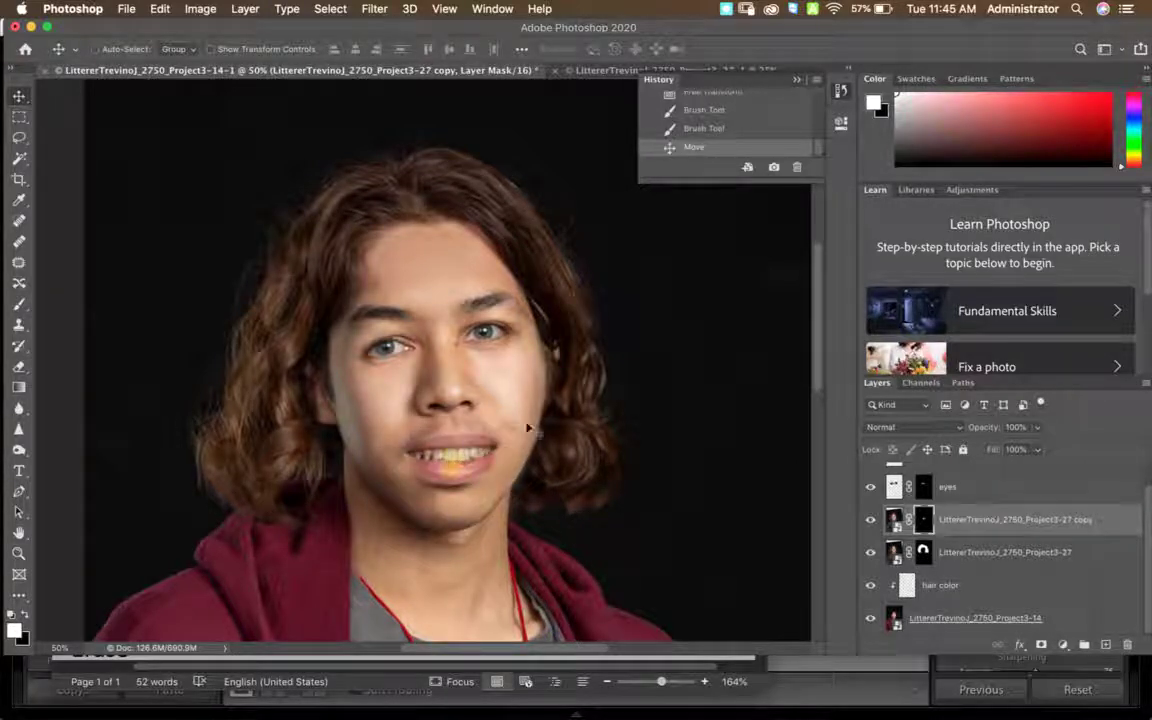
{"action": "key", "text": "b"}
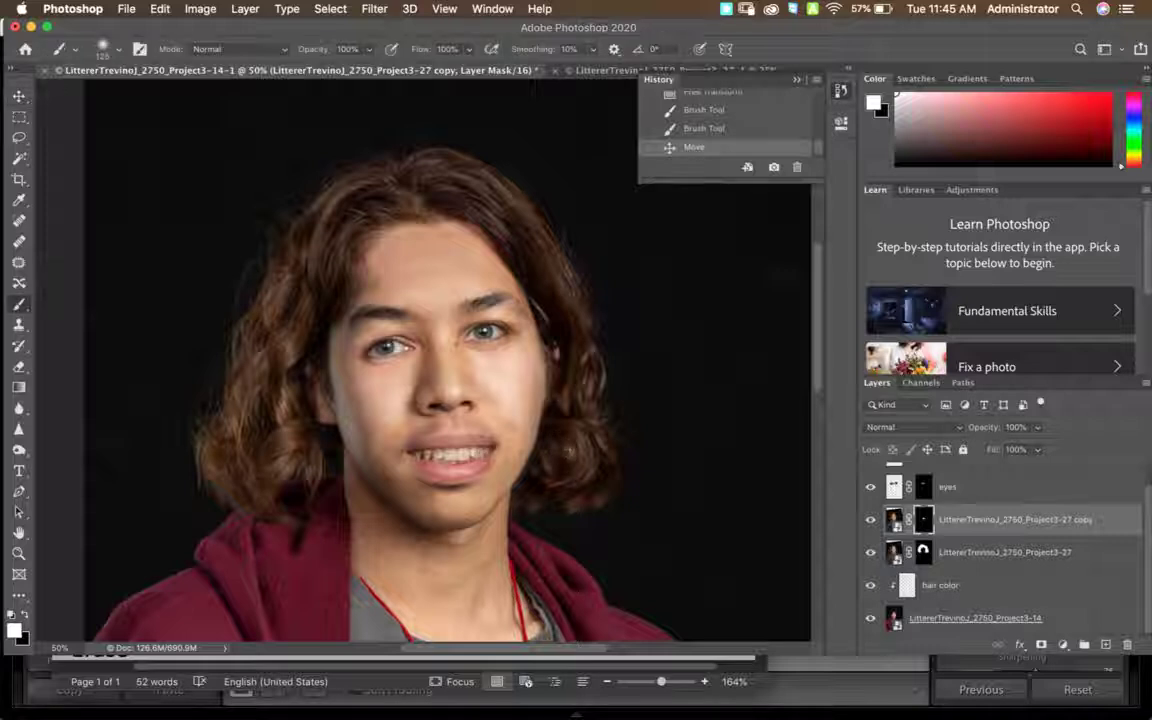
{"action": "left_click", "coordinate": [381, 449]}
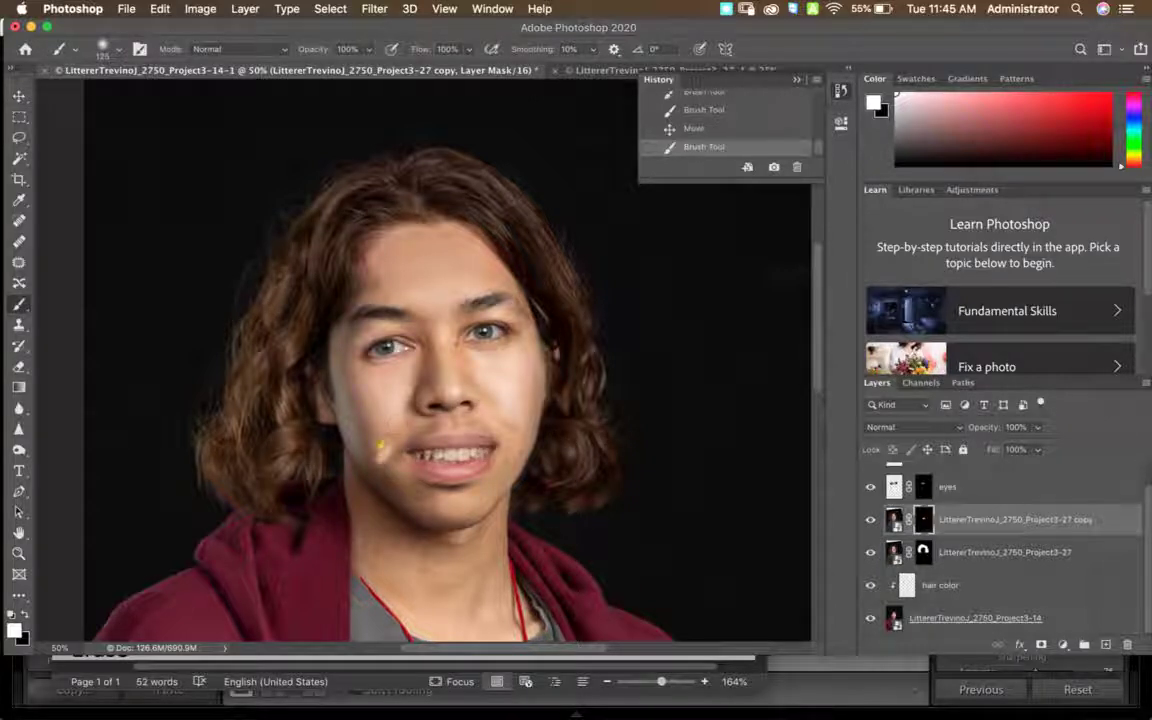
Undo the white stroke beside the mouth's left-hand corner, repaint it on the copy layer's mask, and trim the cheek below with black.
{"action": "key", "text": "super+z"}
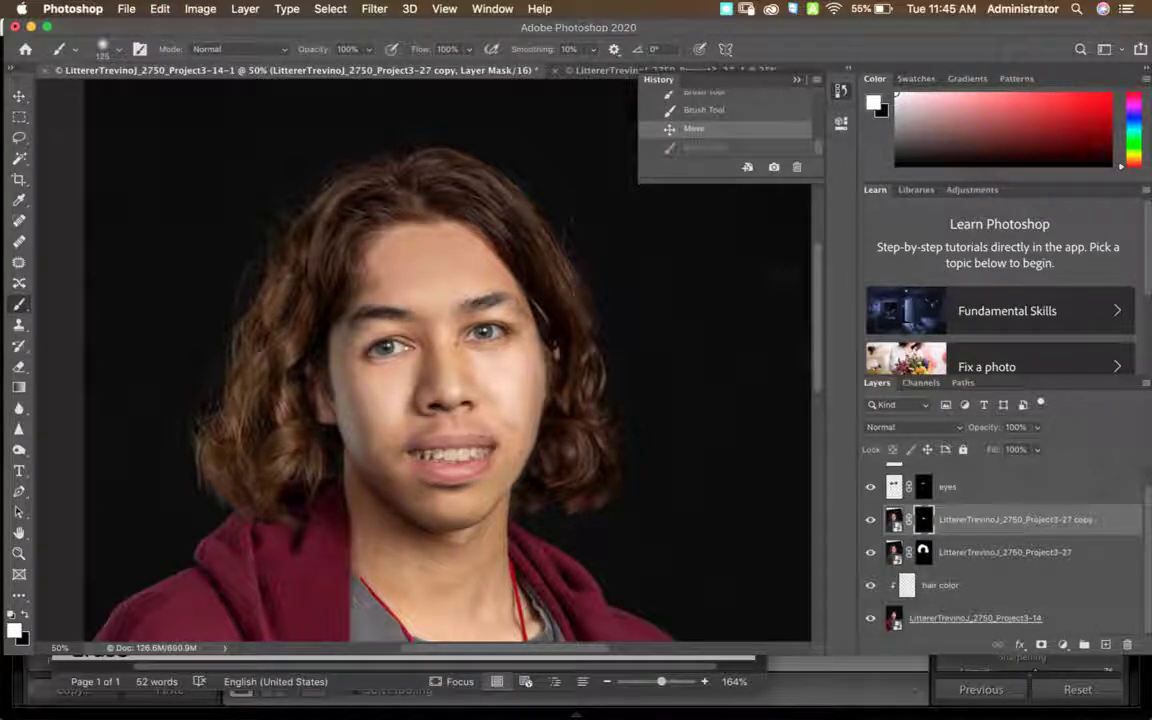
{"action": "left_click", "coordinate": [385, 440]}
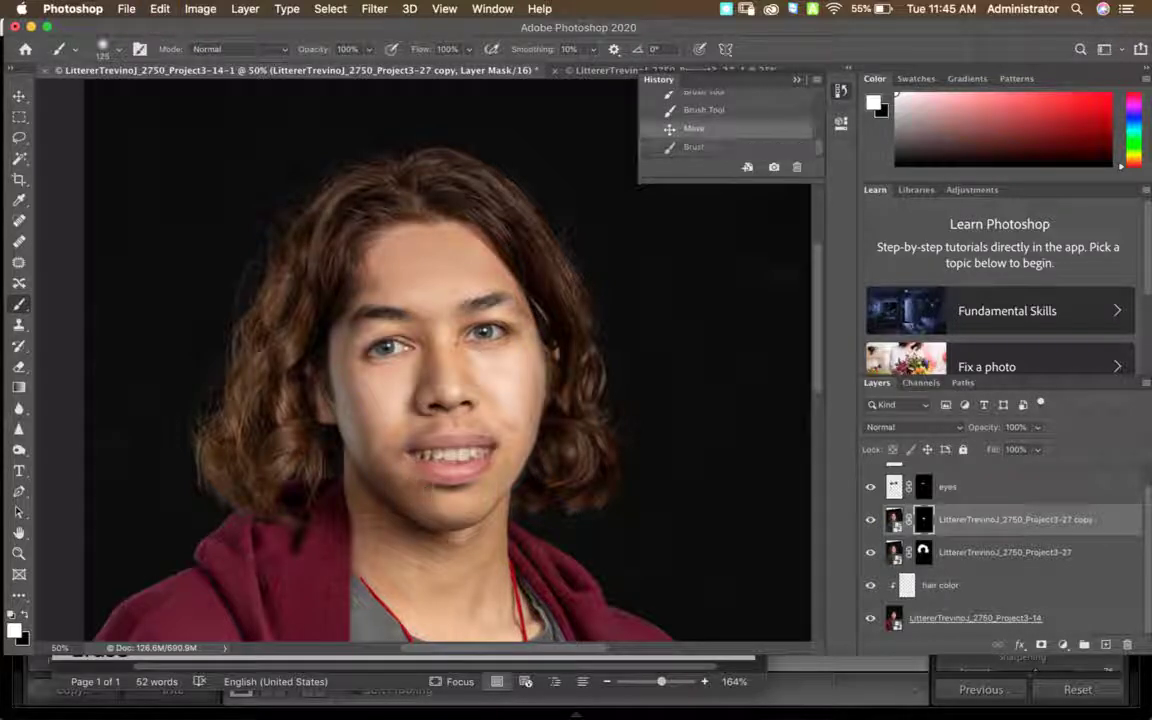
{"action": "key", "text": "super+z"}
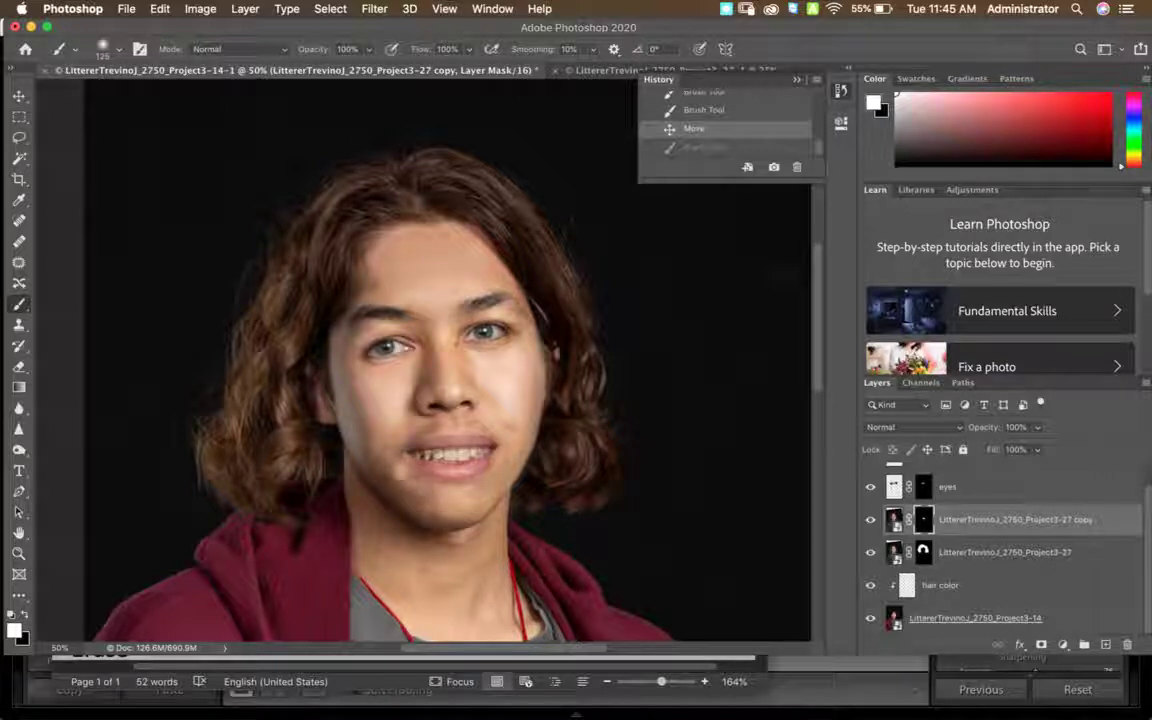
{"action": "left_click_drag", "start_coordinate": [372, 437], "coordinate": [404, 445]}
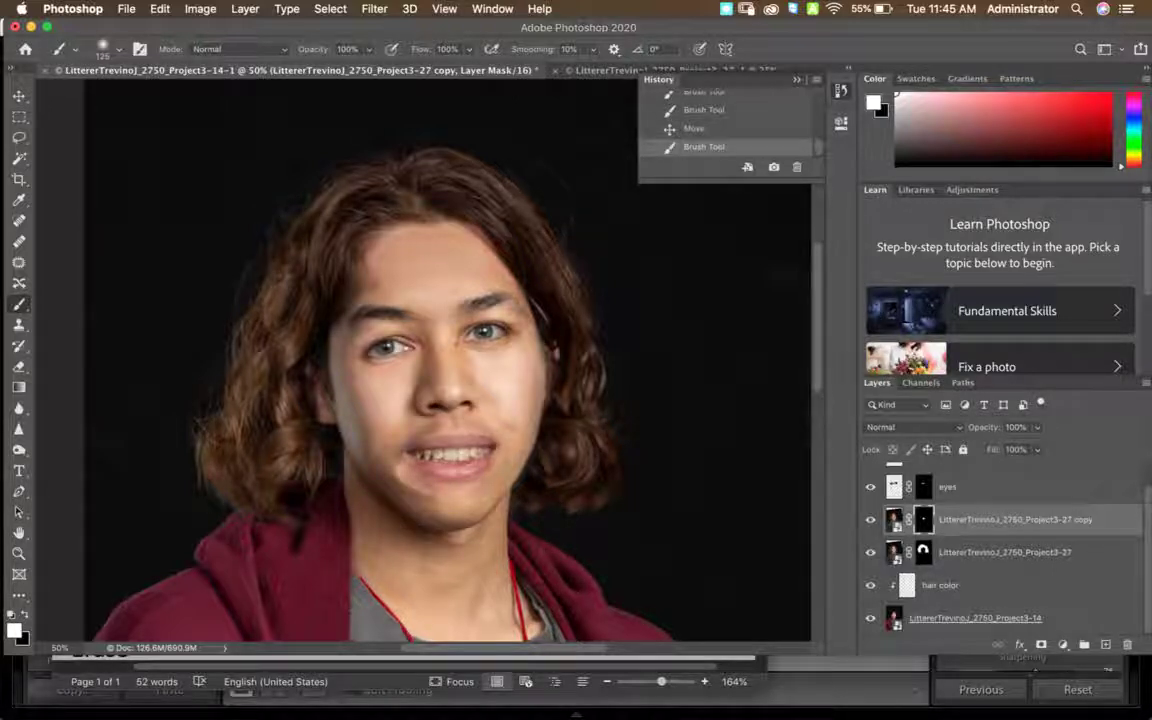
{"action": "key", "text": "x"}
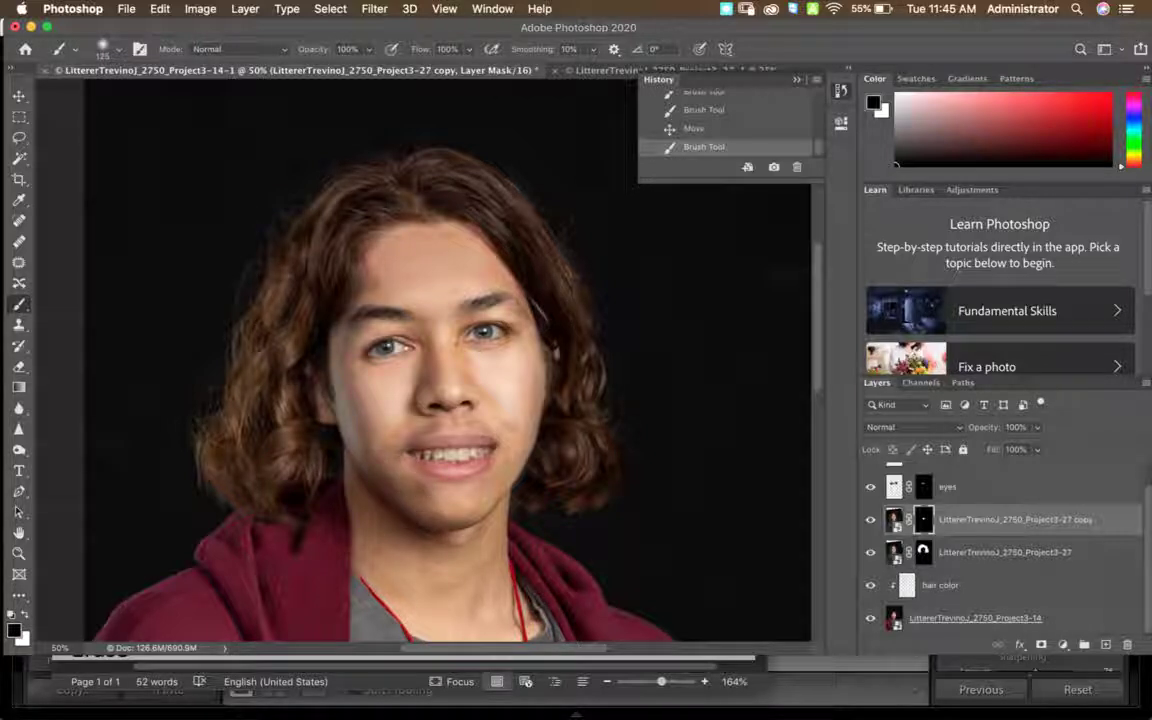
{"action": "left_click", "coordinate": [383, 463]}
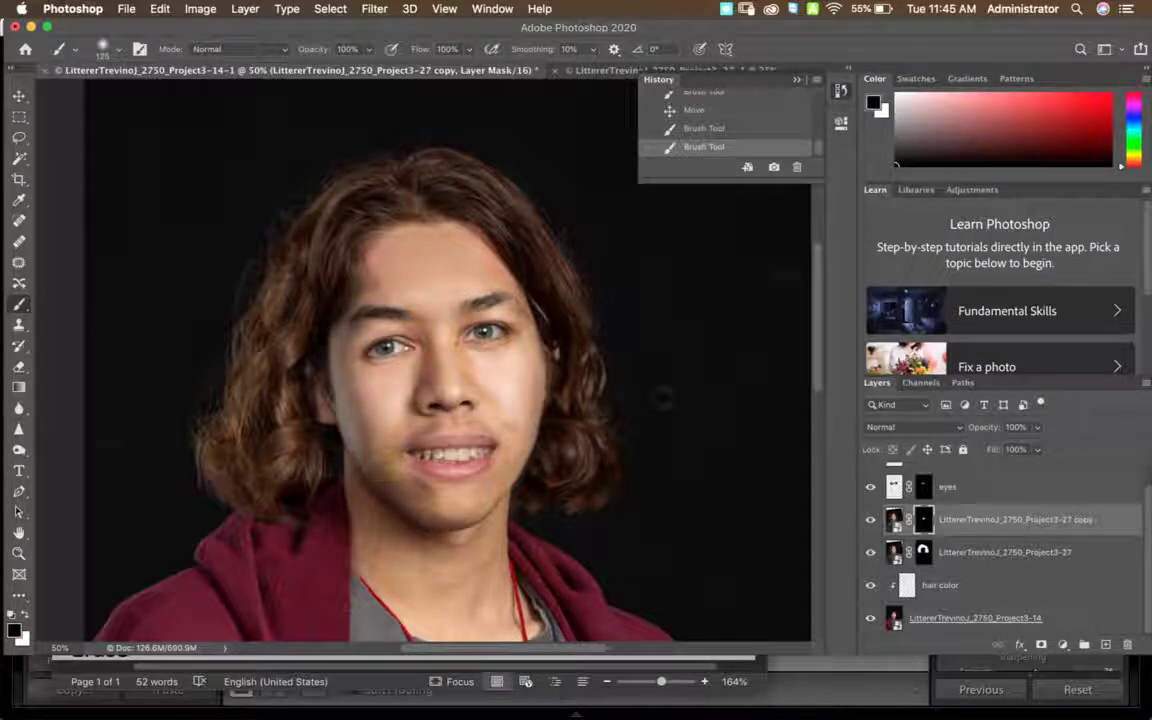
Select the skin tones layer at the top of the layer stack.
{"action": "scroll", "coordinate": [988, 497], "scroll_direction": "up", "scroll_amount": 1}
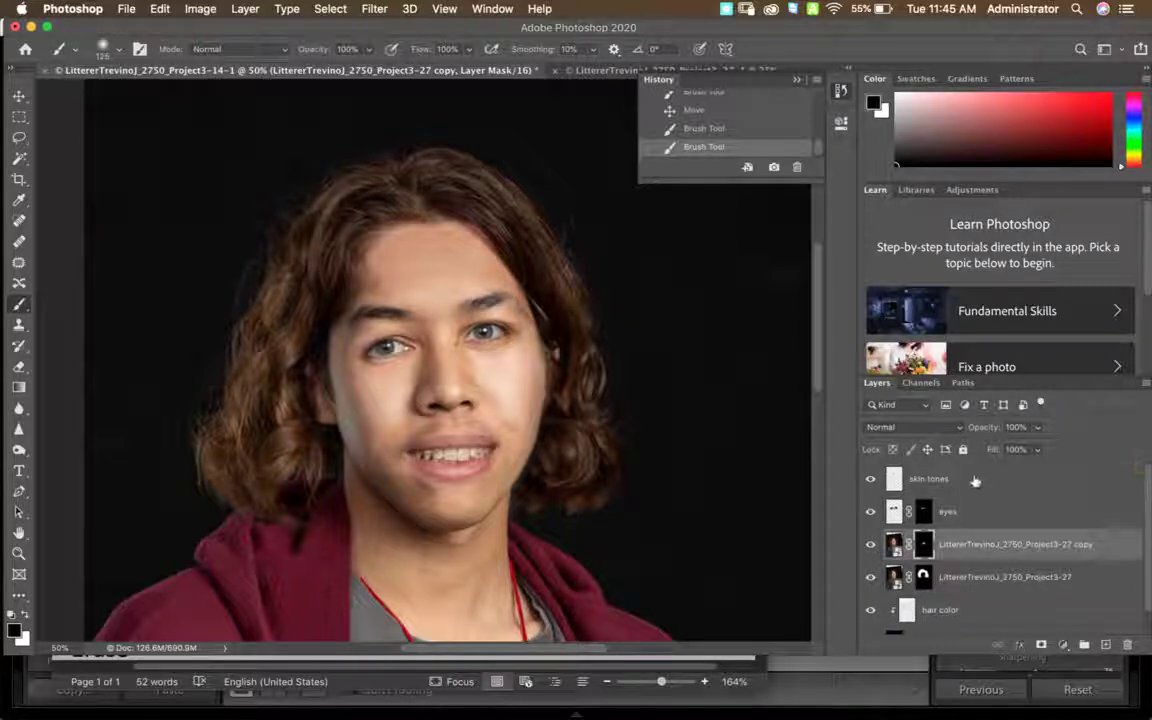
{"action": "left_click", "coordinate": [977, 479]}
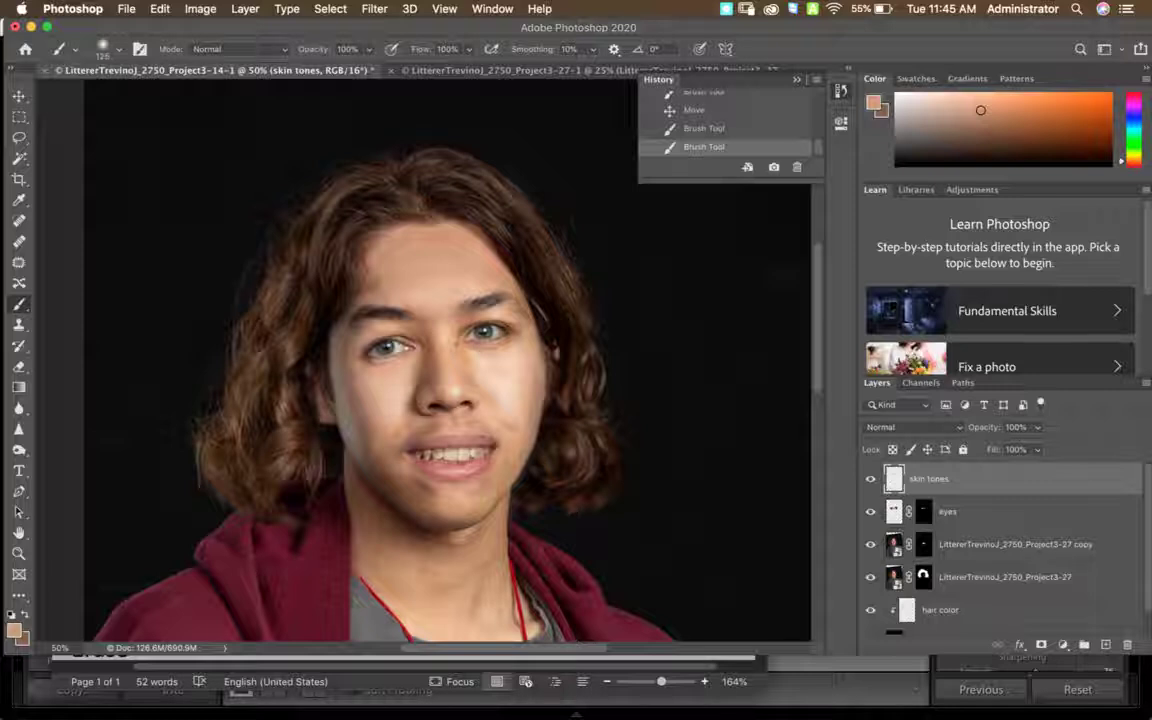
{"action": "key", "text": "super+minus"}
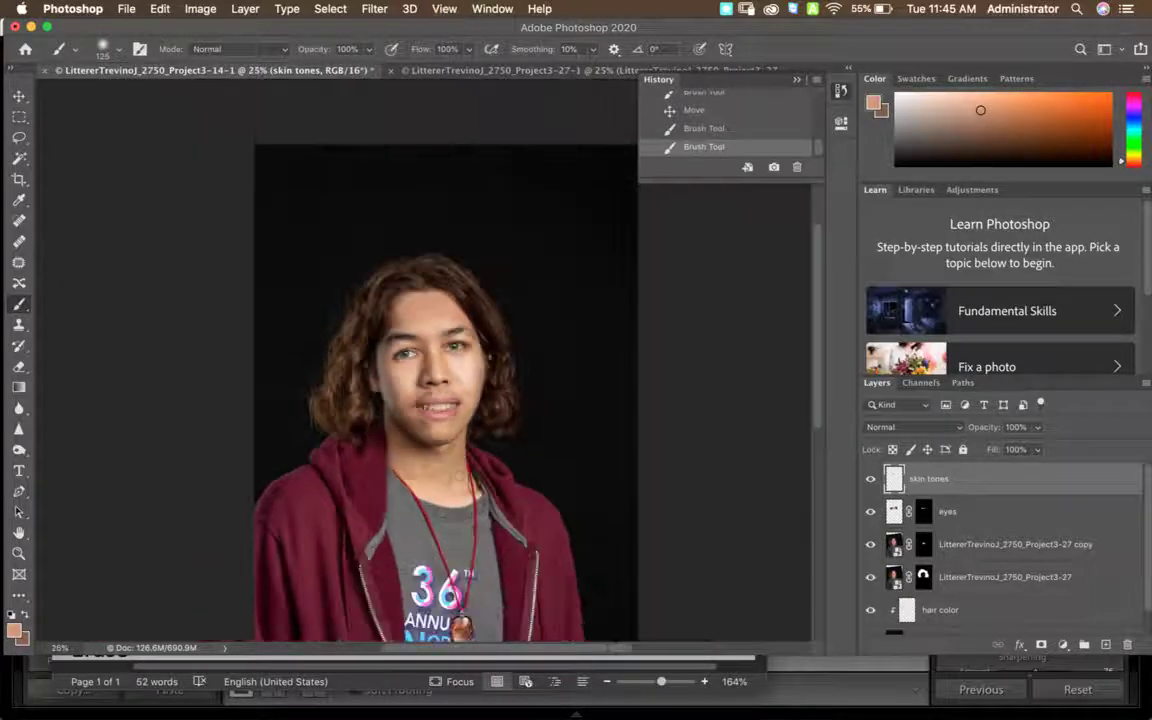
Switch to Word and add the note lines "Re-edit the filter" and "Does increase file size" below "Erase".
{"action": "mouse_move", "coordinate": [316, 702]}
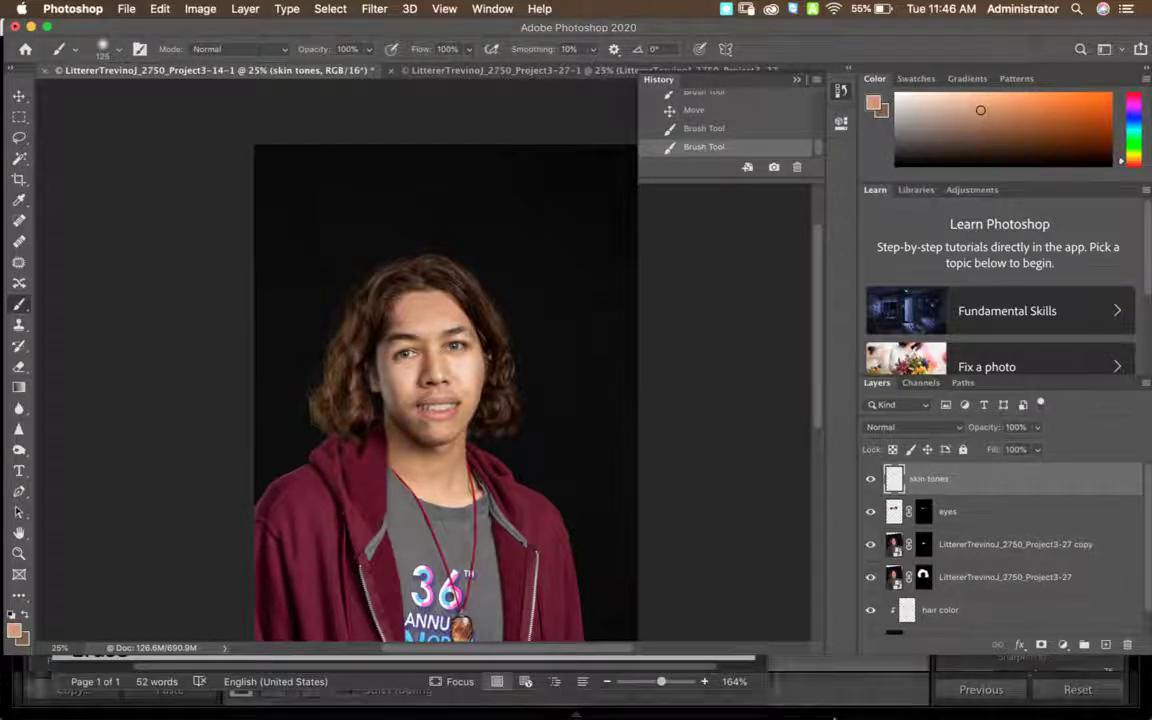
{"action": "mouse_move", "coordinate": [851, 708]}
{"action": "left_click", "coordinate": [916, 697]}
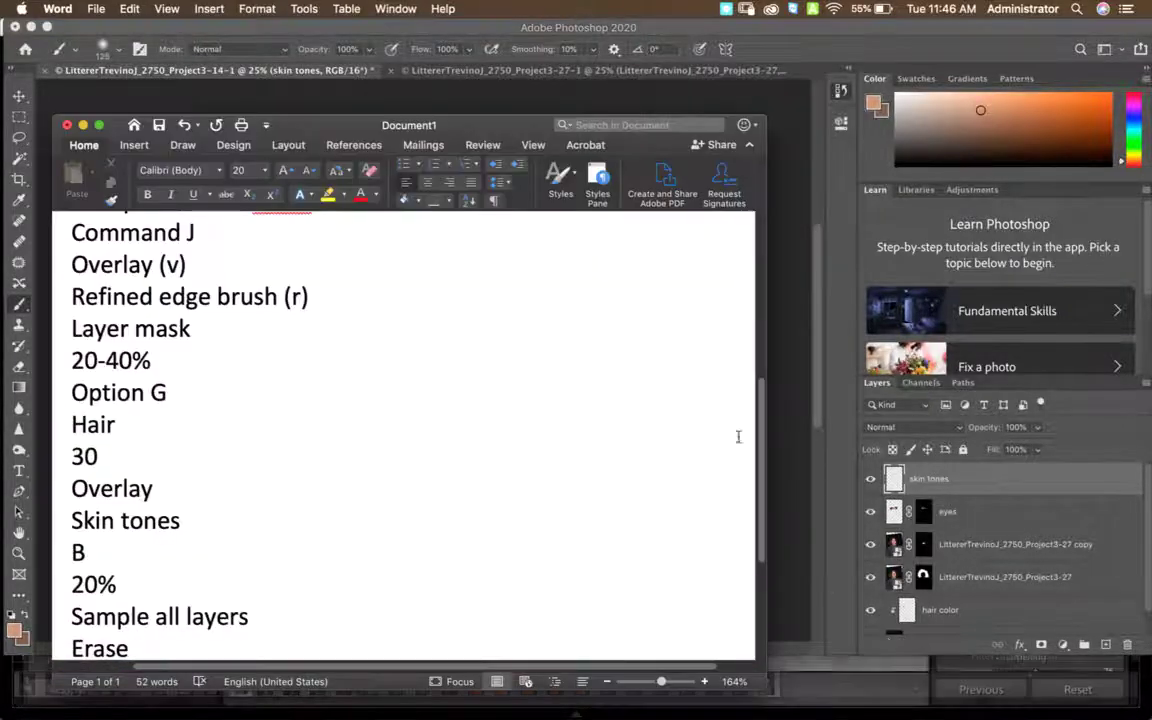
{"action": "key", "text": "Return"}
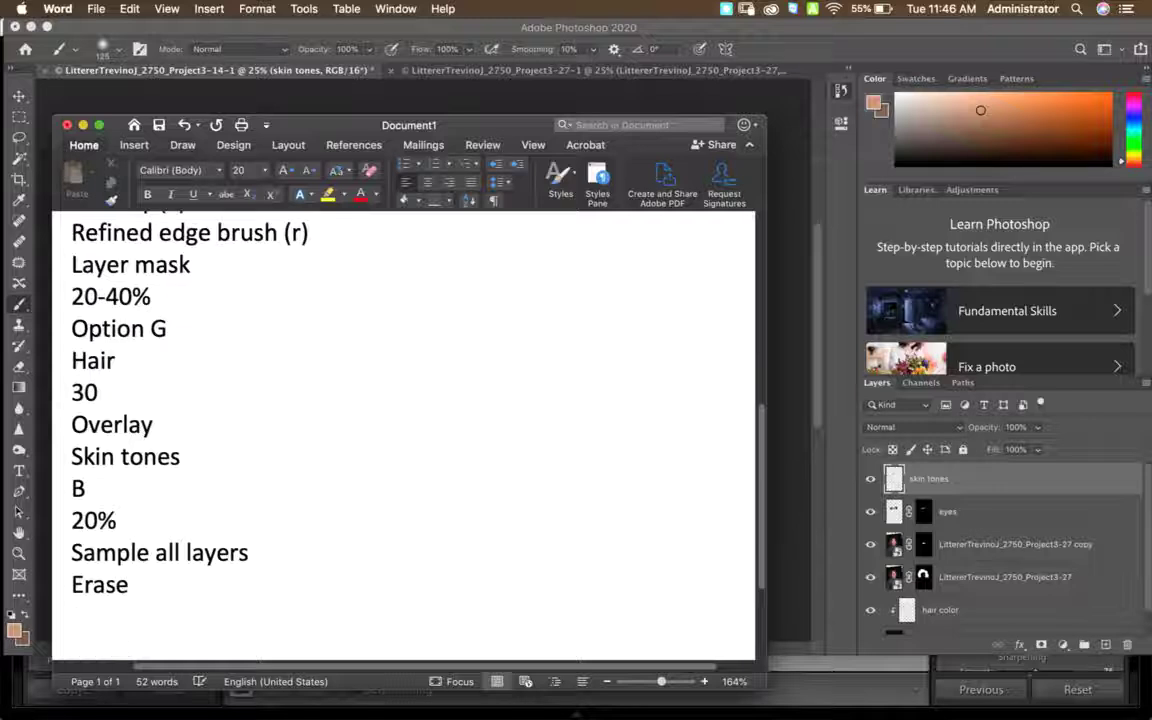
{"action": "type", "text": "Re"}
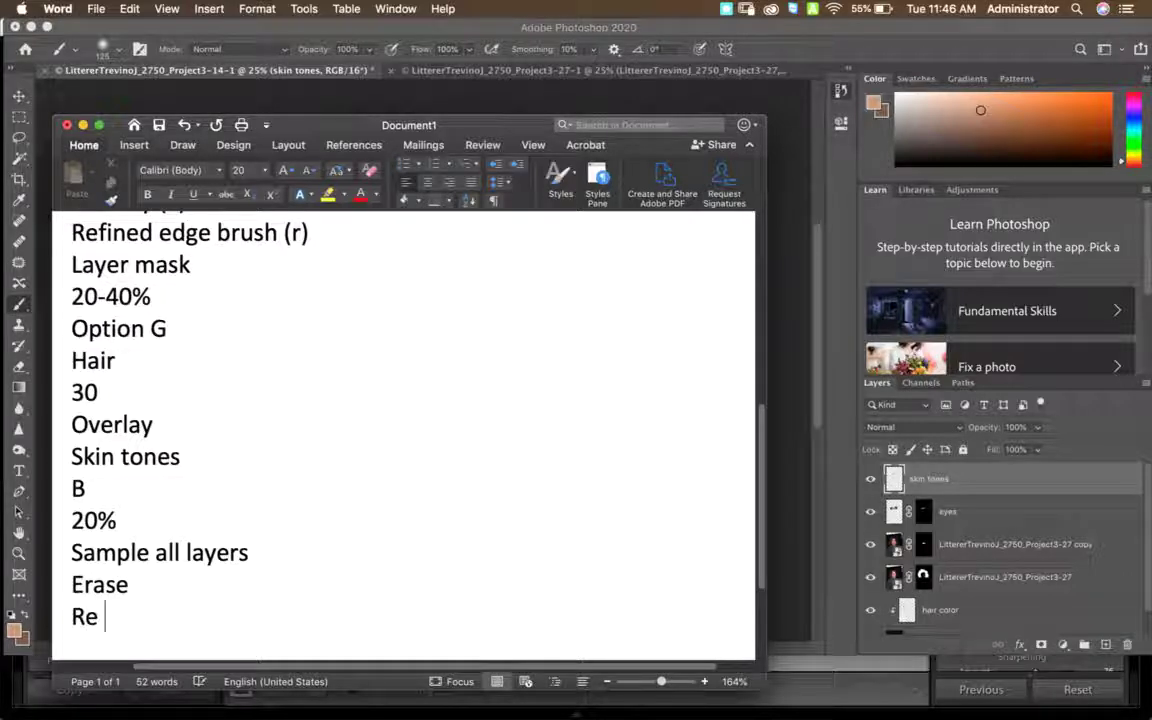
{"action": "type", "text": "-edit the filter"}
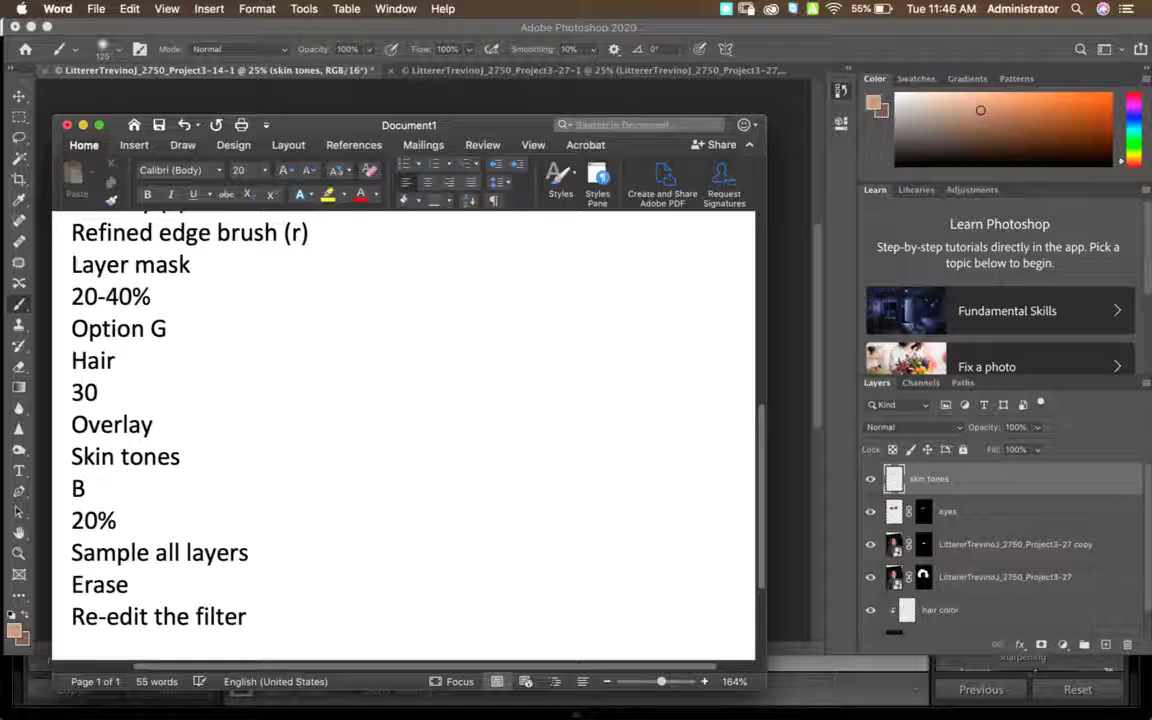
{"action": "key", "text": "Return"}
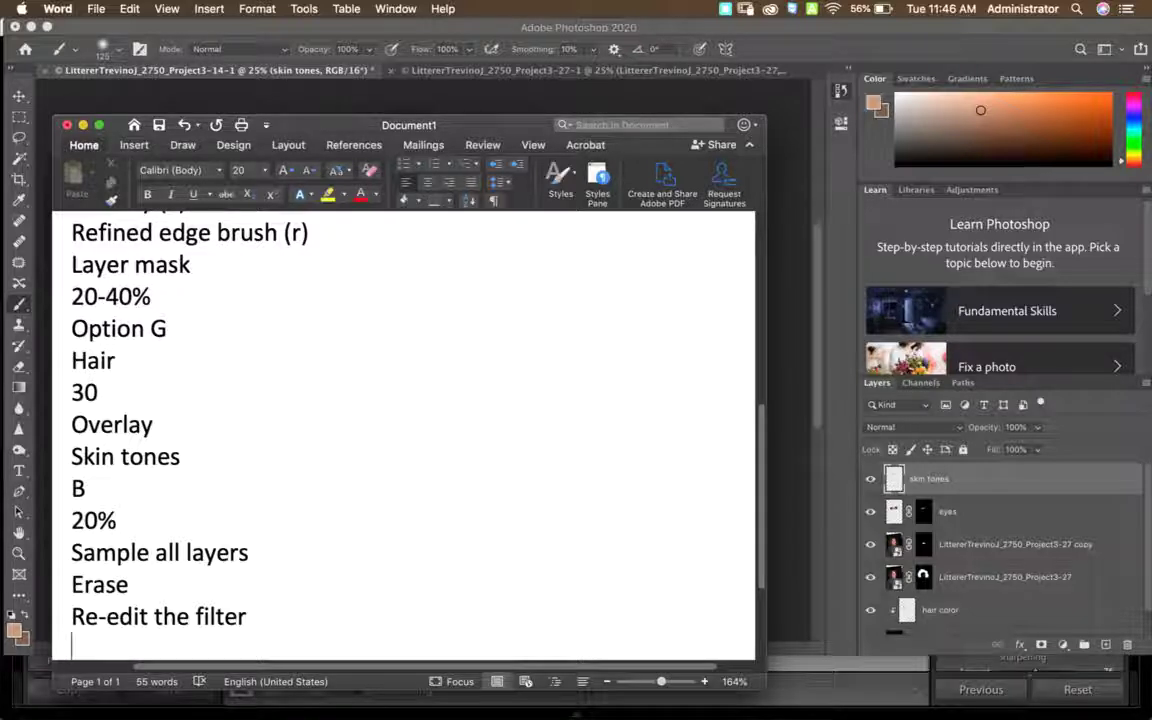
{"action": "type", "text": "Does "}
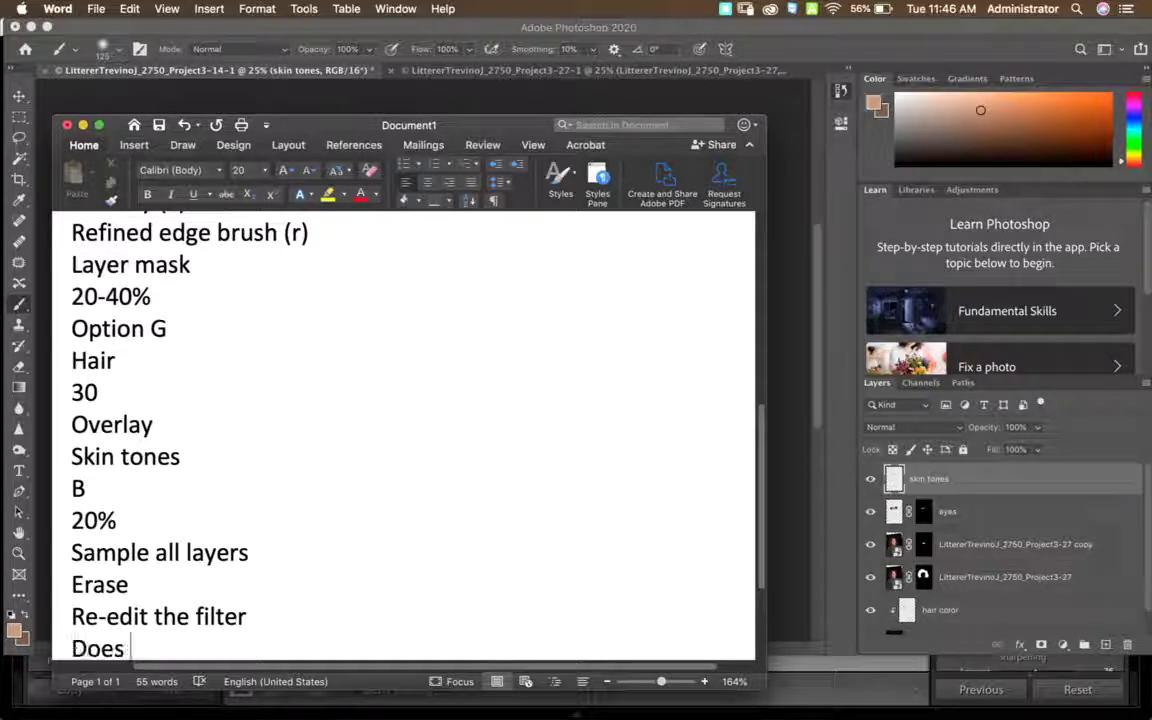
{"action": "type", "text": "increas"}
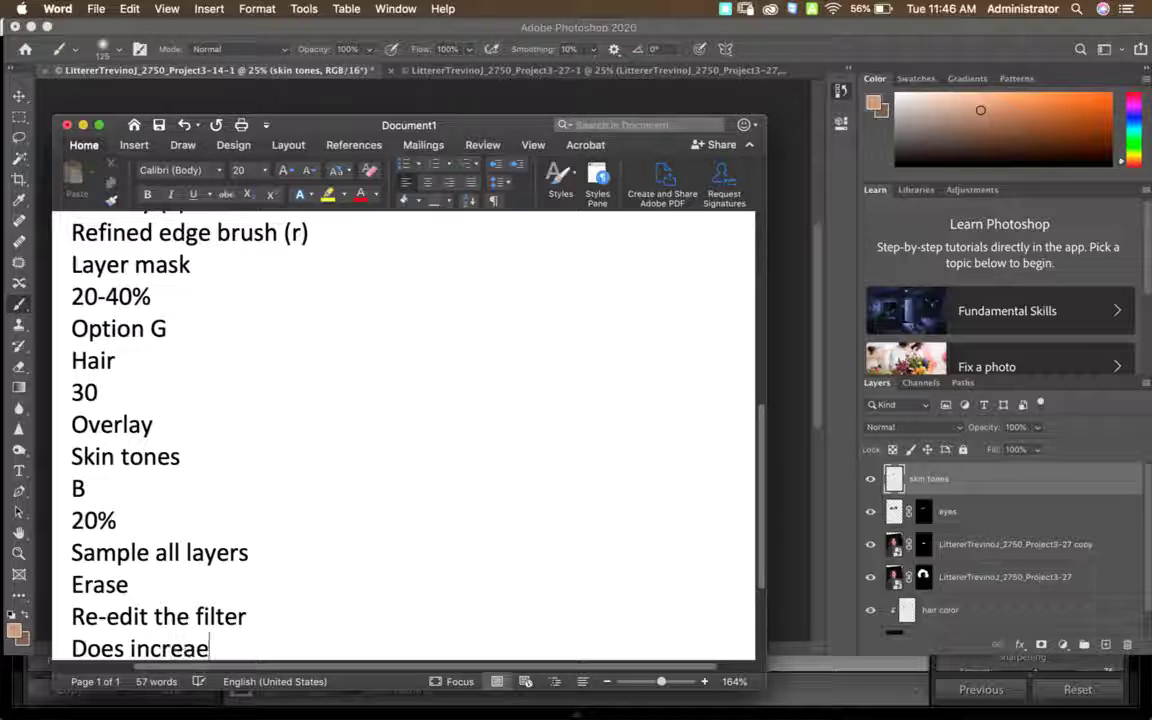
{"action": "type", "text": "e file size"}
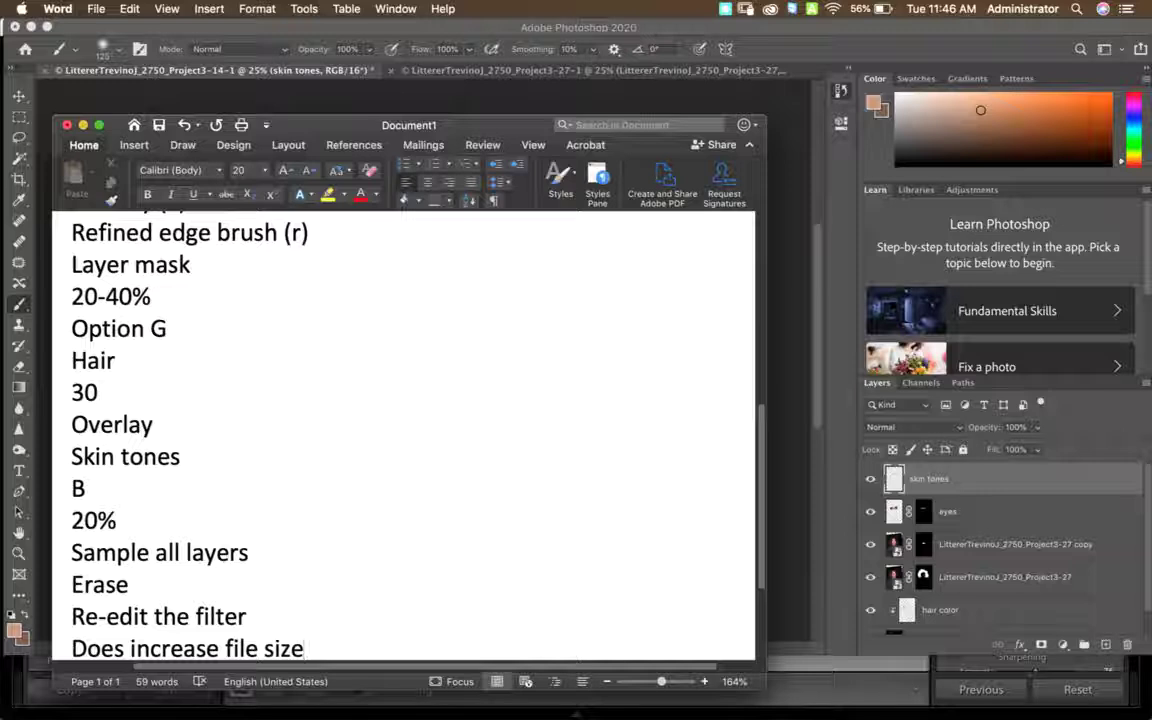
Add the note line "Command shift option E" at the end of the list.
{"action": "key", "text": "Return"}
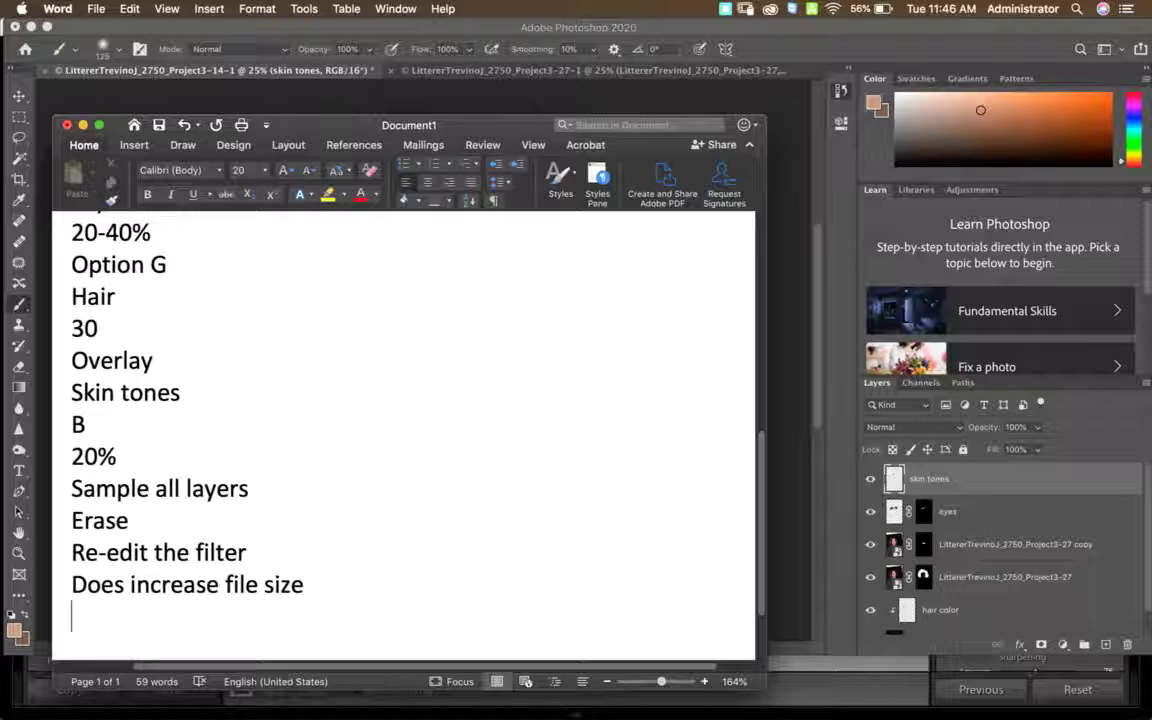
{"action": "type", "text": "C"}
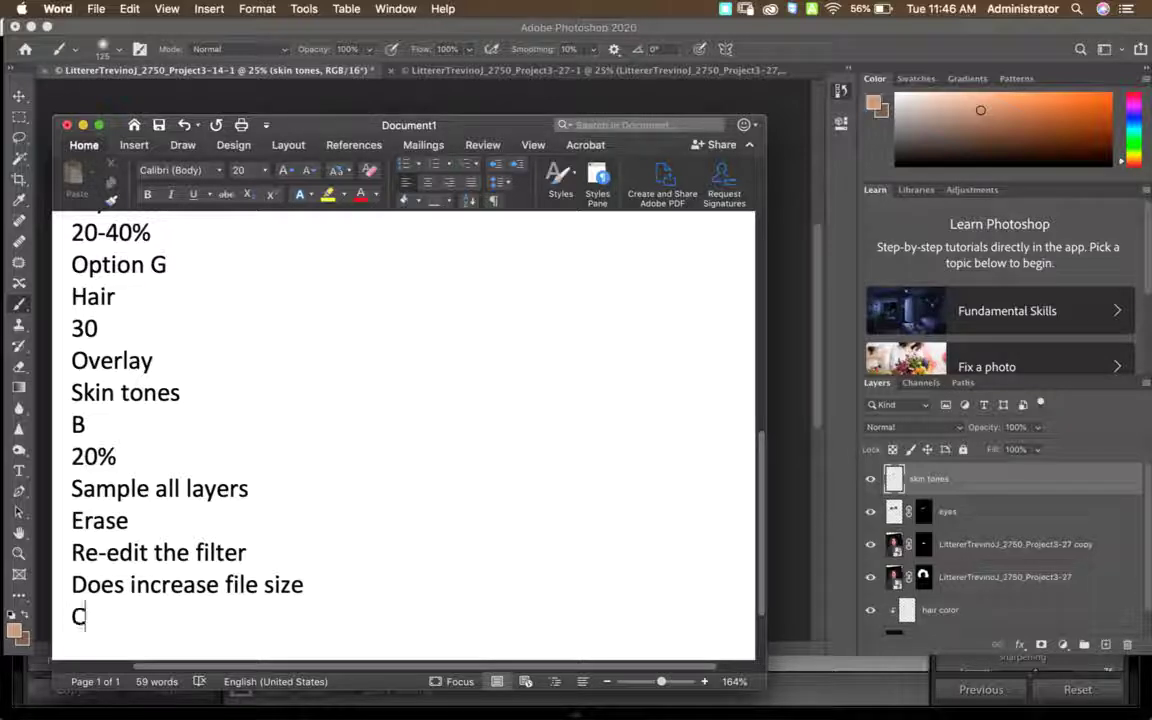
{"action": "type", "text": "ommand shift "}
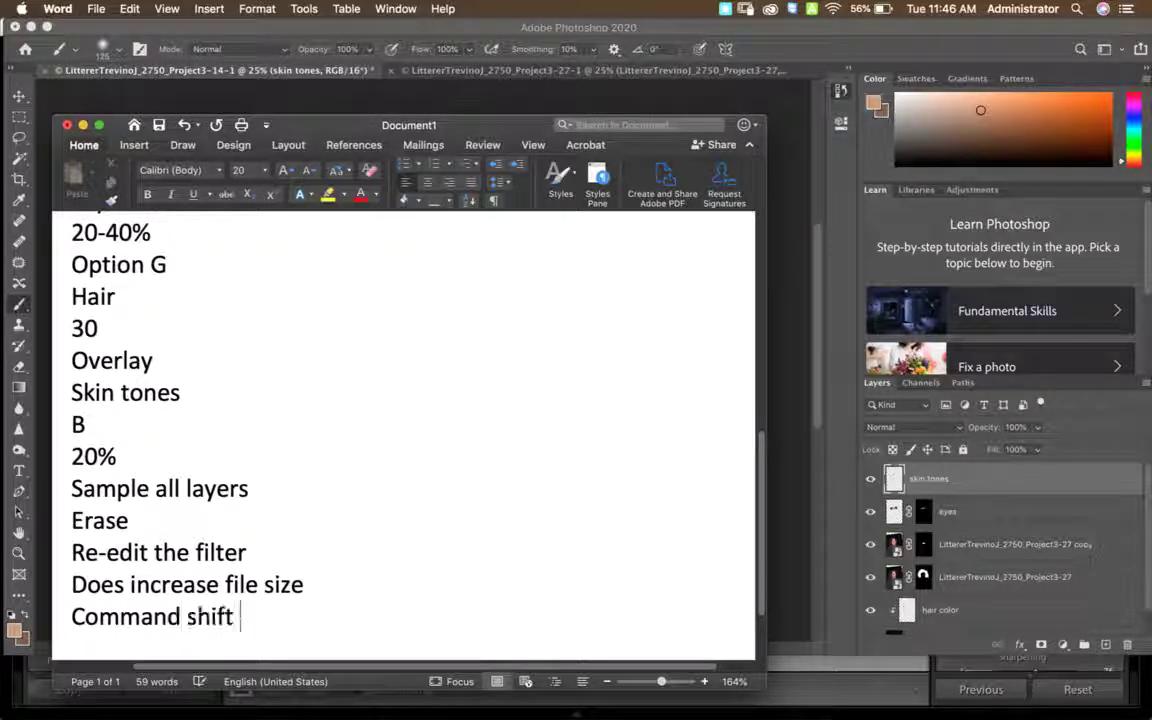
{"action": "type", "text": "option E"}
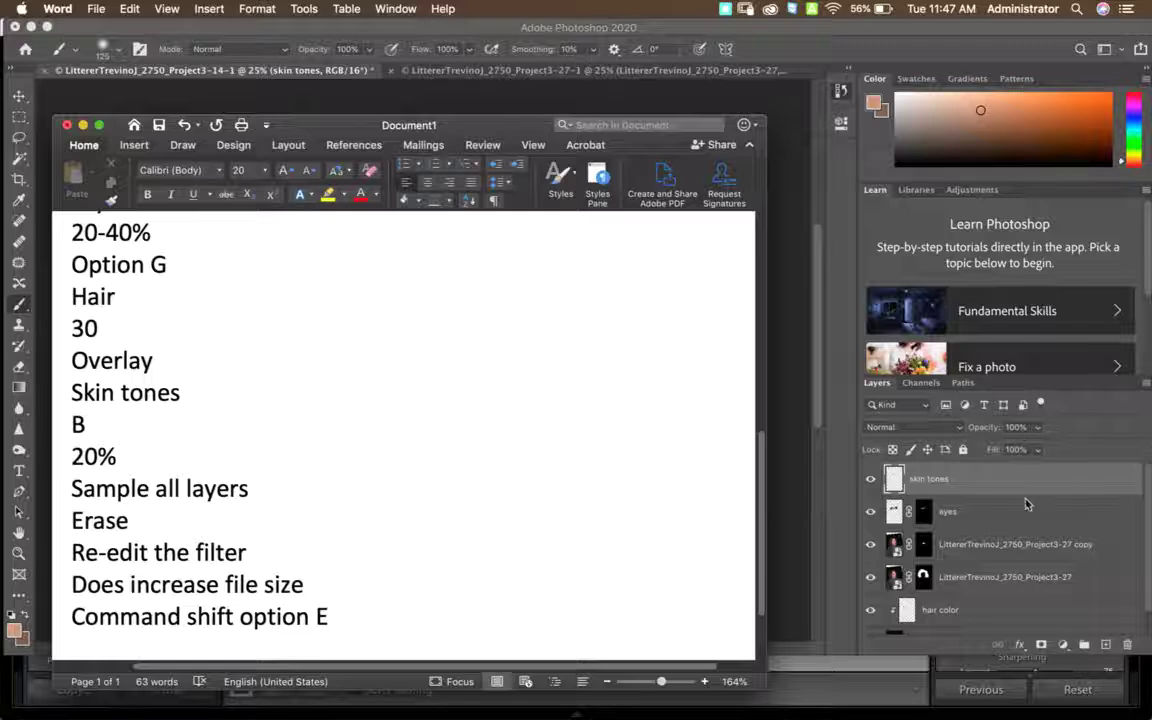
Switch back to Photoshop, stamp all visible layers into a new layer above skin tones, and name it Sharpen.
{"action": "left_click", "coordinate": [922, 448]}
{"action": "mouse_move", "coordinate": [1025, 505]}
{"action": "left_mouse_down"}
{"action": "mouse_move", "coordinate": [1035, 493]}
{"action": "mouse_move", "coordinate": [1029, 501]}
{"action": "left_mouse_up"}
{"action": "key", "text": "super+alt+shift+e"}
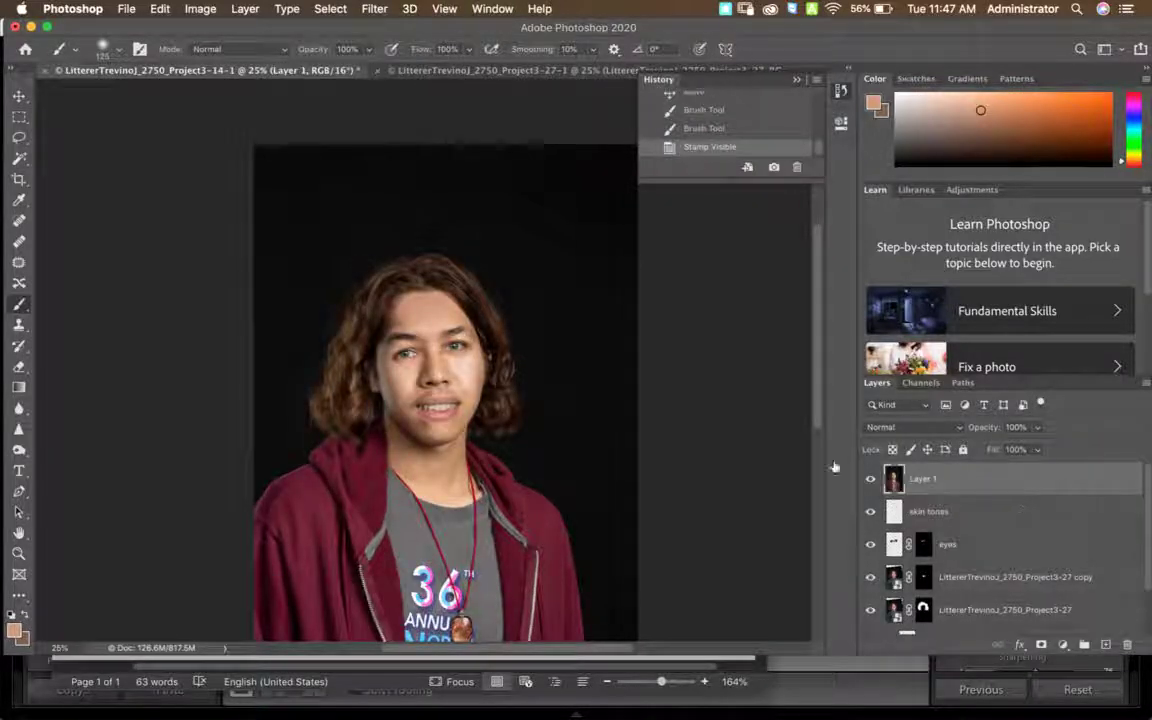
{"action": "double_click", "coordinate": [922, 480]}
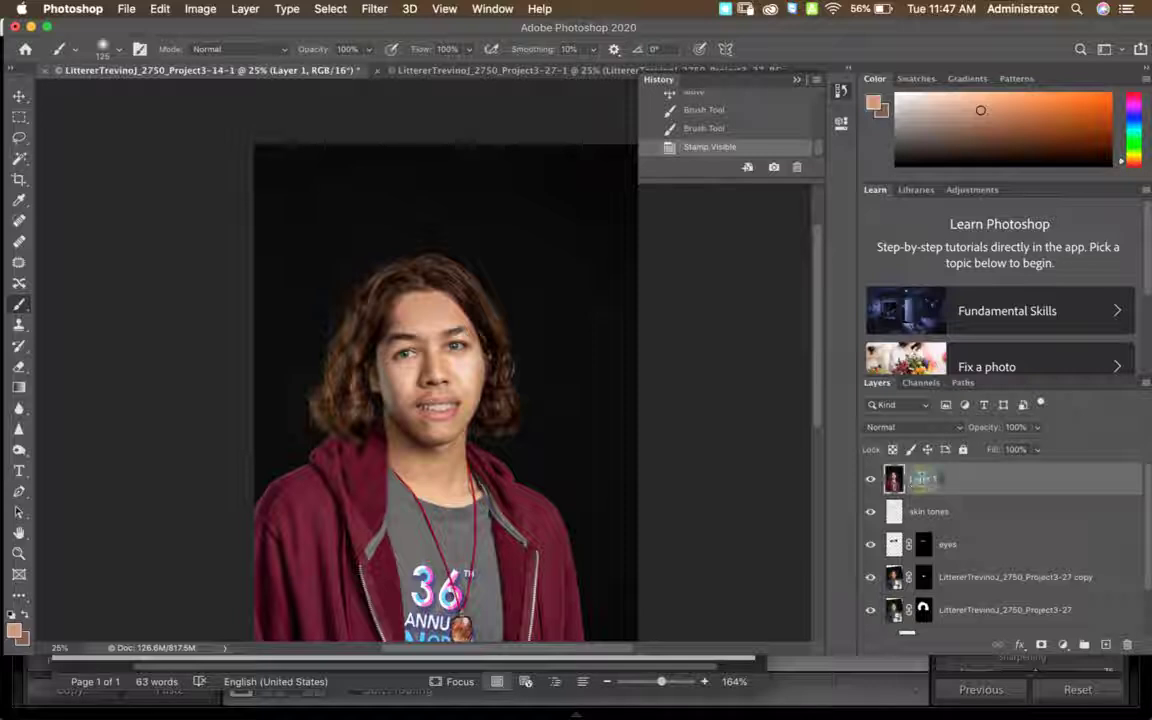
{"action": "type", "text": "Sharpe"}
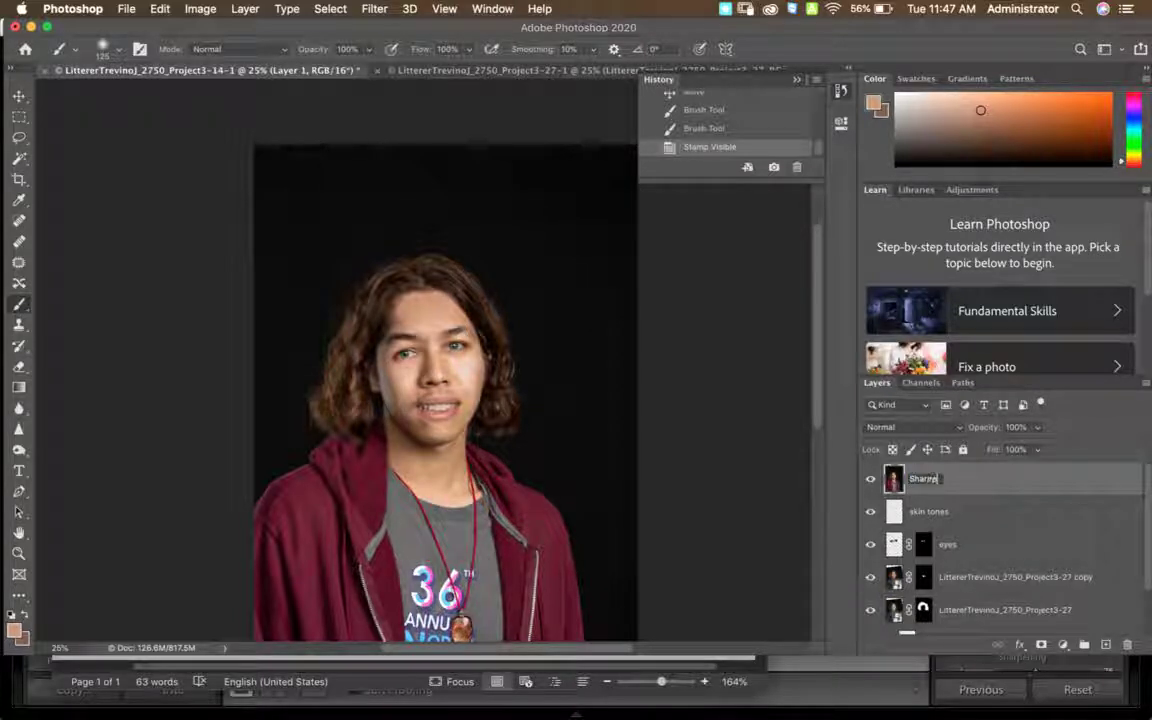
{"action": "type", "text": "n"}
{"action": "key", "text": "Return"}
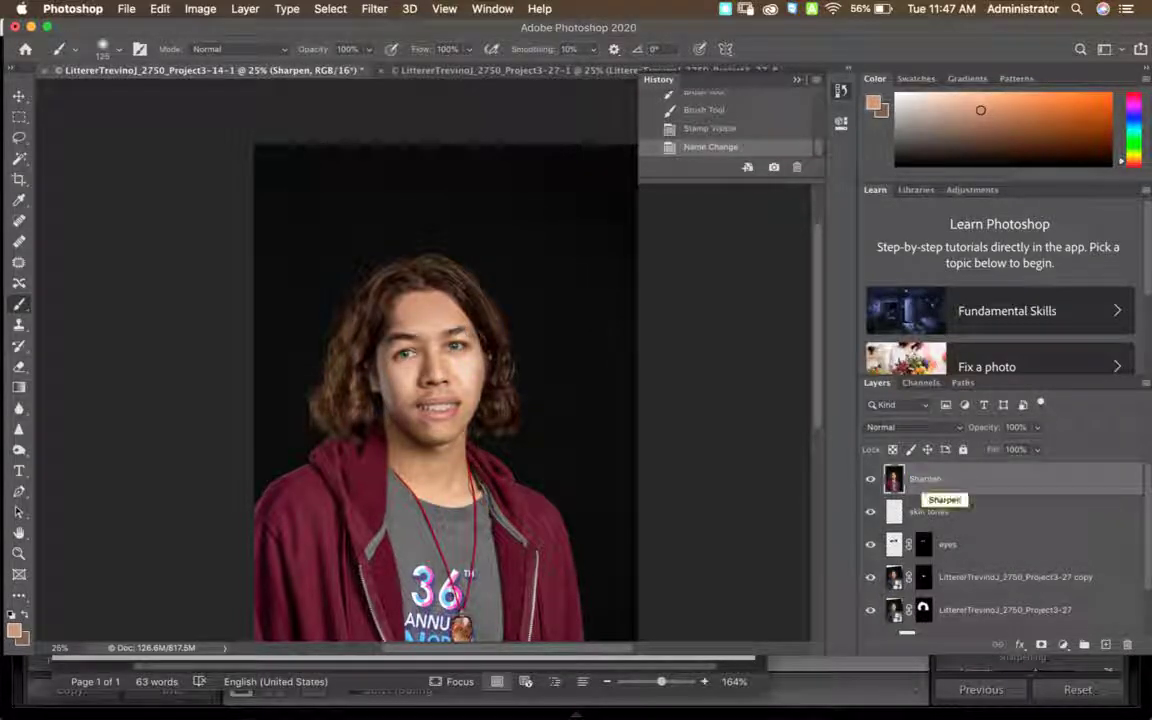
Convert the Sharpen layer for Smart Filters, turning off future display of the conversion notice.
{"action": "left_click", "coordinate": [374, 8]}
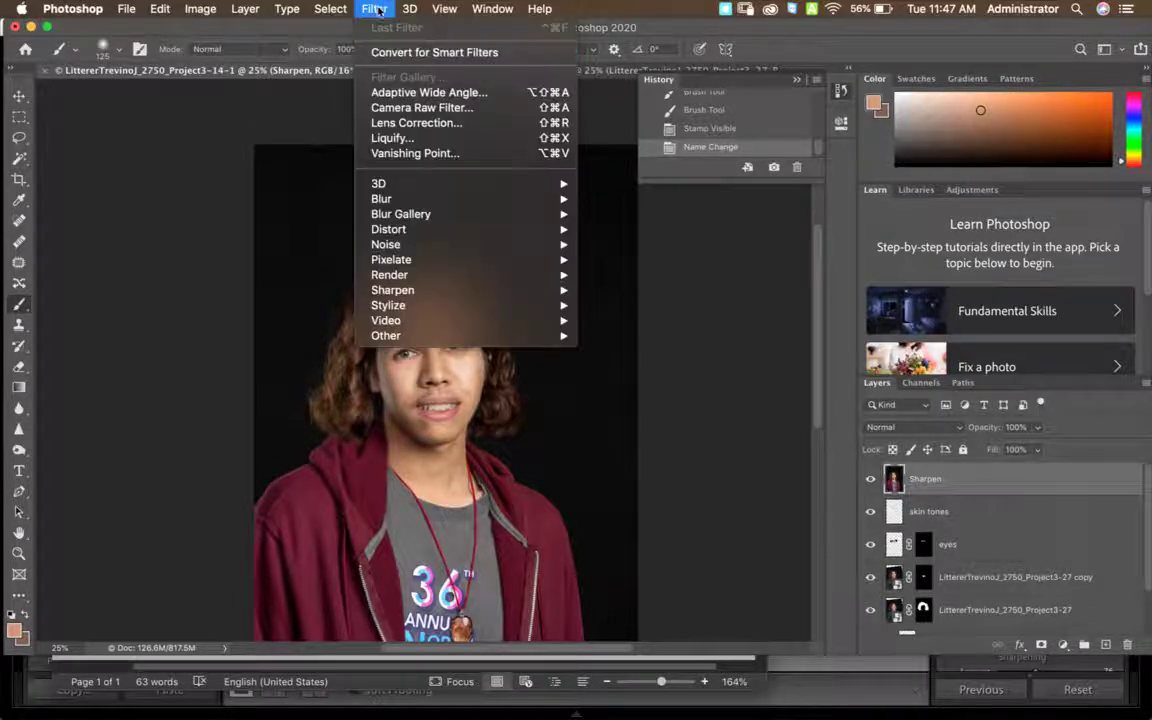
{"action": "left_click", "coordinate": [402, 56]}
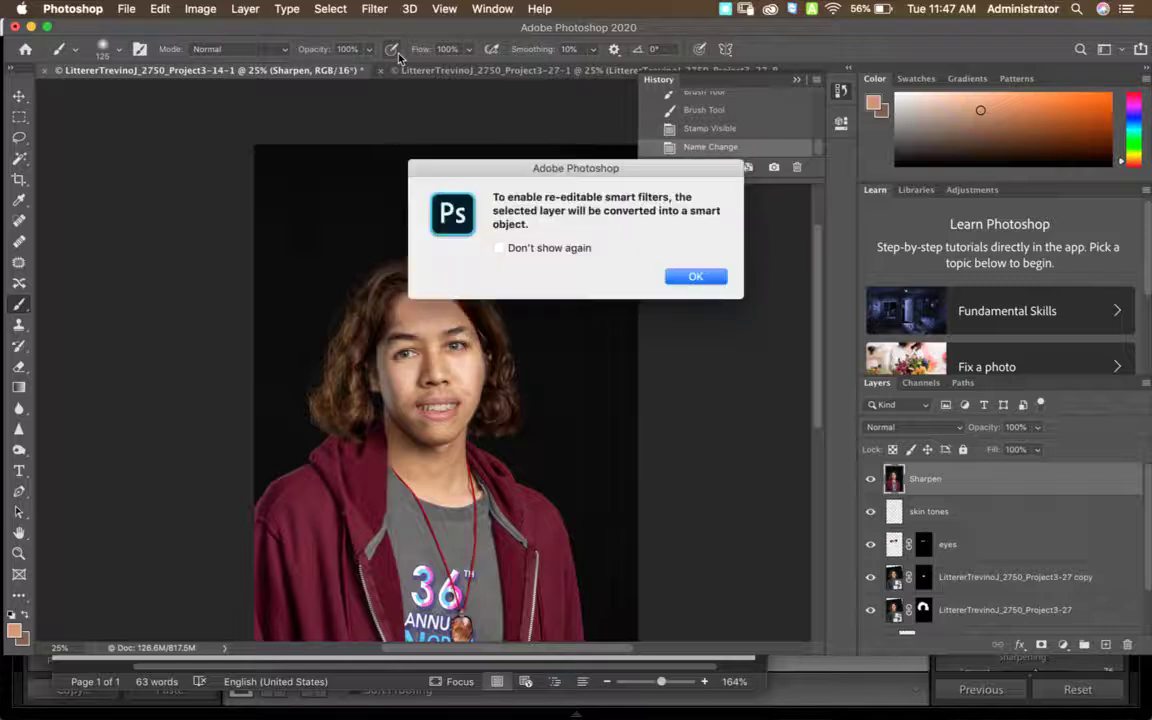
{"action": "left_click", "coordinate": [531, 252]}
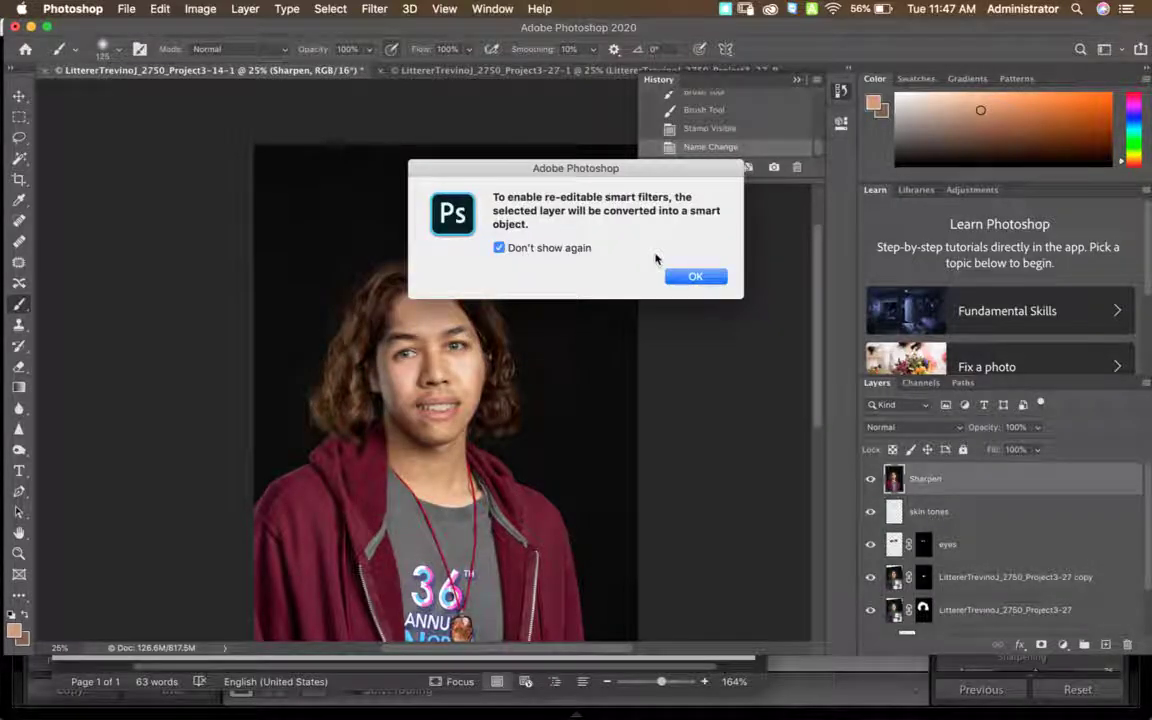
{"action": "left_click", "coordinate": [694, 279]}
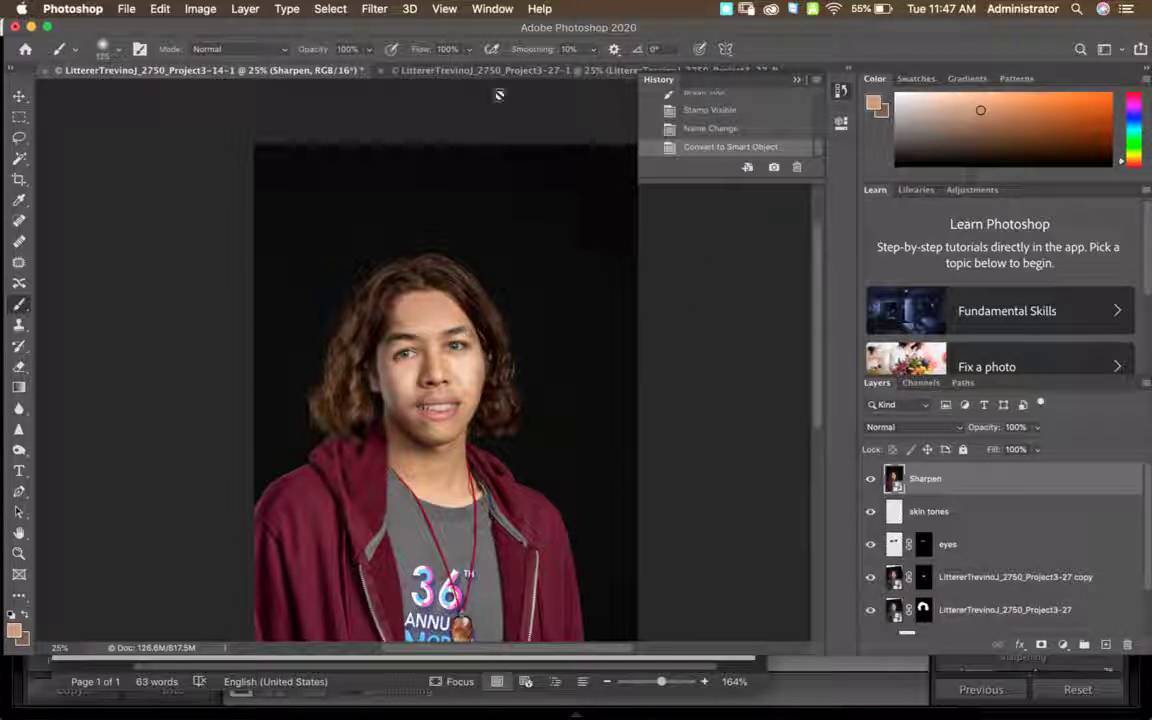
Open the Unsharp Mask filter for the Sharpen smart object.
{"action": "left_click", "coordinate": [372, 9]}
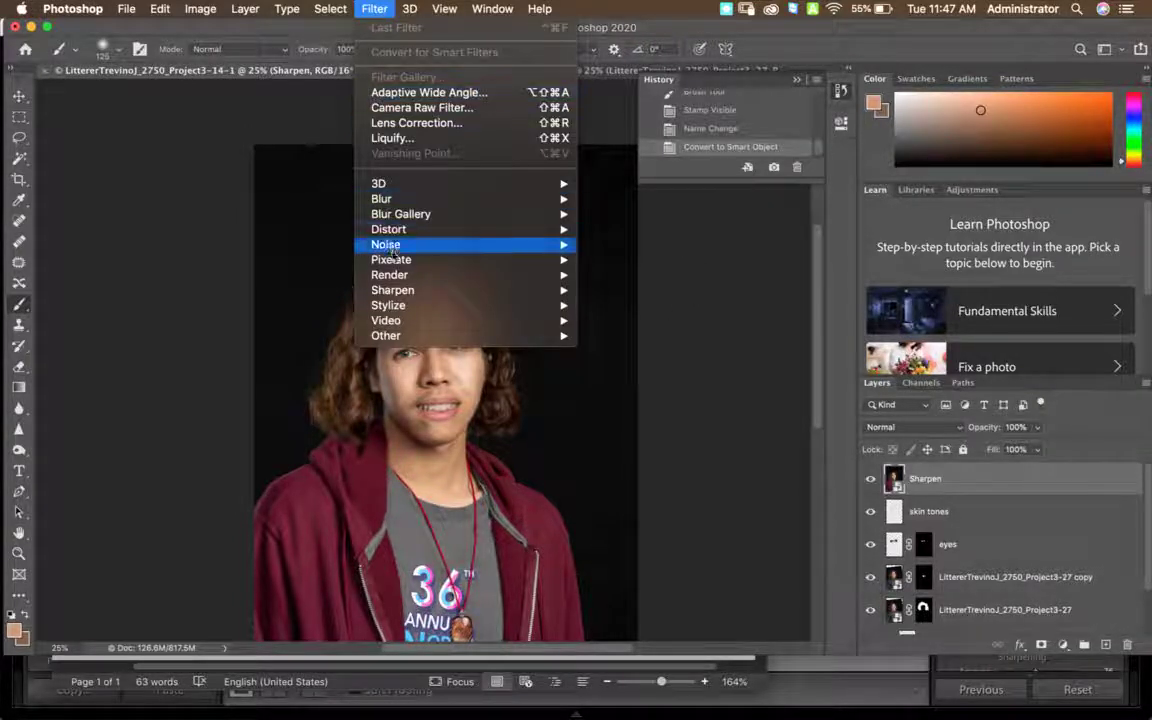
{"action": "mouse_move", "coordinate": [395, 290]}
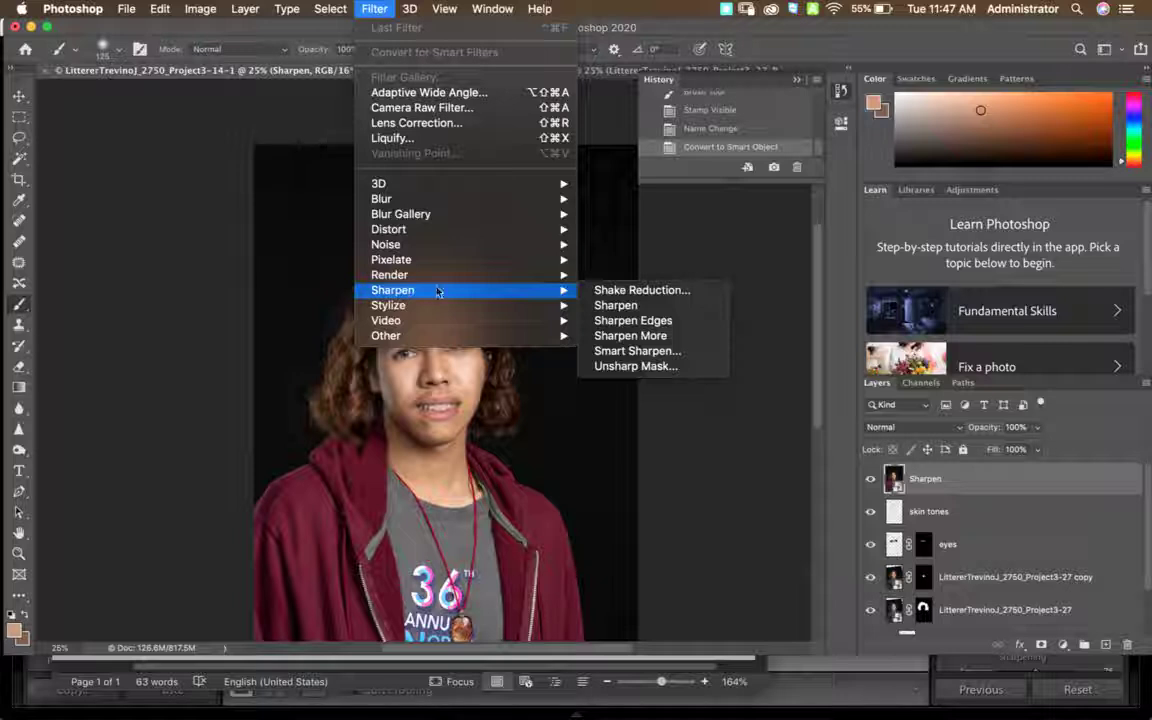
{"action": "left_click", "coordinate": [627, 367]}
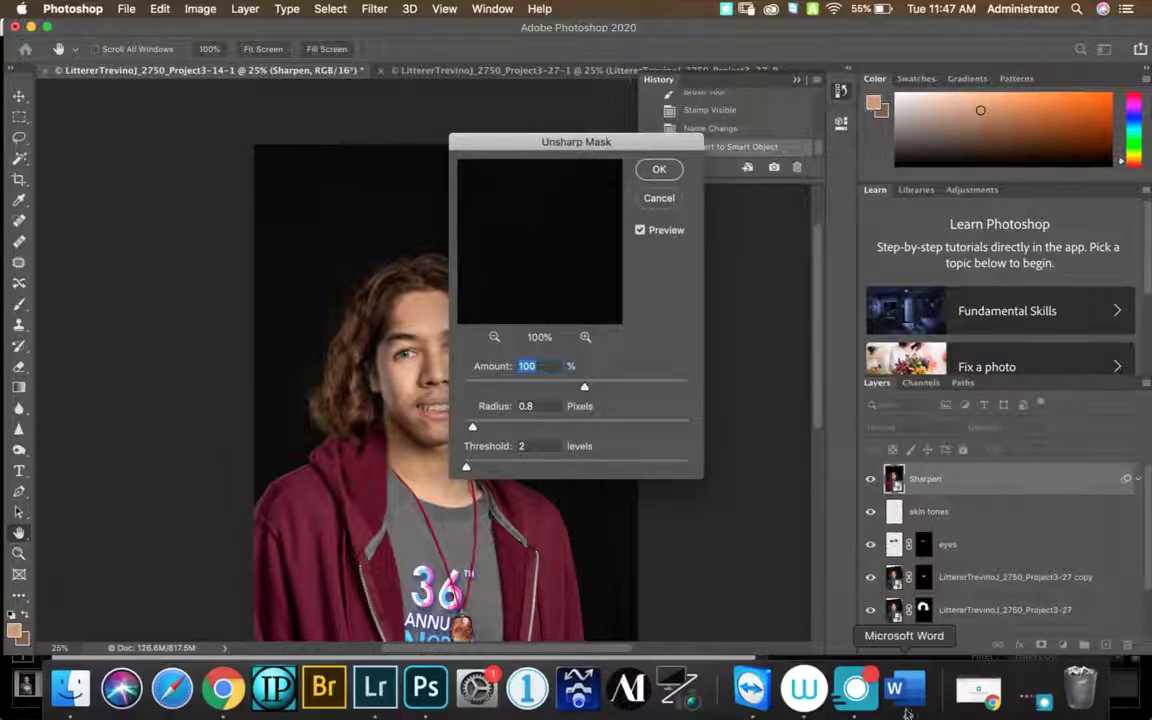
Switch to the Word notes and add the line "Unsharp Mask" at the end of the list.
{"action": "left_click", "coordinate": [895, 695]}
{"action": "key", "text": "Return"}
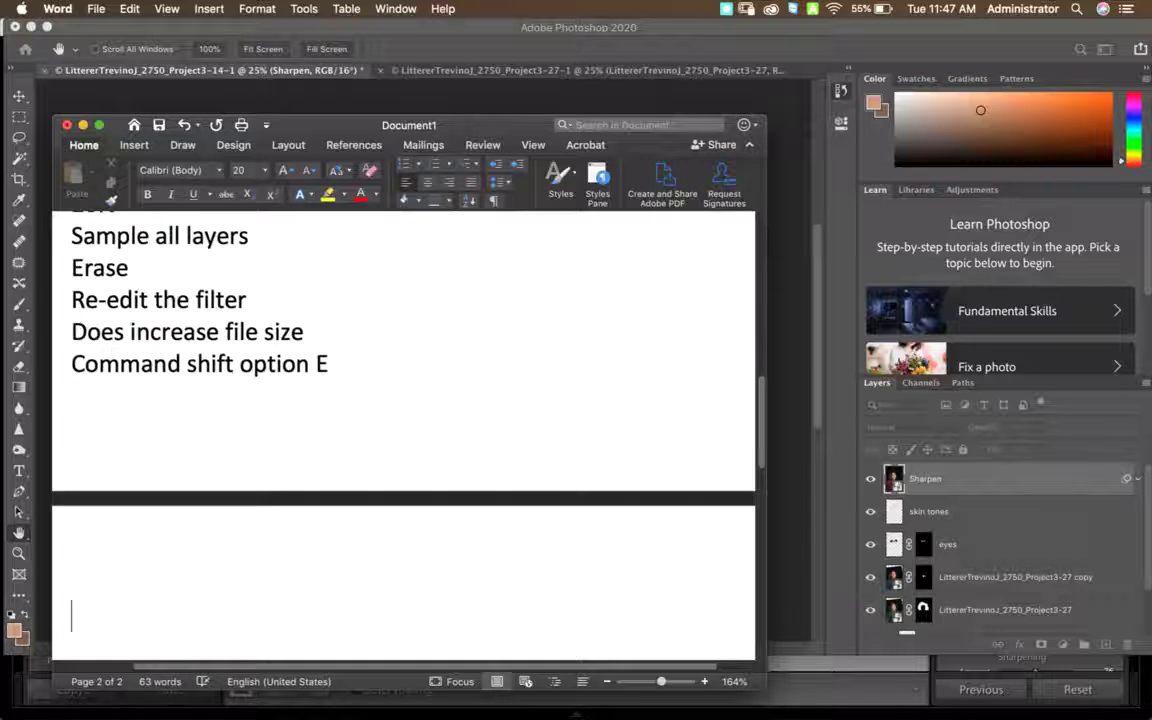
{"action": "type", "text": "Unsh"}
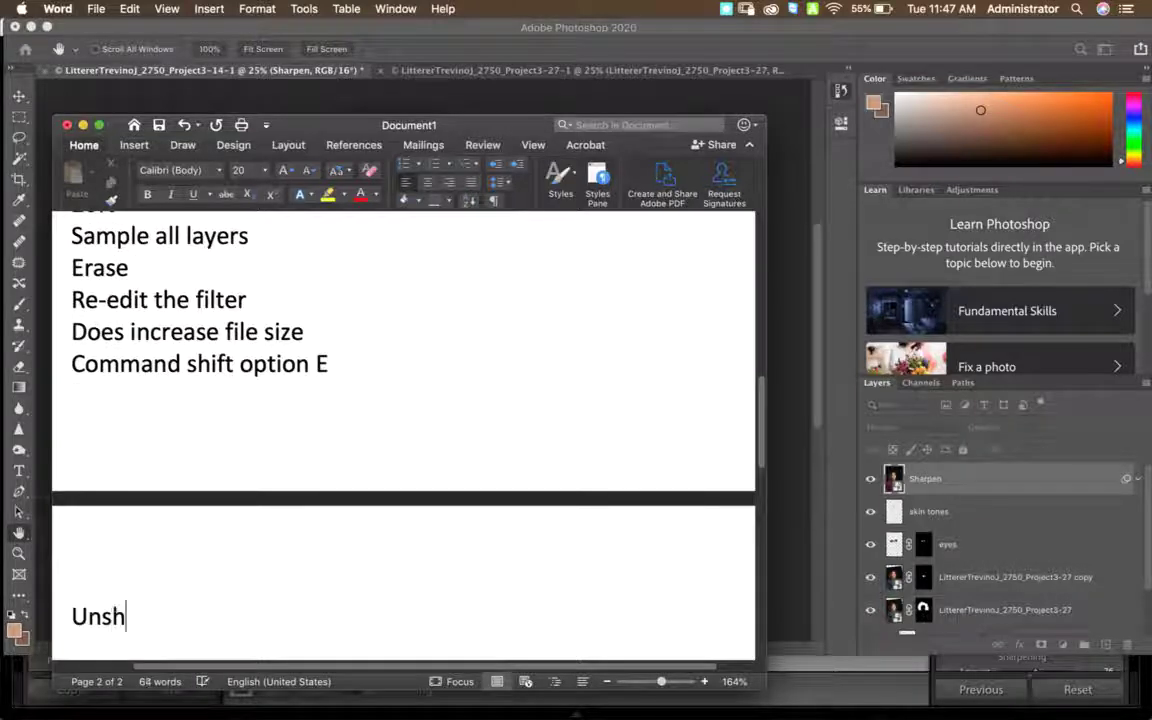
{"action": "type", "text": "arp Mask"}
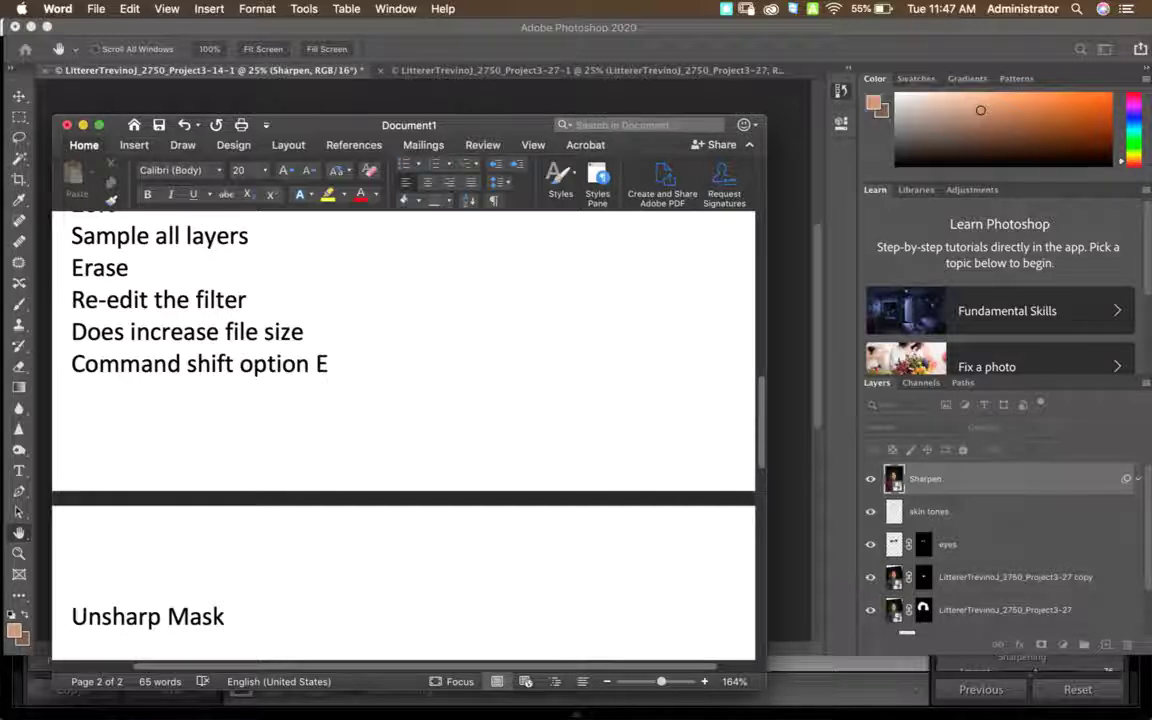
Add the amount range "100-120%" on the line below Unsharp Mask in the notes.
{"action": "type", "text": "100-"}
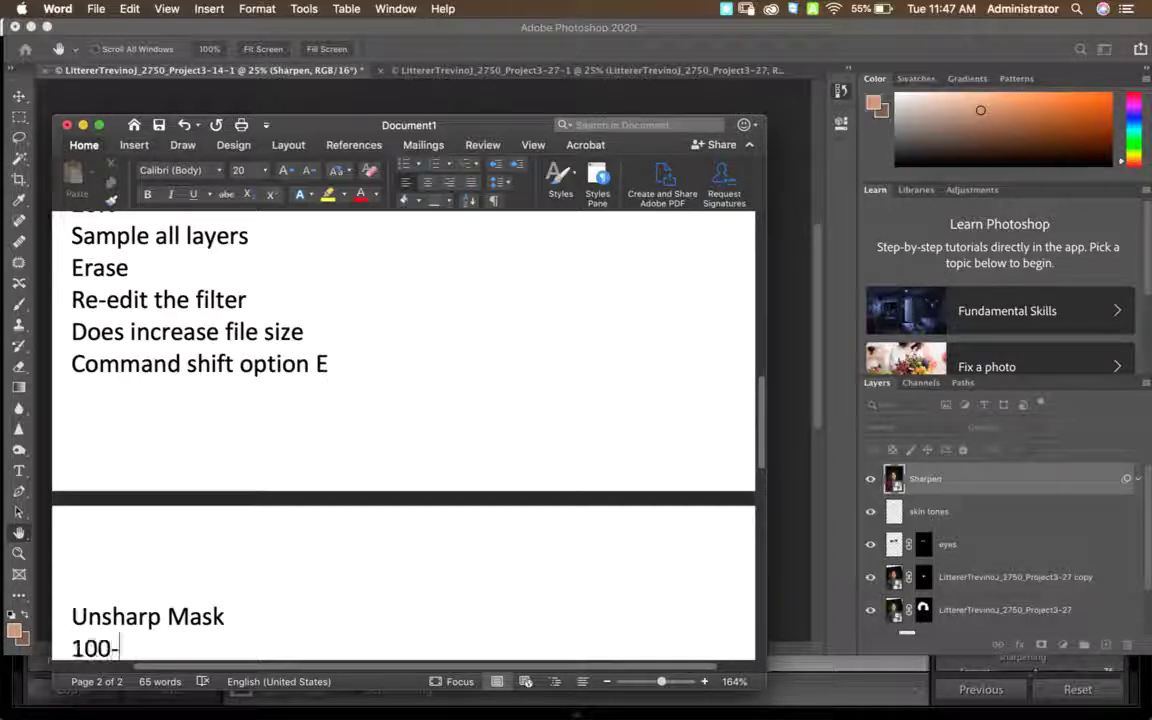
{"action": "type", "text": "200"}
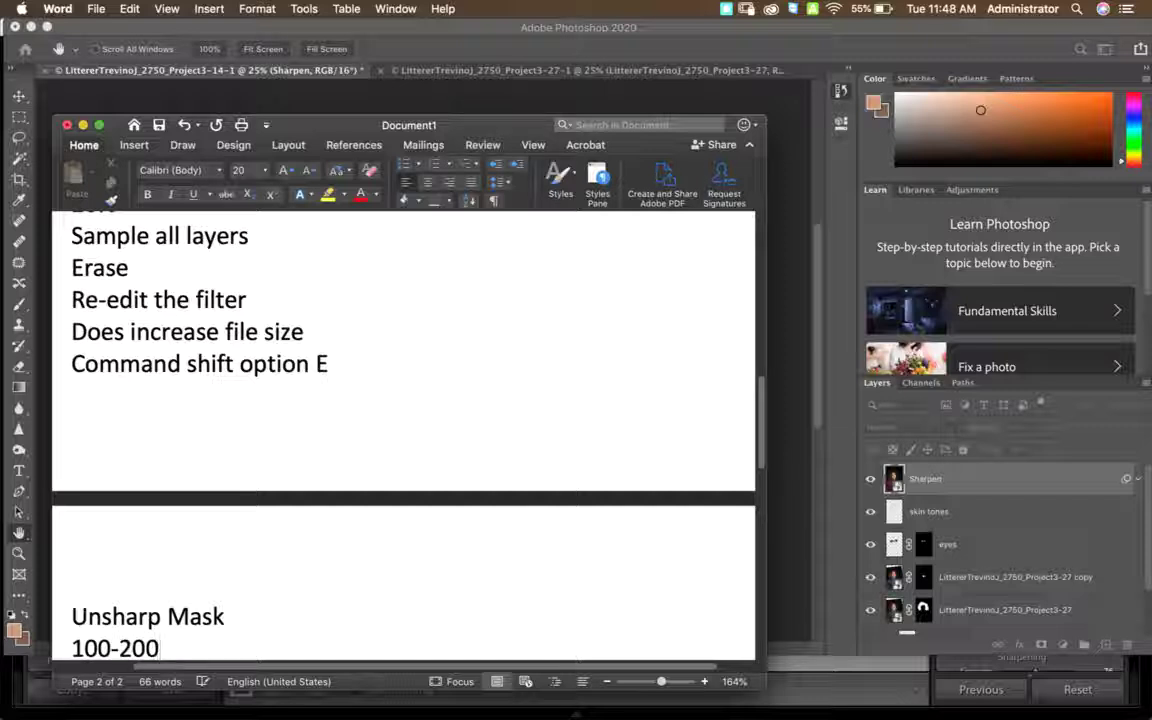
{"action": "type", "text": "%"}
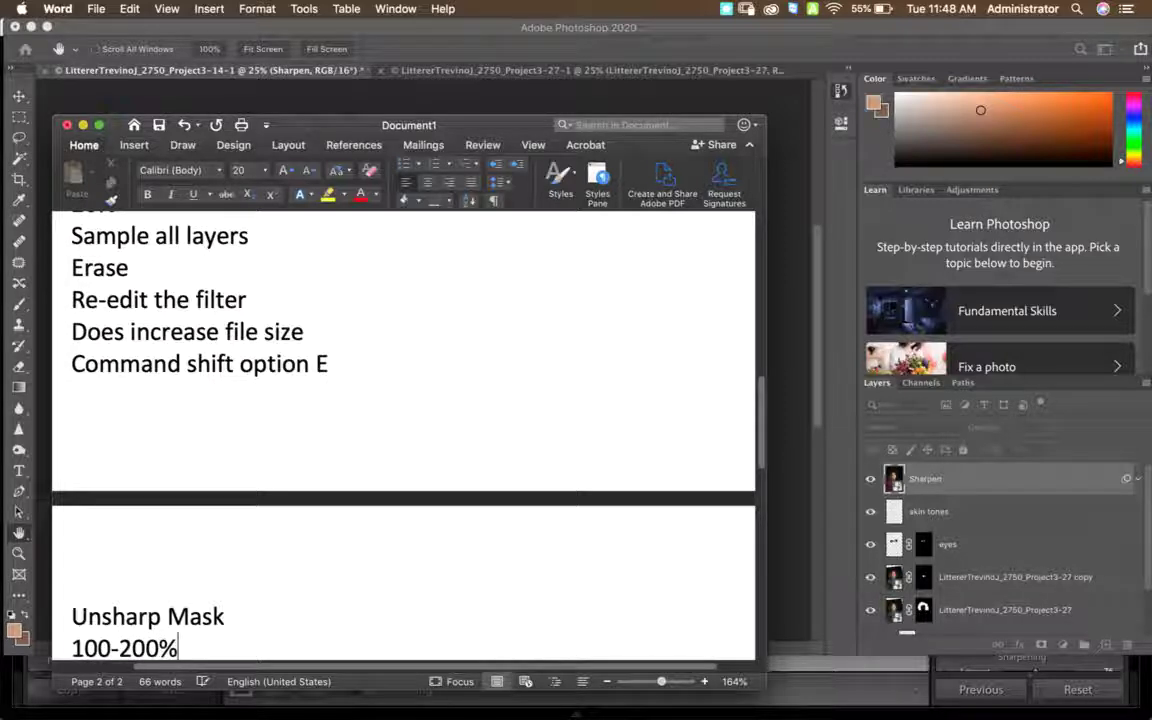
{"action": "key", "text": "BackSpace"}
{"action": "key", "text": "BackSpace"}
{"action": "key", "text": "BackSpace"}
{"action": "key", "text": "BackSpace"}
{"action": "type", "text": "120%"}
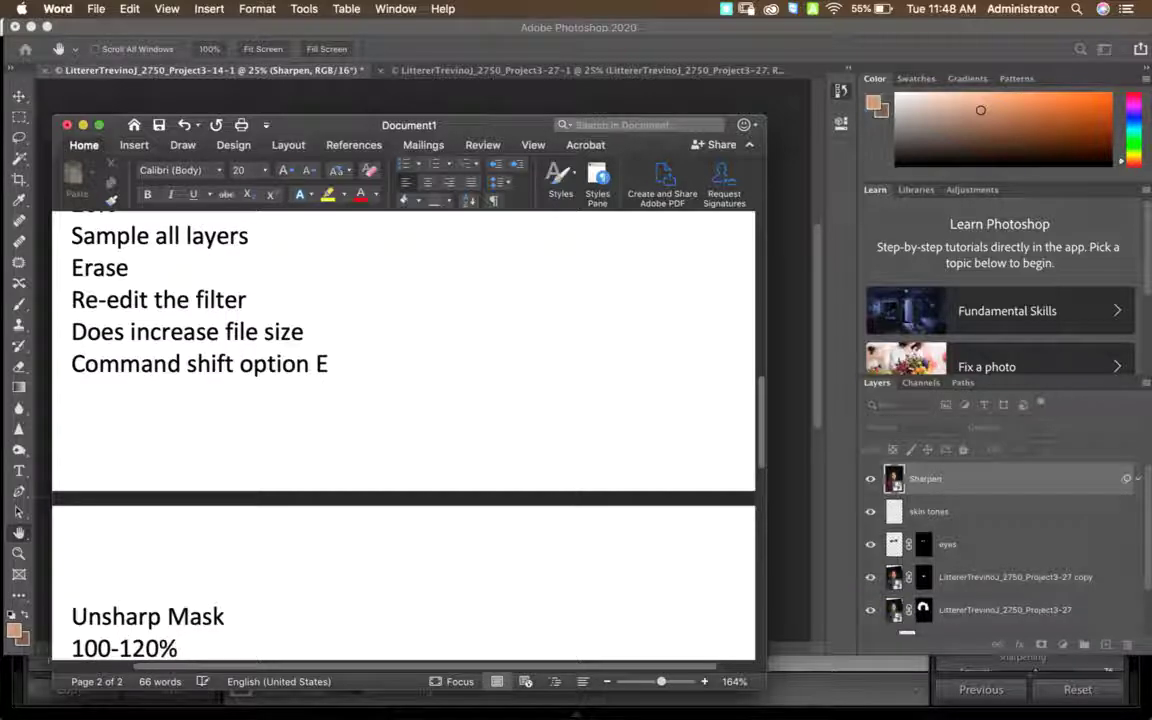
Add the note lines "-1" and "6-10" below the Unsharp Mask amount range.
{"action": "key", "text": "Return"}
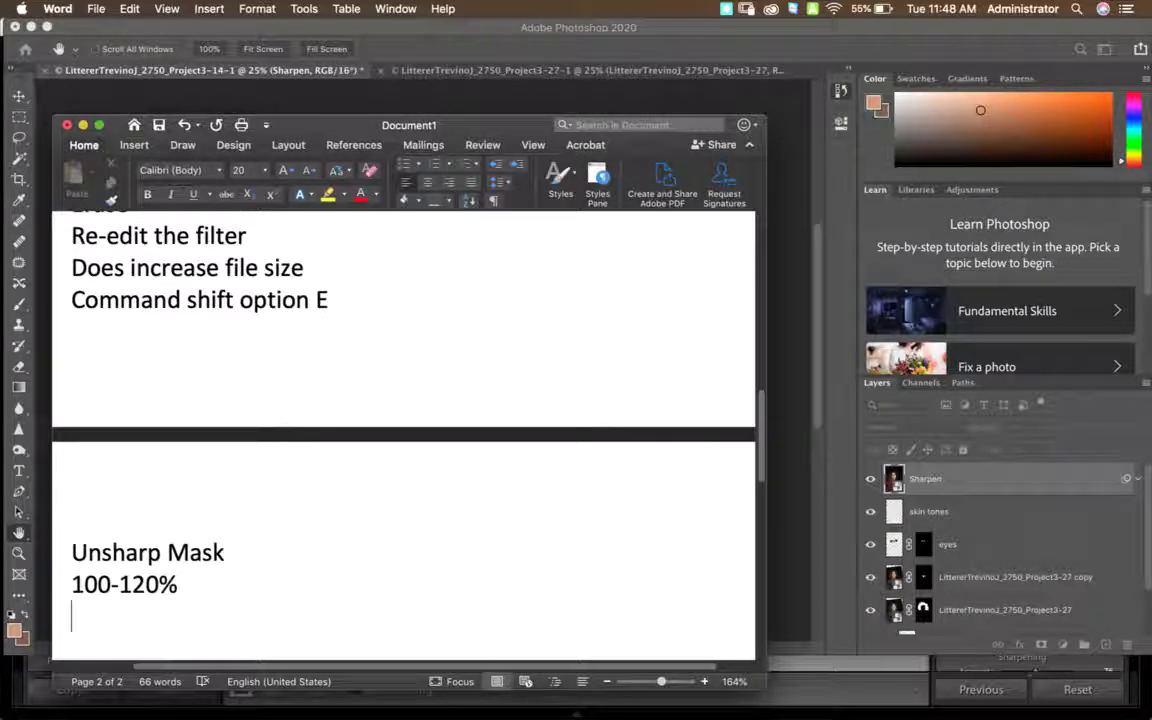
{"action": "type", "text": "-1"}
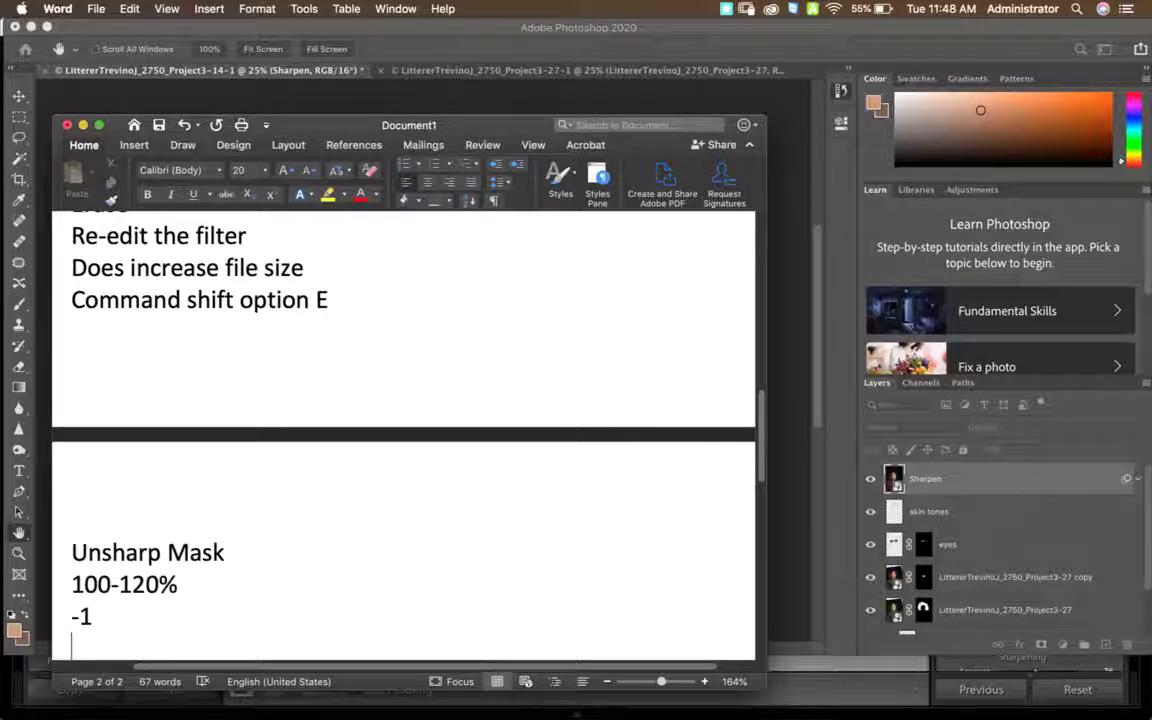
{"action": "key", "text": "Return"}
{"action": "type", "text": "6-10"}
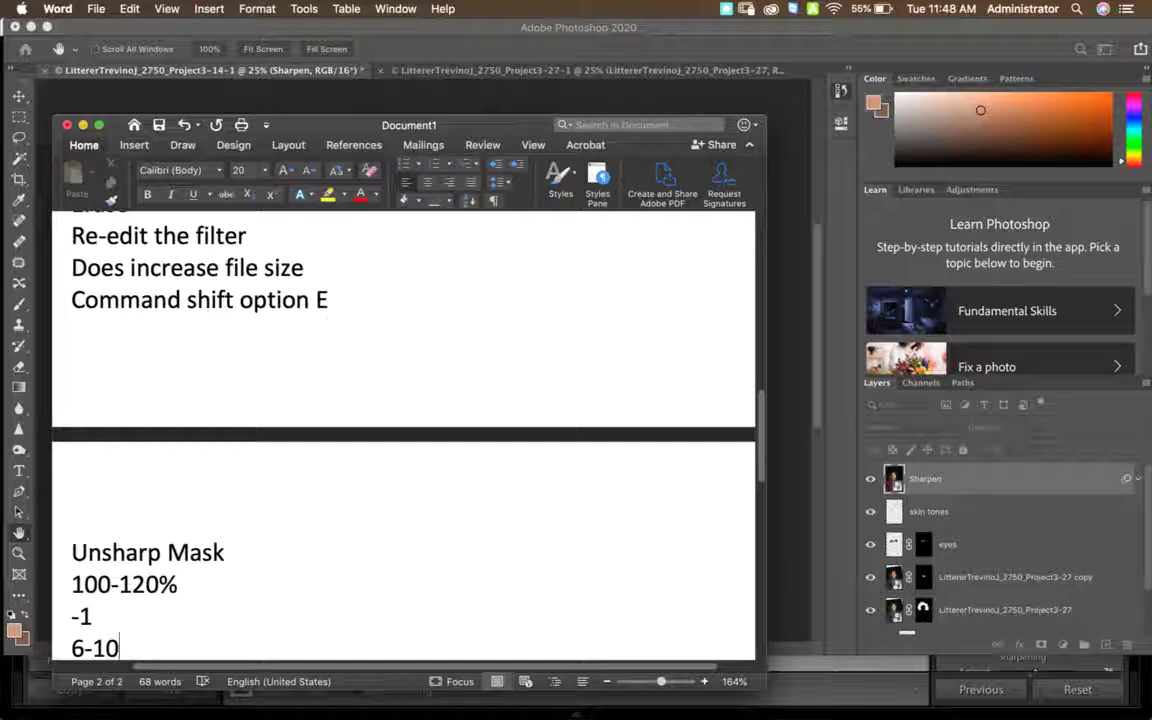
{"action": "right_click", "coordinate": [393, 394]}
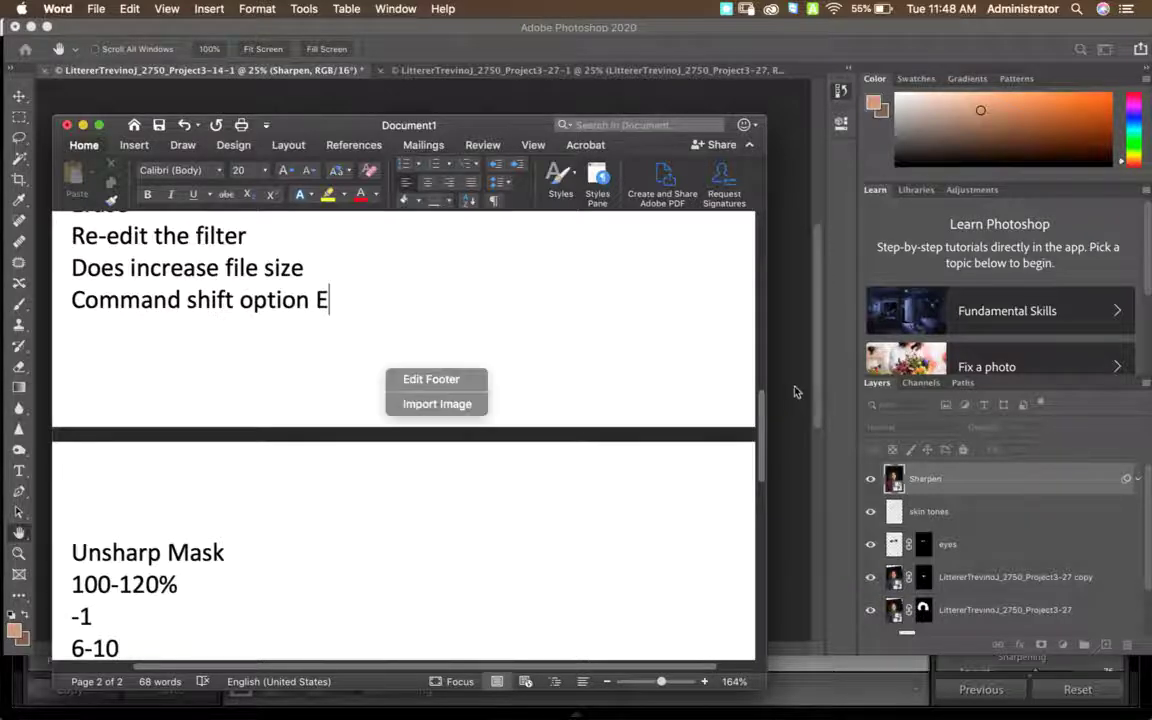
Switch back to Photoshop, centre the filter preview on the eye, and set Unsharp Mask to amount 119%, radius 0.9 pixels and threshold 9.
{"action": "key", "text": "super+Tab"}
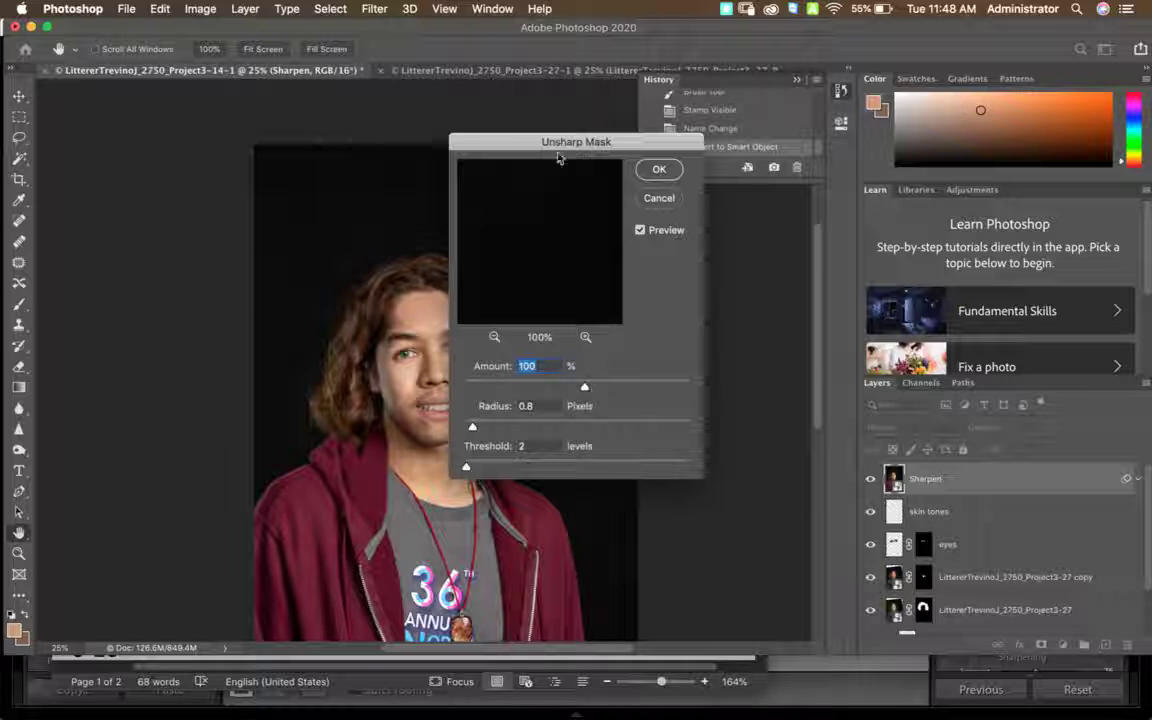
{"action": "left_click", "coordinate": [404, 354]}
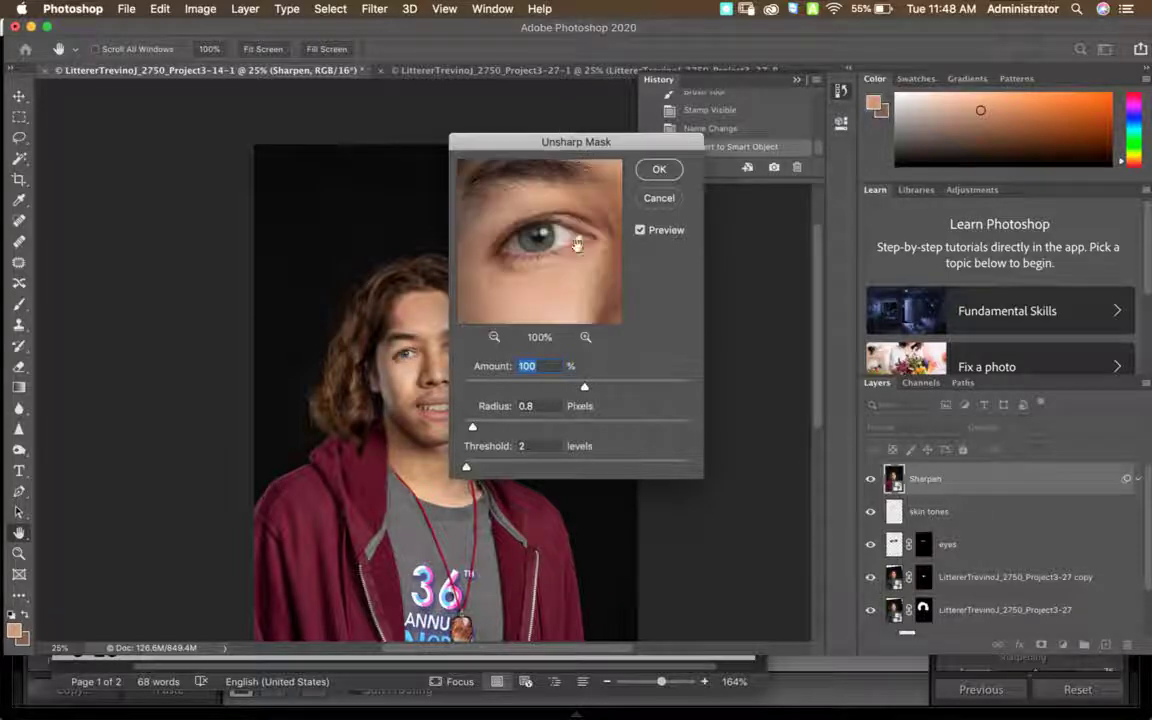
{"action": "left_click_drag", "start_coordinate": [586, 250], "coordinate": [549, 260]}
{"action": "mouse_move", "coordinate": [580, 385]}
{"action": "left_mouse_down"}
{"action": "mouse_move", "coordinate": [669, 390]}
{"action": "mouse_move", "coordinate": [596, 386]}
{"action": "left_mouse_up"}
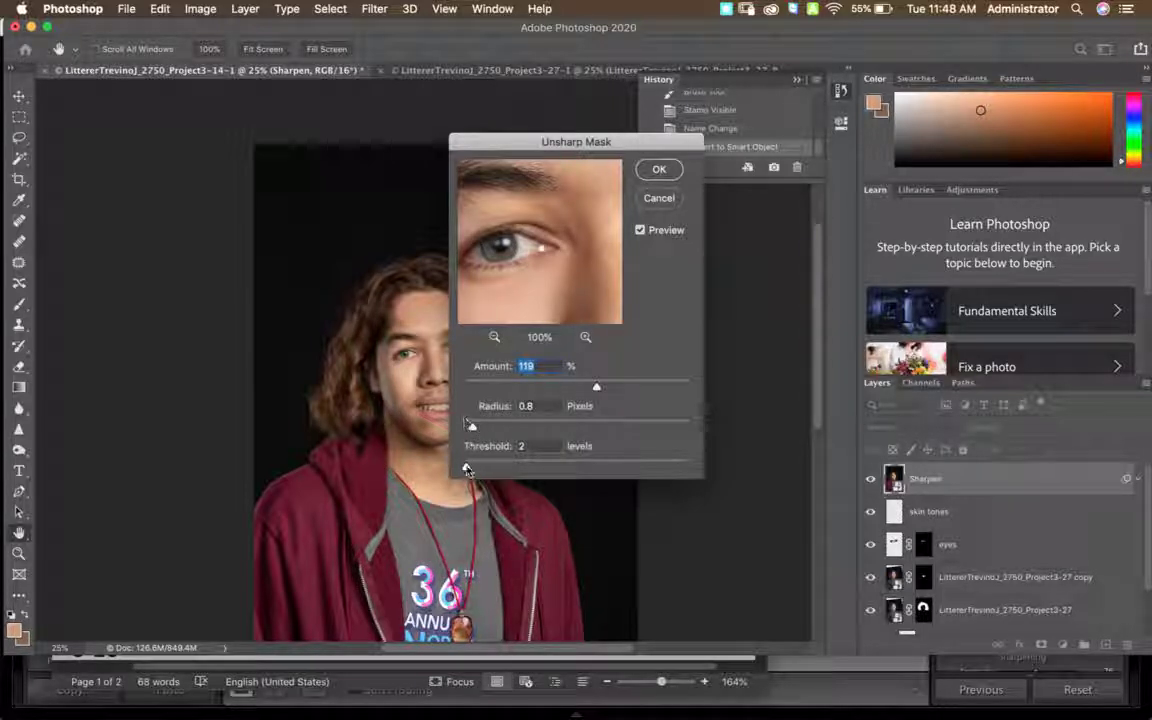
{"action": "left_click_drag", "start_coordinate": [466, 470], "coordinate": [566, 432]}
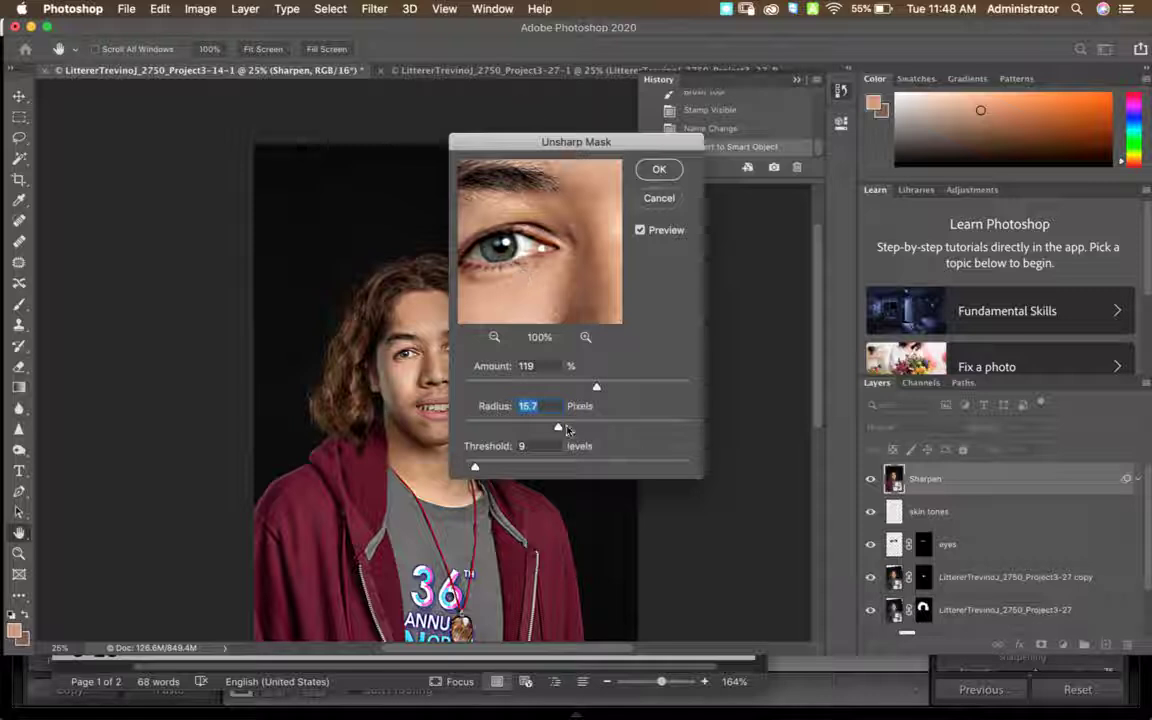
{"action": "left_click_drag", "start_coordinate": [558, 428], "coordinate": [474, 428]}
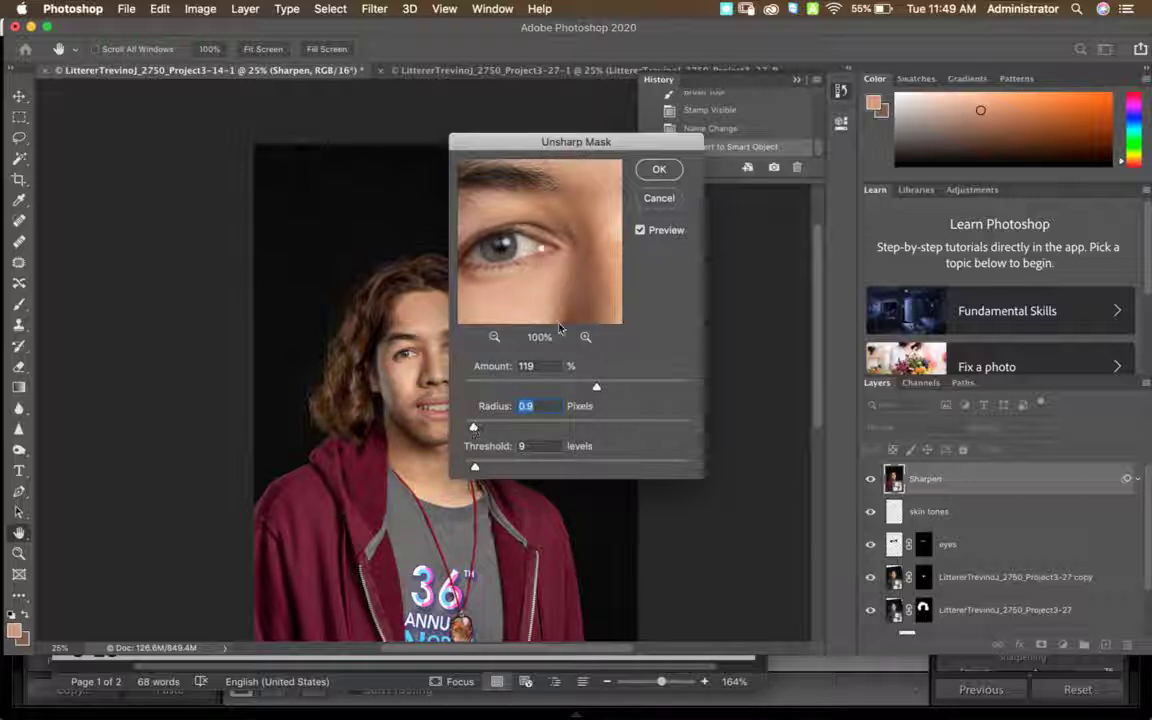
Compare the portrait with and without the filter preview, raise the Unsharp Mask amount to 126%, and apply it.
{"action": "left_click", "coordinate": [640, 231]}
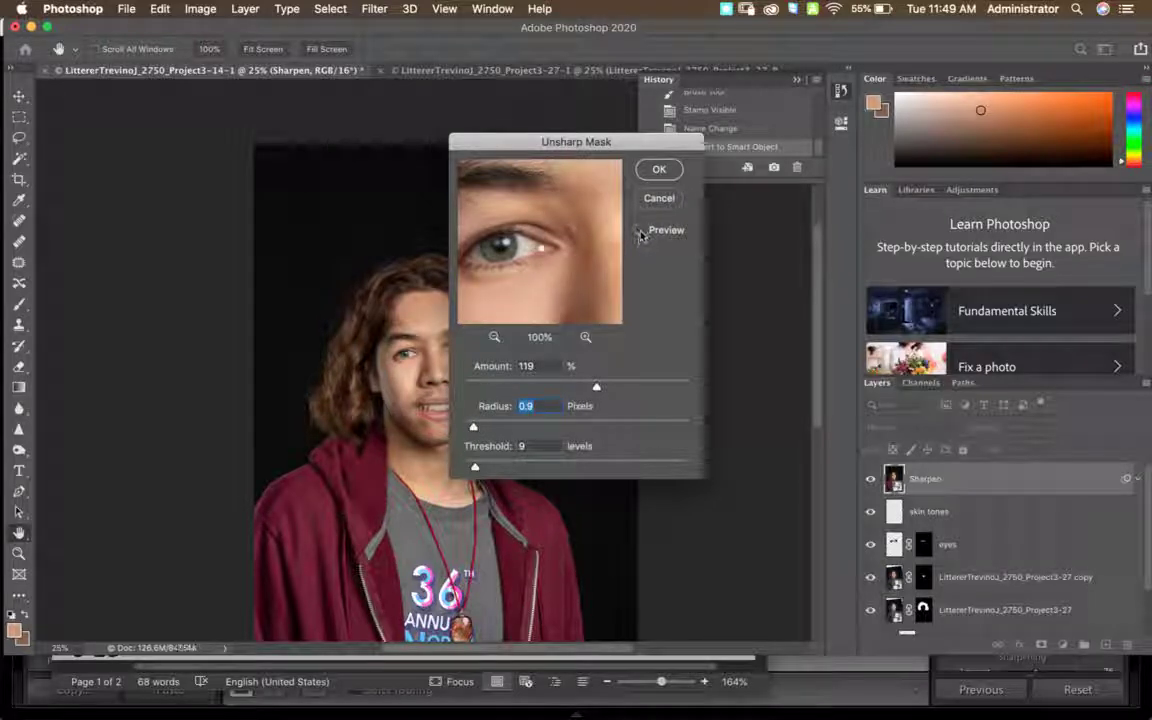
{"action": "left_click", "coordinate": [640, 231]}
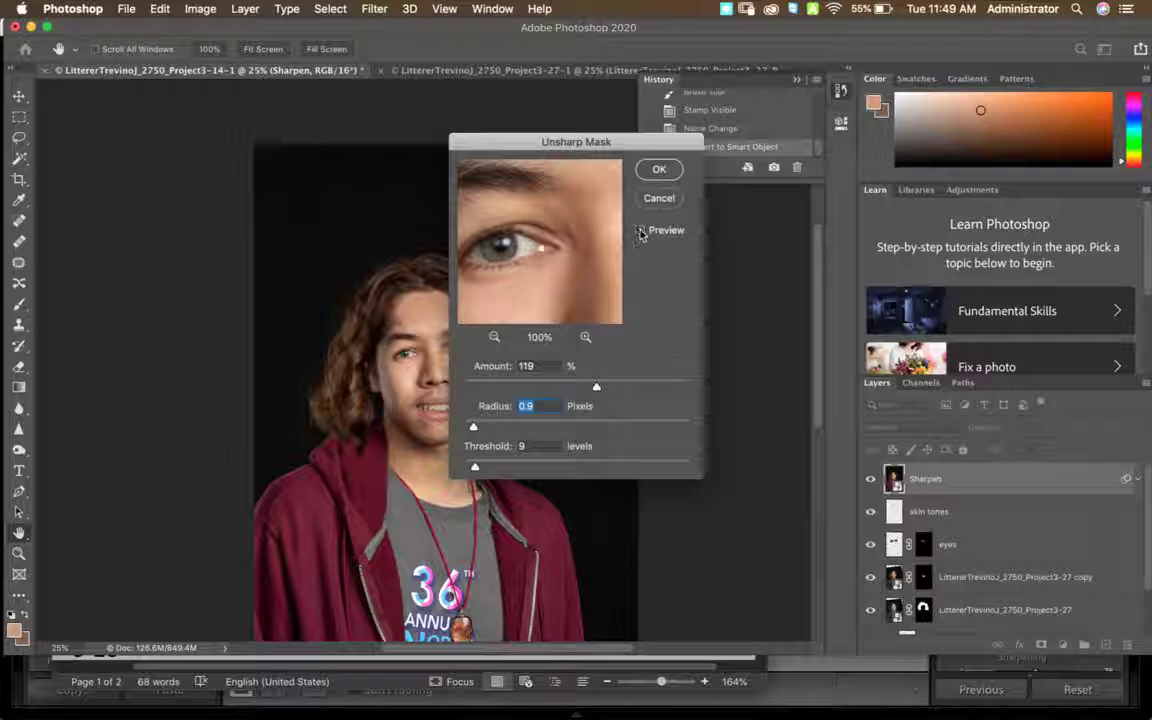
{"action": "left_click", "coordinate": [640, 231]}
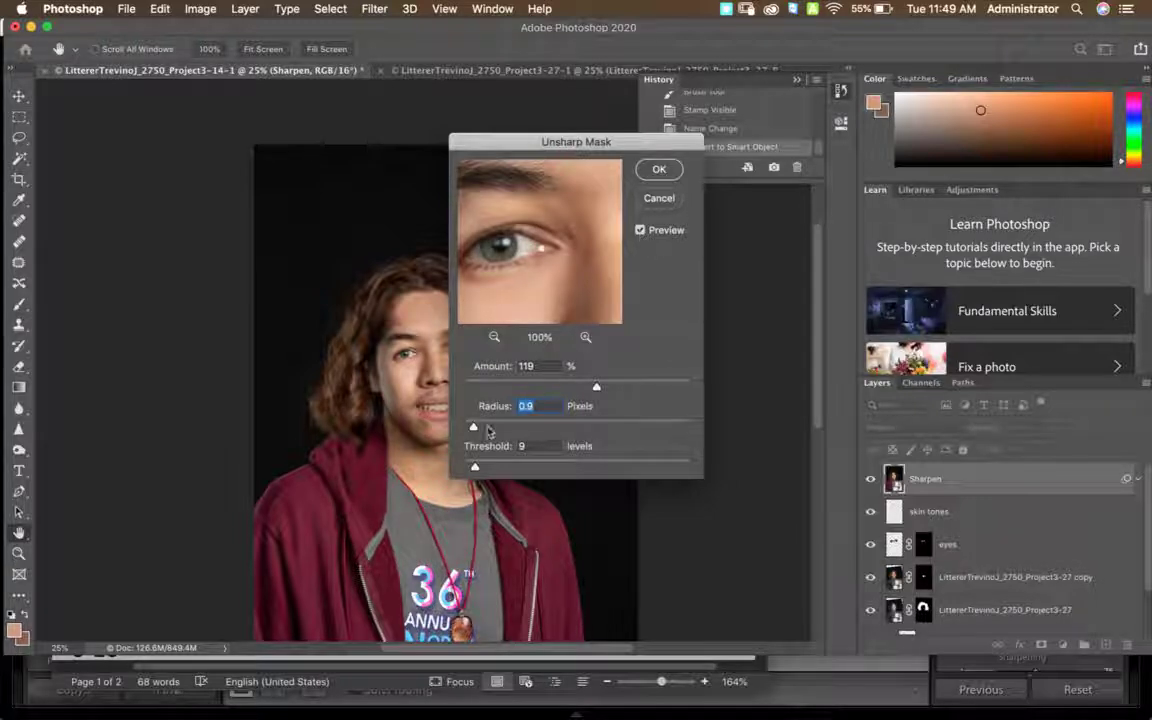
{"action": "left_click_drag", "start_coordinate": [596, 386], "coordinate": [600, 386]}
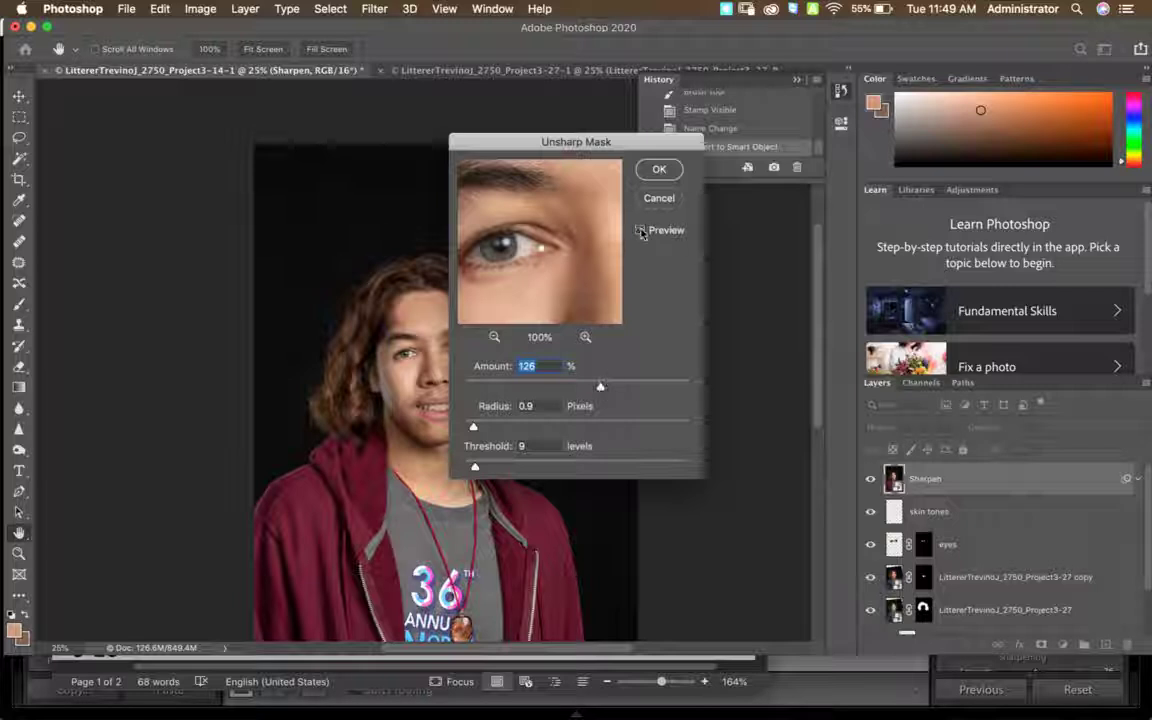
{"action": "left_click", "coordinate": [659, 169]}
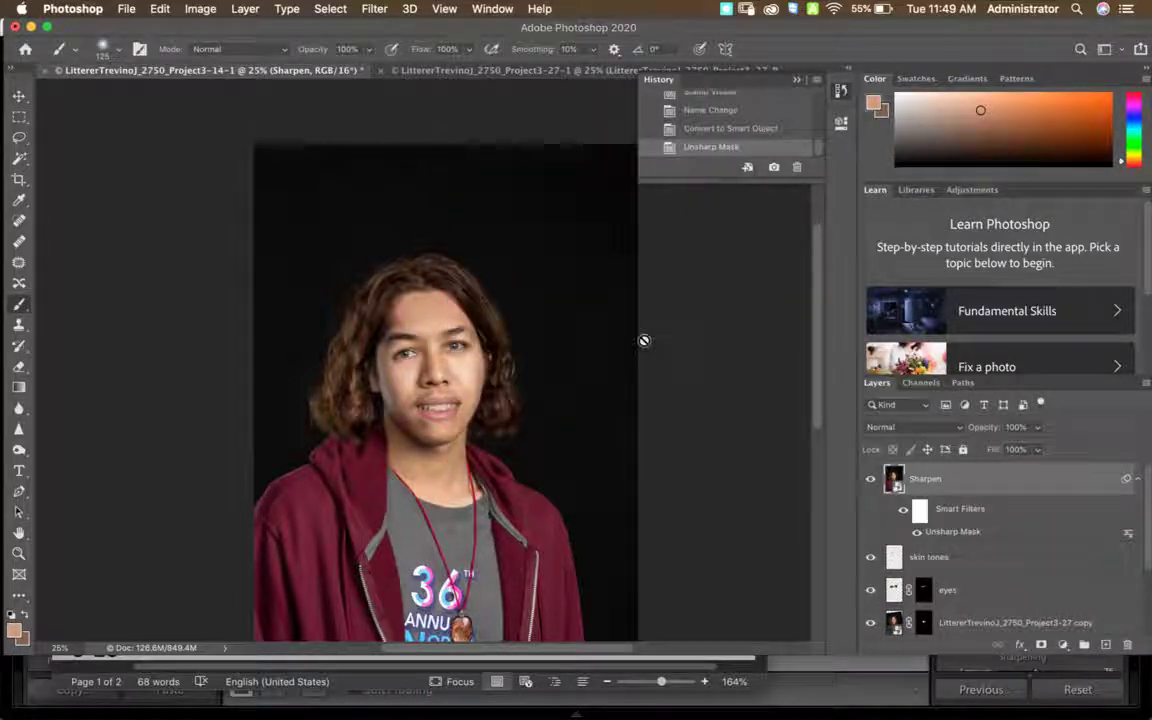
Reopen the Unsharp Mask smart filter on the Sharpen layer, accept its settings, and hide the filter effect.
{"action": "double_click", "coordinate": [953, 533]}
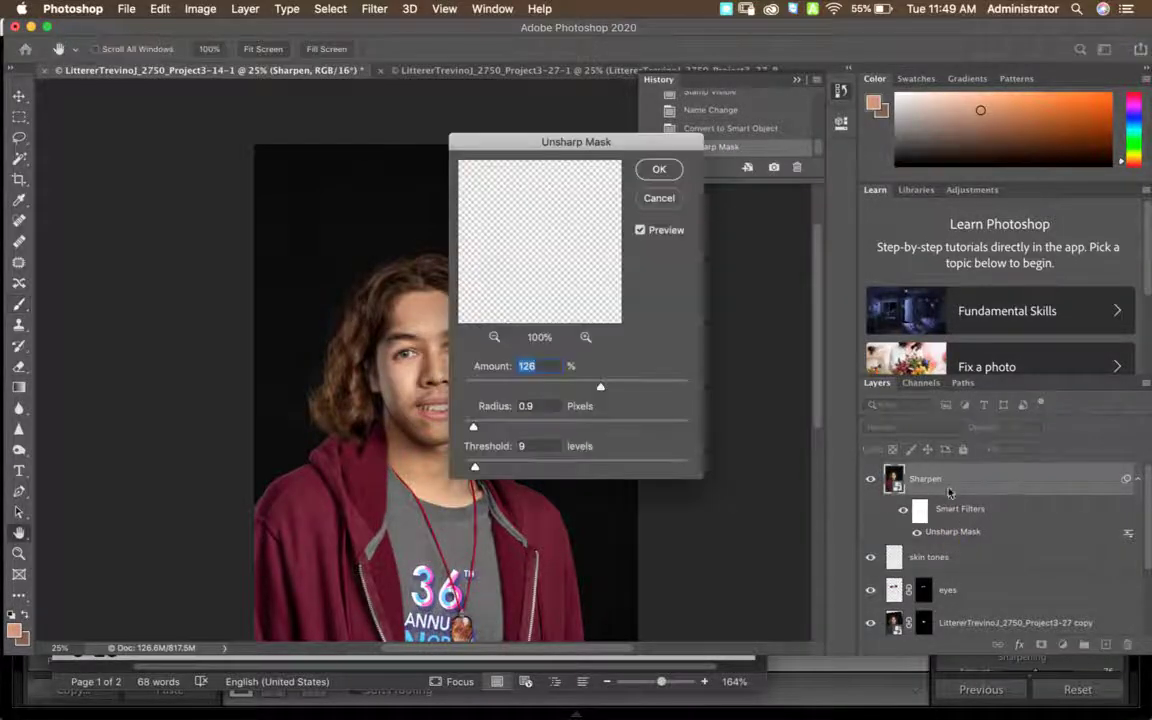
{"action": "left_click", "coordinate": [659, 170]}
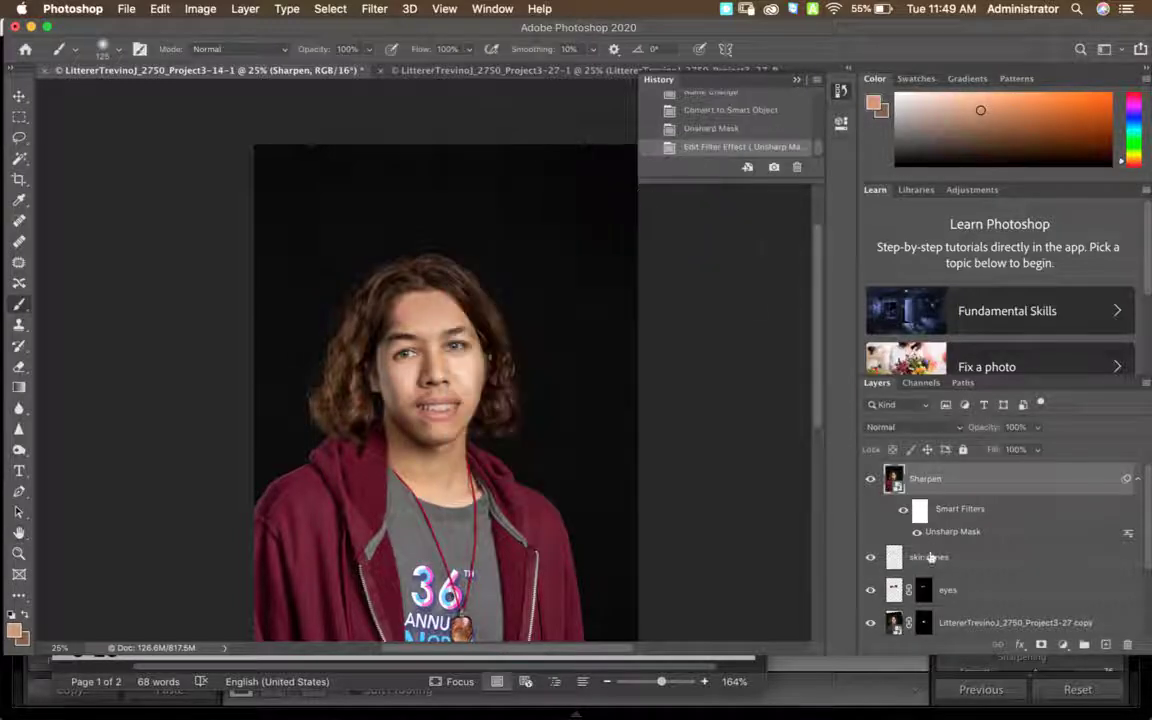
{"action": "left_click", "coordinate": [917, 533]}
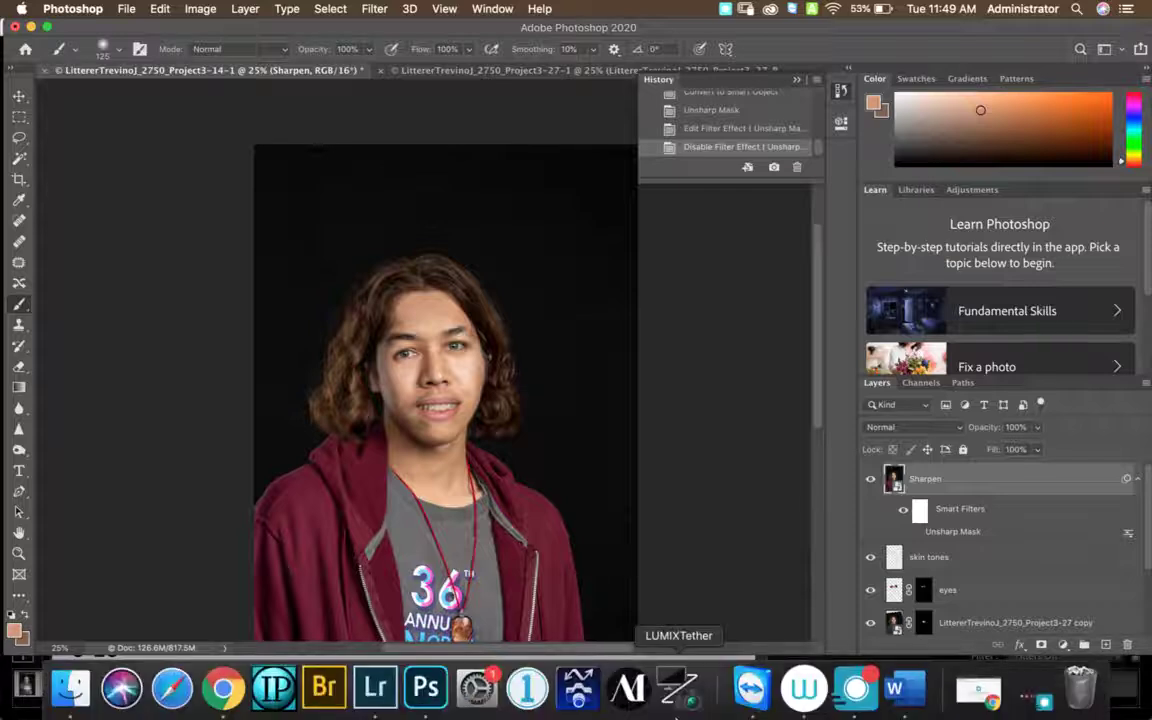
Switch to the Word notes and add the line "Smart Sharpen" below the Unsharp Mask values.
{"action": "mouse_move", "coordinate": [812, 712]}
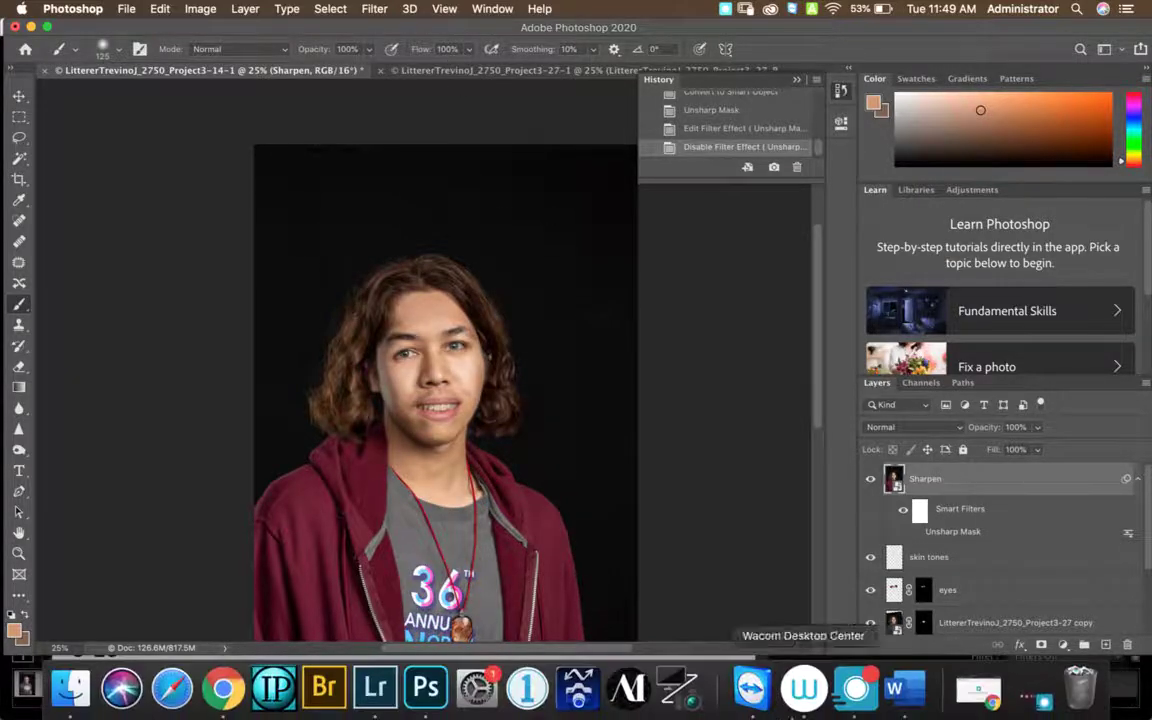
{"action": "left_click", "coordinate": [905, 709]}
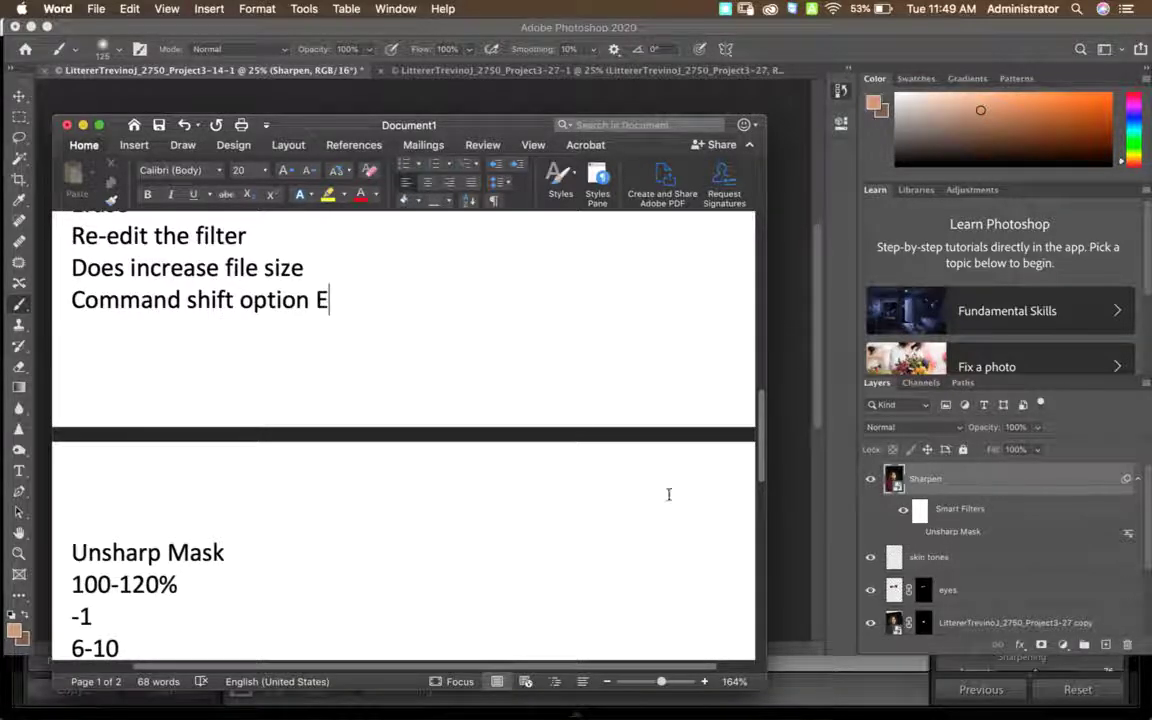
{"action": "scroll", "coordinate": [500, 470], "scroll_direction": "down", "scroll_amount": 5}
{"action": "left_click", "coordinate": [303, 401]}
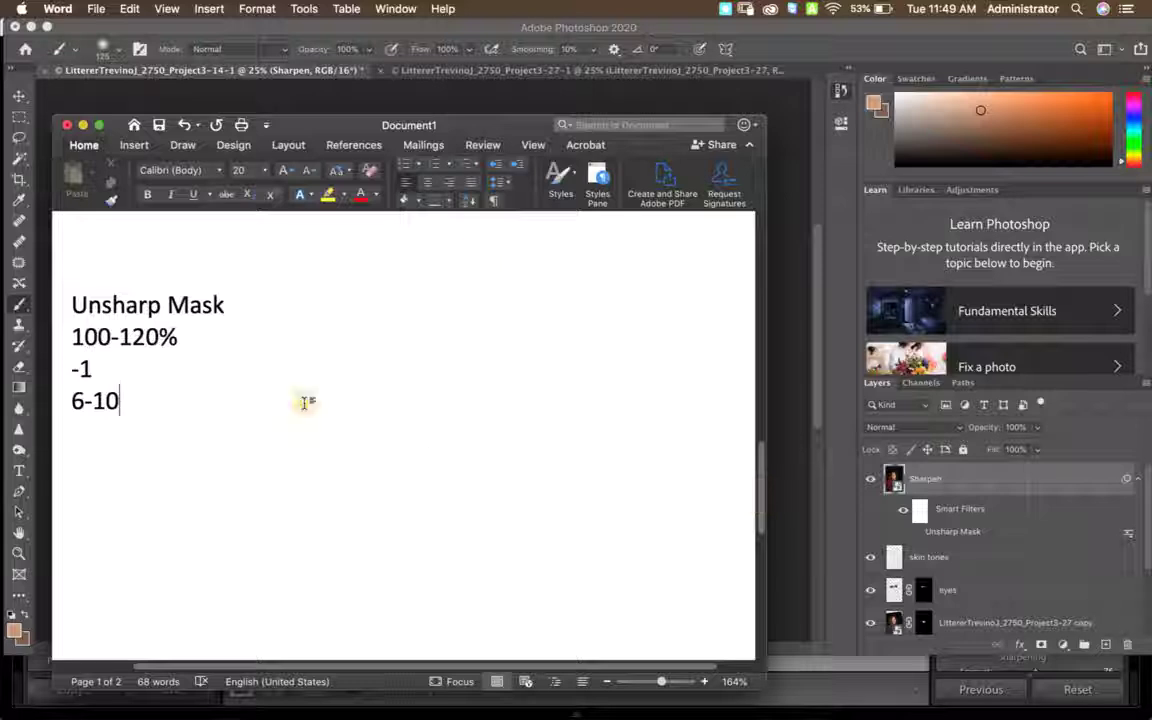
{"action": "key", "text": "Return"}
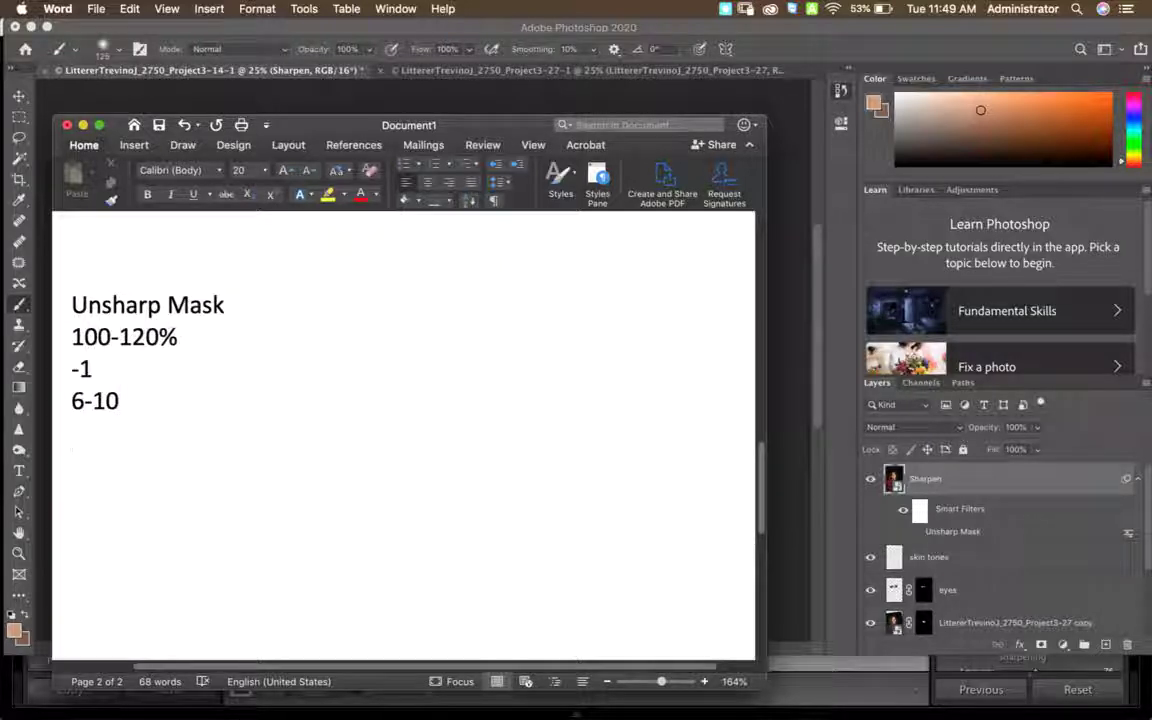
{"action": "type", "text": "Smart Sh"}
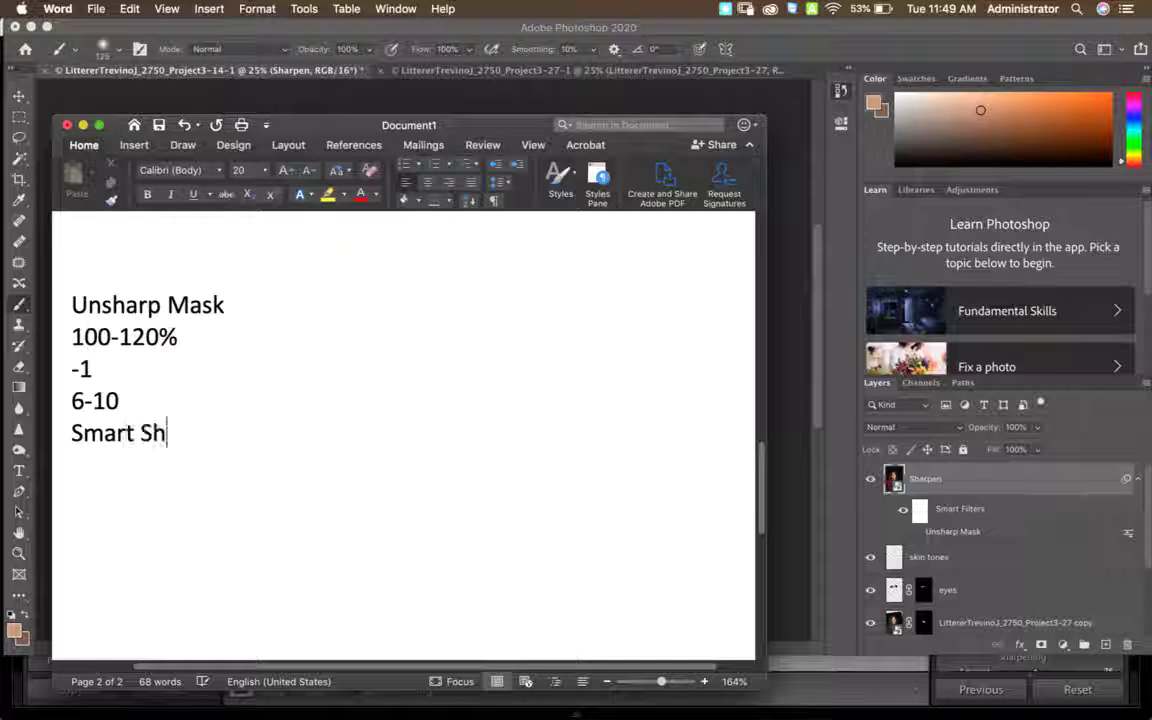
{"action": "type", "text": "arpen"}
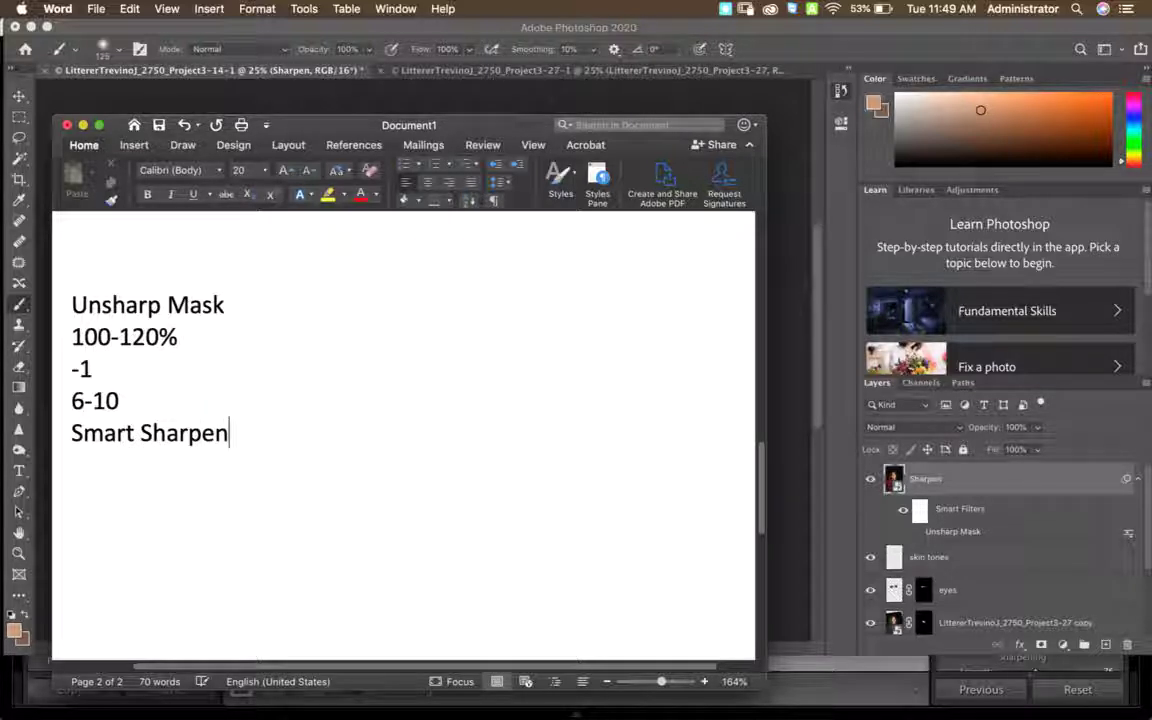
Add the note lines "5%" and "100-200%" below Smart Sharpen.
{"action": "key", "text": "Return"}
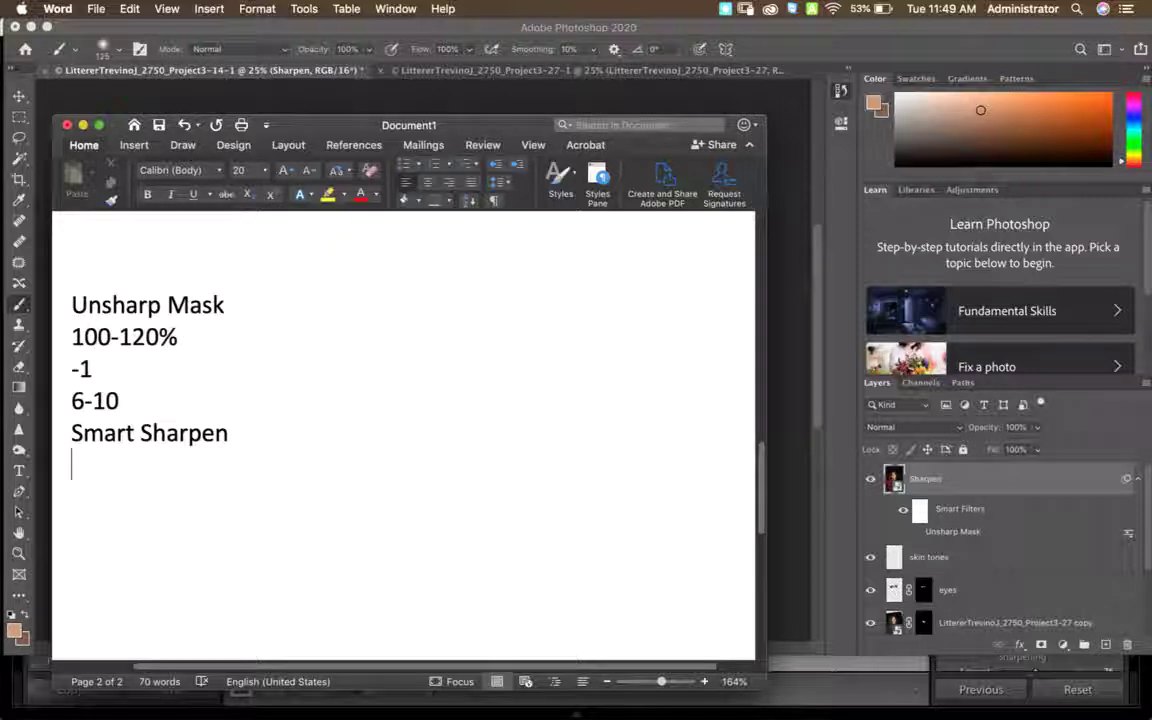
{"action": "type", "text": "5%"}
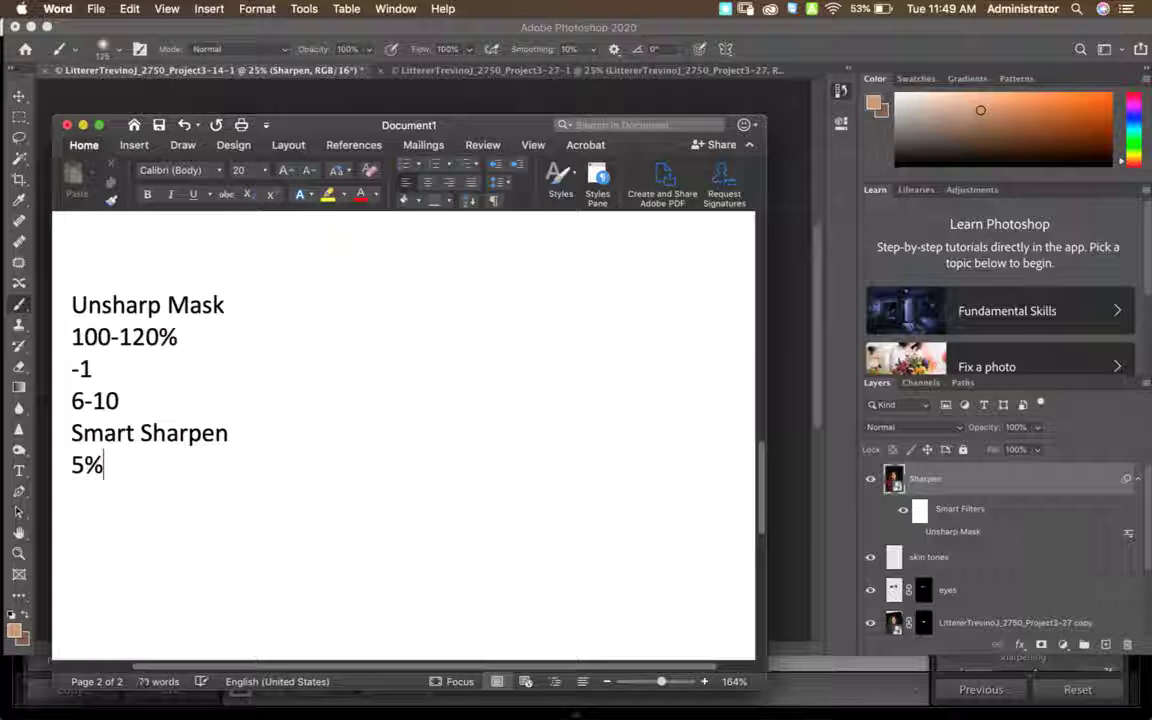
{"action": "key", "text": "Return"}
{"action": "type", "text": "100-200"}
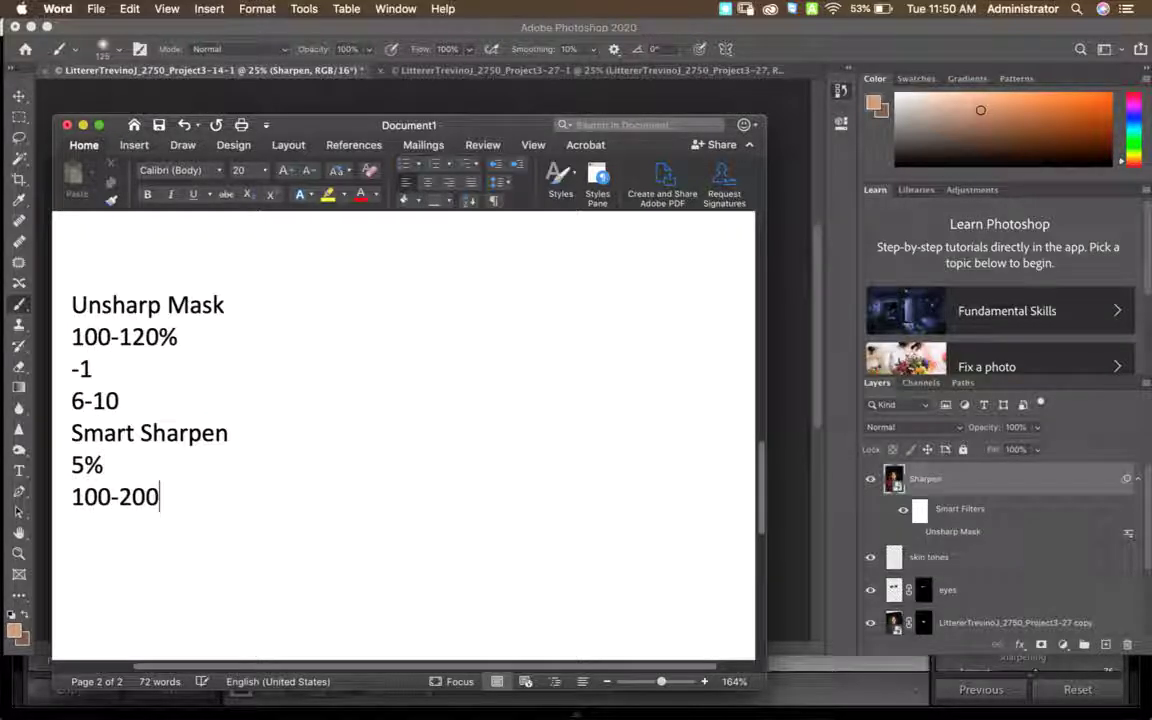
{"action": "type", "text": "%"}
Add the note line "Less than 1" below the Smart Sharpen amount range.
{"action": "key", "text": "Return"}
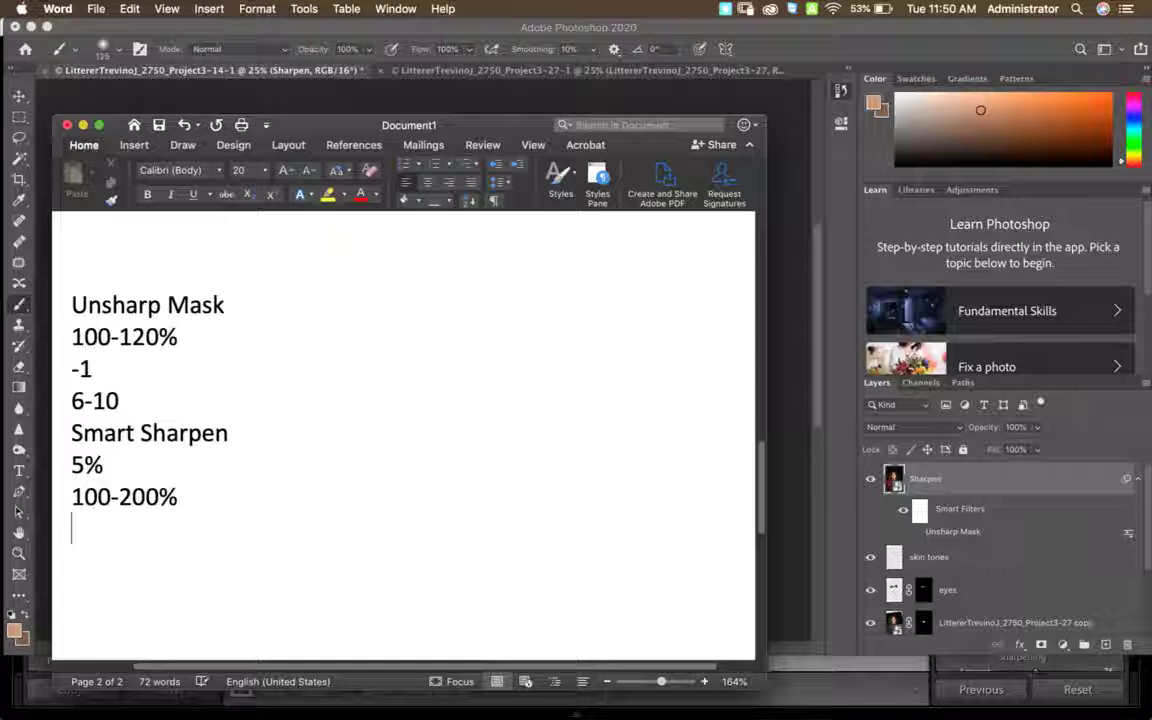
{"action": "type", "text": "lesn"}
{"action": "key", "text": "BackSpace"}
{"action": "key", "text": "BackSpace"}
{"action": "type", "text": "s than 1"}
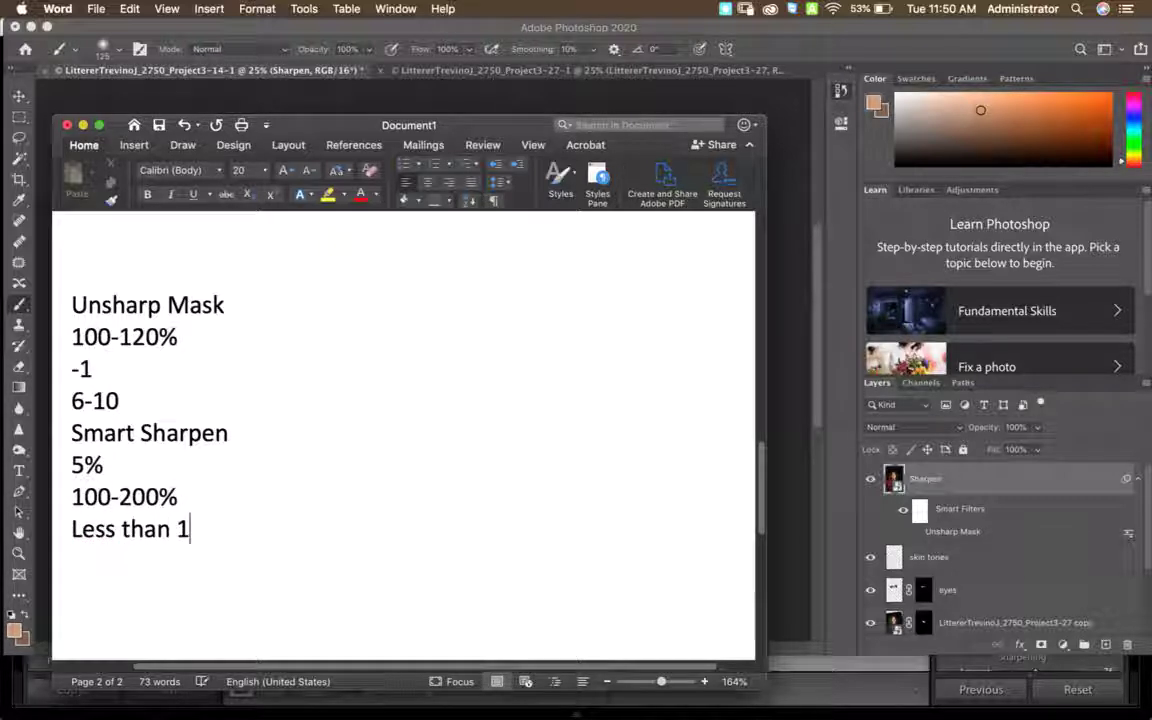
Add the note lines "Lens Blur", "10-20", "50-55%", "50%" and "10-25" below the line "Less than 1".
{"action": "key", "text": "Return"}
{"action": "type", "text": "Lens Blur"}
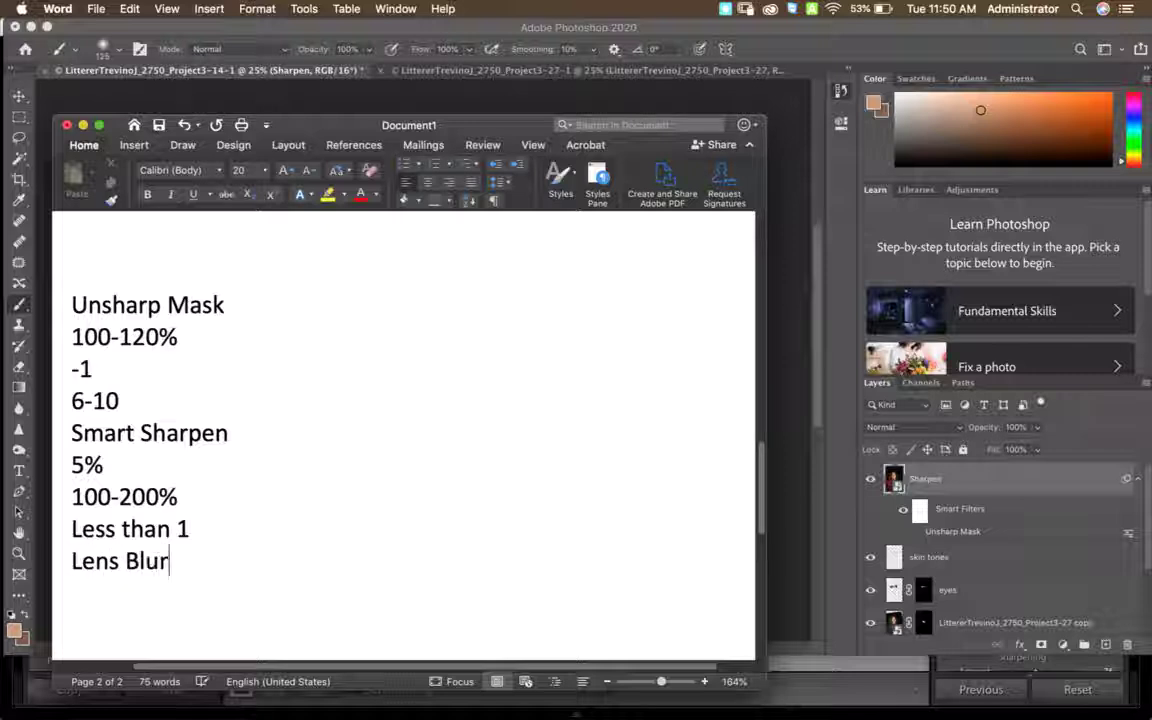
{"action": "key", "text": "Return"}
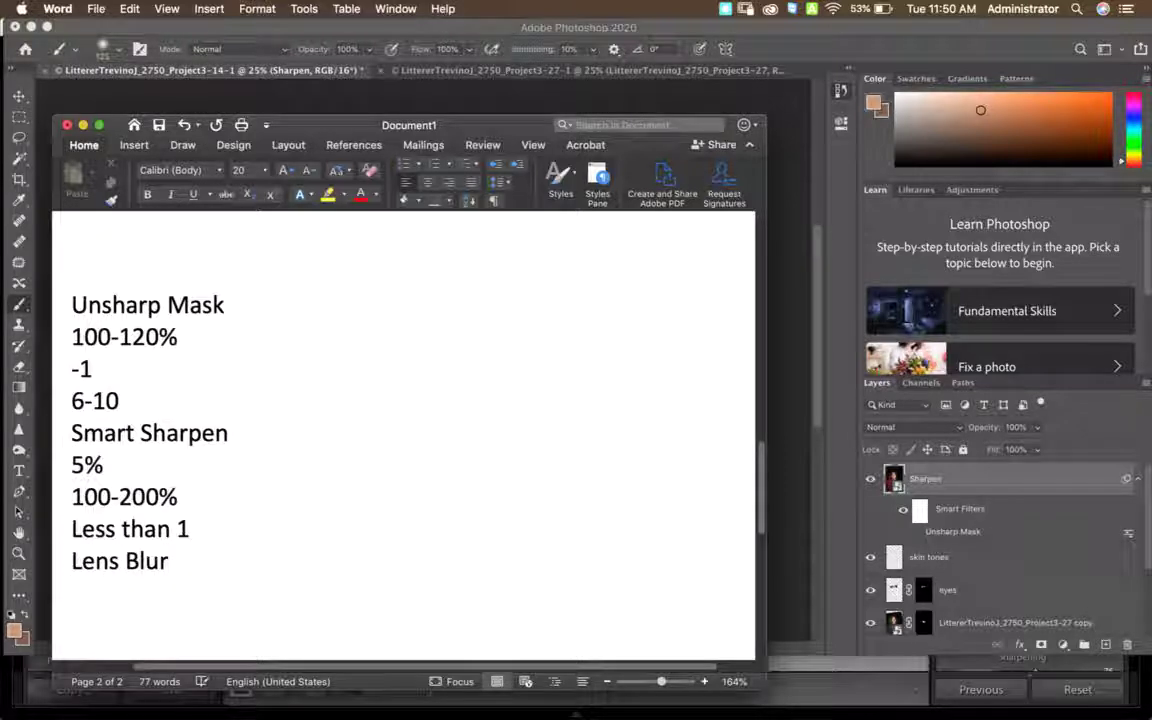
{"action": "type", "text": "10-20"}
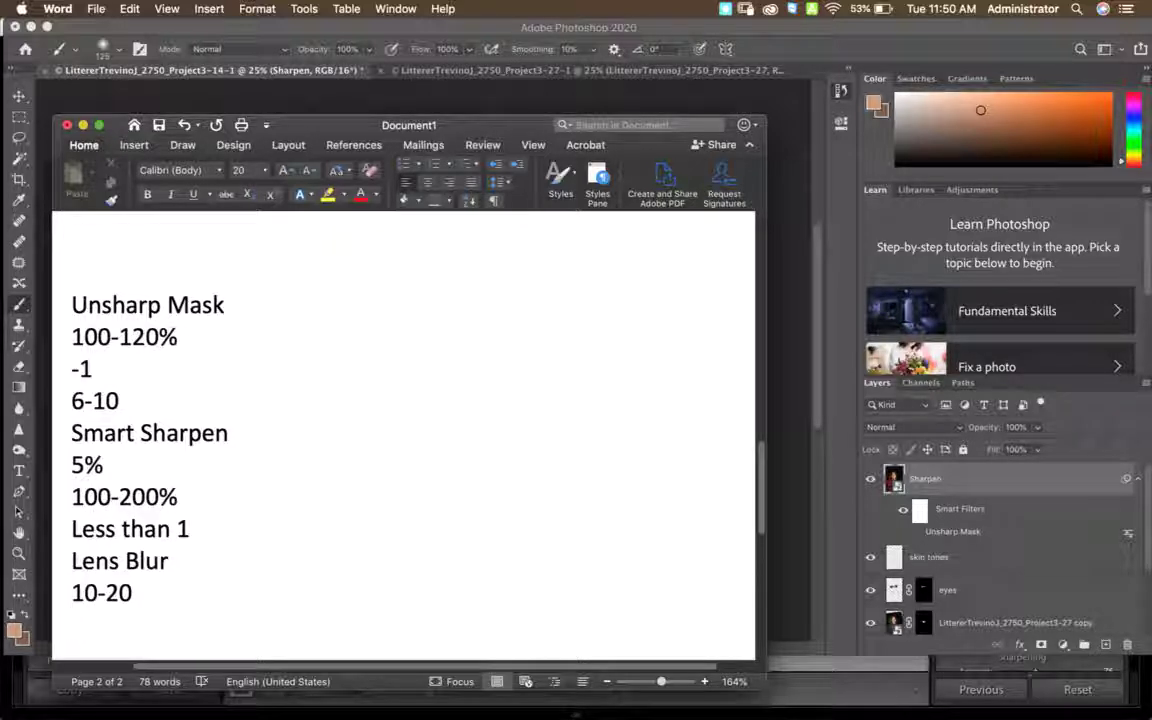
{"action": "type", "text": "50-55"}
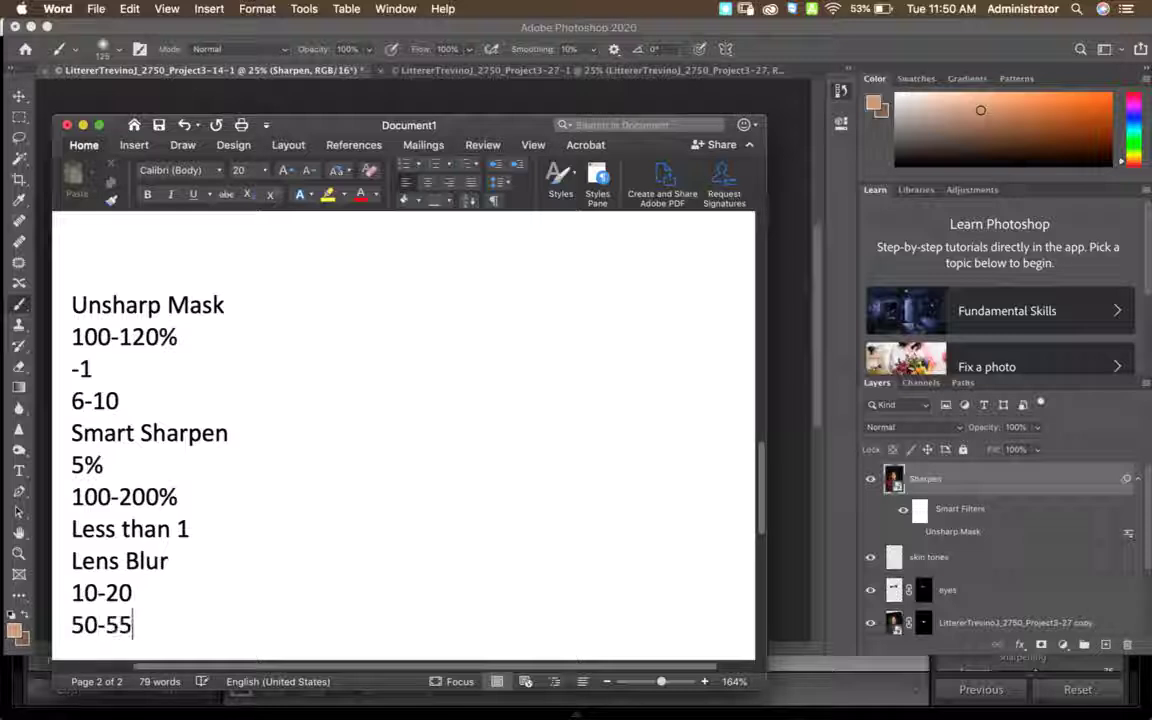
{"action": "type", "text": "%"}
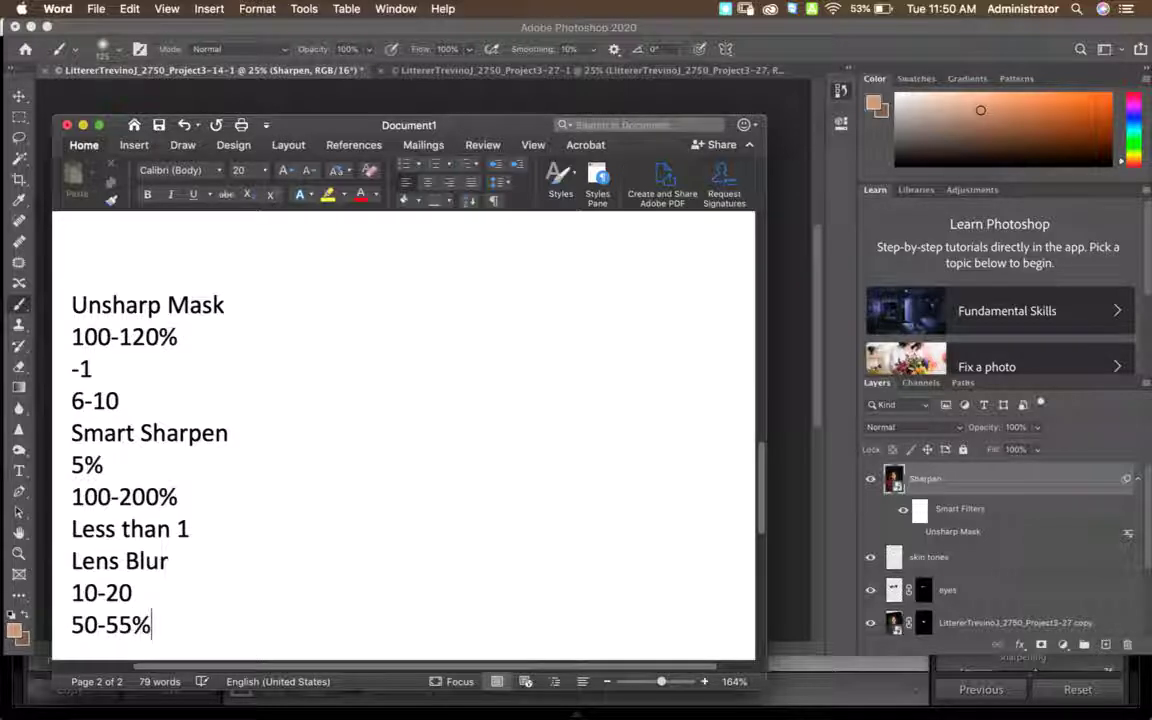
{"action": "key", "text": "Return"}
{"action": "type", "text": "50% "}
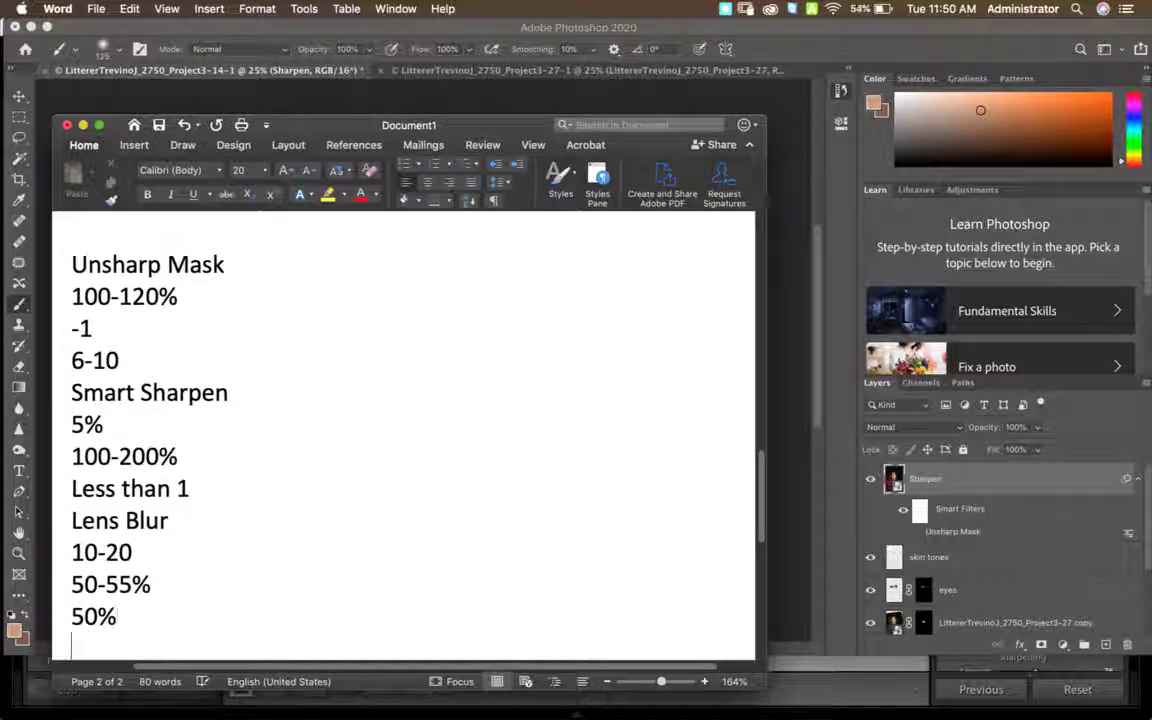
{"action": "type", "text": "10-25"}
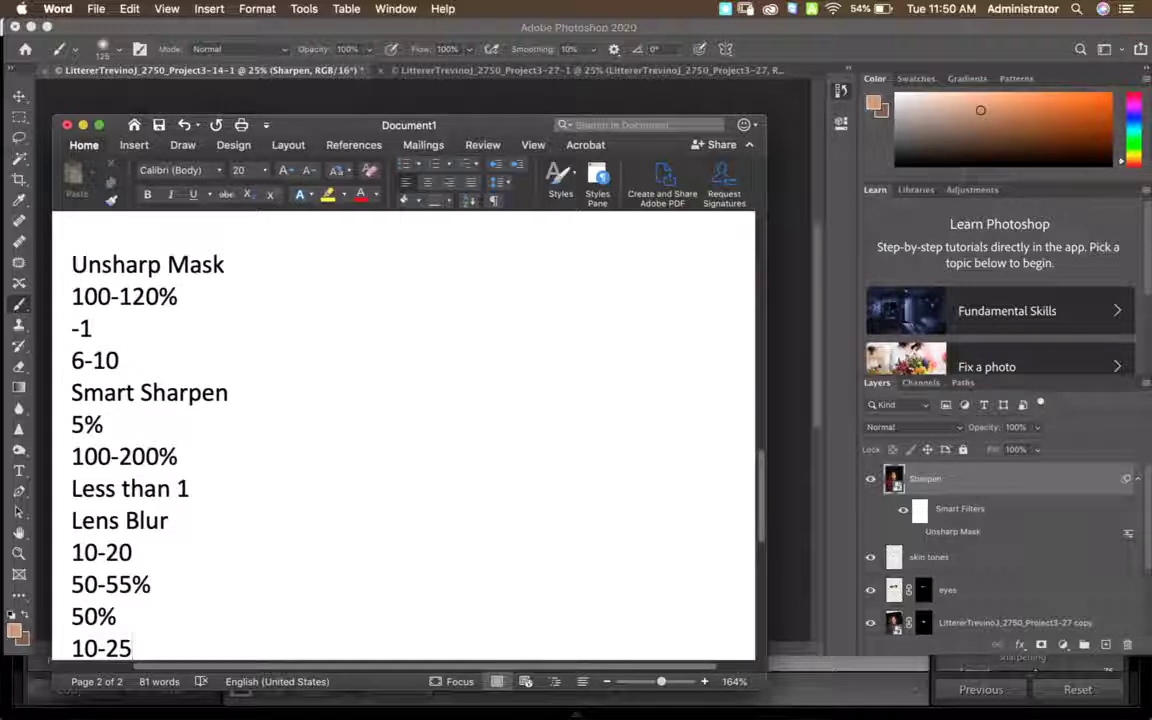
Switch to Photoshop and start Smart Sharpen on the Sharpen layer with amount 191%, noise reduction 20% and Lens Blur removal.
{"action": "left_click", "coordinate": [785, 405]}
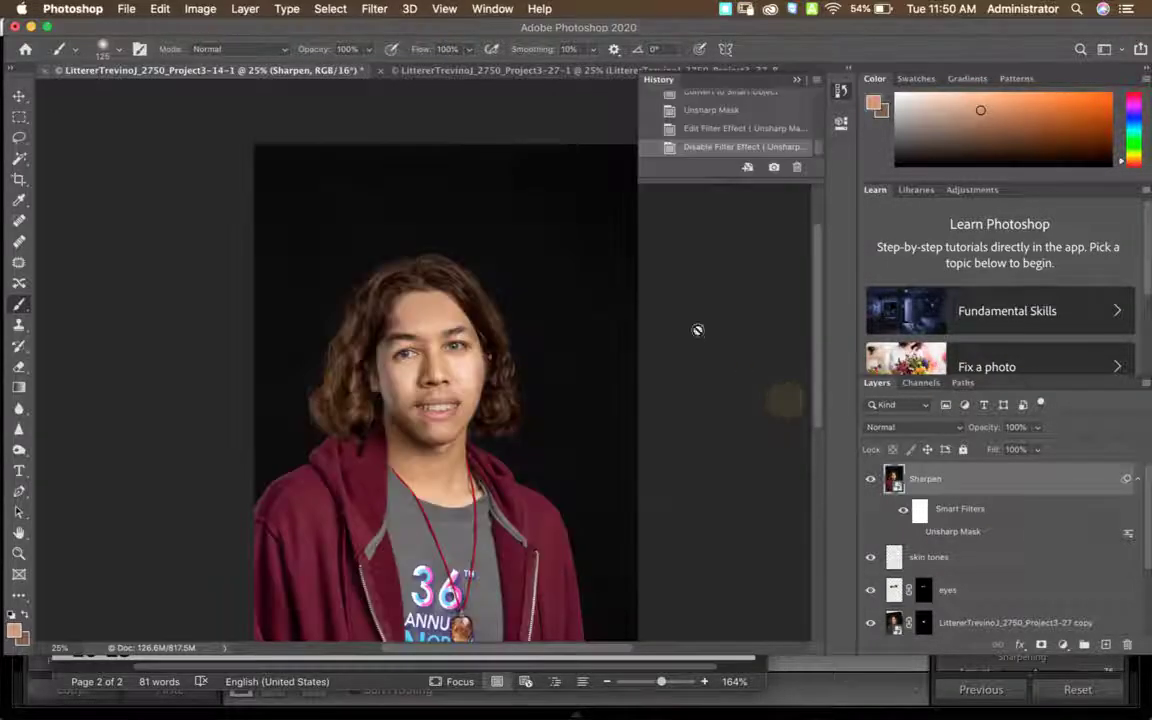
{"action": "left_click", "coordinate": [374, 8]}
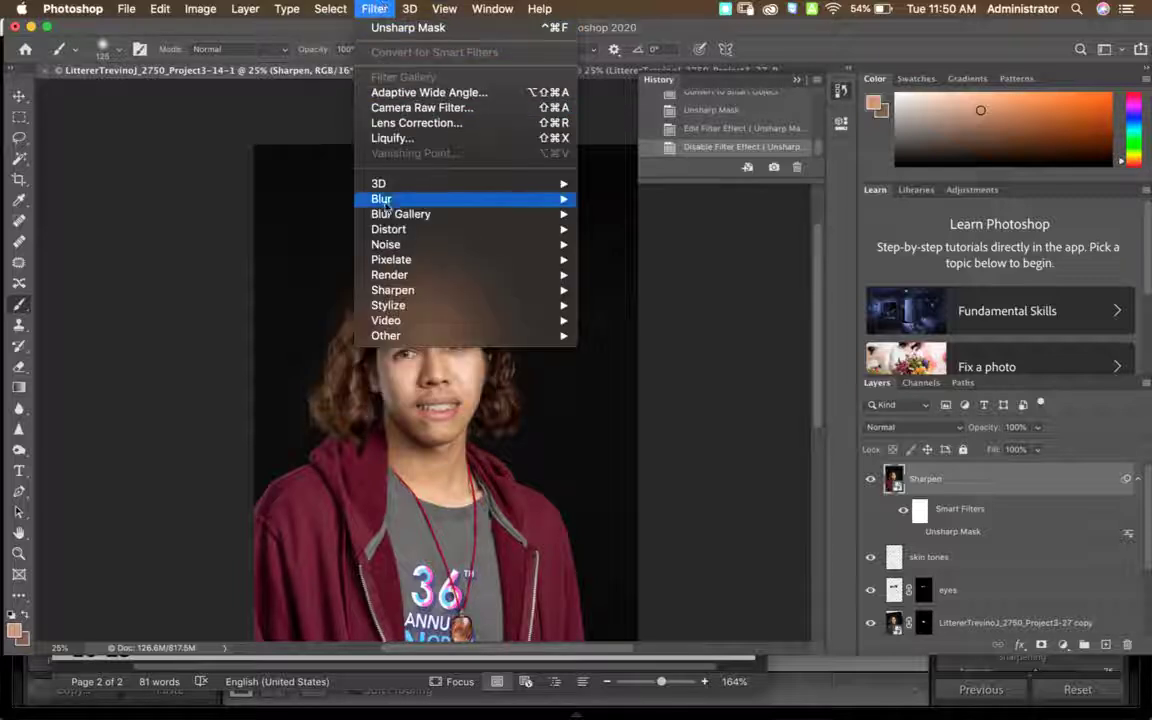
{"action": "mouse_move", "coordinate": [392, 291]}
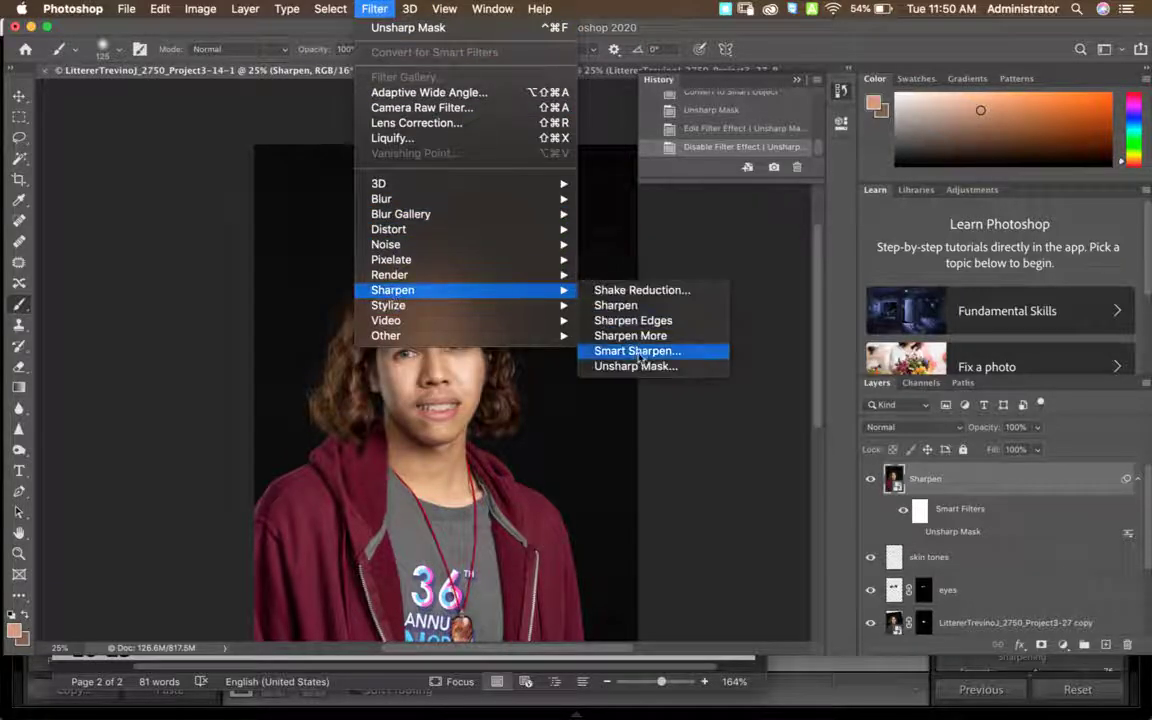
{"action": "left_click", "coordinate": [637, 352]}
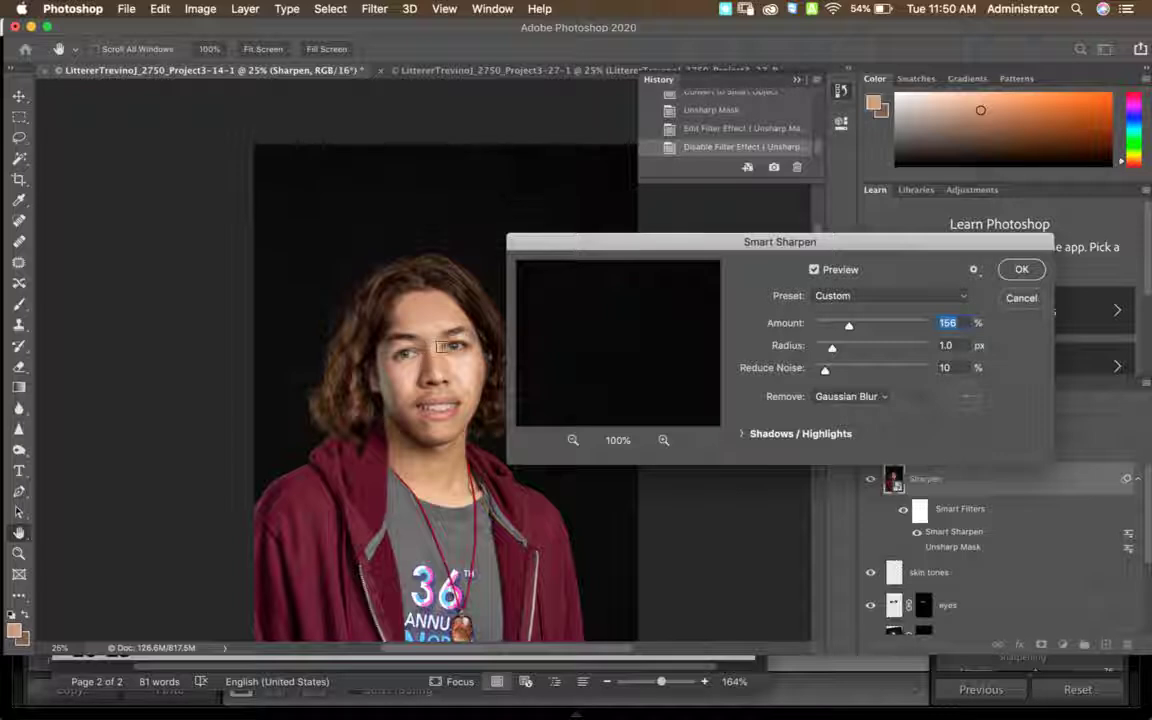
{"action": "left_click", "coordinate": [459, 349]}
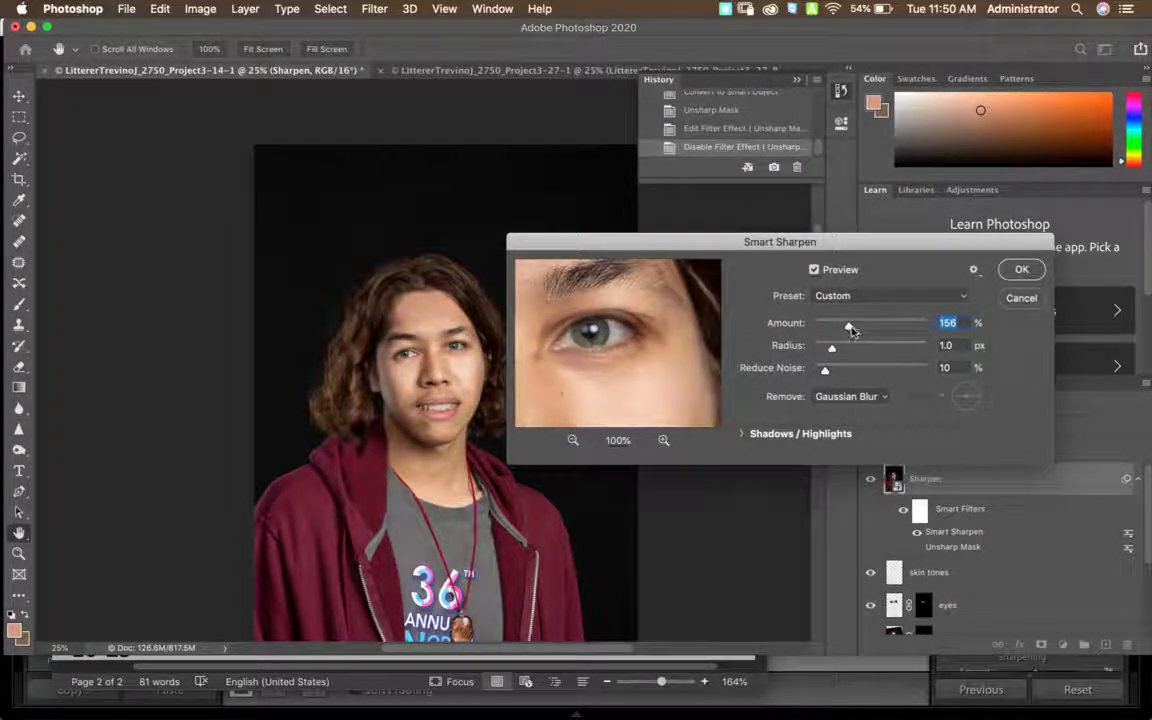
{"action": "left_click_drag", "start_coordinate": [850, 326], "coordinate": [859, 328]}
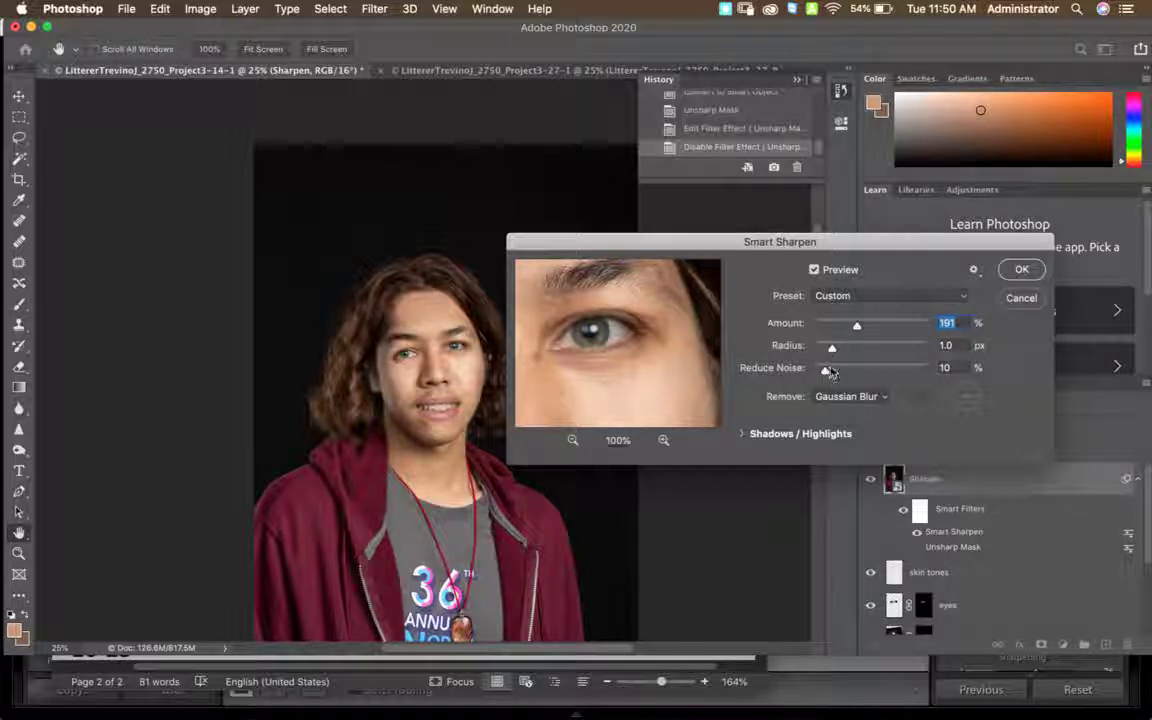
{"action": "left_click_drag", "start_coordinate": [828, 371], "coordinate": [837, 370]}
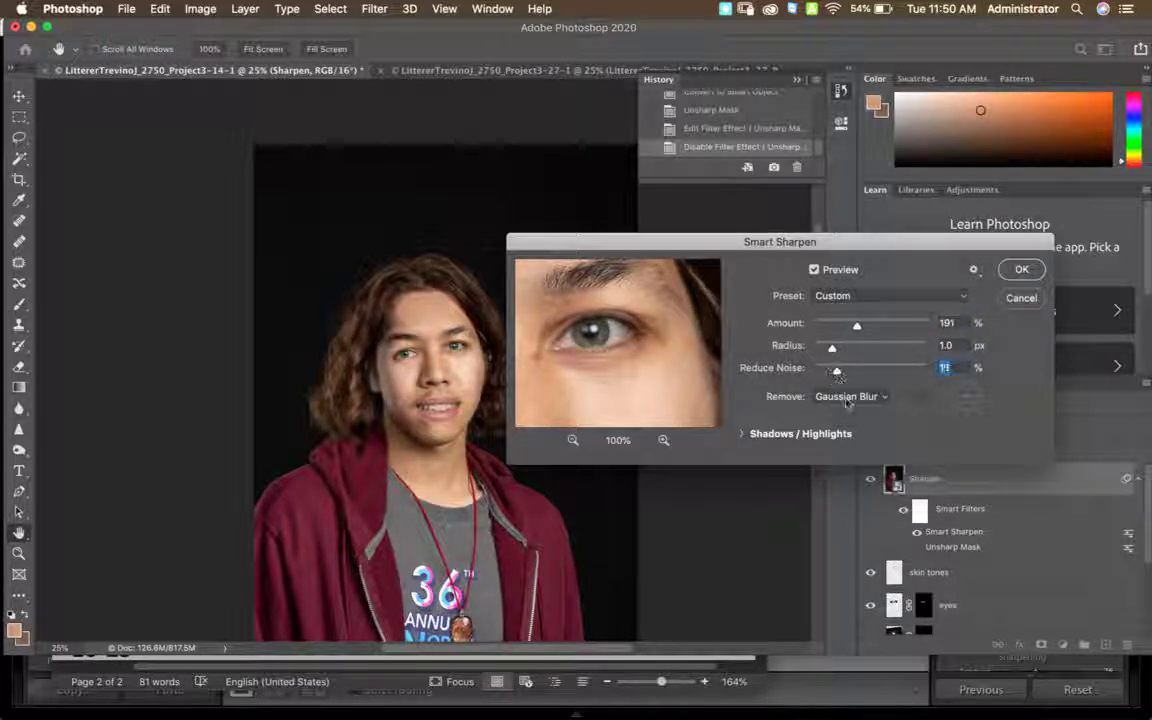
{"action": "left_click", "coordinate": [847, 398]}
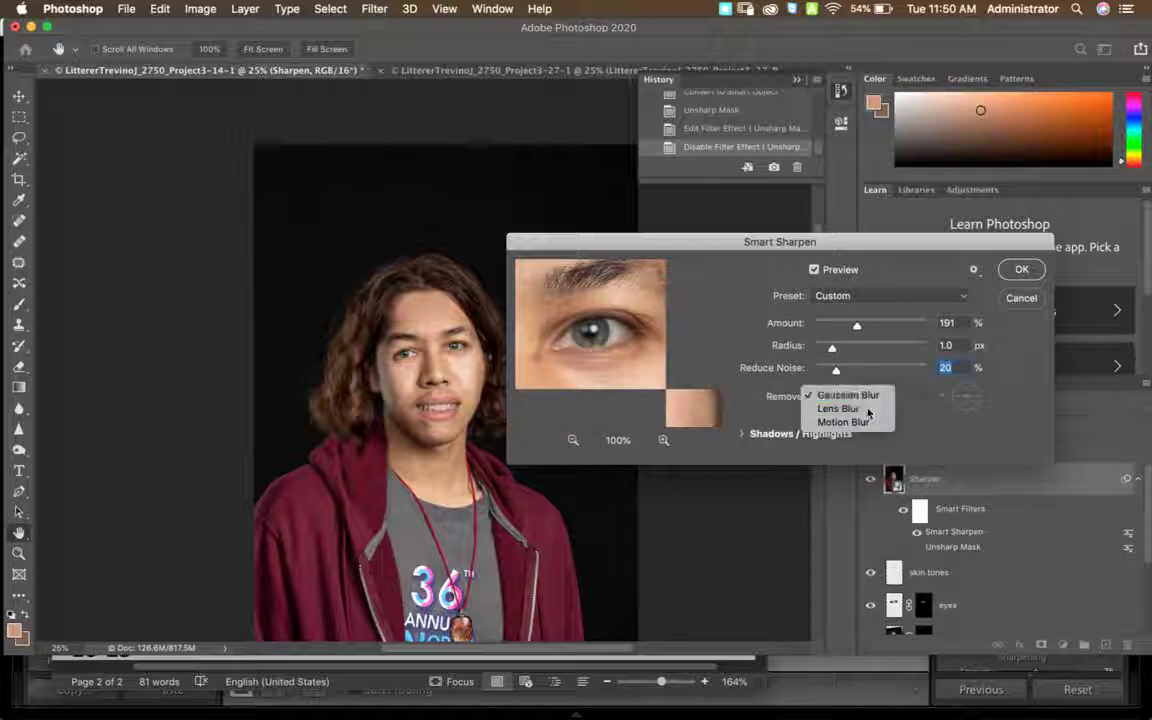
{"action": "left_click", "coordinate": [868, 407]}
Set Smart Sharpen's shadow fade to 50% and highlight fade to 49%, raise both radii slightly, then apply the filter and hide its effect.
{"action": "left_click", "coordinate": [745, 433]}
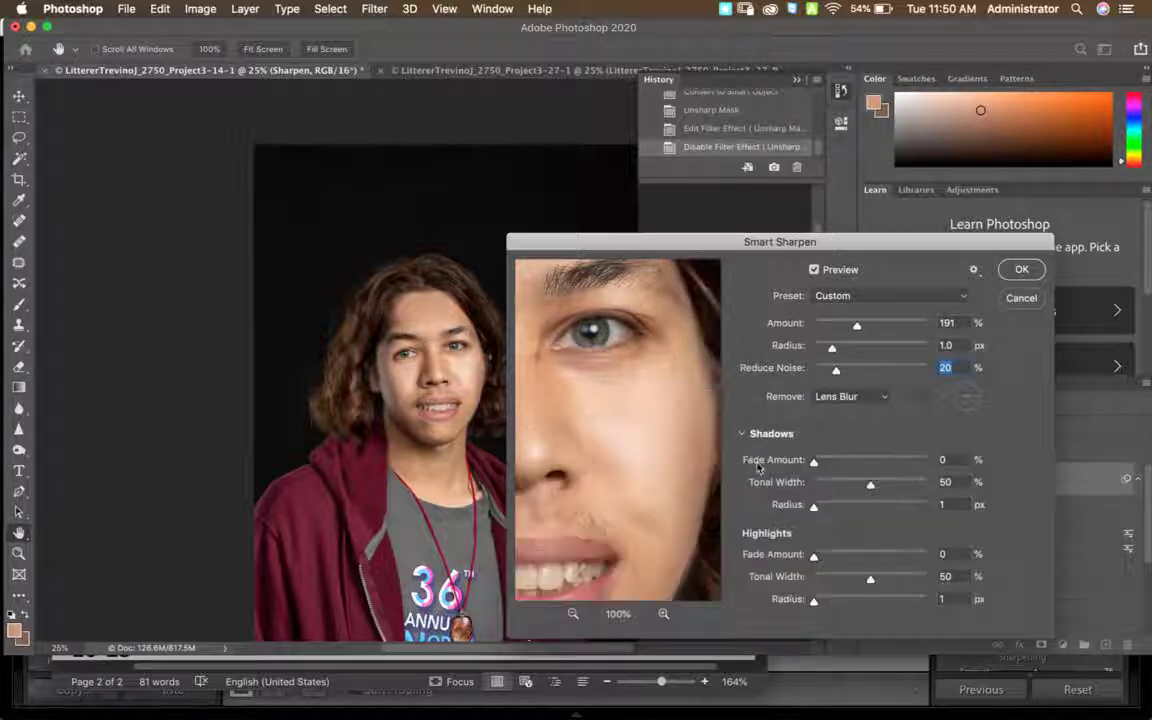
{"action": "left_click_drag", "start_coordinate": [841, 471], "coordinate": [870, 480]}
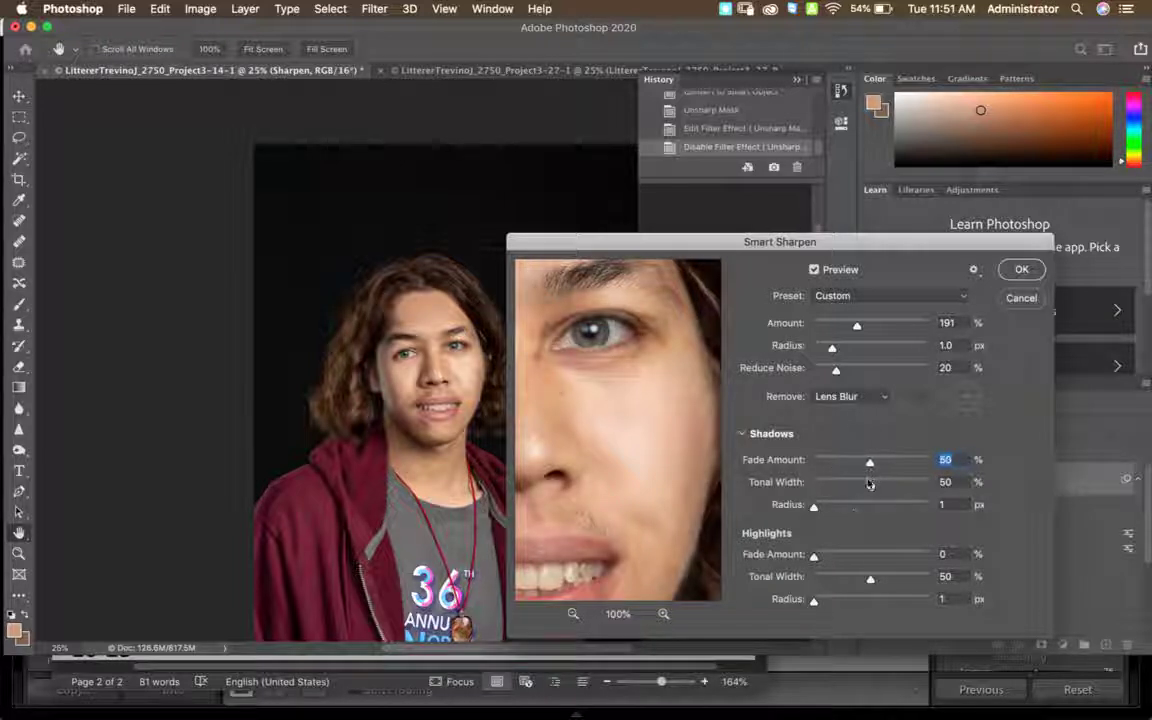
{"action": "left_click_drag", "start_coordinate": [813, 556], "coordinate": [868, 558]}
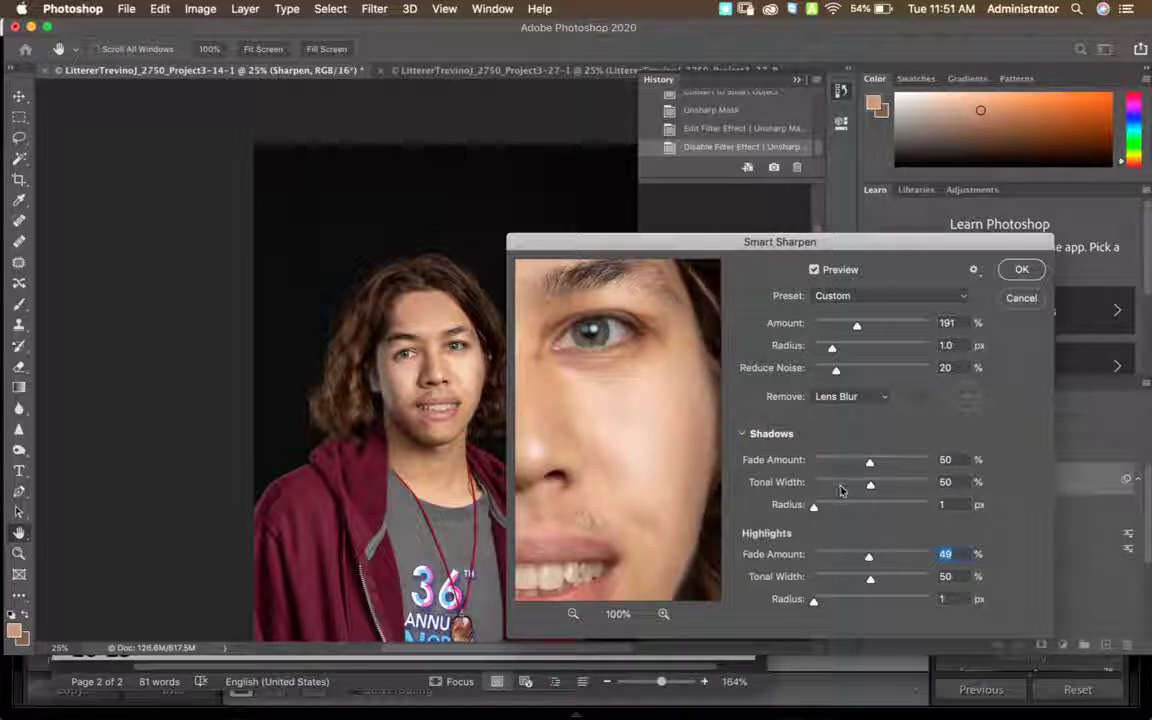
{"action": "left_click_drag", "start_coordinate": [815, 507], "coordinate": [825, 506]}
{"action": "left_click_drag", "start_coordinate": [815, 610], "coordinate": [825, 607]}
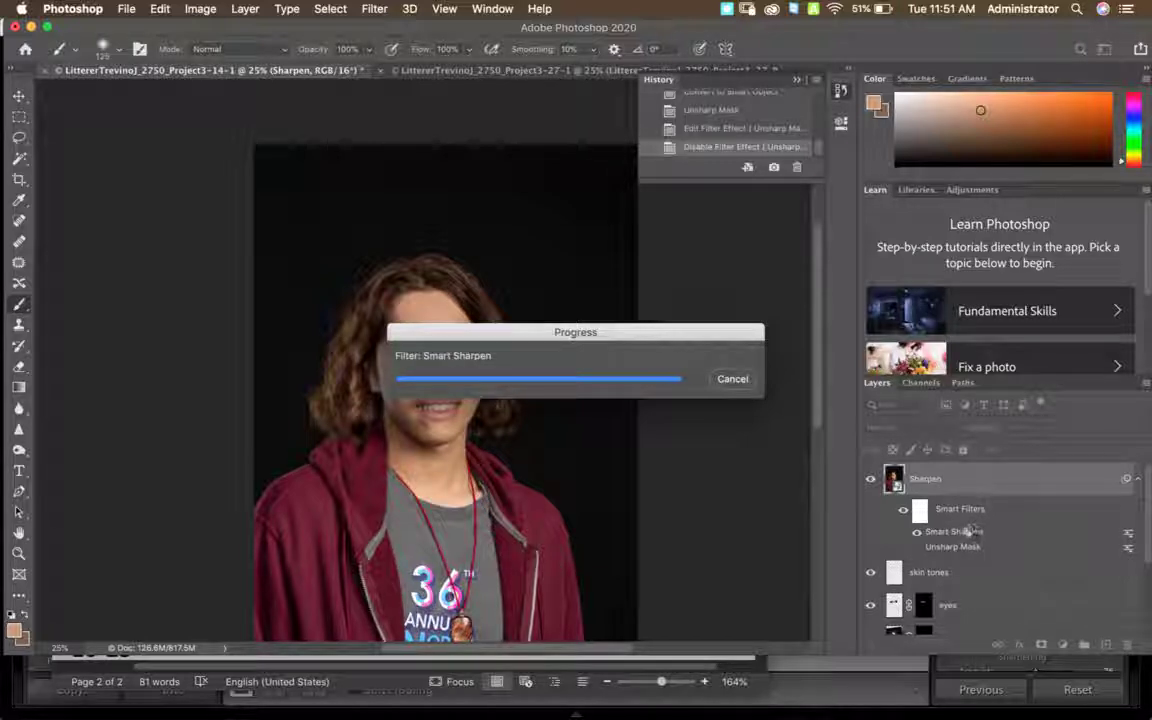
{"action": "left_click", "coordinate": [915, 533]}
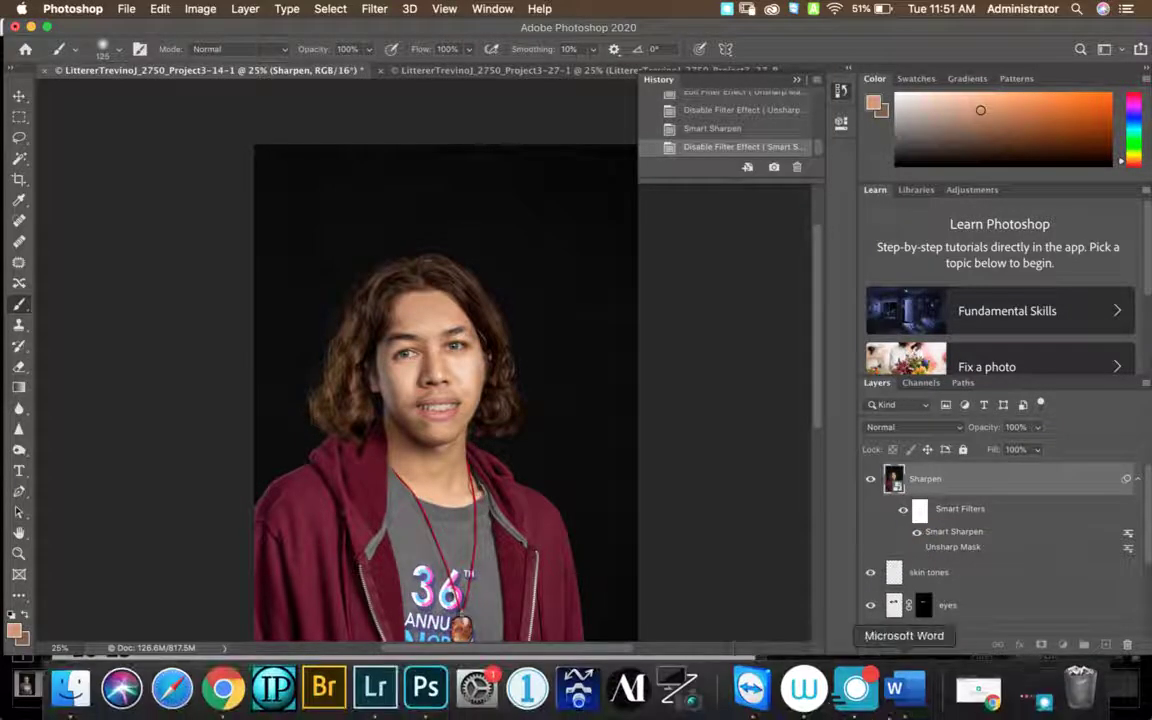
Switch to the Word notes and add the lines "High Pass" and "Overlay or softlight" at the end.
{"action": "left_click", "coordinate": [899, 663]}
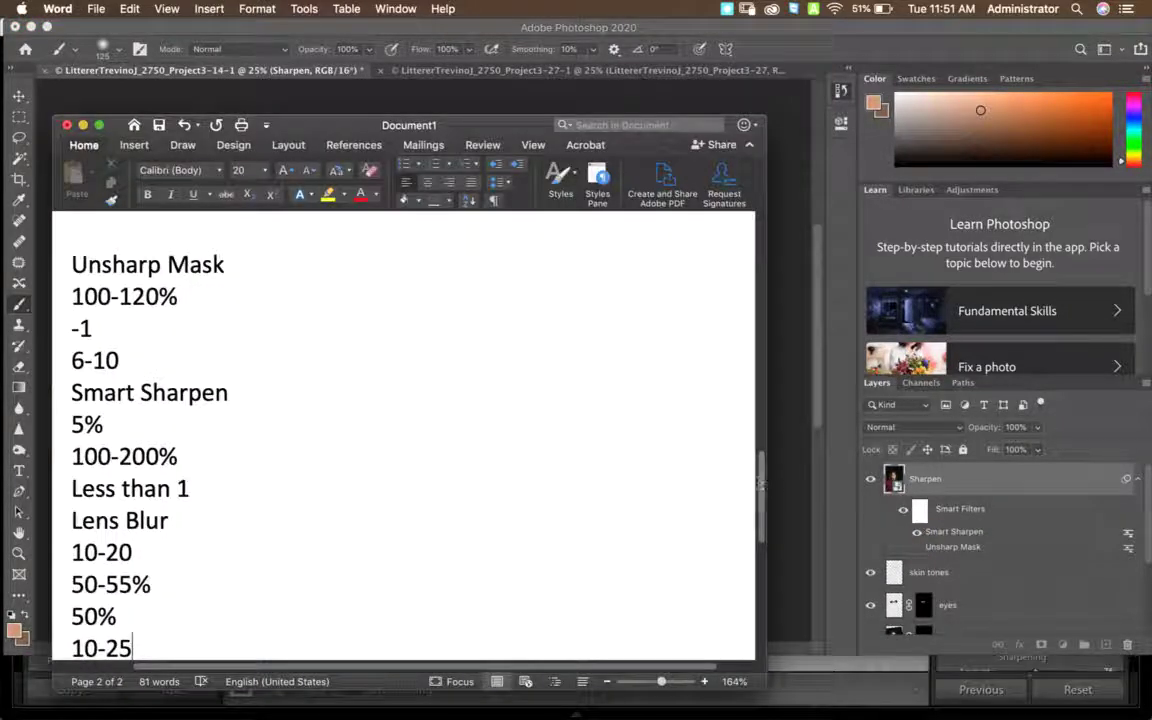
{"action": "scroll", "coordinate": [760, 493], "scroll_direction": "down", "scroll_amount": 1}
{"action": "left_click_drag", "start_coordinate": [760, 493], "coordinate": [759, 527]}
{"action": "key", "text": "Return"}
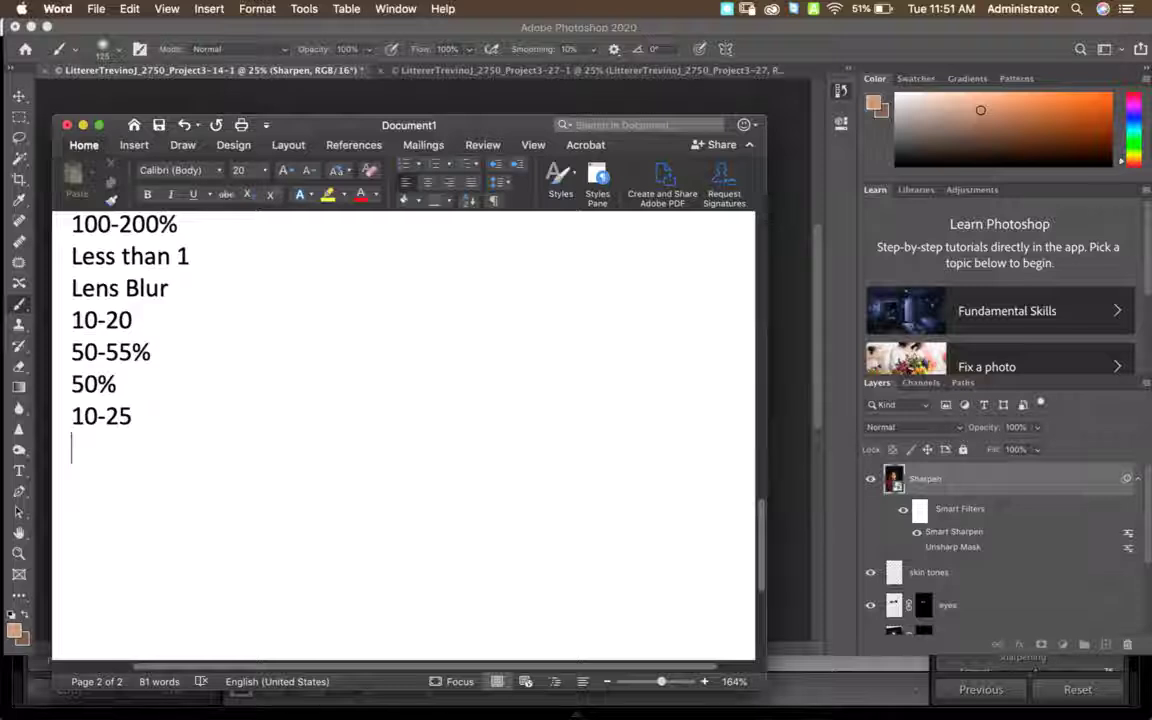
{"action": "type", "text": "High "}
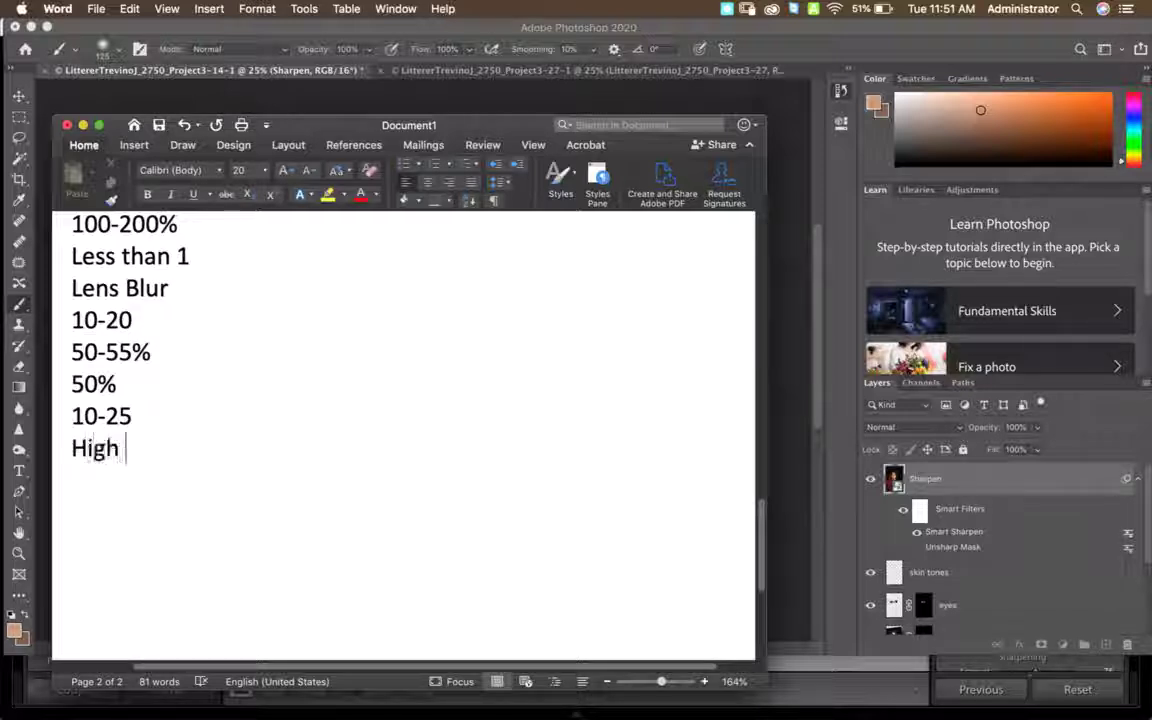
{"action": "type", "text": "Pass"}
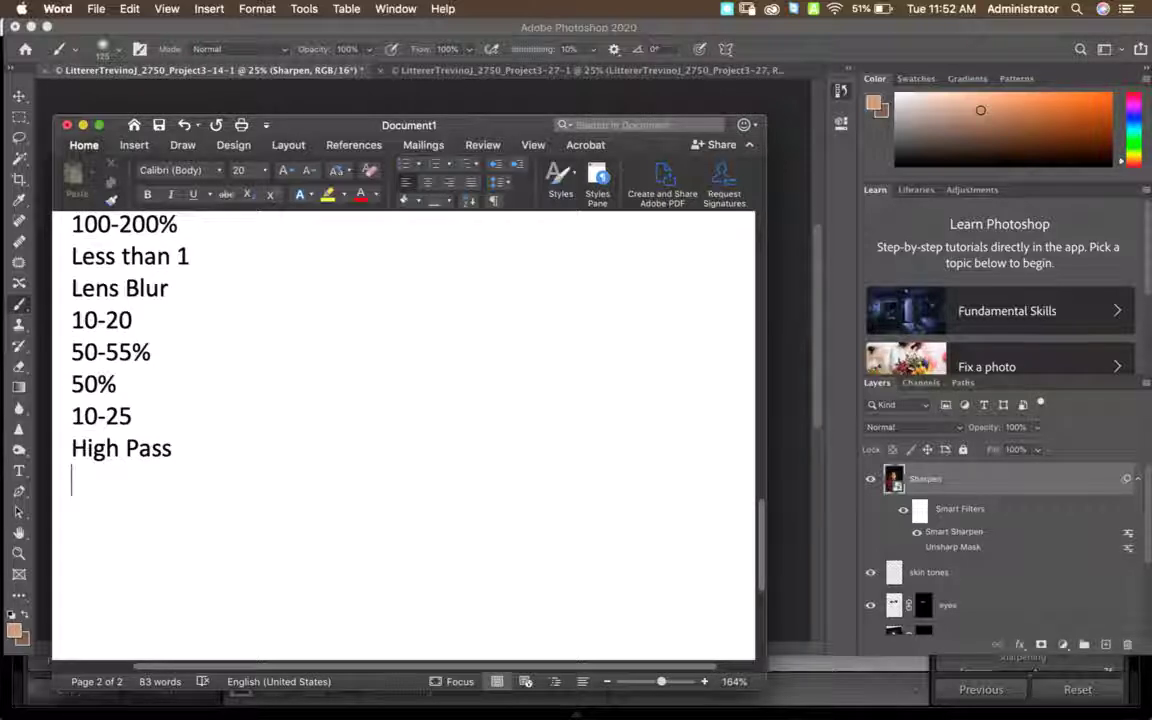
{"action": "type", "text": "Ov"}
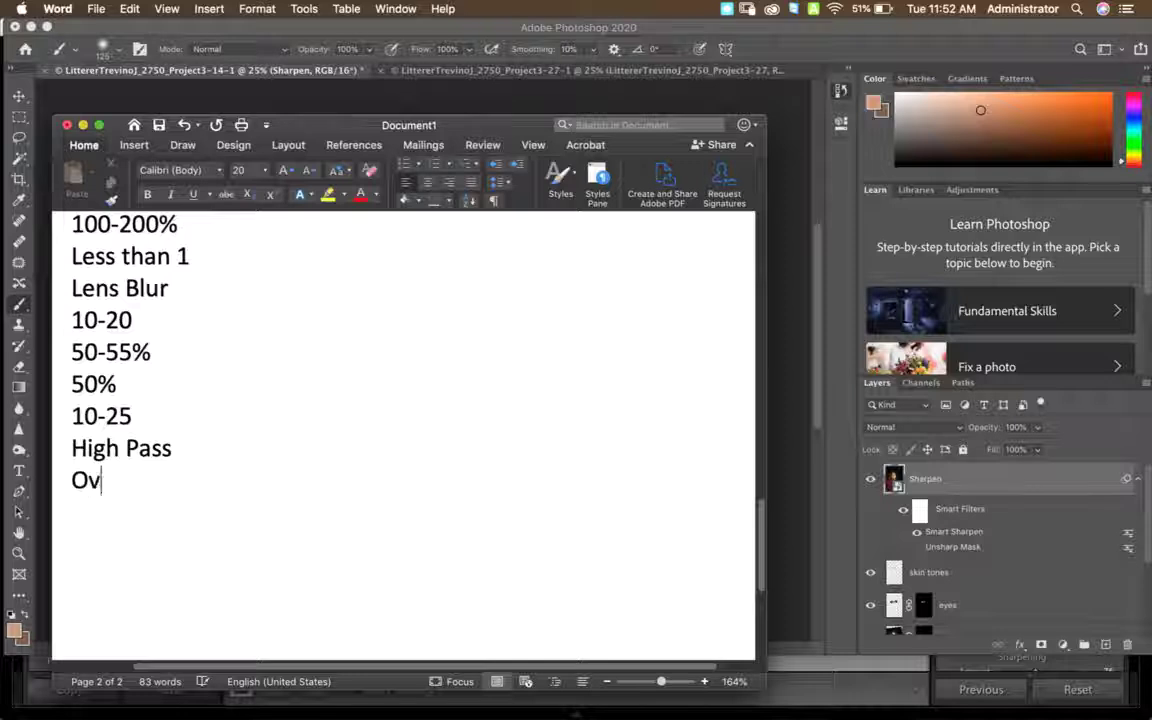
{"action": "type", "text": "erlay or softlight"}
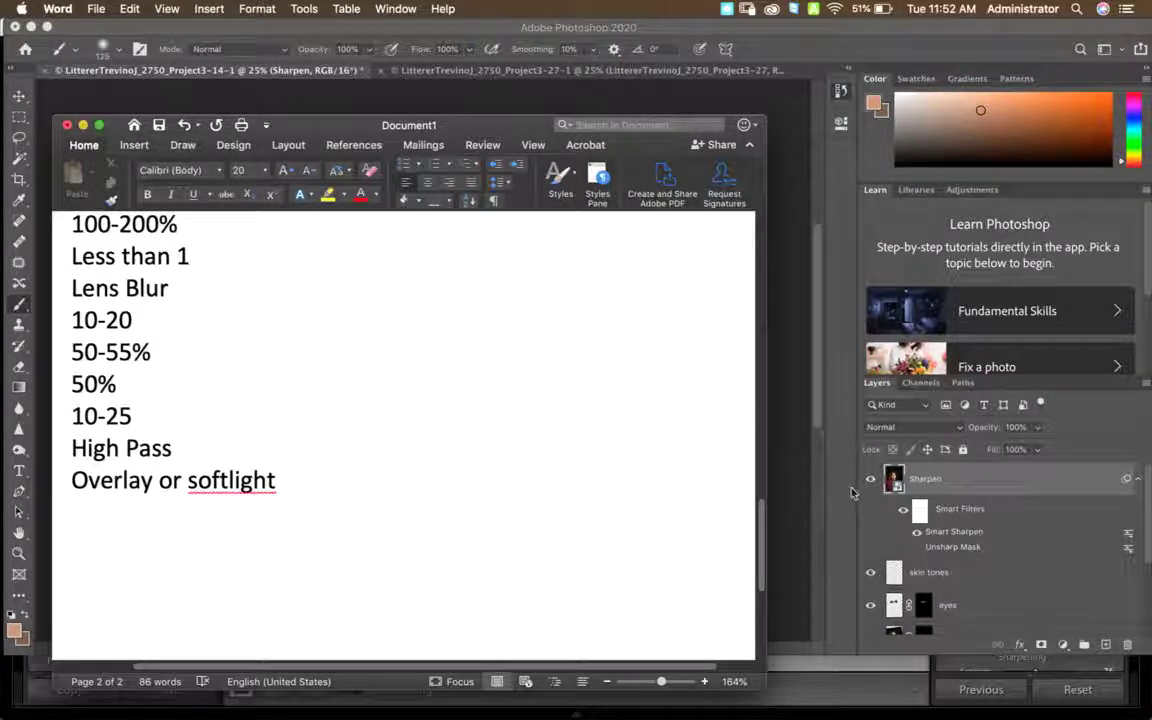
Switch to Photoshop and turn off the Smart Sharpen effect, keeping the Sharpen layer itself visible.
{"action": "left_click", "coordinate": [871, 513]}
{"action": "left_click", "coordinate": [917, 531]}
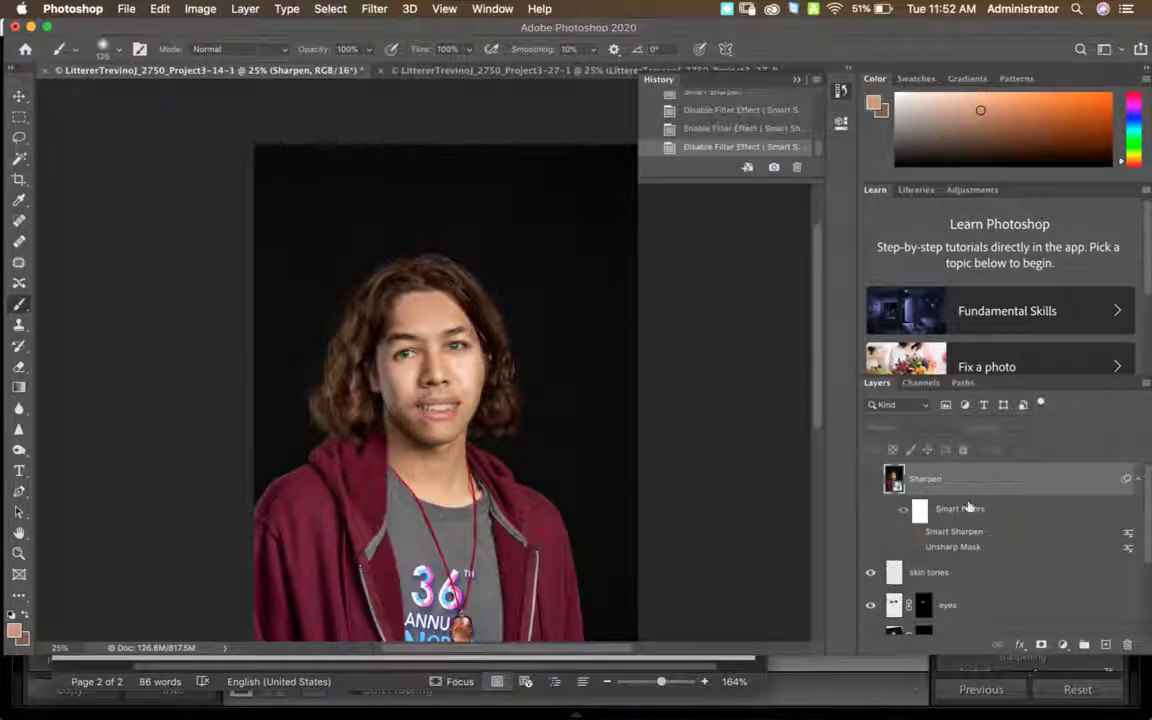
{"action": "left_click", "coordinate": [375, 8]}
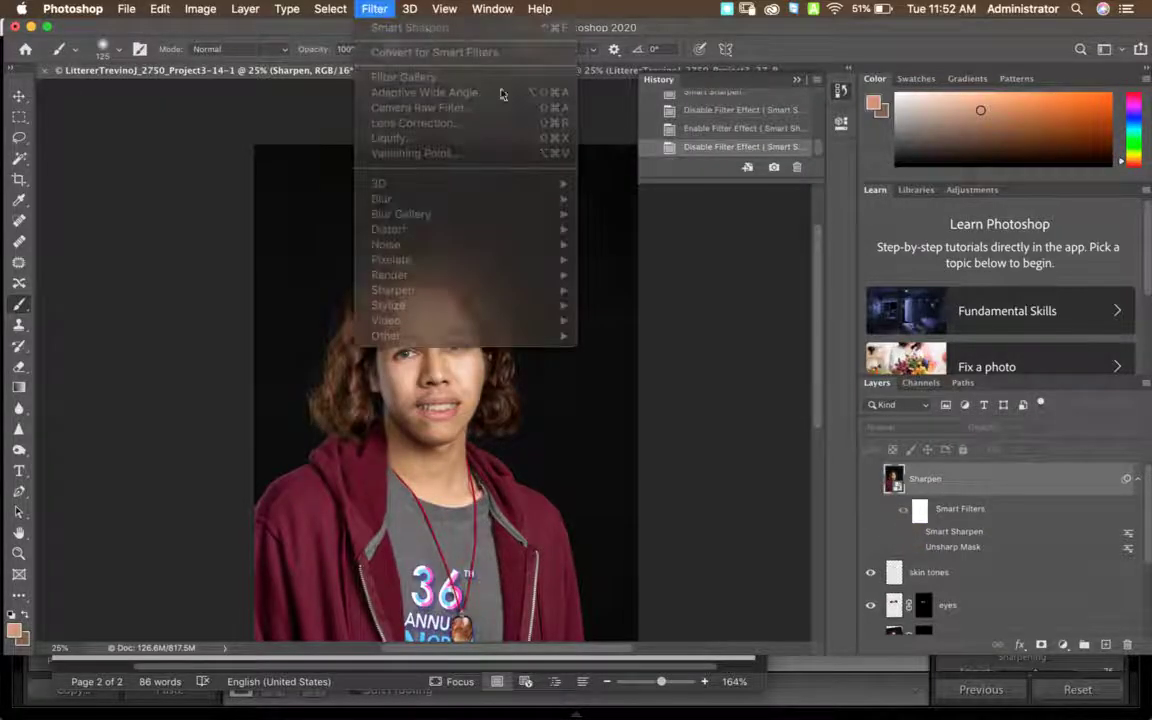
{"action": "left_click", "coordinate": [375, 8]}
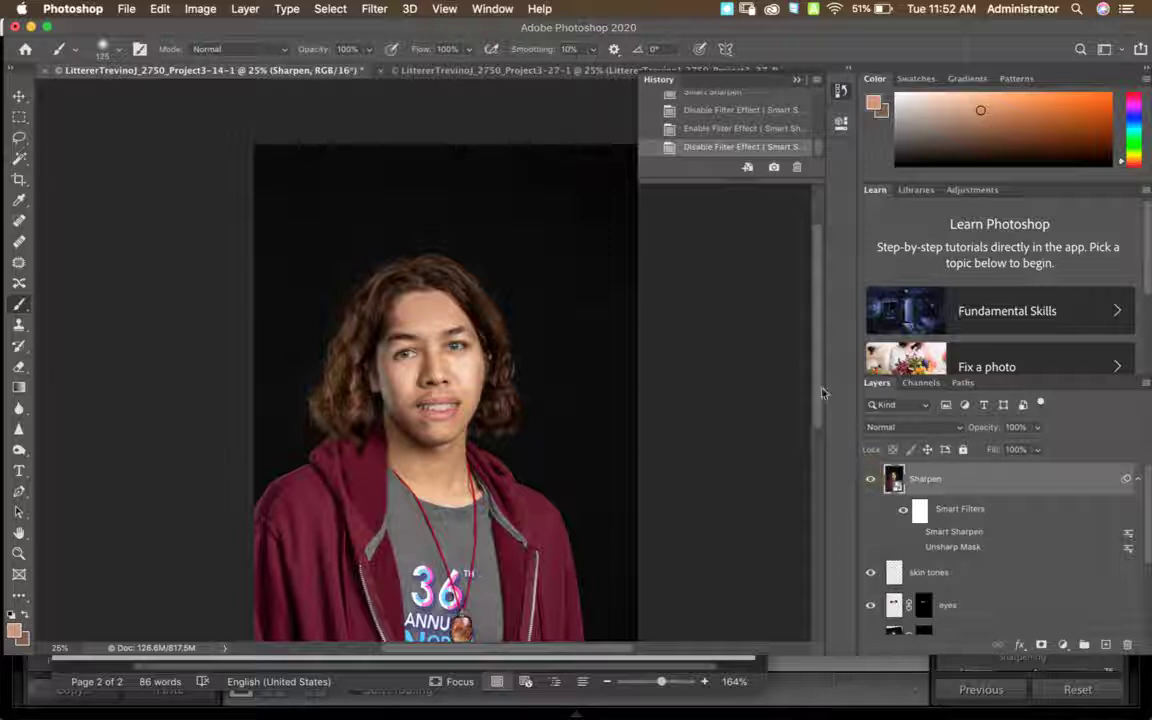
Apply a High Pass smart filter with a 2.6 pixel radius to the Sharpen layer and set the layer's blend mode to Soft Light.
{"action": "left_click", "coordinate": [385, 8]}
{"action": "mouse_move", "coordinate": [393, 343]}
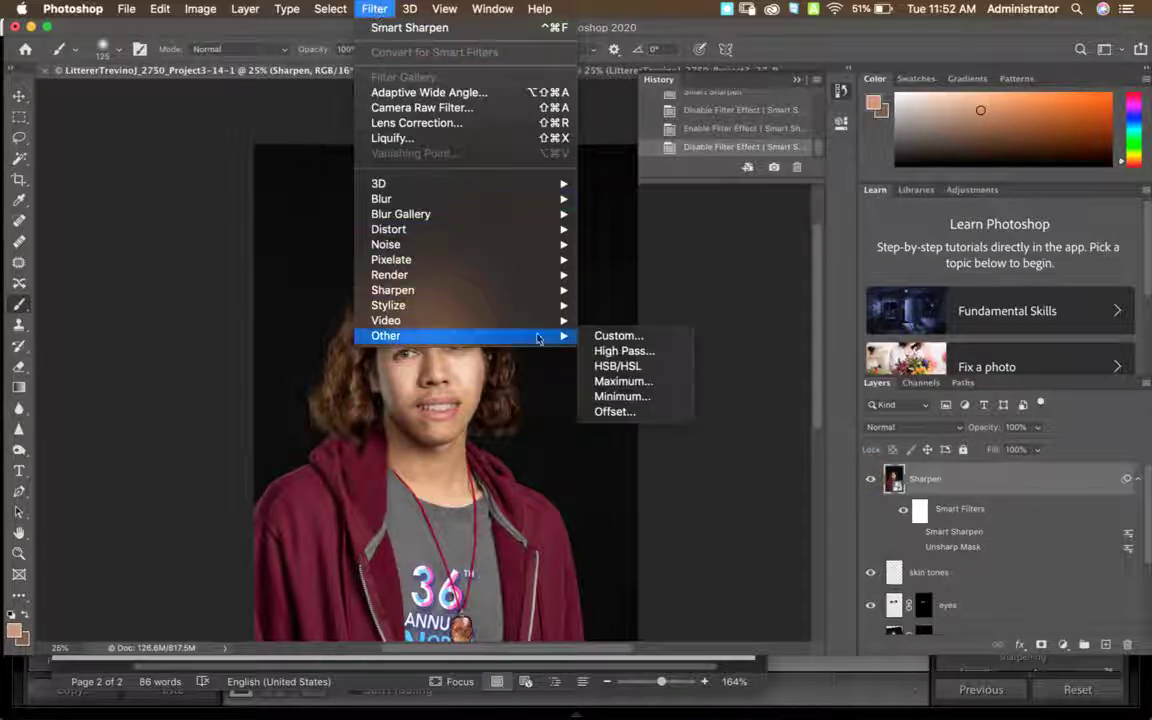
{"action": "left_click", "coordinate": [624, 351]}
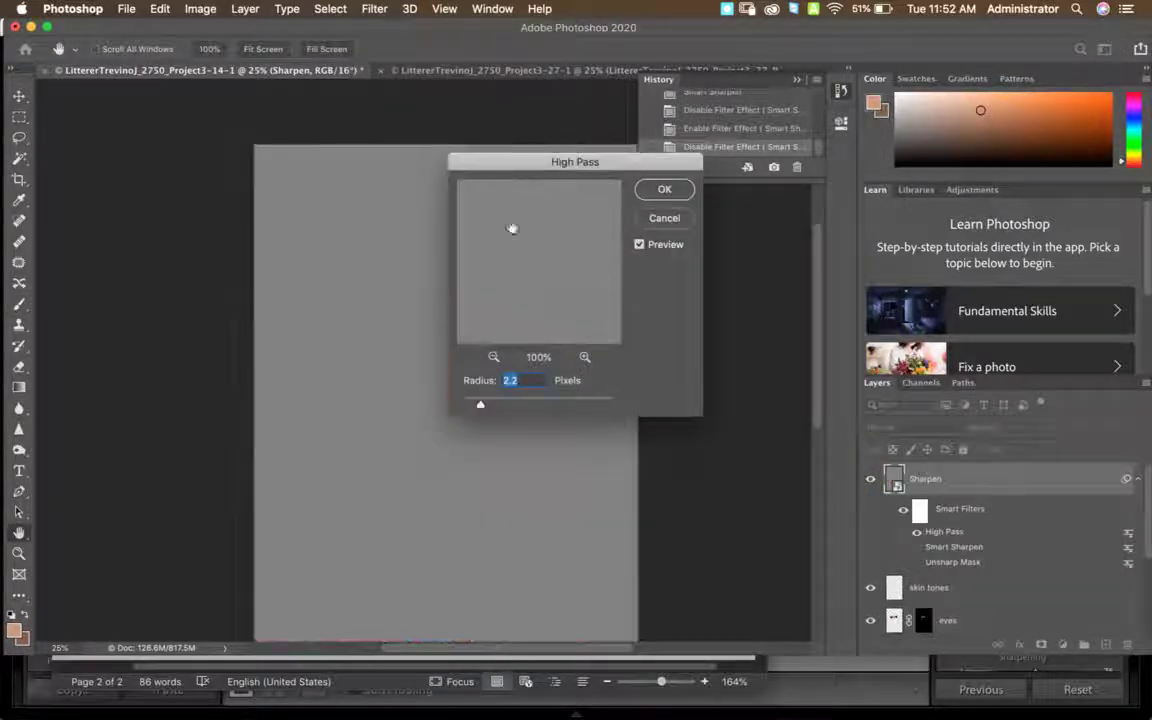
{"action": "left_click_drag", "start_coordinate": [544, 165], "coordinate": [762, 208]}
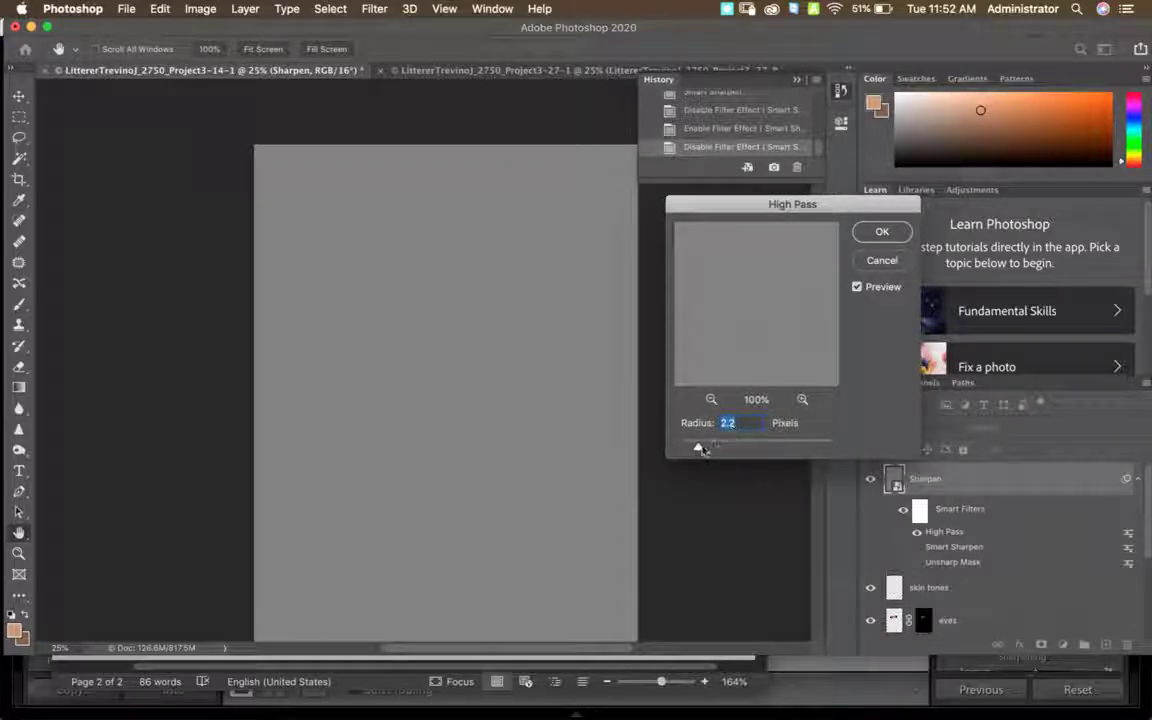
{"action": "mouse_move", "coordinate": [699, 447]}
{"action": "left_mouse_down"}
{"action": "mouse_move", "coordinate": [740, 447]}
{"action": "mouse_move", "coordinate": [701, 450]}
{"action": "left_mouse_up"}
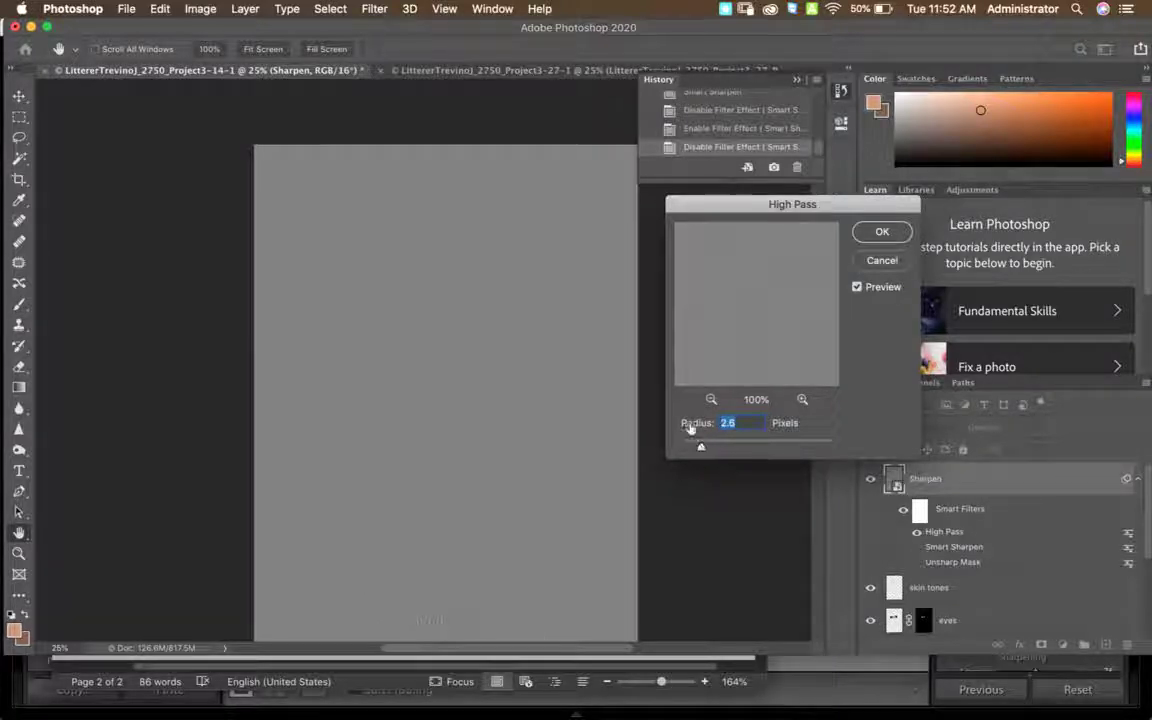
{"action": "left_click", "coordinate": [882, 233]}
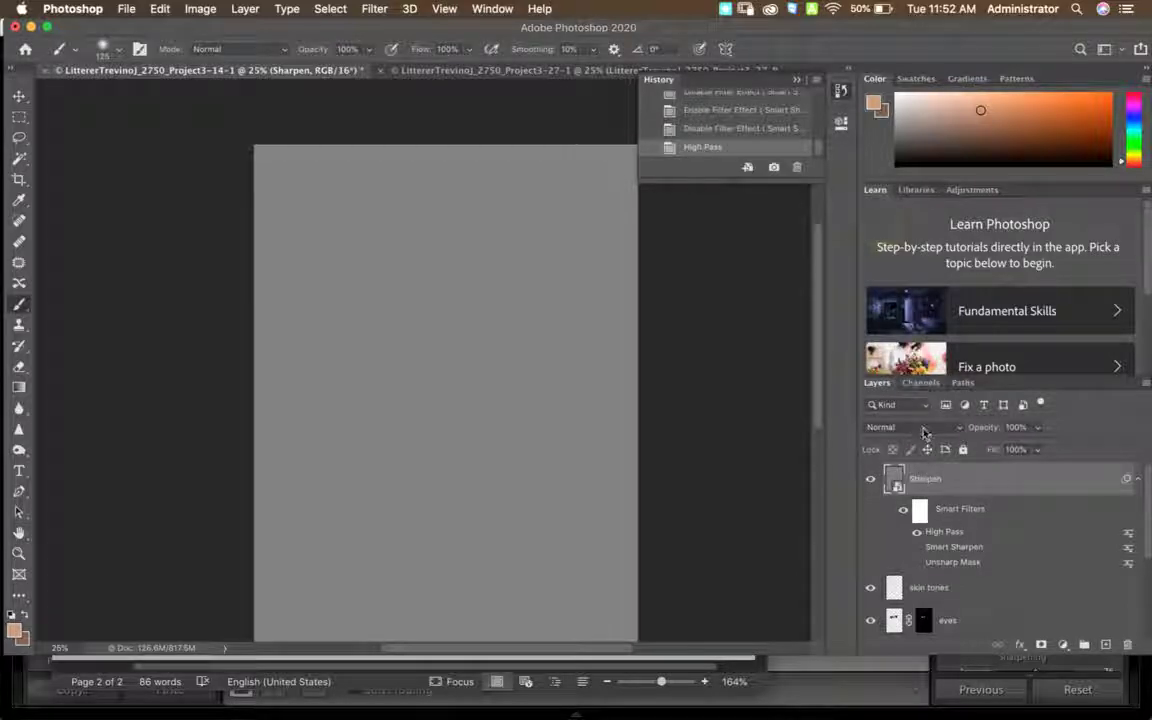
{"action": "left_click", "coordinate": [924, 432]}
{"action": "left_click", "coordinate": [880, 609]}
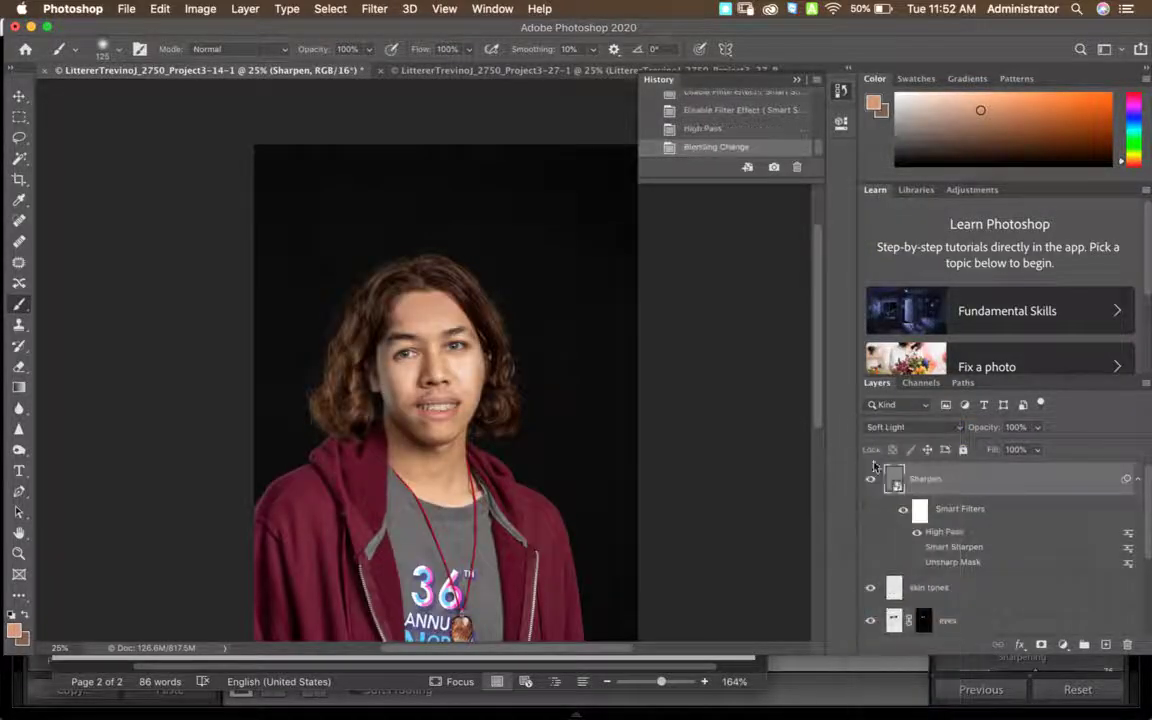
Compare the portrait's face at 100% with the Sharpen layer hidden and shown, leaving the layer visible.
{"action": "key", "text": "super+1"}
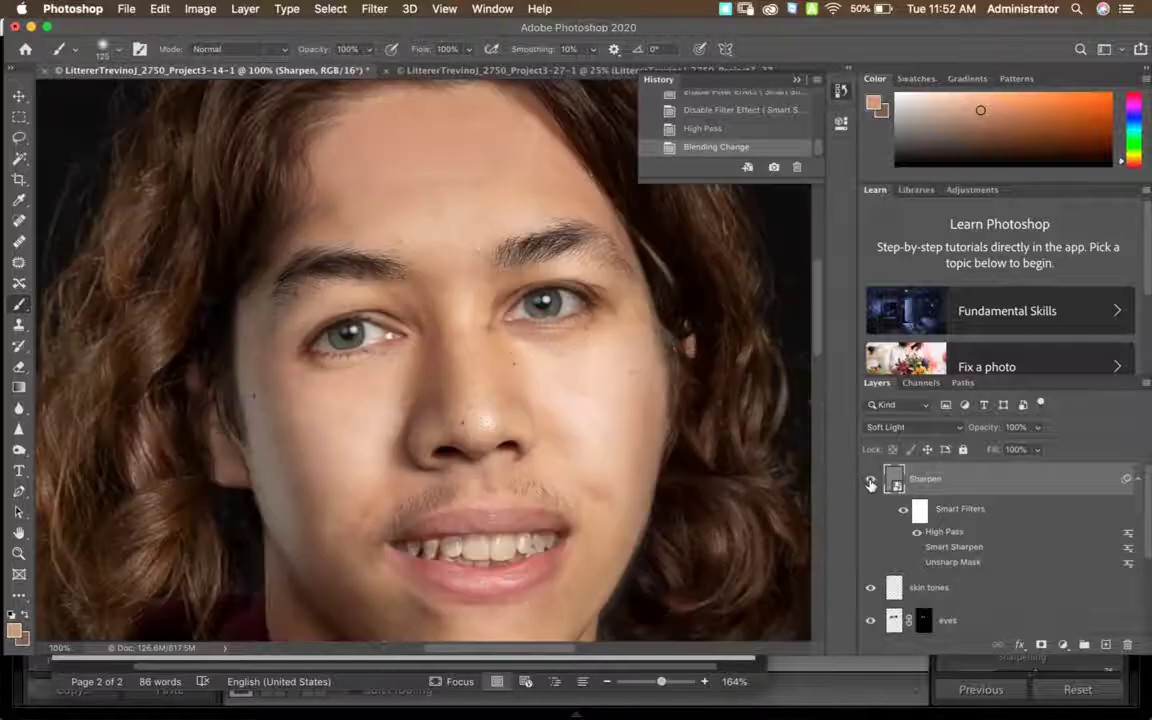
{"action": "left_click", "coordinate": [870, 483]}
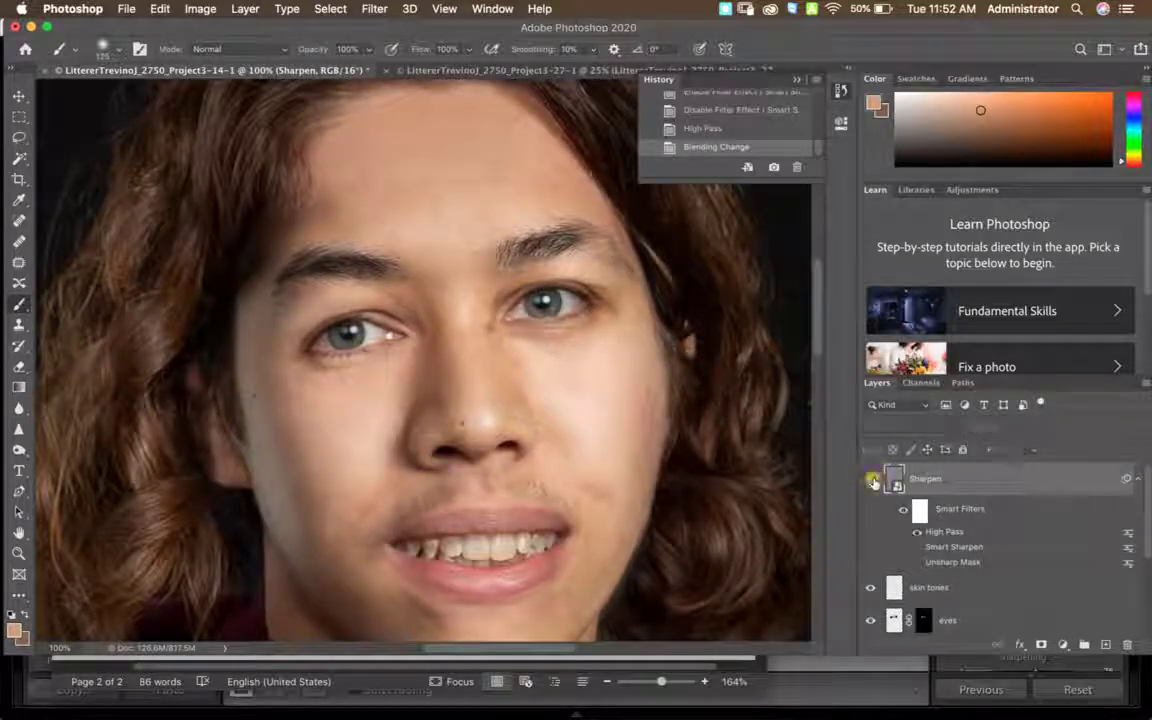
{"action": "left_click", "coordinate": [870, 479]}
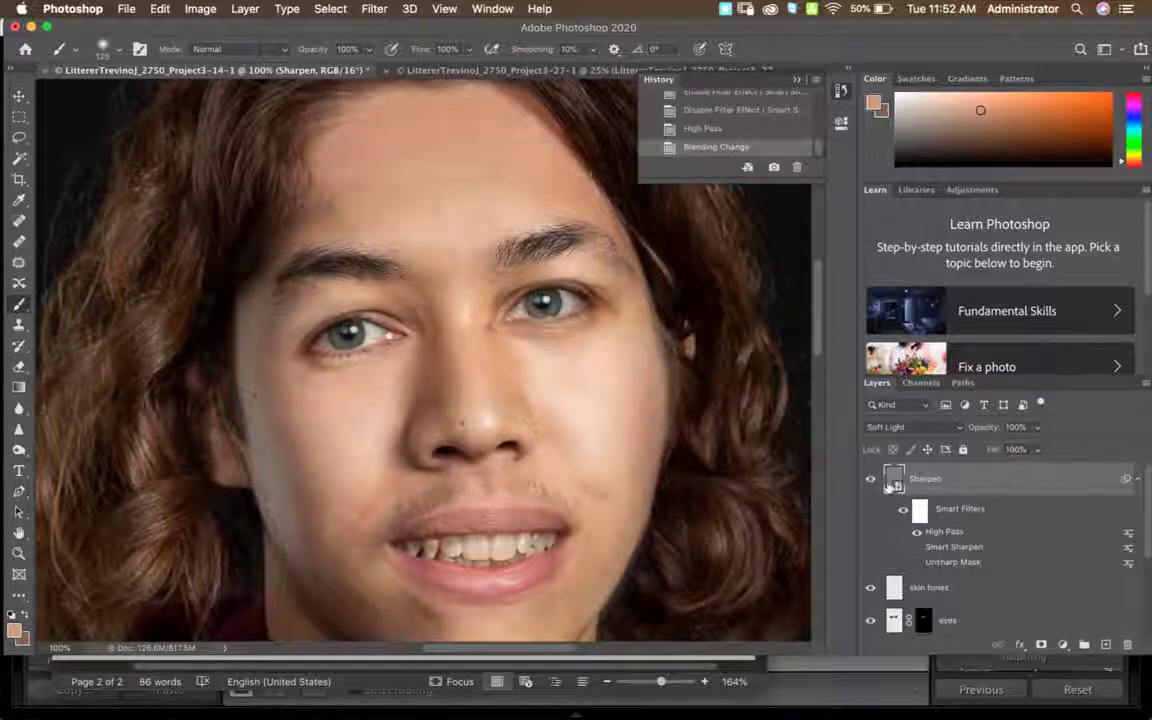
{"action": "key", "text": "super+minus"}
{"action": "key", "text": "super+minus"}
{"action": "key", "text": "super+minus"}
{"action": "key", "text": "super+minus"}
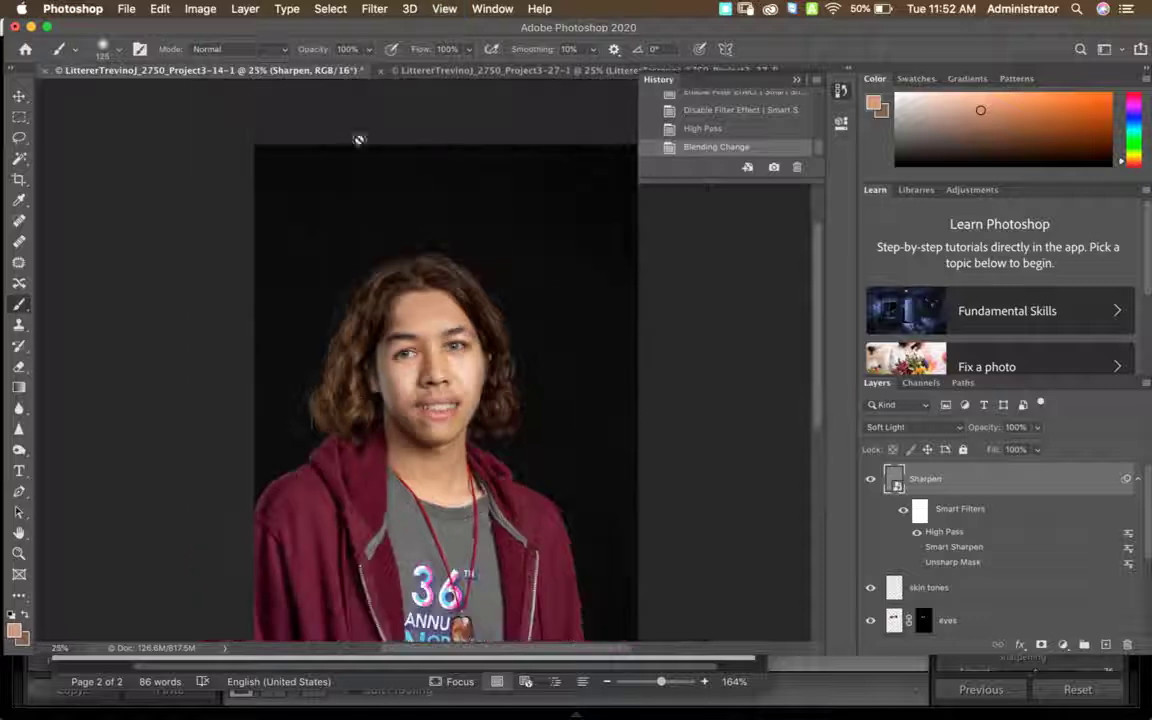
Save the portrait on the computer as a TIFF with layers in the Project3 folder, using no image compression and RLE layer compression.
{"action": "left_click", "coordinate": [126, 9]}
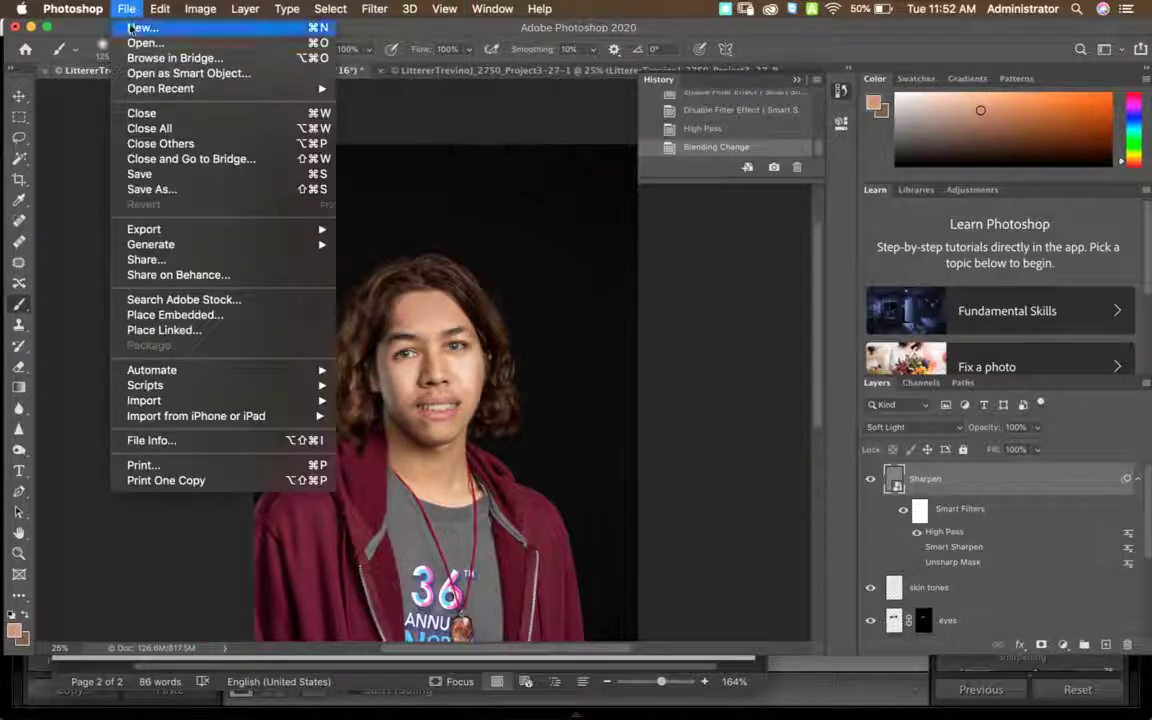
{"action": "left_click", "coordinate": [155, 191]}
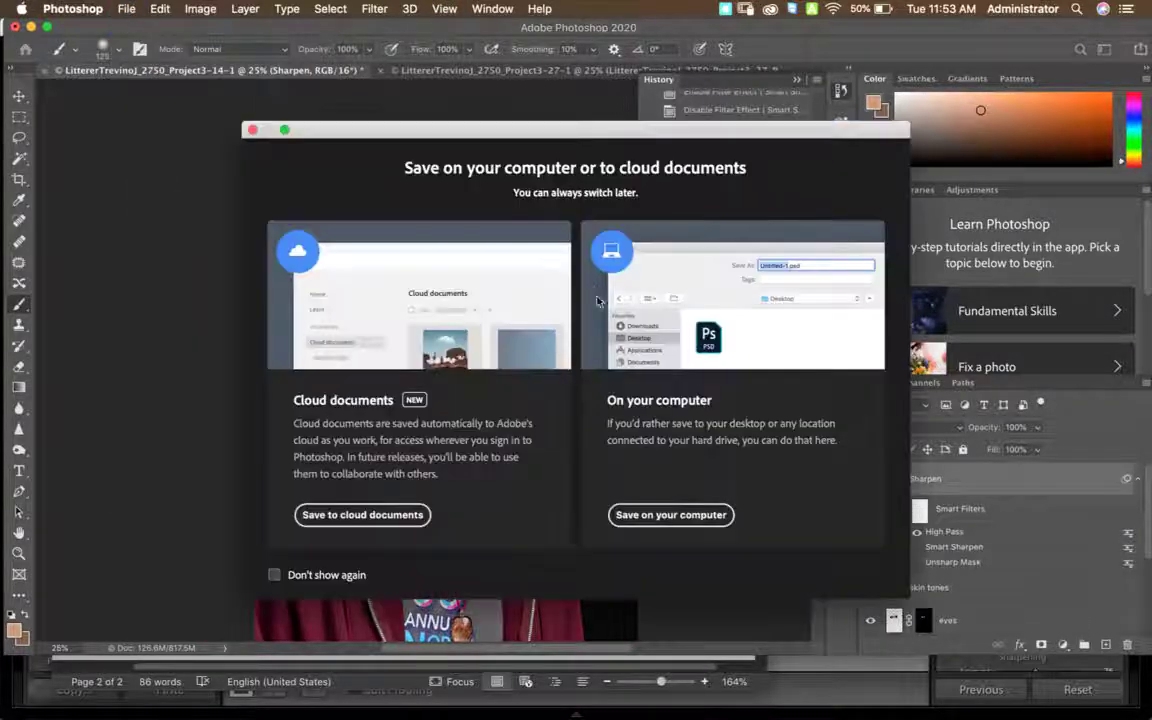
{"action": "left_click", "coordinate": [671, 515]}
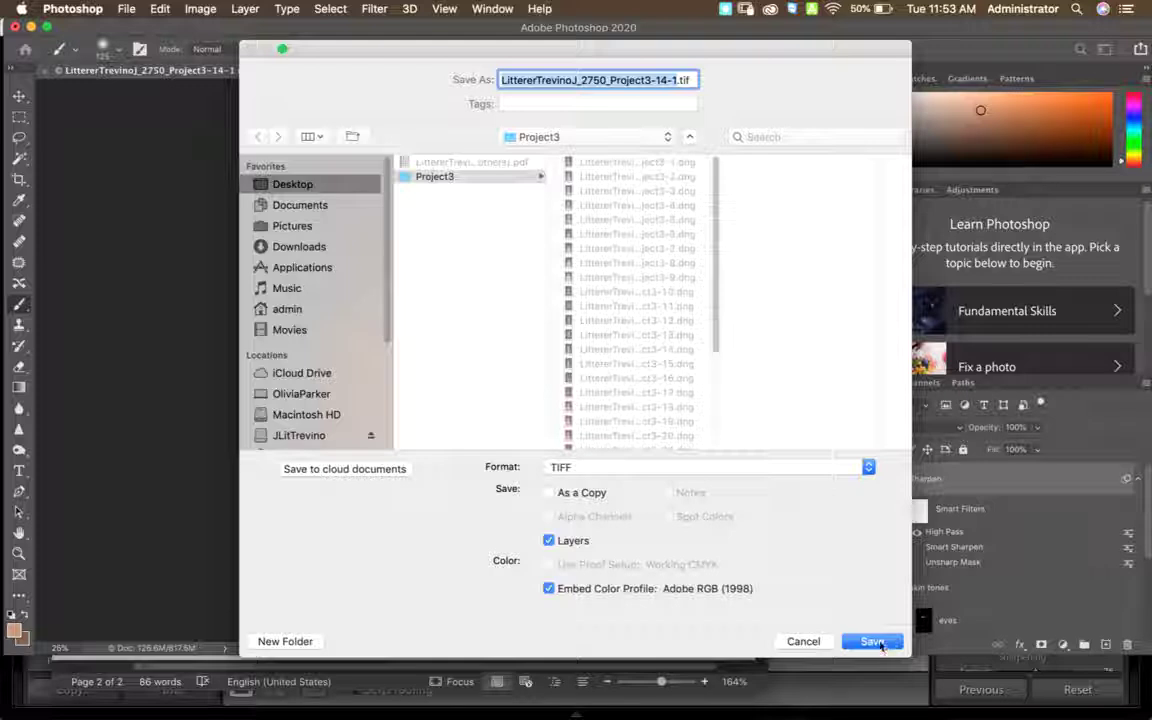
{"action": "left_click", "coordinate": [489, 265]}
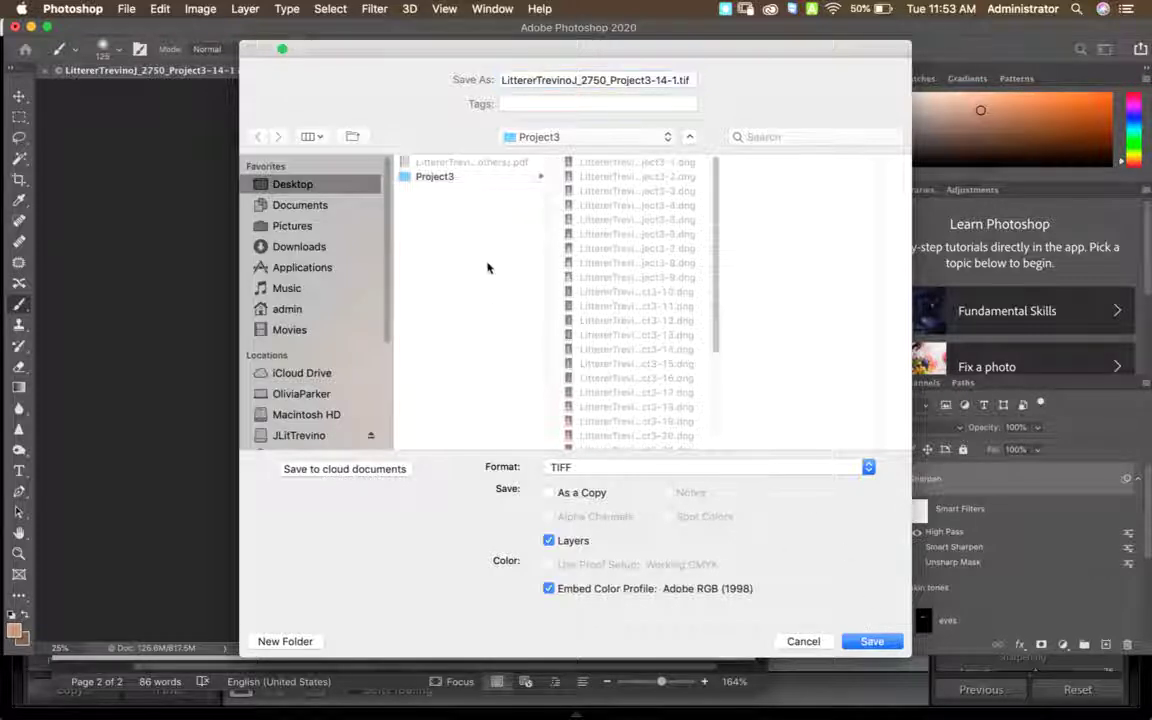
{"action": "left_click", "coordinate": [481, 180]}
{"action": "left_click", "coordinate": [866, 640]}
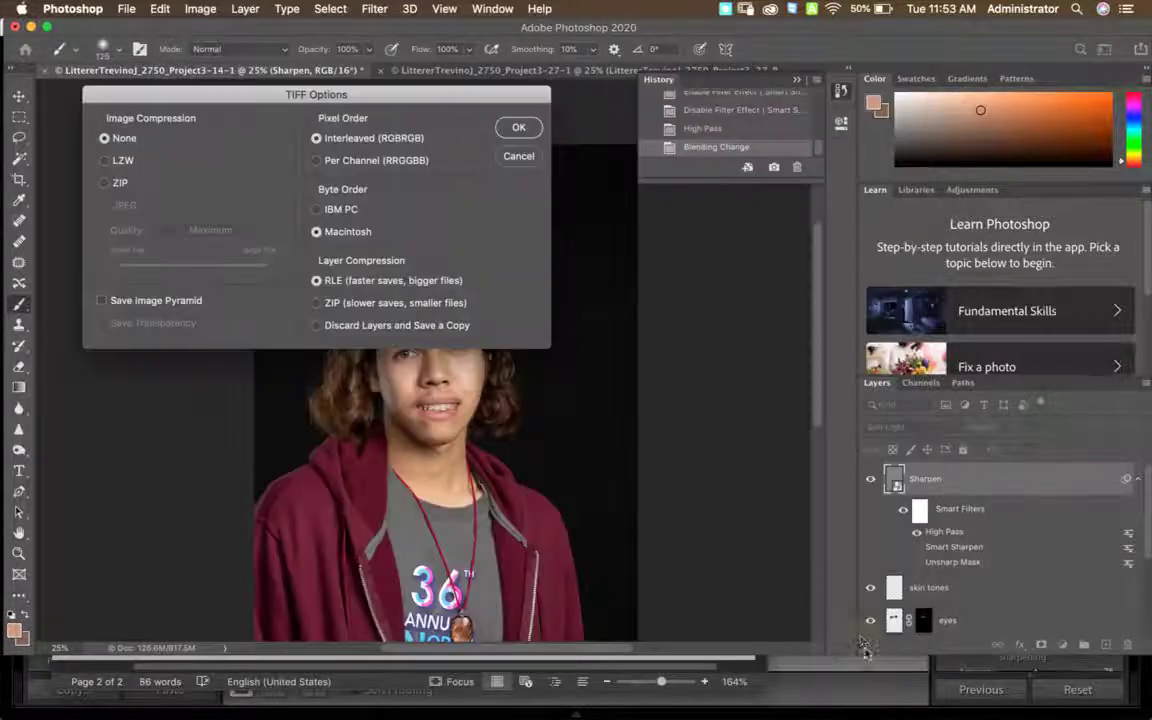
{"action": "left_click", "coordinate": [514, 127]}
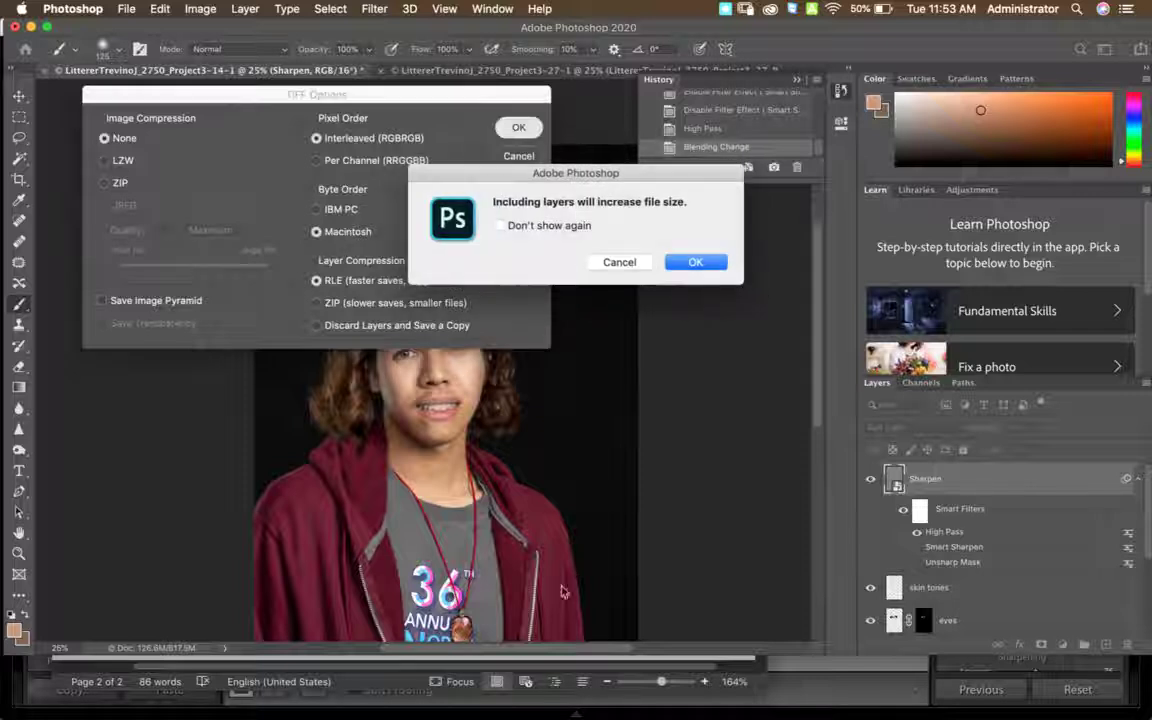
{"action": "left_click", "coordinate": [698, 262]}
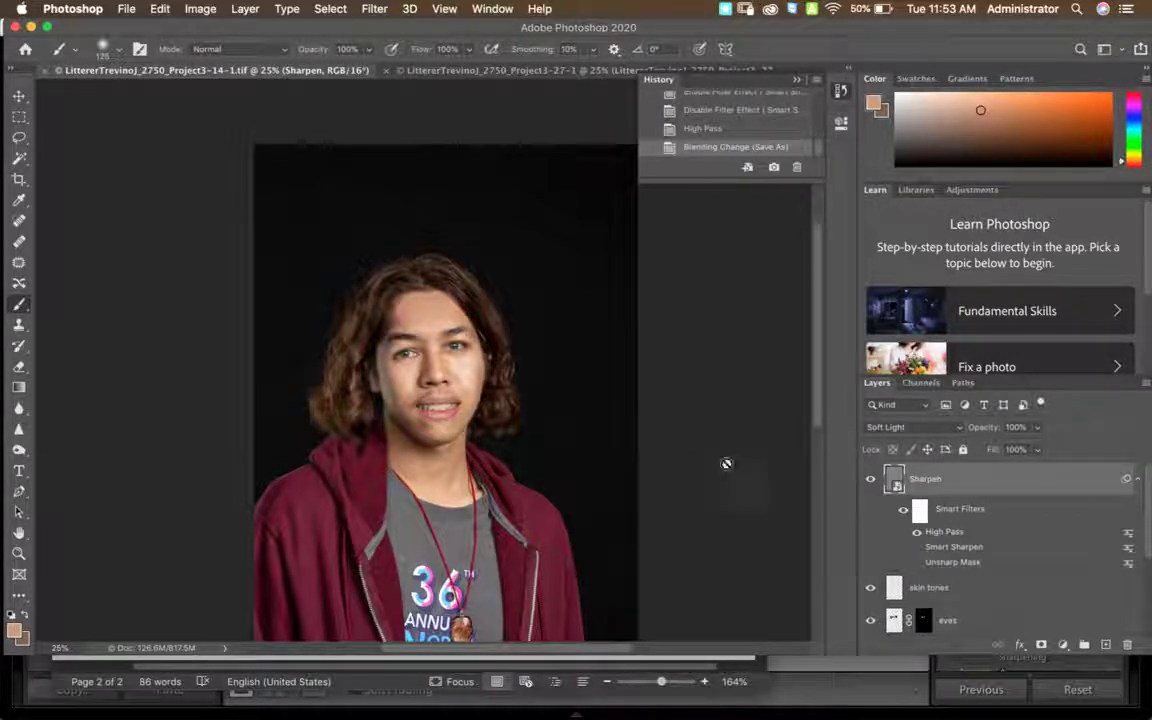
{"action": "mouse_move", "coordinate": [908, 717]}
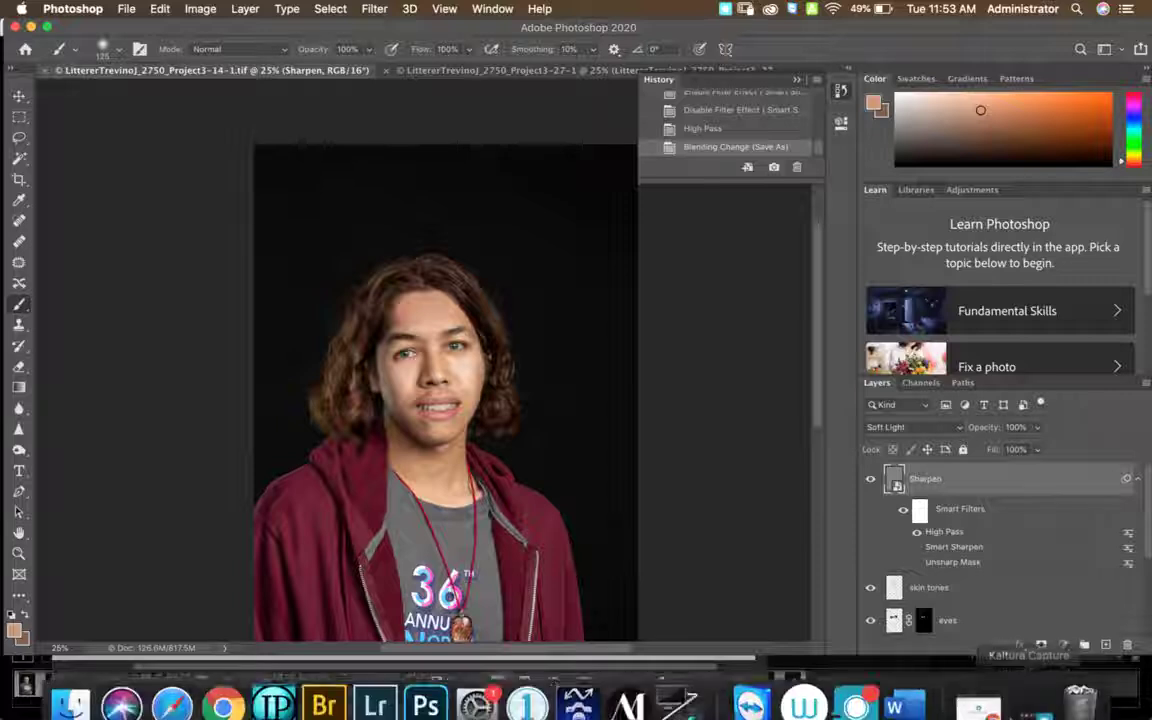